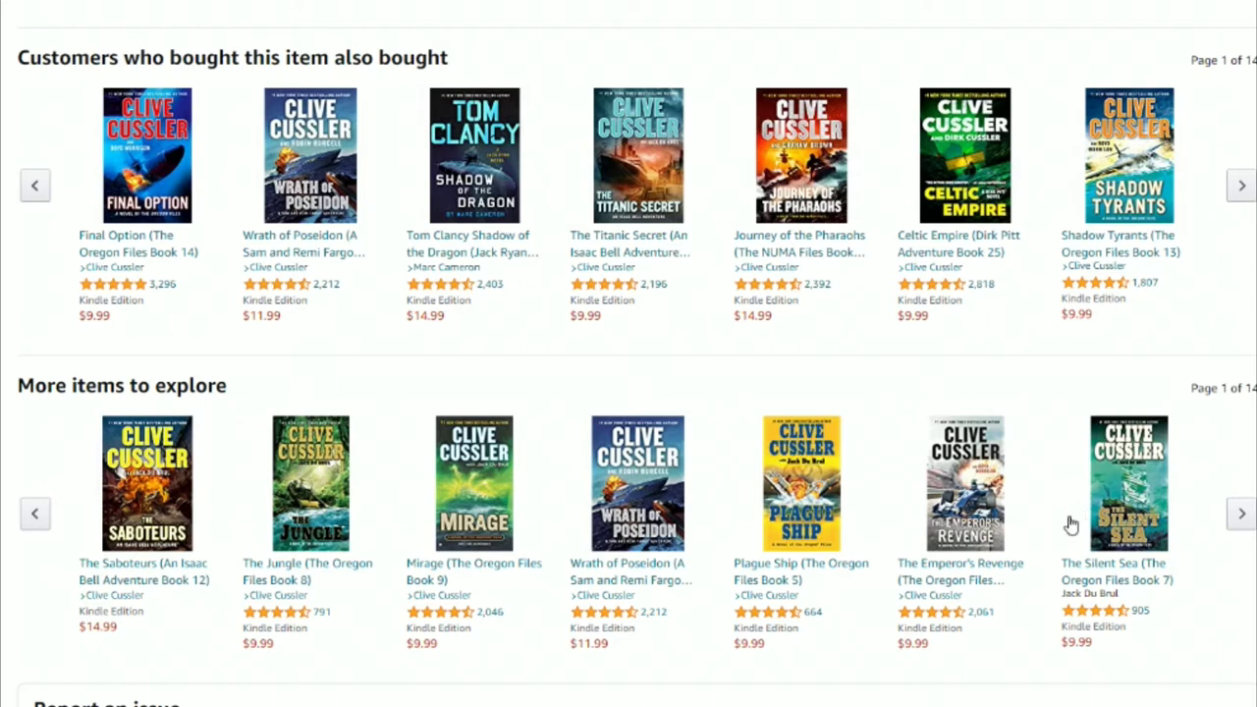
# Step: Copy the Final Option listing from the also-bought carousel and paste it below the existing keyword list in Notepad
pyautogui.moveTo(238, 285); pyautogui.dragTo(79, 236)
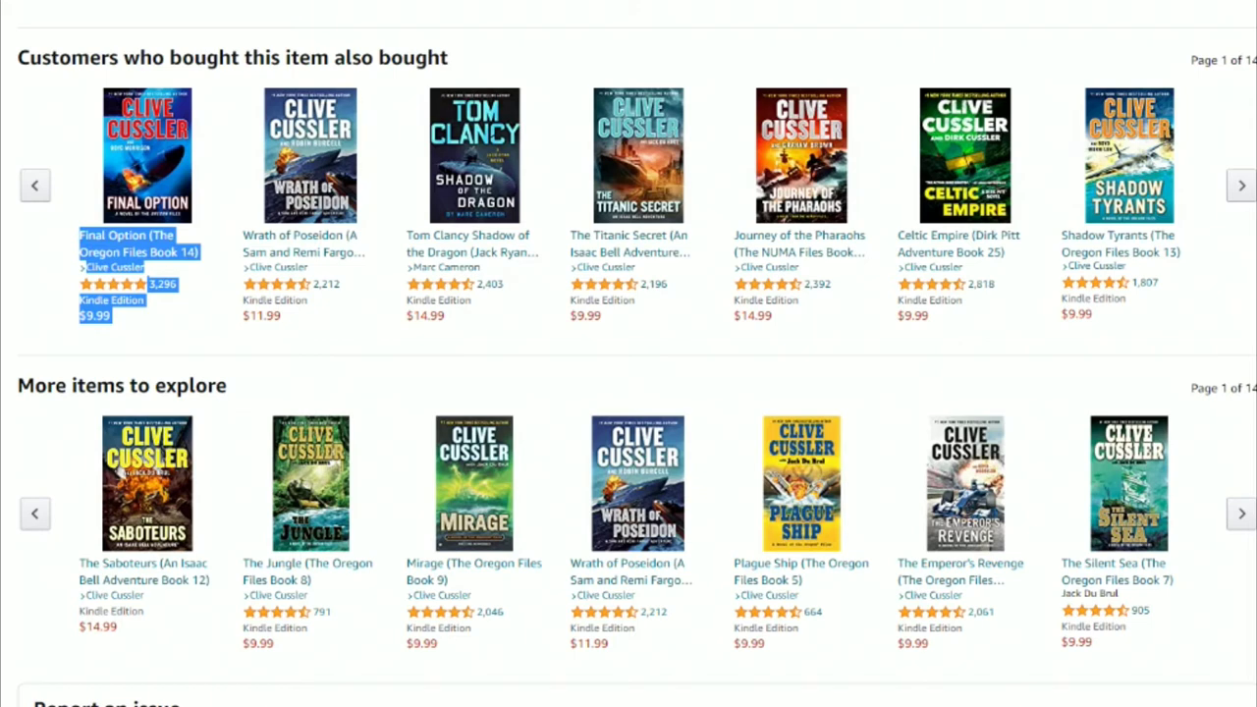
pyautogui.hotkey('alt', 'Tab')
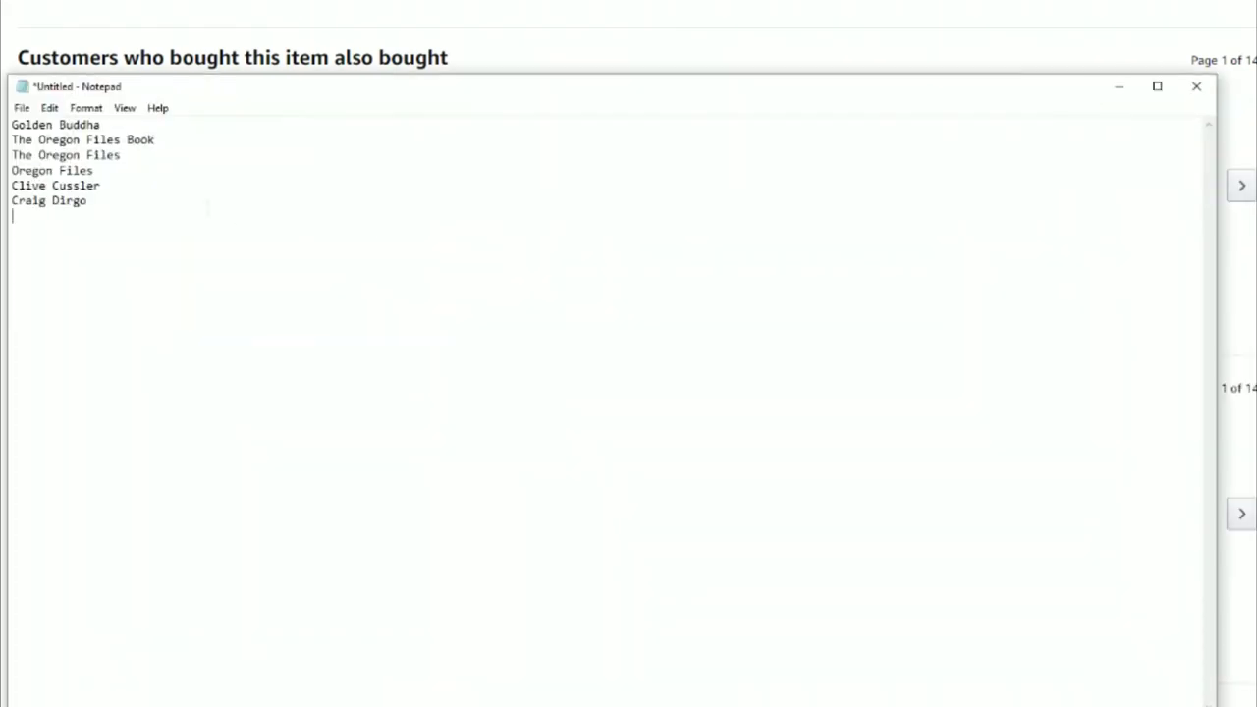
pyautogui.press('Return')
pyautogui.write('Final Option (The Oregon Files Book 14) Clive CusslerClive Cussler 4.8 out of 5 stars 3,296 Kindle Edition $9.99')
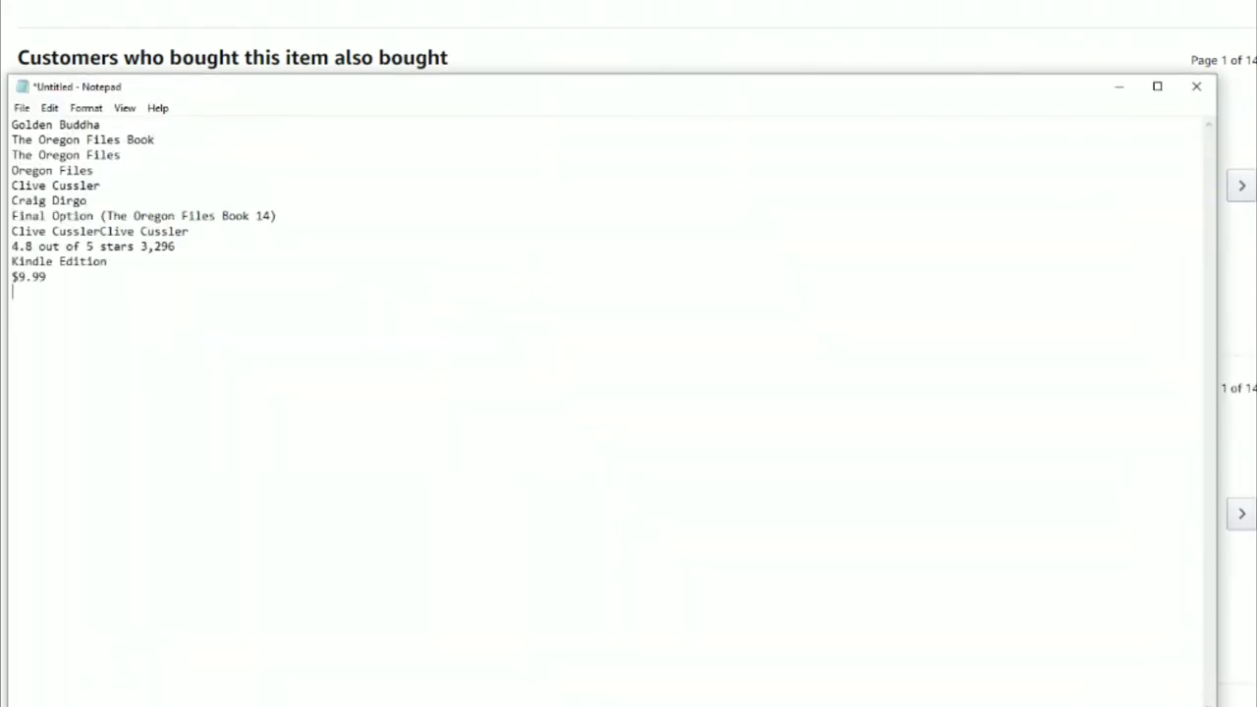
# Step: Split the pasted title into separate "Final Option" and "The Oregon Files" lines, and the doubled author name into two "Clive Cussler" lines
pyautogui.click(96, 215)
pyautogui.press('Return')
pyautogui.press('Delete')
pyautogui.press('Delete')
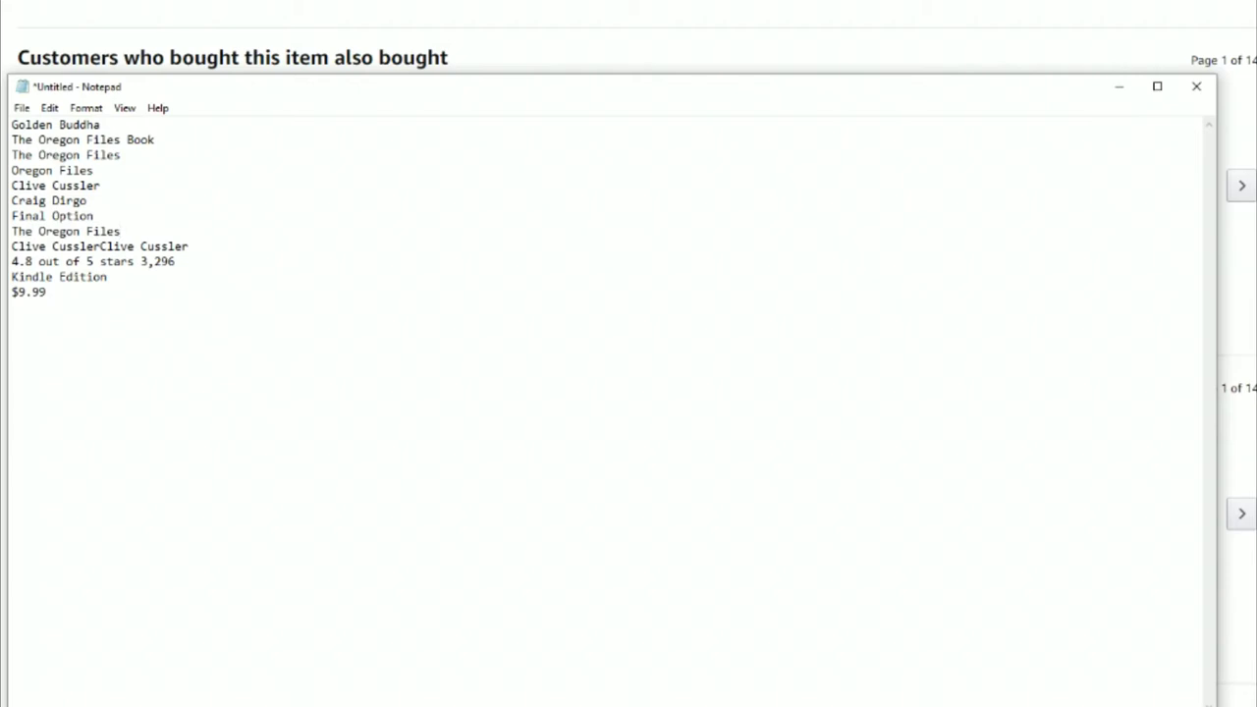
pyautogui.press('Return')
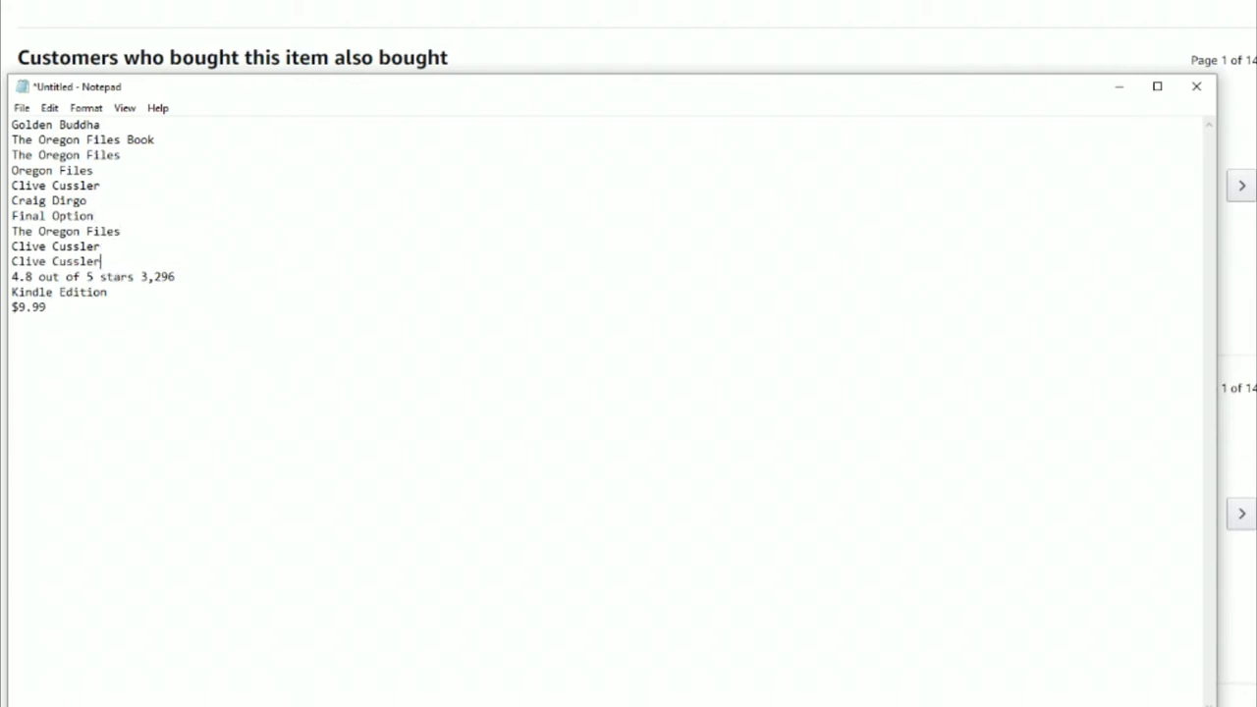
# Step: Delete the star rating, Kindle Edition and price lines from the end of the keyword list
pyautogui.hotkey('shift', 'End')
pyautogui.press('Delete')
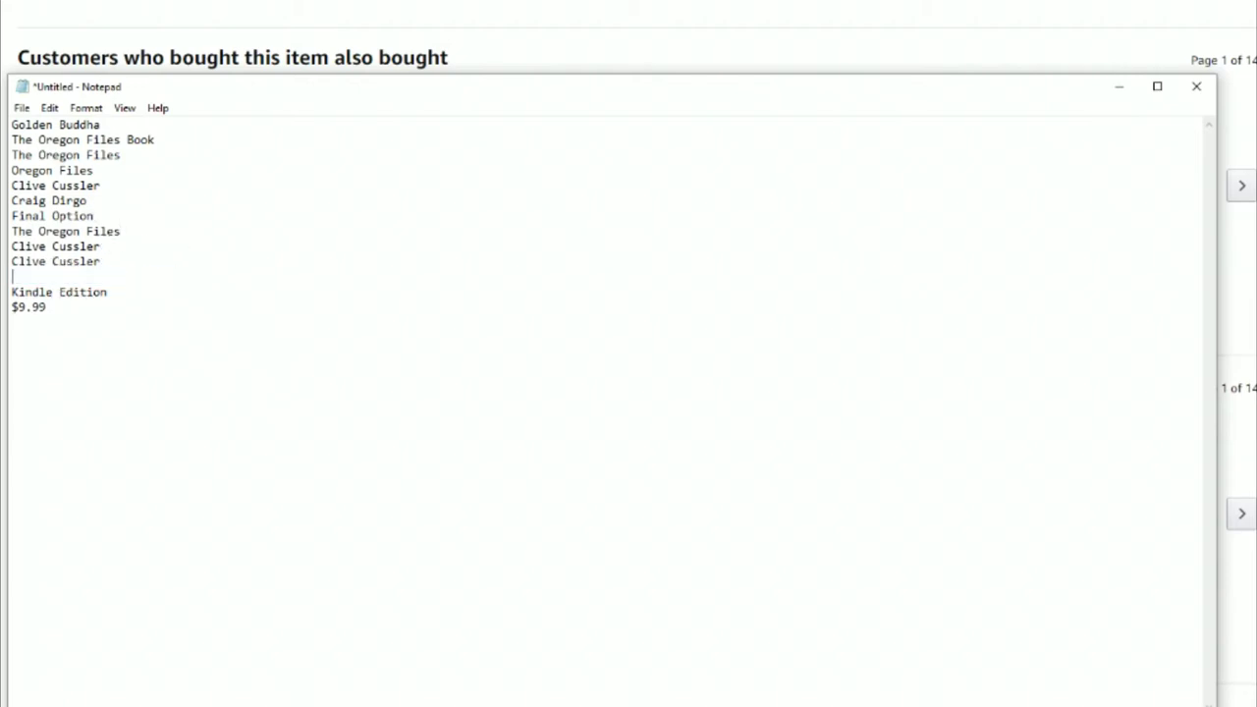
pyautogui.hotkey('shift', 'End')
pyautogui.hotkey('shift', 'Down')
pyautogui.hotkey('shift', 'Down')
pyautogui.press('Delete')
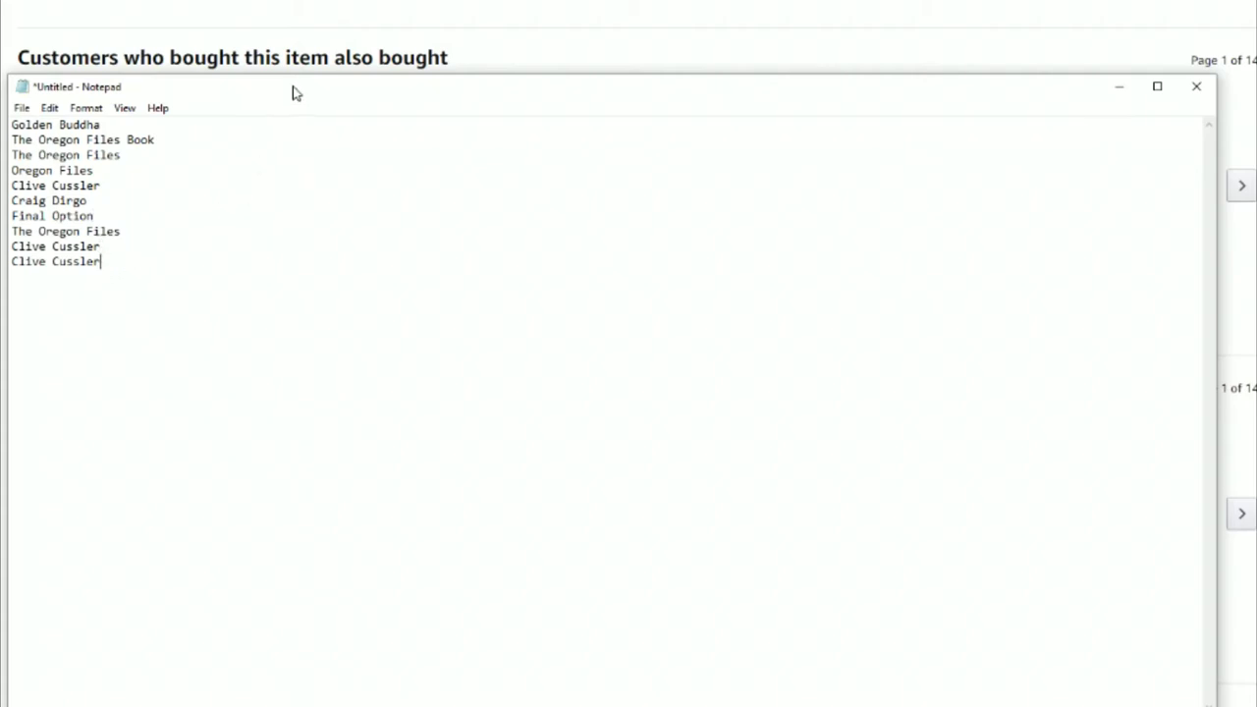
# Step: Copy both book carousels from the Amazon page and paste them as plain text into cell A1 of the blank Excel workbook
pyautogui.press('super+Down')
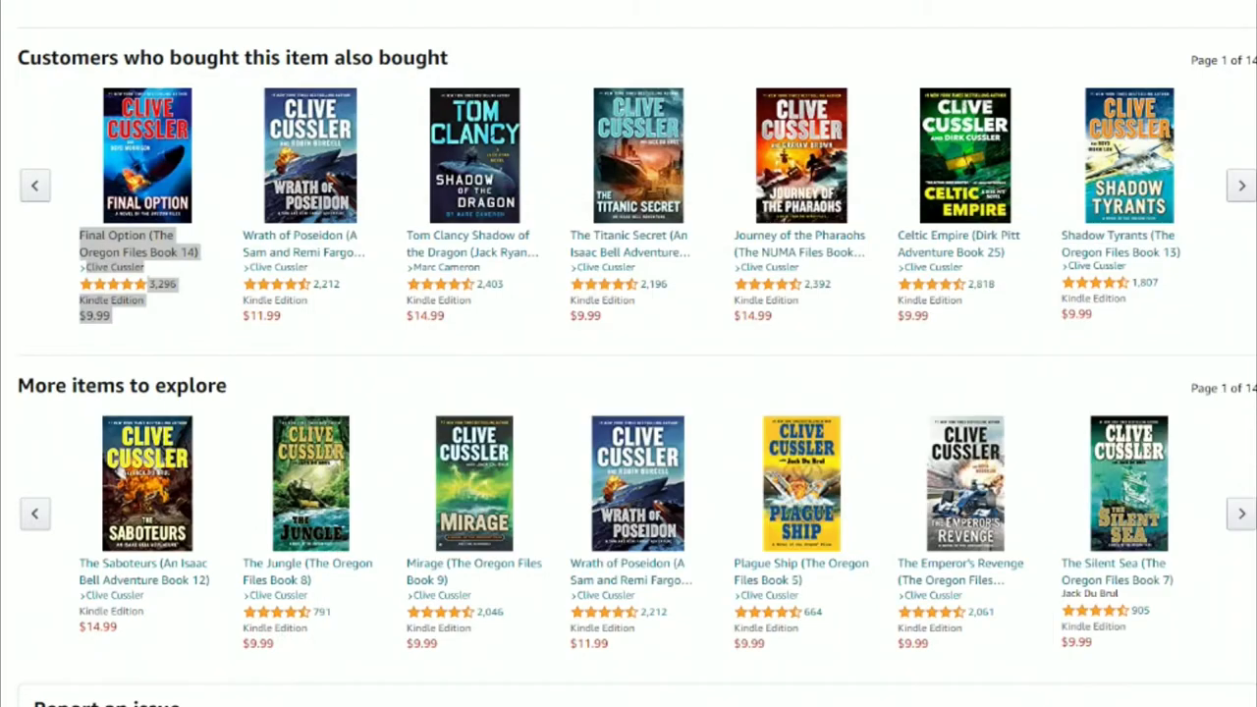
pyautogui.hotkey('alt', 'Tab')
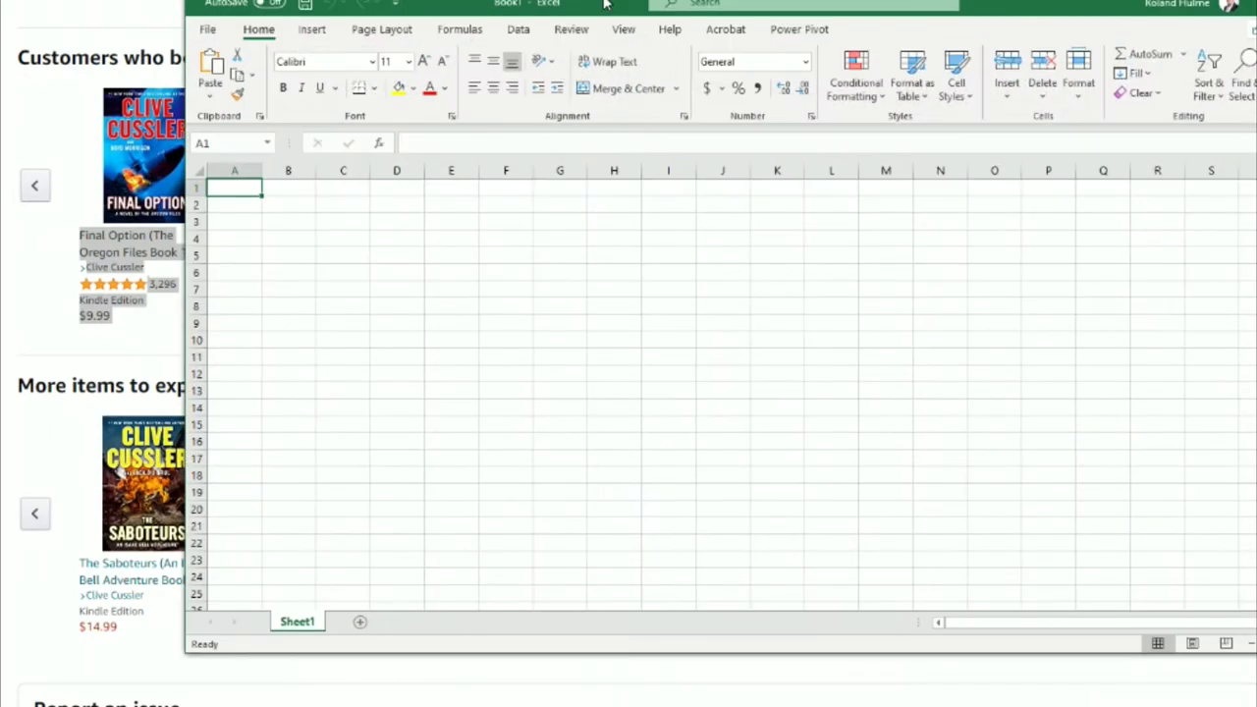
pyautogui.hotkey('alt', 'Tab')
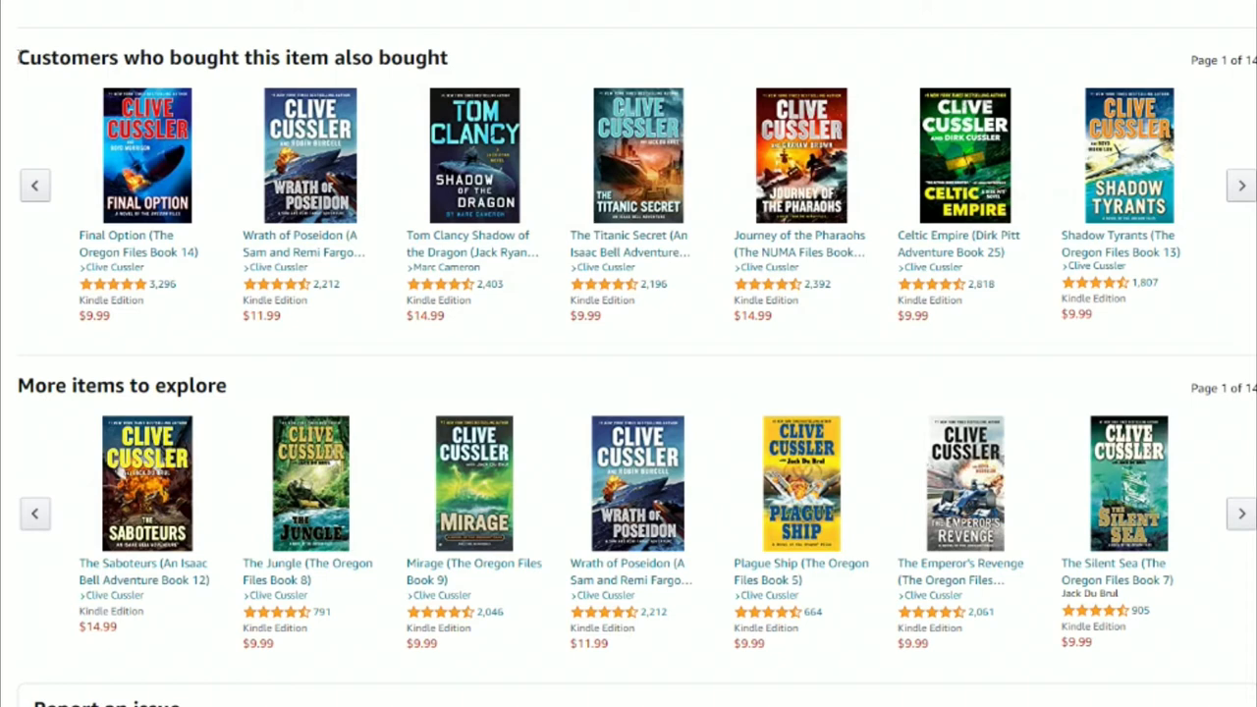
pyautogui.moveTo(18, 59); pyautogui.dragTo(1236, 610)
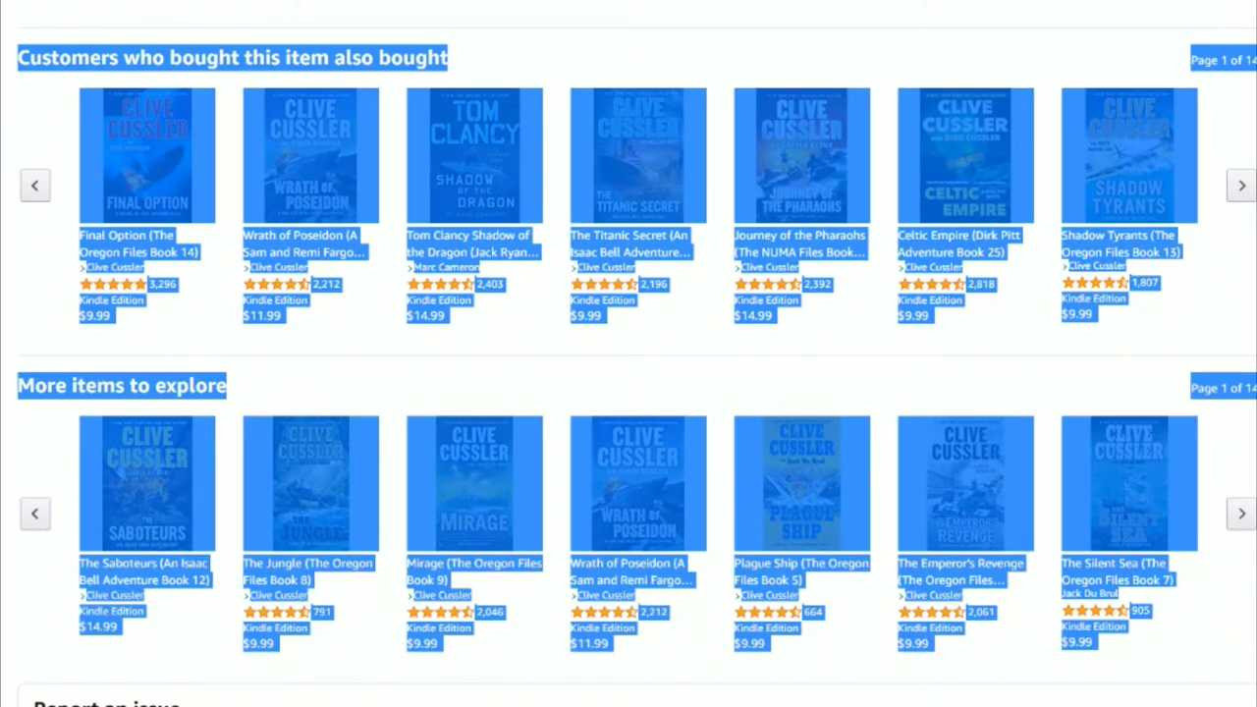
pyautogui.hotkey('alt', 'Tab')
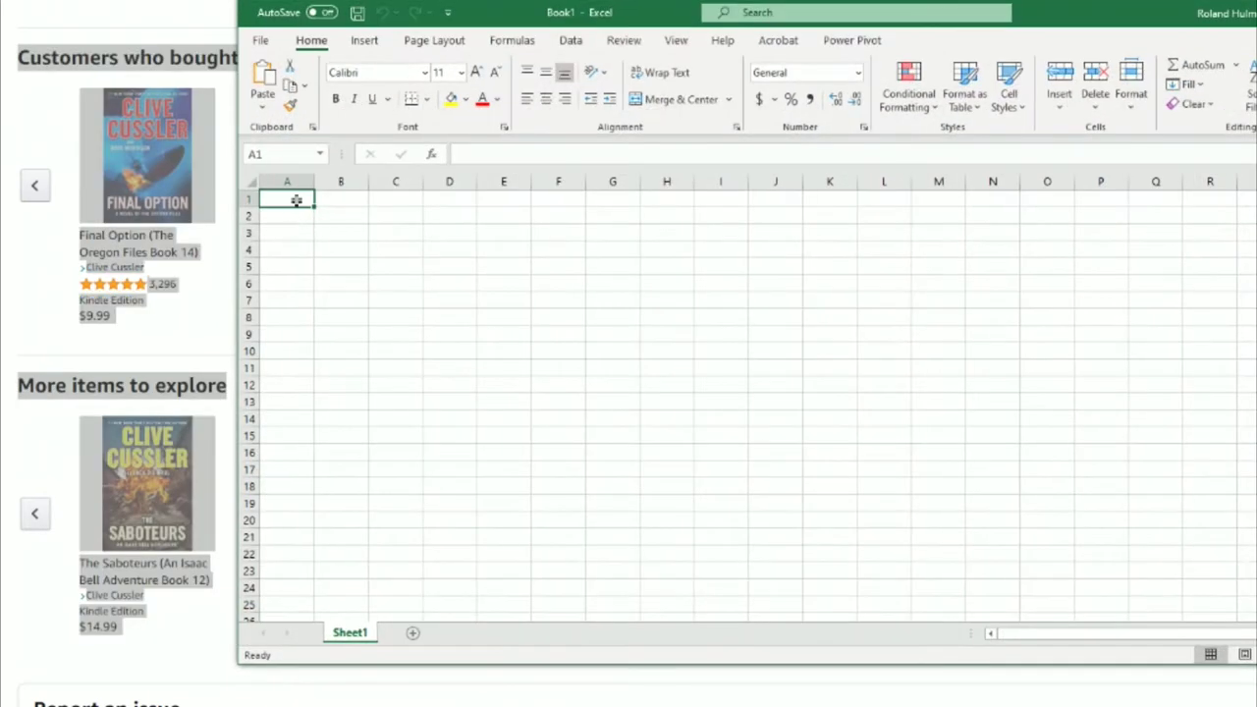
pyautogui.rightClick(298, 201)
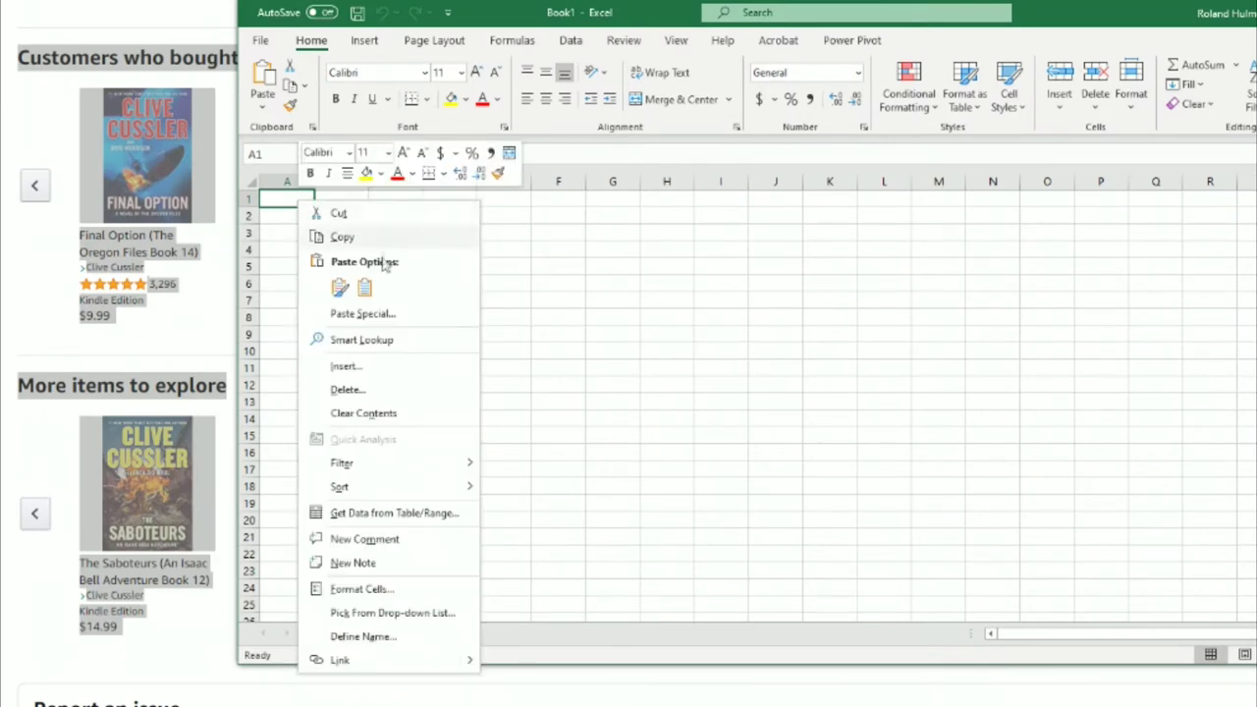
pyautogui.click(365, 288)
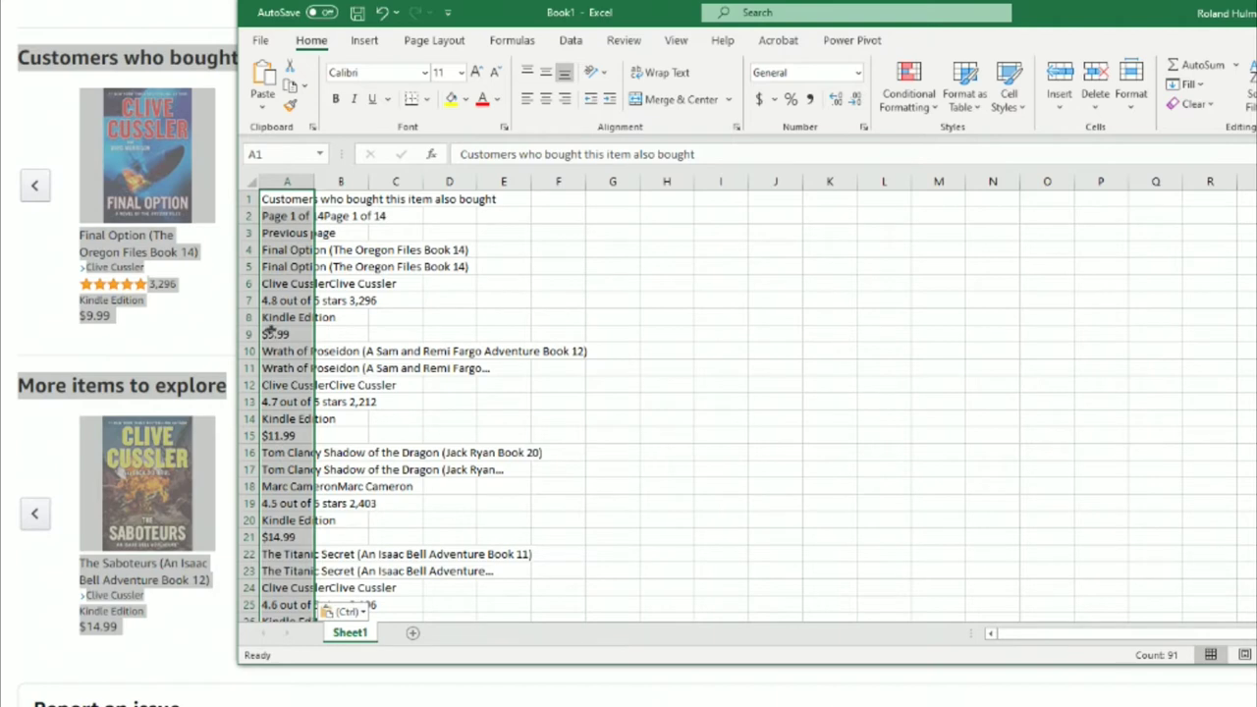
# Step: Transpose the pasted list into row 1 starting at cell I1, and clear the contents of column A
pyautogui.hotkey('ctrl', 'c')
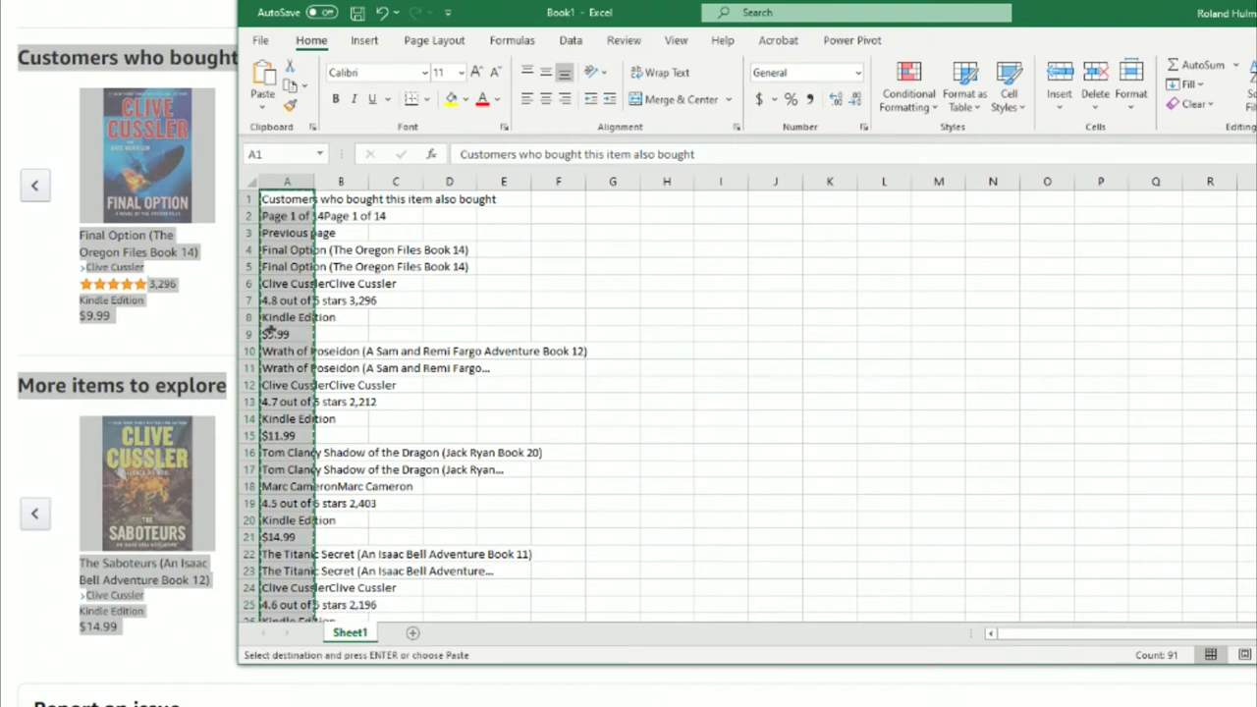
pyautogui.click(730, 199)
pyautogui.rightClick(729, 199)
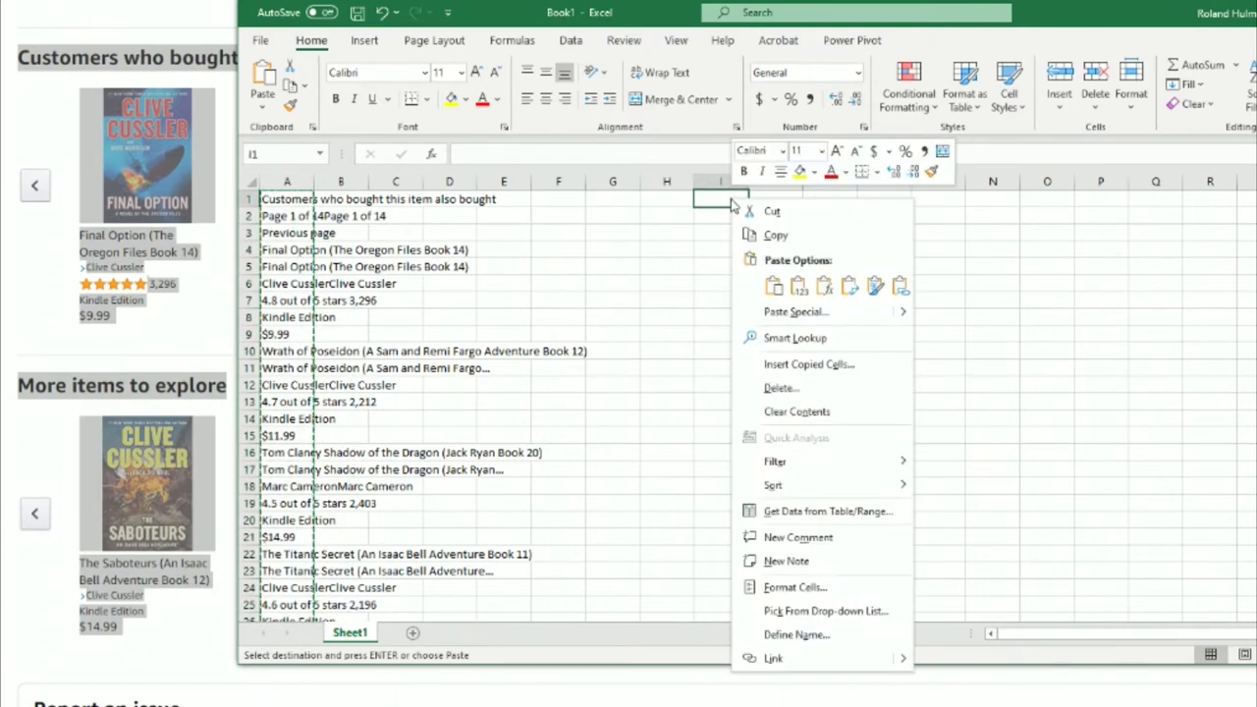
pyautogui.click(850, 287)
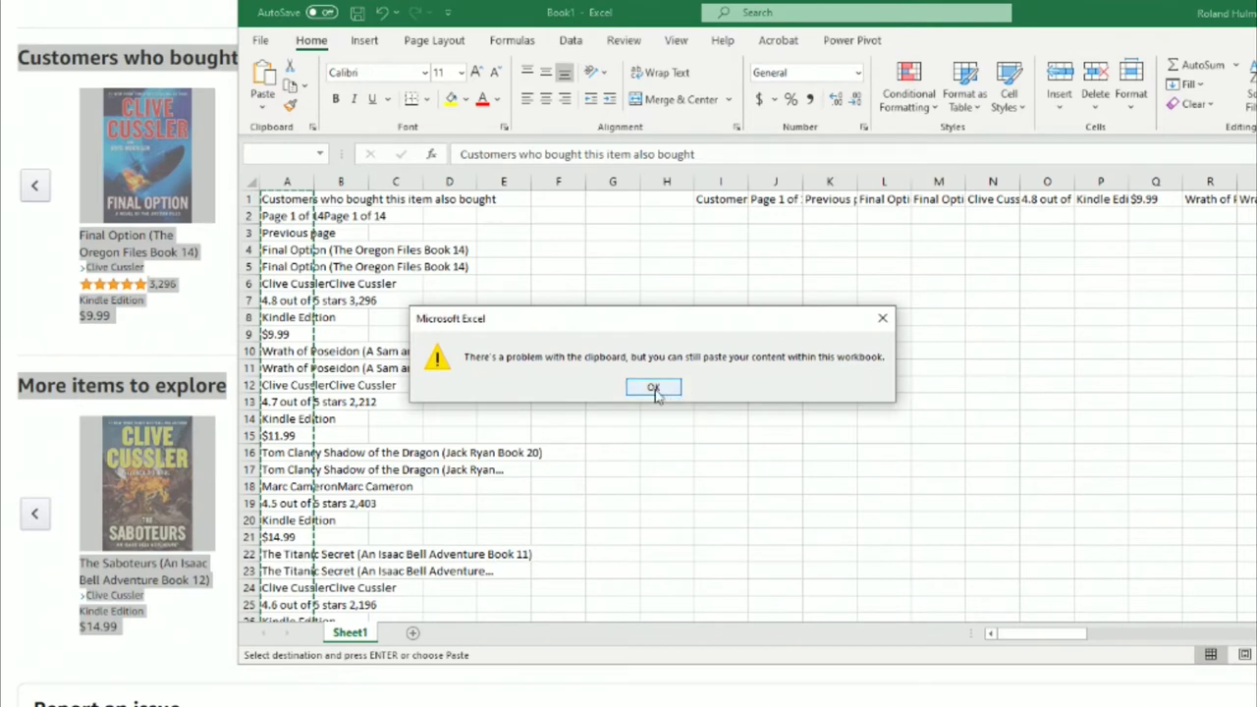
pyautogui.click(647, 388)
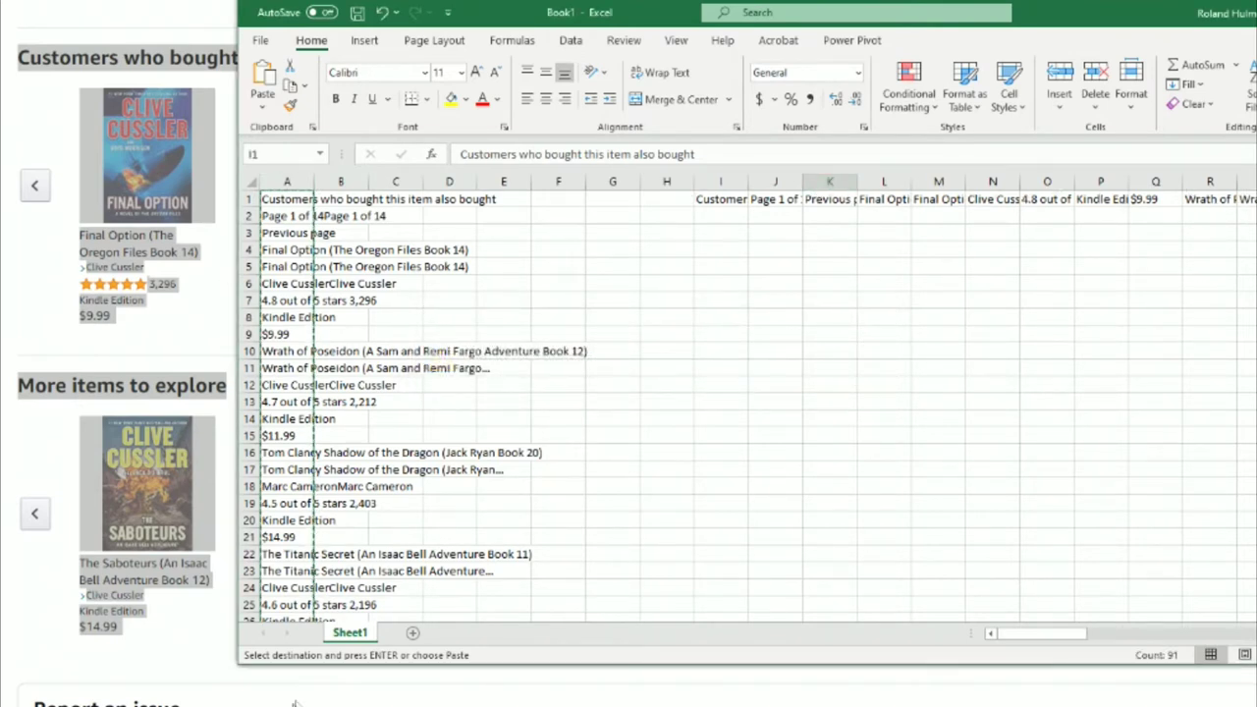
pyautogui.click(287, 180)
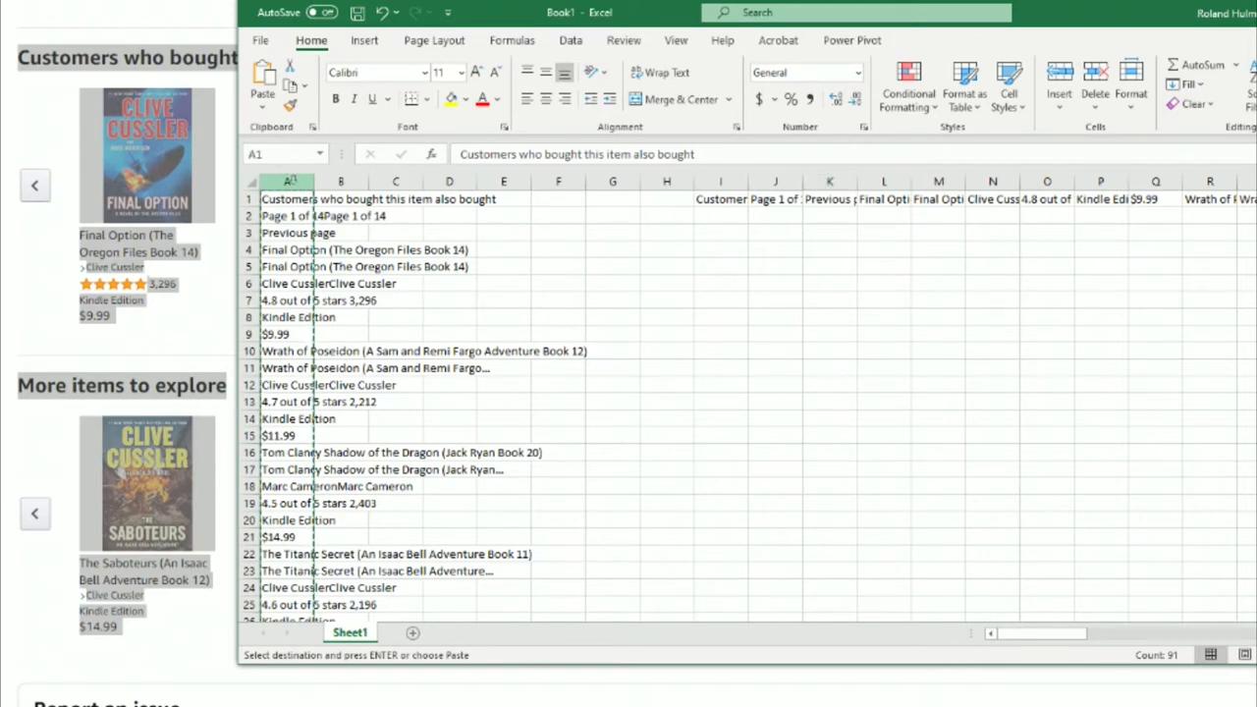
pyautogui.press('Delete')
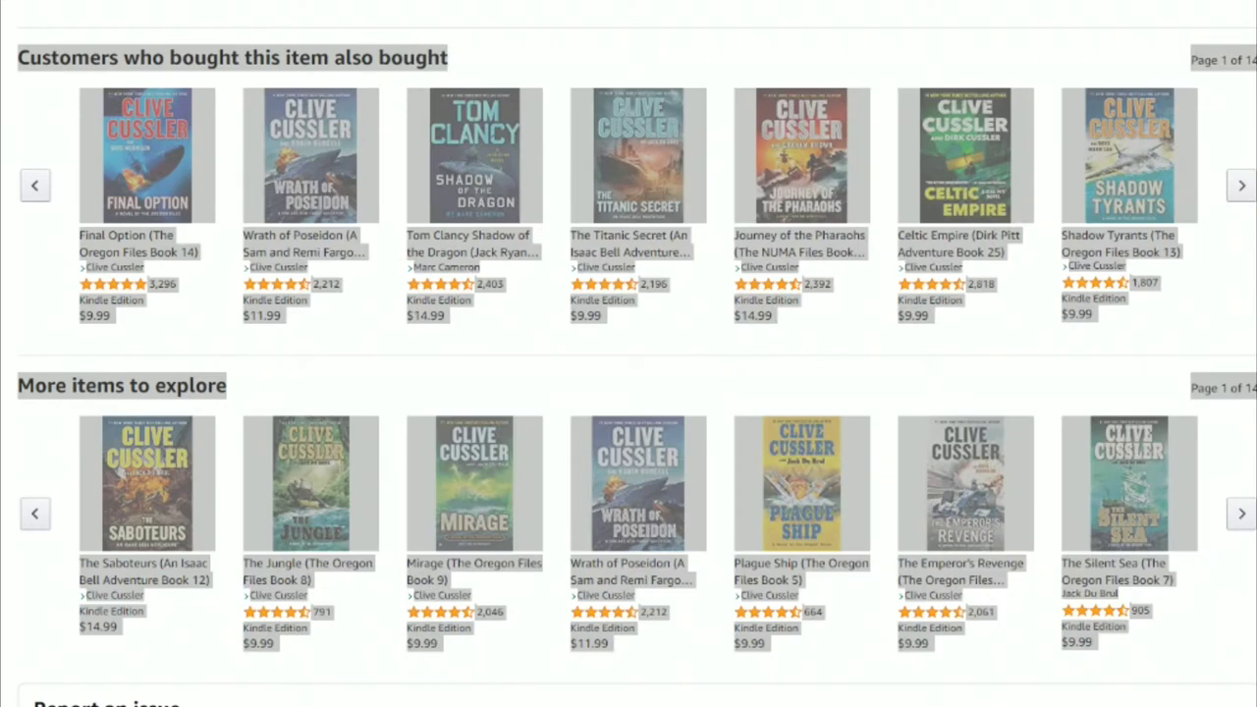
# Step: Advance both book carousels on the Amazon page to page 2, copy their listings and switch back to Excel
pyautogui.click(1241, 186)
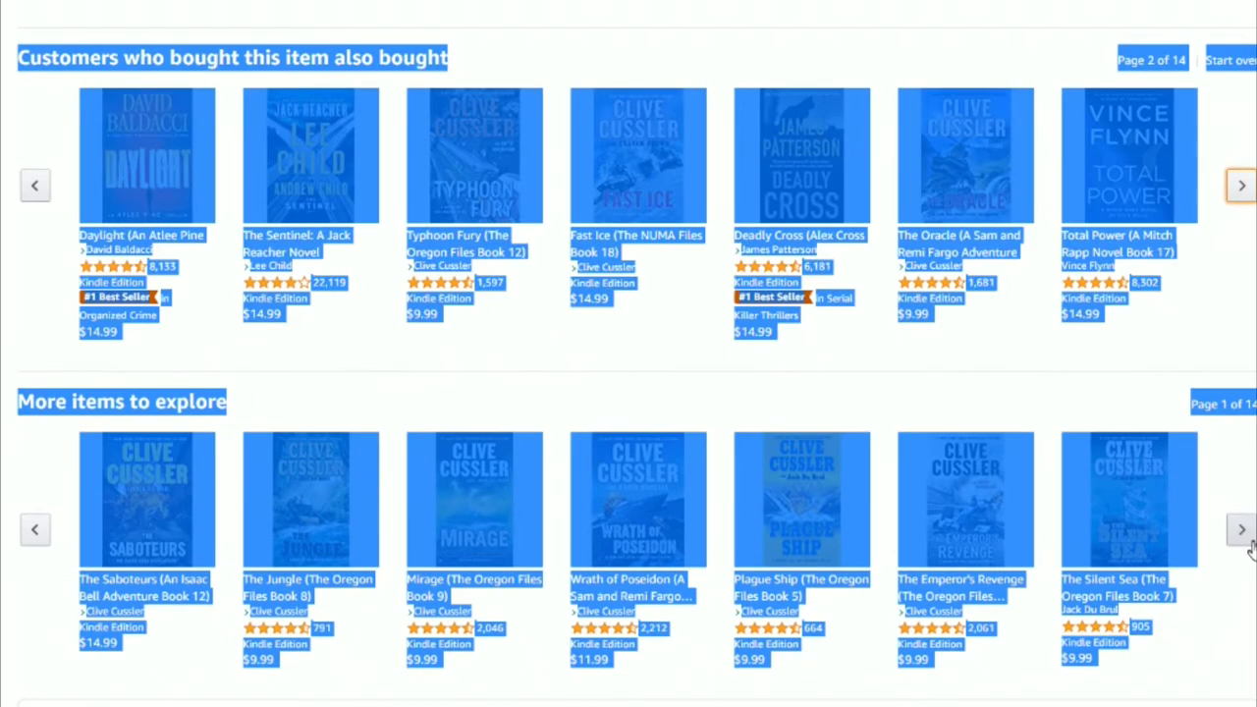
pyautogui.click(1240, 530)
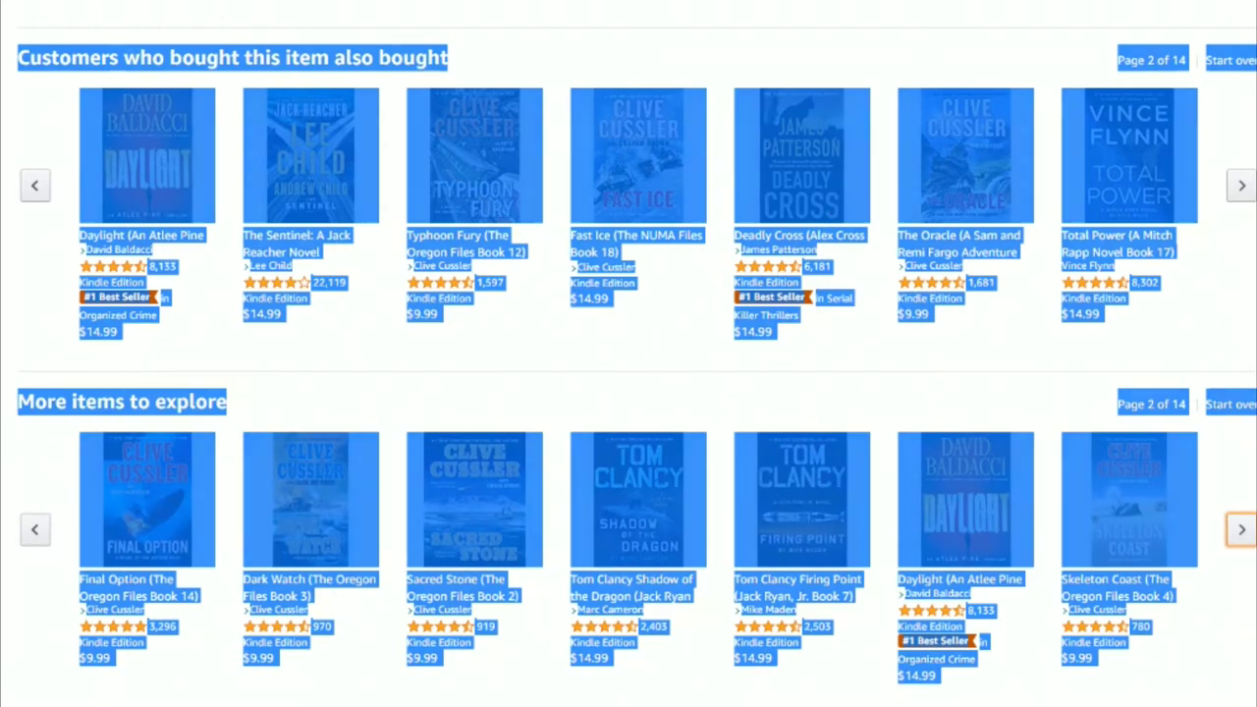
pyautogui.hotkey('alt', 'Tab')
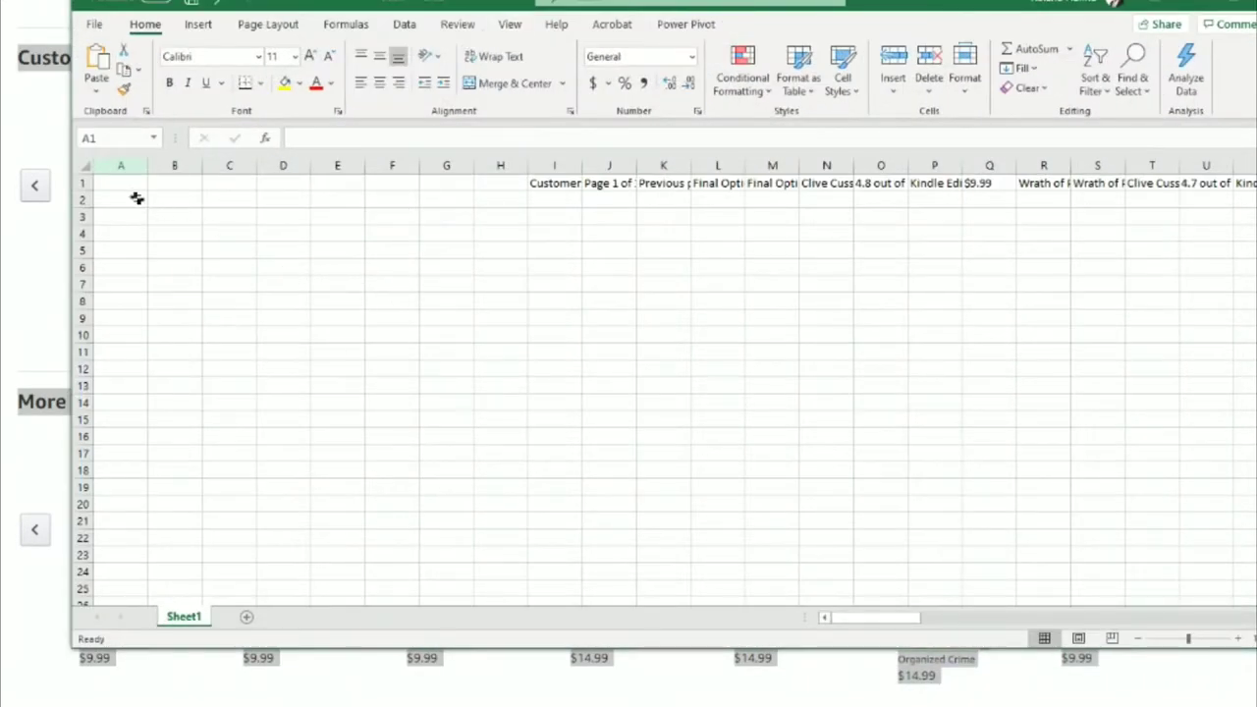
pyautogui.click(127, 184)
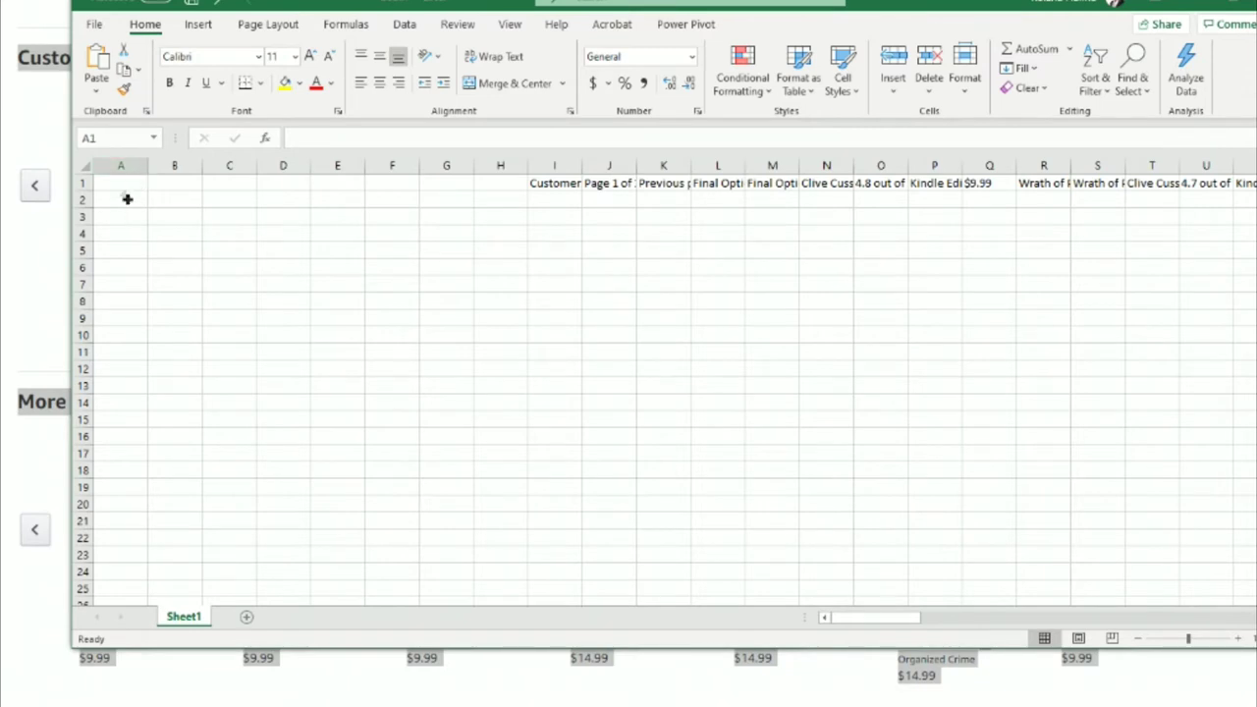
pyautogui.doubleClick(132, 185)
pyautogui.rightClick(131, 192)
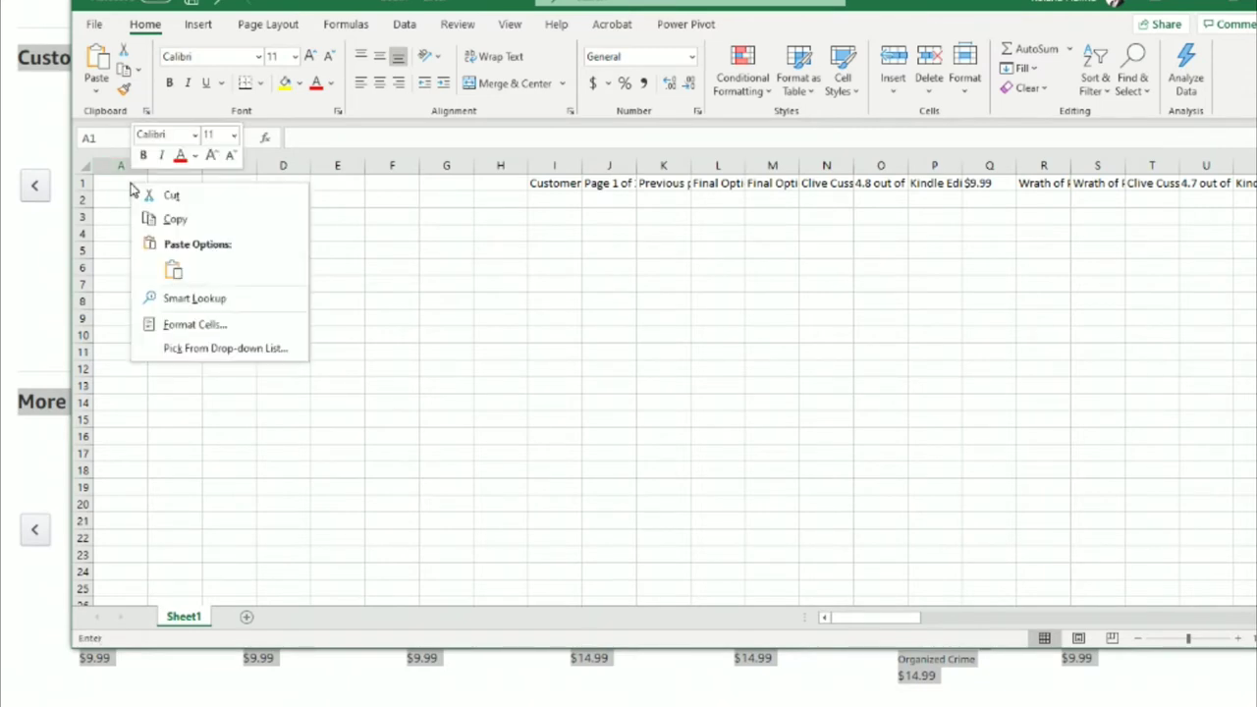
pyautogui.click(158, 218)
pyautogui.click(181, 226)
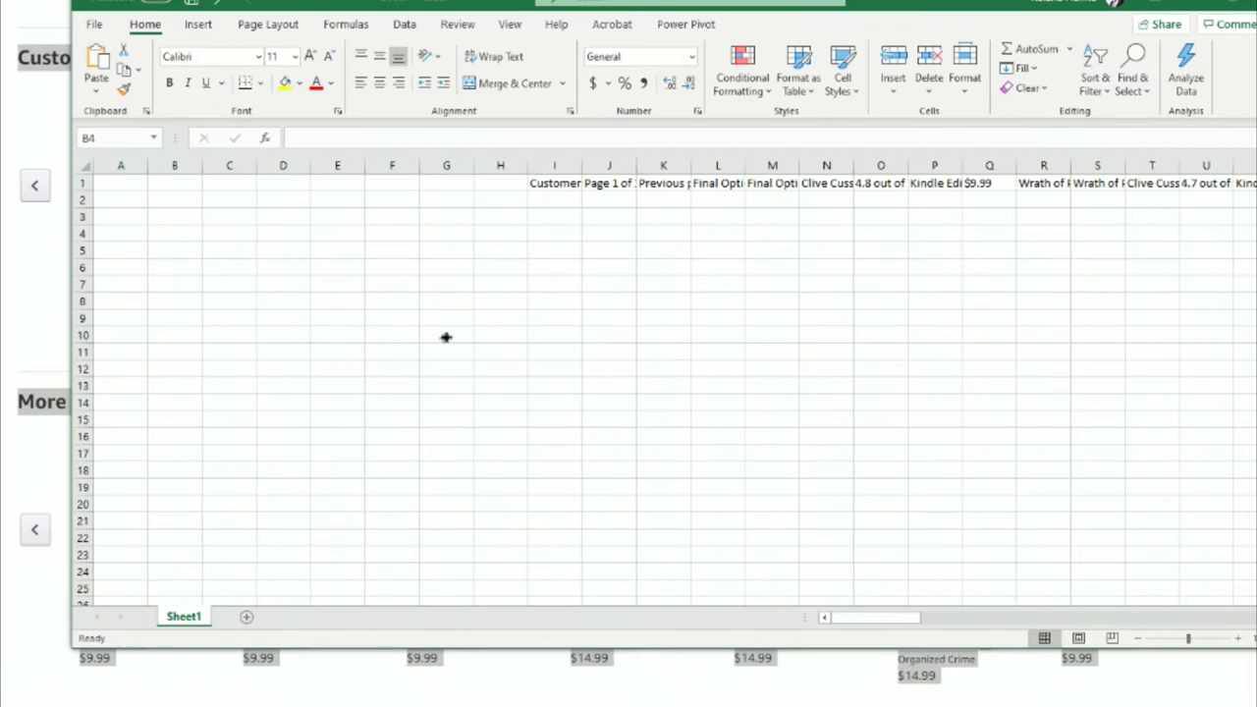
# Step: Paste the copied page 2 listings as plain text into column A starting at cell A1
pyautogui.rightClick(126, 181)
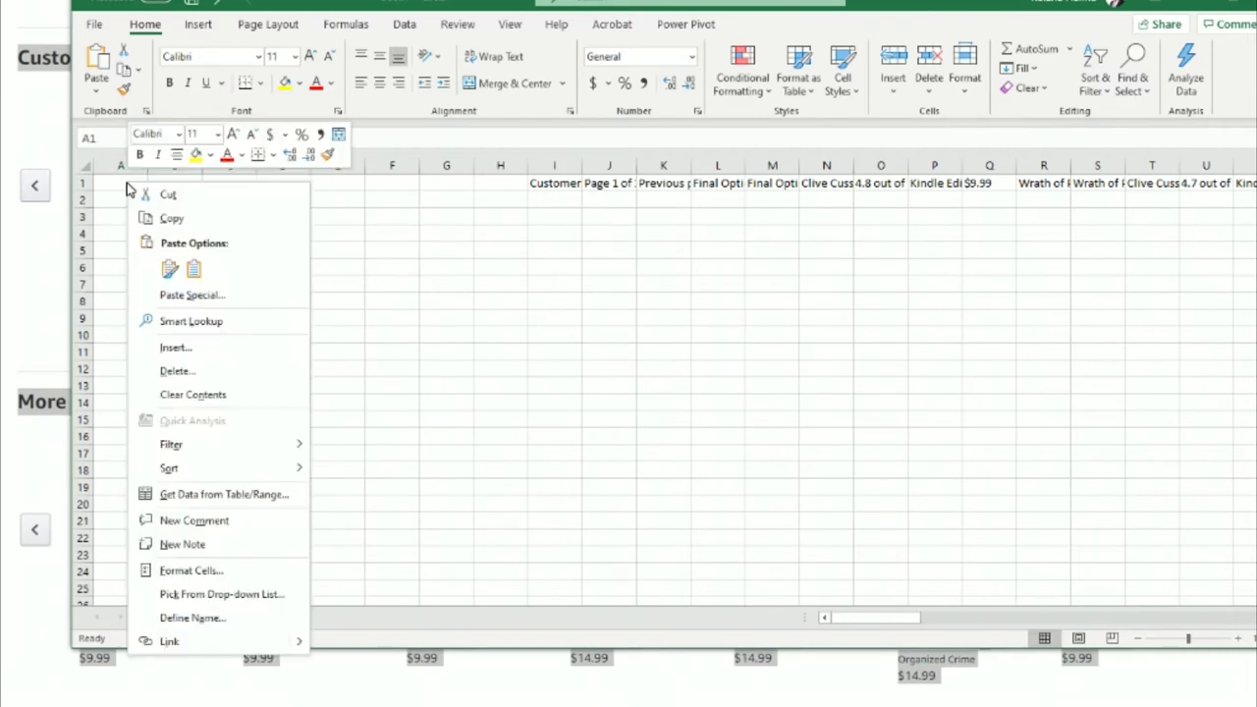
pyautogui.click(200, 266)
# Step: Copy the listings in A1:A95 and paste them transposed into row 2 starting at cell I2
pyautogui.click(135, 182)
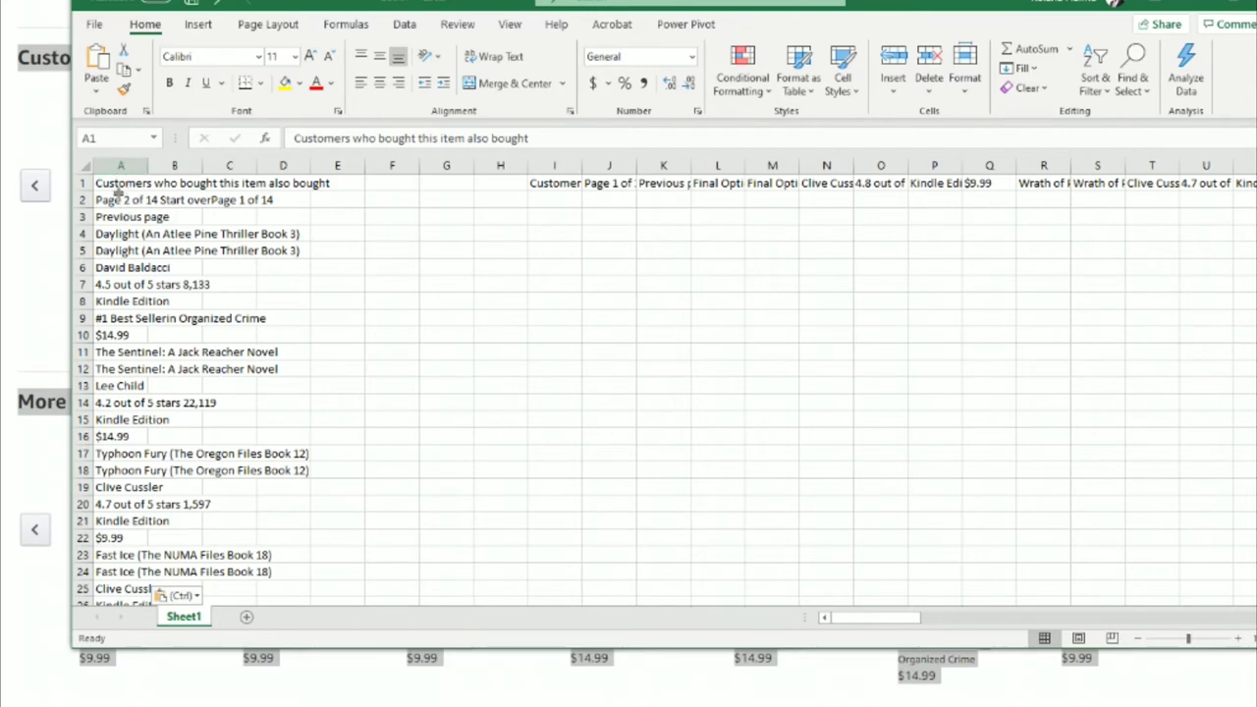
pyautogui.scroll(-20, 123, 364)
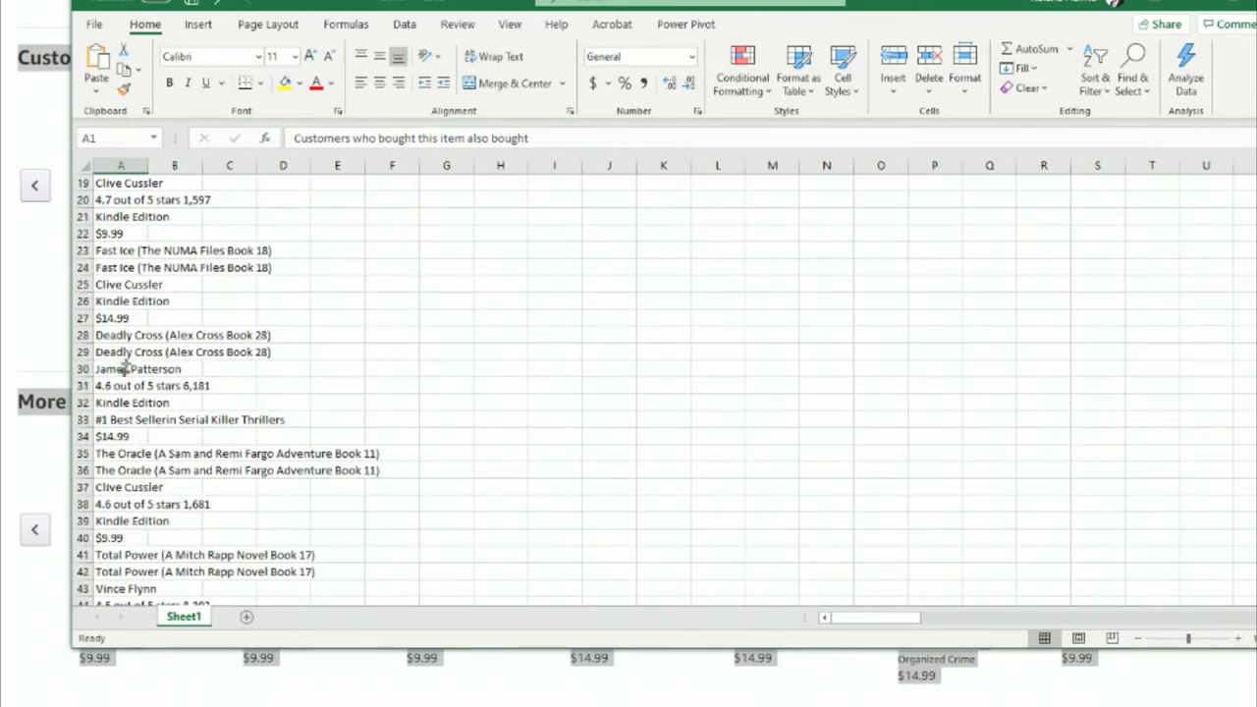
pyautogui.keyDown('shift'); pyautogui.click(121, 405); pyautogui.keyUp('shift')
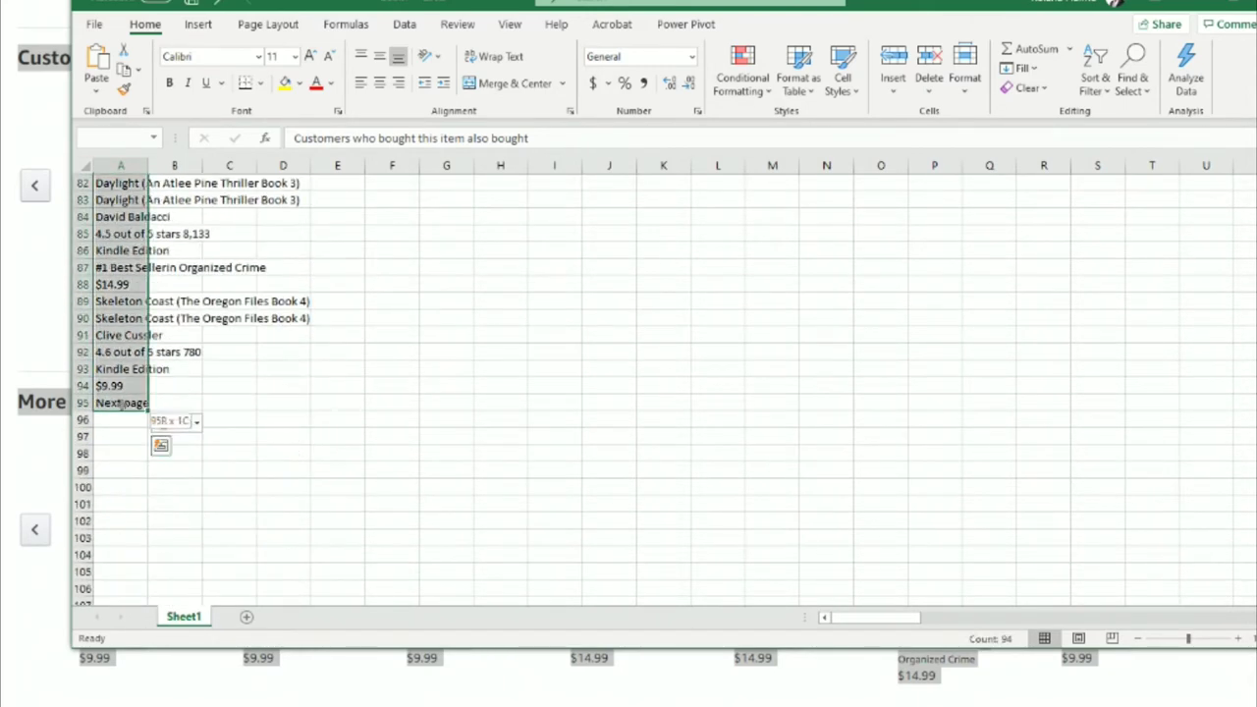
pyautogui.hotkey('ctrl', 'c')
pyautogui.scroll(20, 146, 371)
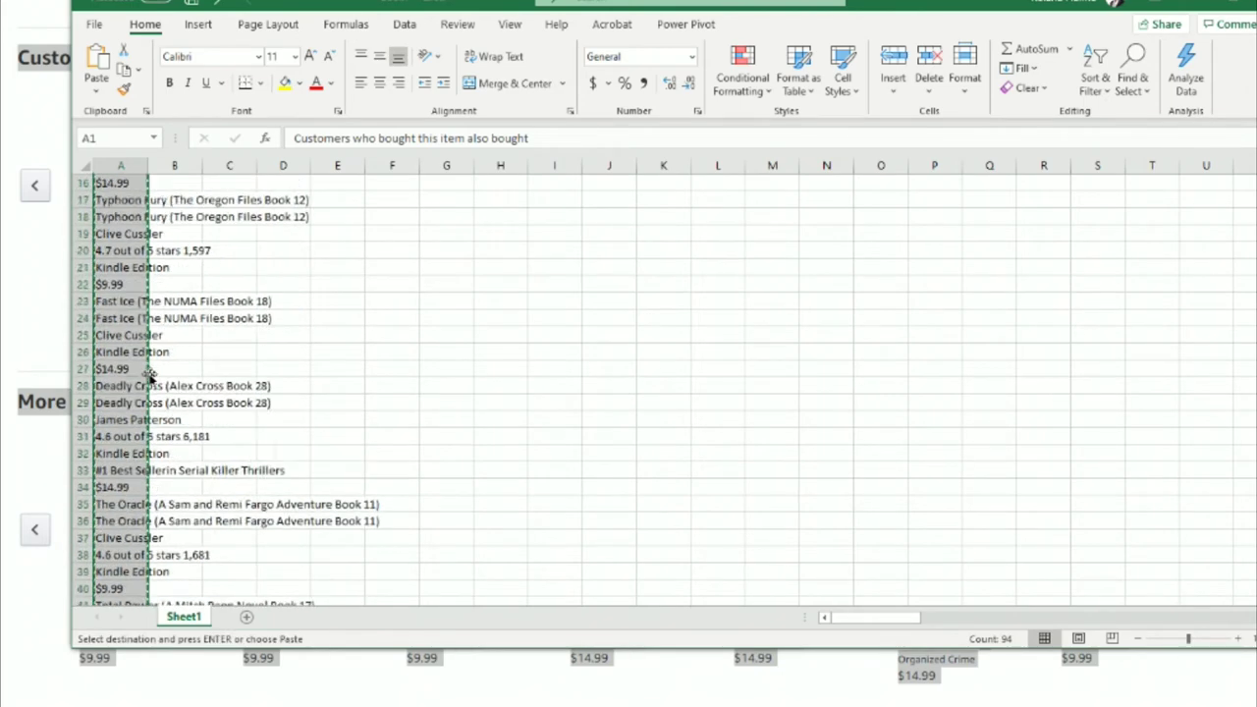
pyautogui.click(567, 198)
pyautogui.rightClick(550, 202)
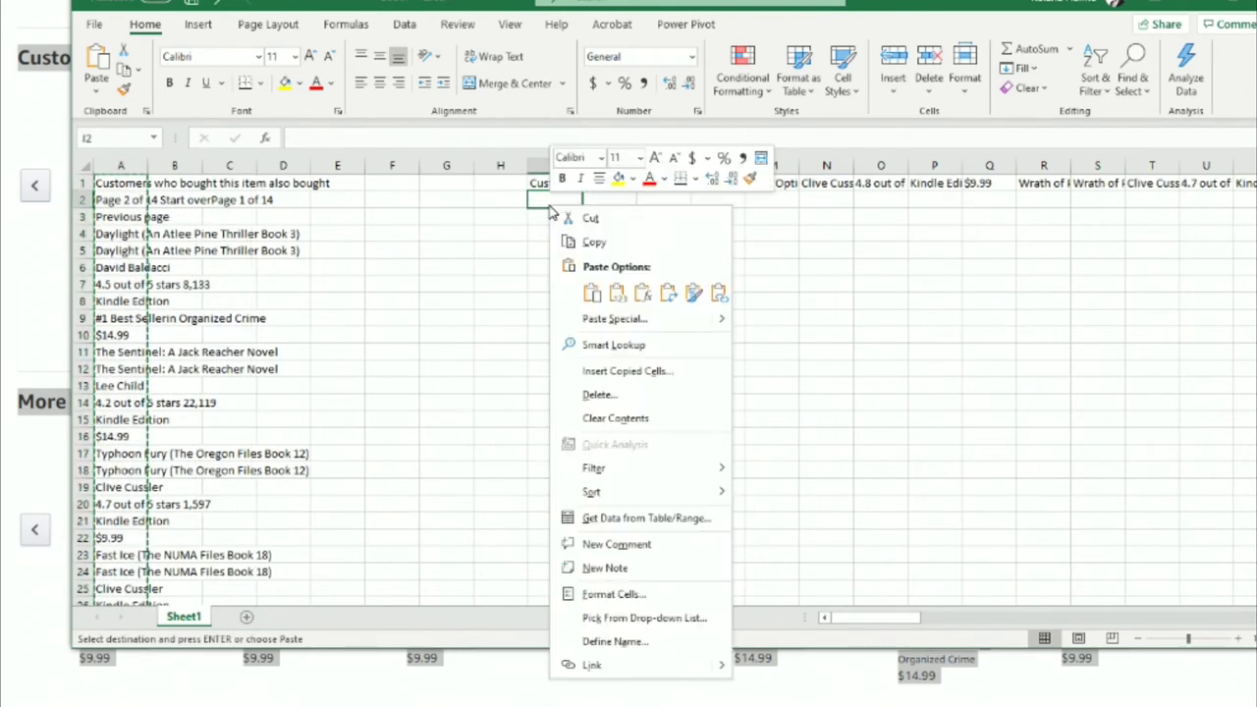
pyautogui.click(668, 295)
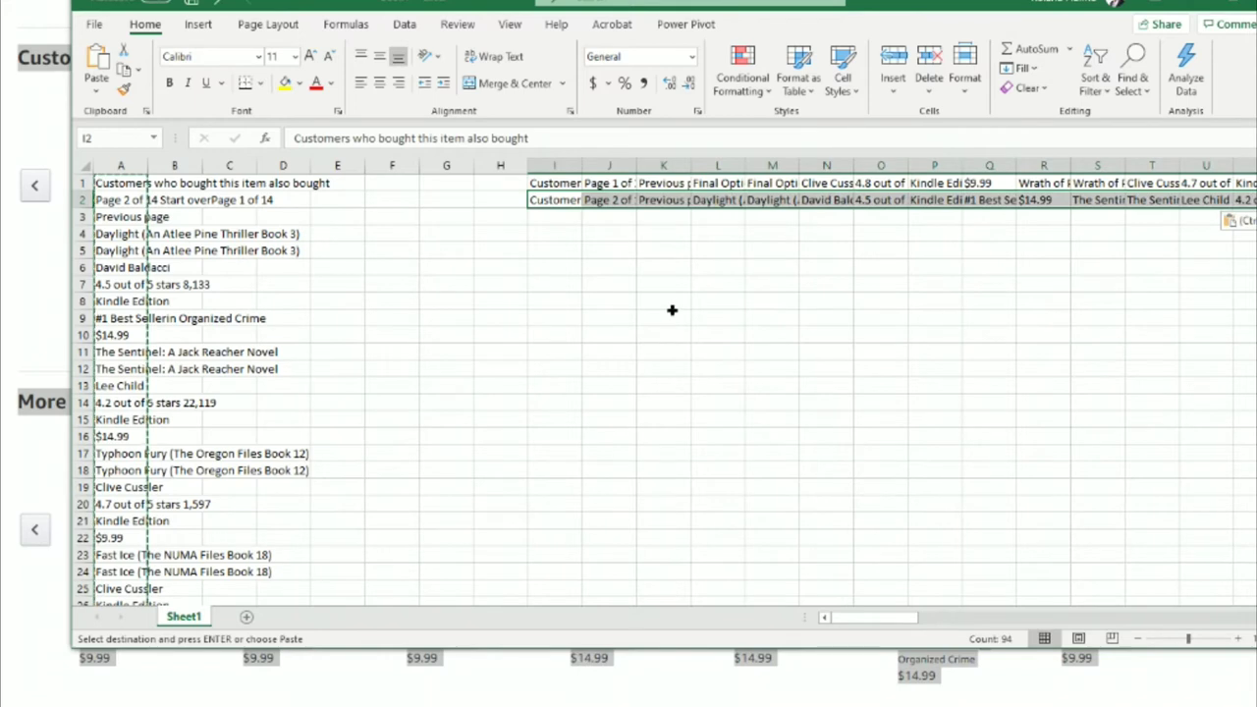
pyautogui.click(556, 186)
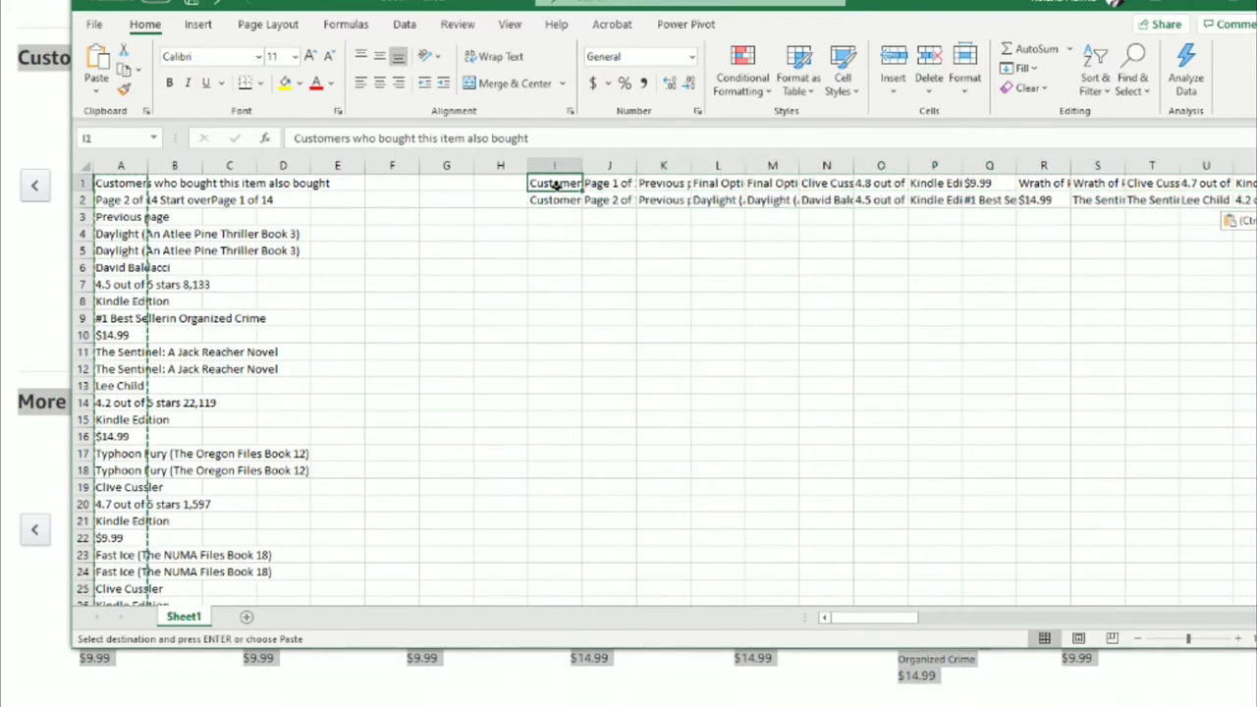
pyautogui.click(556, 199)
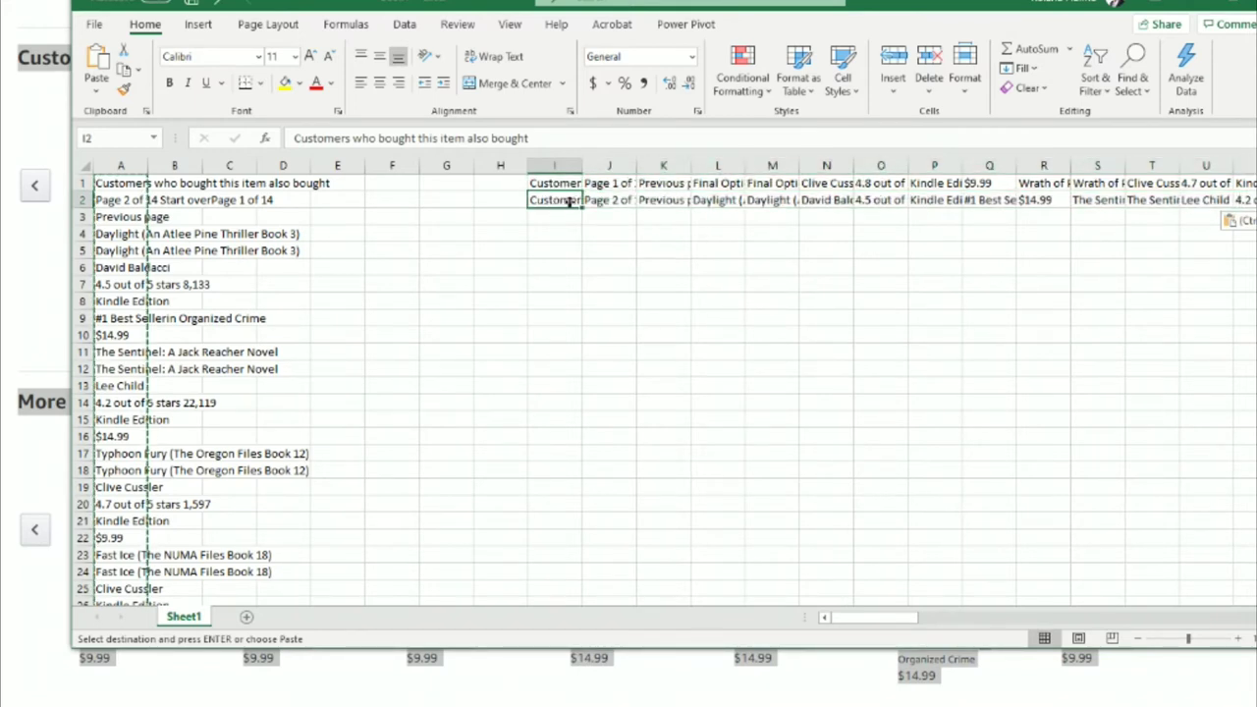
# Step: Clear the contents of column A, keeping the transposed rows
pyautogui.click(608, 196)
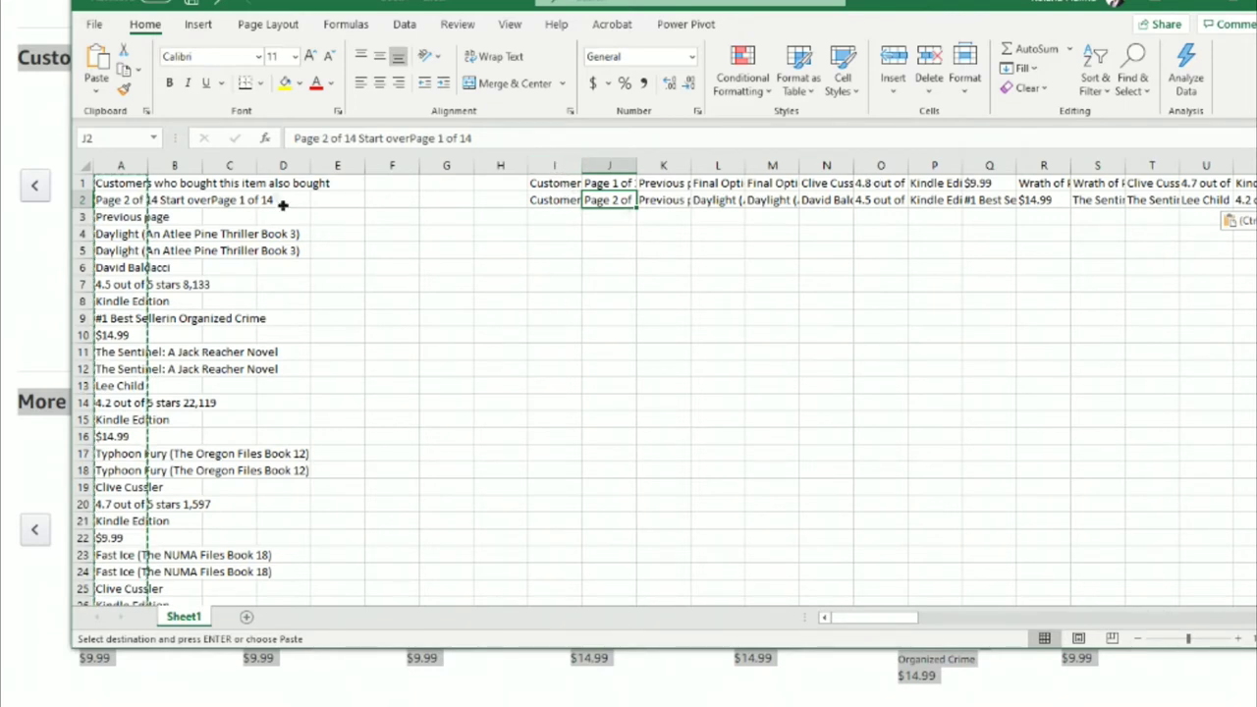
pyautogui.click(122, 165)
pyautogui.press('Delete')
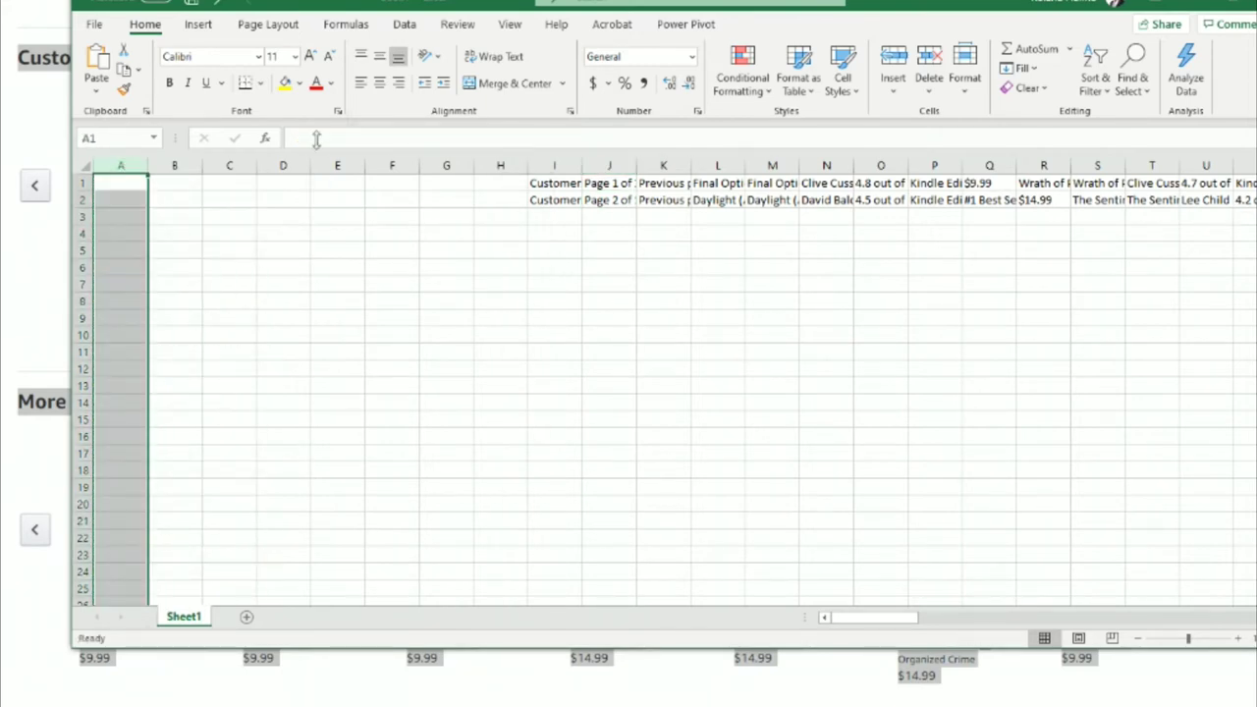
# Step: Switch to the Amazon page, advance both book carousels to page 3 and copy their listings
pyautogui.hotkey('alt', 'Tab')
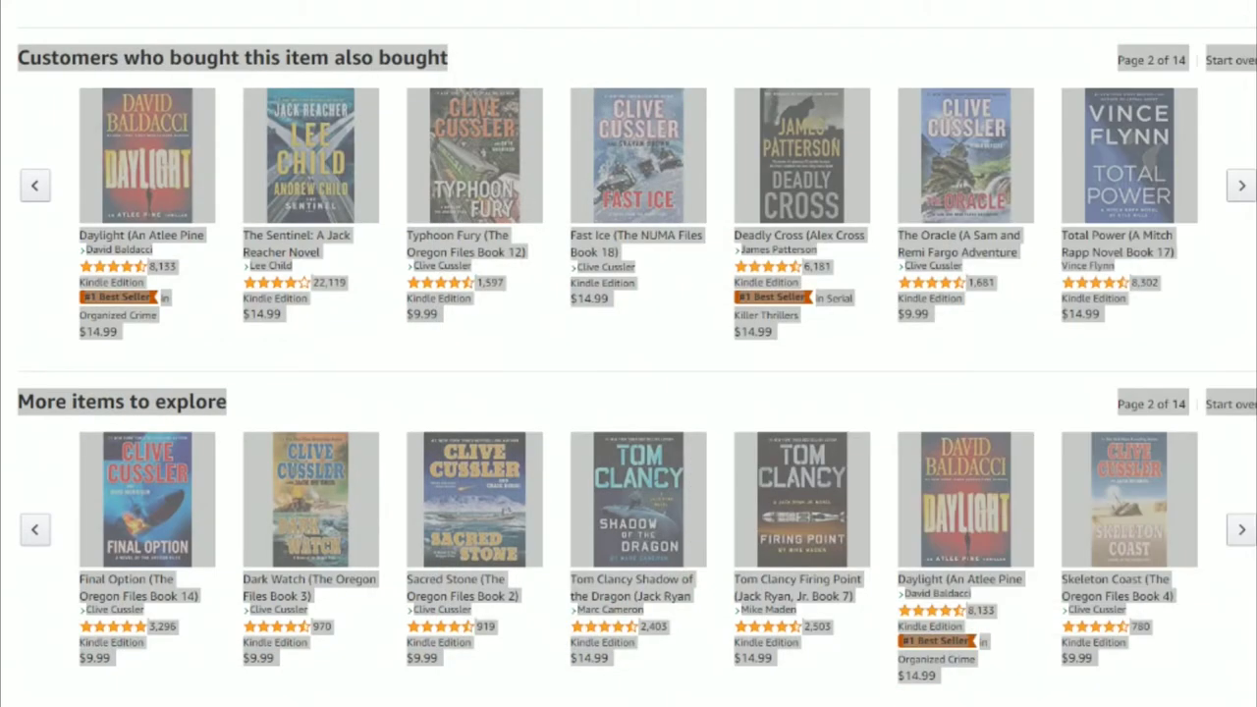
pyautogui.click(1241, 185)
pyautogui.click(1242, 536)
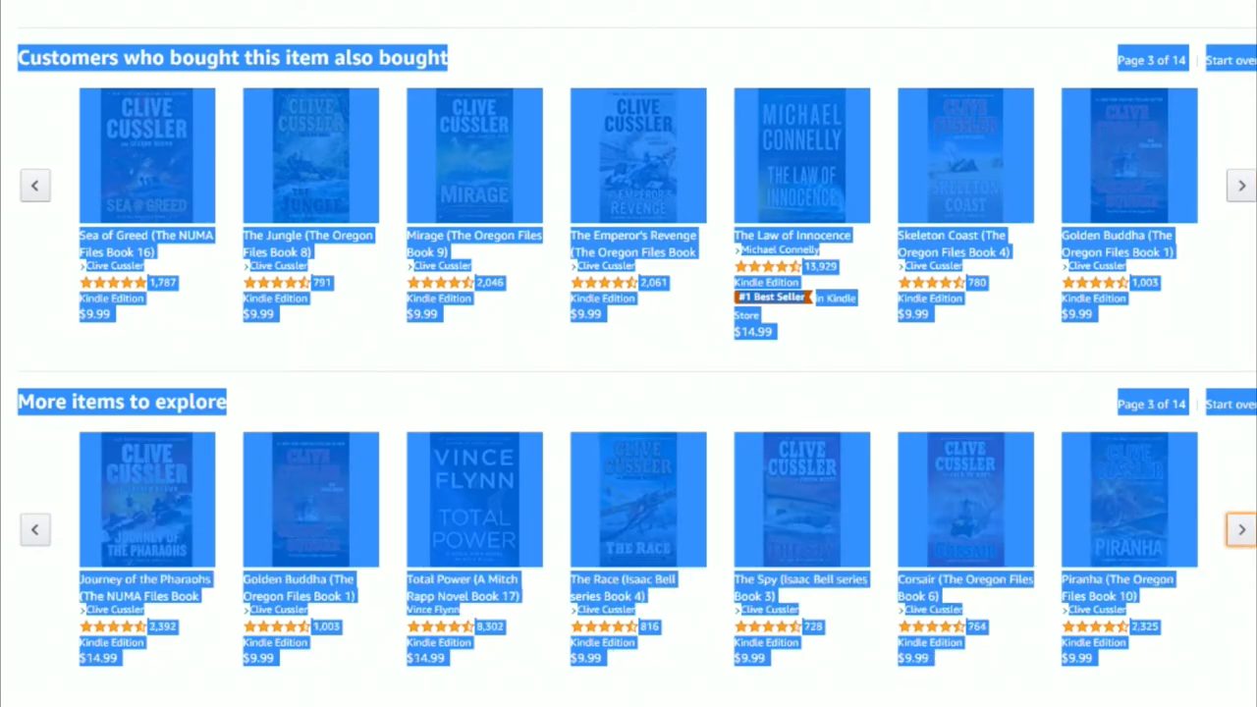
# Step: Switch to Excel and paste the copied page 3 listings as plain text into column A starting at cell A1
pyautogui.hotkey('alt', 'Tab')
pyautogui.click(30, 183)
pyautogui.rightClick(30, 183)
pyautogui.click(90, 285)
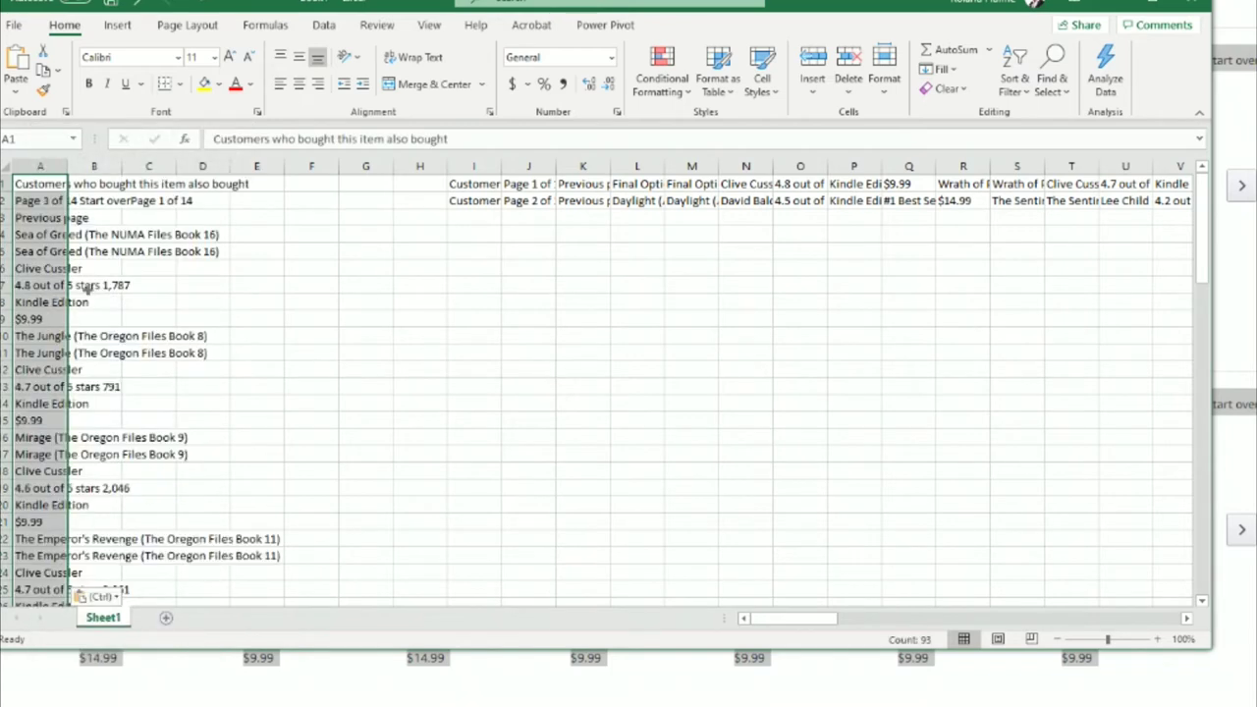
# Step: Paste the copied column A listings transposed into row 3 starting at cell I3, and clear the contents of column A
pyautogui.rightClick(492, 216)
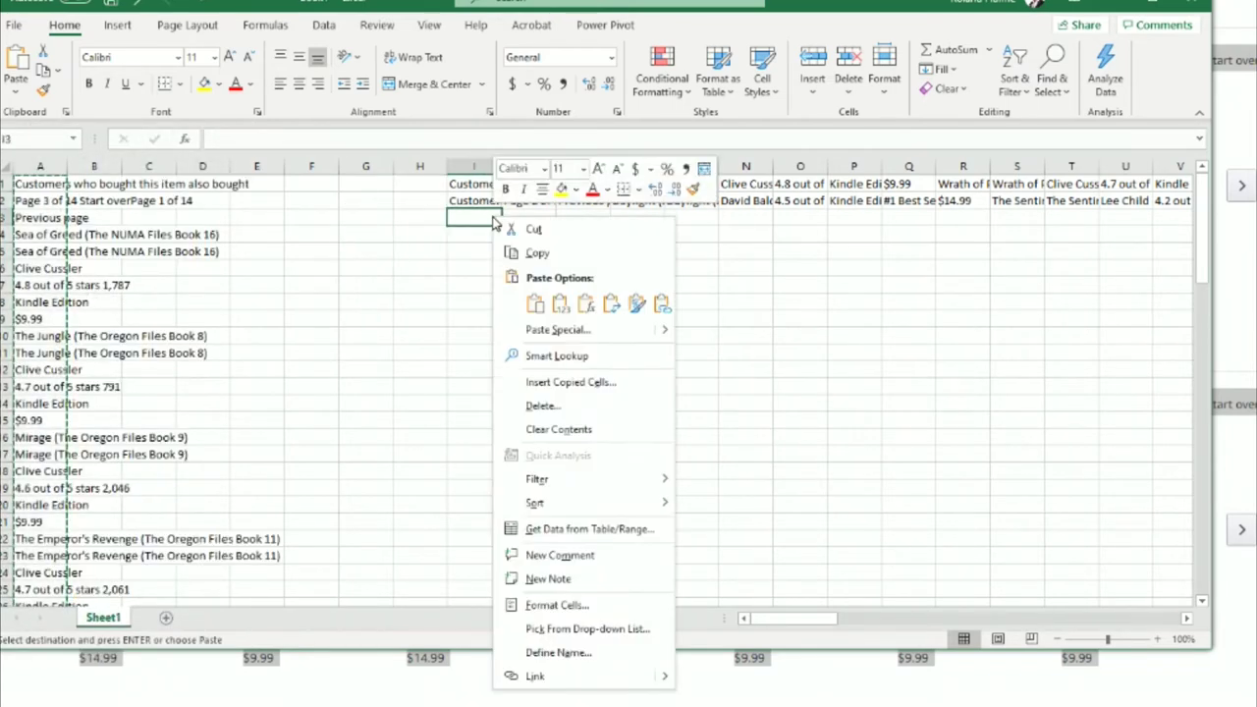
pyautogui.click(631, 306)
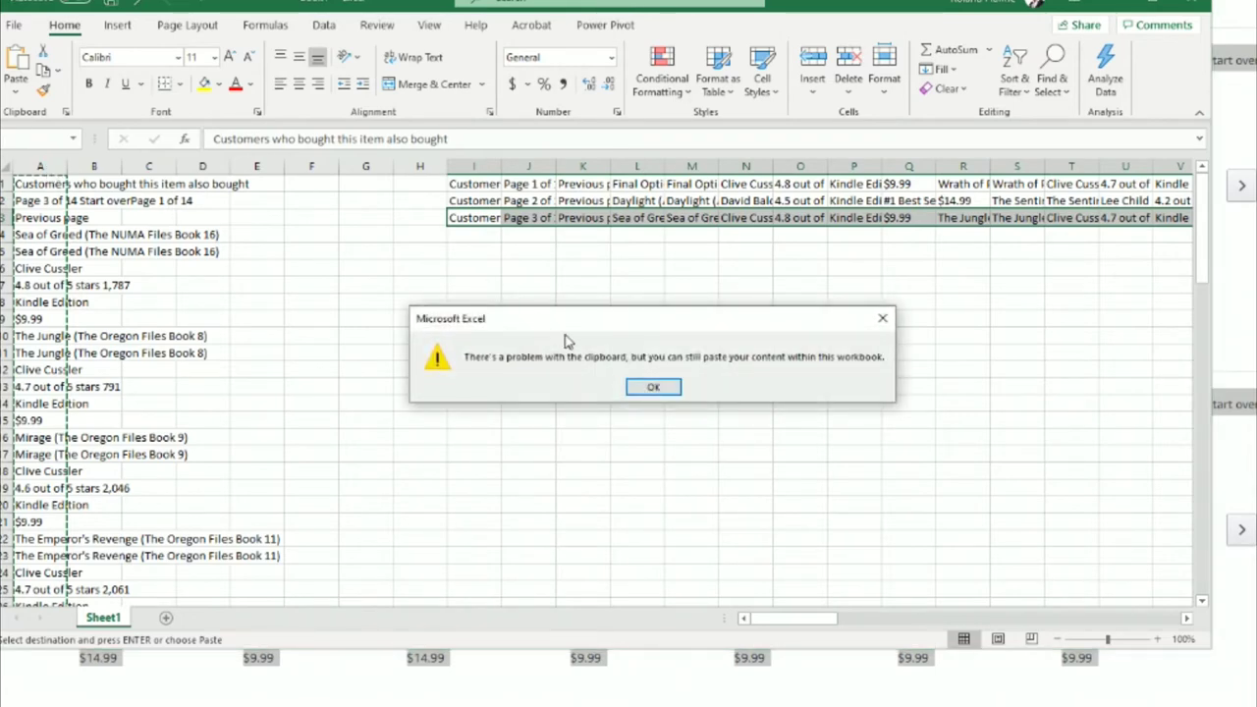
pyautogui.click(651, 388)
pyautogui.click(202, 269)
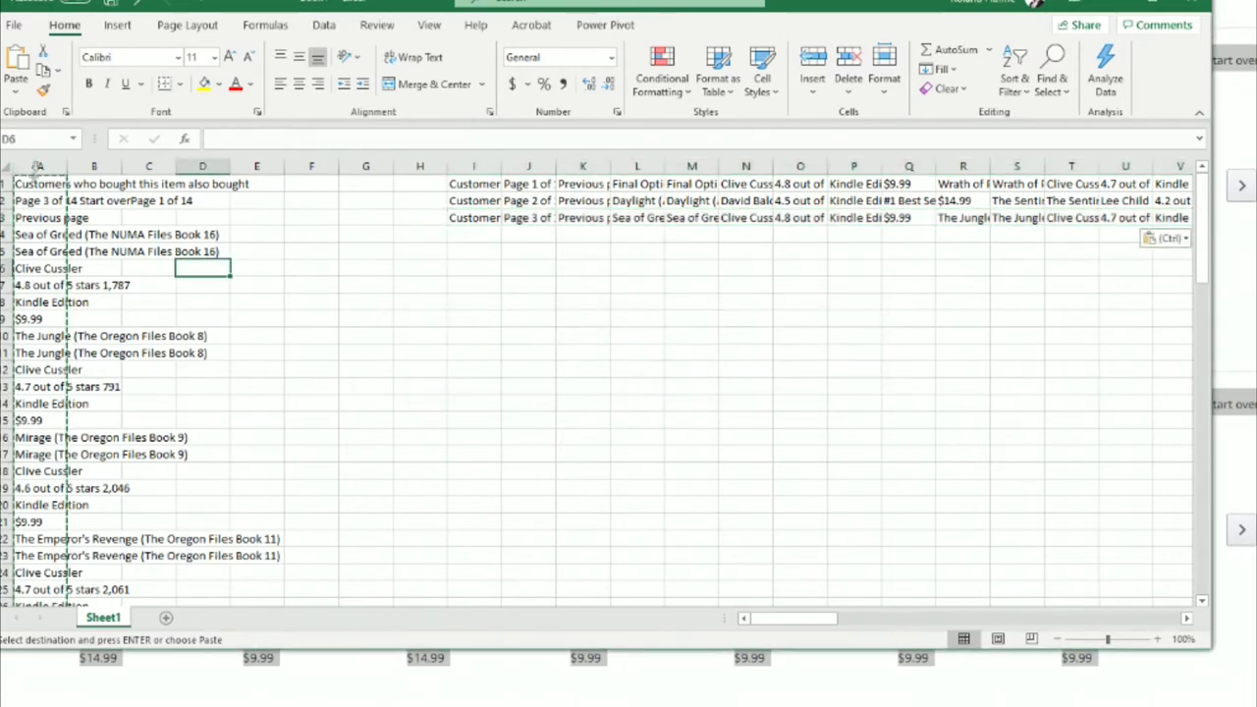
pyautogui.click(37, 166)
pyautogui.press('Delete')
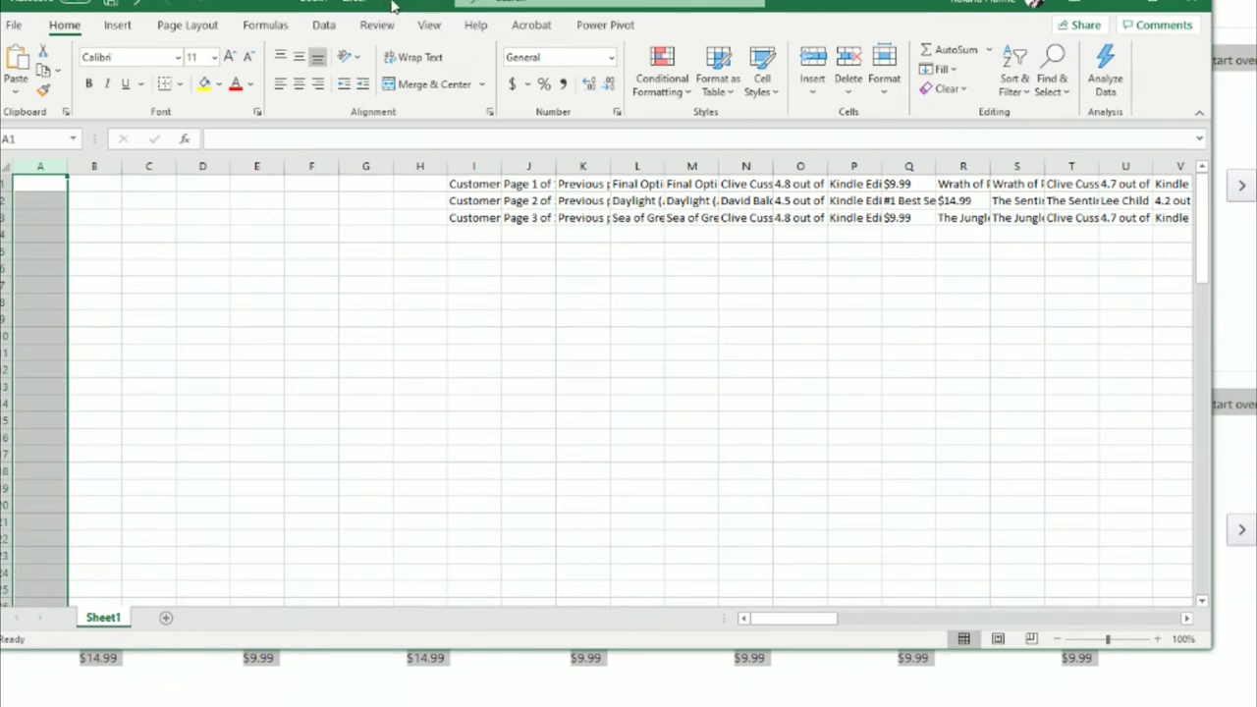
# Step: Switch to the Amazon page, advance both book carousels to page 4 and copy their listings
pyautogui.hotkey('alt', 'Tab')
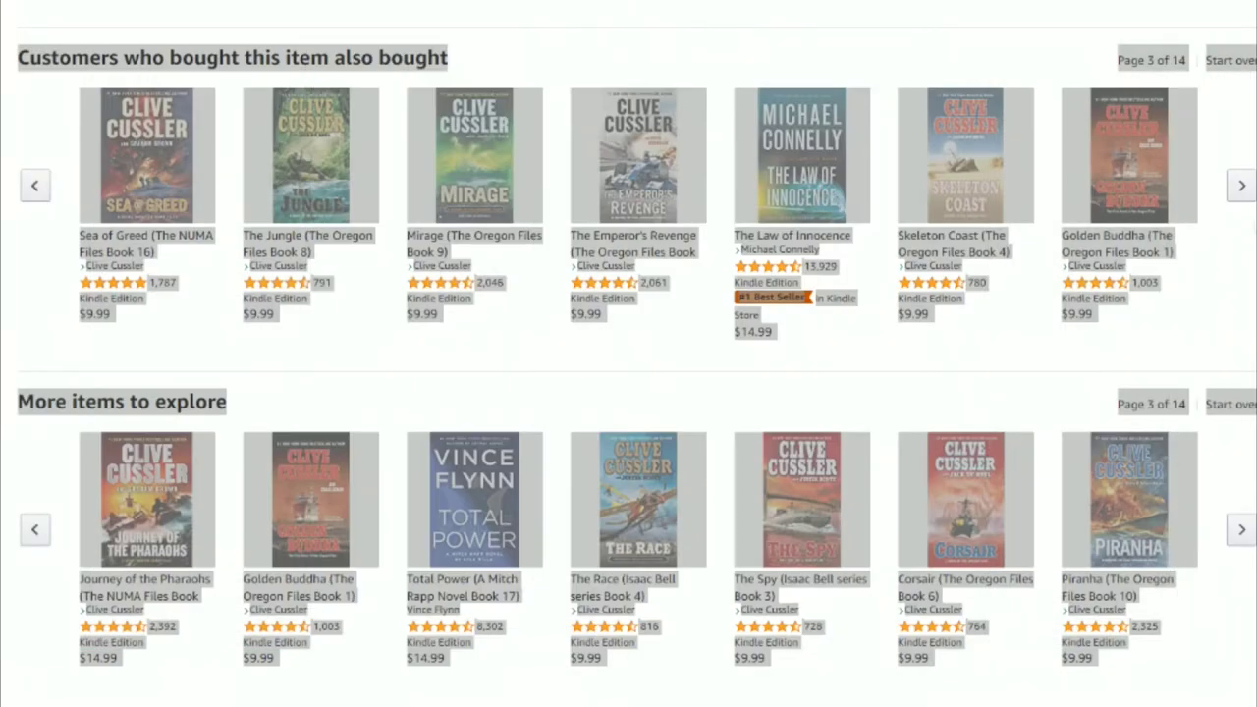
pyautogui.click(1241, 185)
pyautogui.click(1241, 532)
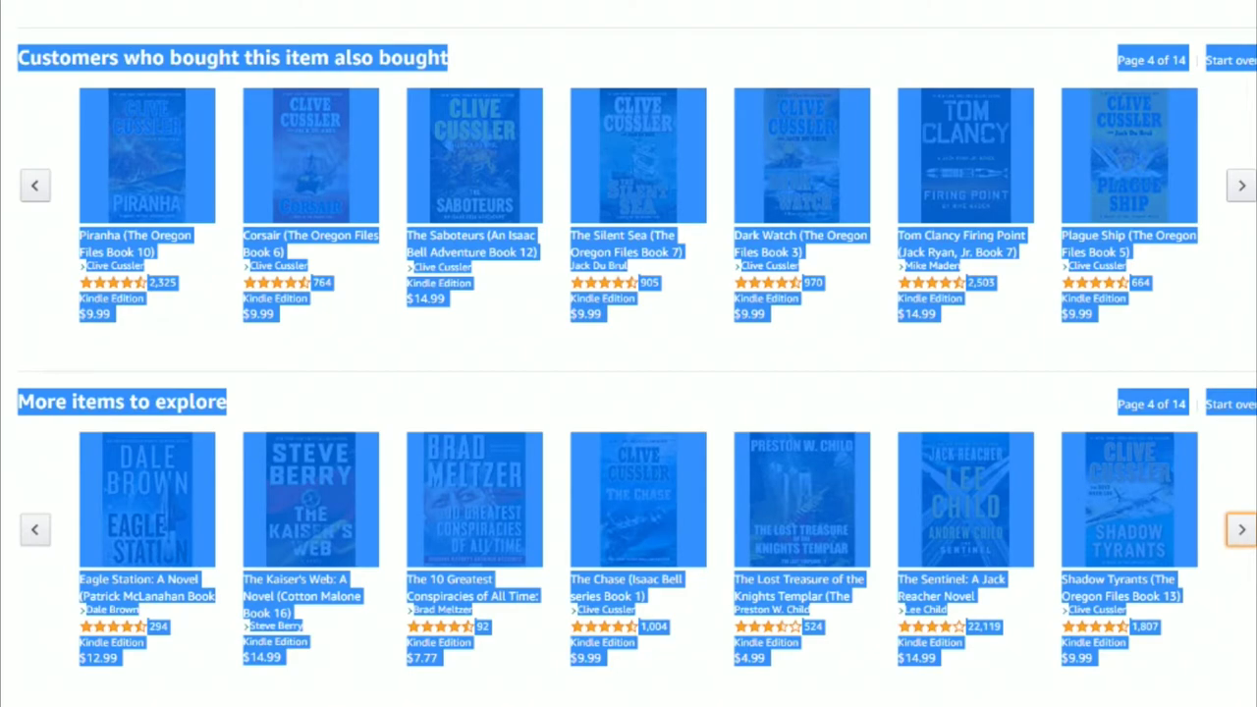
# Step: Switch to Excel and paste the copied page 4 listings as plain text into column A starting at cell A1
pyautogui.hotkey('alt', 'Tab')
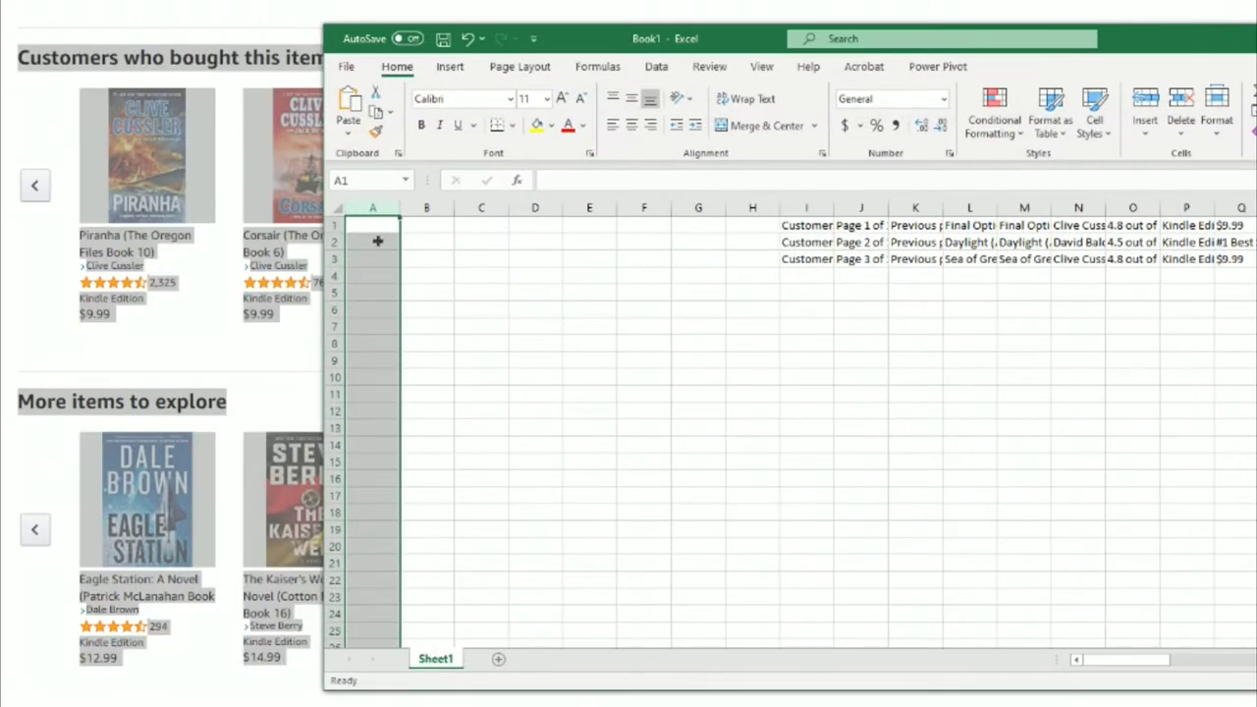
pyautogui.click(375, 241)
pyautogui.click(373, 225)
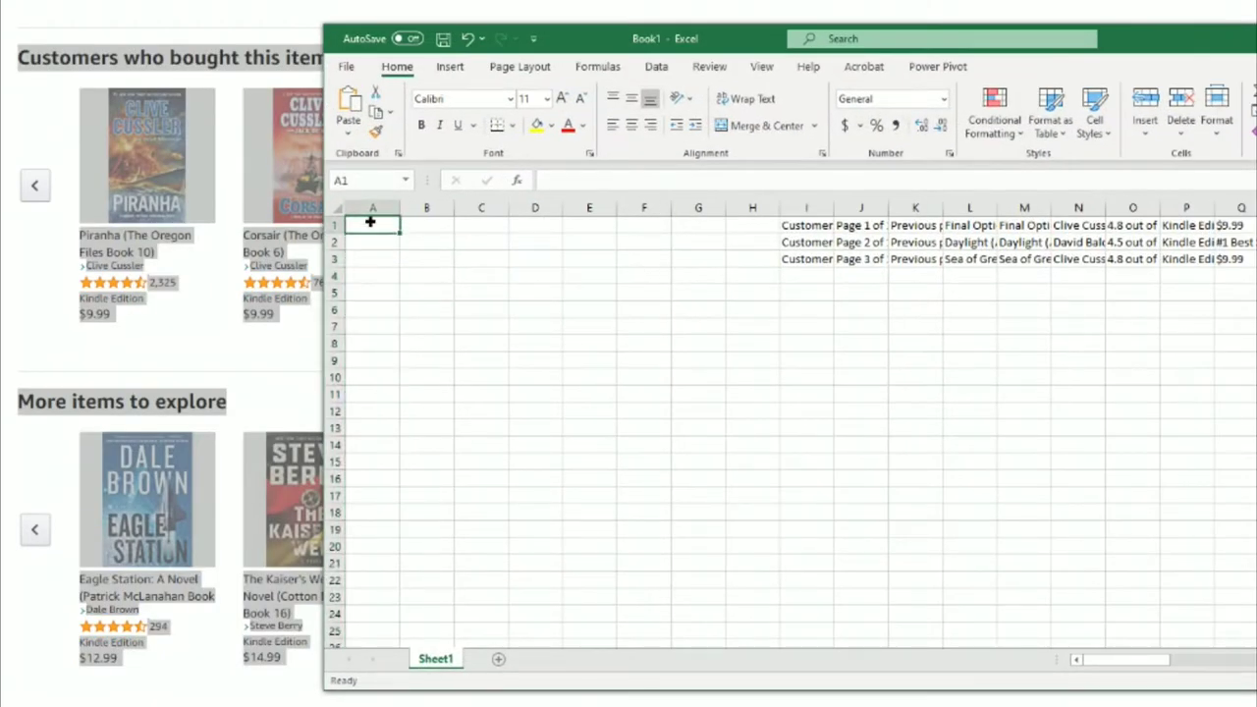
pyautogui.rightClick(373, 224)
pyautogui.click(438, 309)
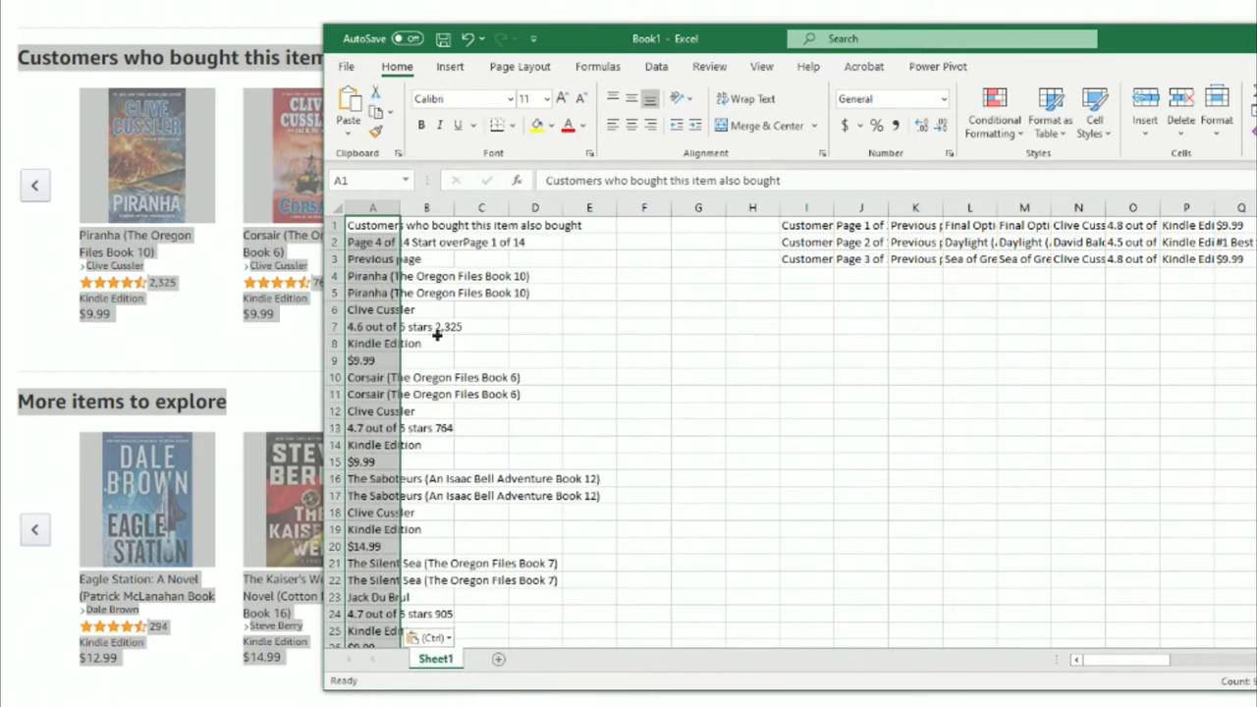
# Step: Copy the pasted listings transposed into row 4 starting at cell I4, and clear the contents of column A
pyautogui.hotkey('ctrl', 'c')
pyautogui.rightClick(820, 278)
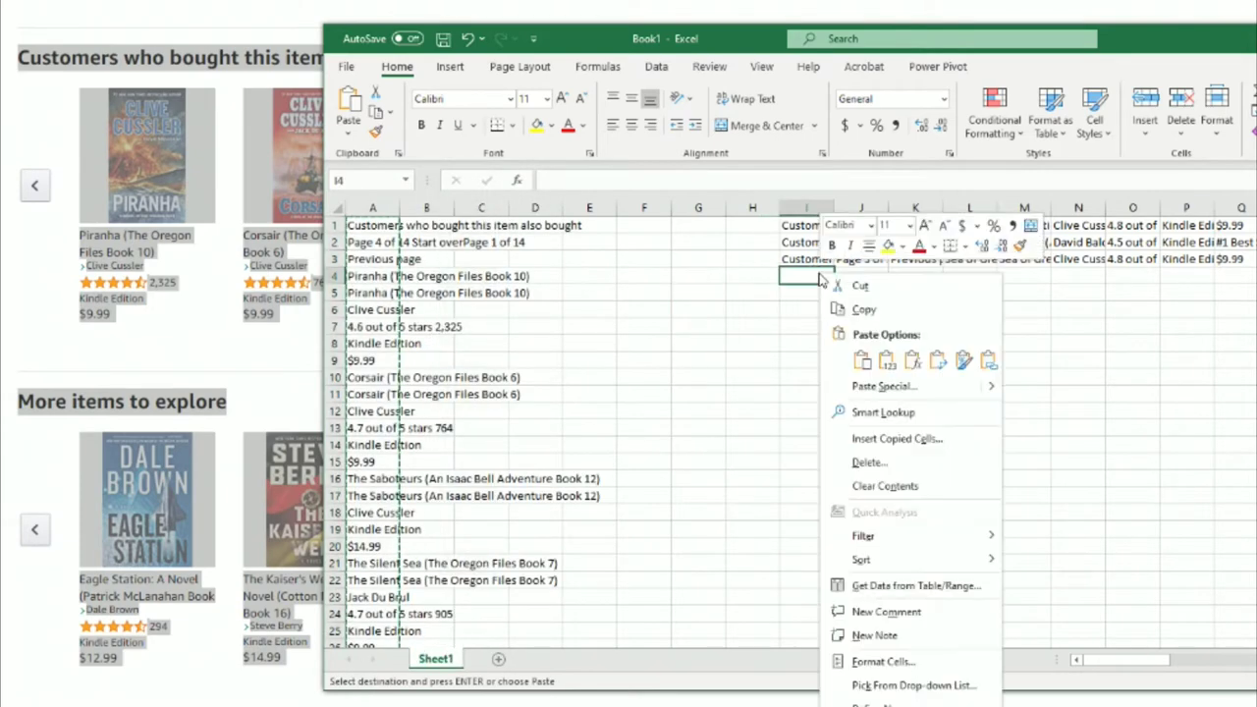
pyautogui.click(935, 361)
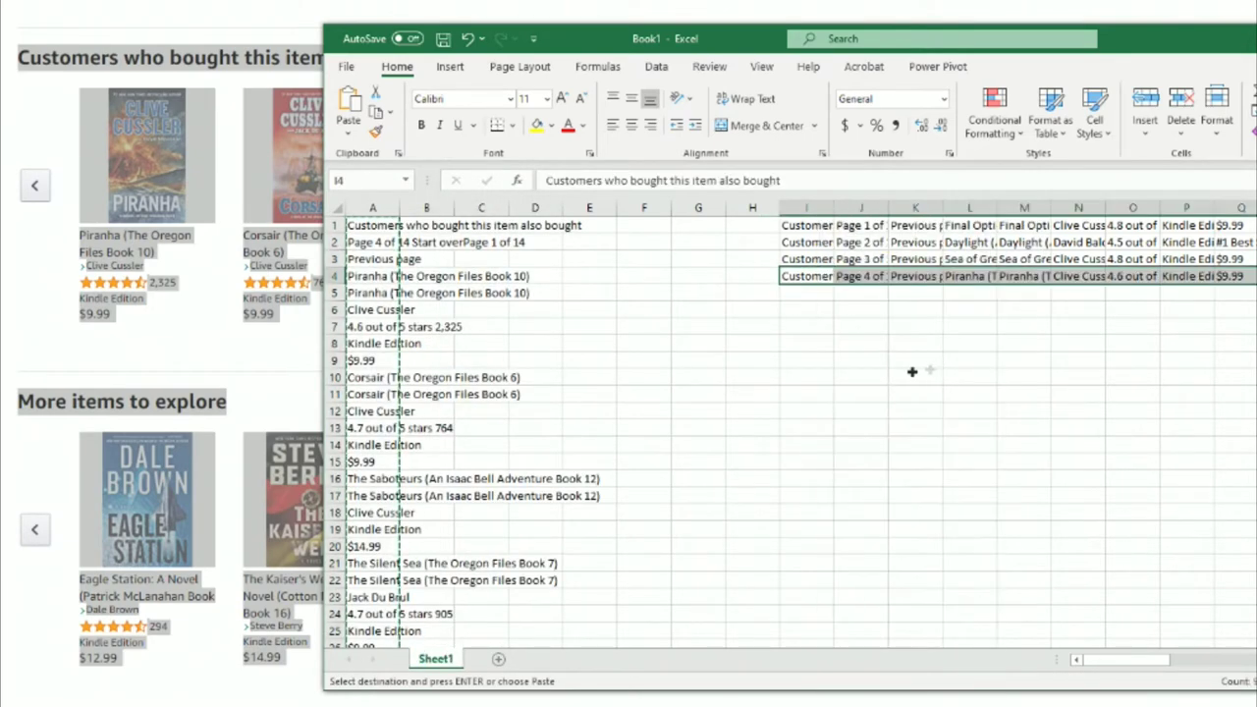
pyautogui.click(381, 206)
pyautogui.press('Delete')
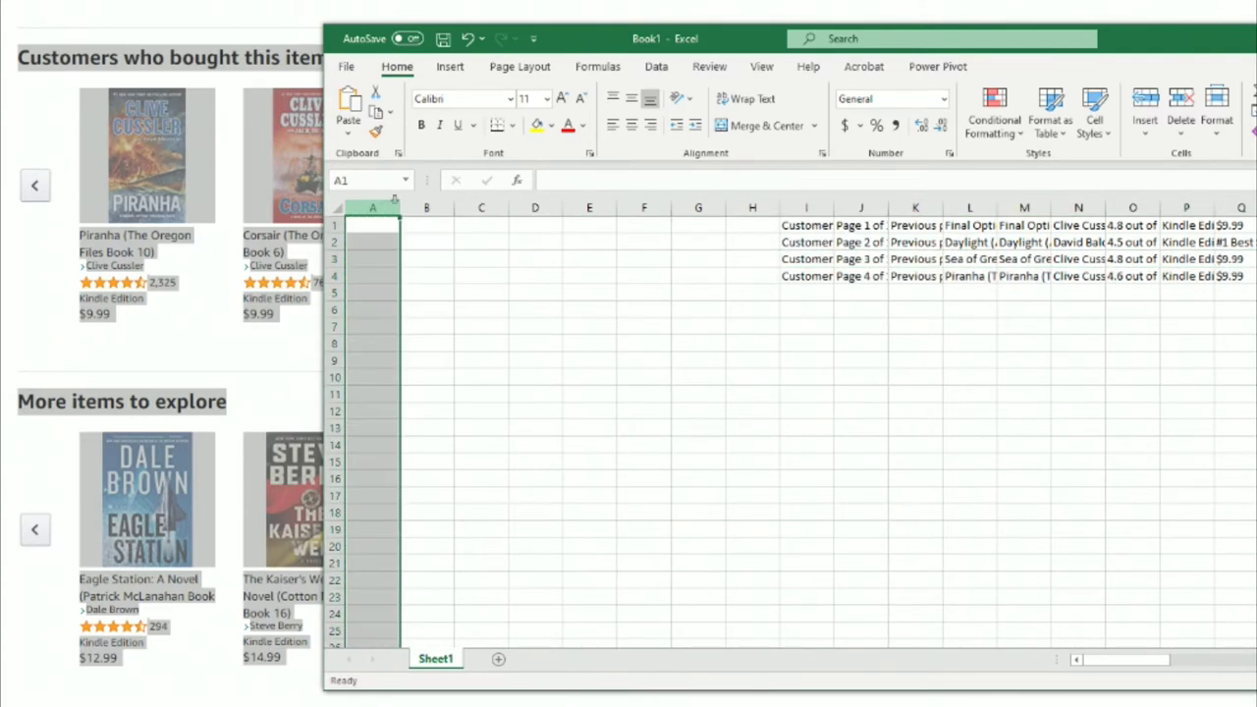
# Step: Return to the Amazon page, advance both book carousels to page 5 and copy their listings
pyautogui.click(1164, 46)
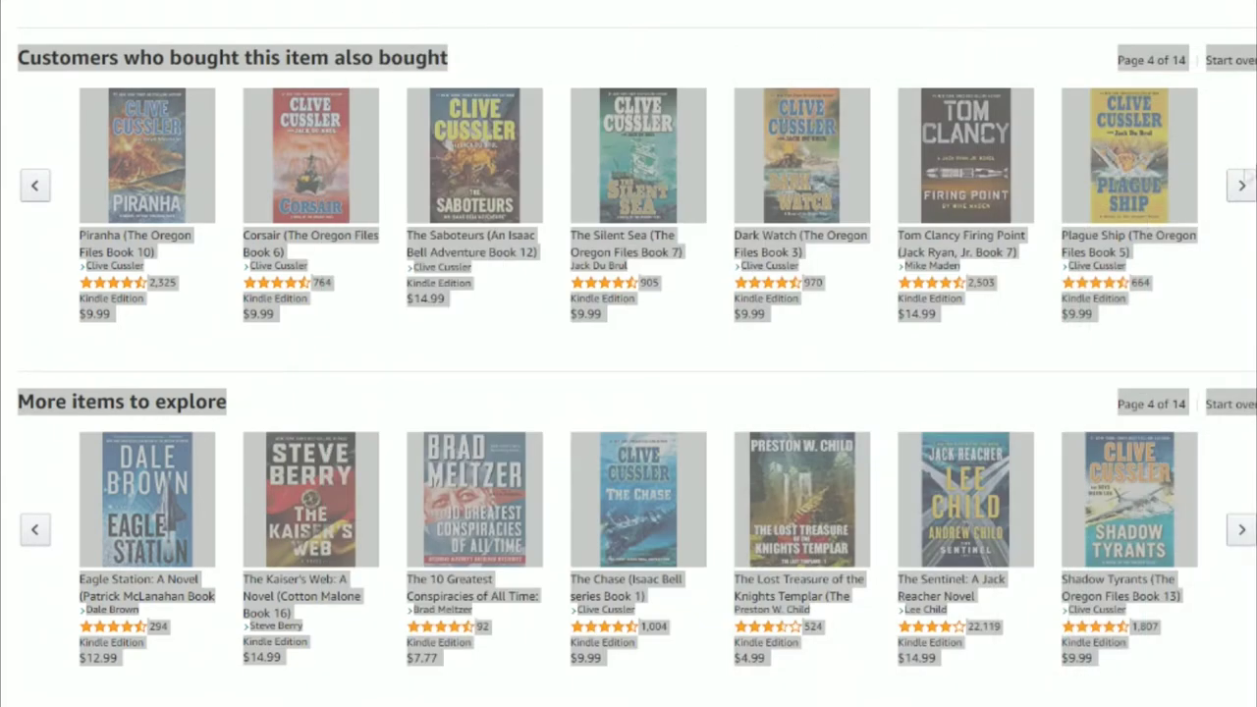
pyautogui.click(1241, 186)
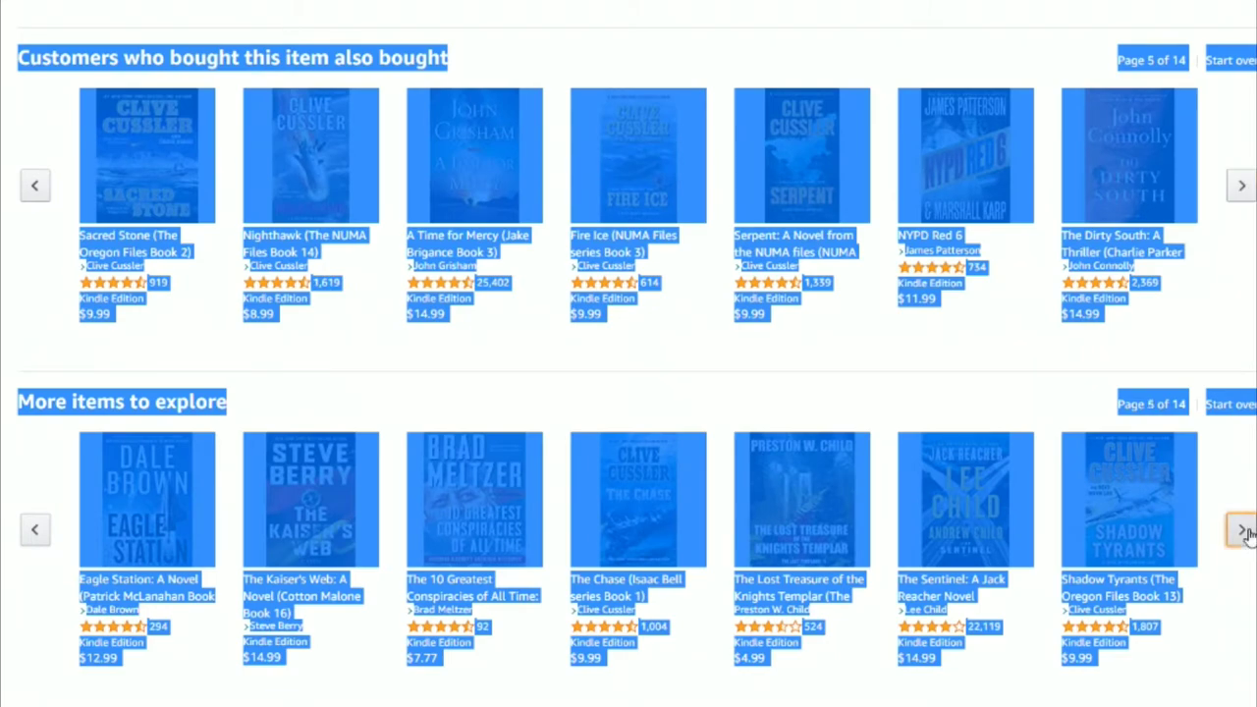
pyautogui.click(1242, 530)
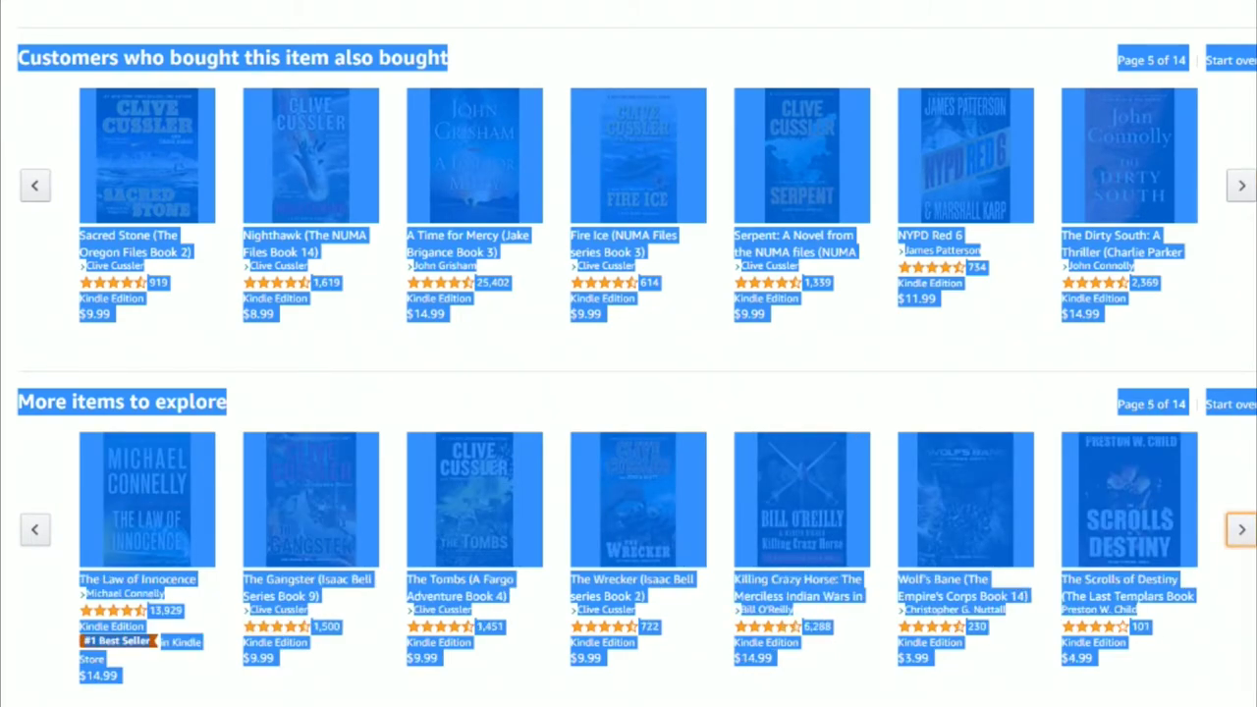
# Step: Switch to Excel and paste the copied page 5 listings as plain text into column A starting at cell A1
pyautogui.hotkey('alt', 'Tab')
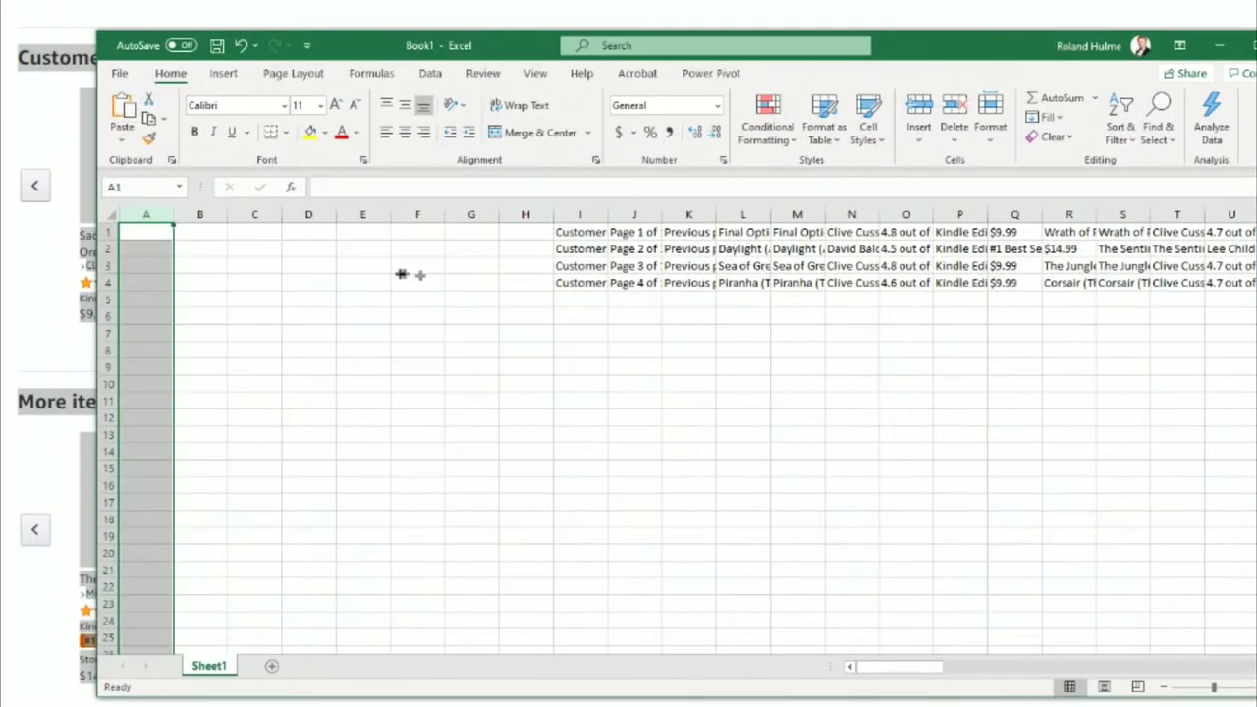
pyautogui.click(129, 237)
pyautogui.rightClick(138, 234)
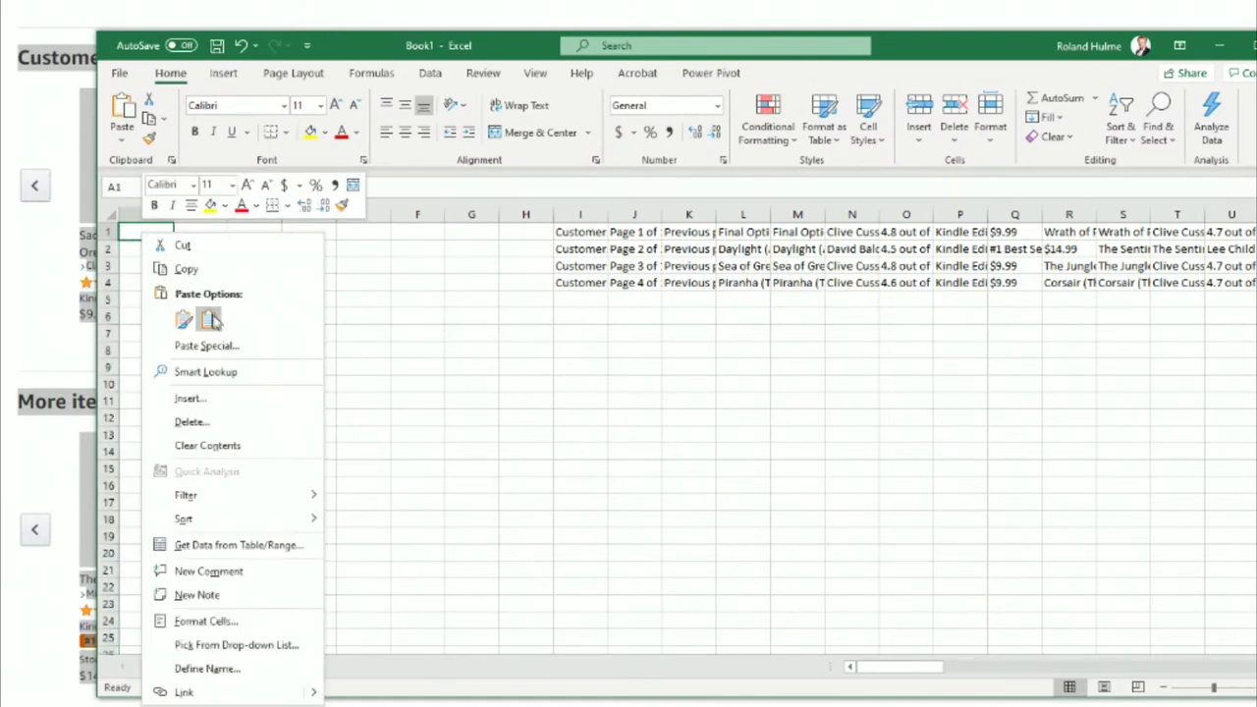
pyautogui.click(209, 316)
# Step: Copy the pasted column A listings and paste them transposed into row 5 starting at cell I5
pyautogui.hotkey('ctrl', 'c')
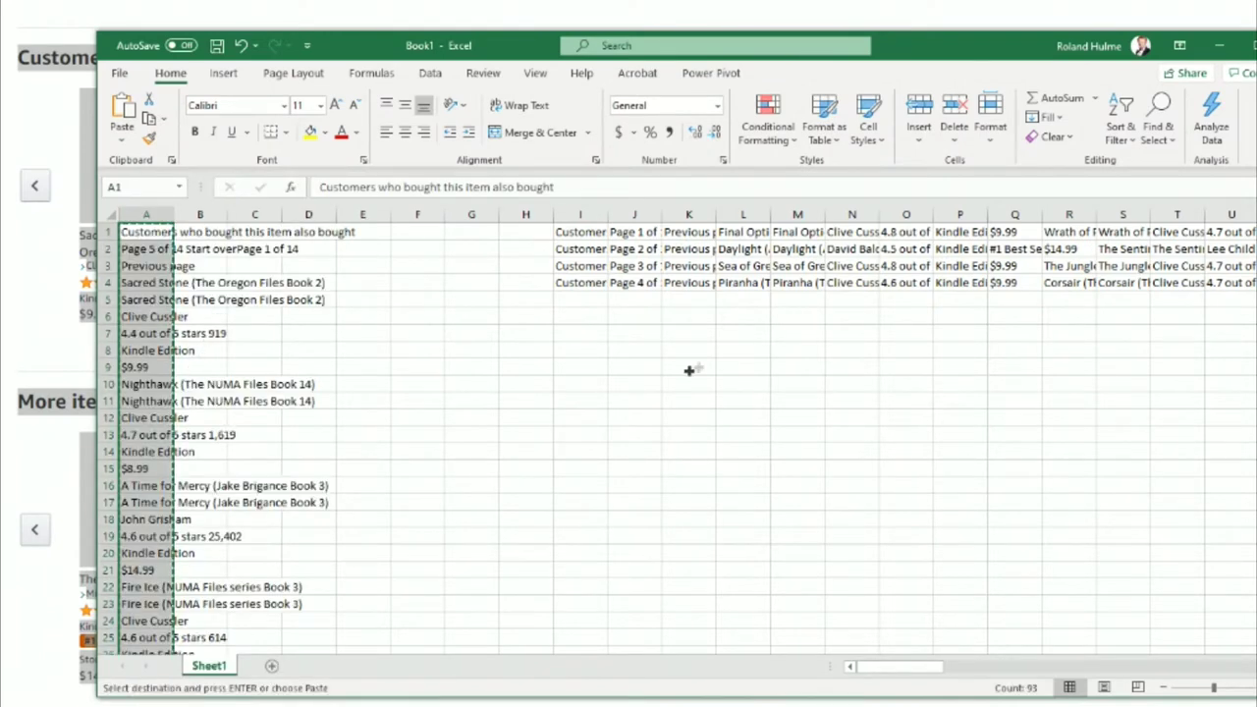
pyautogui.click(592, 301)
pyautogui.rightClick(593, 300)
pyautogui.click(713, 386)
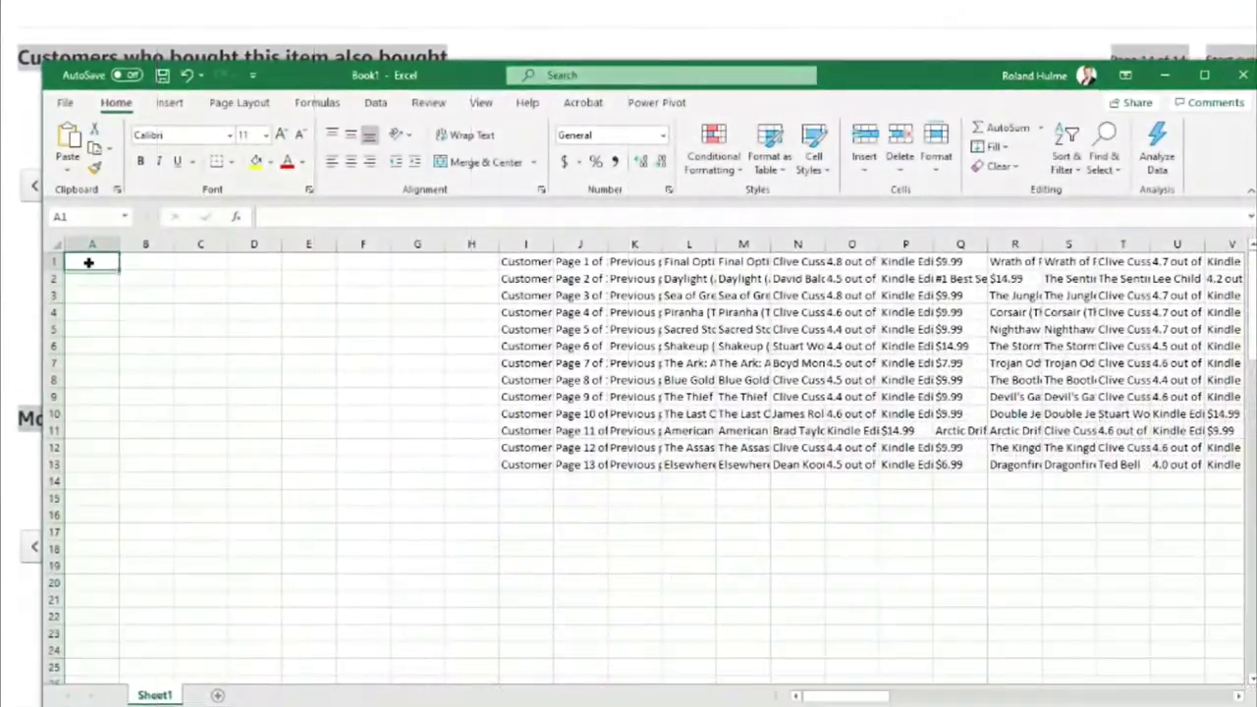
# Step: Paste the copied page 14 listings as plain text at cell A1 and transpose them into row 14 starting at cell I14
pyautogui.rightClick(90, 268)
pyautogui.click(160, 351)
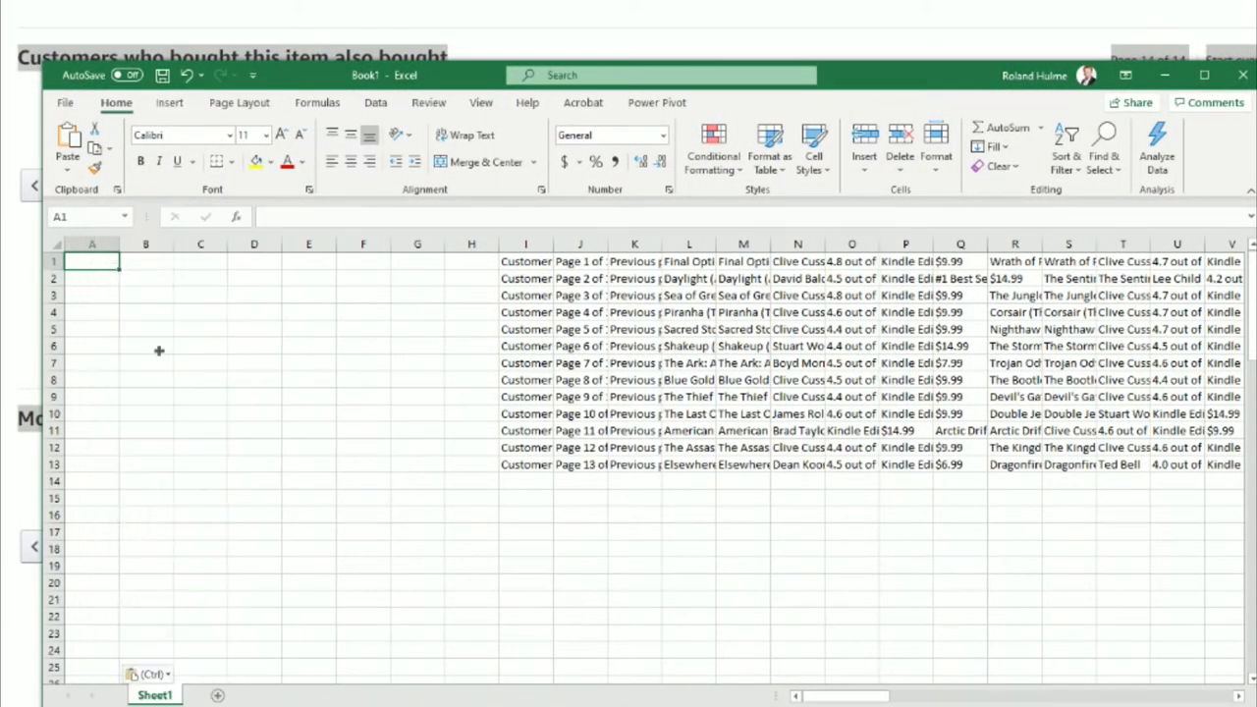
pyautogui.click(513, 478)
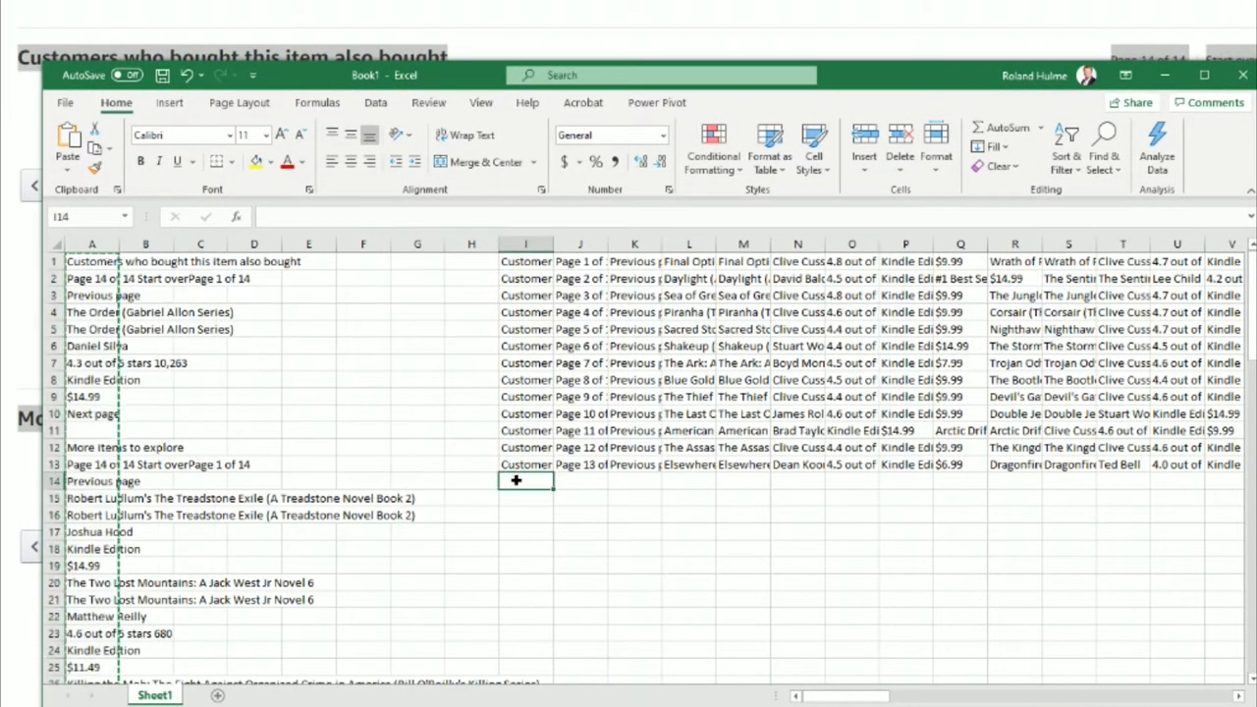
pyautogui.rightClick(514, 478)
pyautogui.click(640, 98)
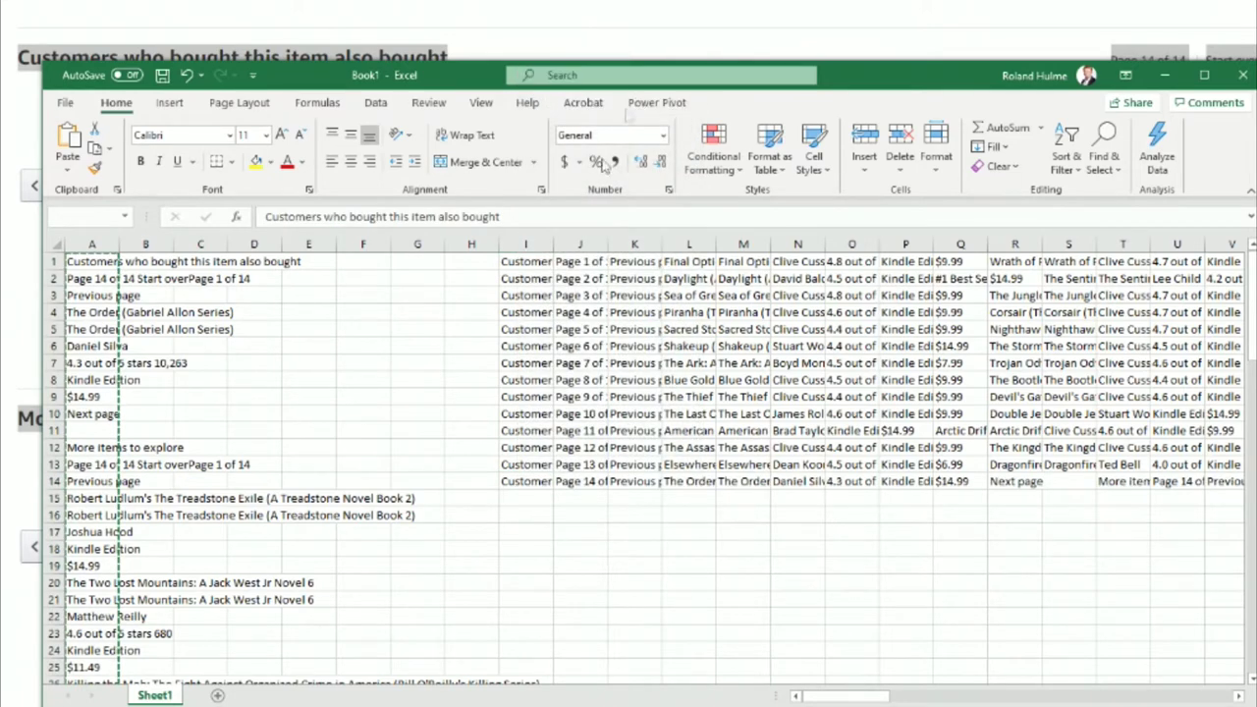
pyautogui.click(653, 386)
# Step: Clear the contents of column A and return to the Books In This Series section of the Amazon page
pyautogui.click(91, 244)
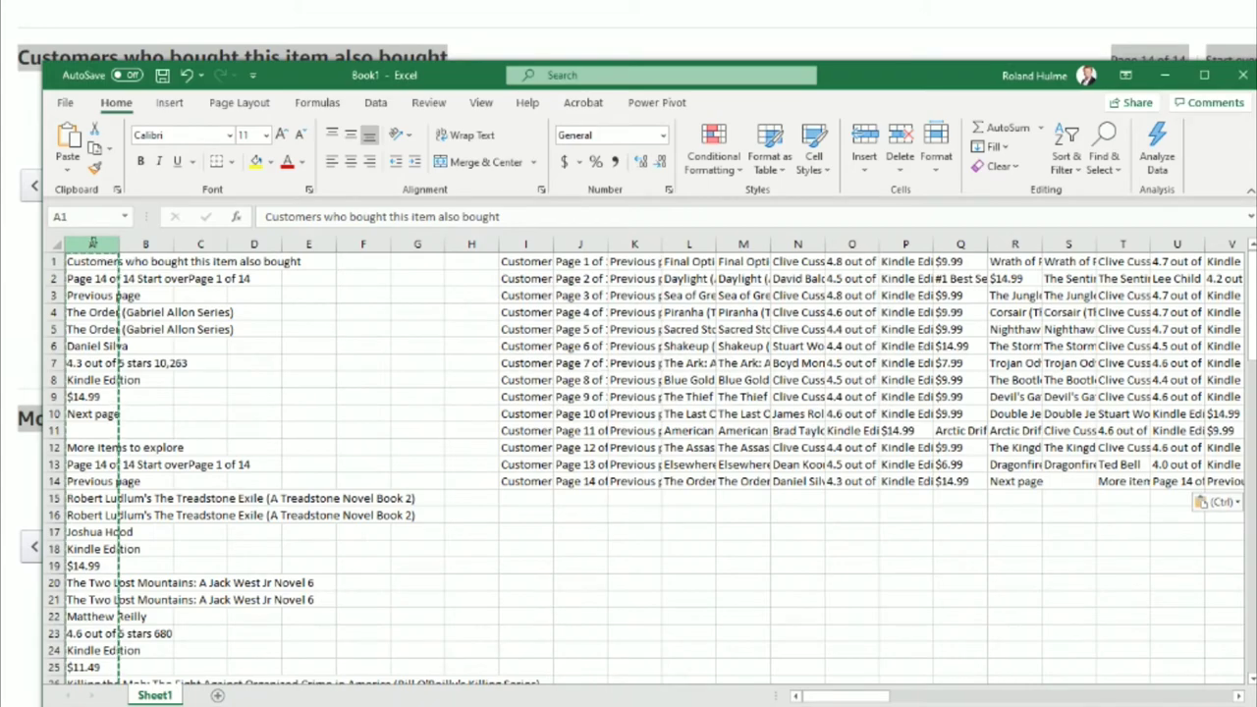
pyautogui.press('Delete')
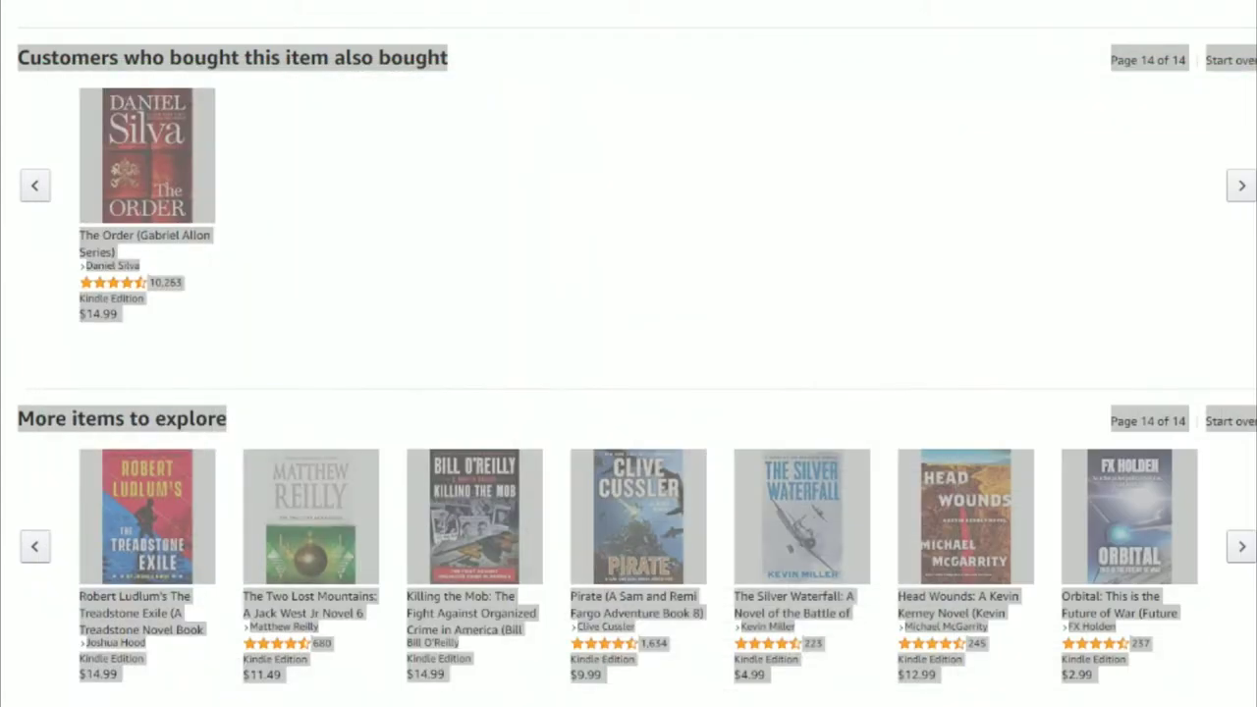
pyautogui.scroll(15, 606, 465)
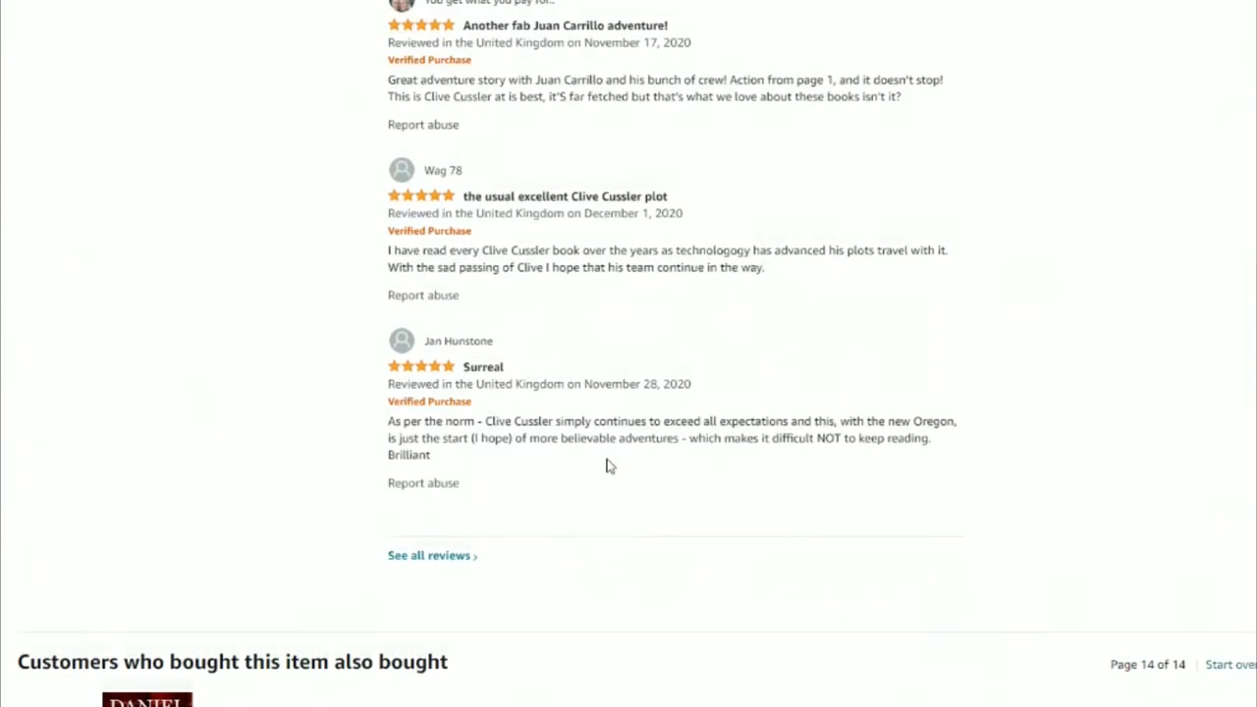
pyautogui.scroll(15, 606, 466)
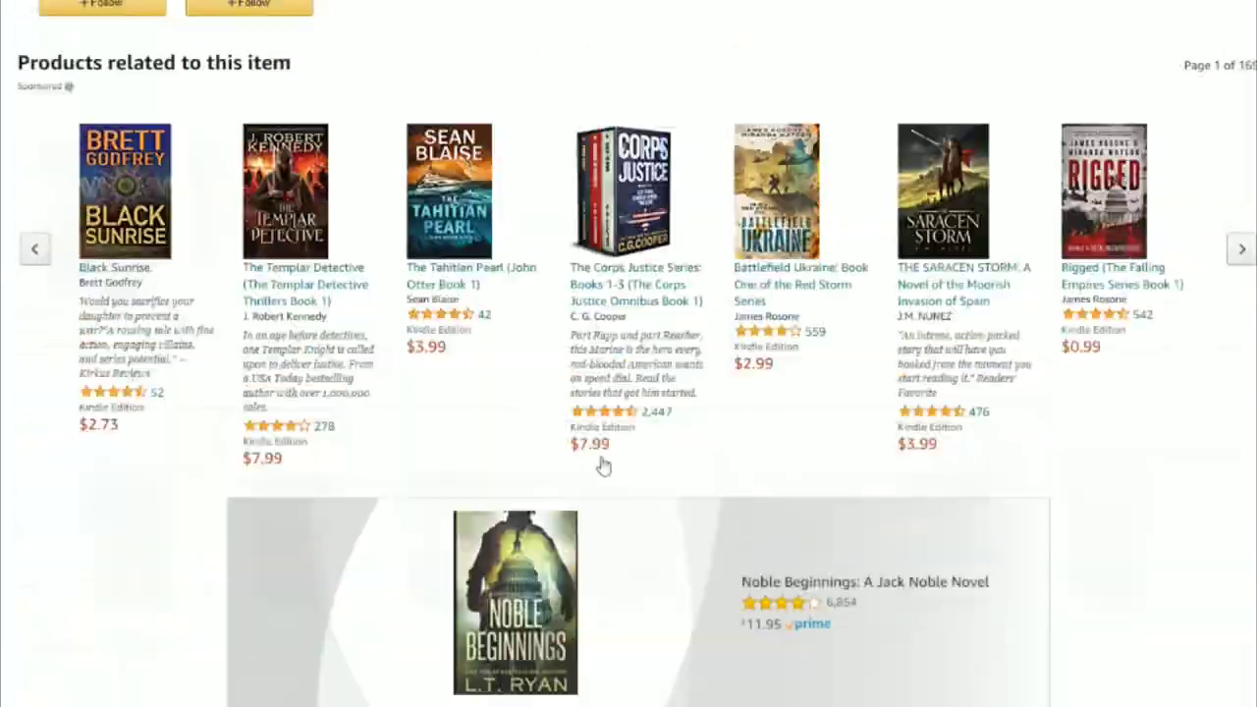
pyautogui.scroll(1, 604, 463)
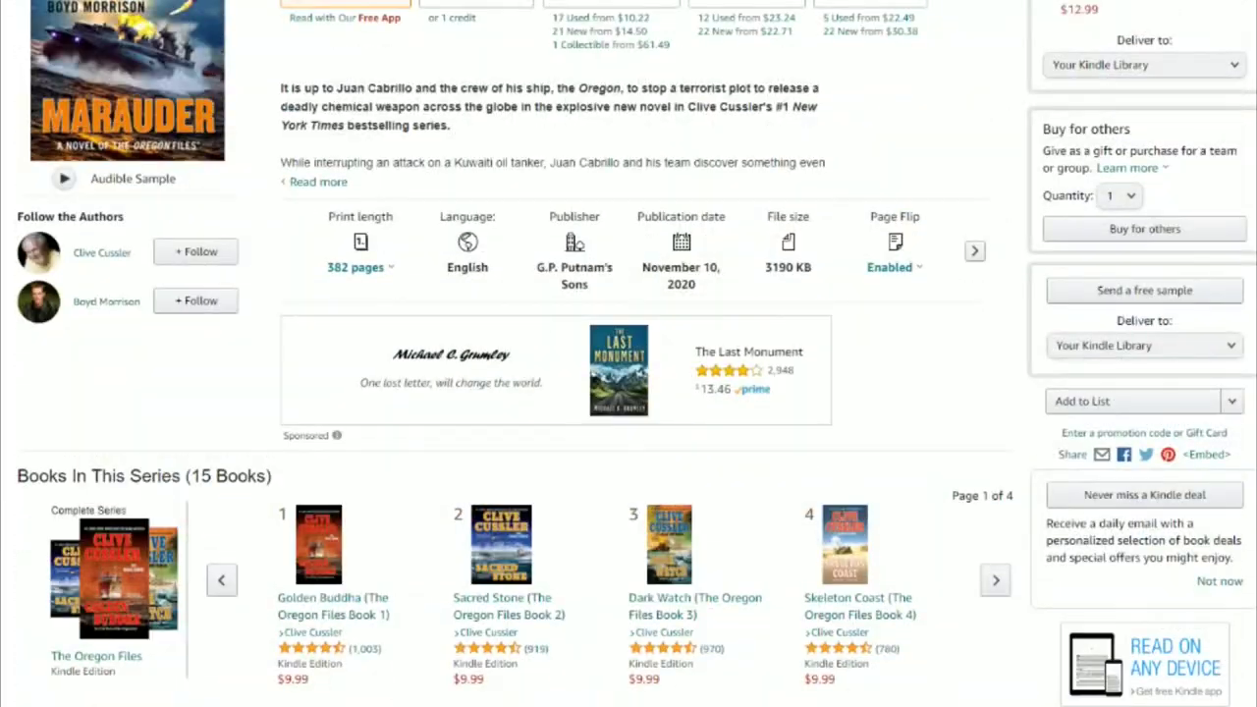
# Step: Switch to Excel, widen its window and look across the transposed rows to their last columns and back
pyautogui.hotkey('alt', 'Tab')
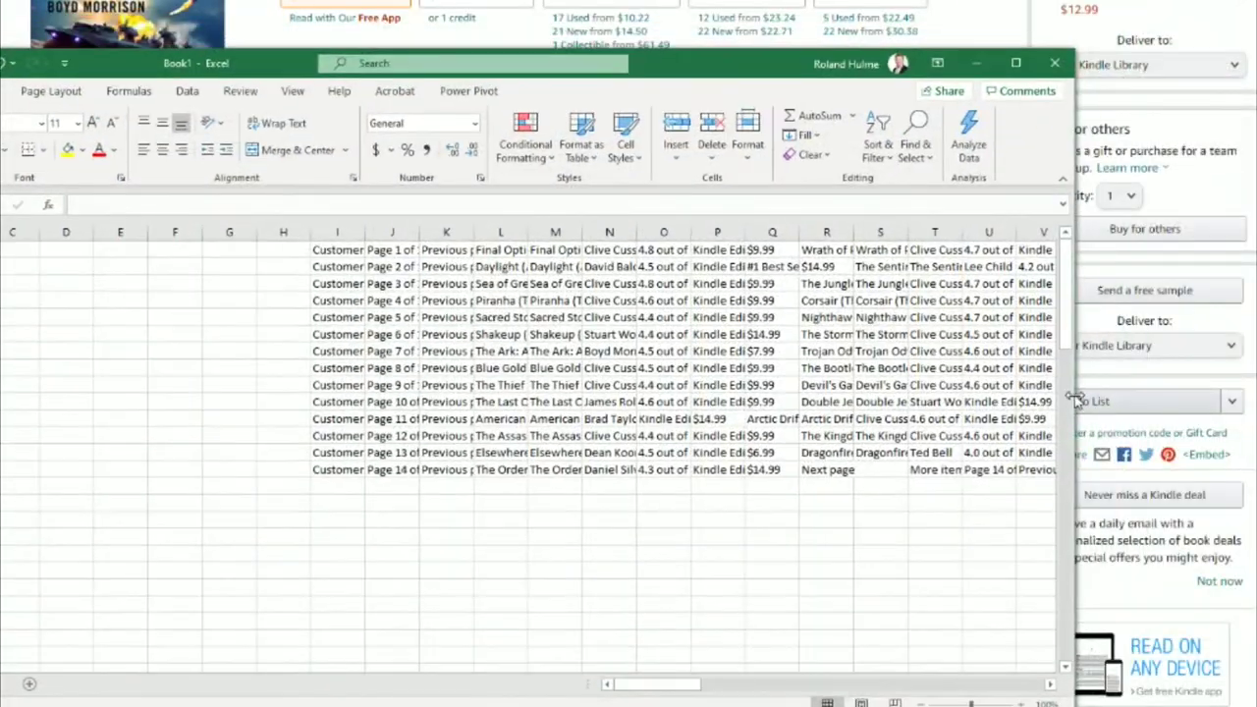
pyautogui.moveTo(1080, 401); pyautogui.dragTo(1256, 403)
pyautogui.moveTo(861, 693); pyautogui.dragTo(1233, 699)
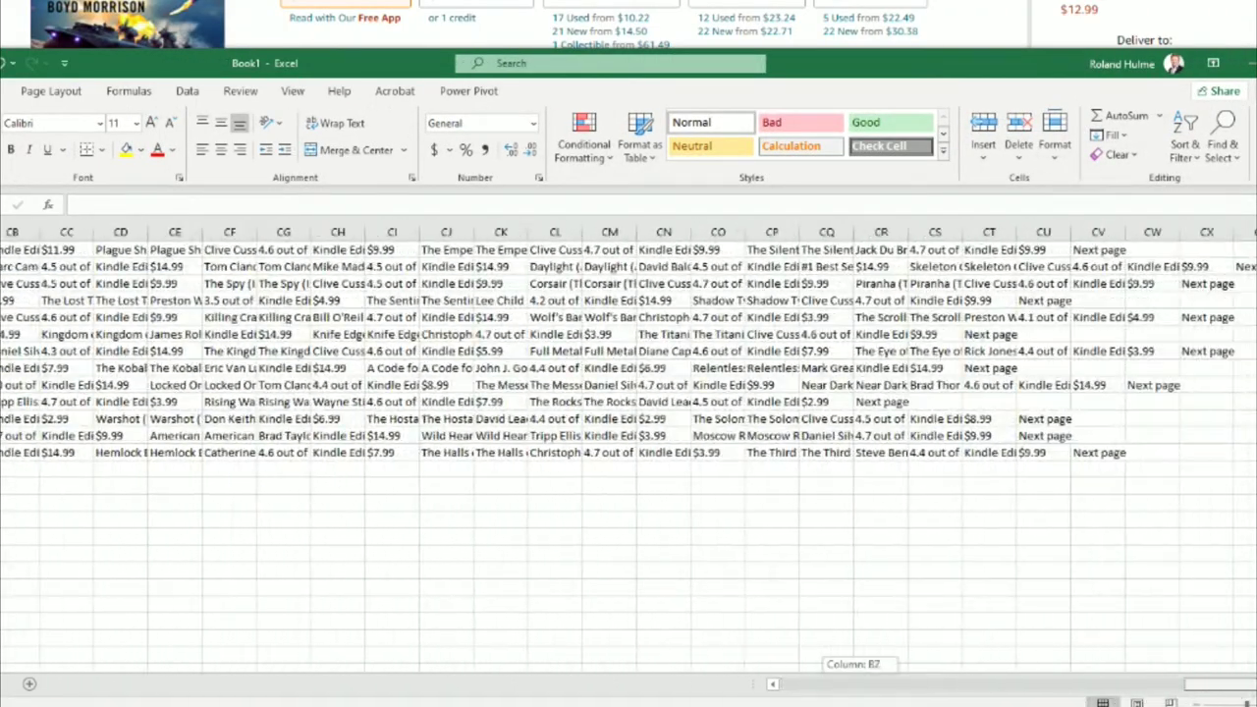
pyautogui.moveTo(847, 683); pyautogui.dragTo(842, 682)
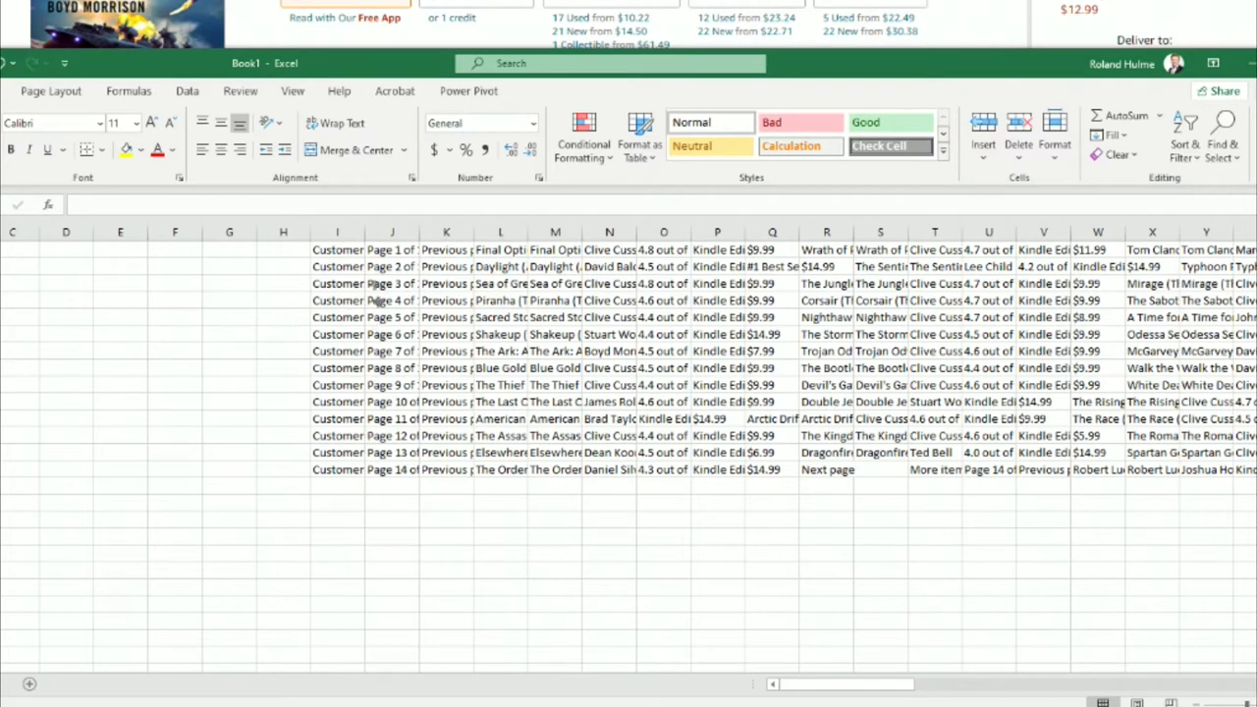
# Step: Try clearing the label cells I1:K14 in front of the listings, and undo the deletion
pyautogui.click(349, 248)
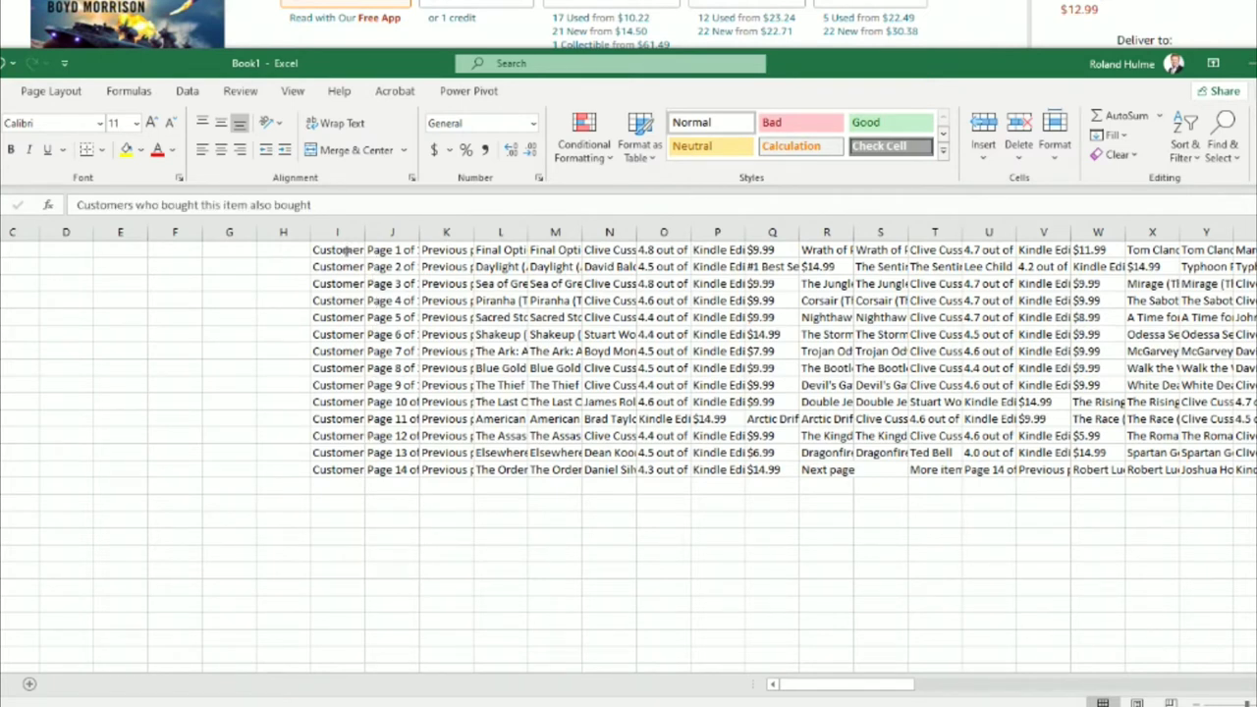
pyautogui.moveTo(346, 250); pyautogui.dragTo(439, 471)
pyautogui.press('Delete')
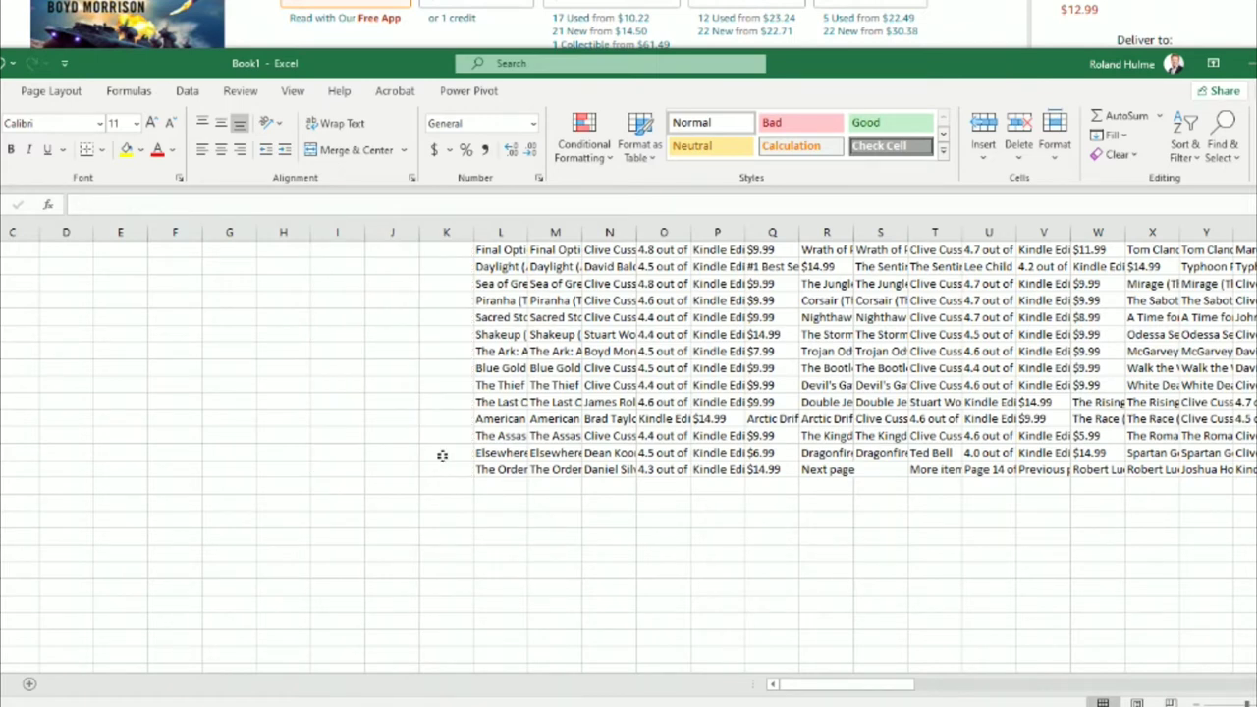
pyautogui.hotkey('ctrl', 'z')
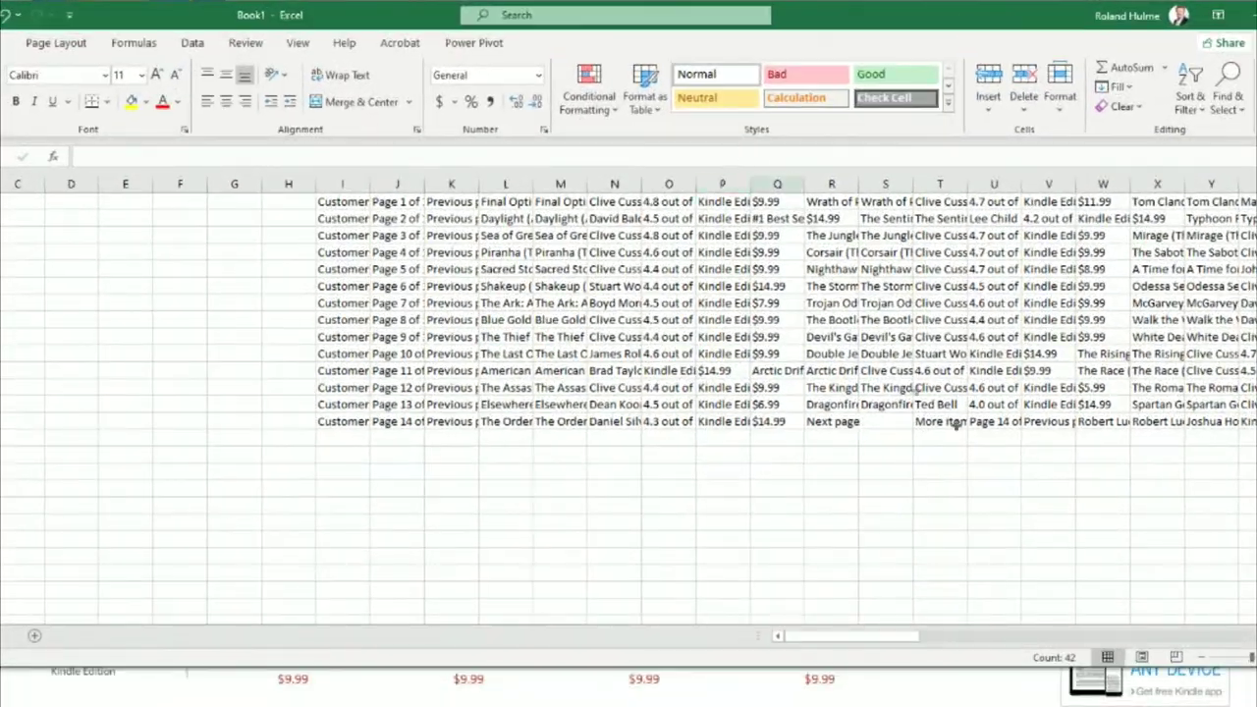
pyautogui.moveTo(879, 634)
pyautogui.mouseDown()
pyautogui.moveTo(1178, 637)
pyautogui.moveTo(891, 651)
pyautogui.mouseUp()
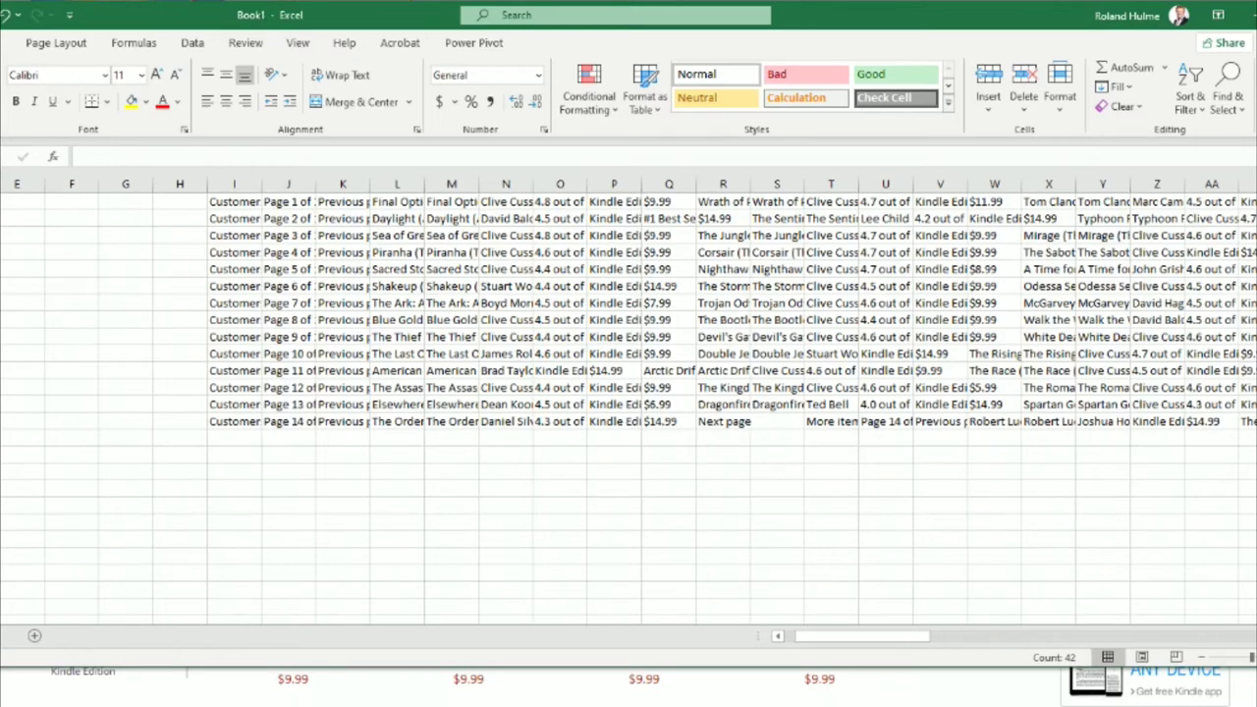
pyautogui.scroll(-3, 629, 402)
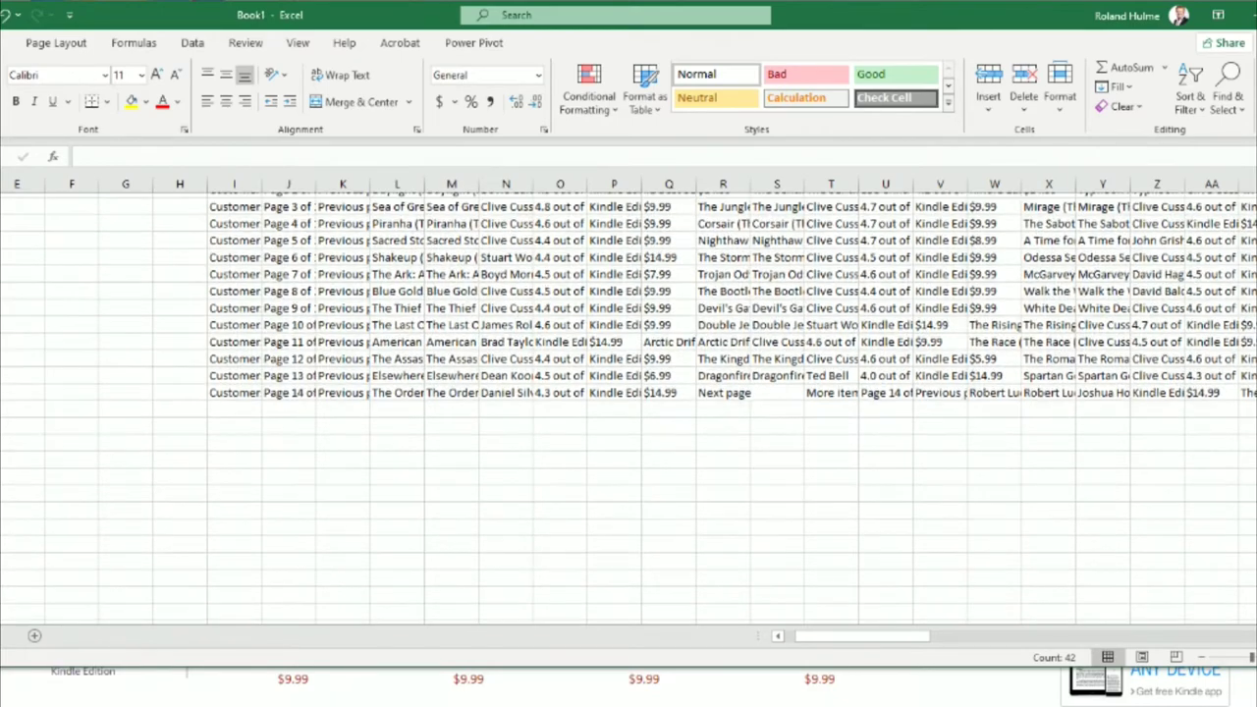
pyautogui.scroll(-5, 629, 403)
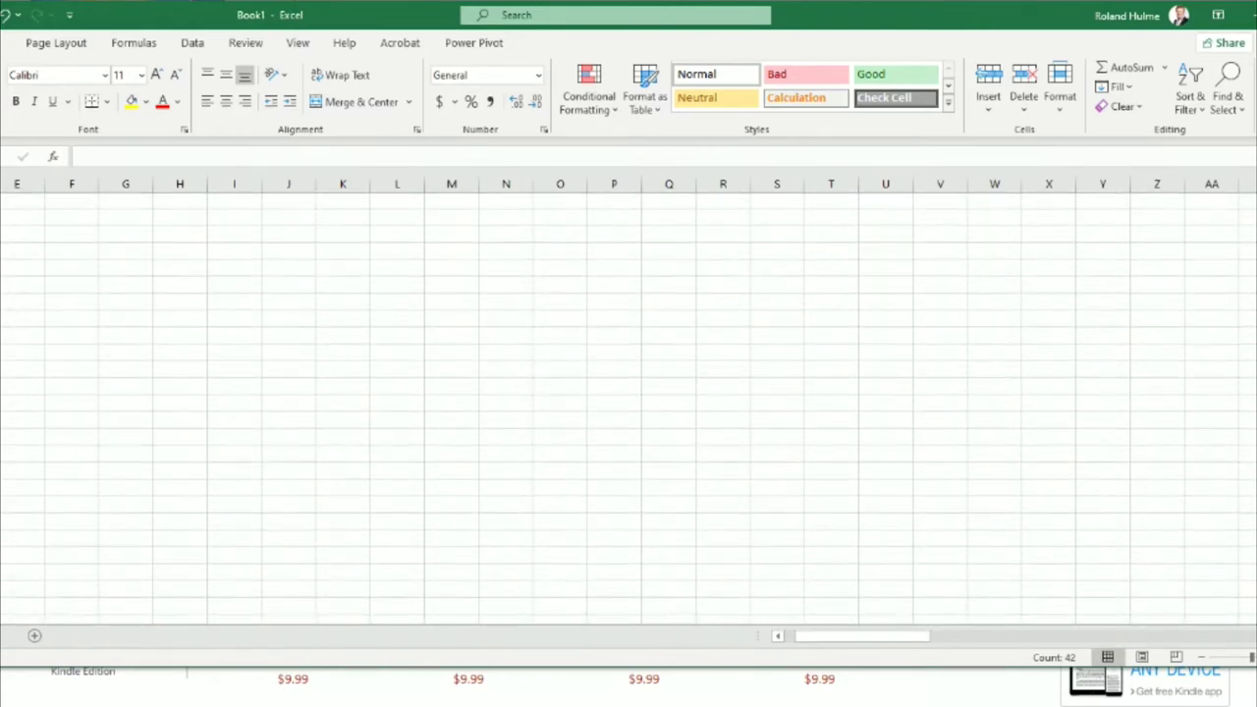
pyautogui.scroll(3, 628, 403)
pyautogui.scroll(2, 404, 469)
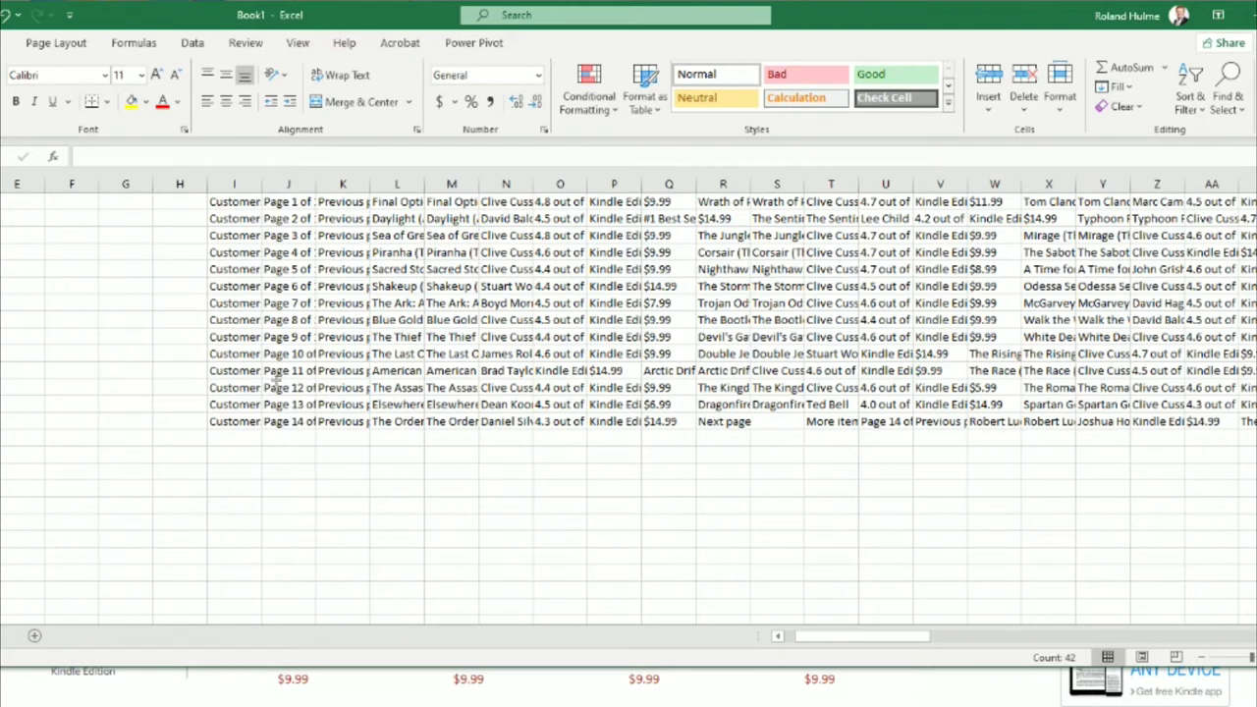
# Step: Clear the contents of columns I to K, which hold the heading, page and previous-page labels
pyautogui.click(239, 184)
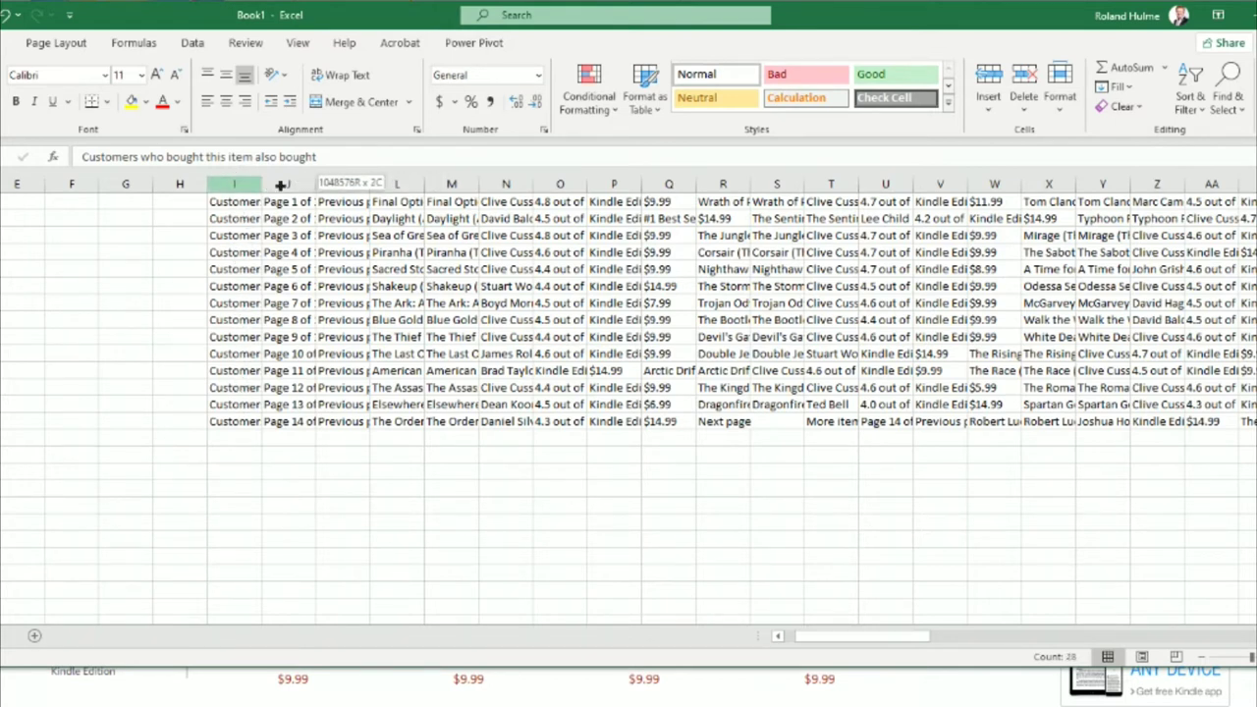
pyautogui.click(248, 204)
pyautogui.click(243, 183)
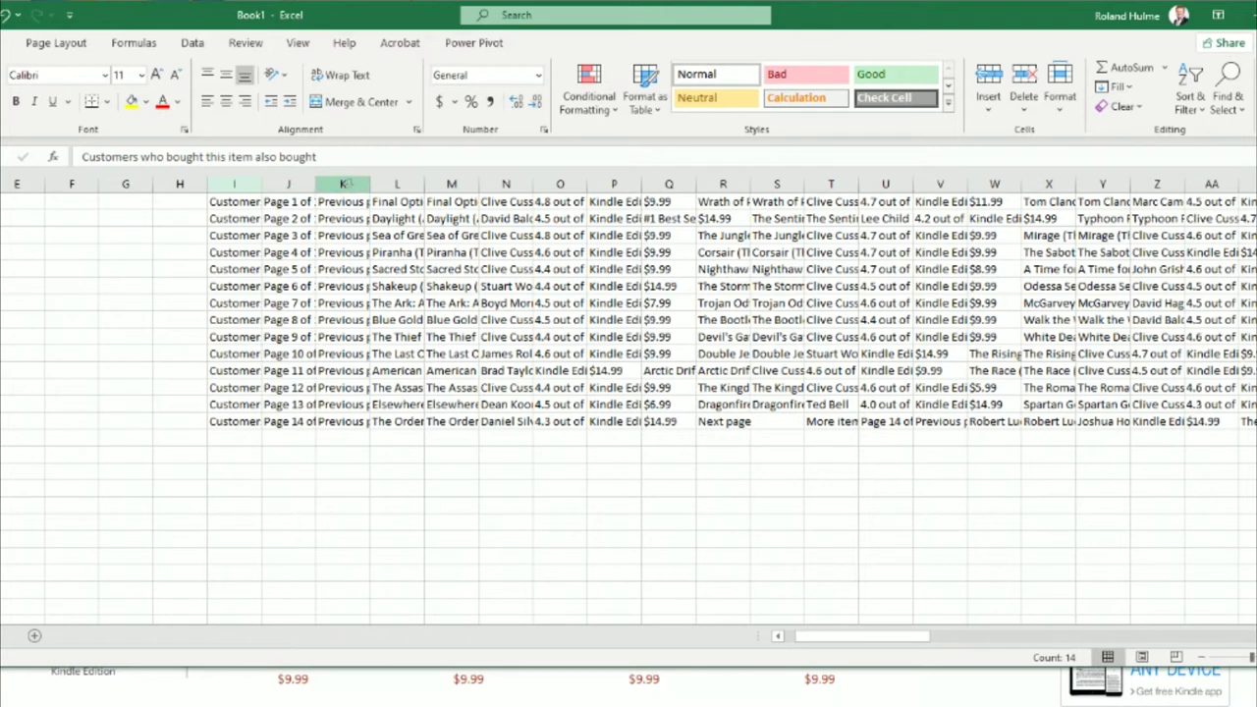
pyautogui.moveTo(346, 184); pyautogui.dragTo(325, 184)
pyautogui.click(238, 206)
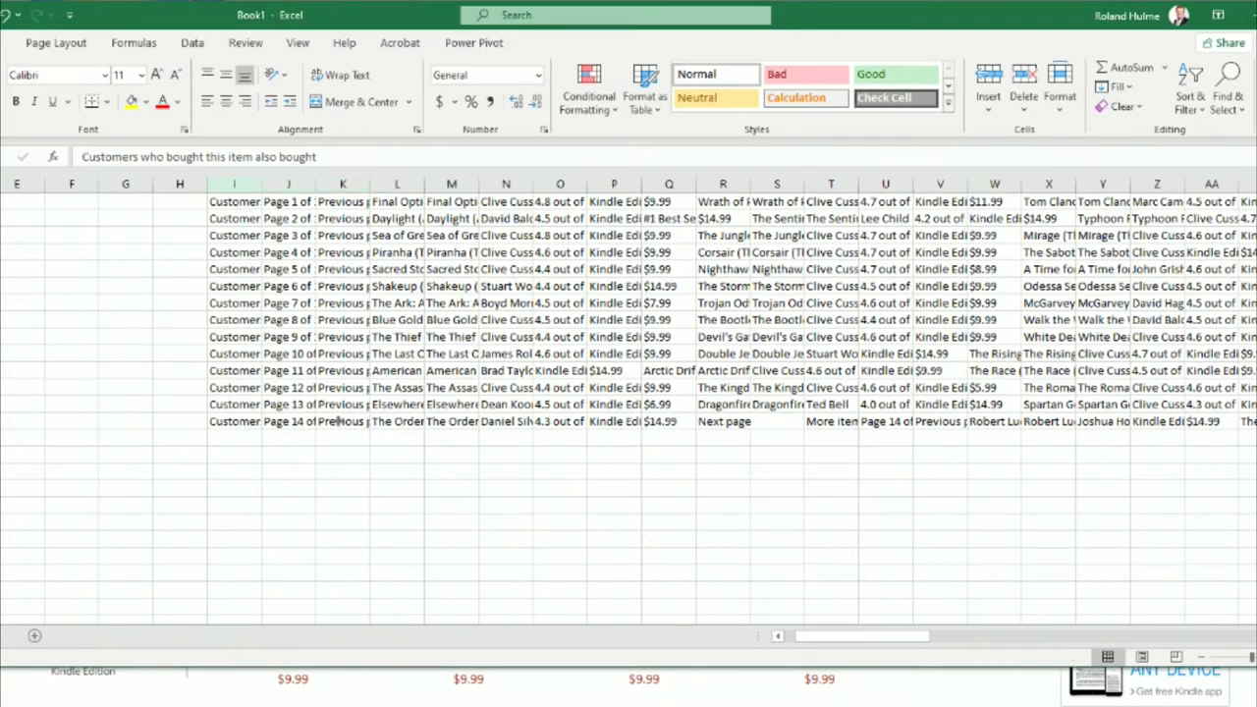
pyautogui.moveTo(237, 184); pyautogui.dragTo(342, 184)
pyautogui.press('Delete')
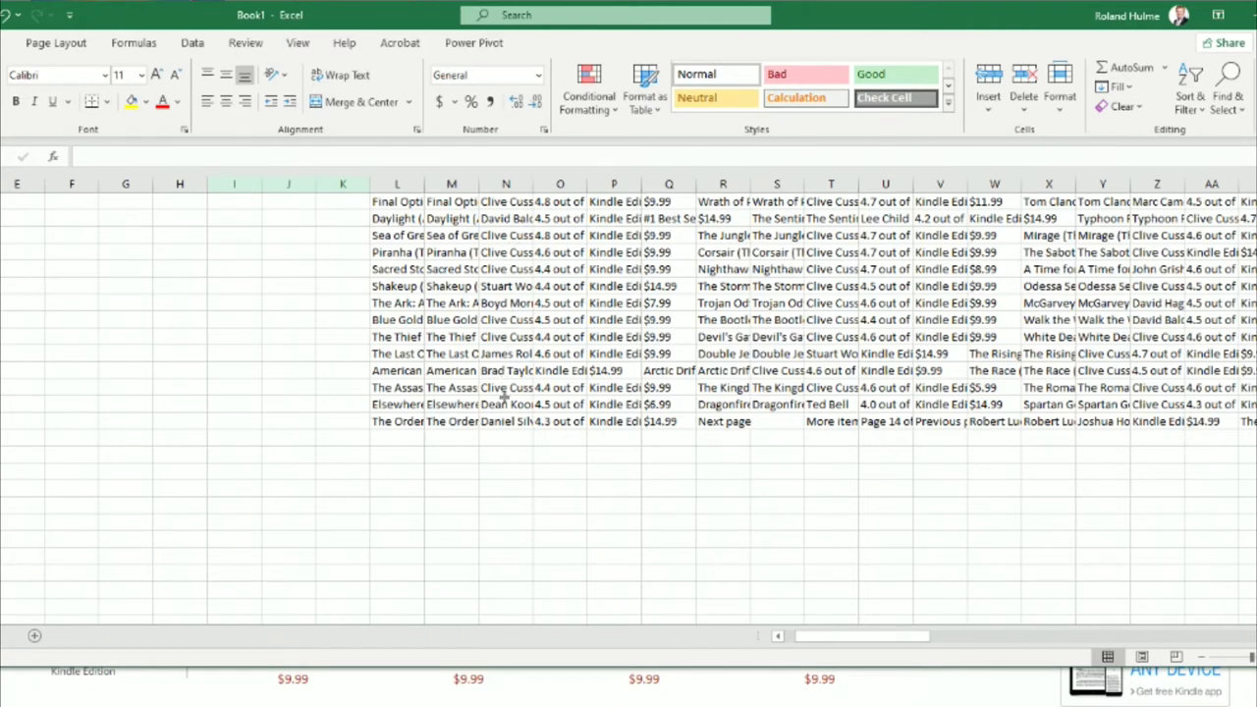
# Step: Widen columns L, M and N to make the book titles and author names readable
pyautogui.moveTo(424, 184); pyautogui.dragTo(740, 188)
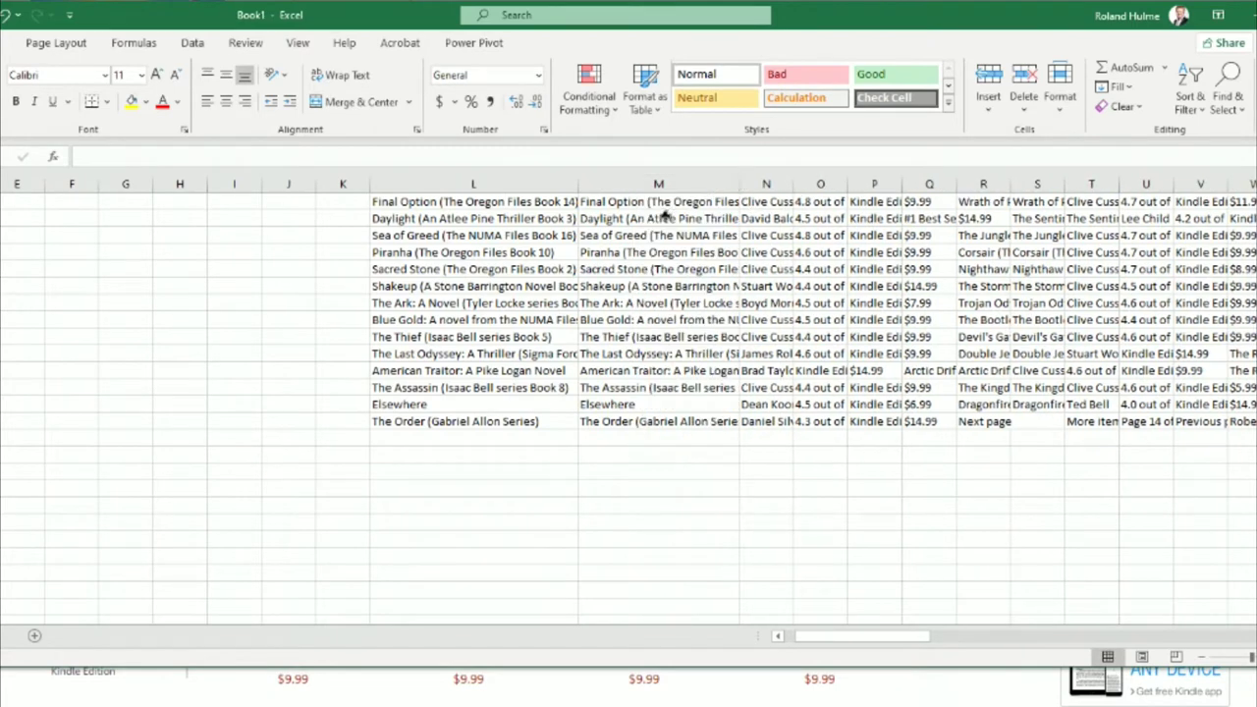
pyautogui.moveTo(792, 187); pyautogui.dragTo(884, 187)
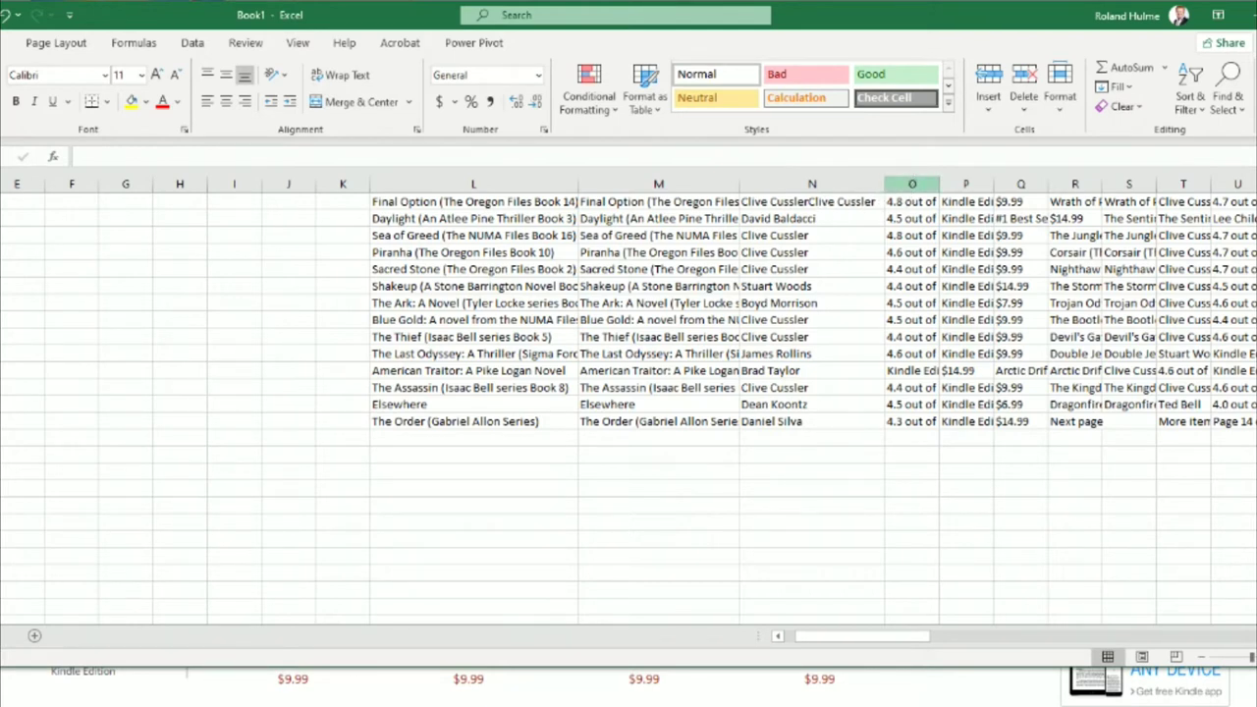
pyautogui.click(912, 182)
pyautogui.keyDown('shift'); pyautogui.click(1019, 182); pyautogui.keyUp('shift')
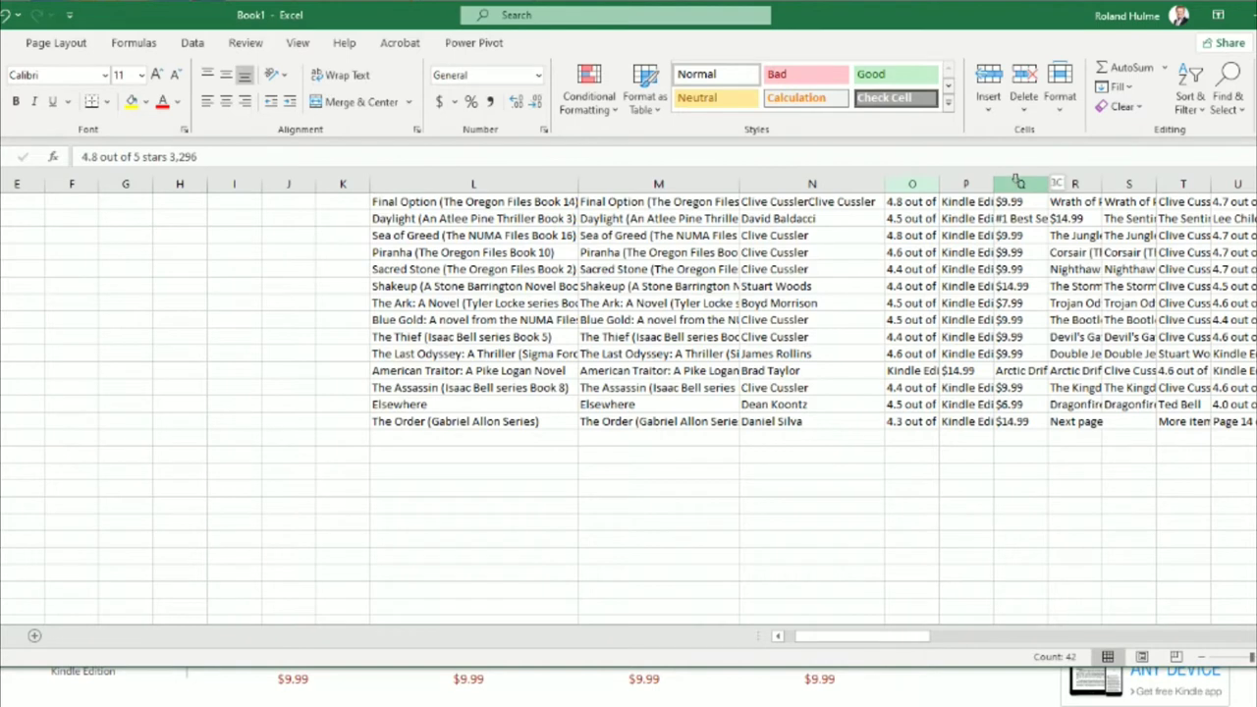
# Step: Insert a blank cell at Q11 shifting cells right, and delete the price in R2 shifting cells left, to realign both rows
pyautogui.click(1027, 372)
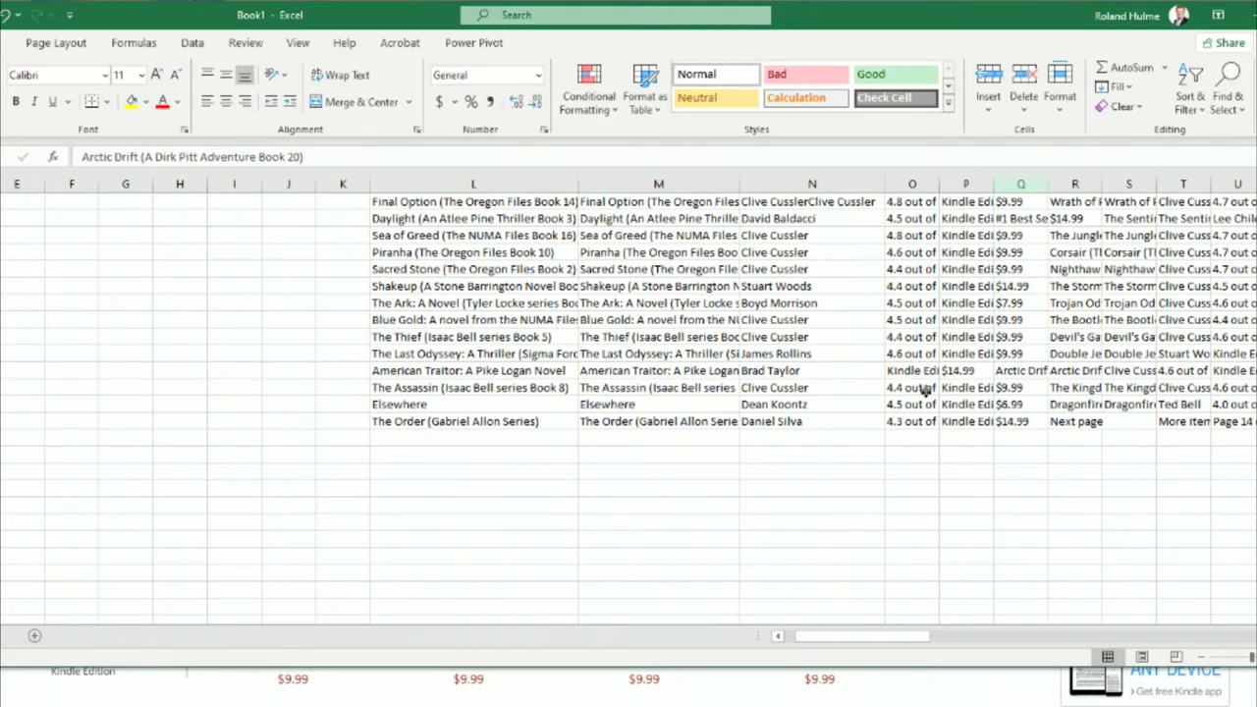
pyautogui.rightClick(1012, 373)
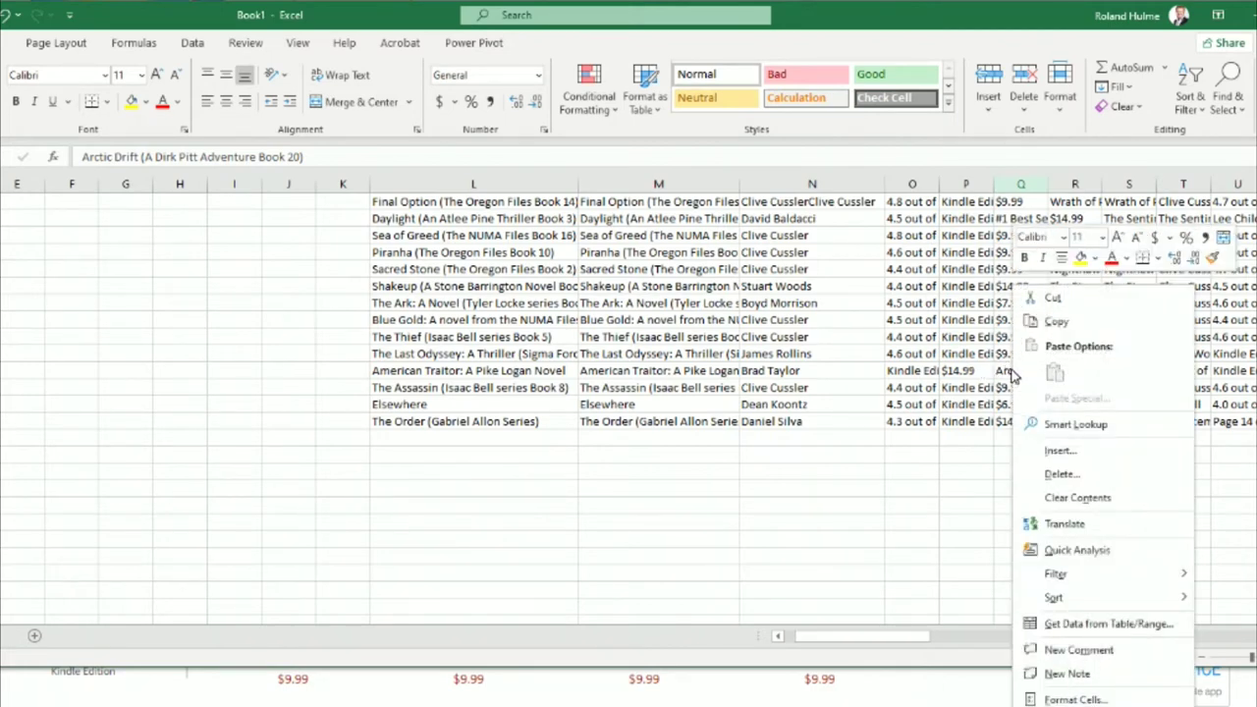
pyautogui.click(1068, 461)
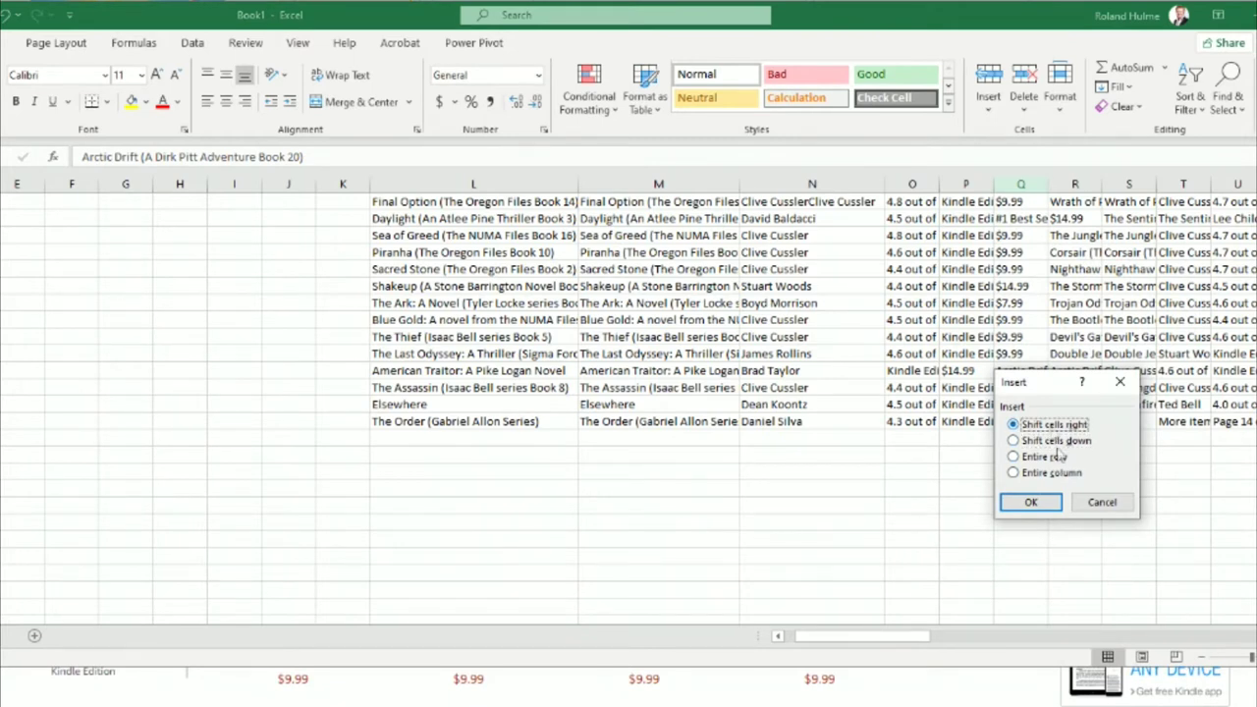
pyautogui.click(1047, 504)
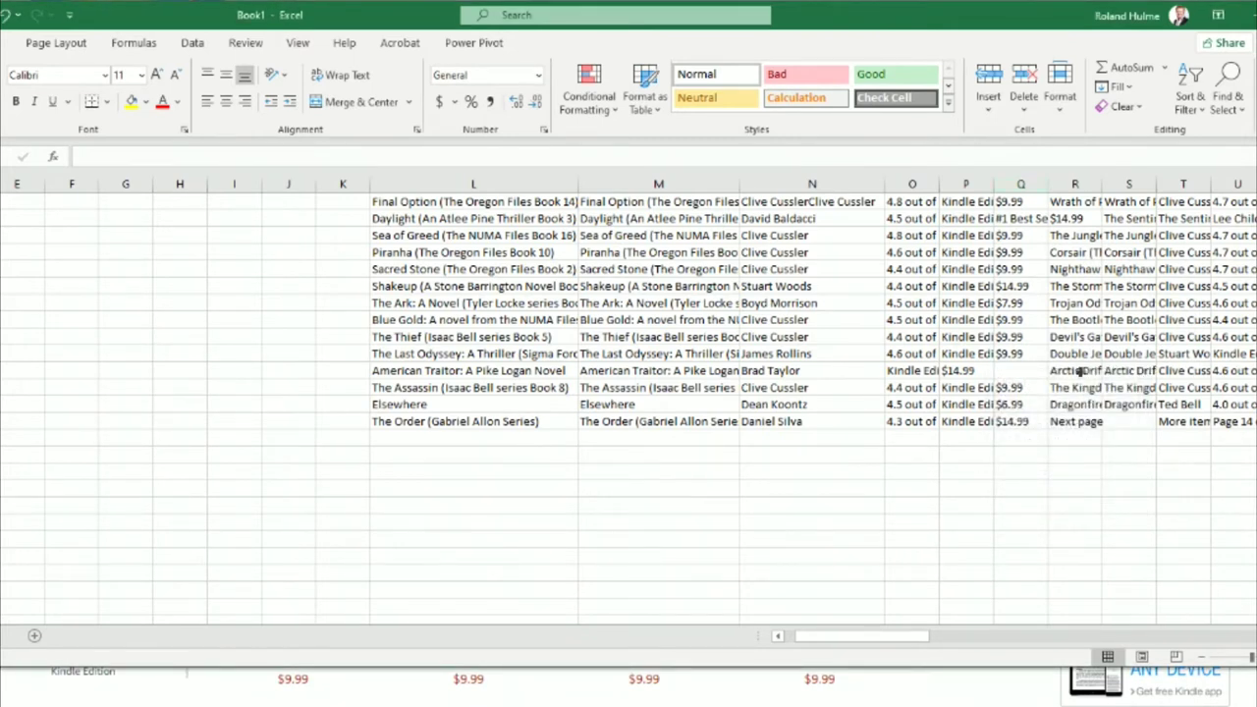
pyautogui.rightClick(1063, 218)
pyautogui.click(1119, 395)
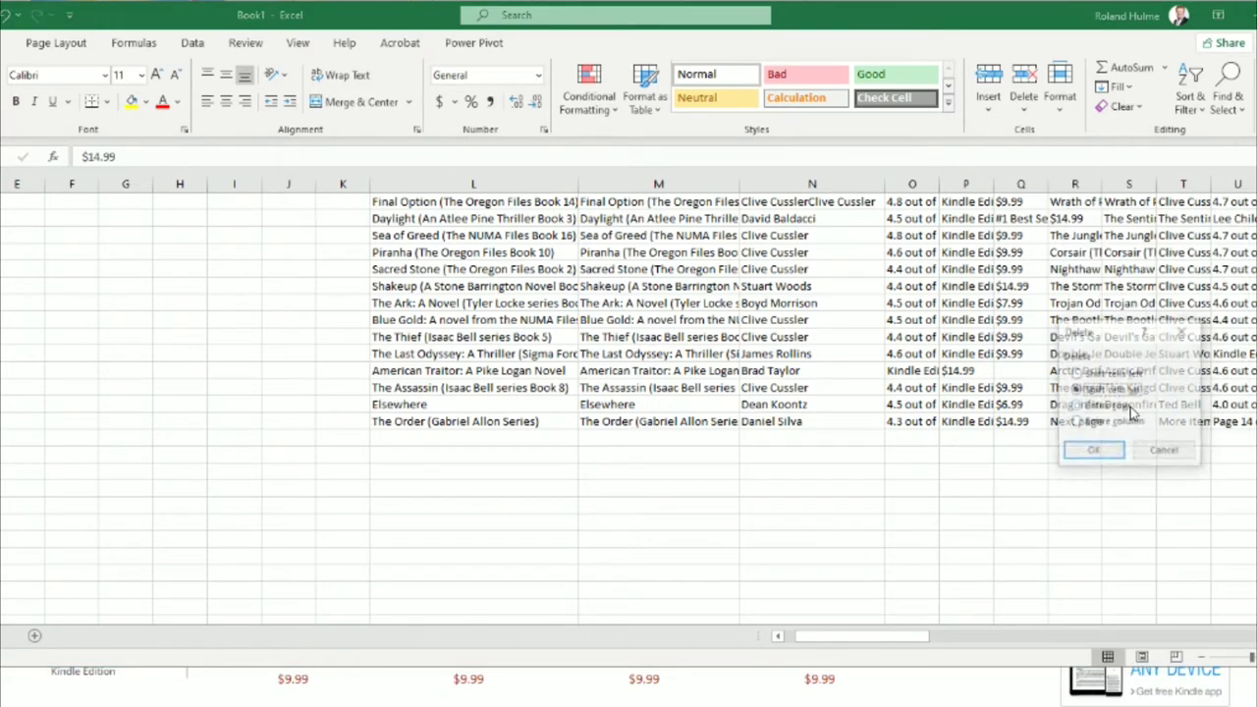
pyautogui.click(1094, 452)
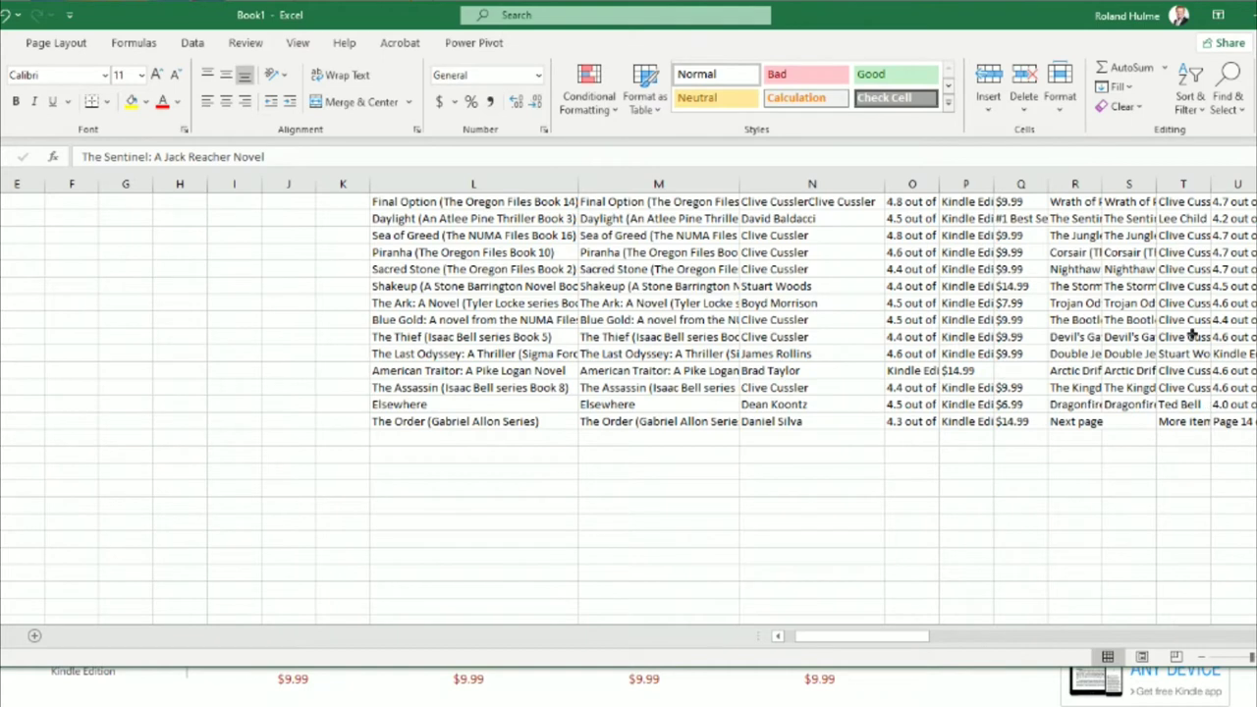
# Step: Clear the ratings, formats and prices from columns O to Q
pyautogui.moveTo(930, 183); pyautogui.dragTo(1025, 175)
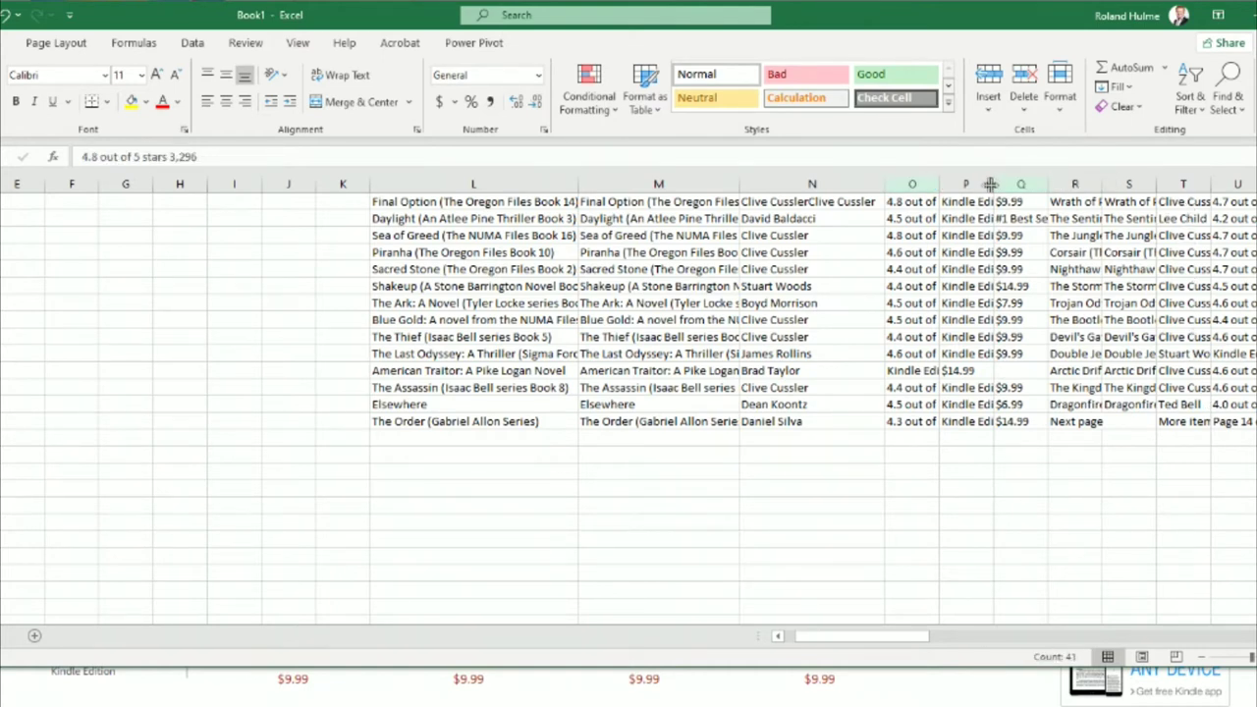
pyautogui.press('Delete')
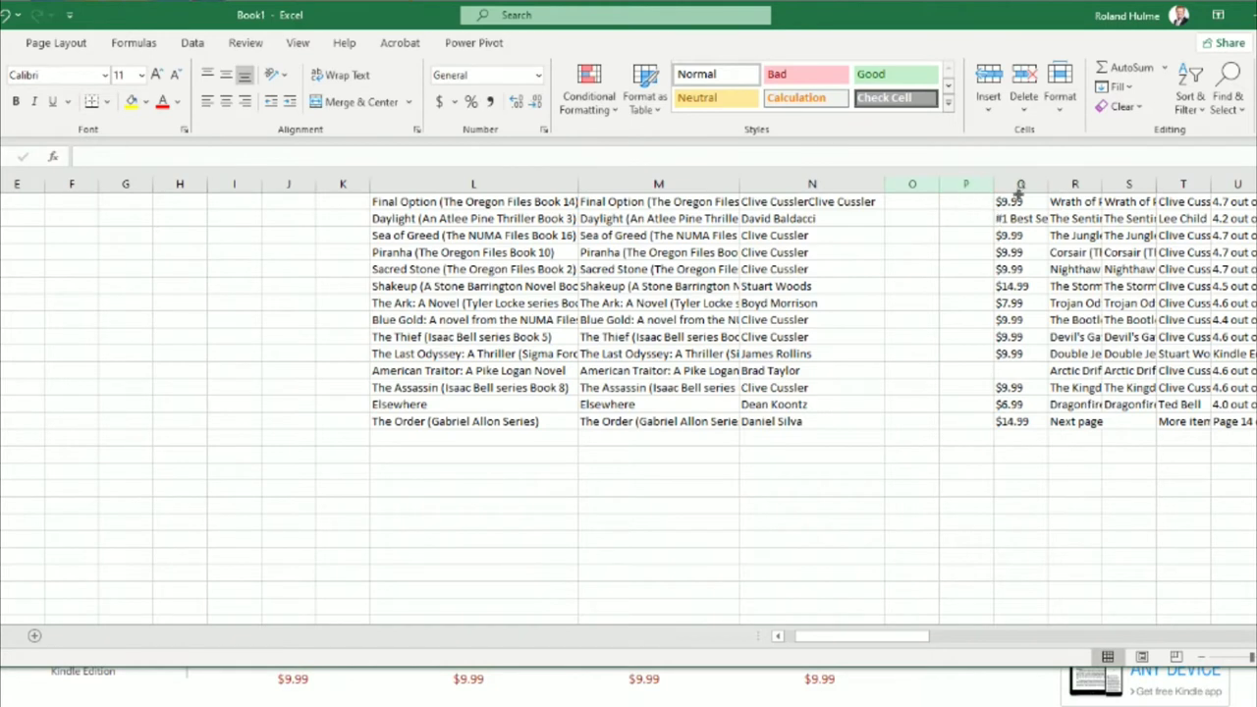
pyautogui.press('Delete')
# Step: Copy the titles and authors in R1:T13 and paste them below the first list at cell L15
pyautogui.click(1068, 204)
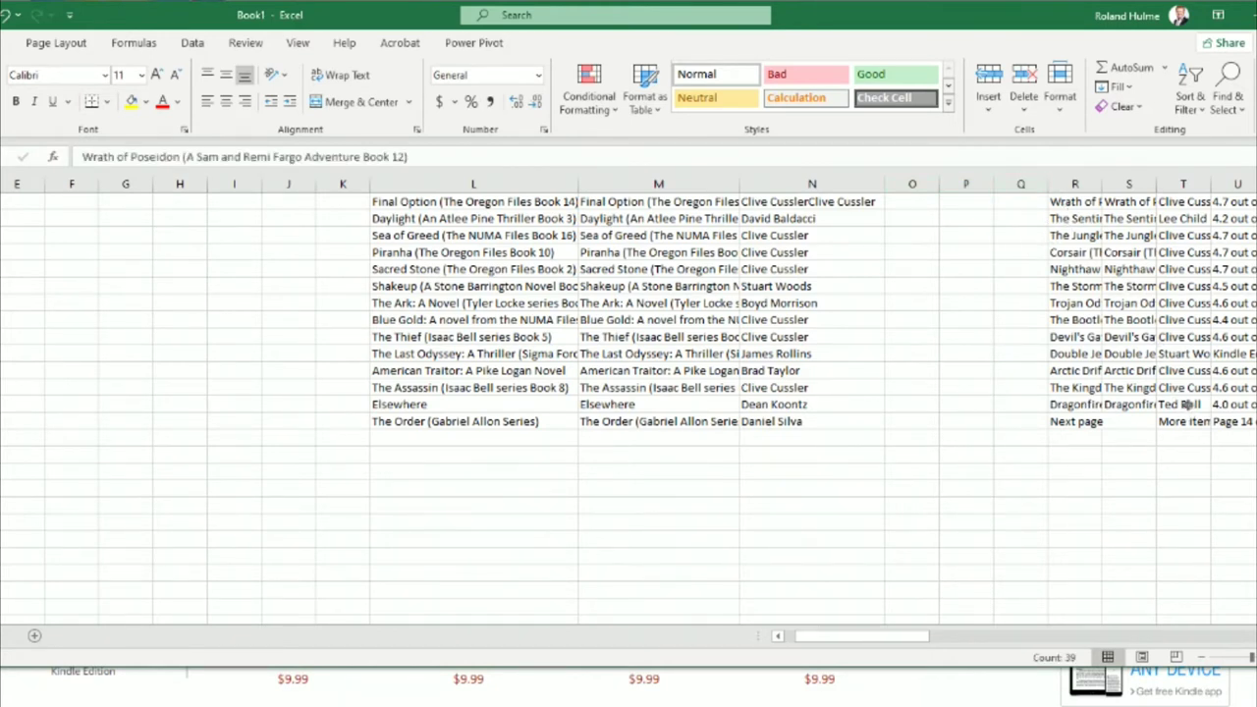
pyautogui.hotkey('ctrl', 'c')
pyautogui.click(406, 441)
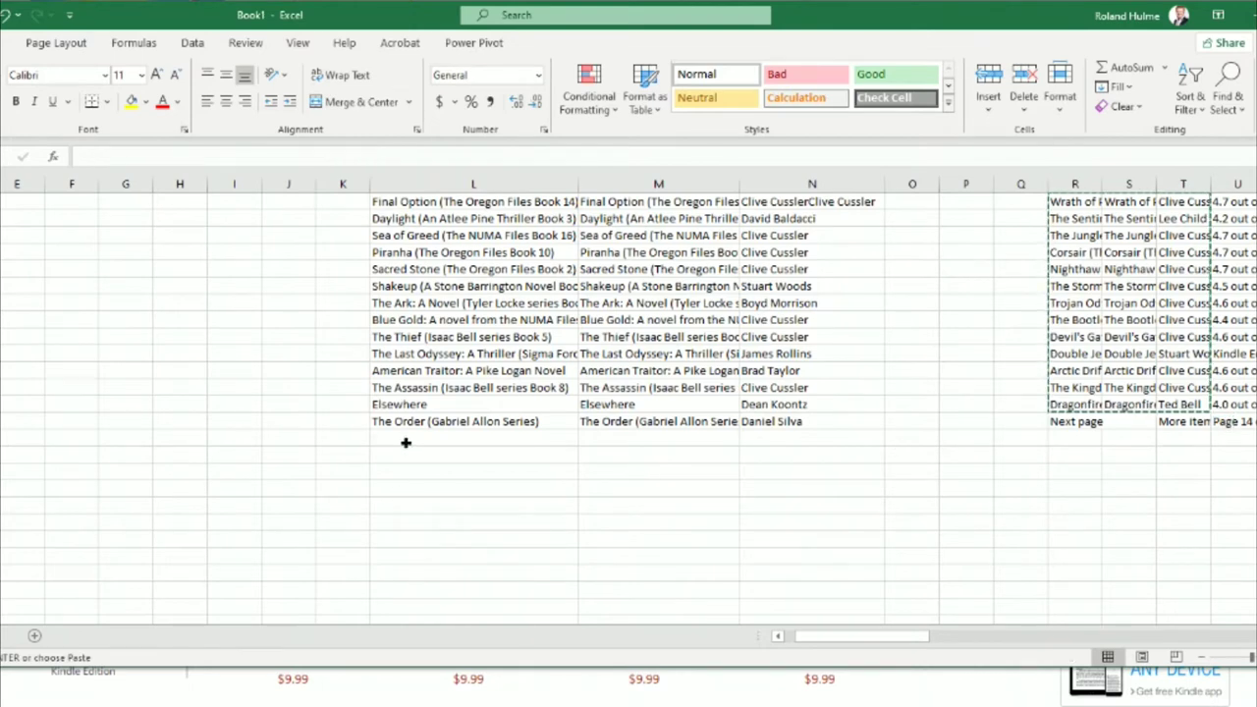
pyautogui.hotkey('ctrl', 'v')
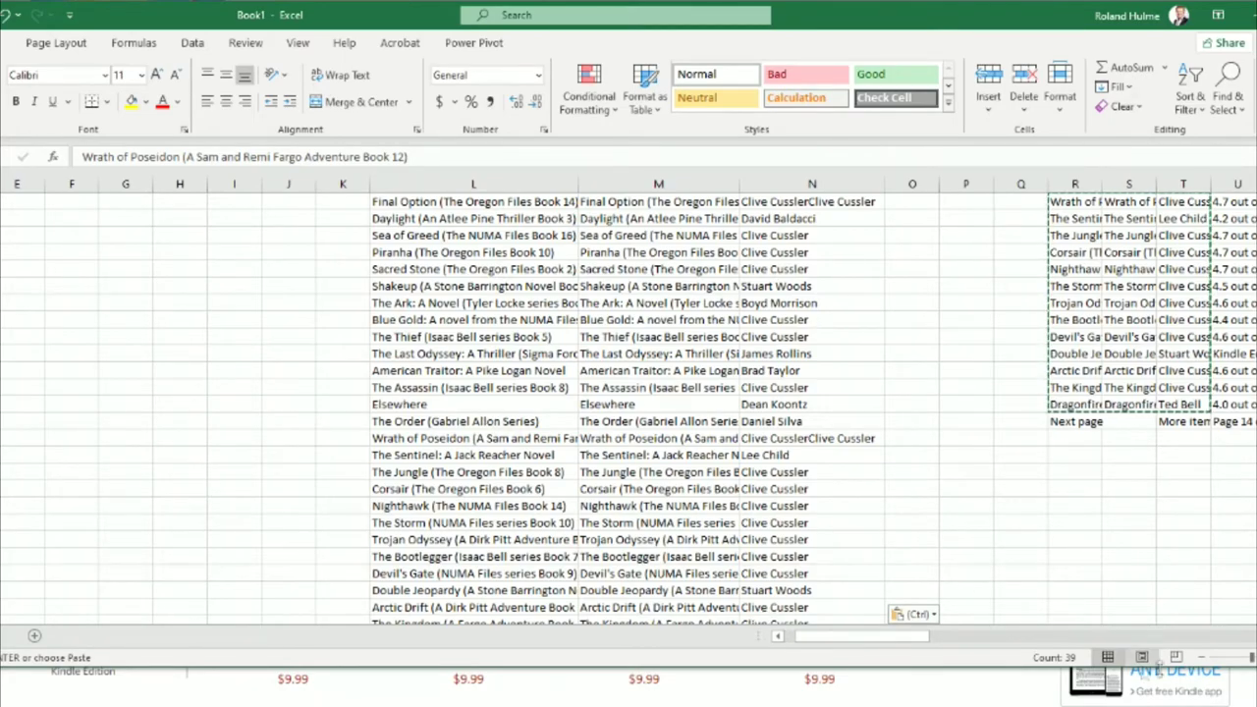
# Step: Clear the contents of columns R to V, including the copied book block and its ratings and formats
pyautogui.hscroll(5, 628, 413)
pyautogui.hotkey('ctrl', 'shift', 'Right')
pyautogui.hotkey('ctrl', 'shift', 'Down')
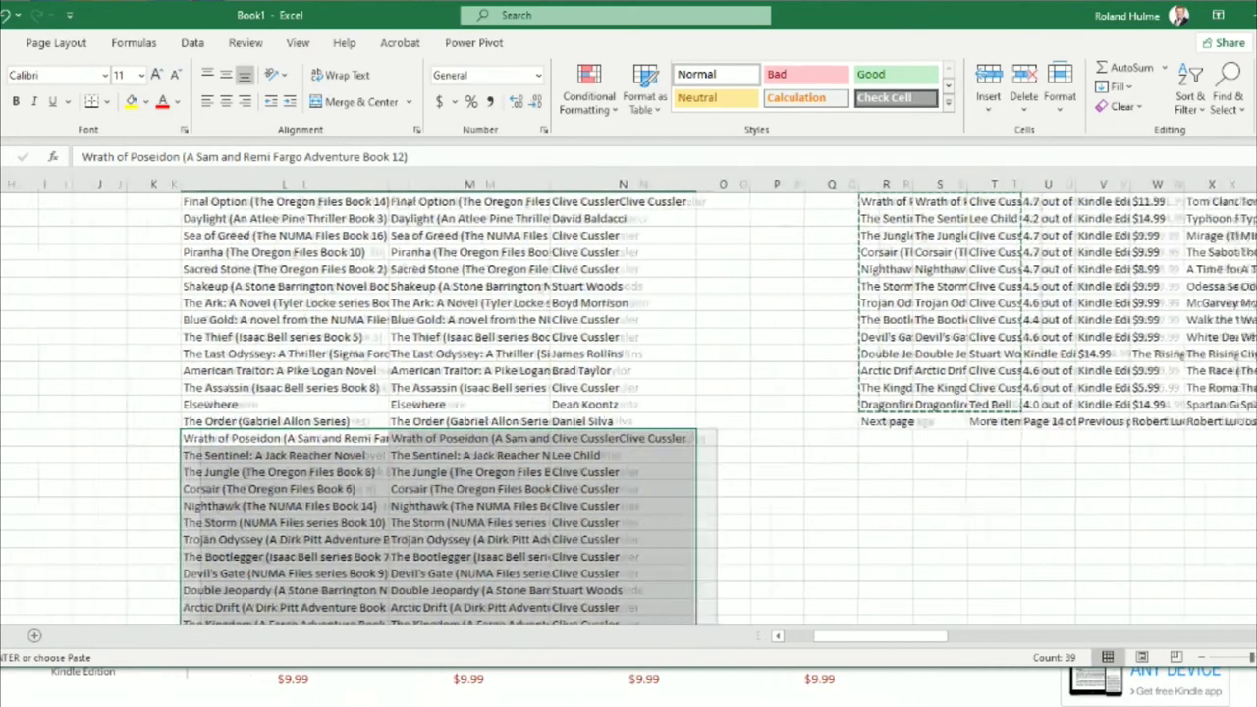
pyautogui.hscroll(5, 59, 284)
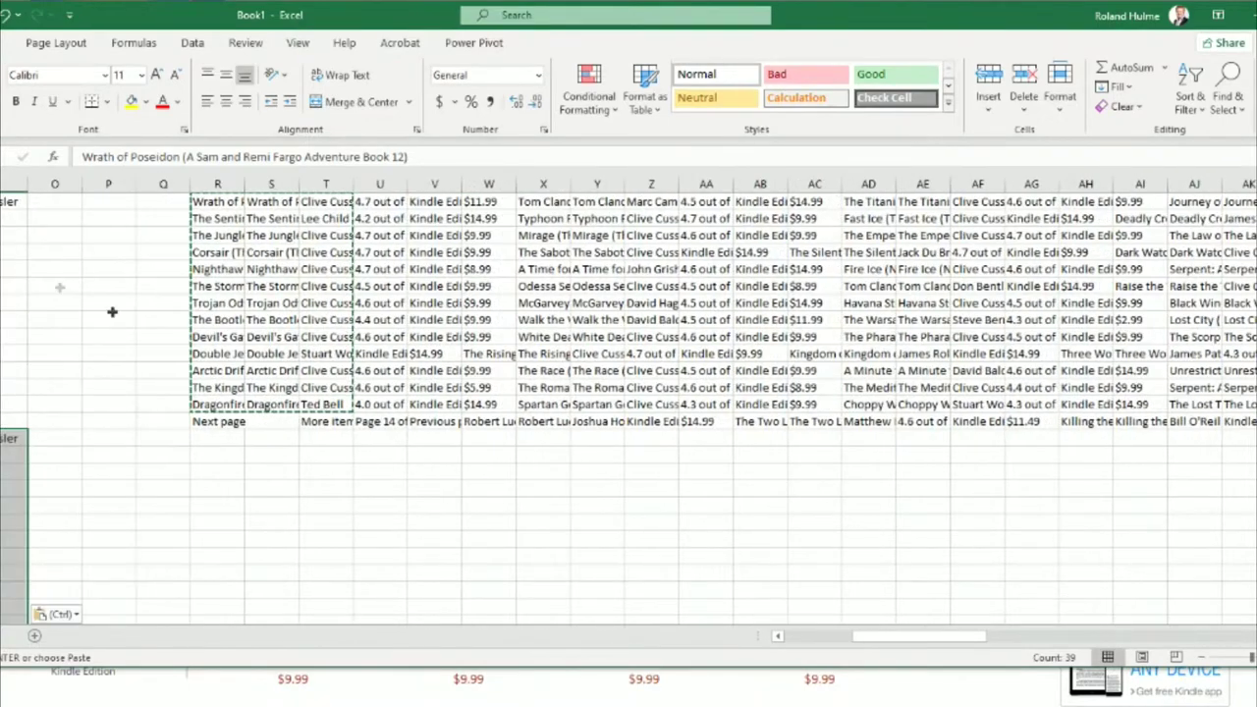
pyautogui.moveTo(217, 183); pyautogui.dragTo(272, 185)
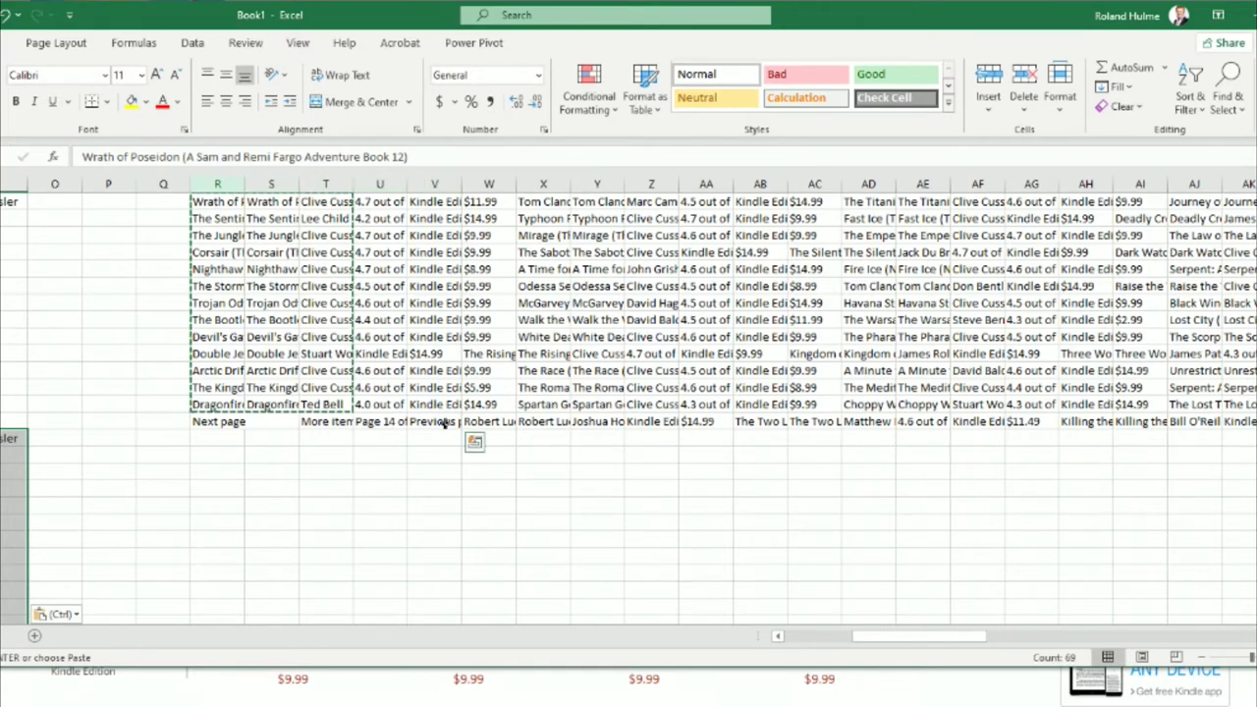
pyautogui.hotkey('ctrl', 'z')
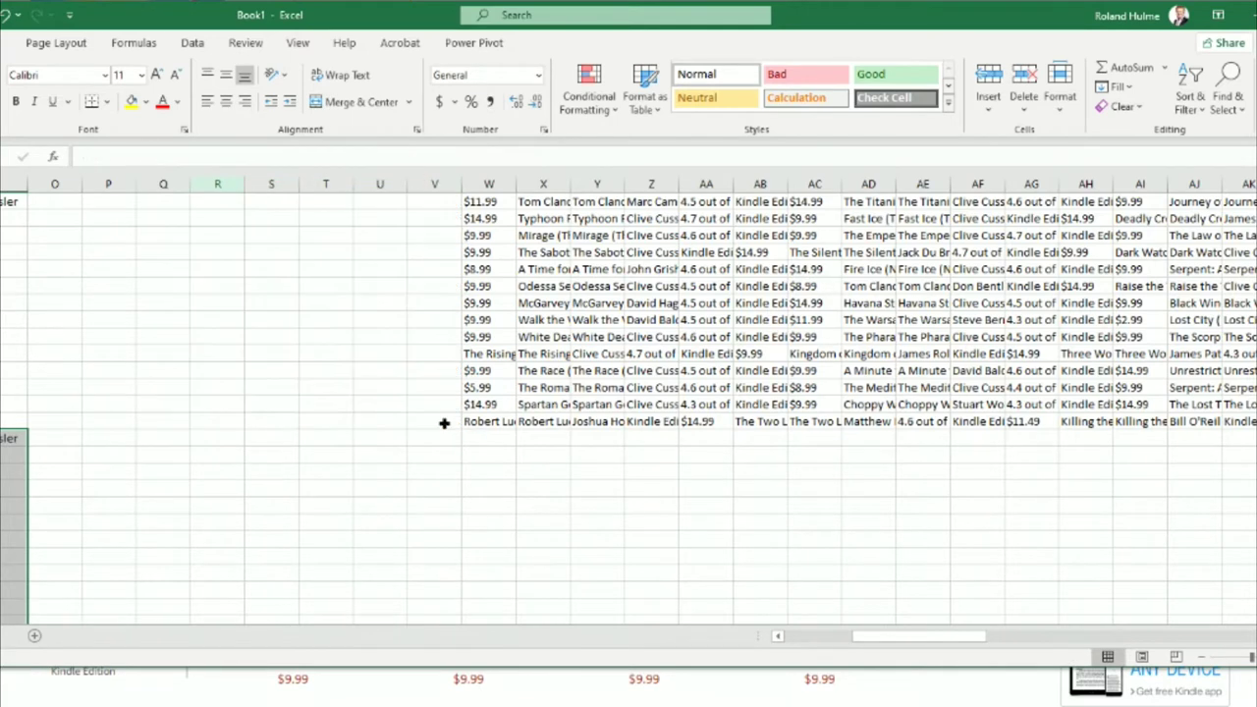
# Step: Insert a blank cell at W10 before The Rising Sea, shifting the row's cells right
pyautogui.rightClick(494, 349)
pyautogui.press('Escape')
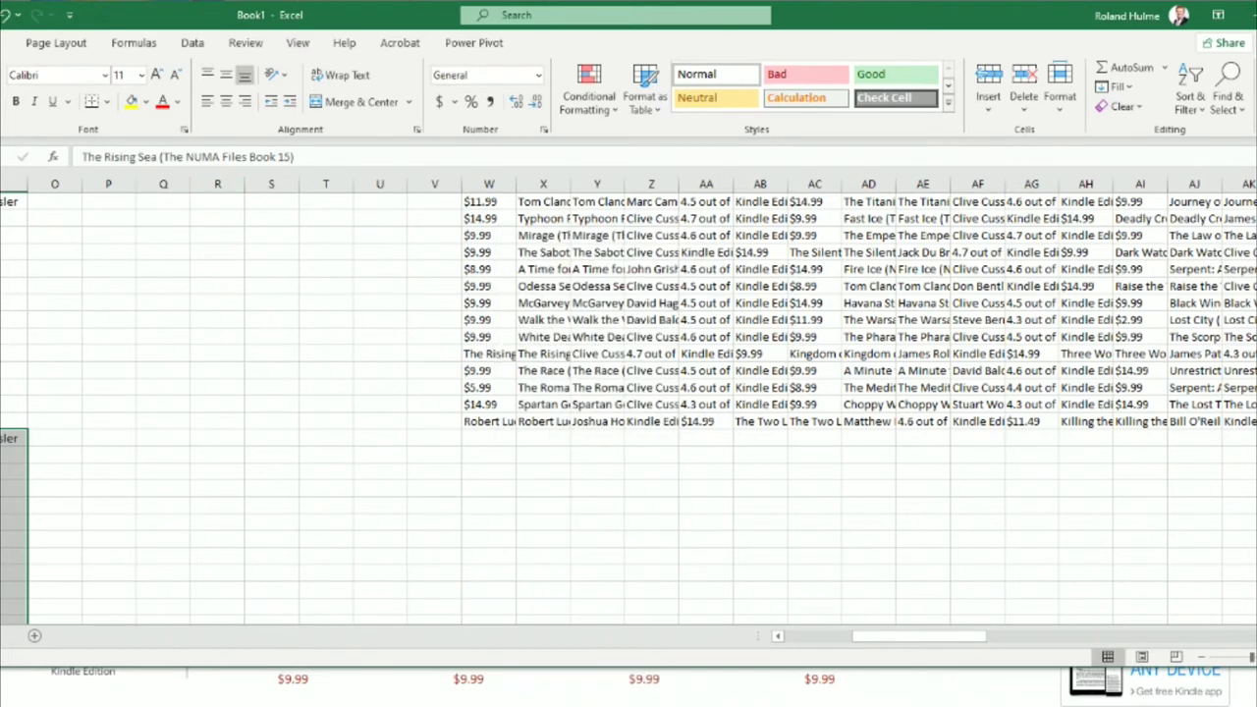
pyautogui.rightClick(492, 354)
pyautogui.click(571, 451)
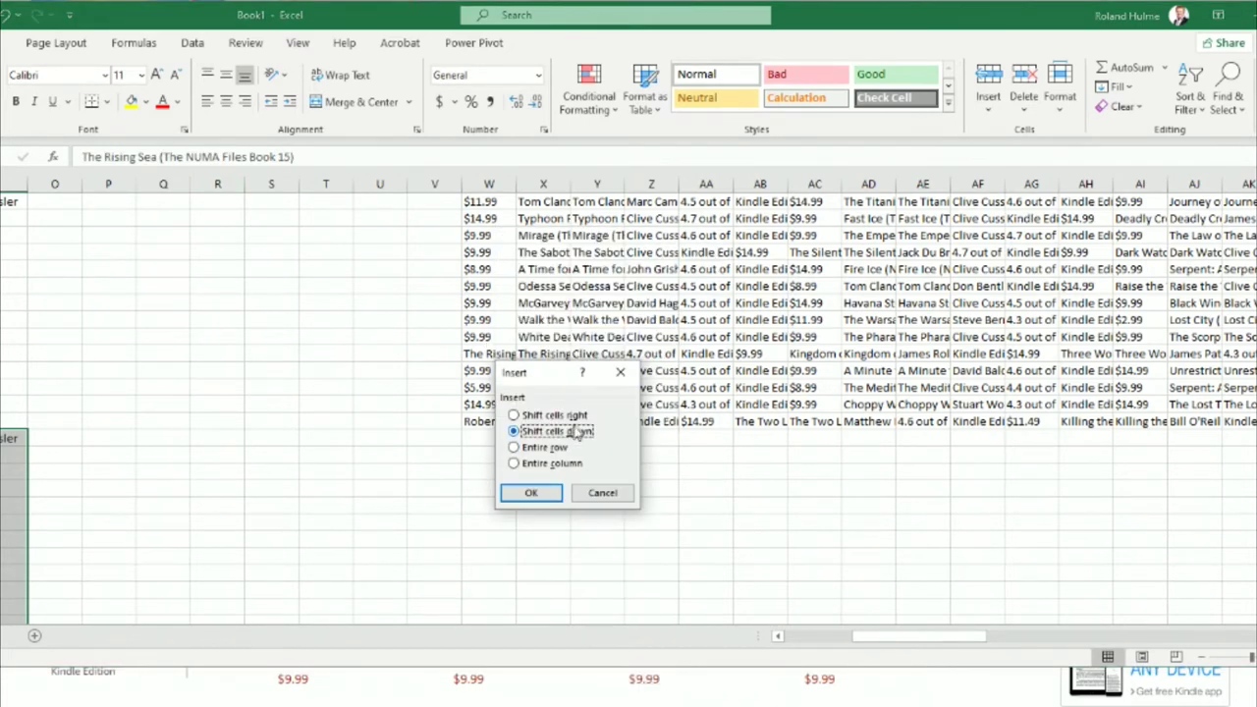
pyautogui.click(525, 492)
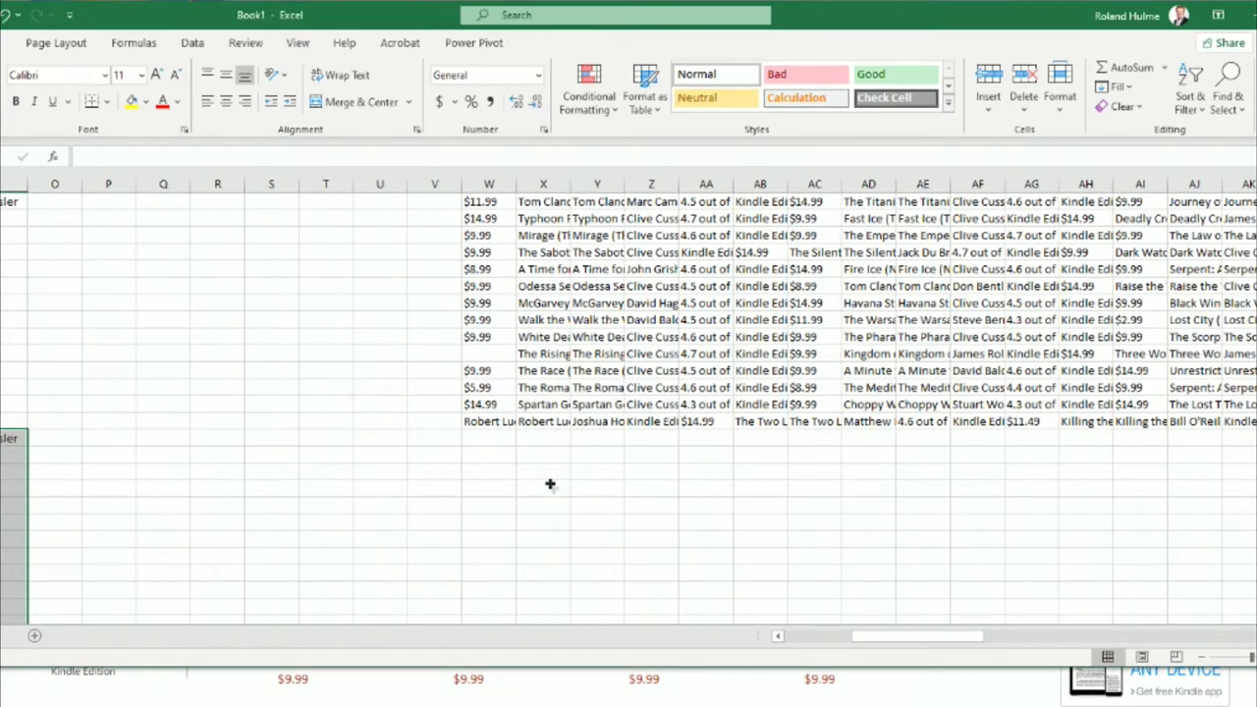
# Step: Insert a blank cell at W14 before Robert Ludlum's The Treadstone Exile, shifting the row's cells right
pyautogui.rightClick(474, 423)
pyautogui.click(565, 91)
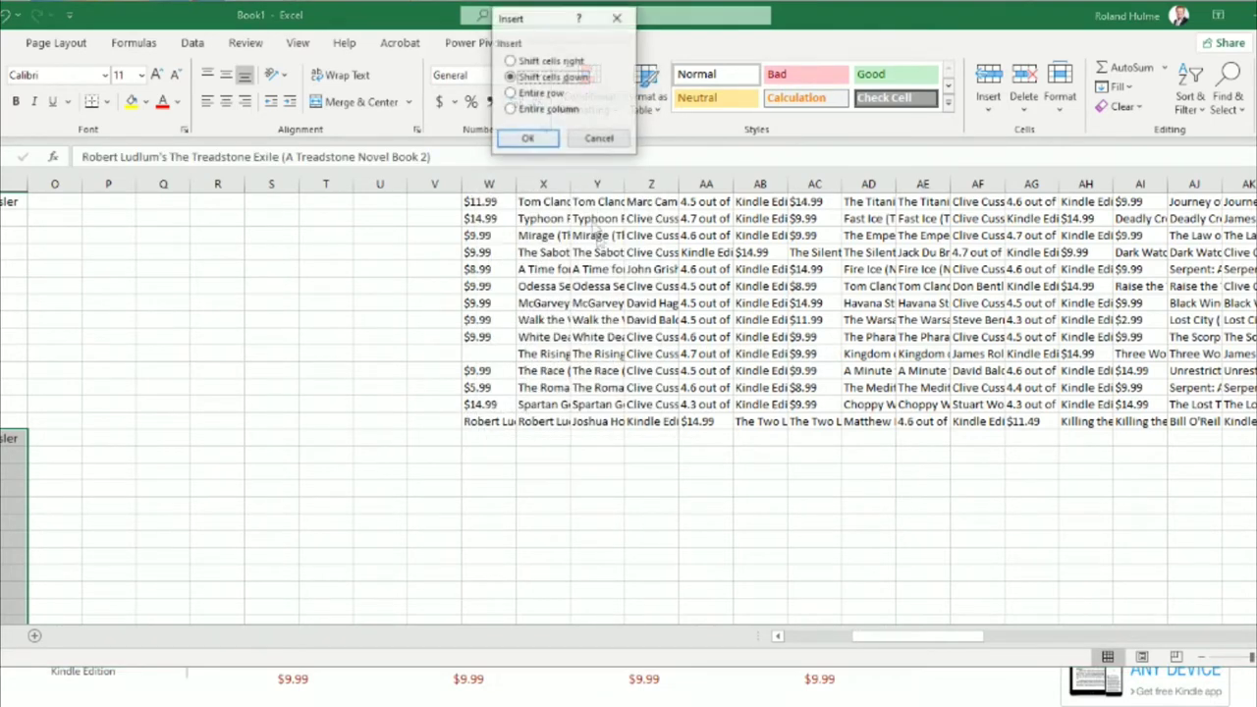
pyautogui.click(576, 62)
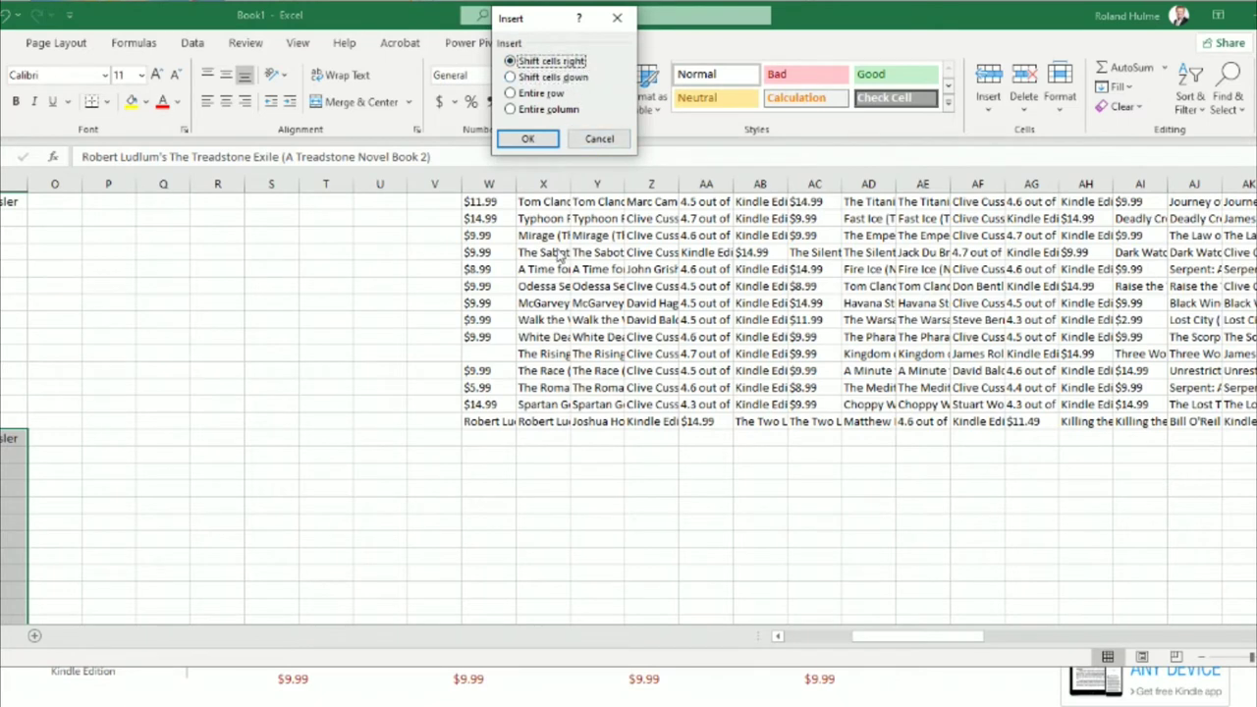
pyautogui.click(529, 140)
pyautogui.click(494, 203)
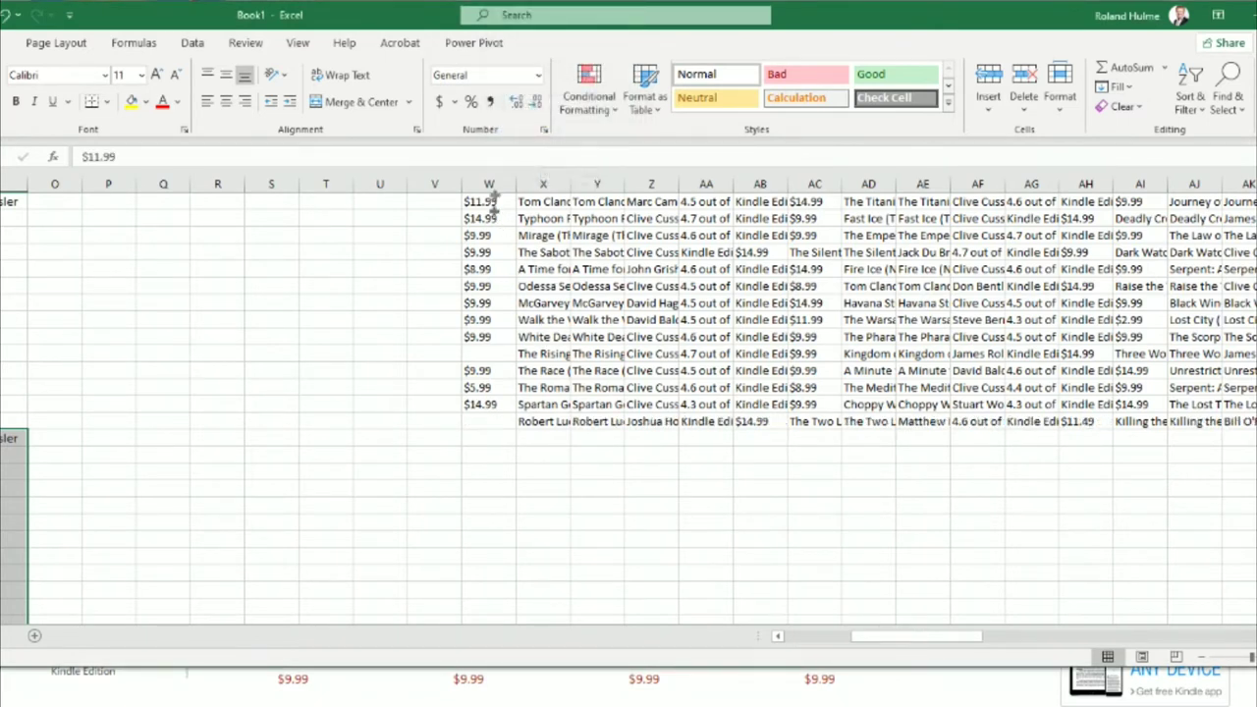
# Step: Clear the prices in column W, and copy the titles and authors in X1:Z14 to cell L28 below Dragonfire
pyautogui.press('Delete')
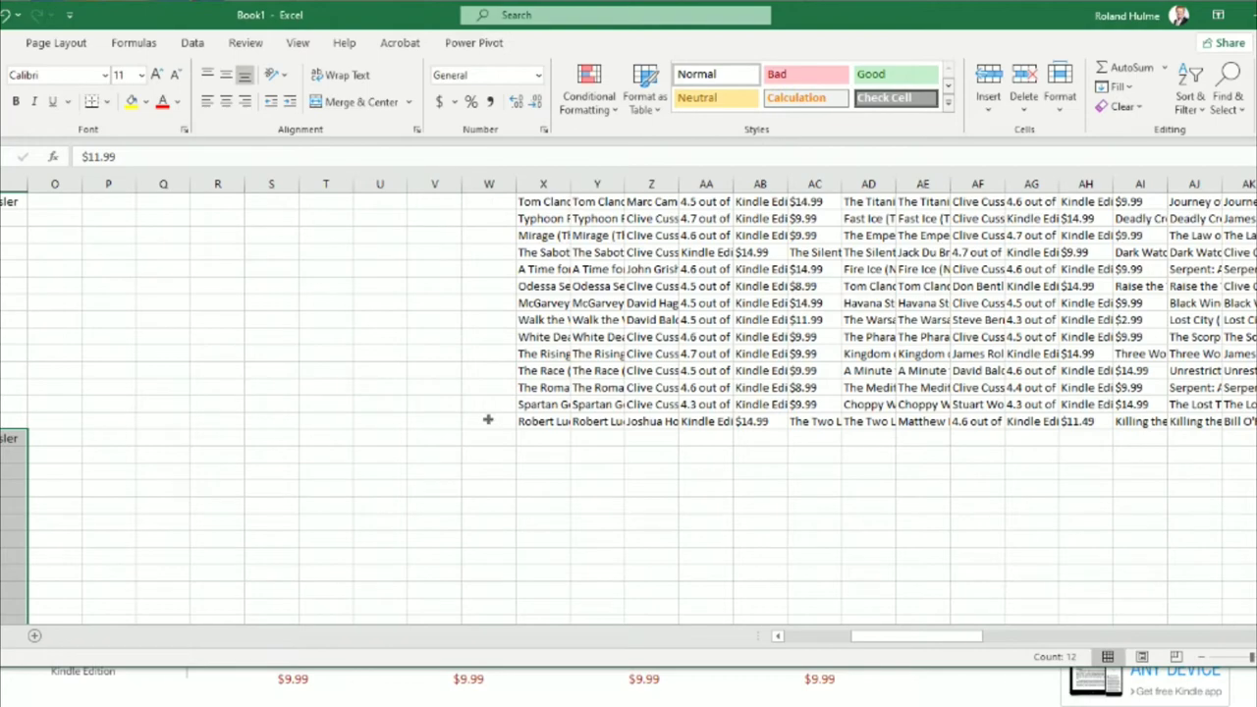
pyautogui.click(550, 200)
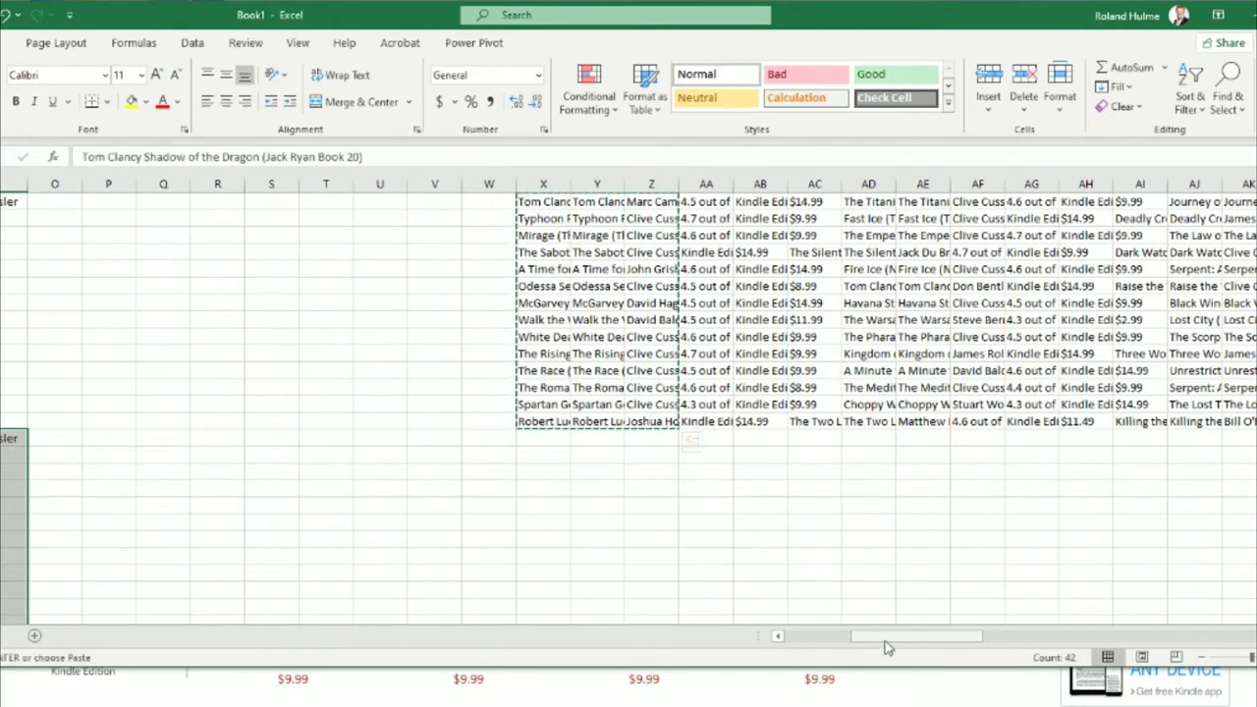
pyautogui.moveTo(886, 646); pyautogui.dragTo(831, 634)
pyautogui.scroll(-4, 436, 441)
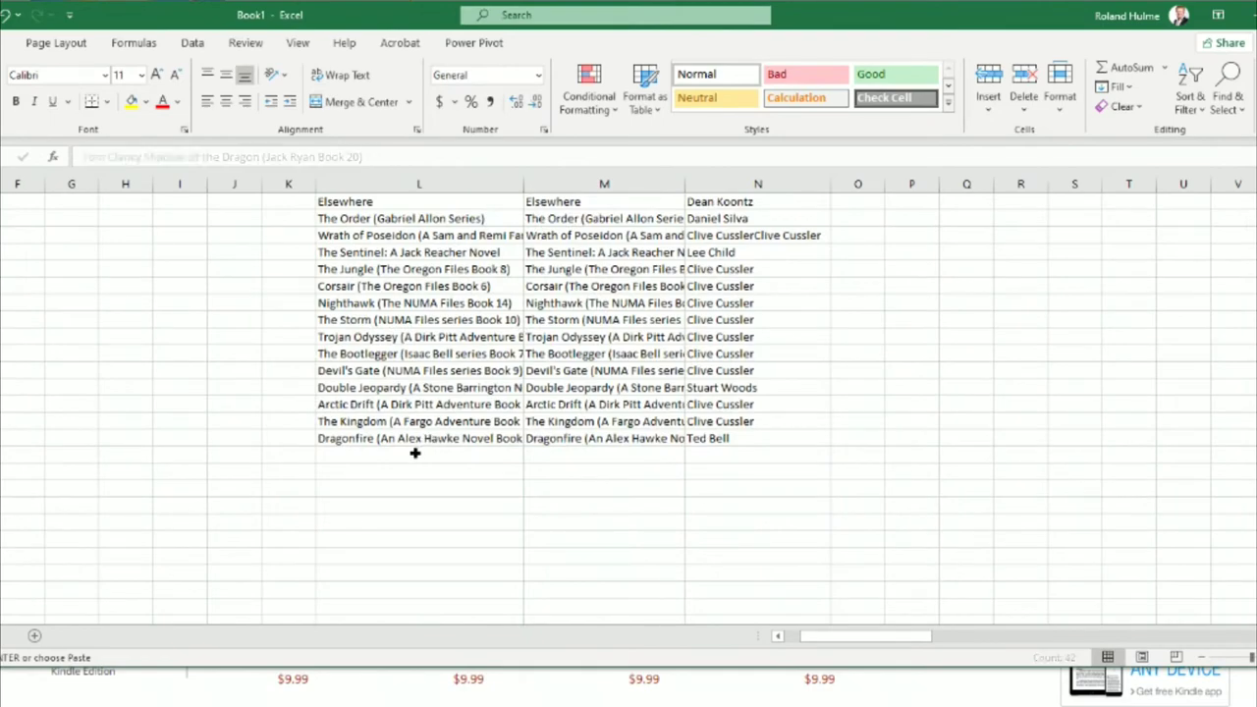
pyautogui.click(415, 453)
pyautogui.hotkey('ctrl', 'v')
# Step: Clear the contents of X1:AB14, covering the copied book block and its ratings and formats
pyautogui.scroll(5, 923, 531)
pyautogui.moveTo(890, 636); pyautogui.dragTo(957, 644)
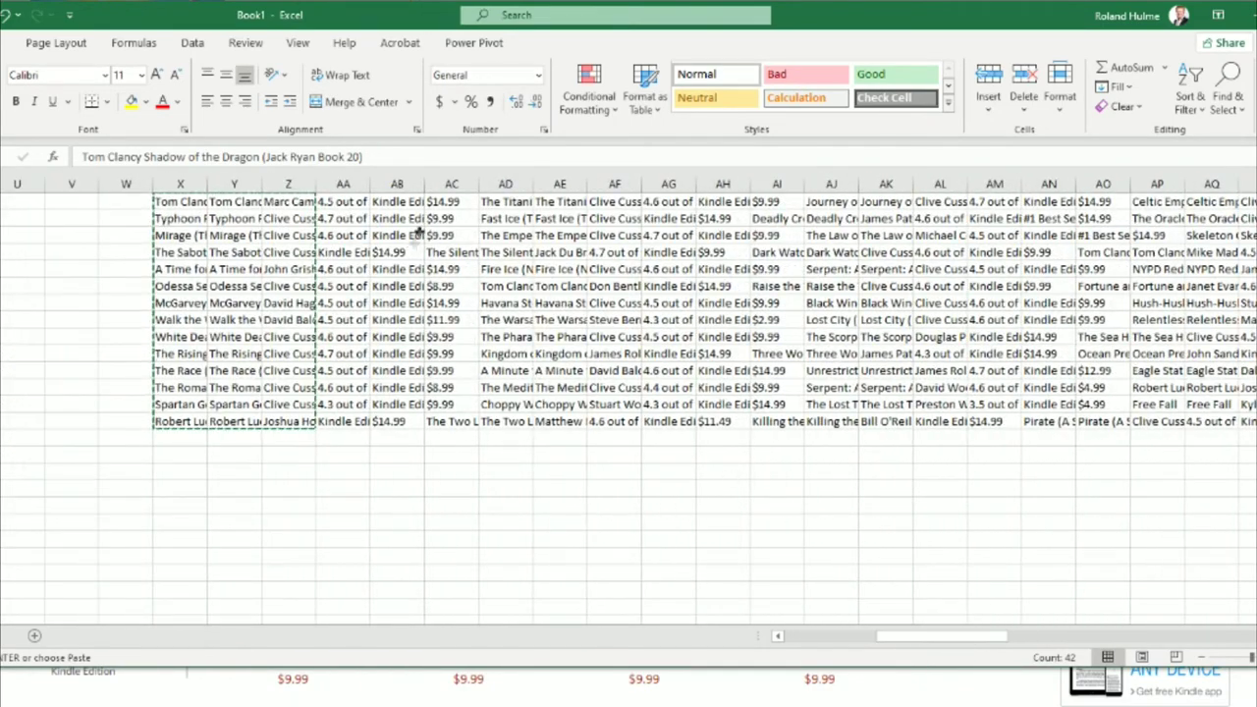
pyautogui.moveTo(397, 201); pyautogui.dragTo(182, 420)
pyautogui.press('Delete')
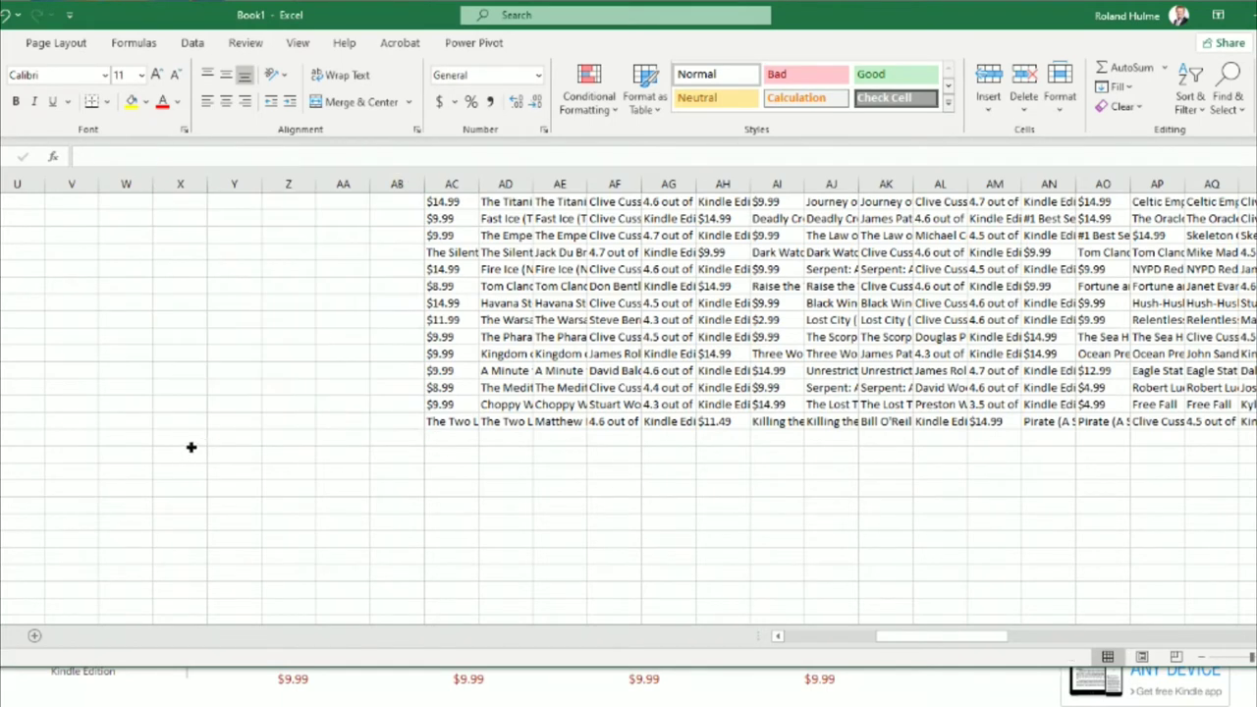
# Step: Insert a blank cell at AC4 before The Silent Sea, shifting the row's cells right
pyautogui.click(454, 248)
pyautogui.rightClick(455, 245)
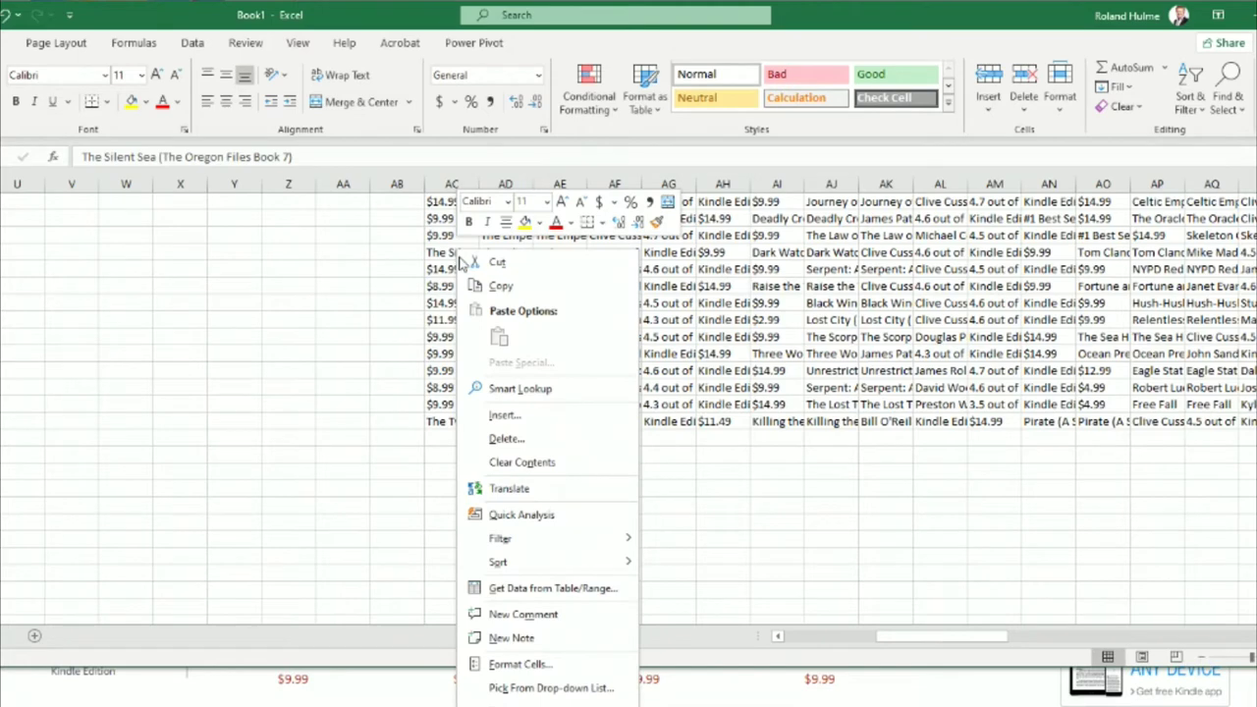
pyautogui.click(532, 422)
pyautogui.click(531, 383)
pyautogui.click(494, 460)
# Step: Insert a blank cell at AC14 before The Two Lost Mountains, shifting the row's cells right
pyautogui.rightClick(456, 423)
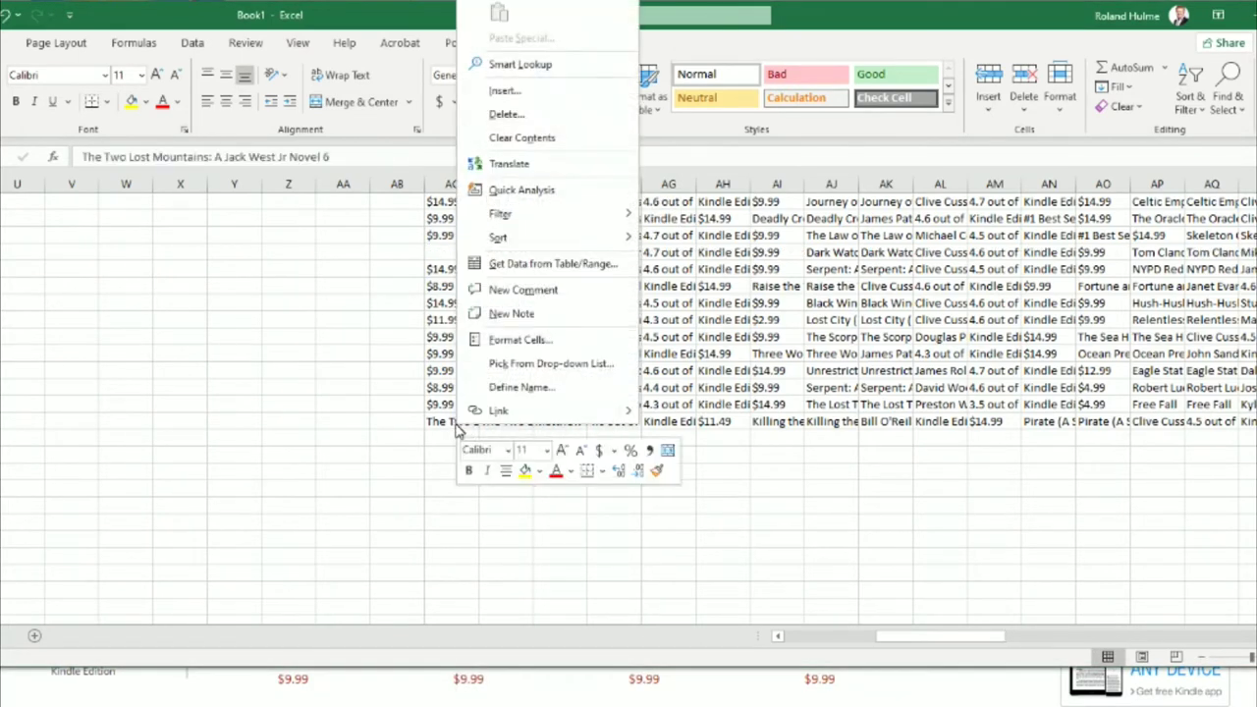
pyautogui.click(540, 113)
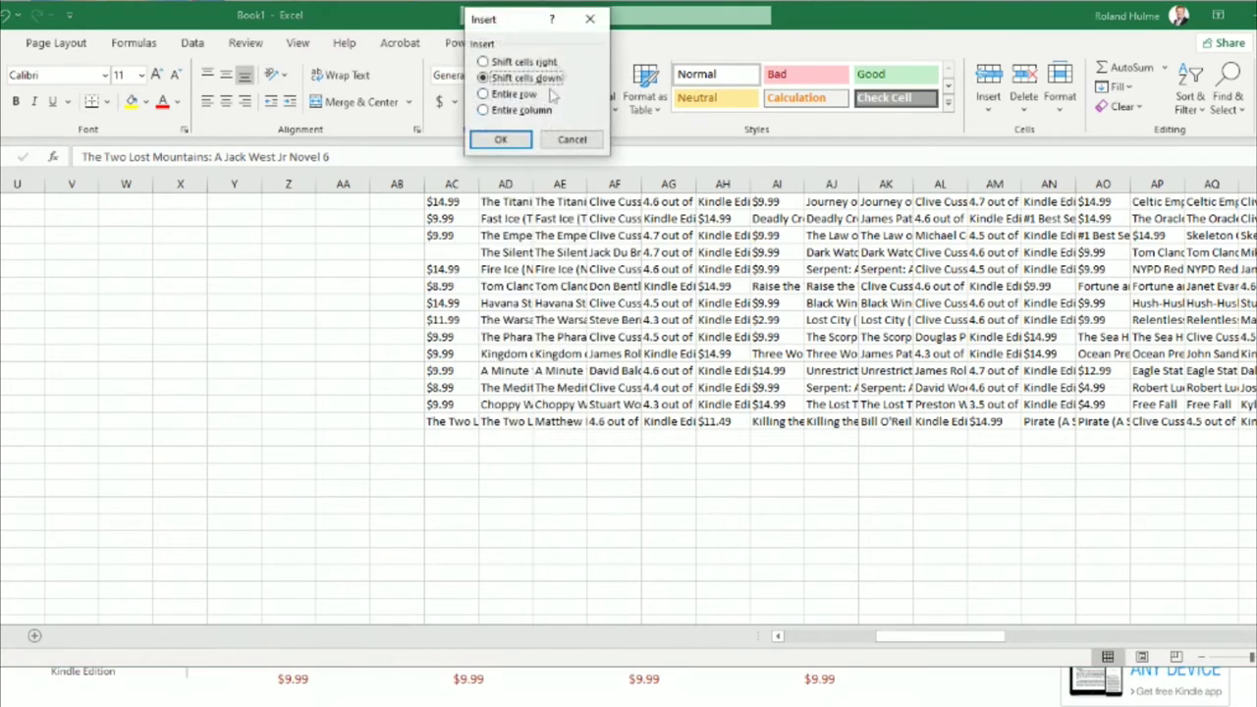
pyautogui.click(500, 139)
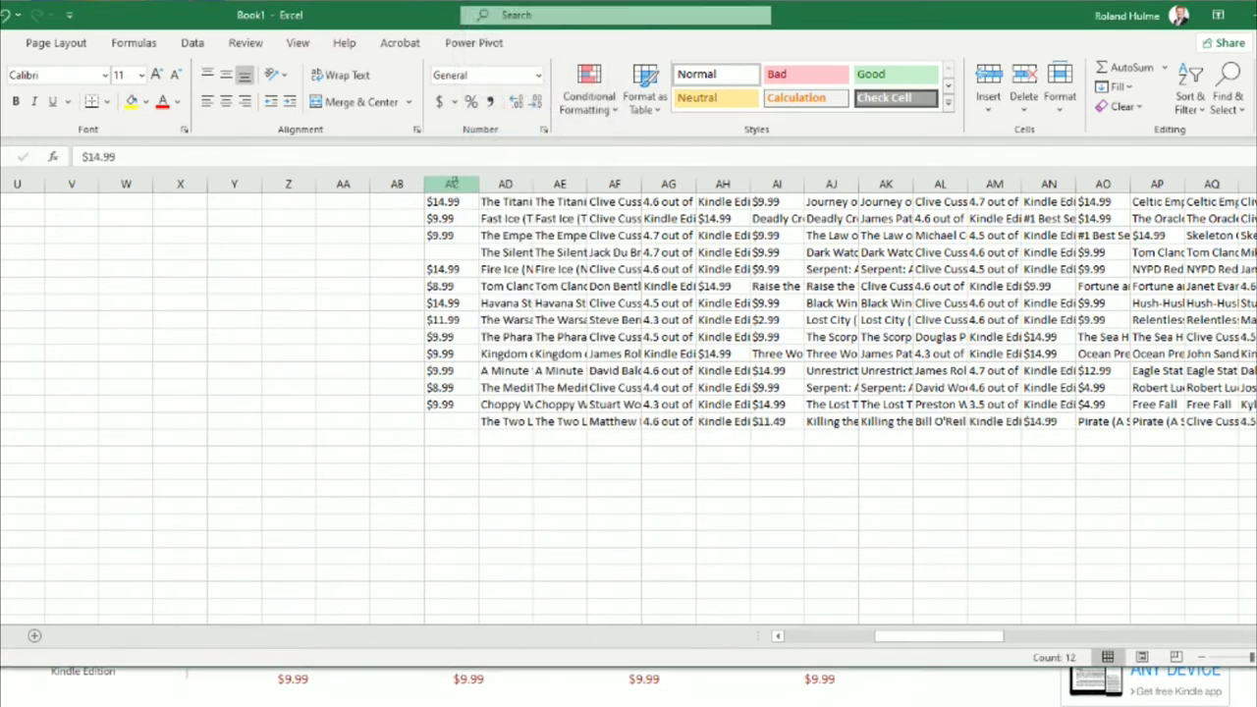
# Step: Clear the prices in column AC, and copy the titles and authors in AD1:AF14 to cell L42 below The Treadstone Exile
pyautogui.press('Delete')
pyautogui.click(513, 202)
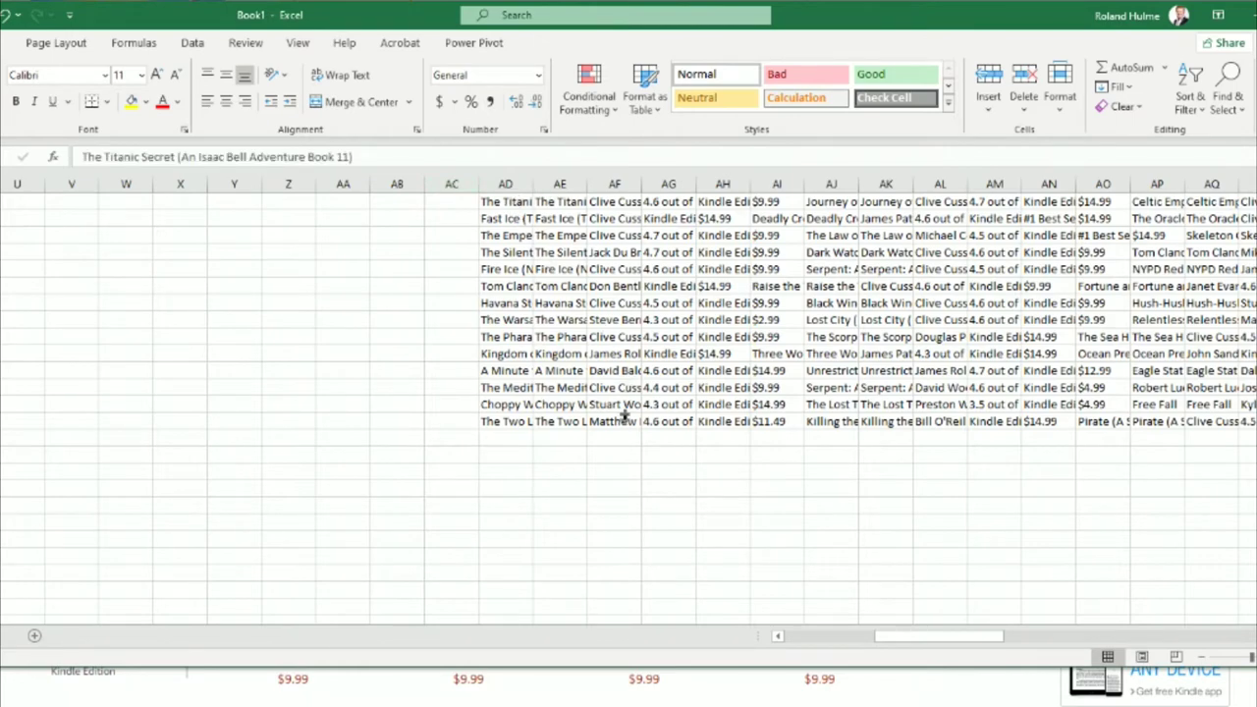
pyautogui.moveTo(926, 638); pyautogui.dragTo(870, 637)
pyautogui.scroll(-13, 162, 422)
pyautogui.click(164, 336)
pyautogui.hotkey('ctrl', 'v')
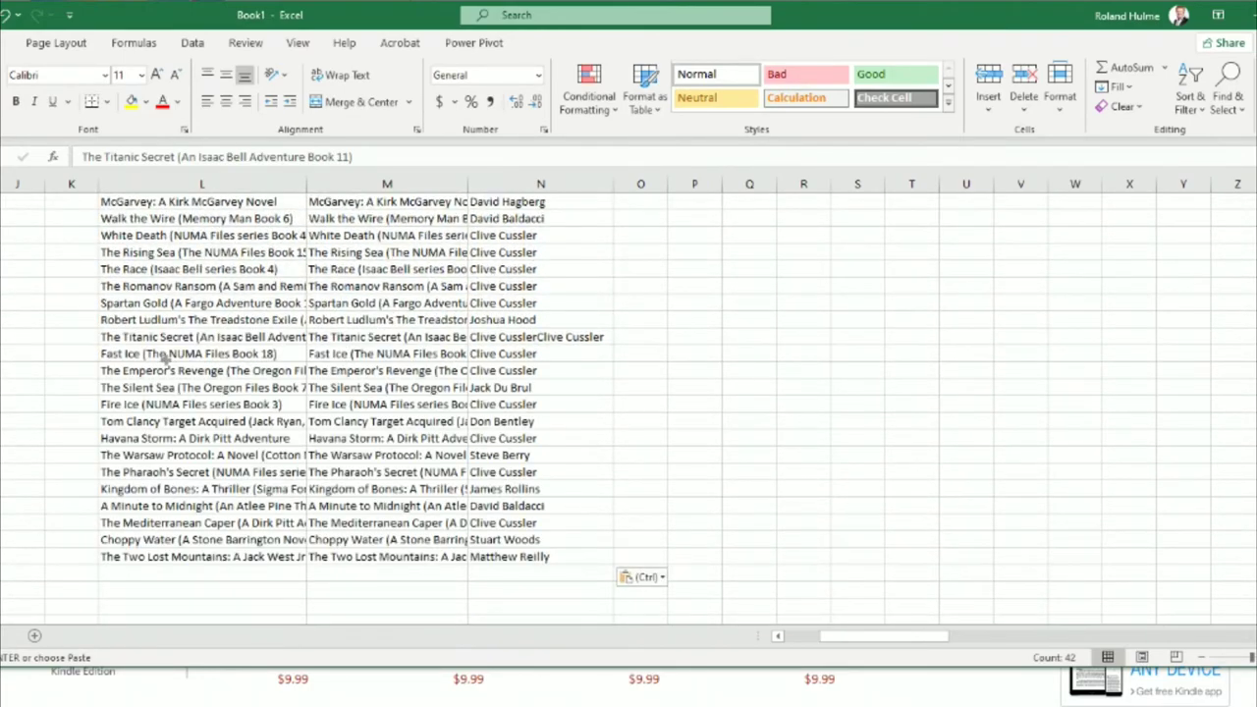
# Step: Insert a blank cell at AI2 before Deadly Cross, shifting the row's cells right
pyautogui.scroll(10, 324, 367)
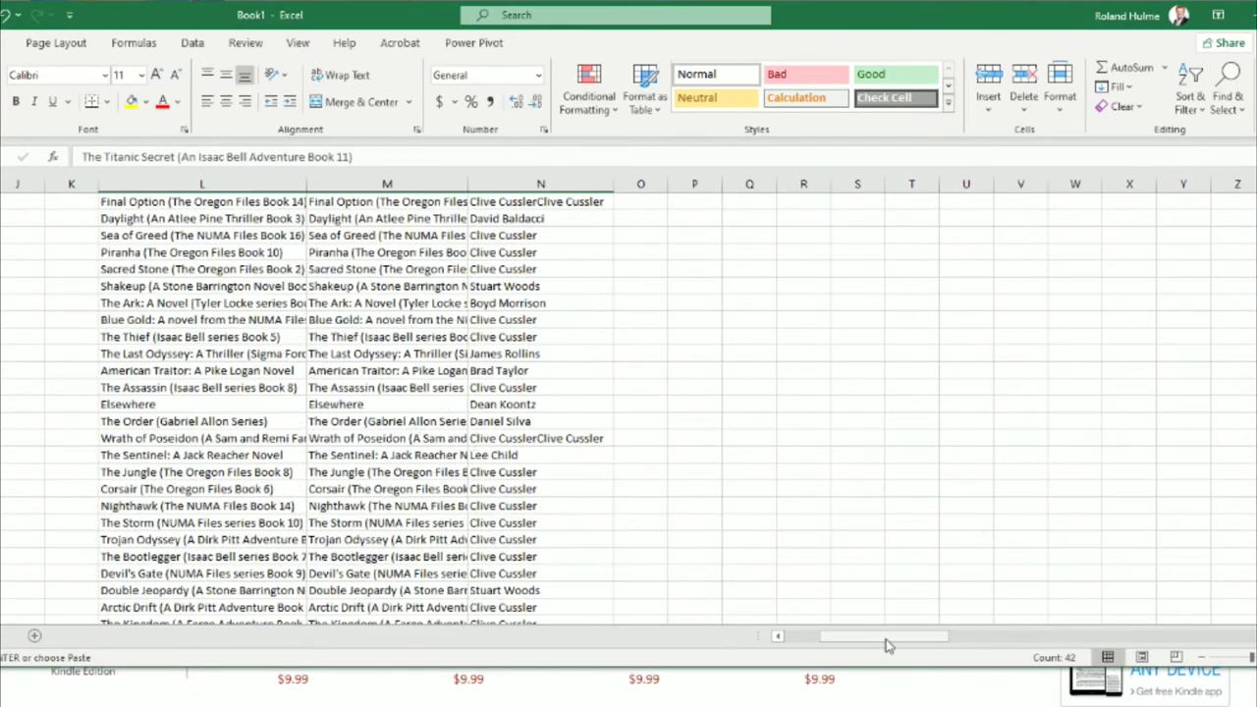
pyautogui.moveTo(886, 645); pyautogui.dragTo(949, 660)
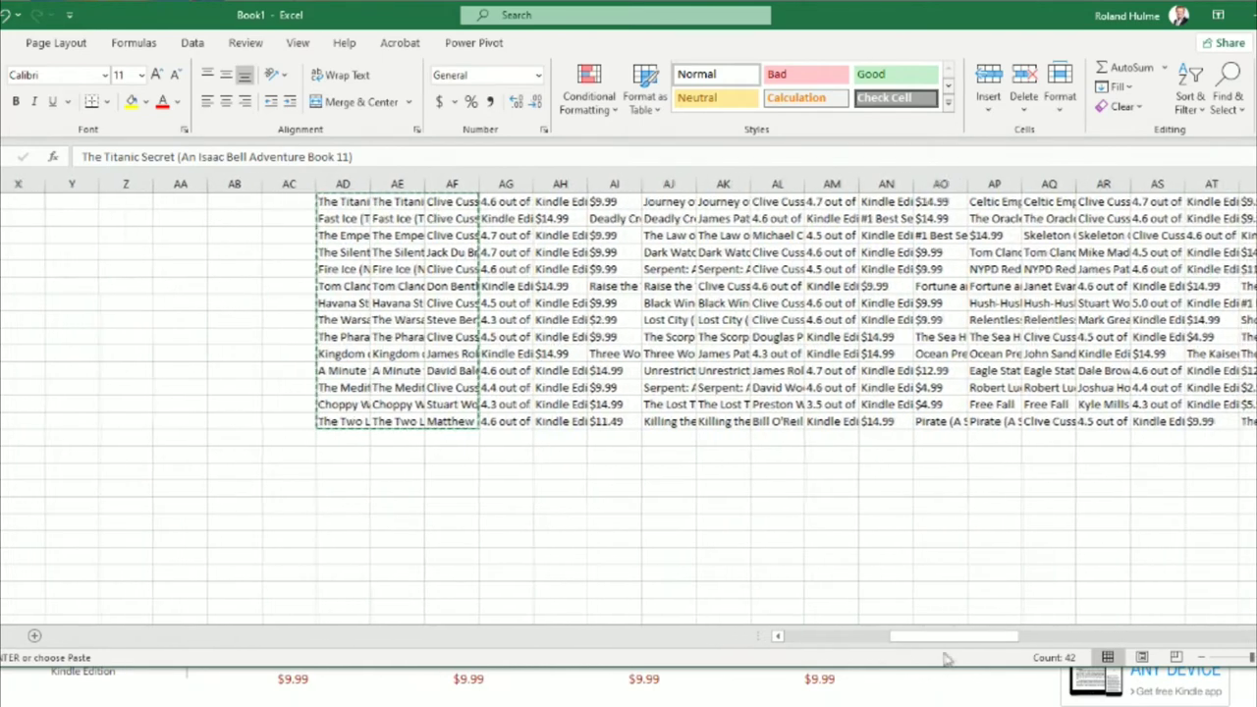
pyautogui.rightClick(615, 218)
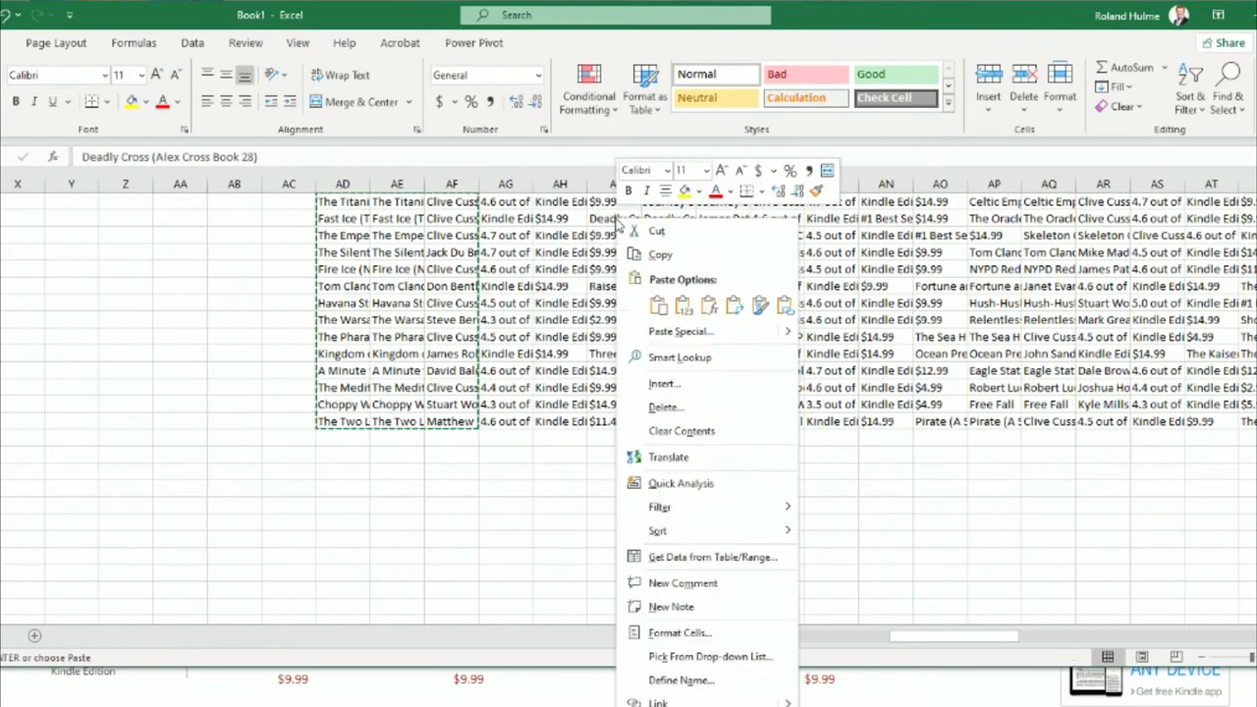
pyautogui.click(606, 218)
pyautogui.rightClick(604, 222)
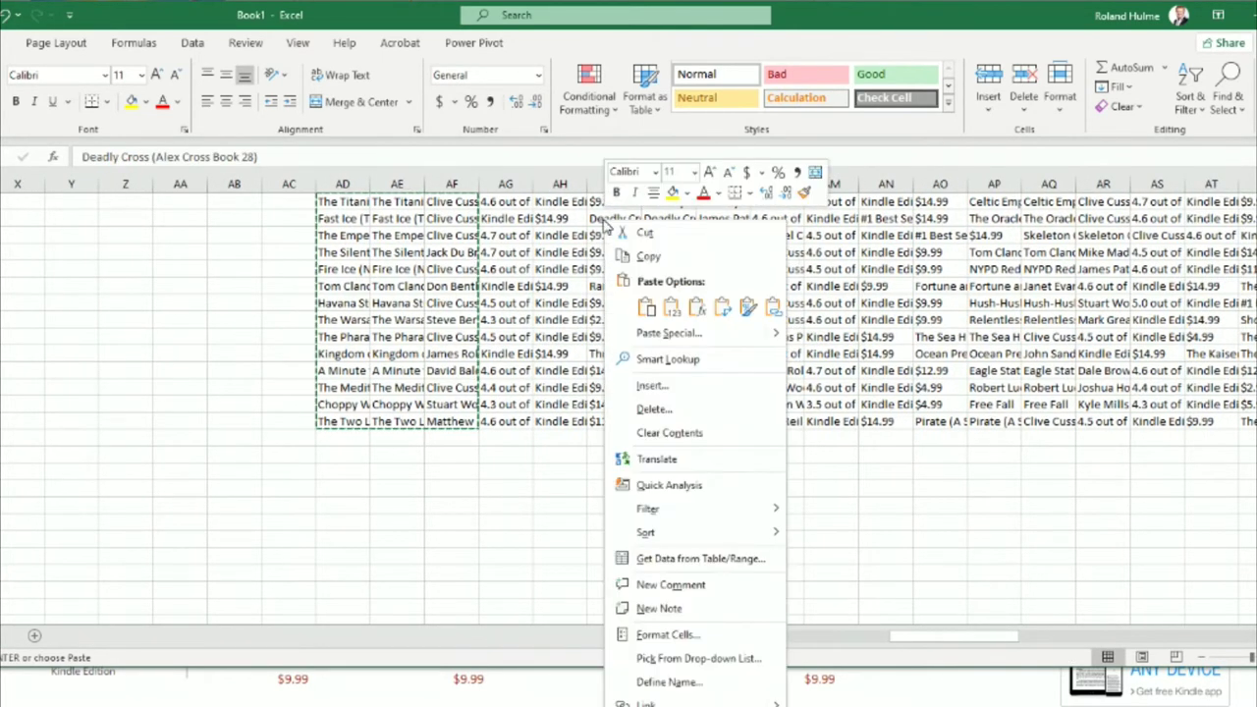
pyautogui.click(698, 387)
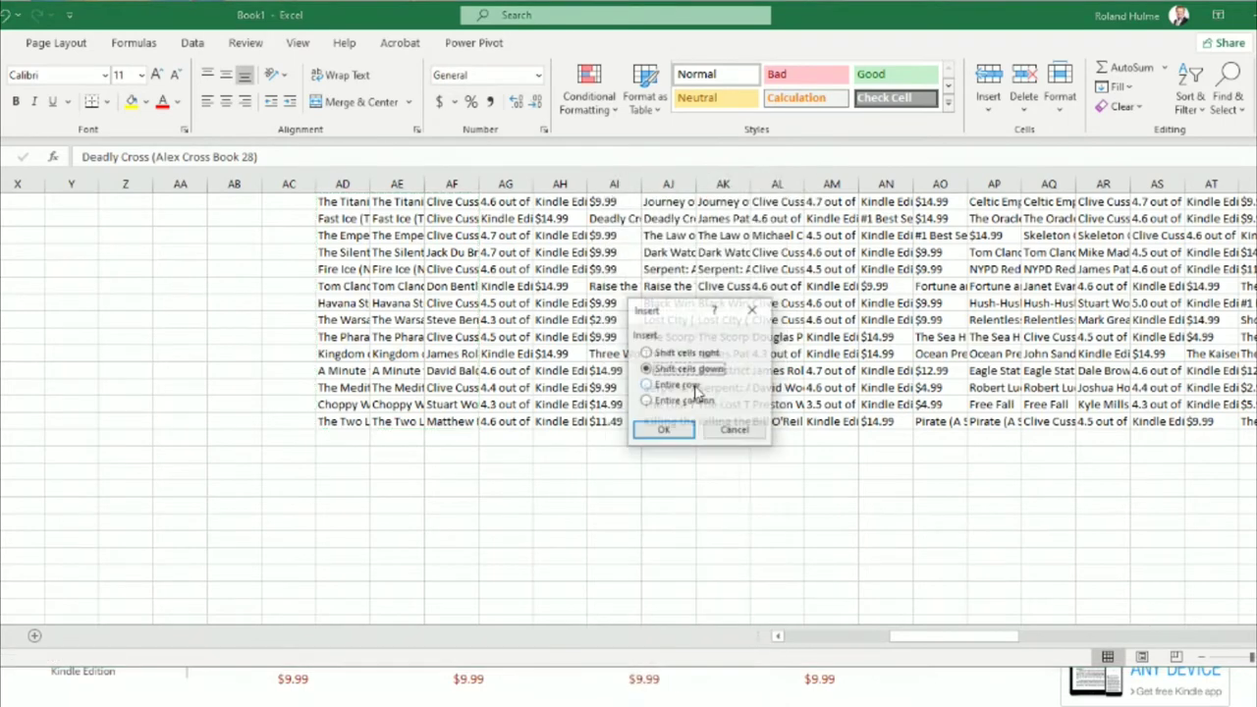
pyautogui.click(663, 430)
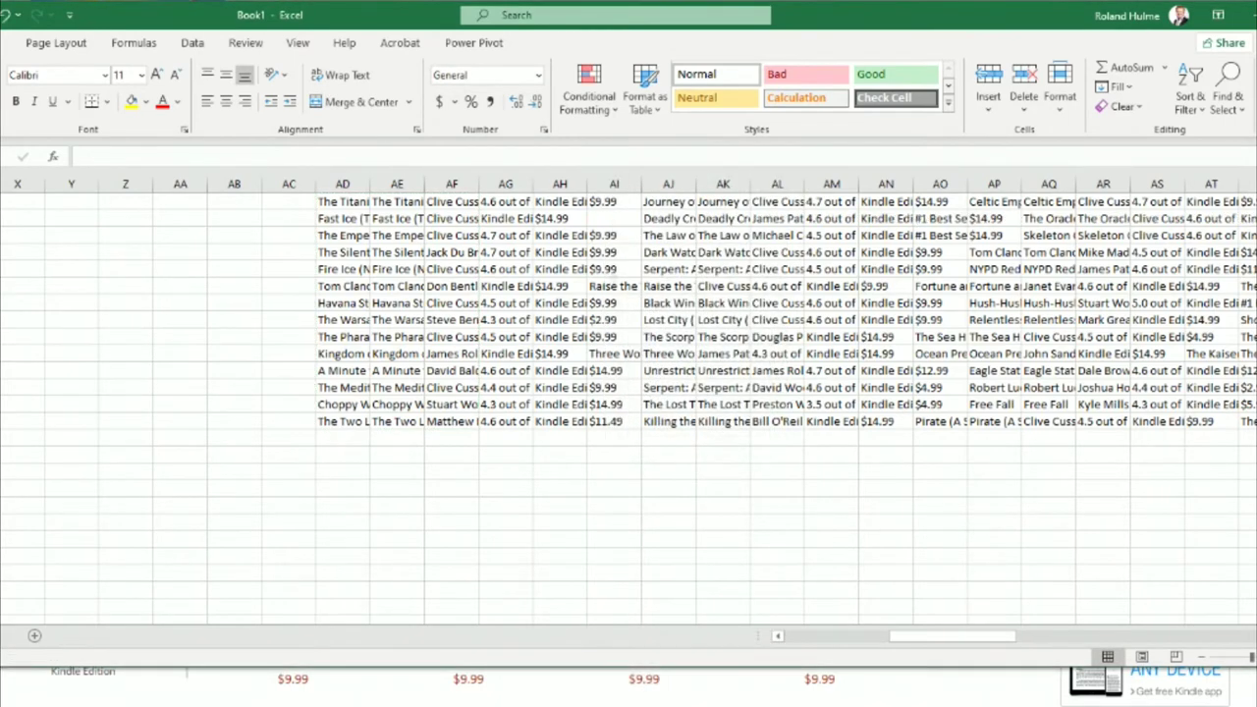
# Step: Insert a blank cell at AI6 before Raise the Titanic!, shifting the row's cells right
pyautogui.rightClick(614, 284)
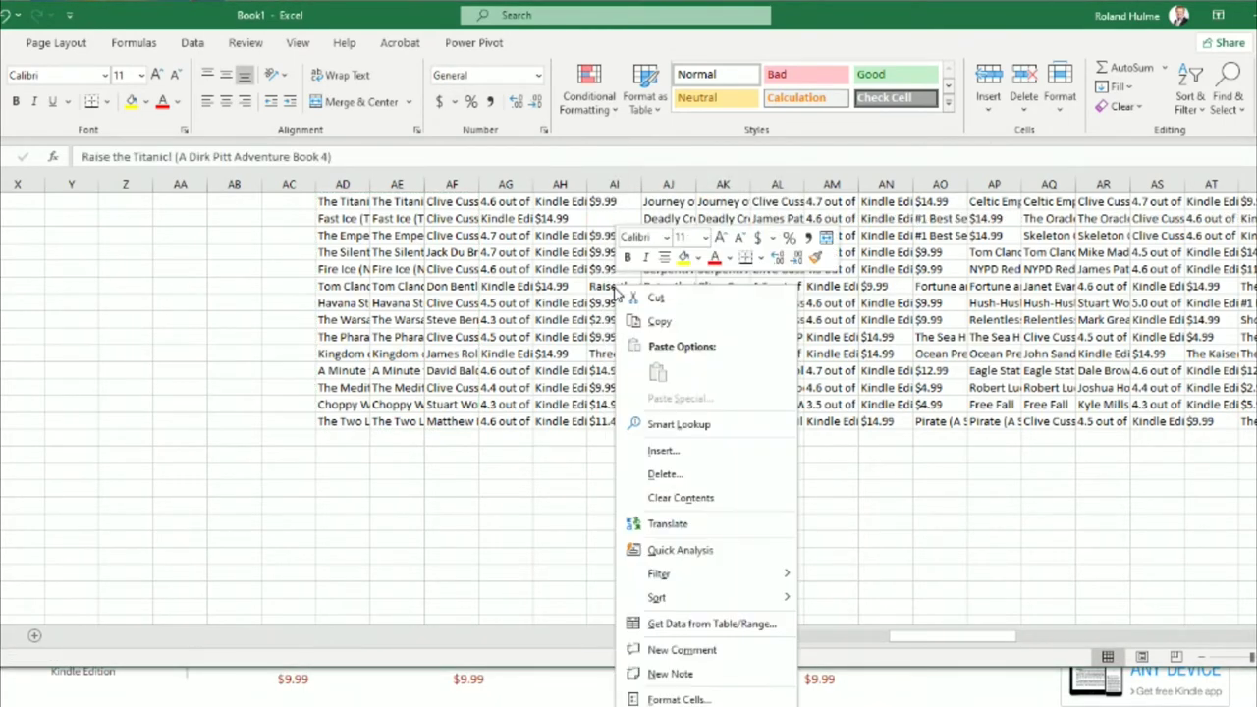
pyautogui.click(691, 448)
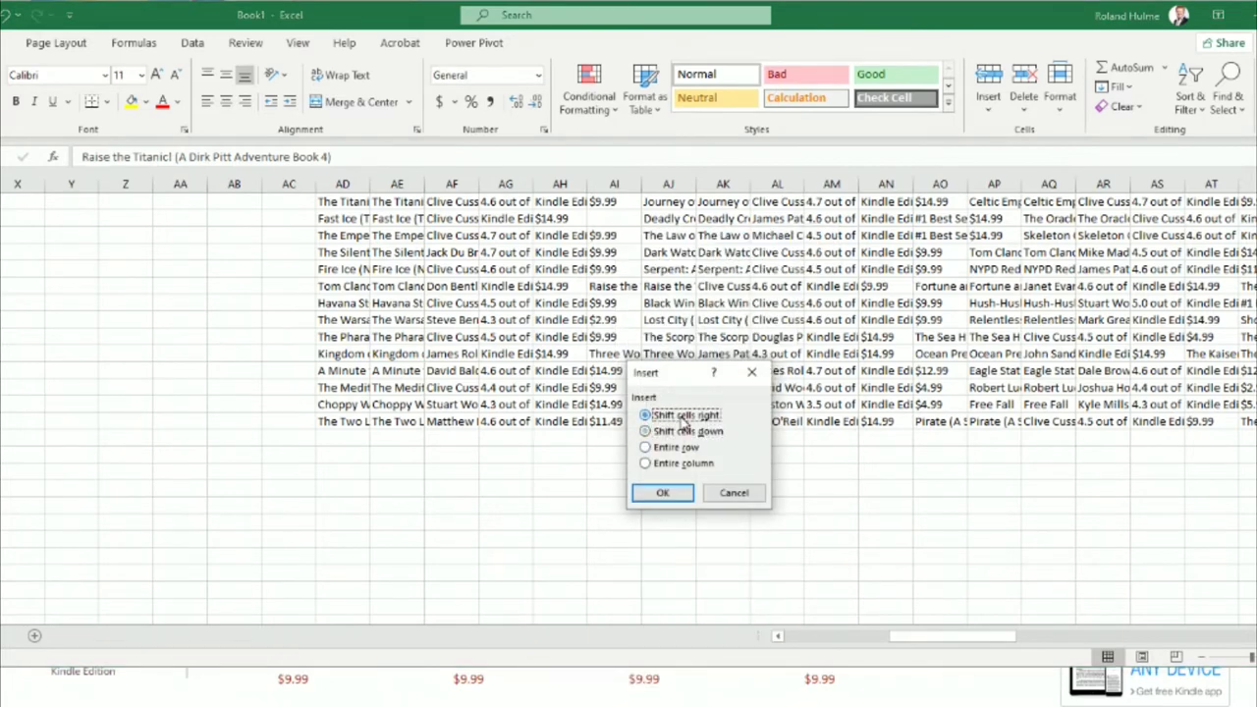
pyautogui.click(663, 493)
# Step: Insert a blank cell at AI10 before Three Women Disappear, shifting the row's cells right
pyautogui.rightClick(618, 355)
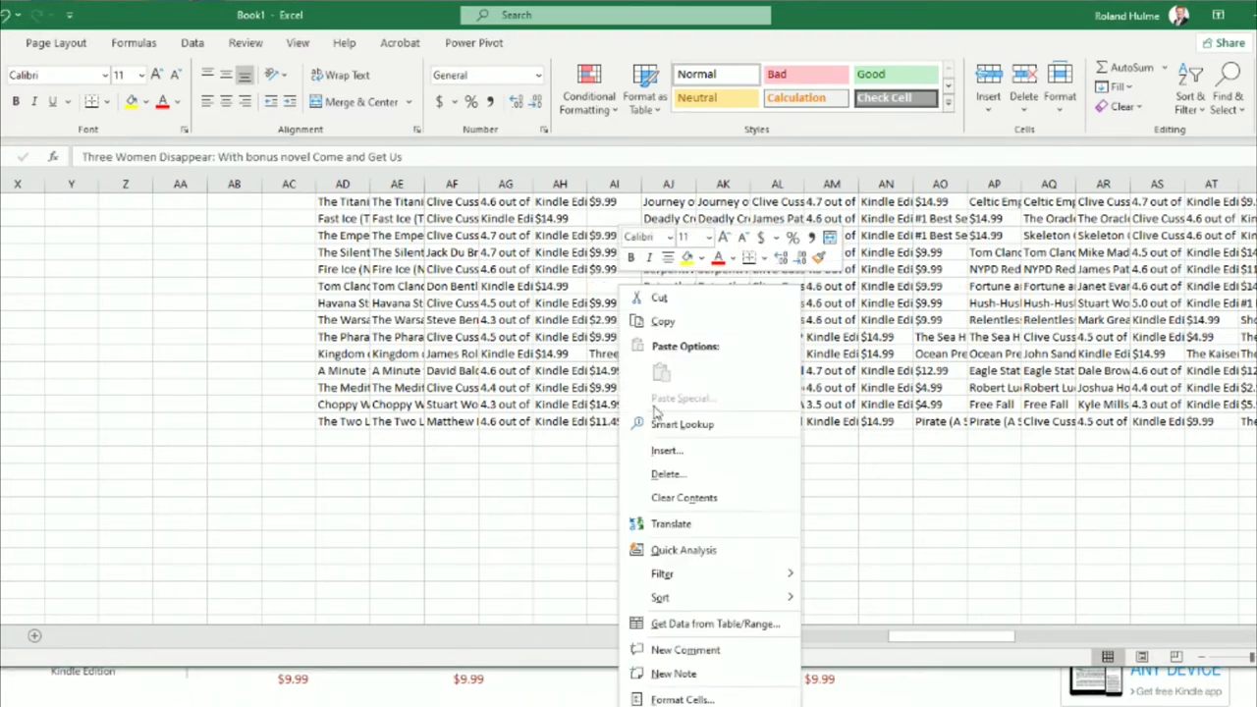
pyautogui.click(668, 450)
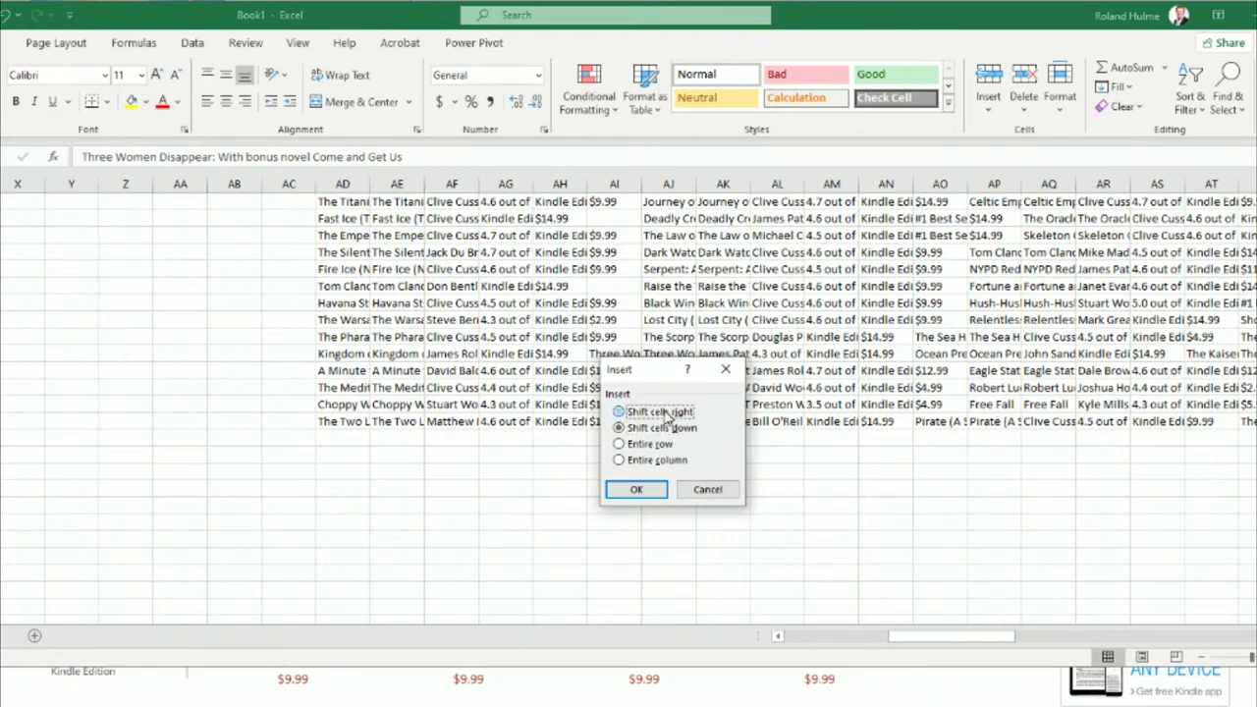
pyautogui.click(636, 490)
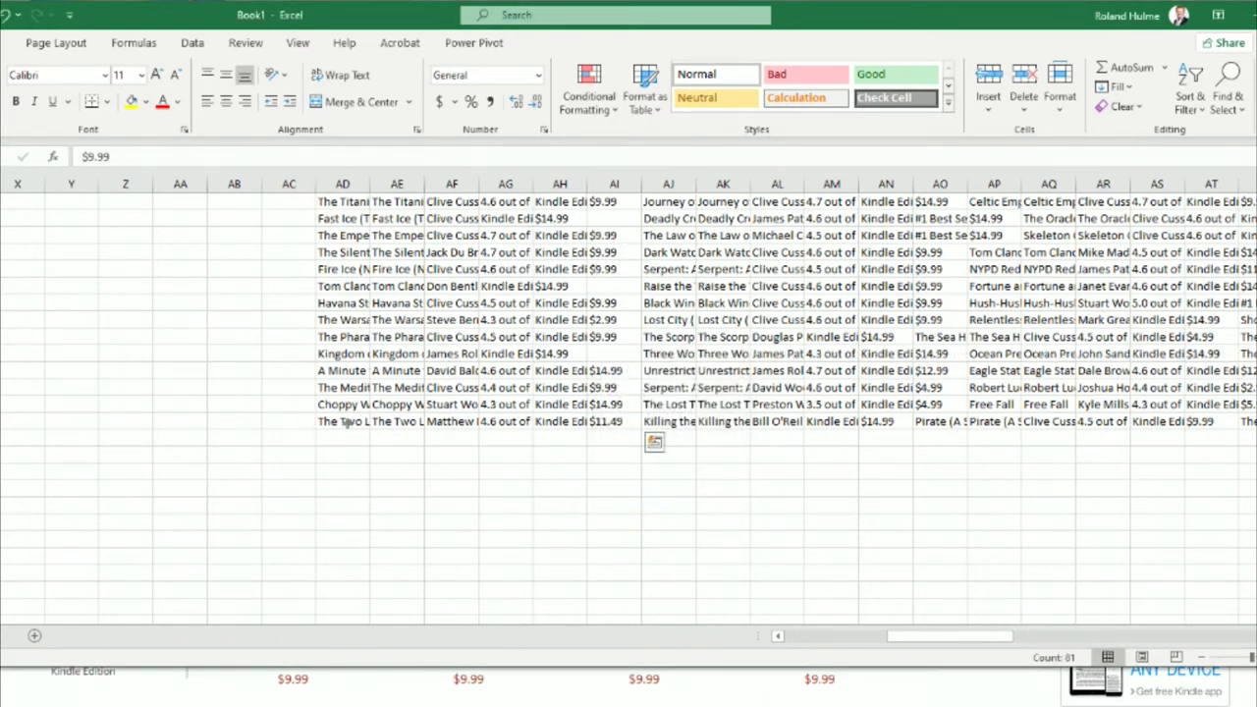
# Step: Clear AD1:AI14, and copy the titles and authors in AJ1:AL14 to cell L56 below The Two Lost Mountains
pyautogui.press('Delete')
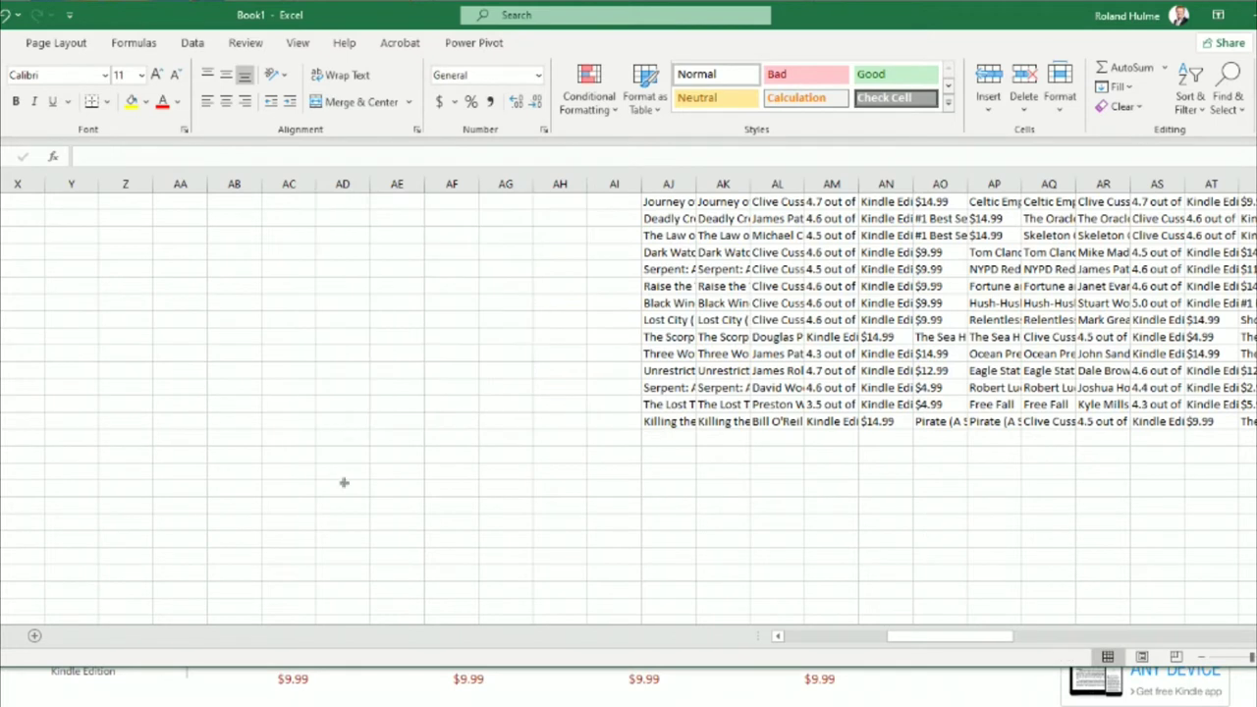
pyautogui.click(660, 202)
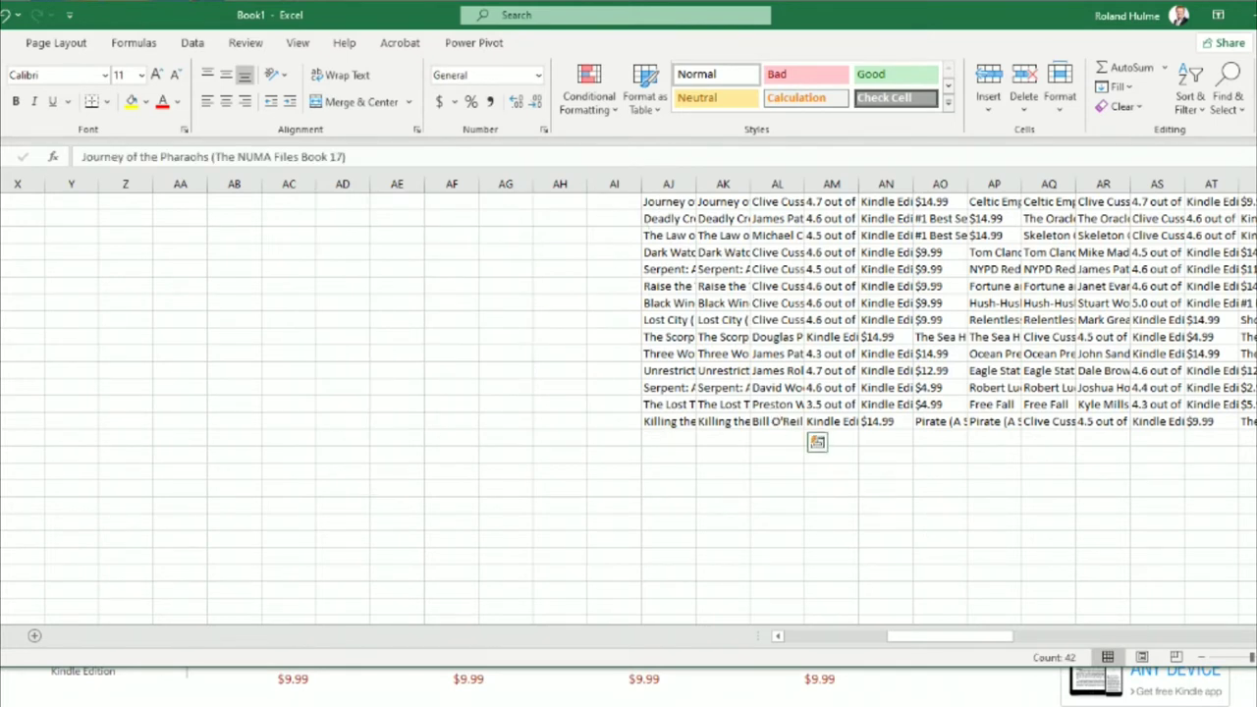
pyautogui.hotkey('ctrl', 'c')
pyautogui.moveTo(945, 640); pyautogui.dragTo(886, 644)
pyautogui.scroll(-13, 251, 402)
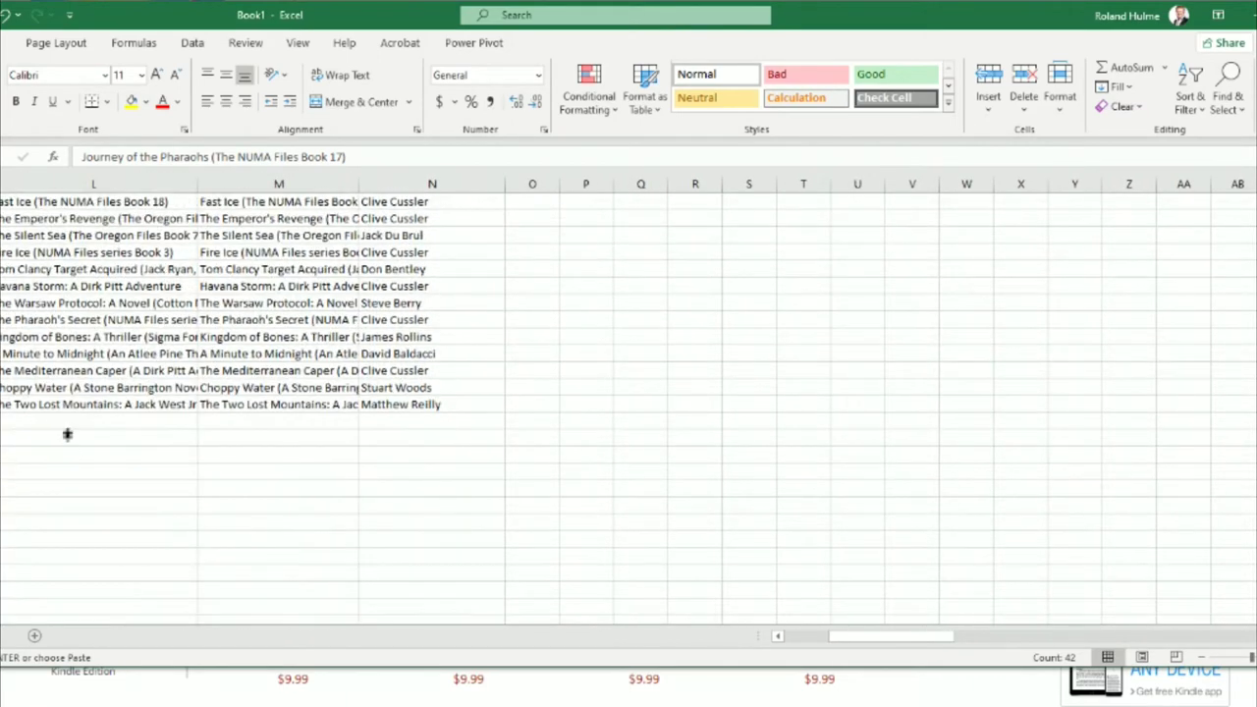
pyautogui.click(62, 421)
pyautogui.hotkey('ctrl', 'v')
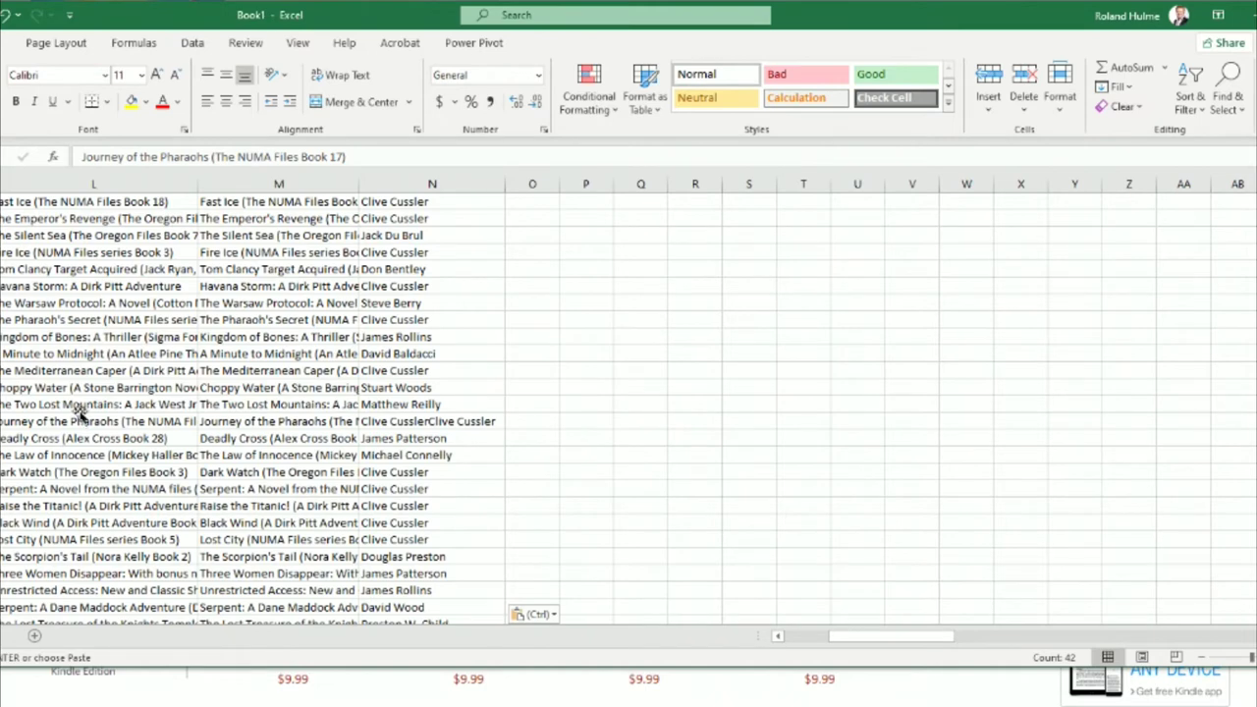
# Step: Clear the contents of AJ1:AN14, covering the copied book block and its ratings and formats
pyautogui.scroll(10, 79, 412)
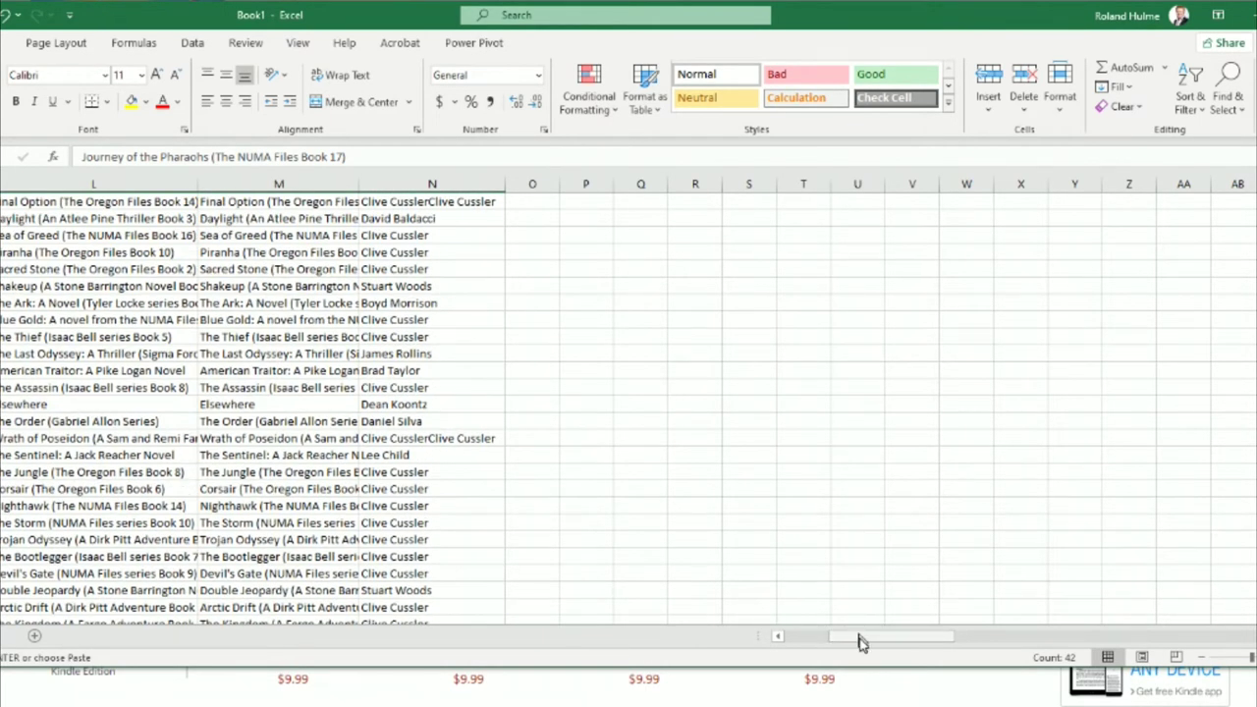
pyautogui.moveTo(860, 642); pyautogui.dragTo(929, 664)
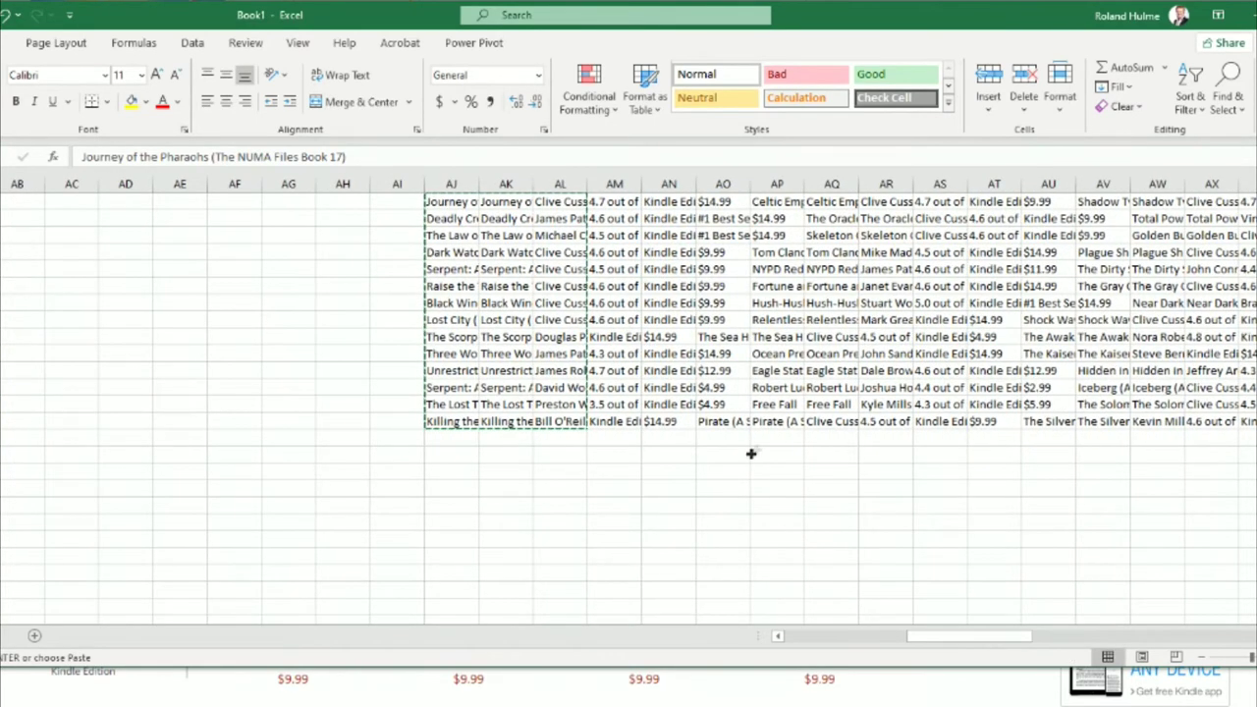
pyautogui.hotkey('ctrl', 'v')
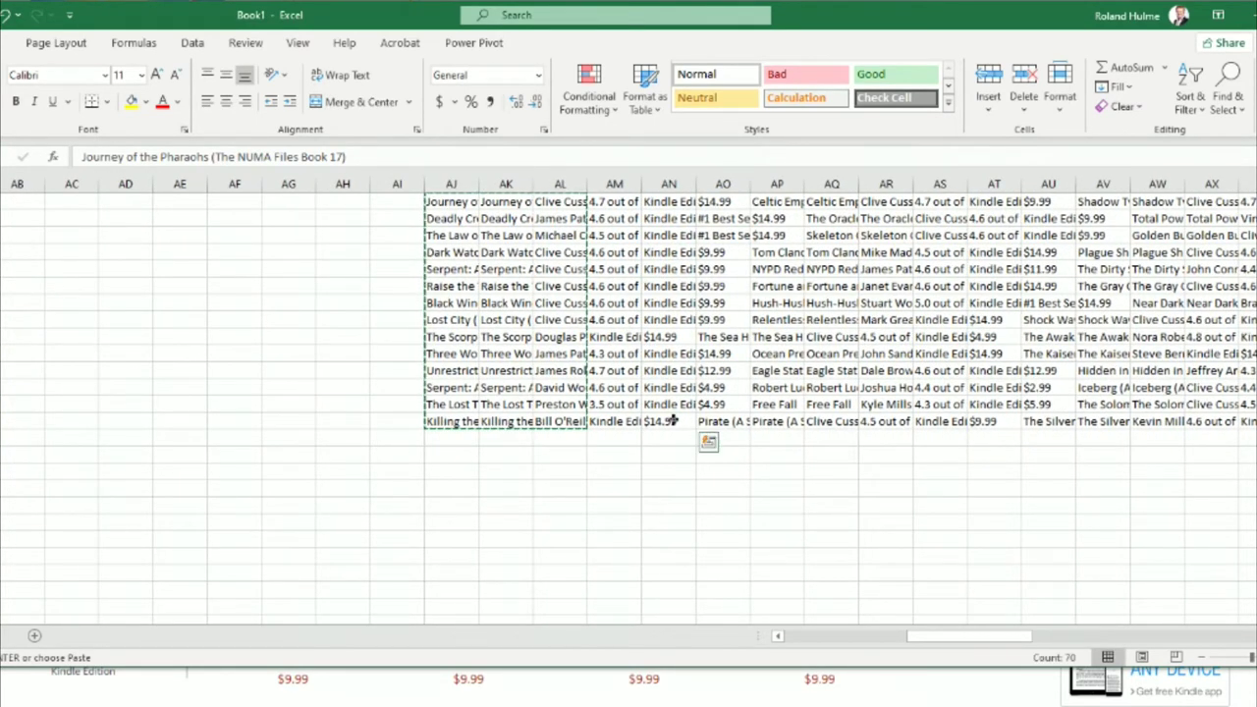
pyautogui.press('Delete')
# Step: Insert a blank cell at AO9 before The Sea Hunters II, shifting the row's cells right
pyautogui.rightClick(710, 337)
pyautogui.click(710, 337)
pyautogui.rightClick(712, 340)
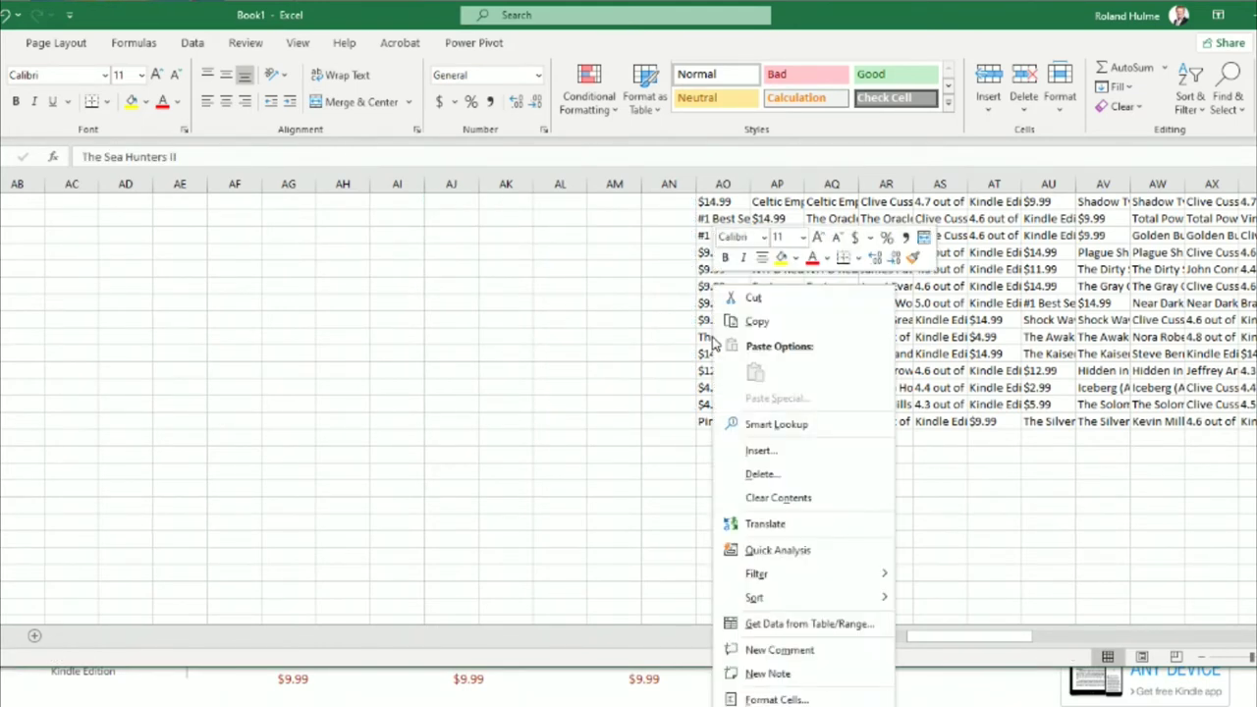
pyautogui.click(786, 449)
pyautogui.click(778, 412)
pyautogui.click(753, 490)
# Step: Insert a blank cell at AO14 before Pirate, shifting the row's cells right
pyautogui.click(728, 421)
pyautogui.rightClick(728, 421)
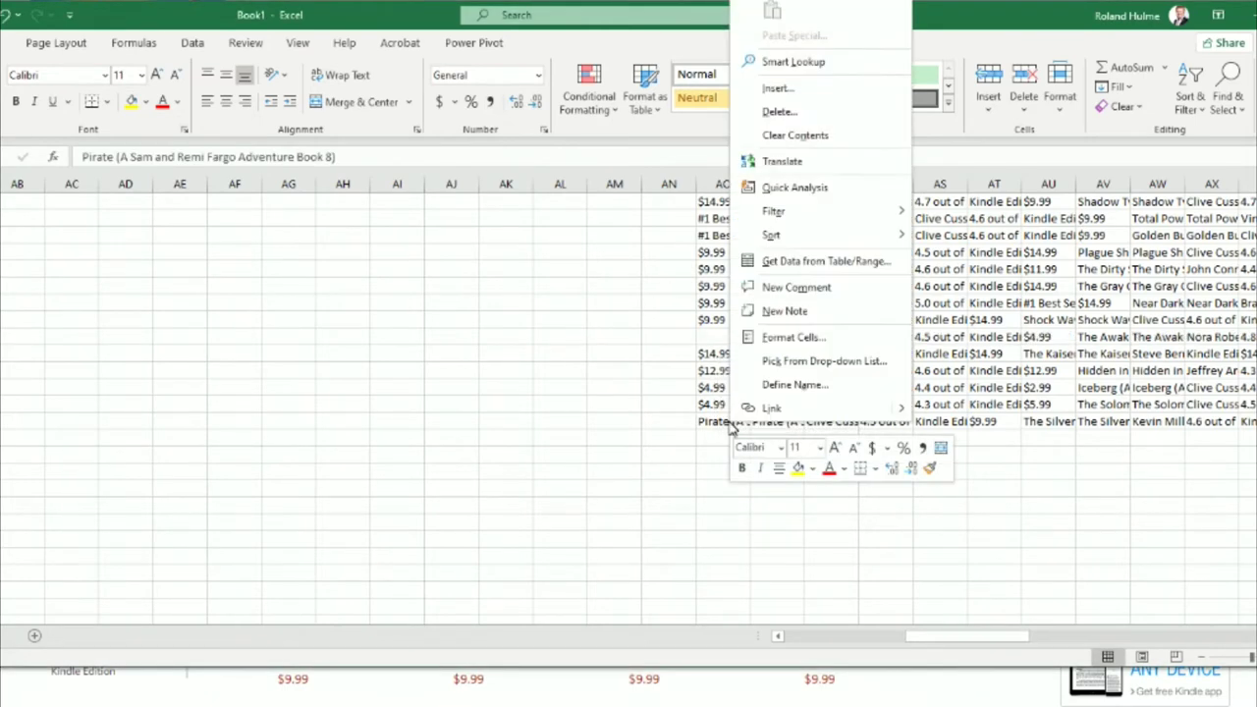
pyautogui.click(825, 90)
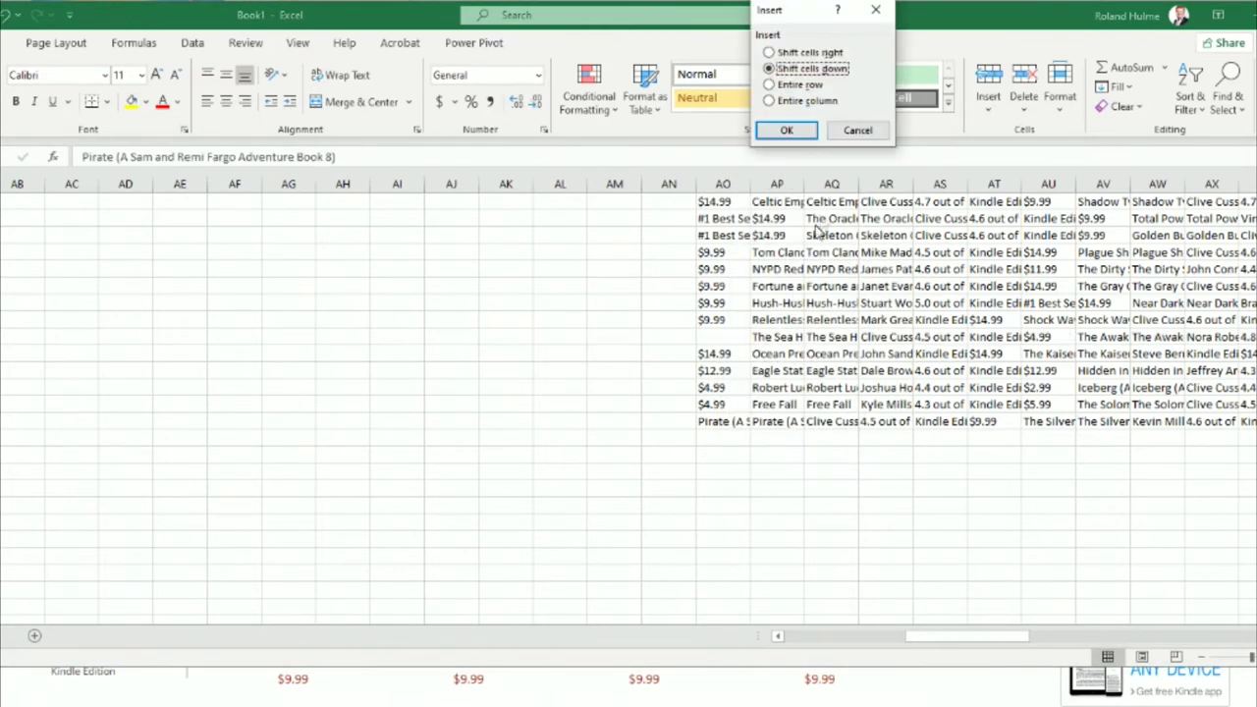
pyautogui.click(787, 131)
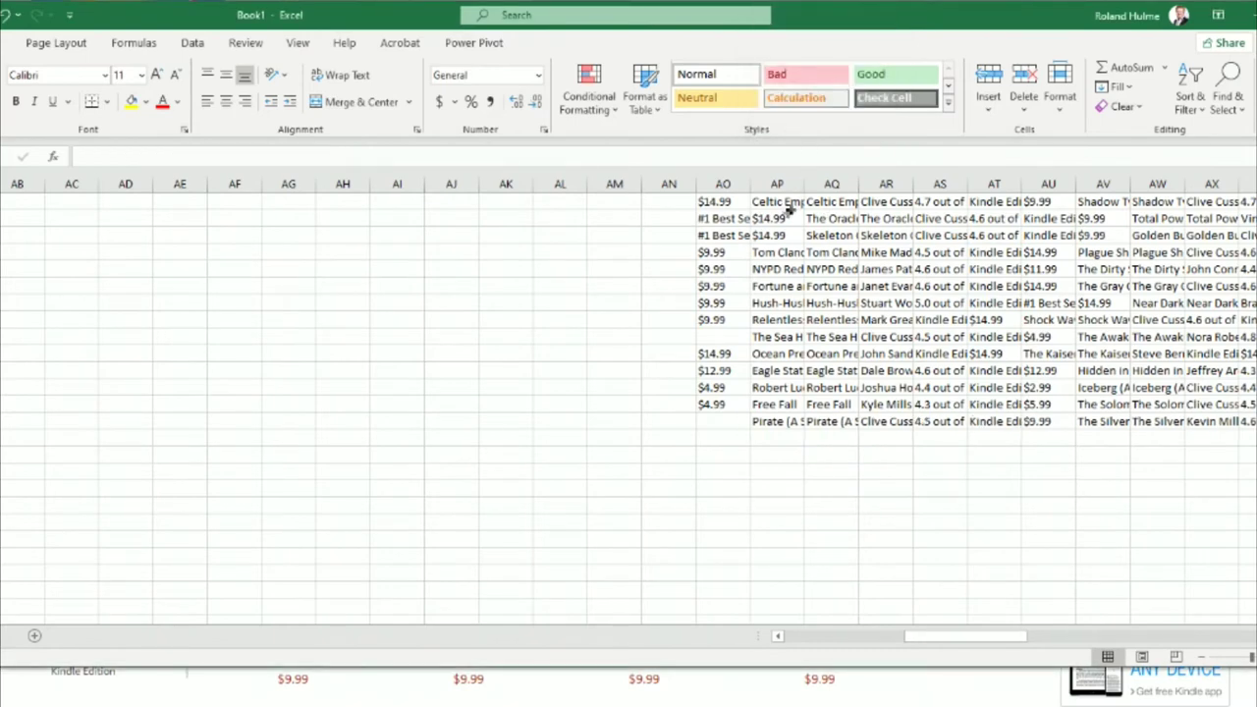
# Step: Delete the two $14.99 cells AP2:AP3 before The Oracle and Skeleton Coast, shifting the rows' cells left
pyautogui.rightClick(780, 236)
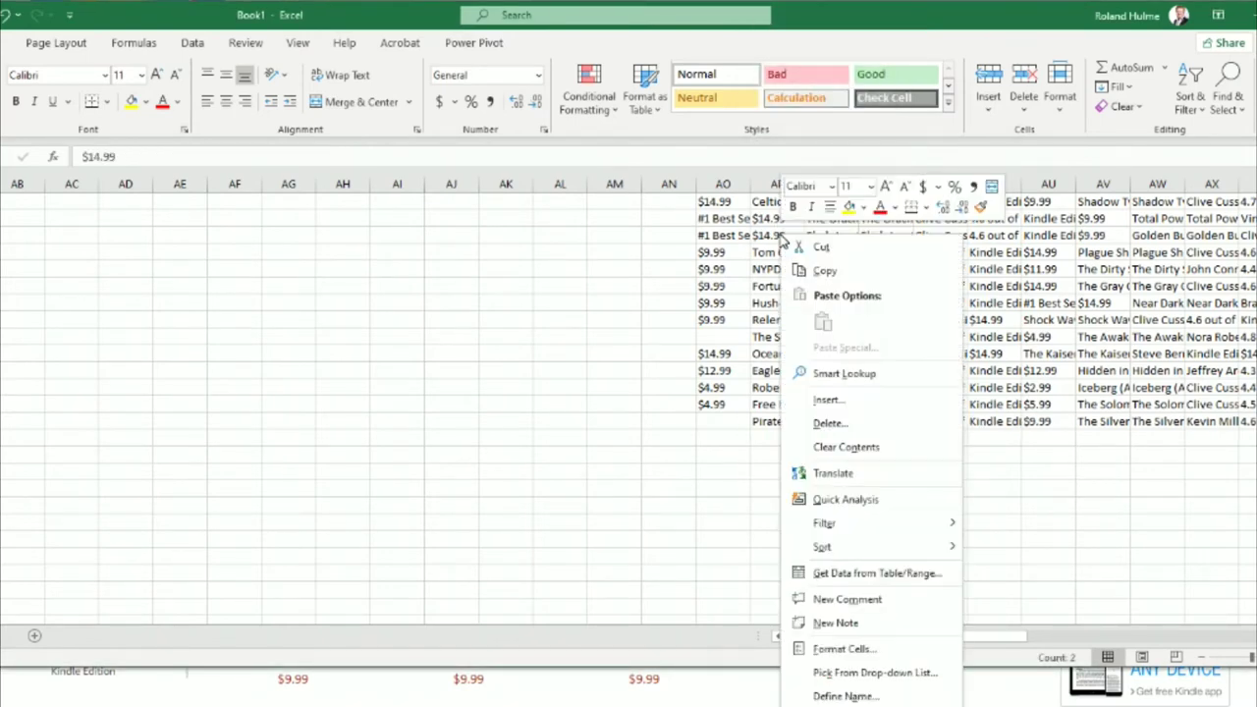
pyautogui.click(851, 424)
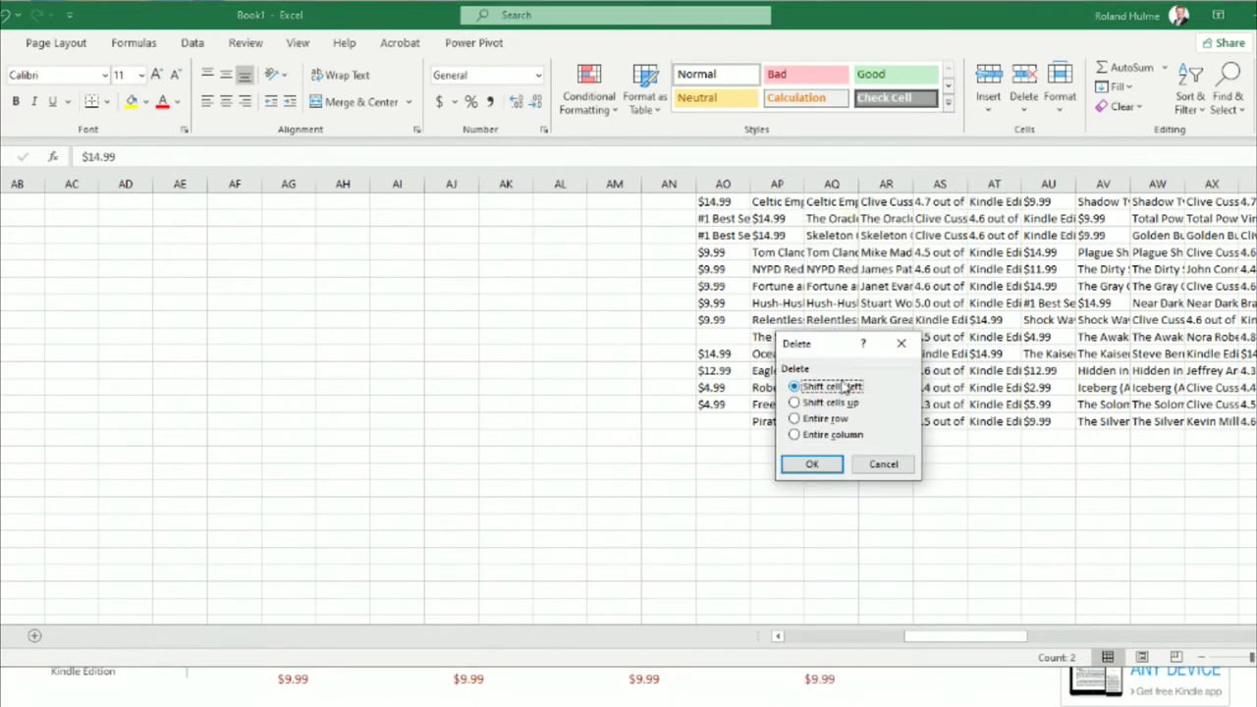
pyautogui.click(840, 464)
# Step: Copy the titles and authors in AP1:AR14 to the first empty row of column L, below Killing the Mob
pyautogui.click(786, 202)
pyautogui.hotkey('ctrl', 'c')
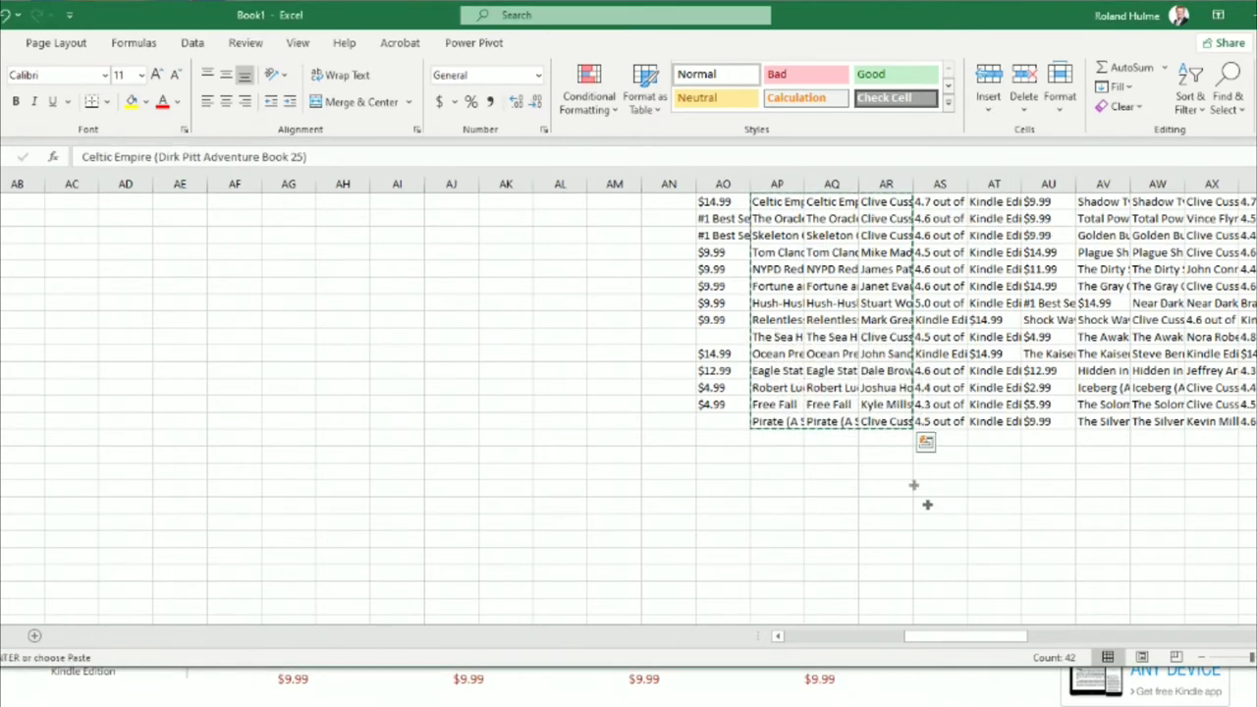
pyautogui.moveTo(988, 635); pyautogui.dragTo(866, 634)
pyautogui.scroll(-20, 477, 441)
pyautogui.click(475, 302)
pyautogui.hotkey('ctrl', 'v')
pyautogui.scroll(-15, 609, 339)
pyautogui.scroll(8, 609, 339)
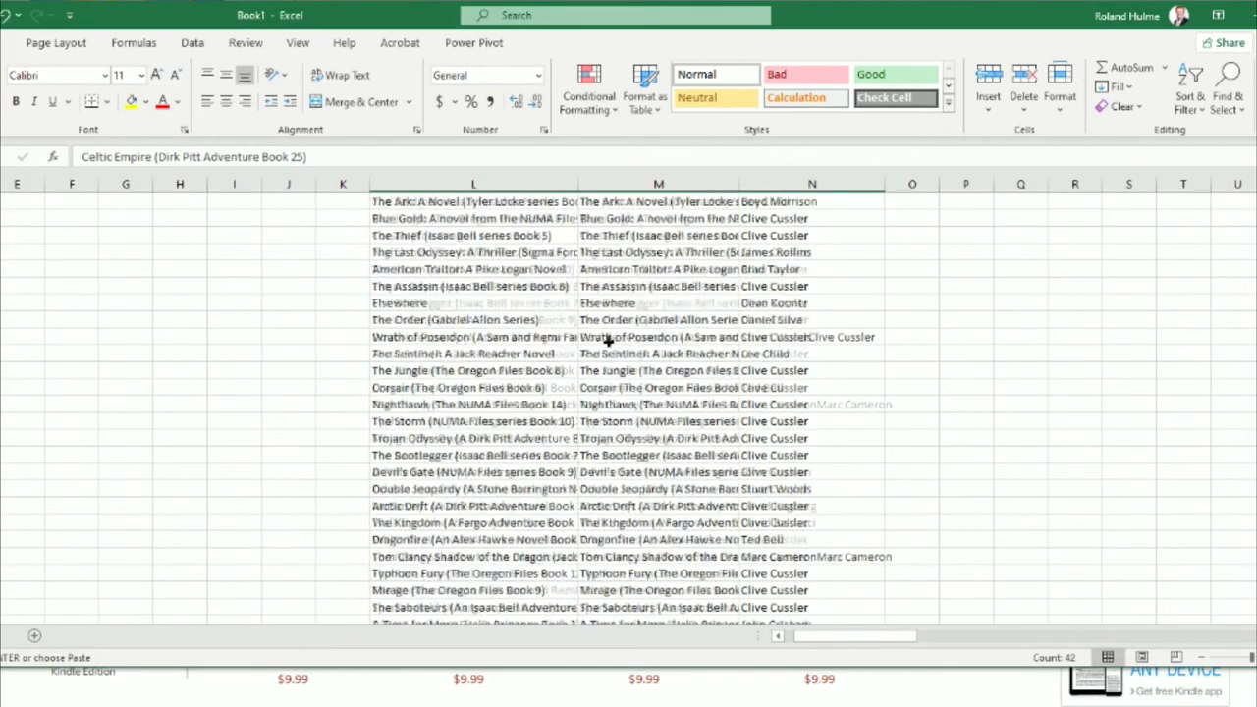
pyautogui.scroll(5, 609, 339)
# Step: Clear the contents of AO1:AT14, covering the prices, the copied book block and its ratings and formats
pyautogui.moveTo(881, 636); pyautogui.dragTo(1019, 609)
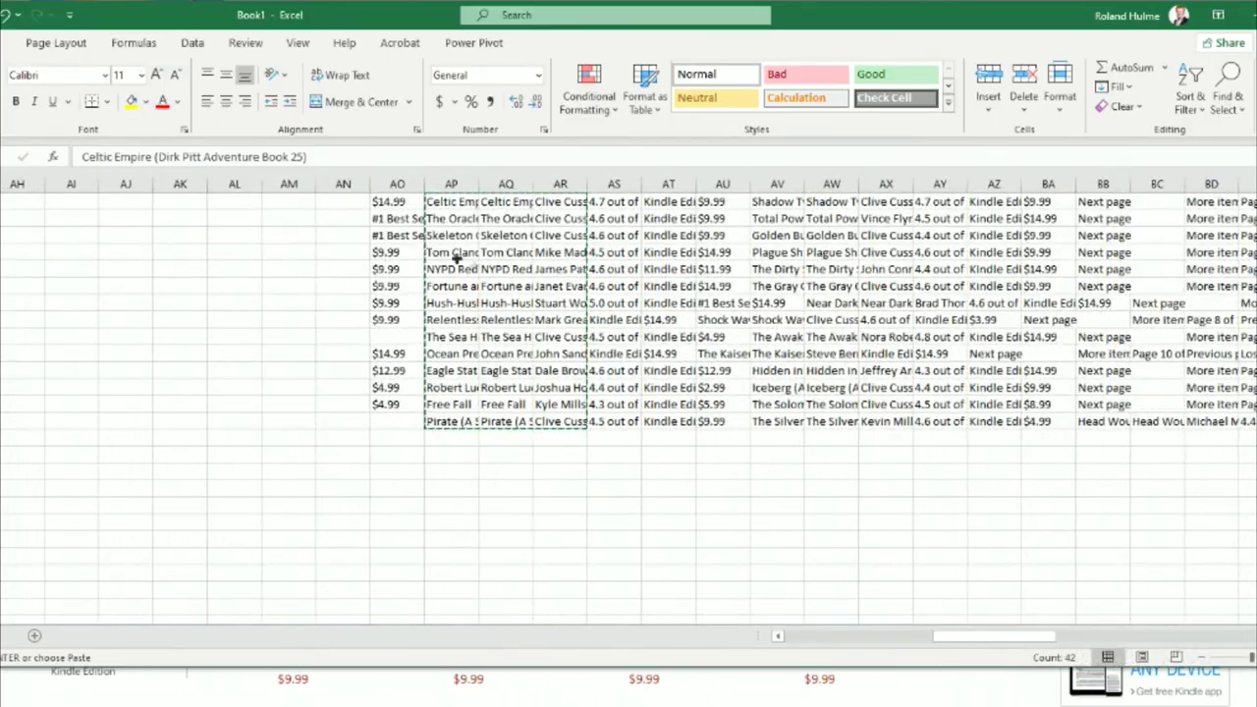
pyautogui.click(398, 198)
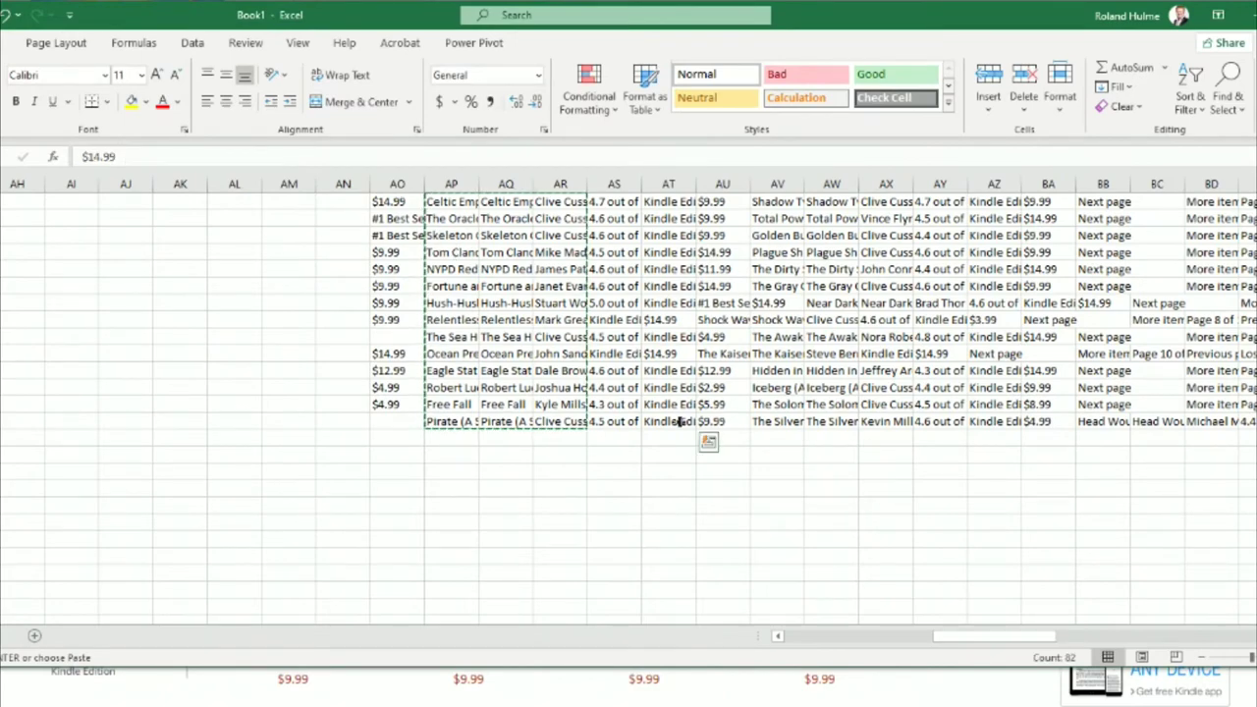
pyautogui.press('Delete')
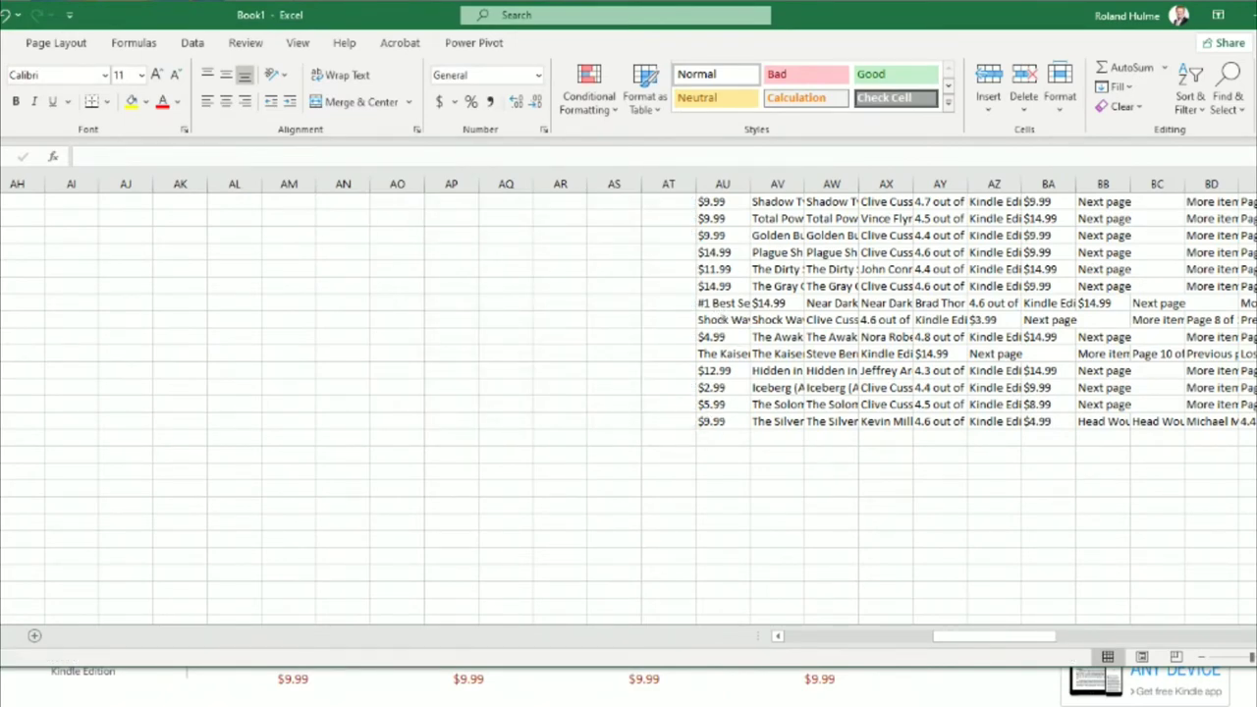
pyautogui.rightClick(735, 319)
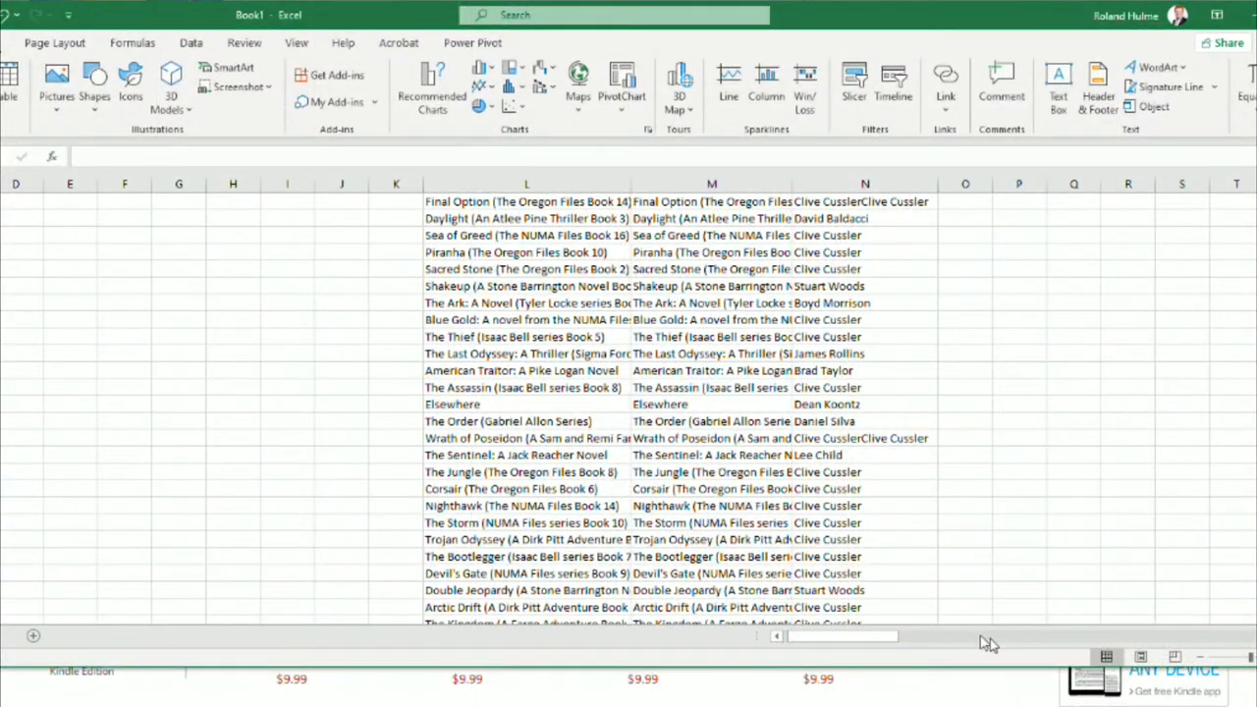
# Step: Copy all the author names in column N to column L, directly below The Halls of Montezuma
pyautogui.moveTo(896, 645)
pyautogui.mouseDown()
pyautogui.moveTo(1205, 645)
pyautogui.moveTo(1102, 671)
pyautogui.moveTo(882, 634)
pyautogui.mouseUp()
pyautogui.click(536, 318)
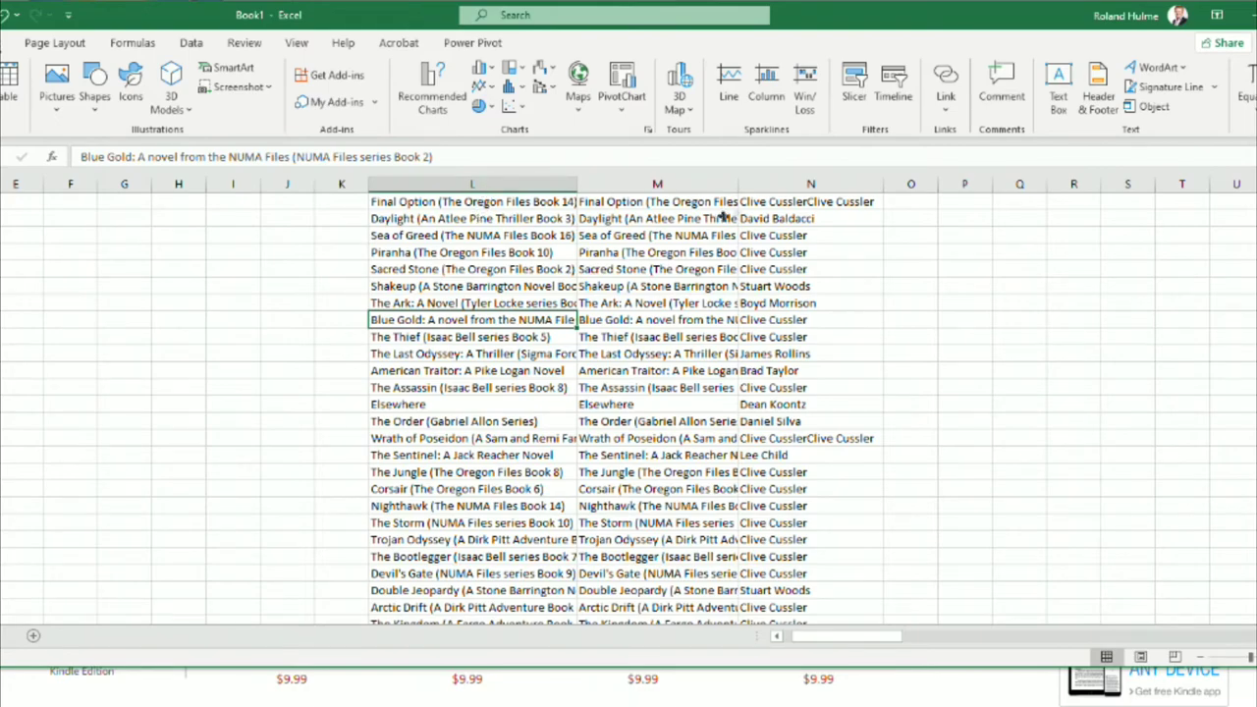
pyautogui.click(771, 201)
pyautogui.scroll(-20, 786, 464)
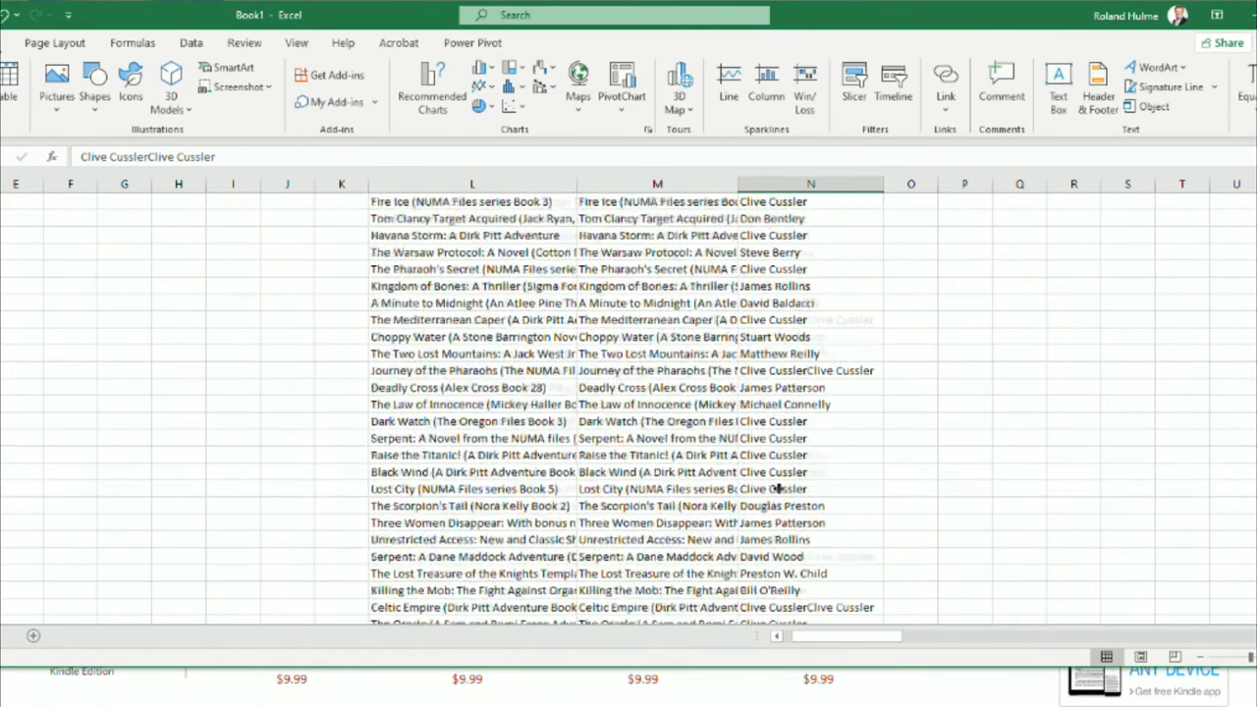
pyautogui.scroll(-20, 778, 488)
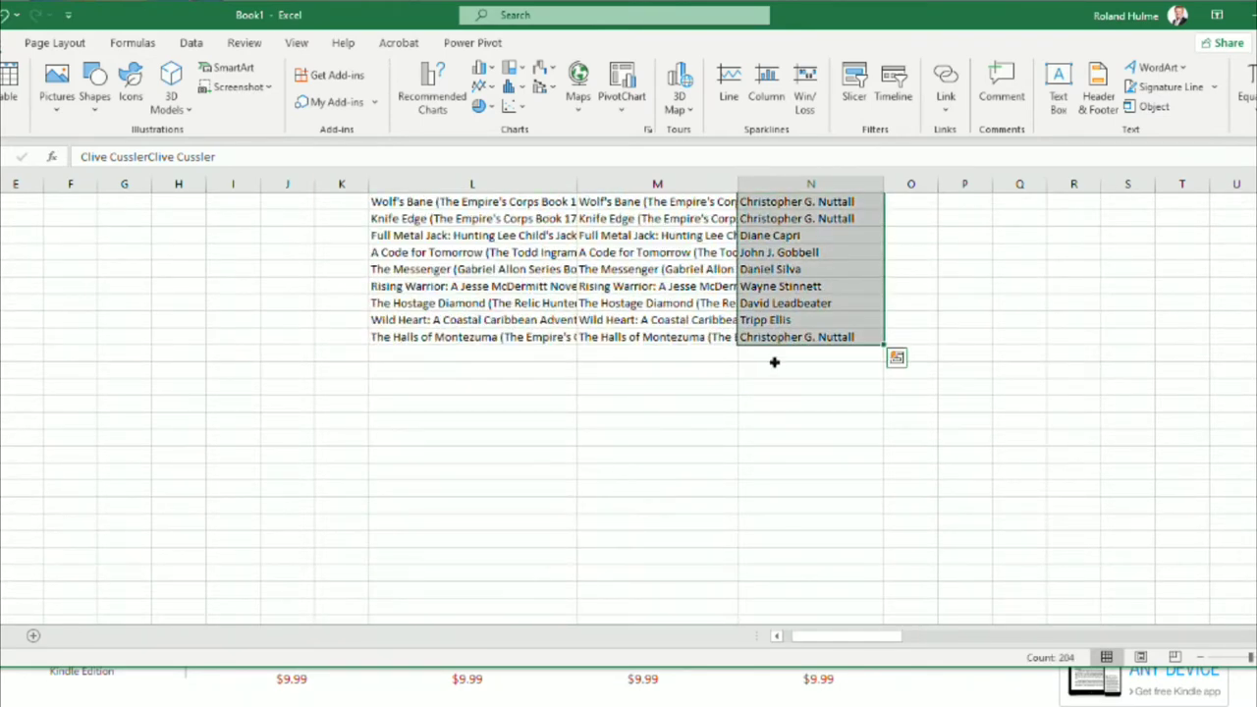
pyautogui.hotkey('ctrl', 'c')
pyautogui.click(467, 357)
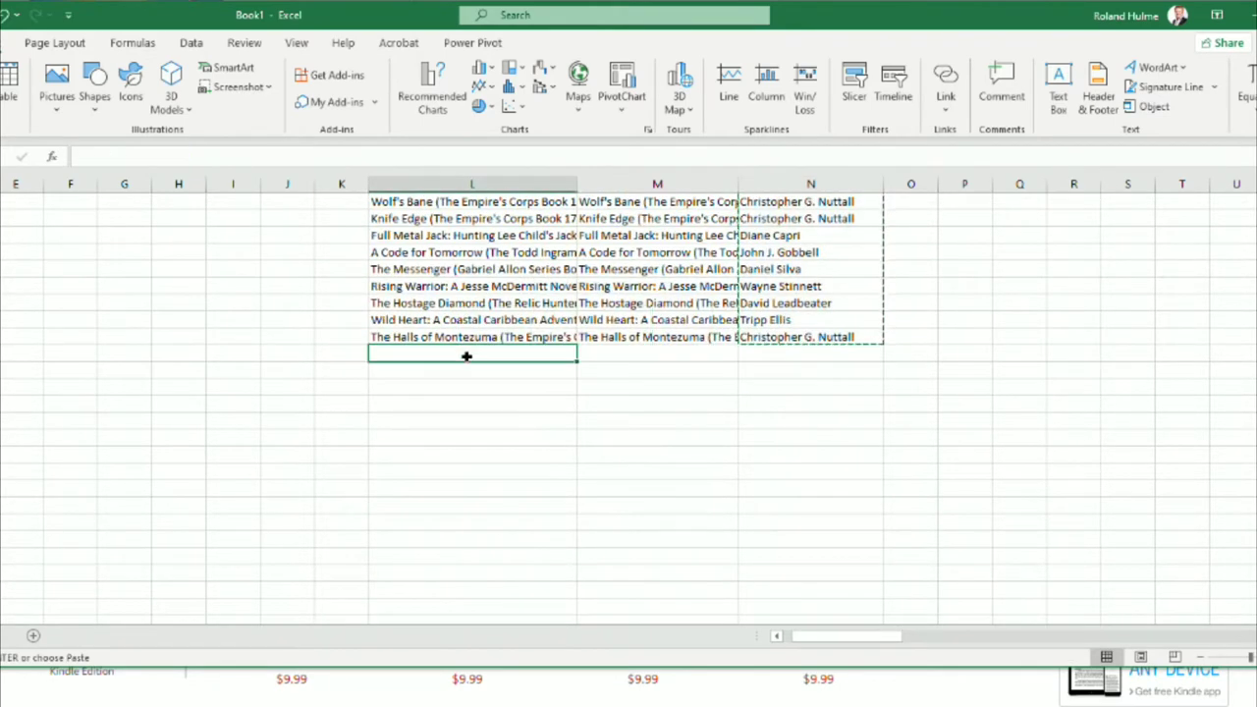
pyautogui.hotkey('ctrl', 'v')
# Step: Copy all the book titles in column M to column L, directly below the last author name
pyautogui.click(601, 337)
pyautogui.scroll(20, 625, 336)
pyautogui.scroll(20, 626, 336)
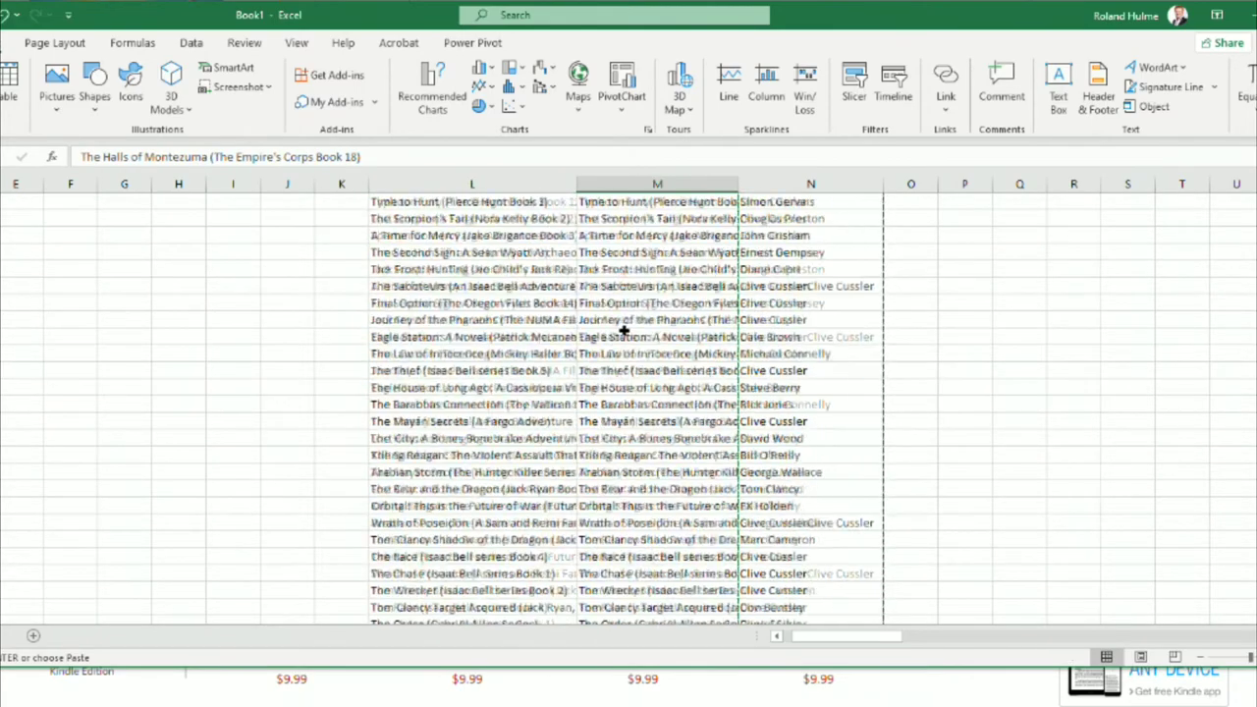
pyautogui.scroll(1, 626, 326)
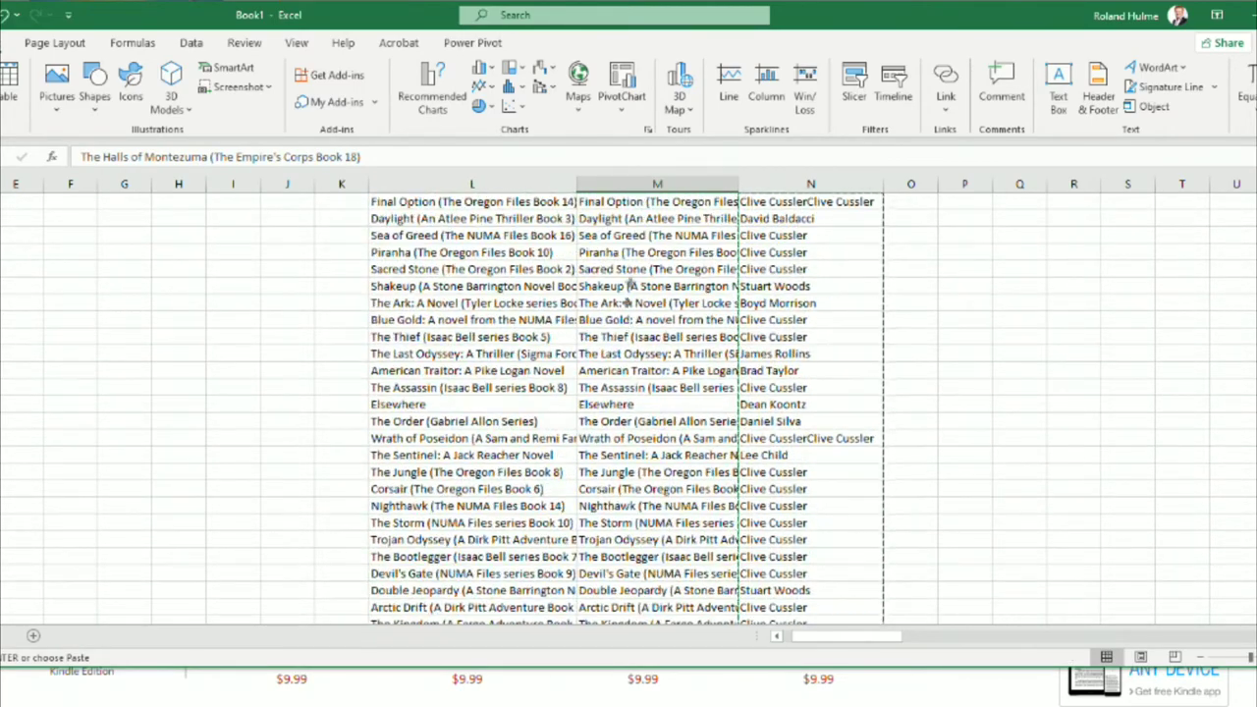
pyautogui.keyDown('shift'); pyautogui.click(640, 202); pyautogui.keyUp('shift')
pyautogui.hotkey('ctrl', 'c')
pyautogui.scroll(-20, 433, 455)
pyautogui.scroll(-15, 433, 456)
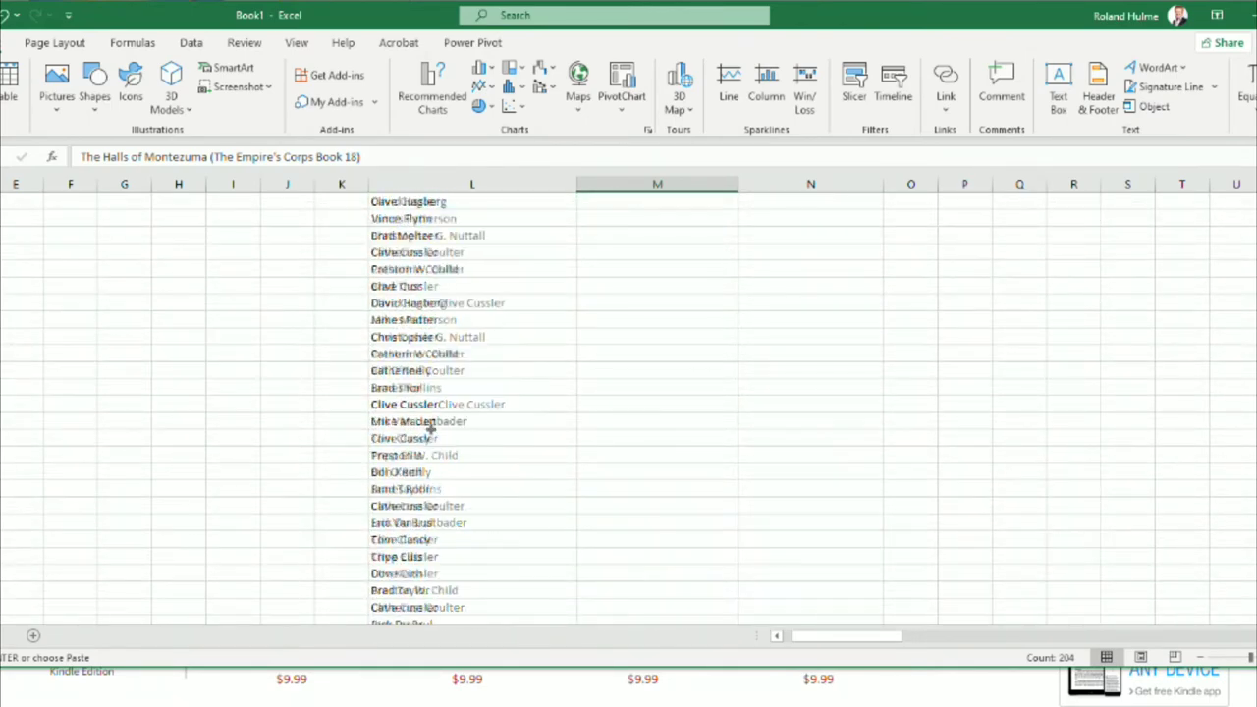
pyautogui.click(450, 404)
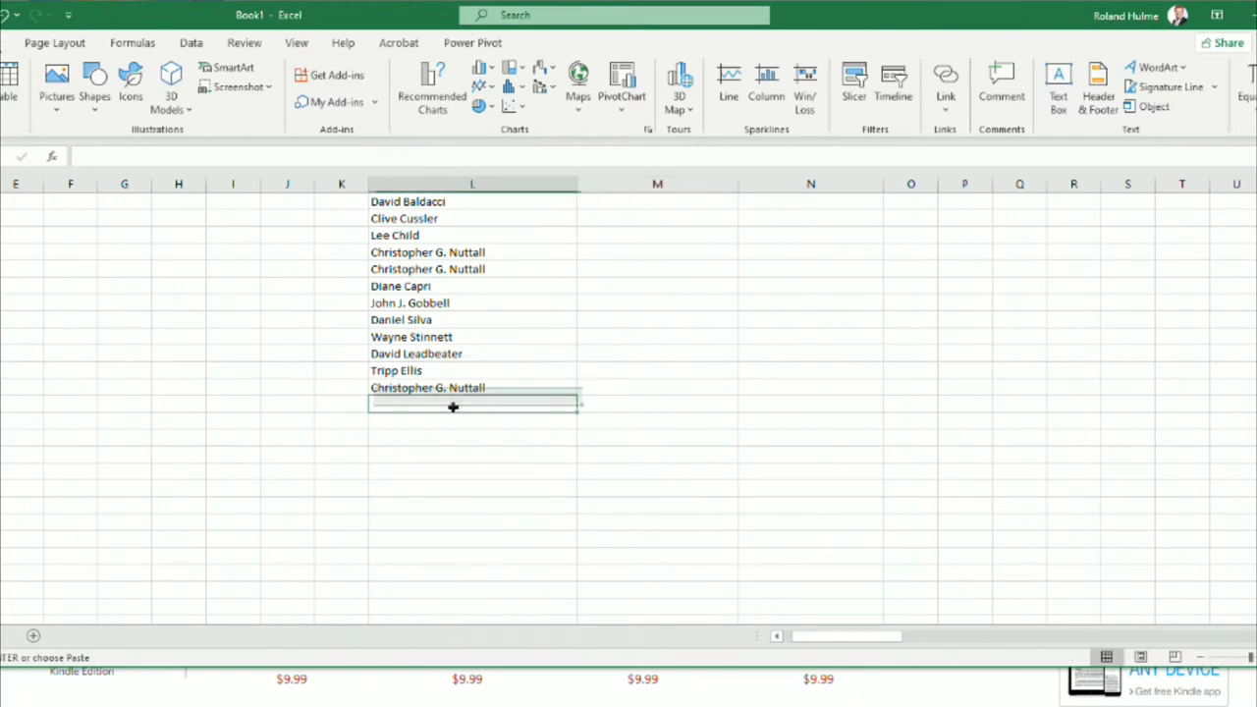
pyautogui.hotkey('ctrl', 'v')
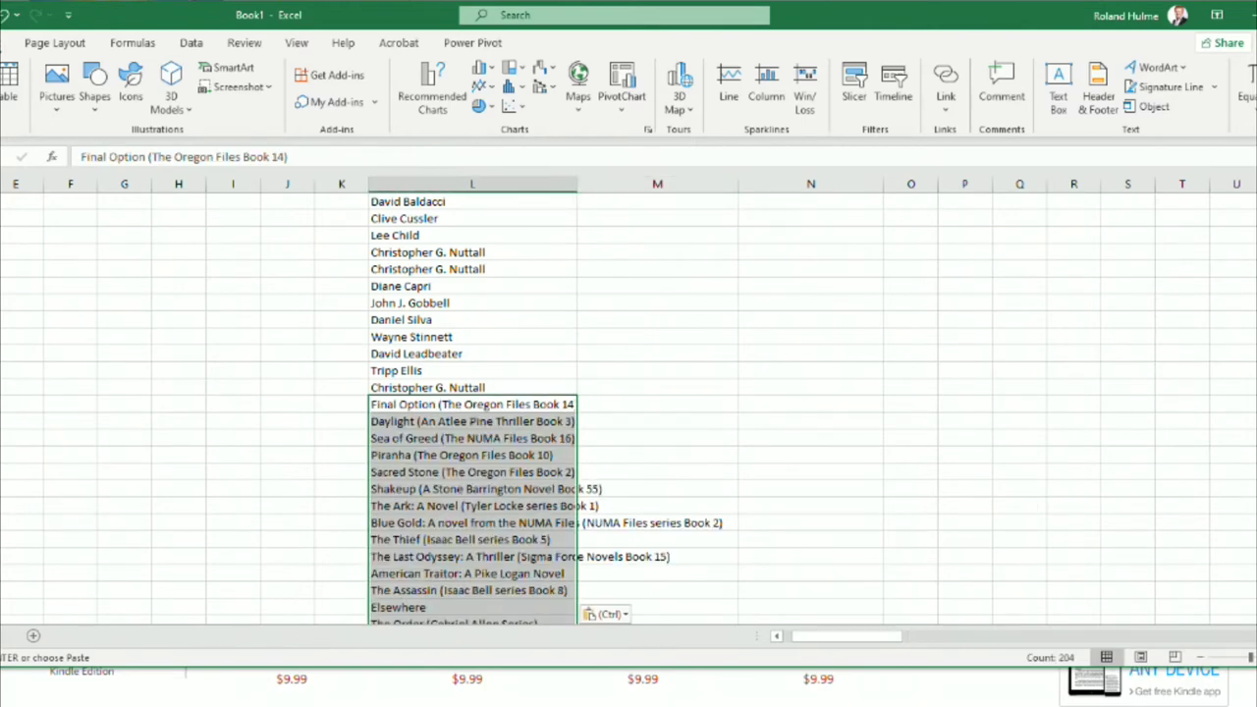
# Step: Clear the contents of columns M and N
pyautogui.scroll(20, 472, 408)
pyautogui.click(653, 184)
pyautogui.moveTo(653, 180); pyautogui.dragTo(809, 184)
pyautogui.press('Delete')
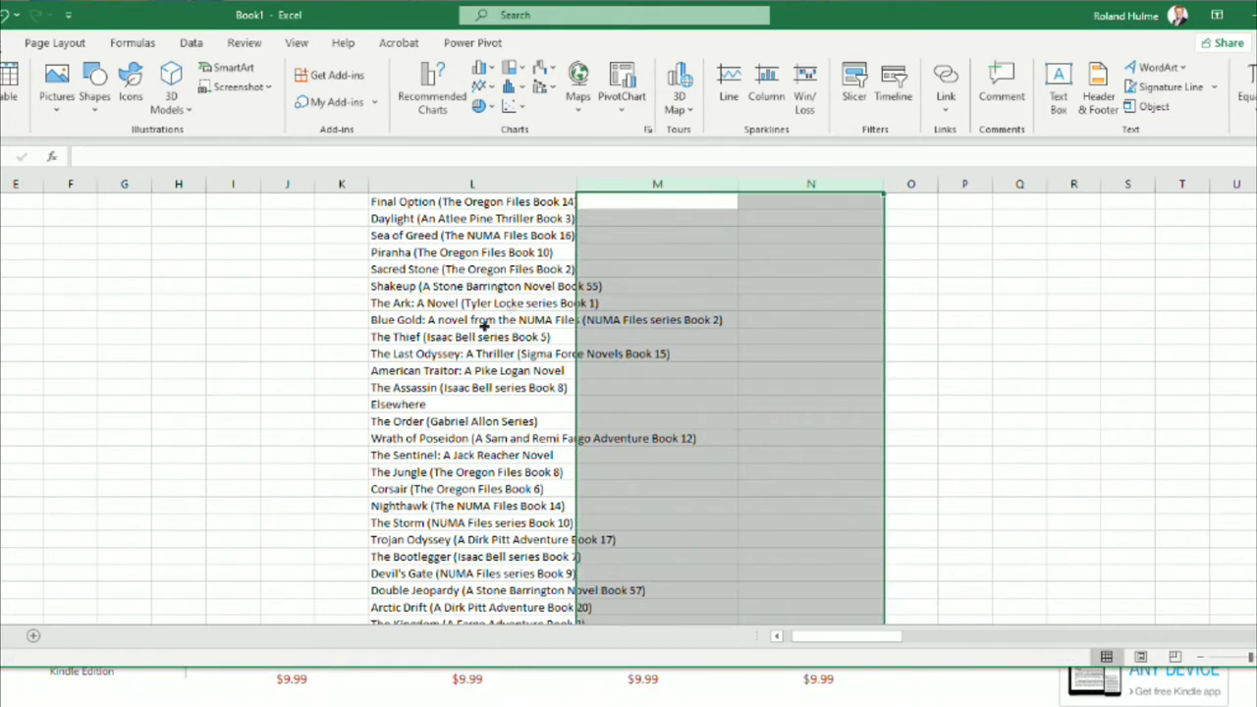
# Step: Examine the combined list of titles and authors in column L down to its last entry
pyautogui.click(483, 321)
pyautogui.scroll(-15, 437, 423)
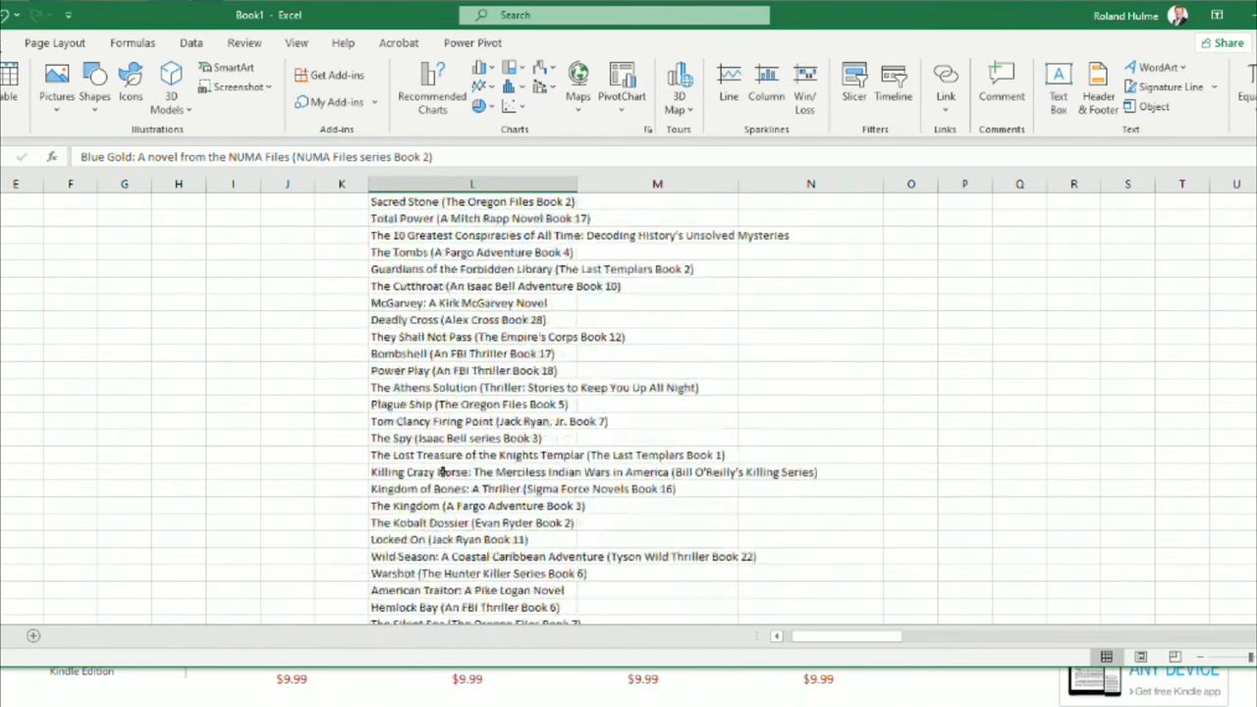
pyautogui.scroll(-20, 441, 471)
pyautogui.scroll(-20, 432, 455)
pyautogui.scroll(-15, 435, 454)
pyautogui.click(430, 438)
pyautogui.scroll(10, 431, 432)
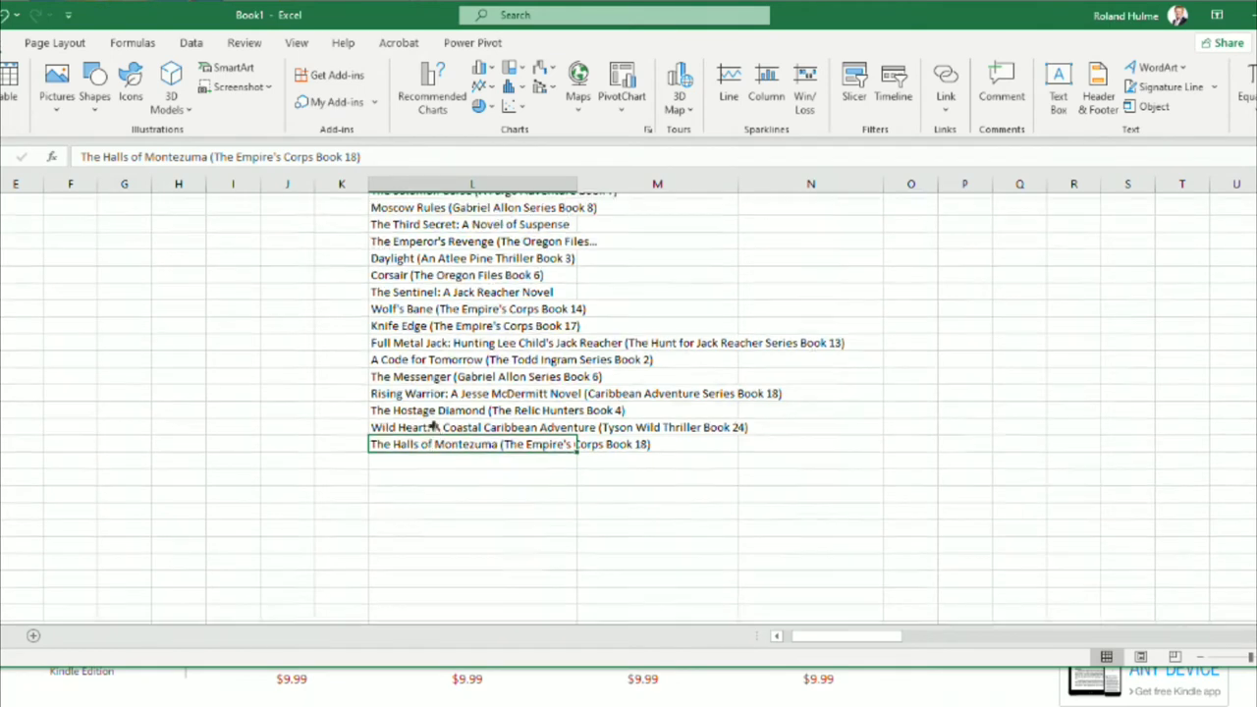
pyautogui.scroll(10, 472, 407)
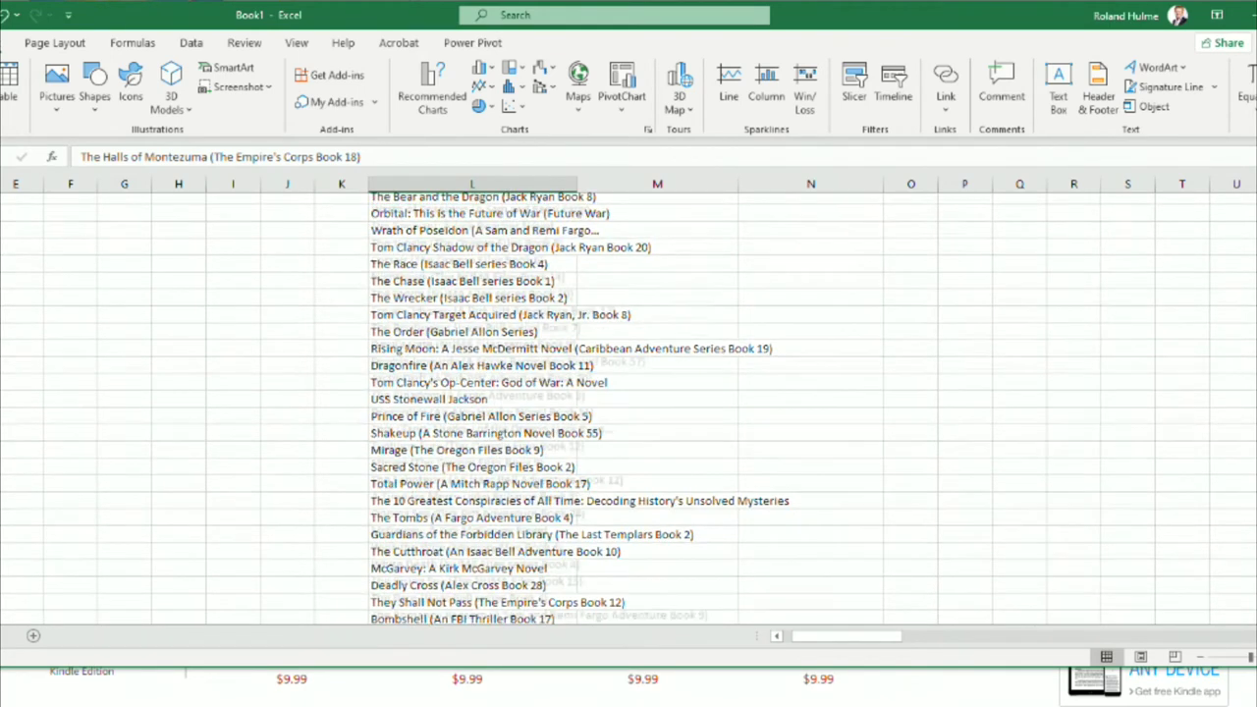
# Step: Remove the duplicate values from column L, and run Remove Duplicates on it a second time
pyautogui.click(488, 179)
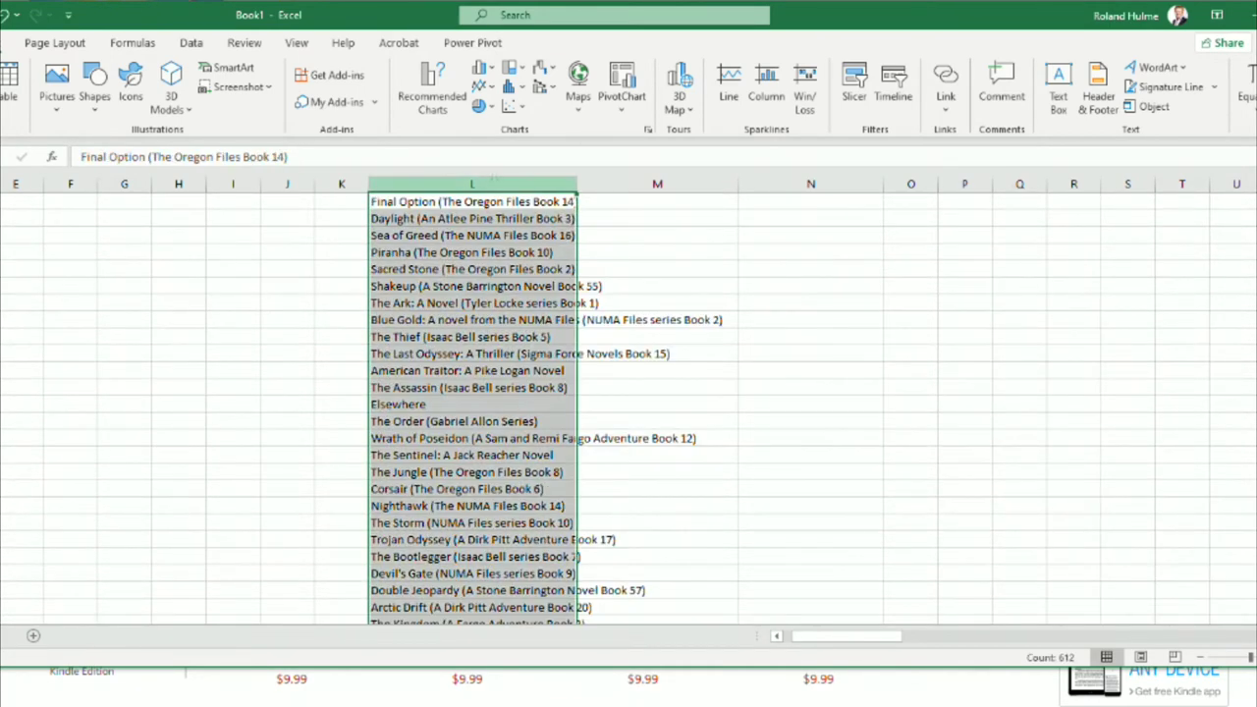
pyautogui.click(190, 42)
pyautogui.click(797, 103)
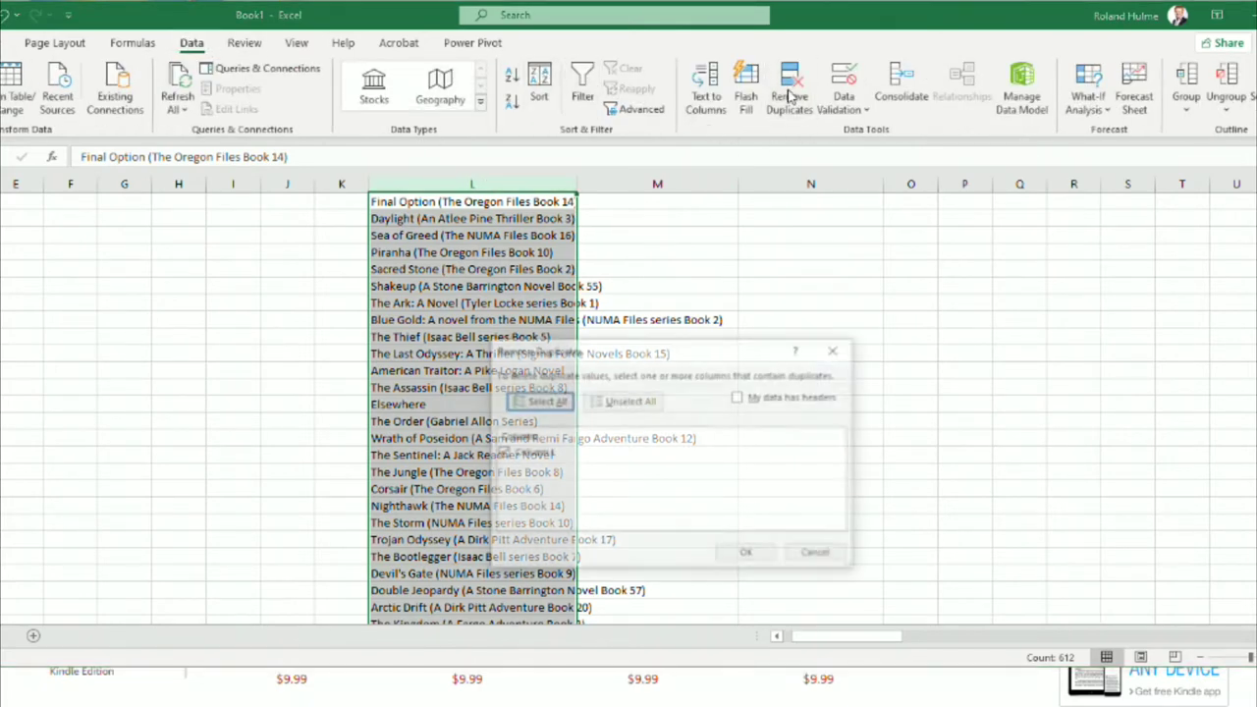
pyautogui.click(748, 554)
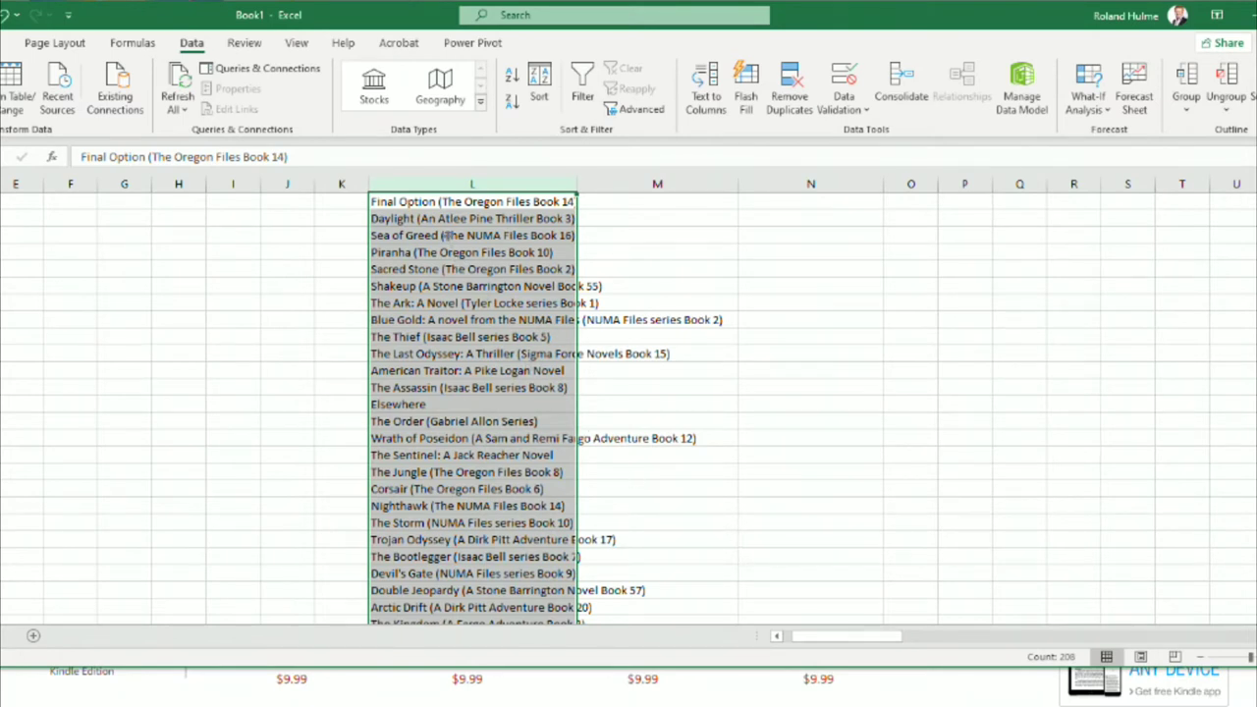
pyautogui.click(791, 96)
pyautogui.click(745, 555)
# Step: Examine the deduplicated list in column L, checking the titles, author names and truncated titles at its end
pyautogui.click(475, 471)
pyautogui.scroll(-20, 473, 471)
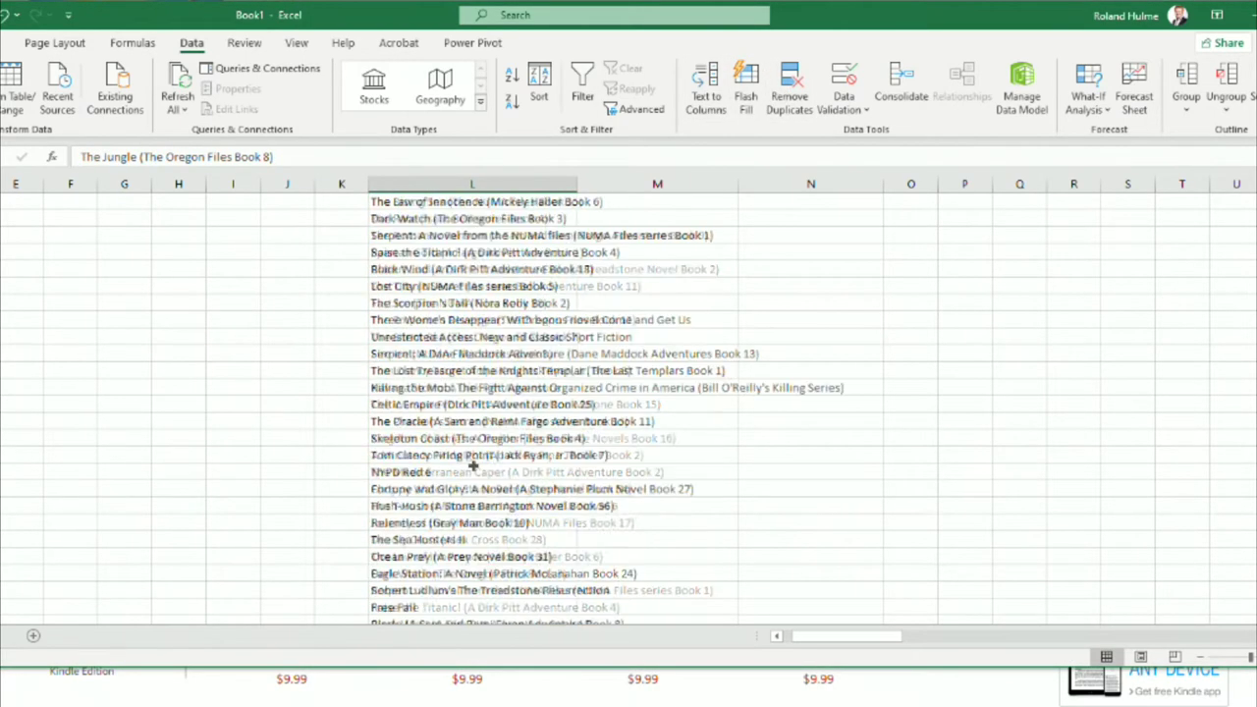
pyautogui.scroll(-15, 473, 470)
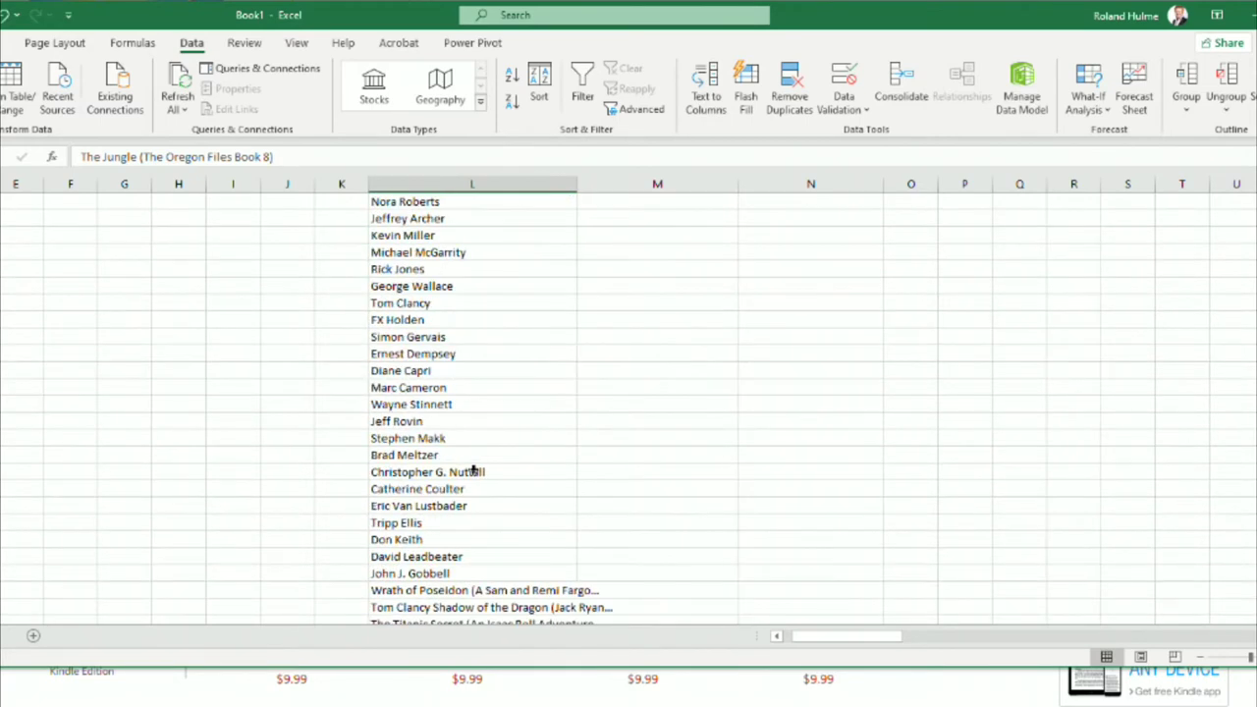
pyautogui.scroll(-9, 473, 470)
pyautogui.scroll(7, 472, 469)
pyautogui.click(460, 556)
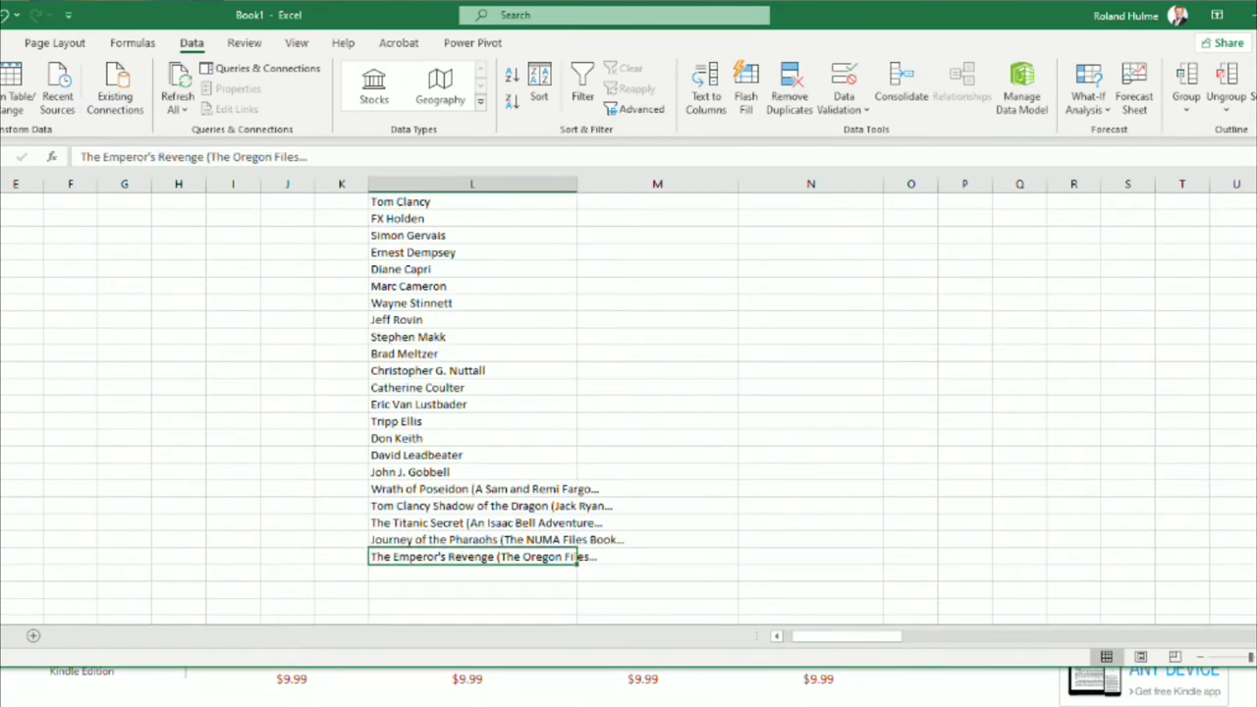
pyautogui.scroll(20, 464, 555)
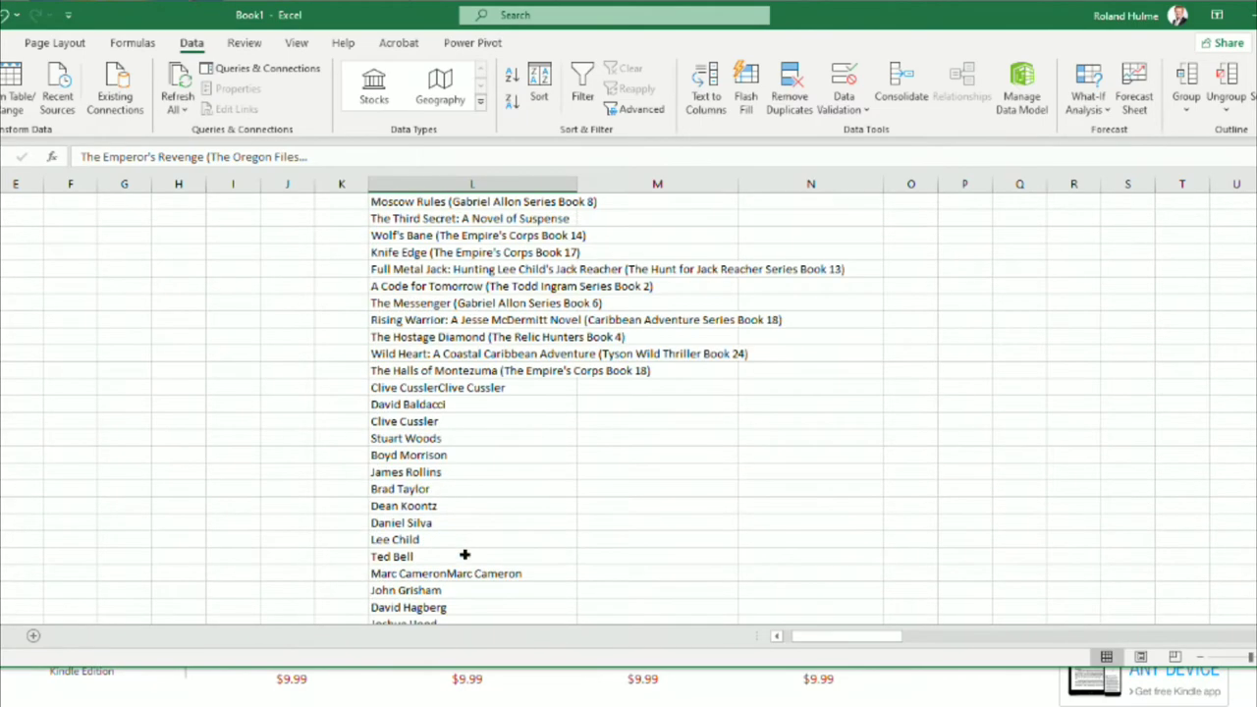
pyautogui.scroll(15, 461, 540)
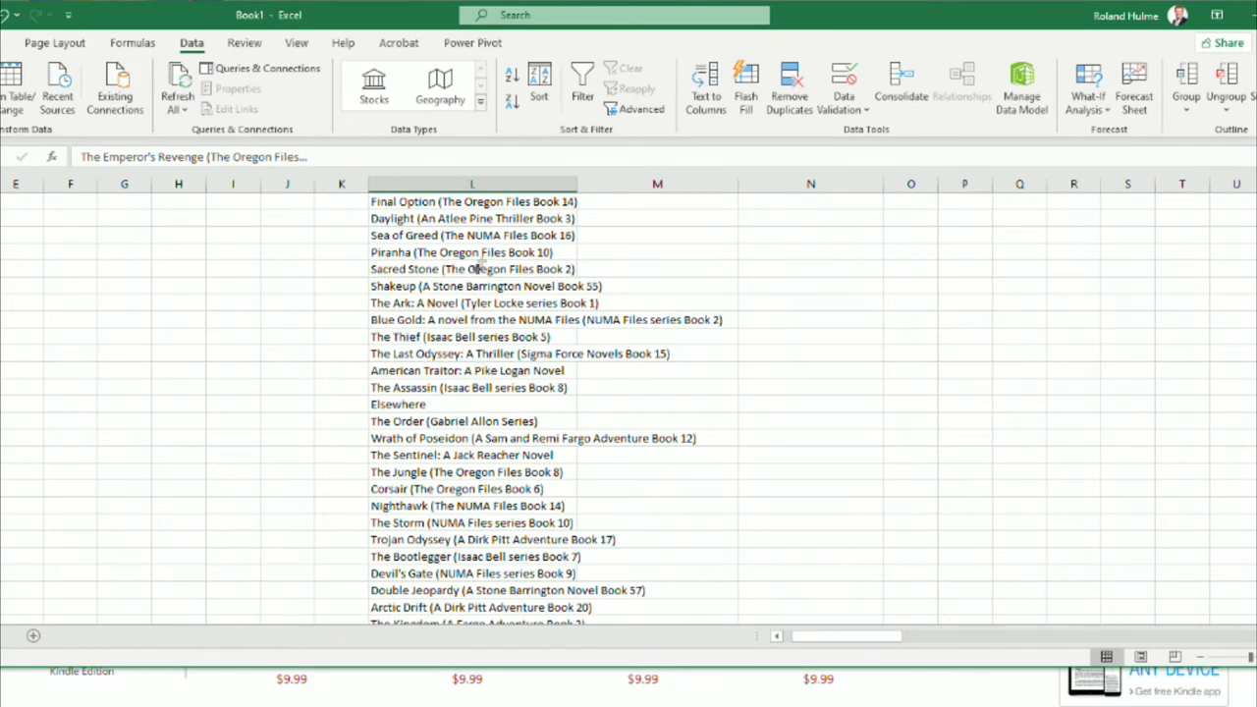
# Step: Widen column L and strip the closing parentheses by splitting its text to columns with ")" as the only delimiter
pyautogui.moveTo(575, 184); pyautogui.dragTo(706, 184)
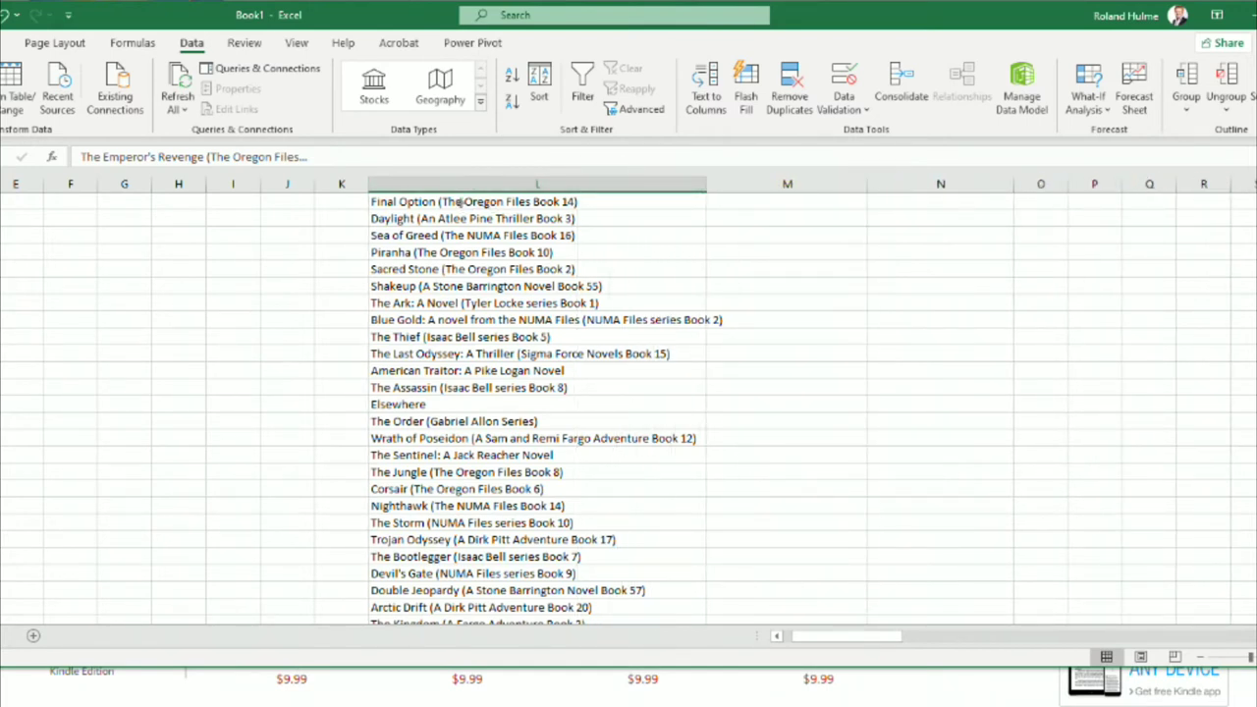
pyautogui.click(463, 181)
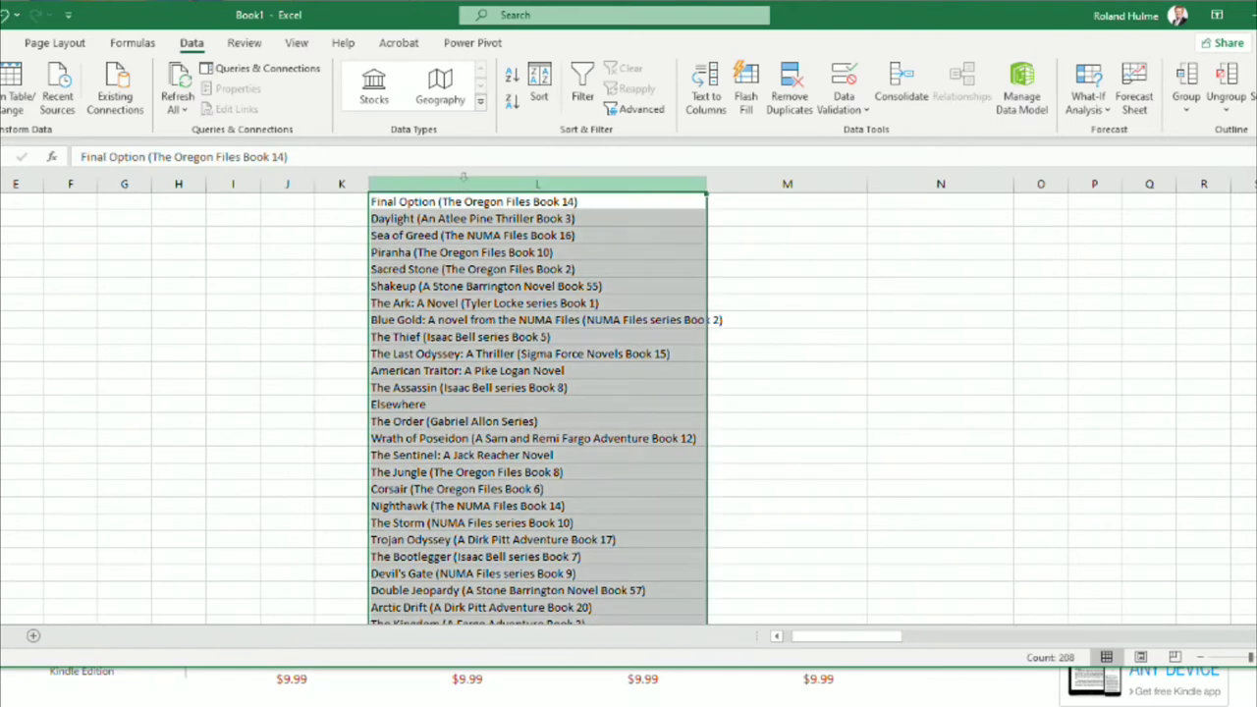
pyautogui.click(714, 89)
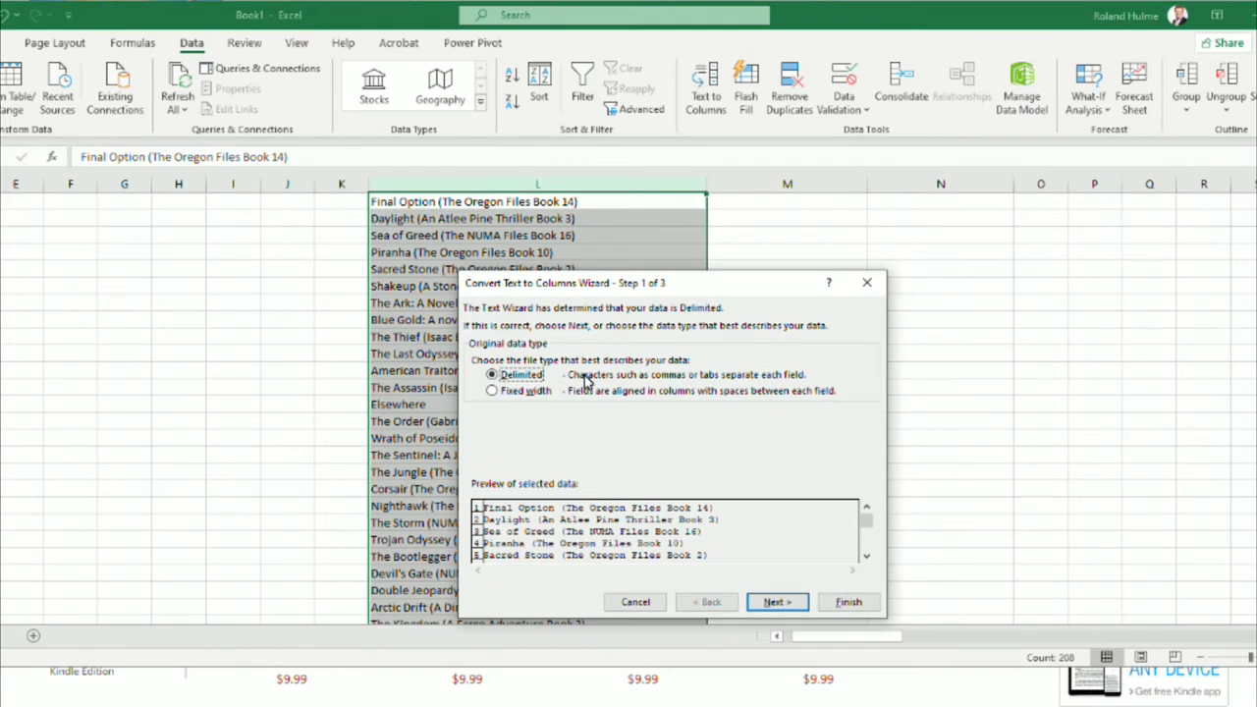
pyautogui.click(777, 601)
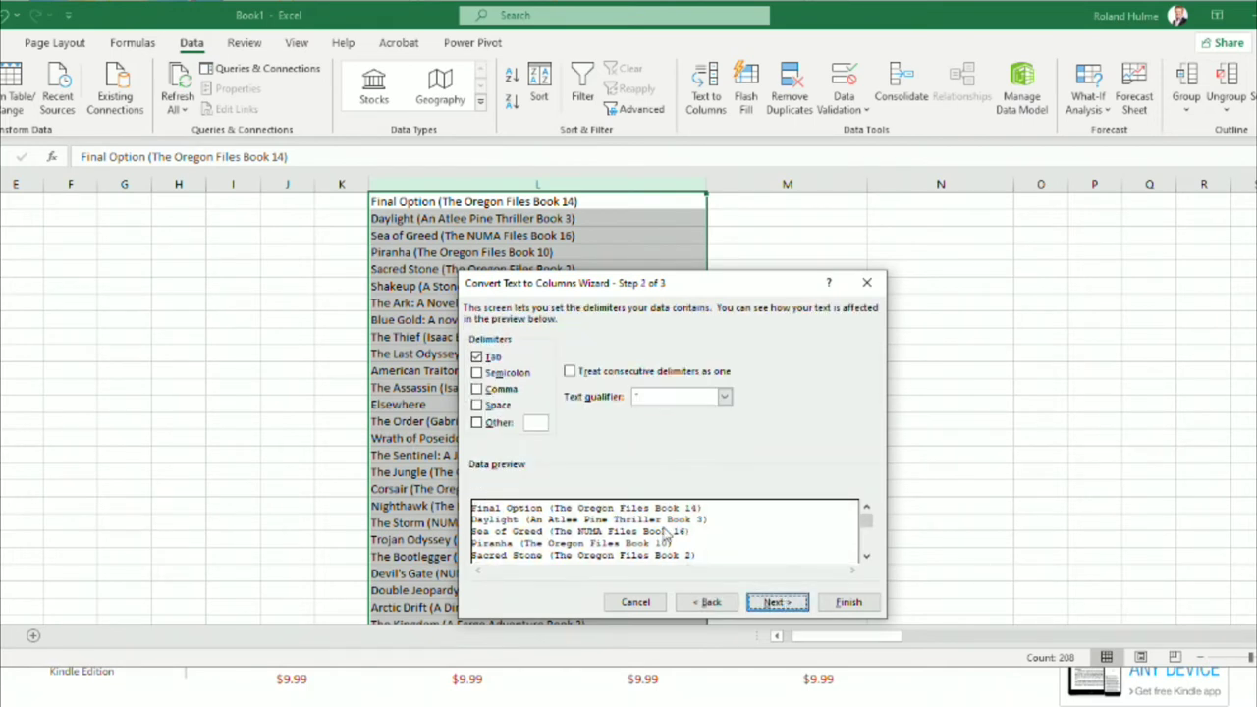
pyautogui.click(478, 358)
pyautogui.click(477, 424)
pyautogui.write(')')
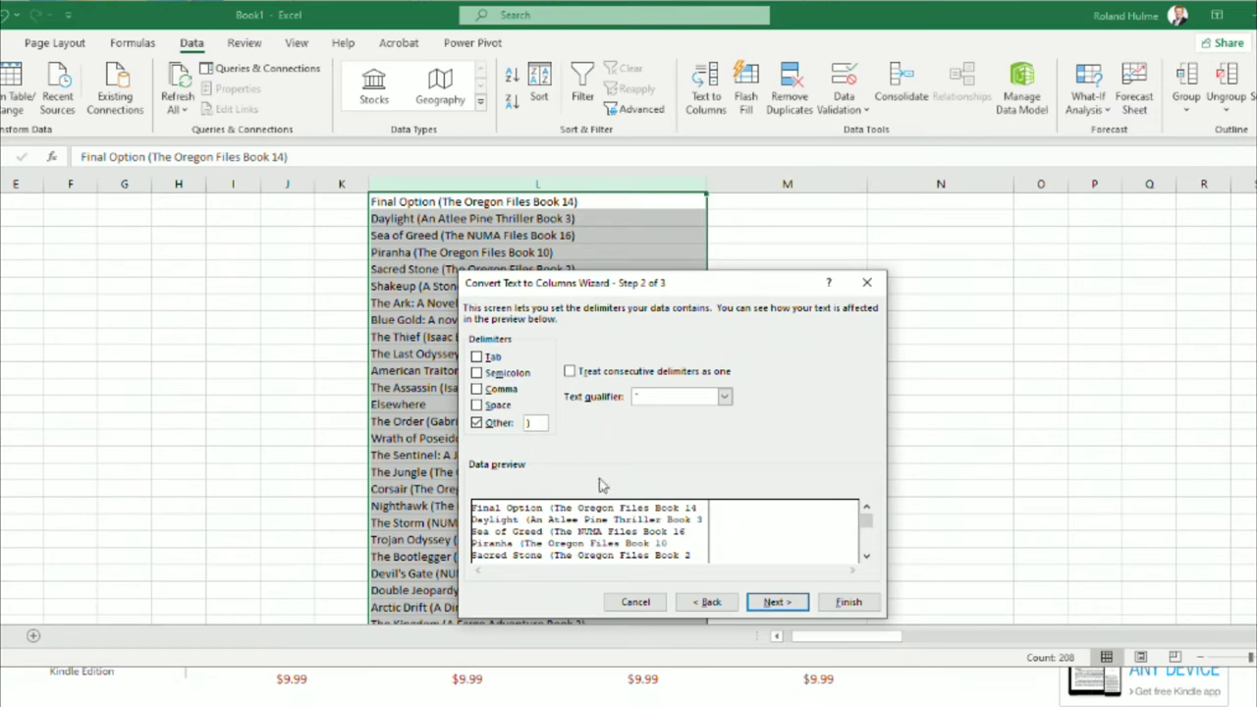
pyautogui.click(776, 603)
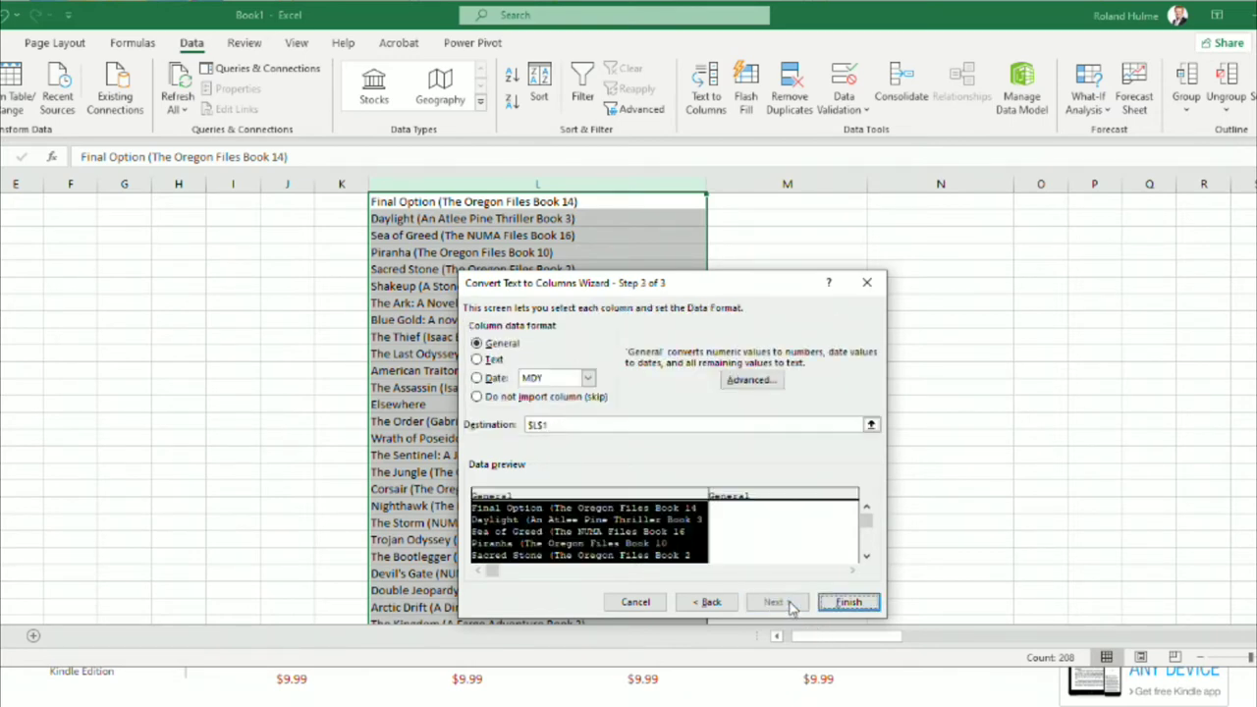
pyautogui.click(847, 603)
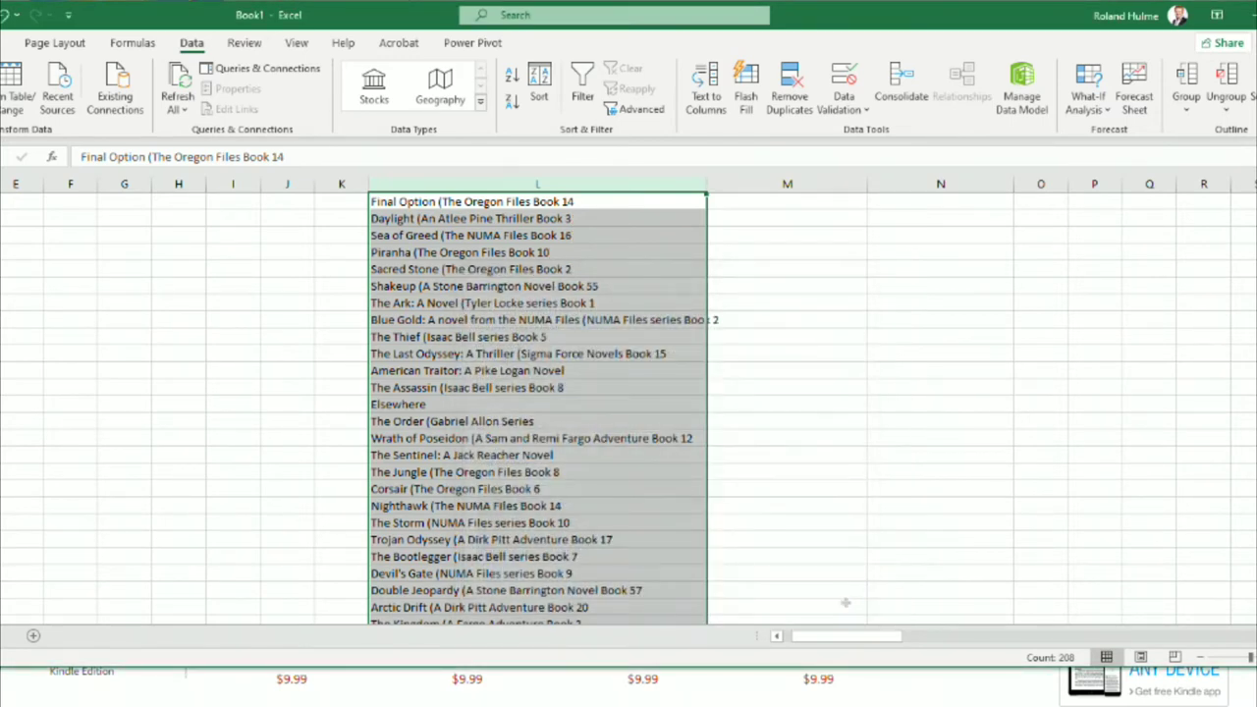
pyautogui.click(760, 178)
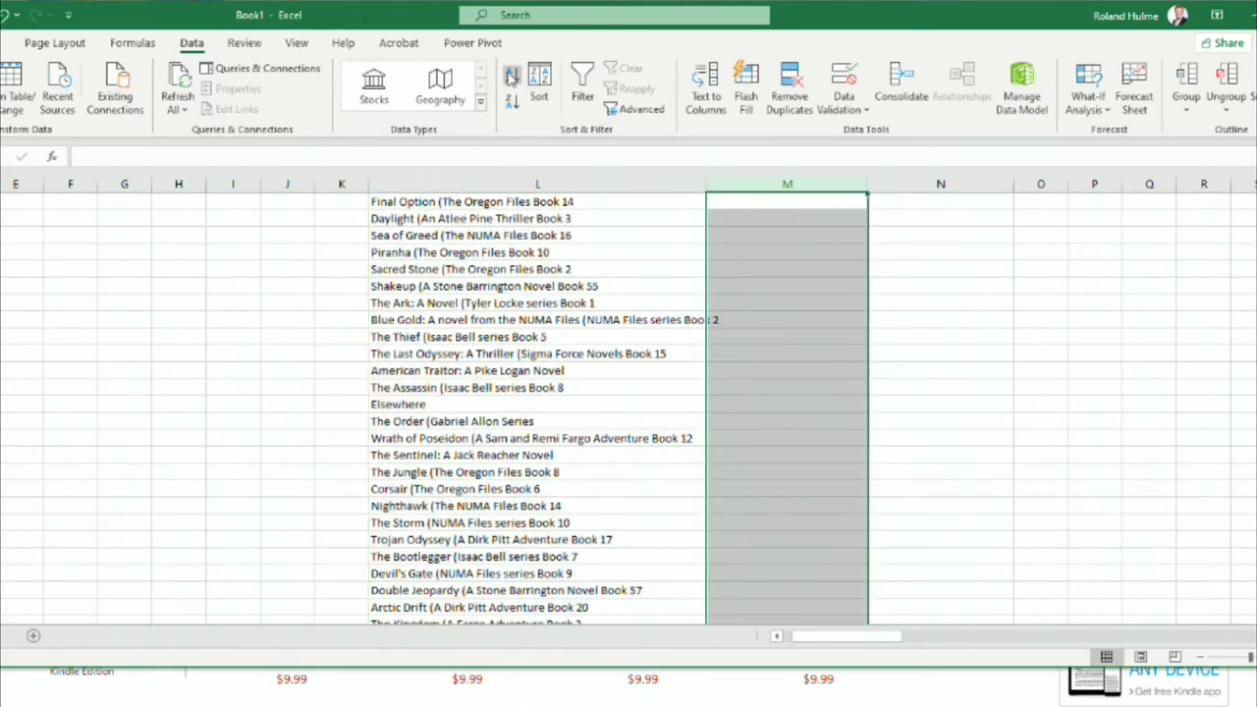
pyautogui.click(512, 75)
pyautogui.click(674, 474)
pyautogui.click(721, 503)
pyautogui.click(787, 219)
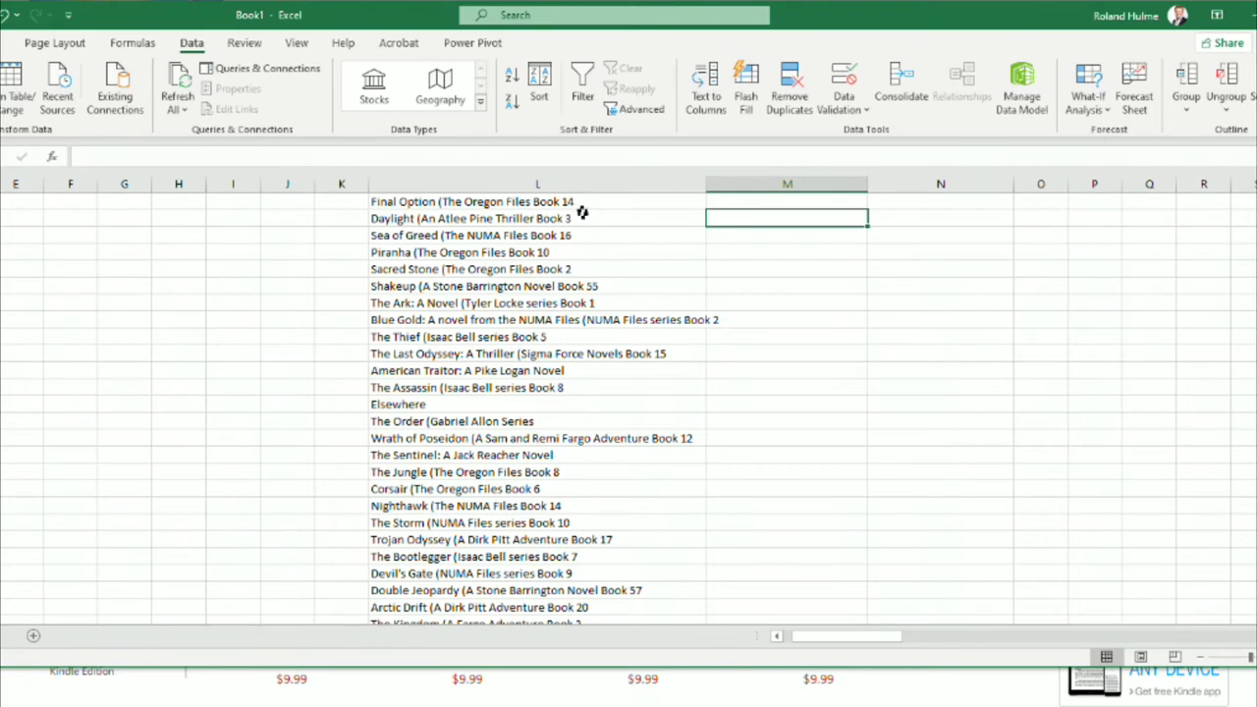
# Step: Split column L at the opening parenthesis "(" so the titles stay in L and the series names go to M
pyautogui.click(558, 188)
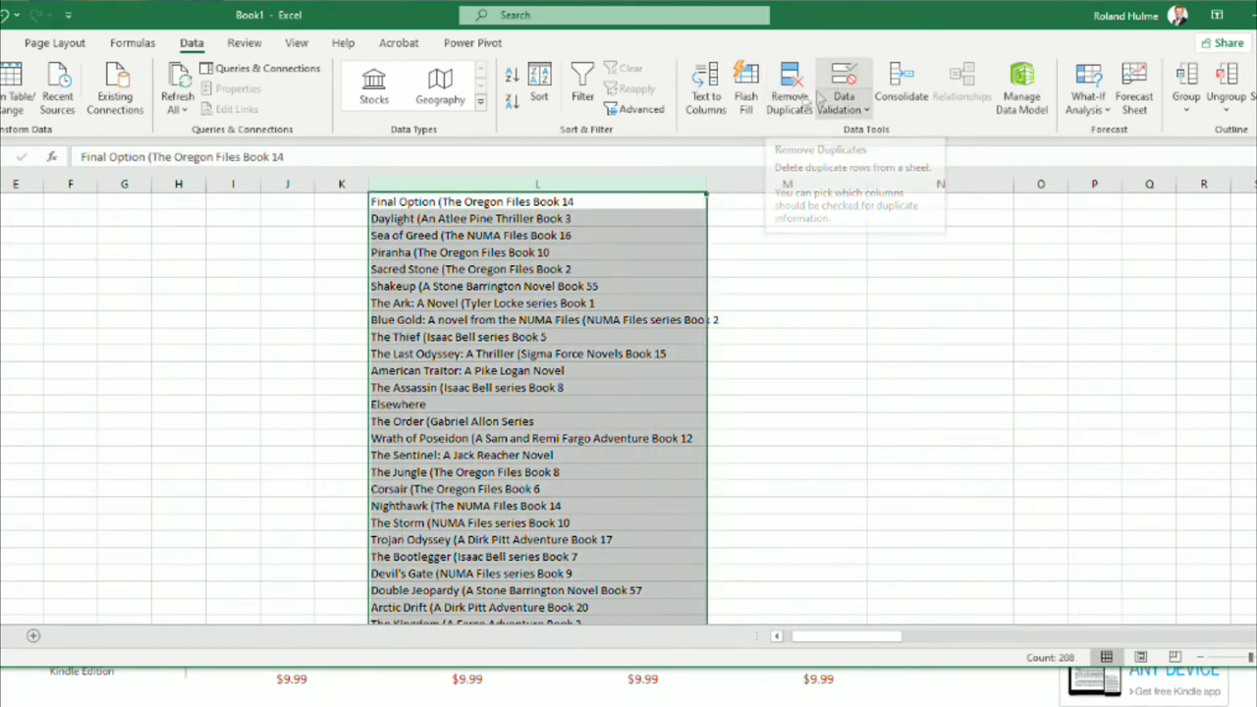
pyautogui.click(705, 87)
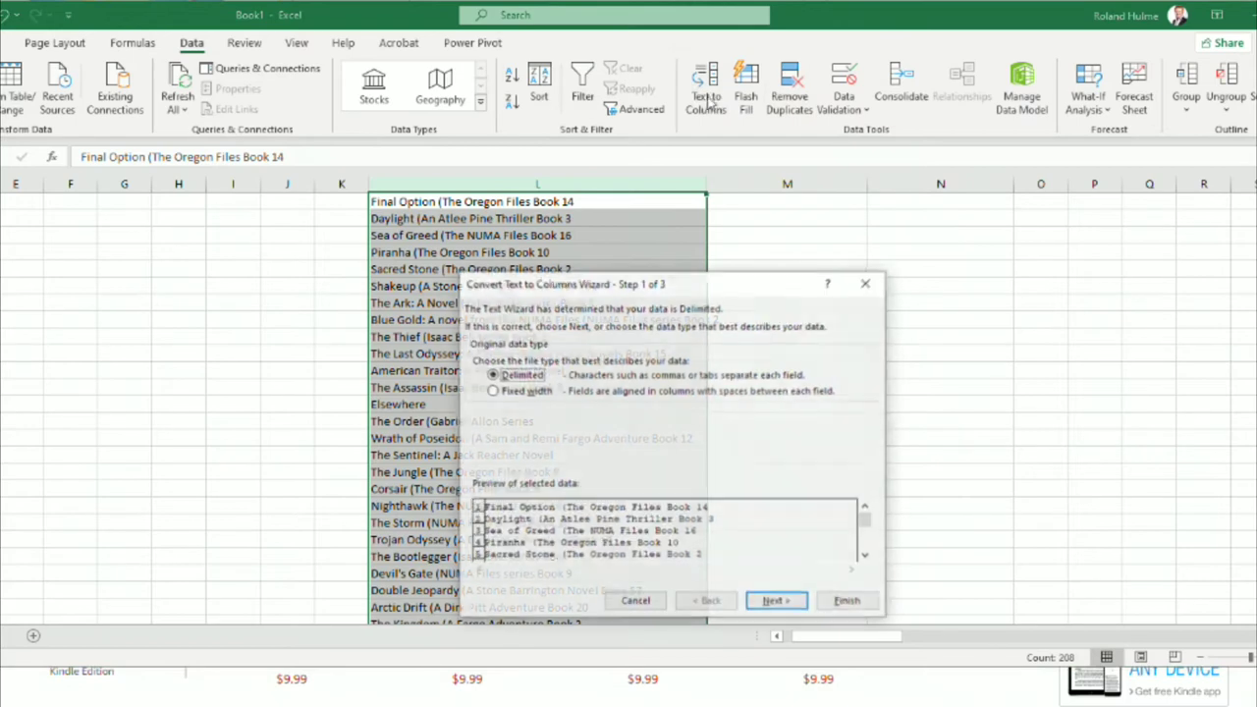
pyautogui.click(777, 602)
pyautogui.click(530, 422)
pyautogui.write(')')
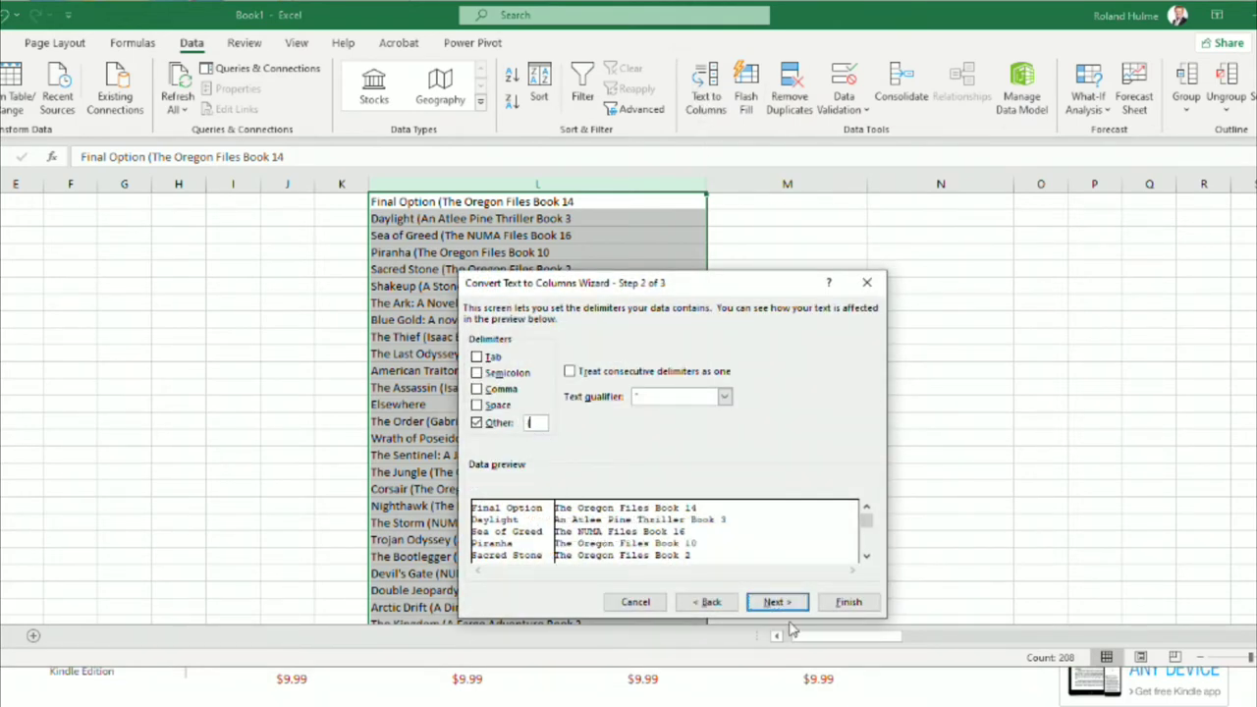
pyautogui.click(848, 604)
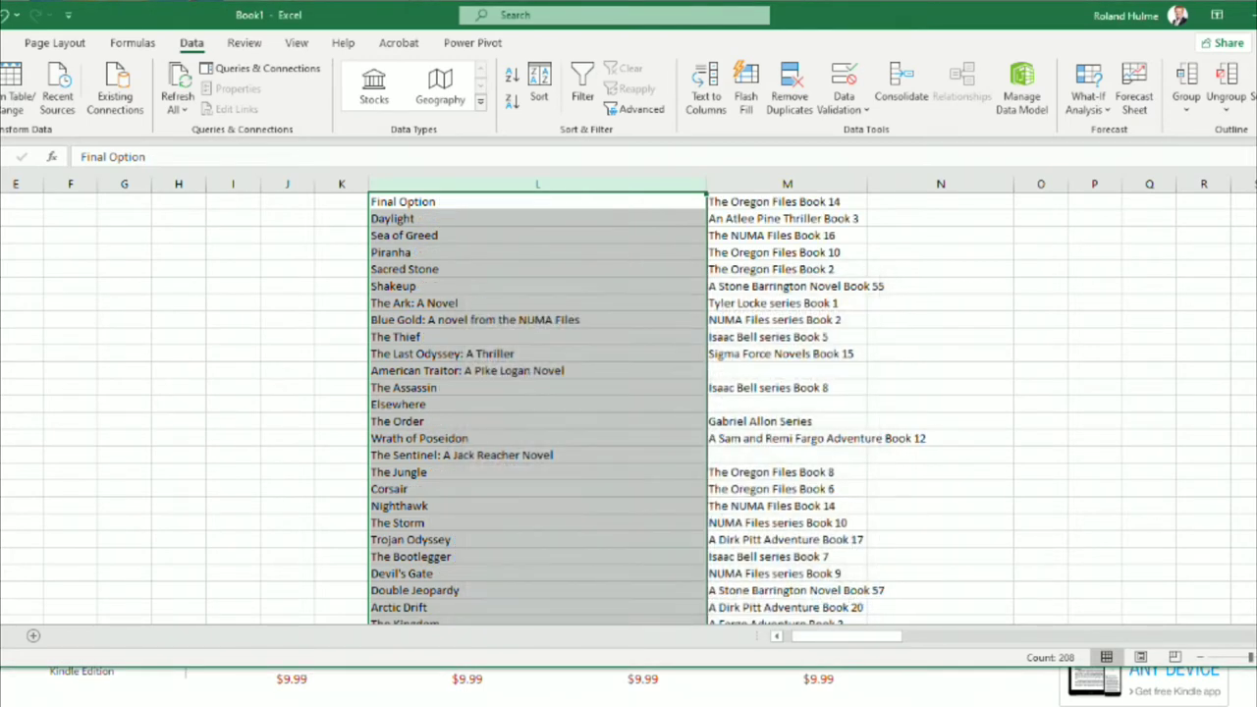
pyautogui.click(786, 239)
pyautogui.click(785, 204)
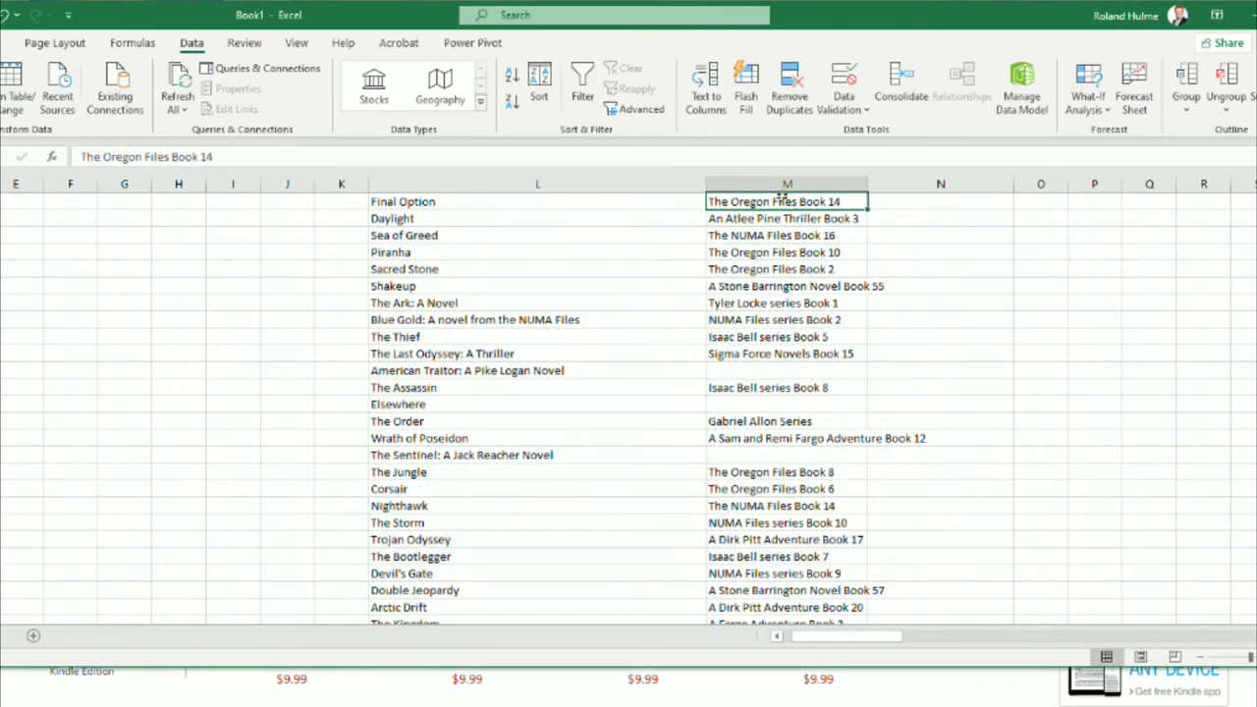
pyautogui.click(429, 202)
pyautogui.click(428, 280)
pyautogui.click(440, 383)
pyautogui.click(786, 236)
# Step: Copy the series names in column M from the first row through "The Empire's Corps Book 18" and paste them below column L's last entry
pyautogui.click(799, 202)
pyautogui.scroll(-20, 813, 515)
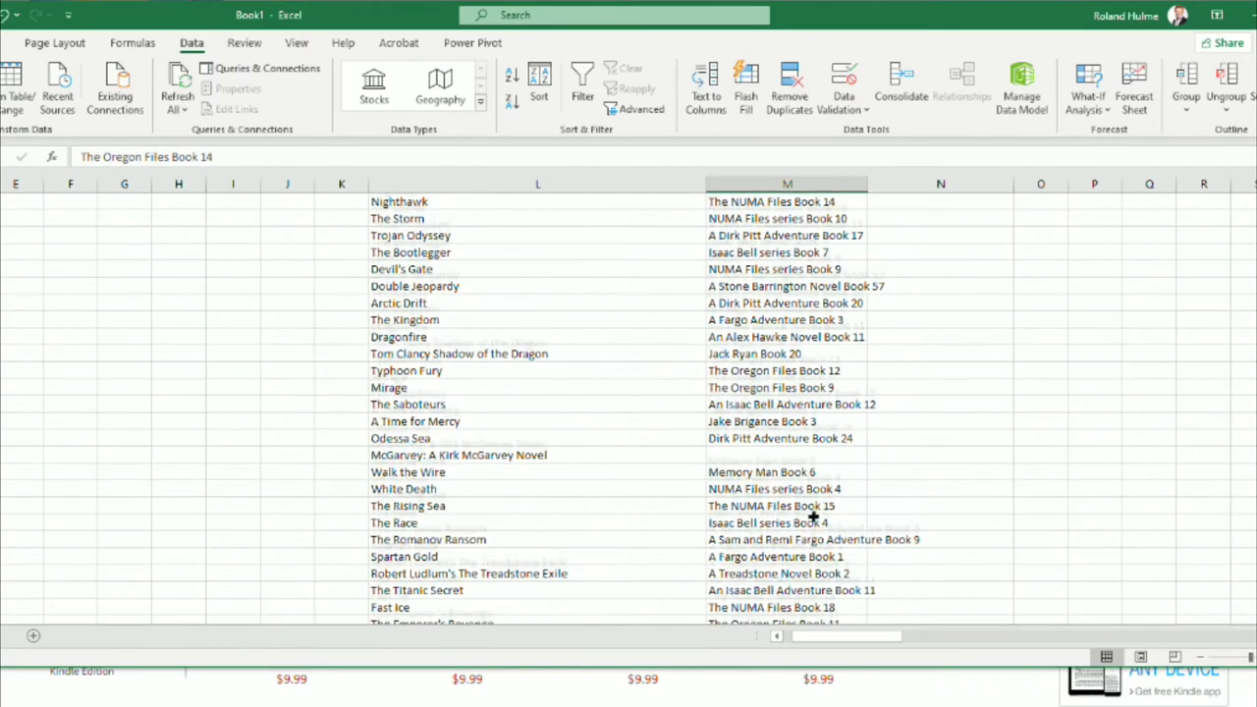
pyautogui.scroll(-5, 809, 514)
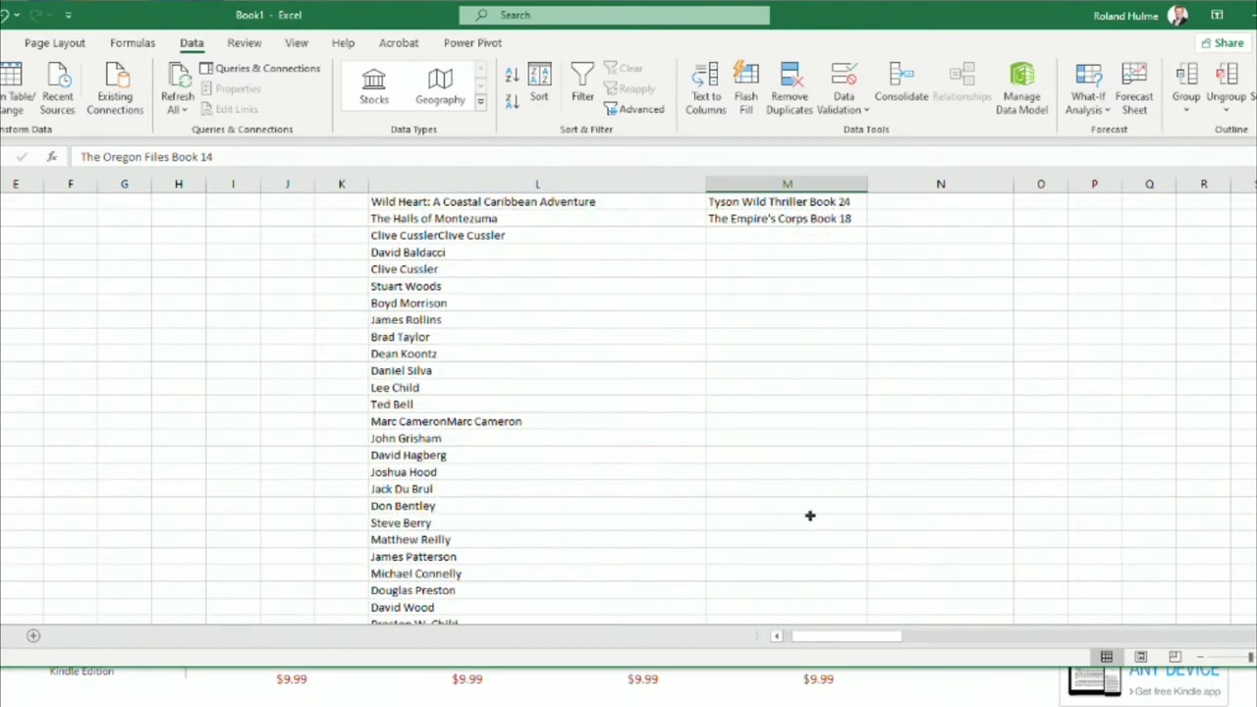
pyautogui.scroll(4, 797, 458)
pyautogui.keyDown('shift'); pyautogui.click(786, 424); pyautogui.keyUp('shift')
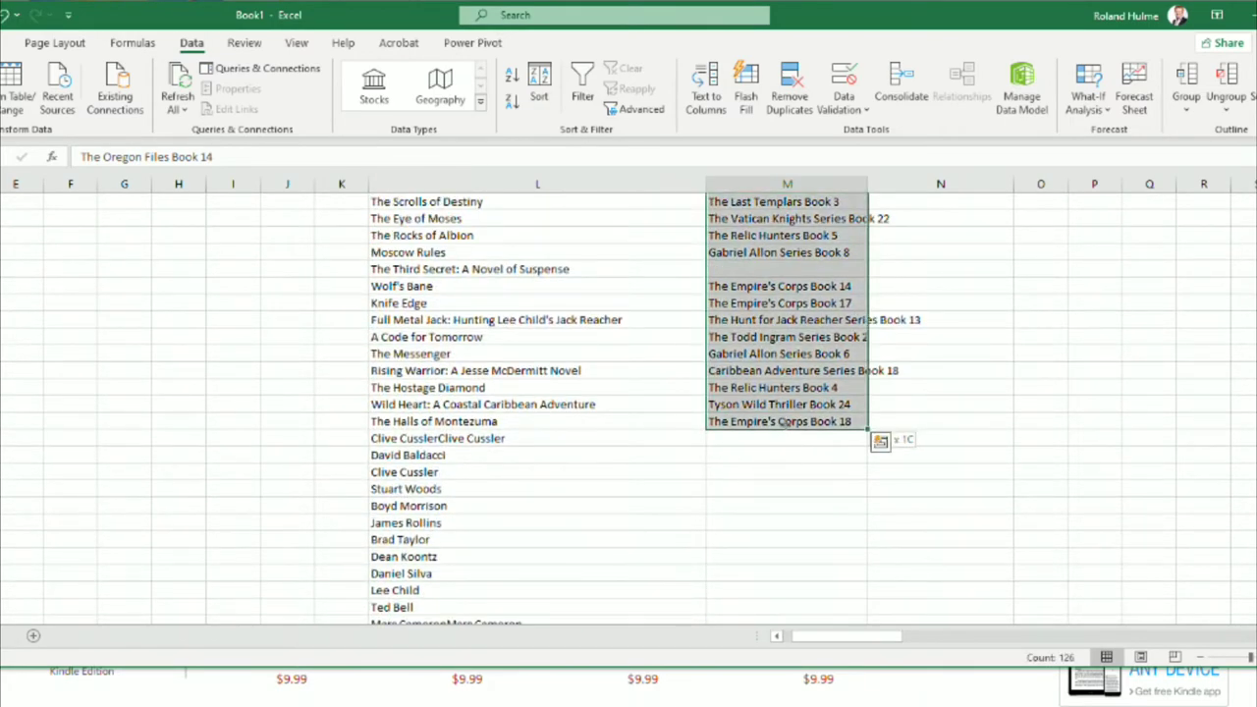
pyautogui.hotkey('ctrl', 'c')
pyautogui.scroll(-8, 553, 476)
pyautogui.scroll(-17, 553, 475)
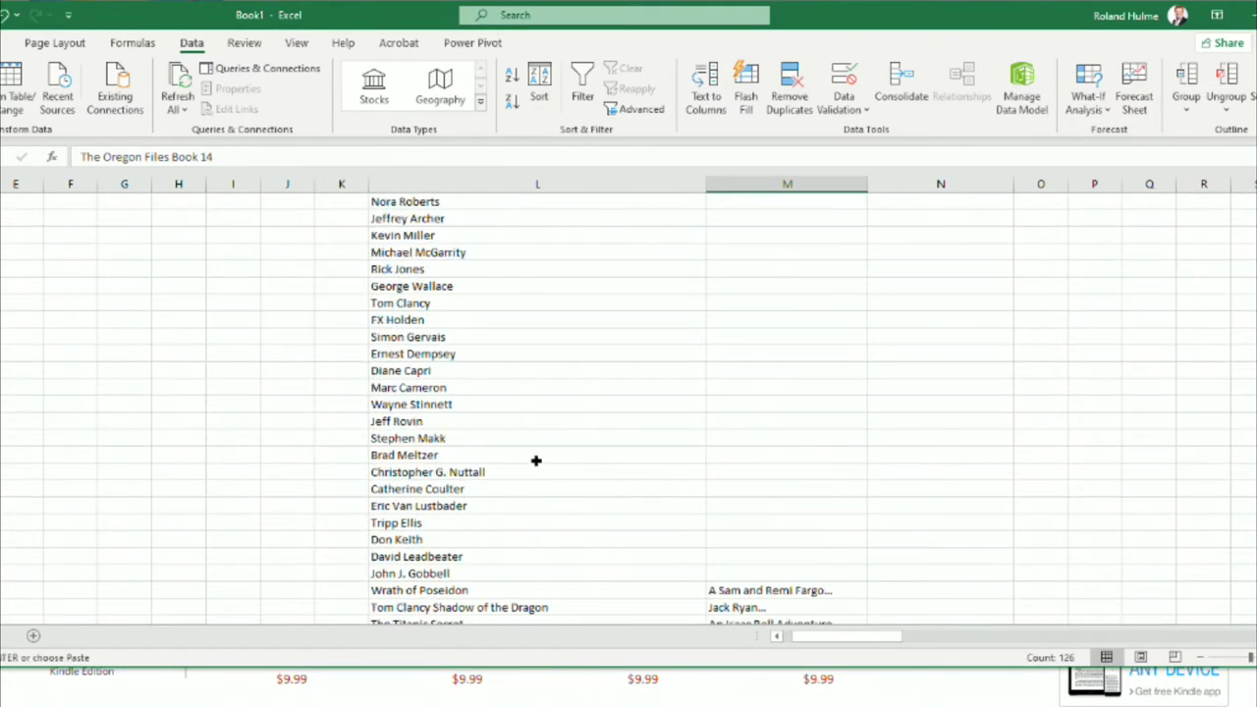
pyautogui.scroll(5, 533, 466)
pyautogui.click(483, 472)
pyautogui.hotkey('ctrl', 'v')
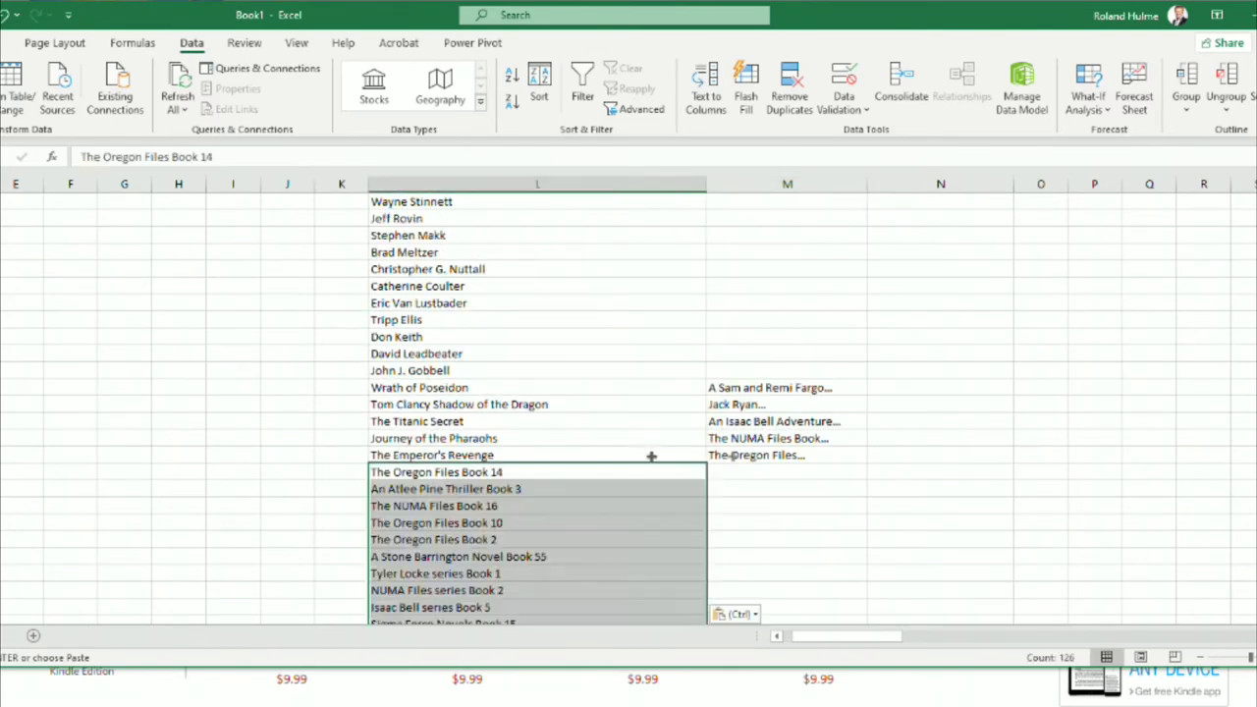
# Step: Copy the five truncated series names in column M, "A Sam and Remi Fargo..." to "The Oregon Files...", to the end of column L
pyautogui.moveTo(802, 388); pyautogui.dragTo(786, 455)
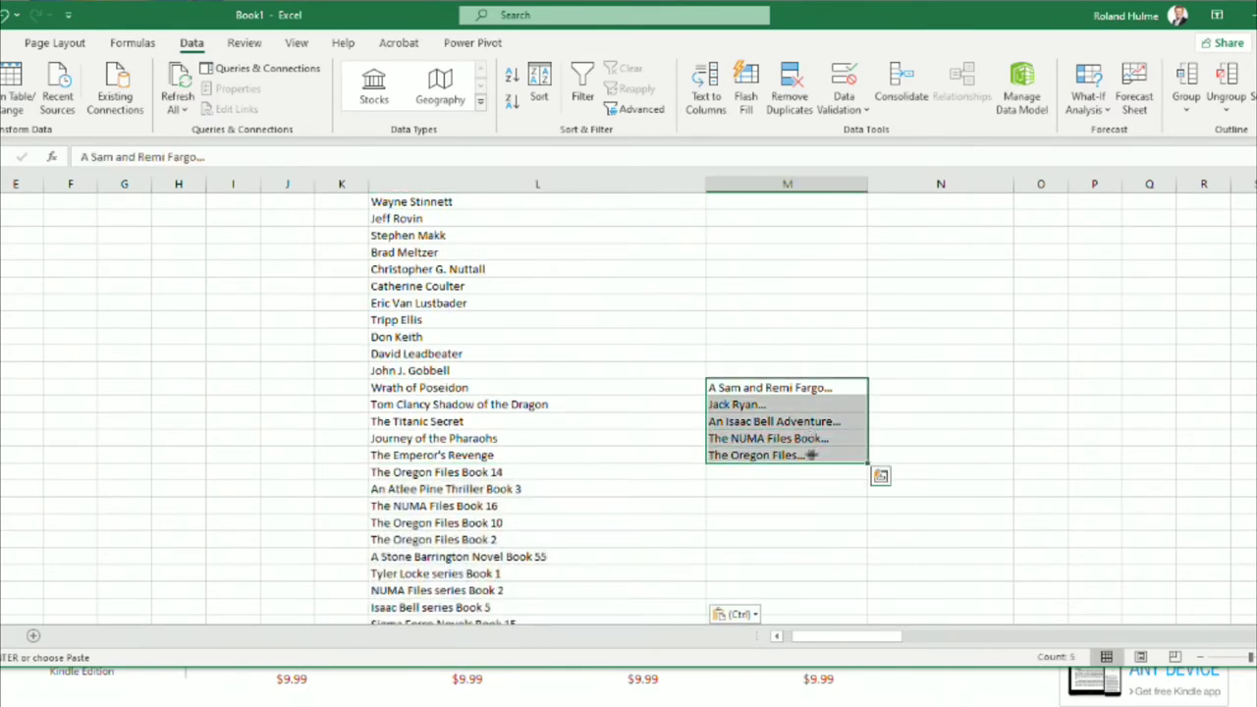
pyautogui.scroll(-18, 450, 473)
pyautogui.scroll(-15, 451, 474)
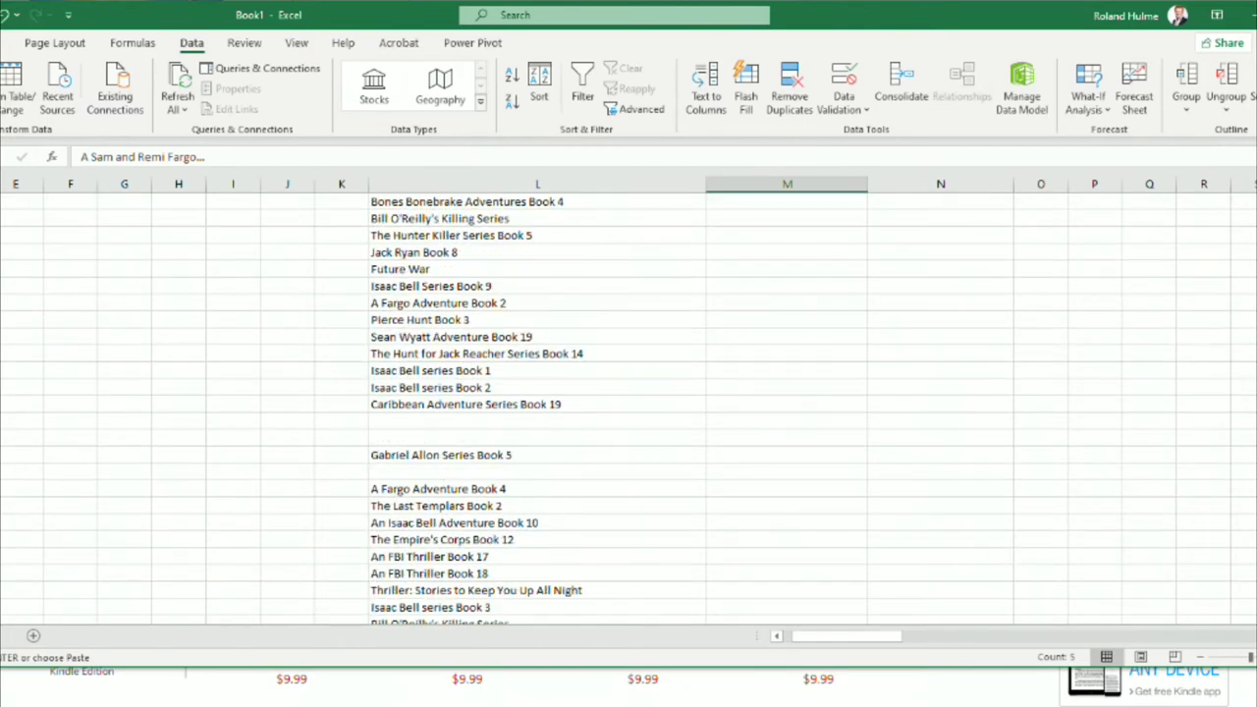
pyautogui.scroll(3, 451, 474)
pyautogui.click(468, 455)
pyautogui.hotkey('ctrl', 'v')
# Step: Clear the series names from the whole of column M
pyautogui.scroll(8, 472, 459)
pyautogui.scroll(15, 491, 455)
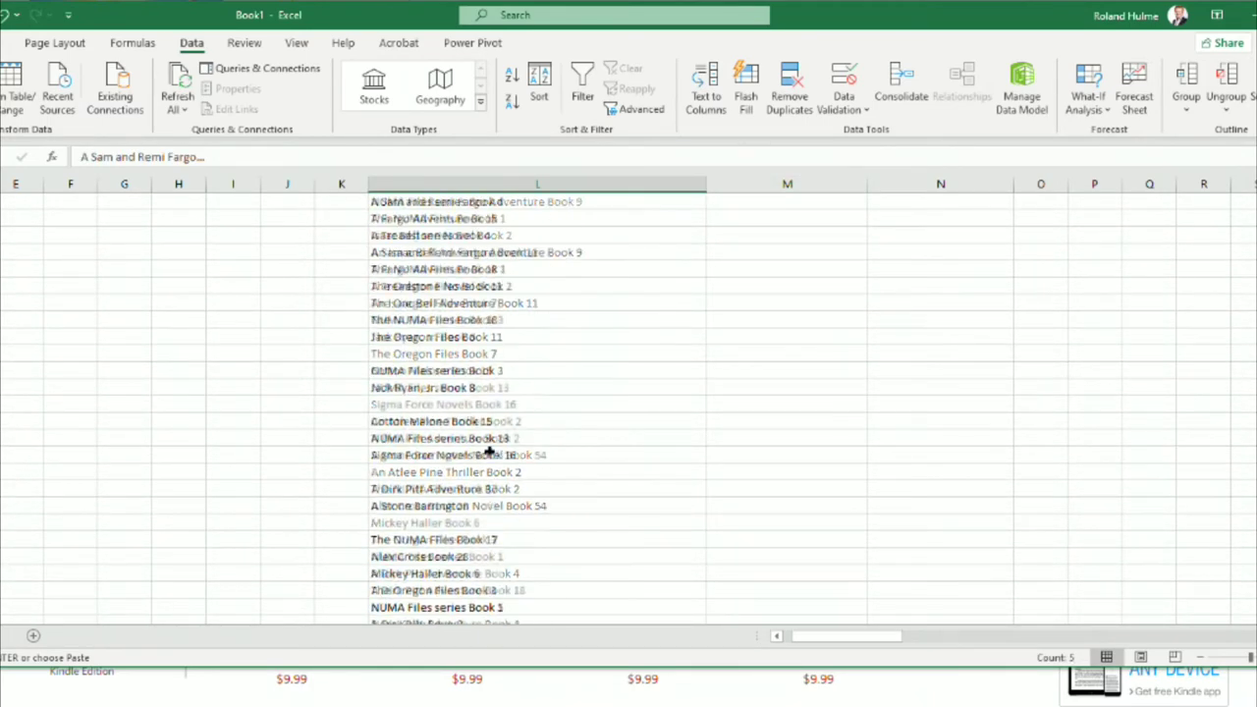
pyautogui.scroll(15, 493, 455)
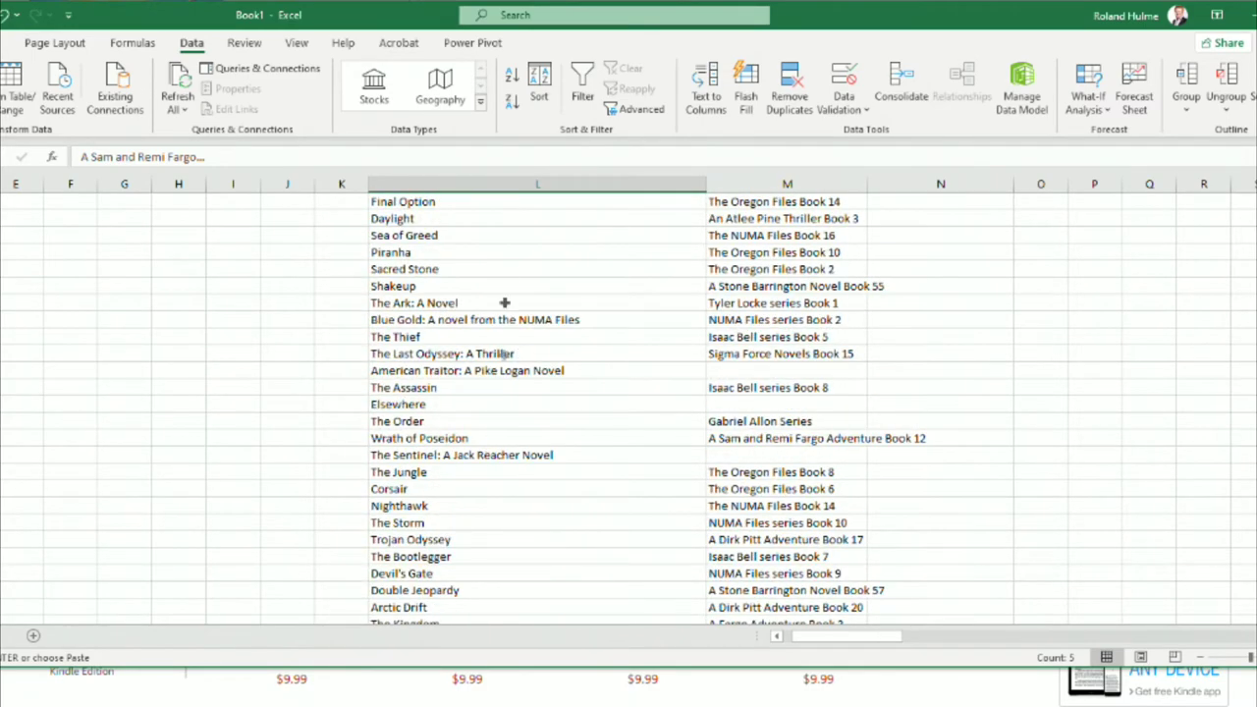
pyautogui.click(560, 184)
pyautogui.click(825, 184)
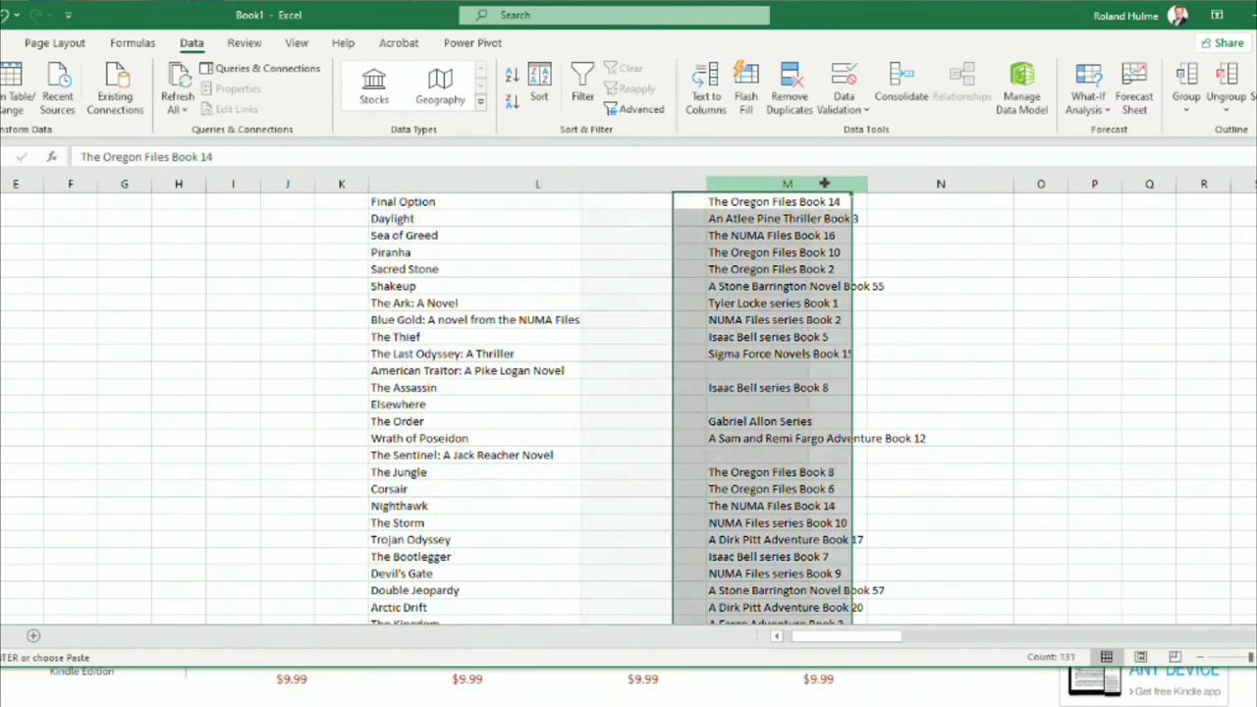
pyautogui.press('Delete')
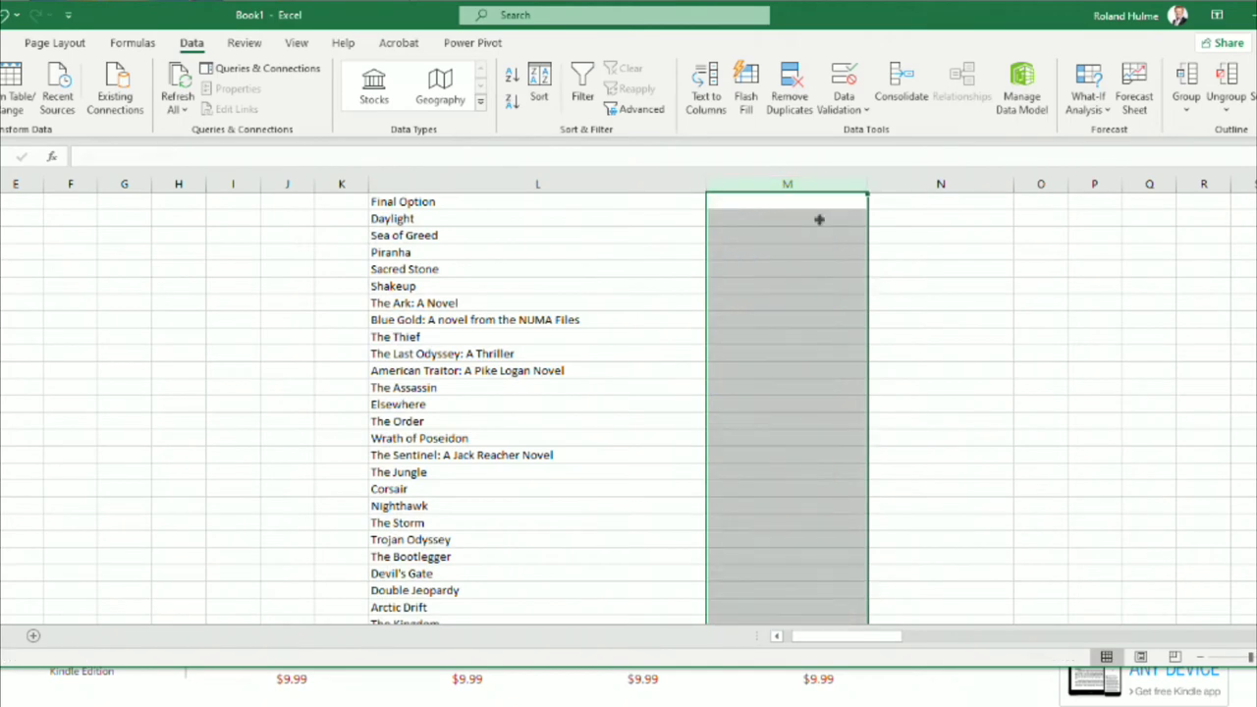
pyautogui.click(548, 184)
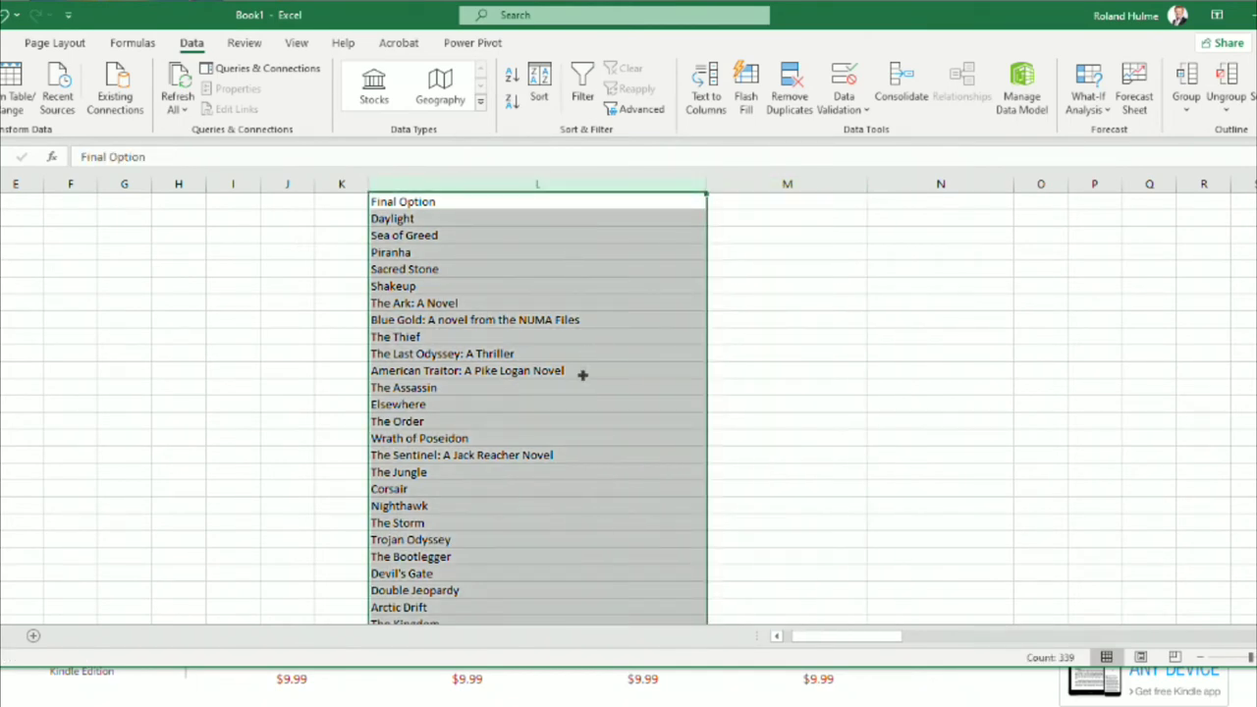
pyautogui.scroll(-6, 582, 374)
pyautogui.scroll(6, 573, 392)
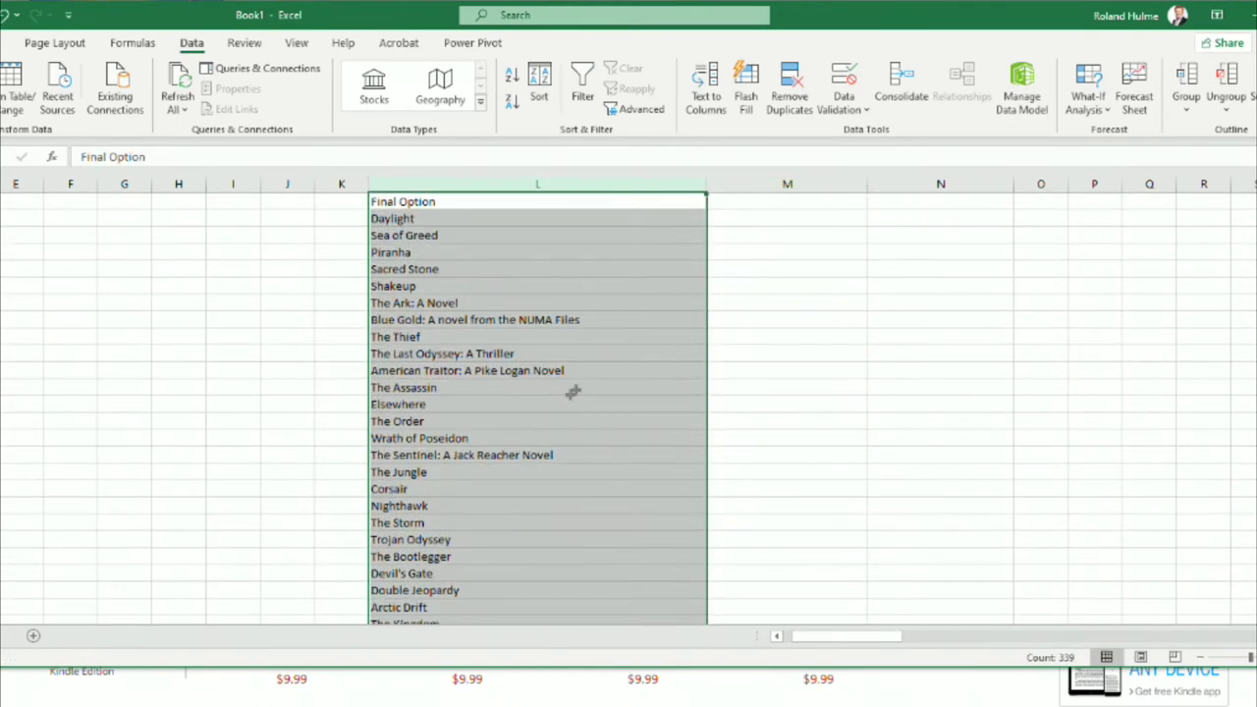
# Step: Try splitting the single cell "The Sentinel: A Jack Reacher Novel" into two columns with a colon as the delimiter
pyautogui.click(429, 472)
pyautogui.click(416, 455)
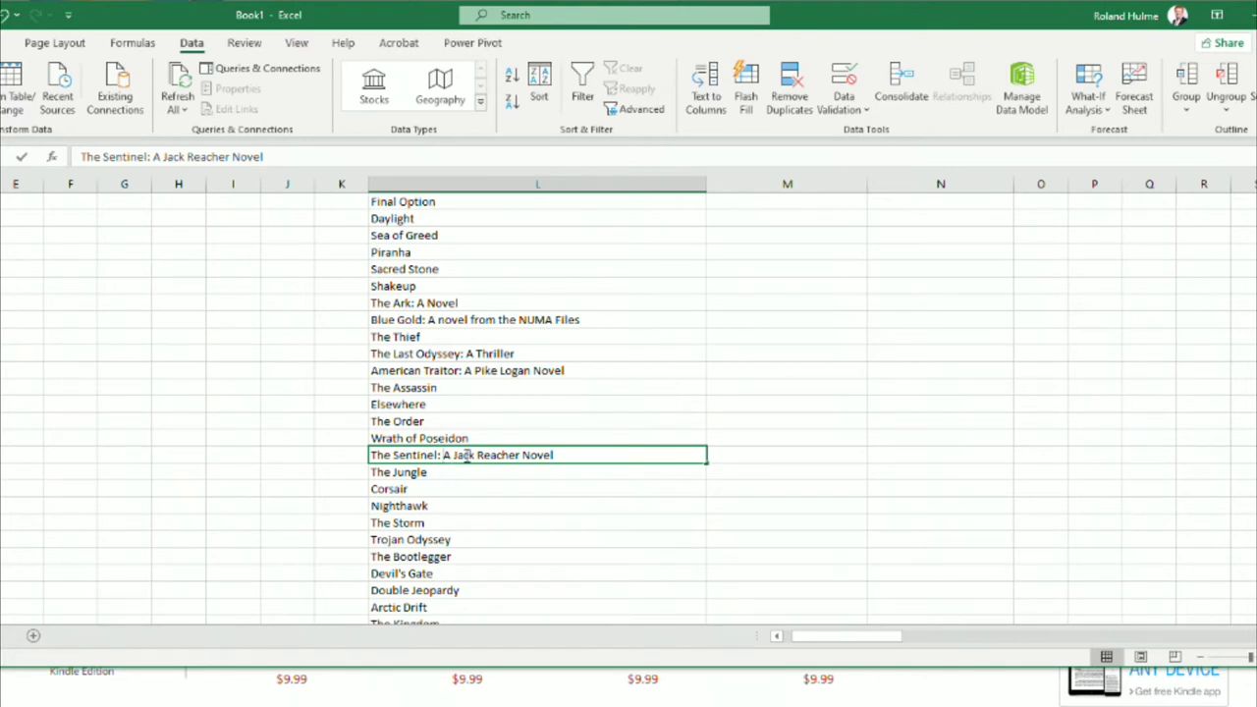
pyautogui.click(455, 471)
pyautogui.click(454, 454)
pyautogui.click(704, 97)
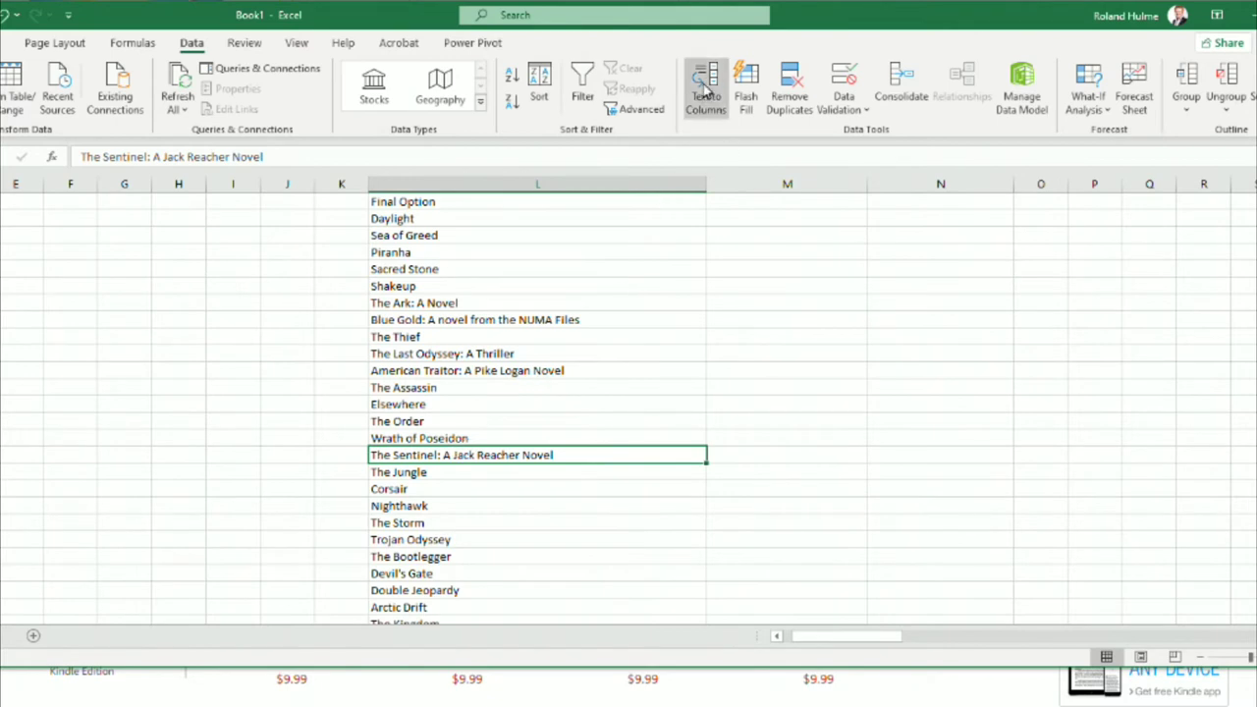
pyautogui.click(492, 374)
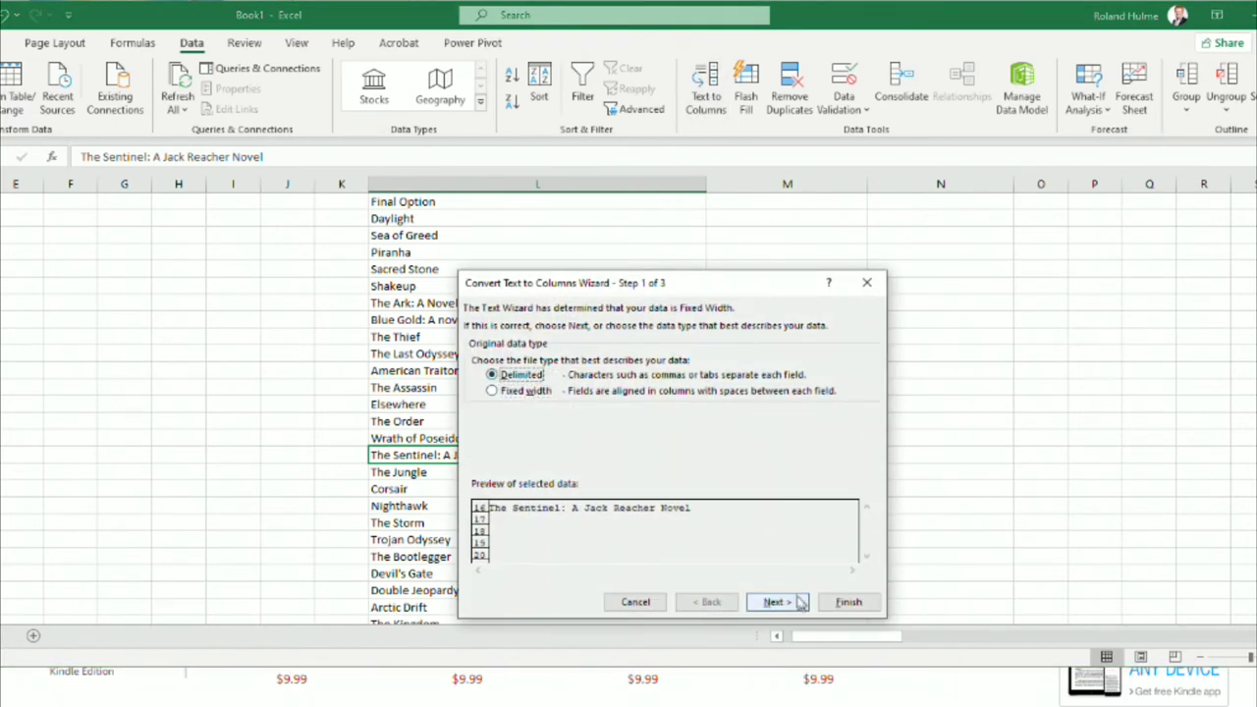
pyautogui.click(776, 601)
pyautogui.click(531, 422)
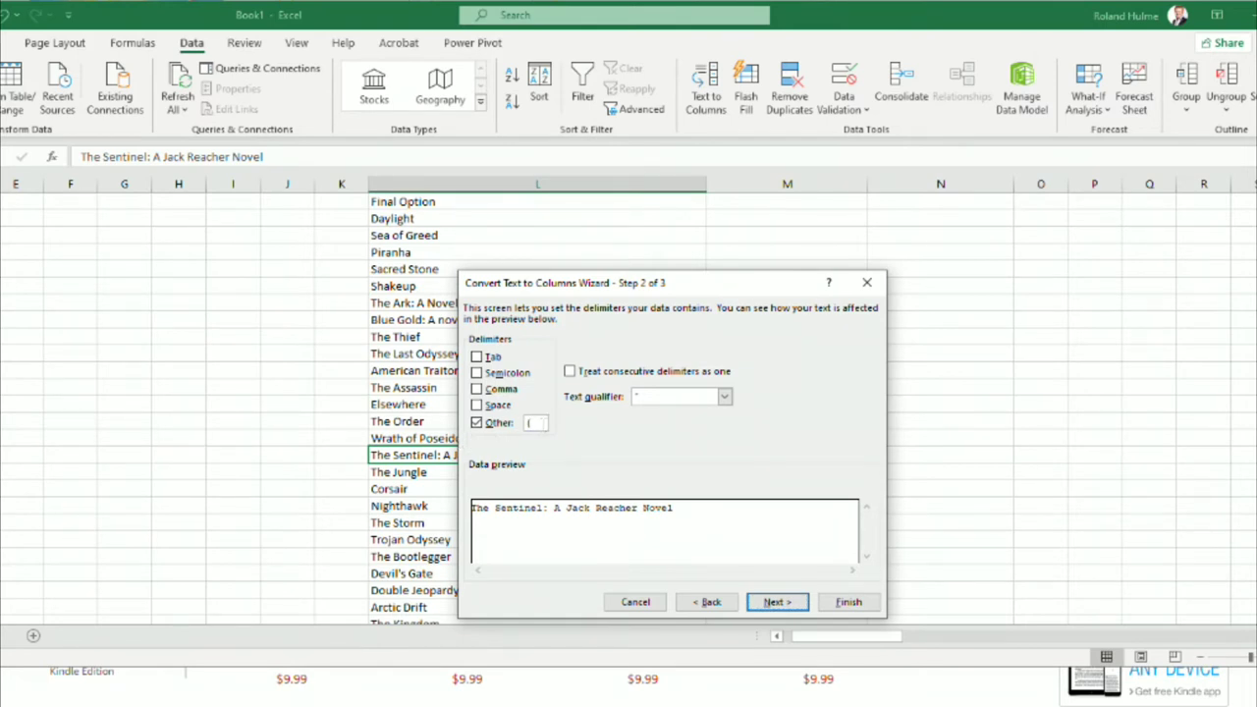
pyautogui.write(':')
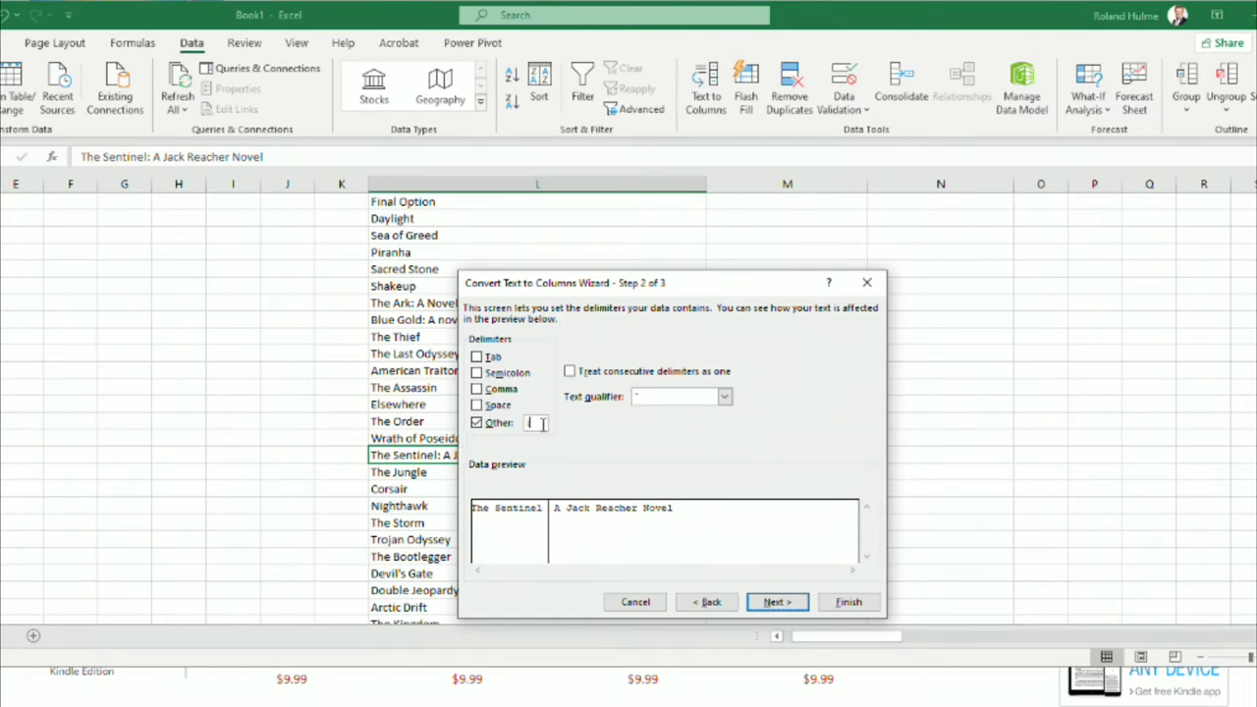
pyautogui.click(847, 602)
# Step: Check the subtitle split off into column M, and undo the colon split of the Sentinel title
pyautogui.click(713, 456)
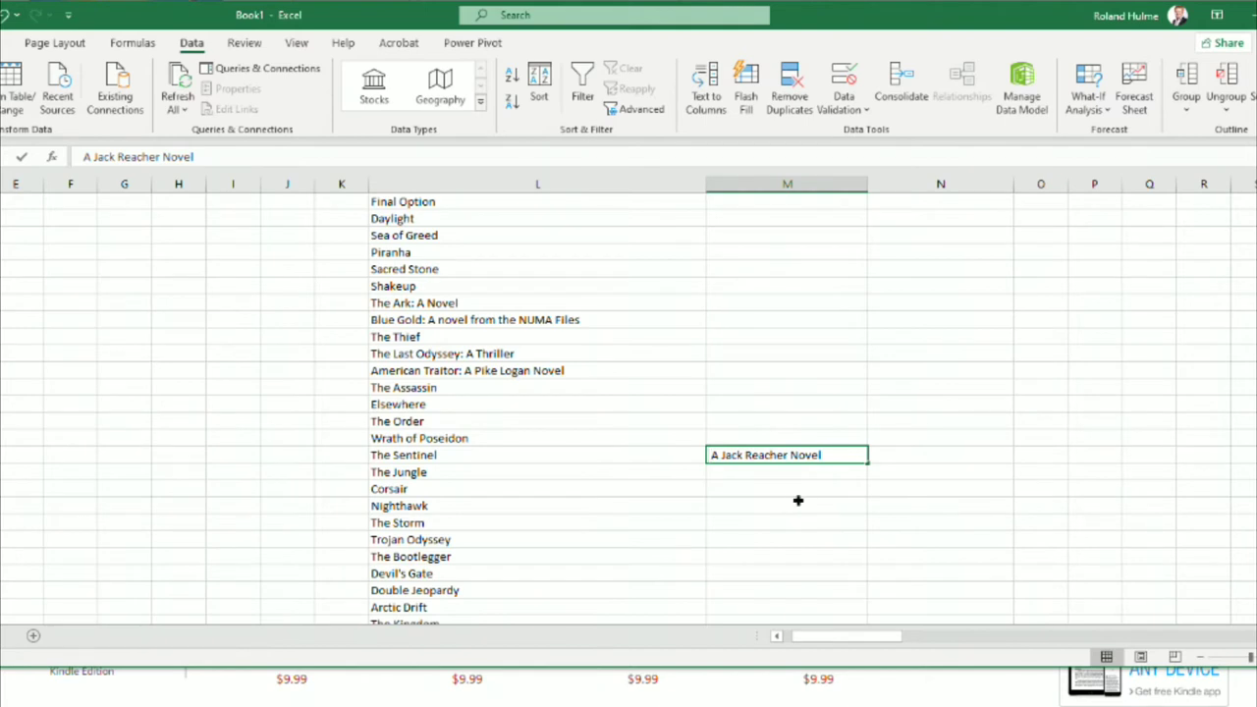
pyautogui.click(797, 501)
pyautogui.press('Up')
pyautogui.press('Up')
pyautogui.press('Up')
pyautogui.hotkey('ctrl', 'z')
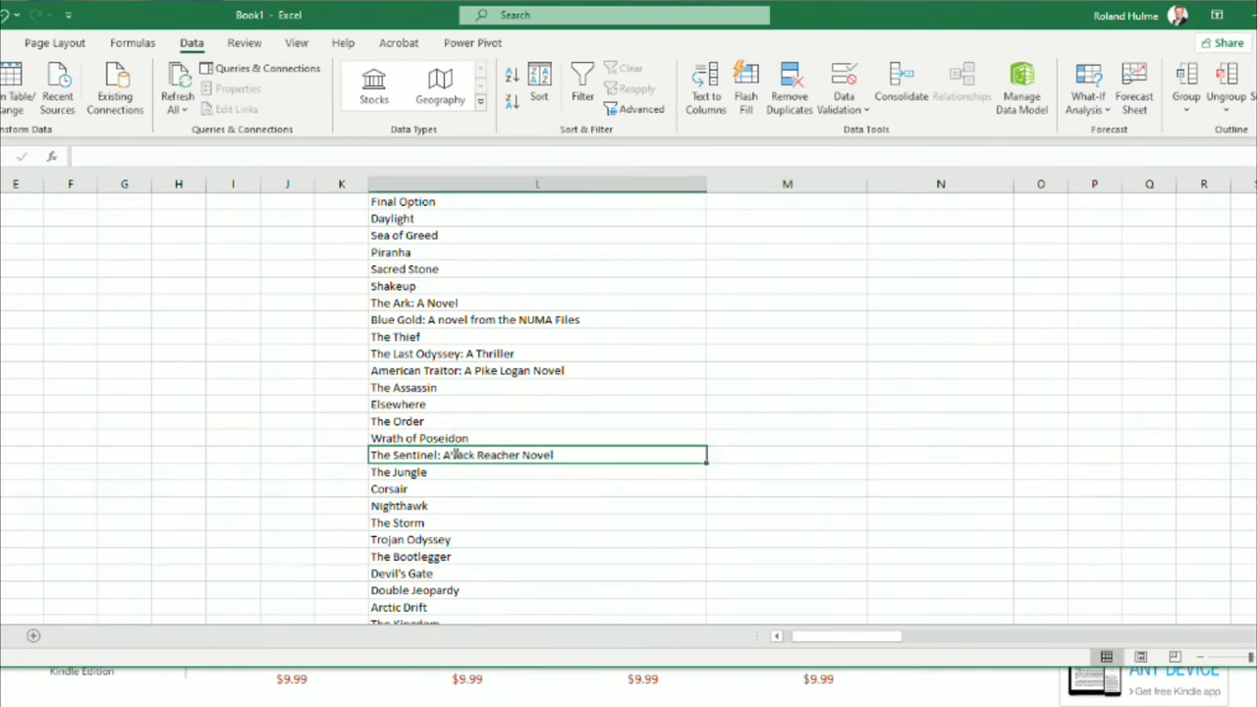
# Step: Replace every colon followed by a space with a bare colon throughout column L
pyautogui.click(468, 184)
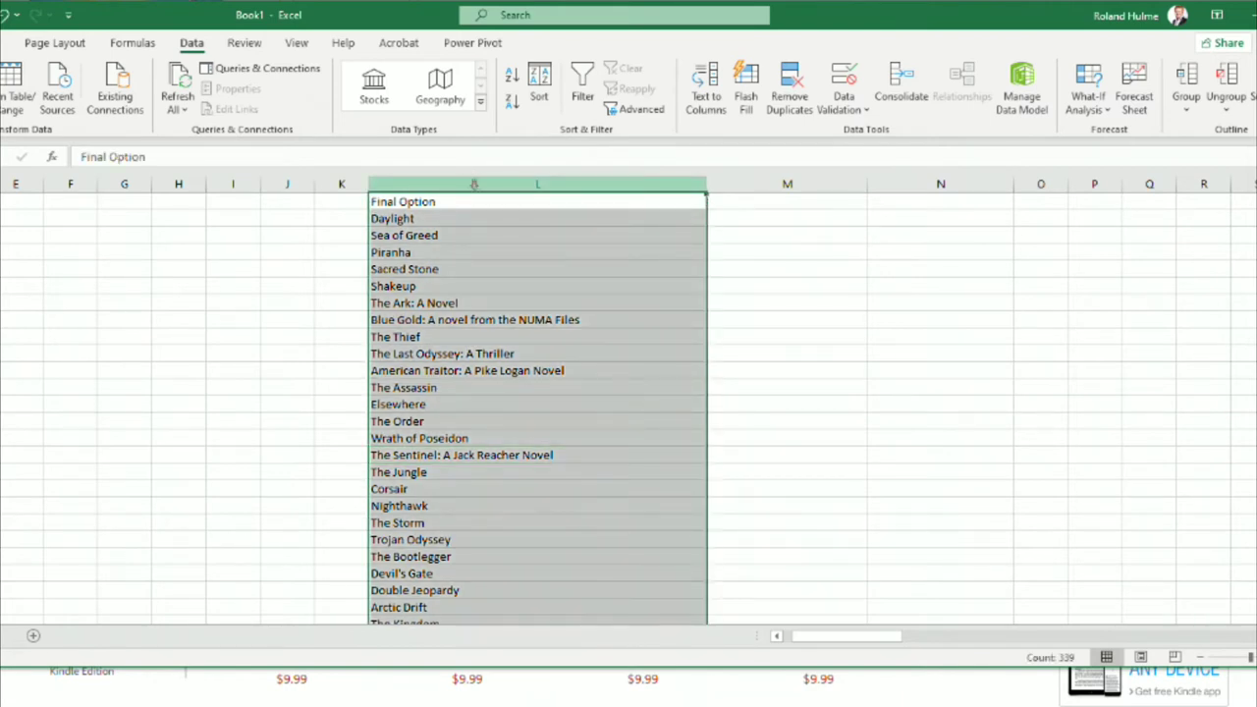
pyautogui.click(0, 42)
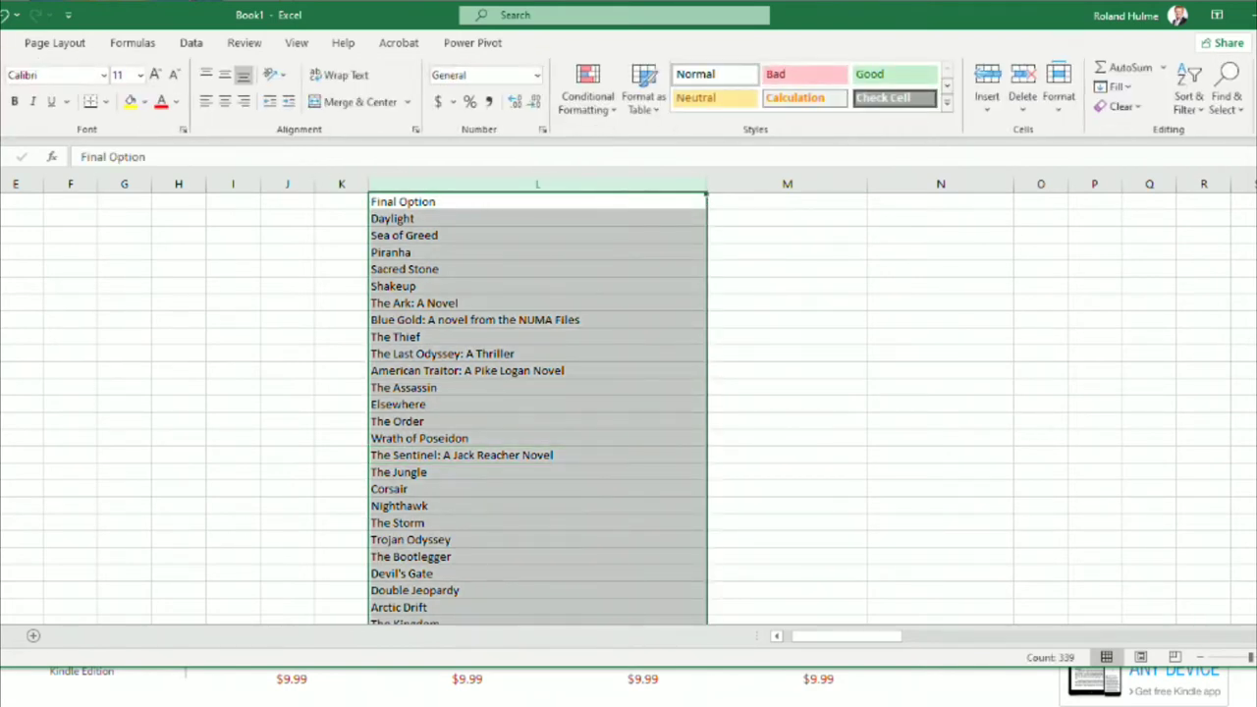
pyautogui.click(1227, 87)
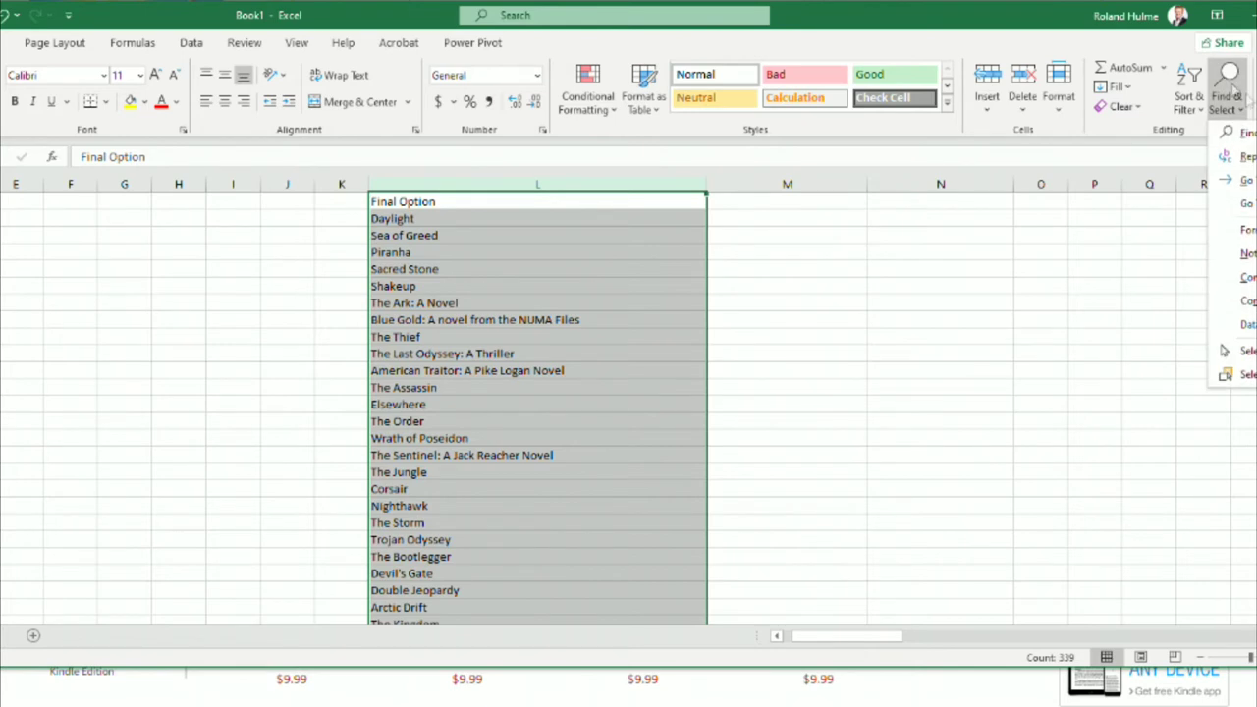
pyautogui.click(1239, 157)
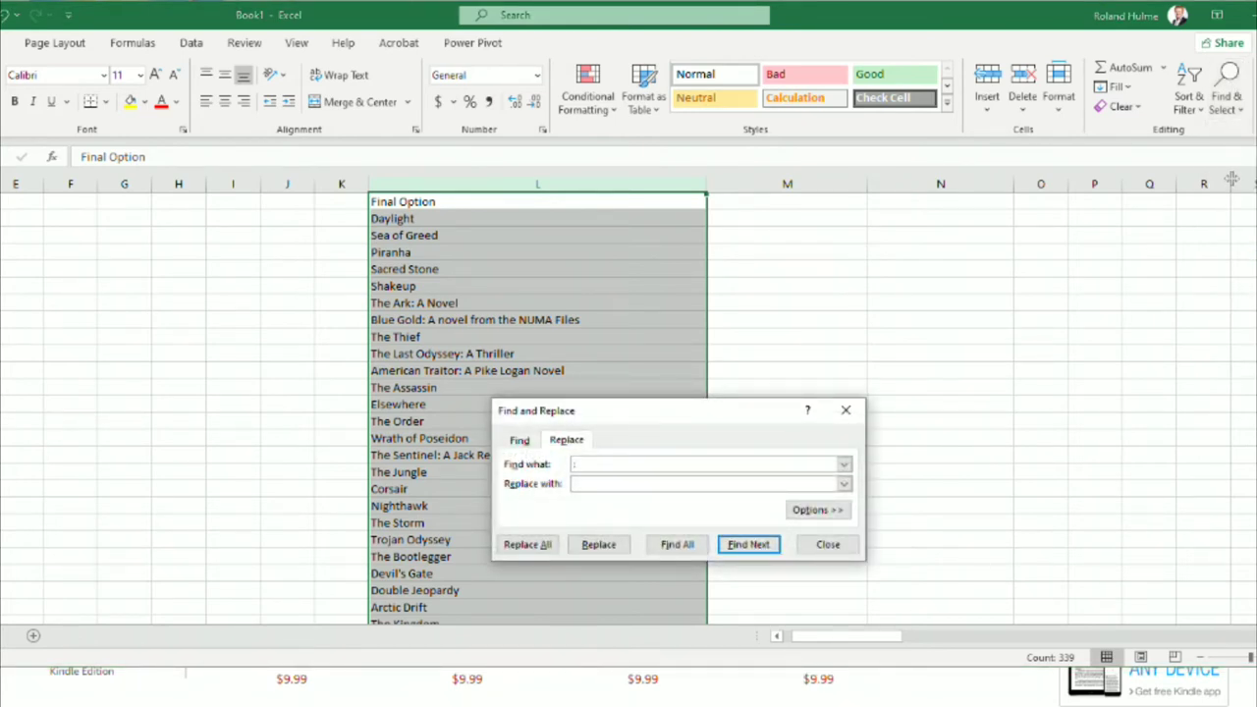
pyautogui.write(':')
pyautogui.click(538, 548)
pyautogui.click(818, 546)
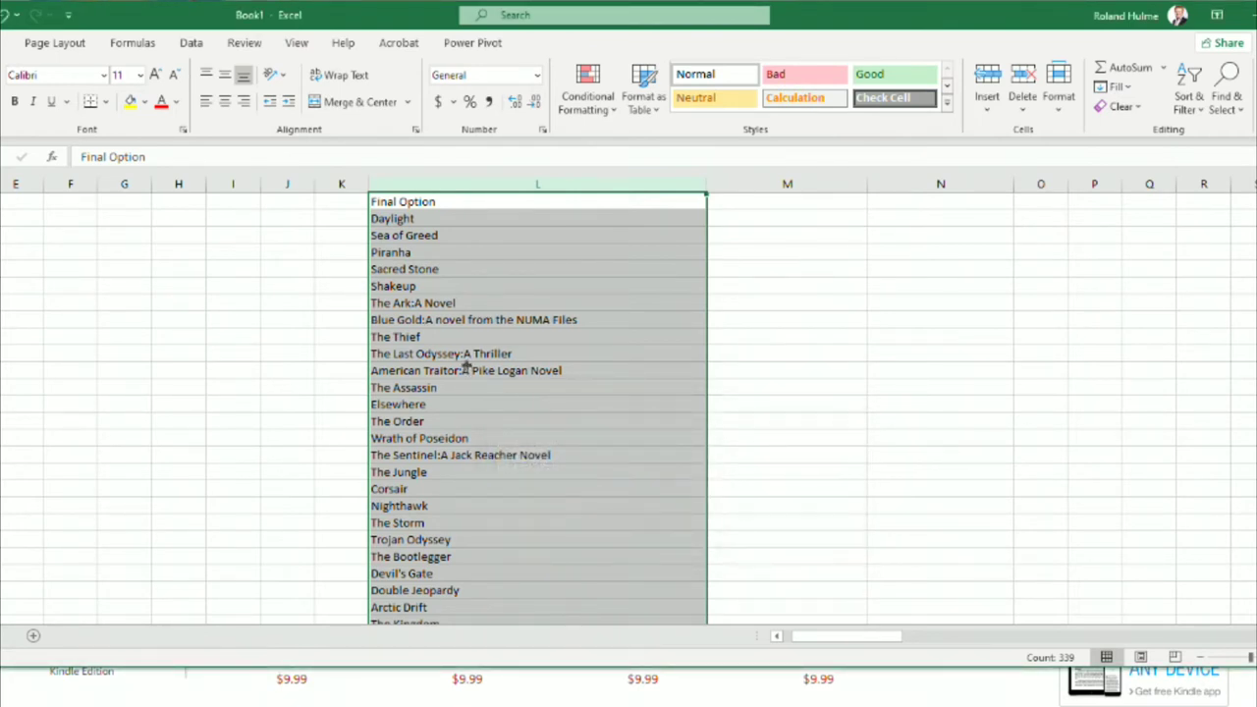
# Step: Split the whole of column L into titles and subtitles, delimited by a colon
pyautogui.click(499, 184)
pyautogui.click(190, 44)
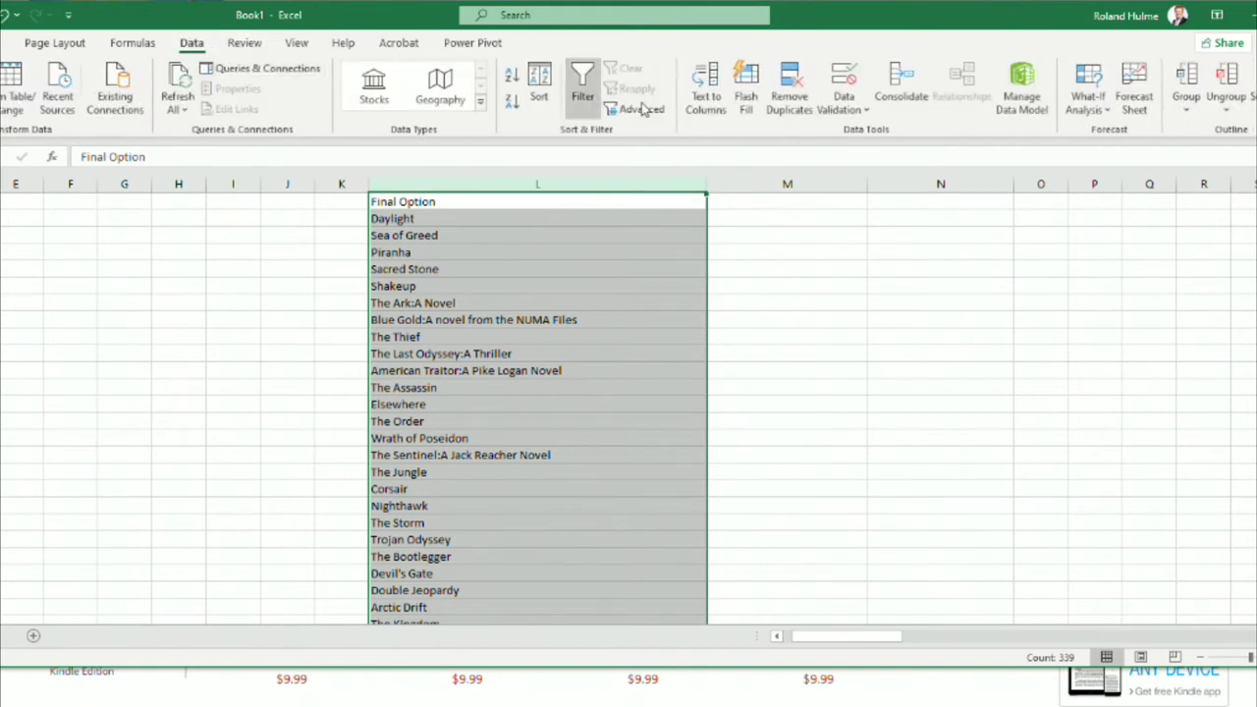
pyautogui.click(707, 94)
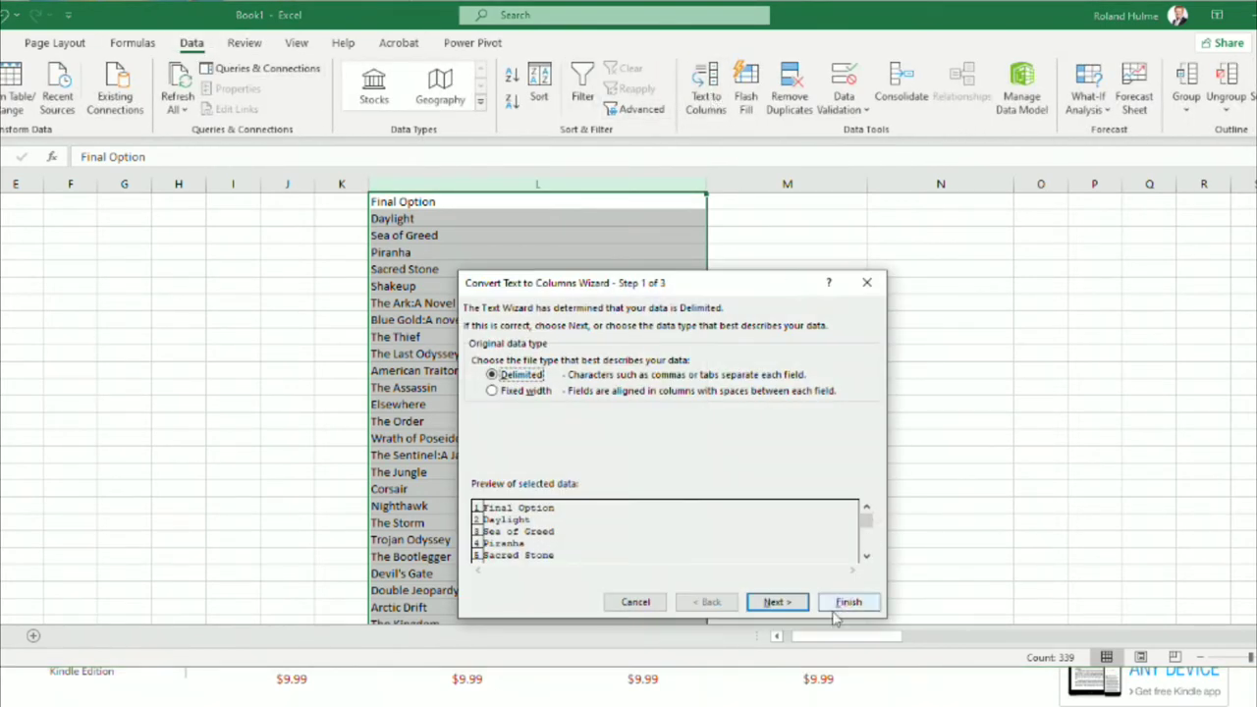
pyautogui.click(780, 603)
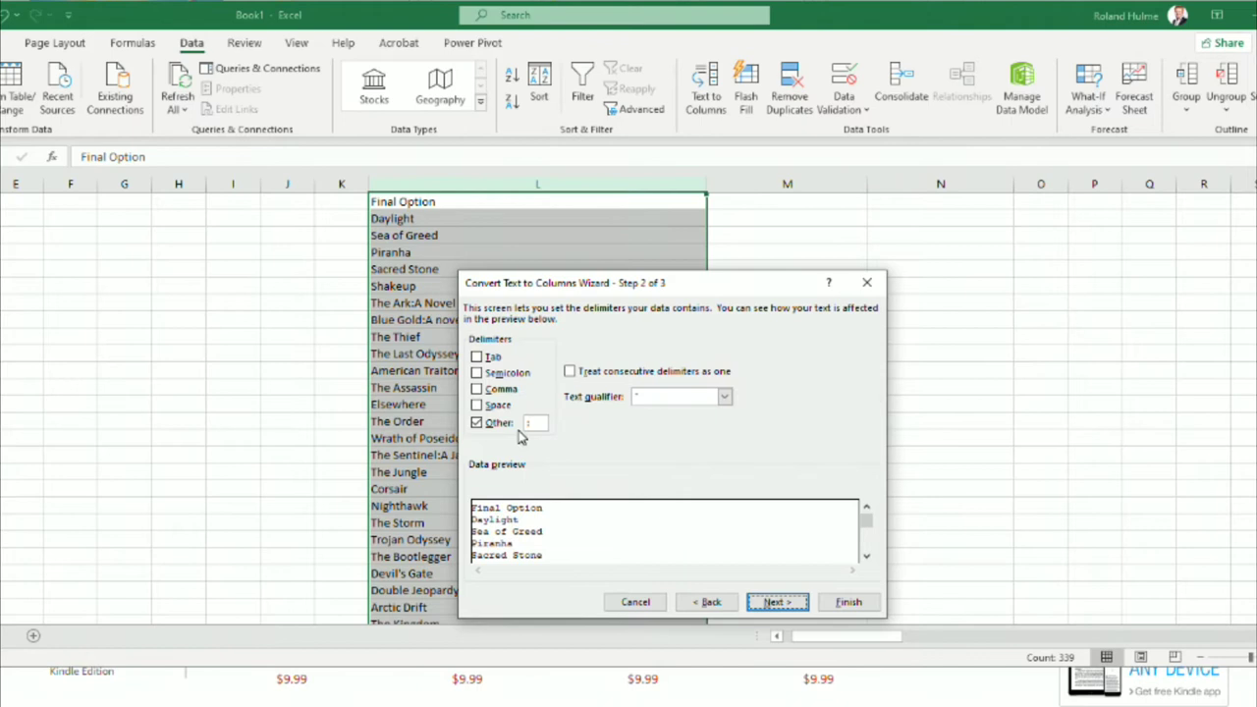
pyautogui.click(840, 601)
pyautogui.click(798, 318)
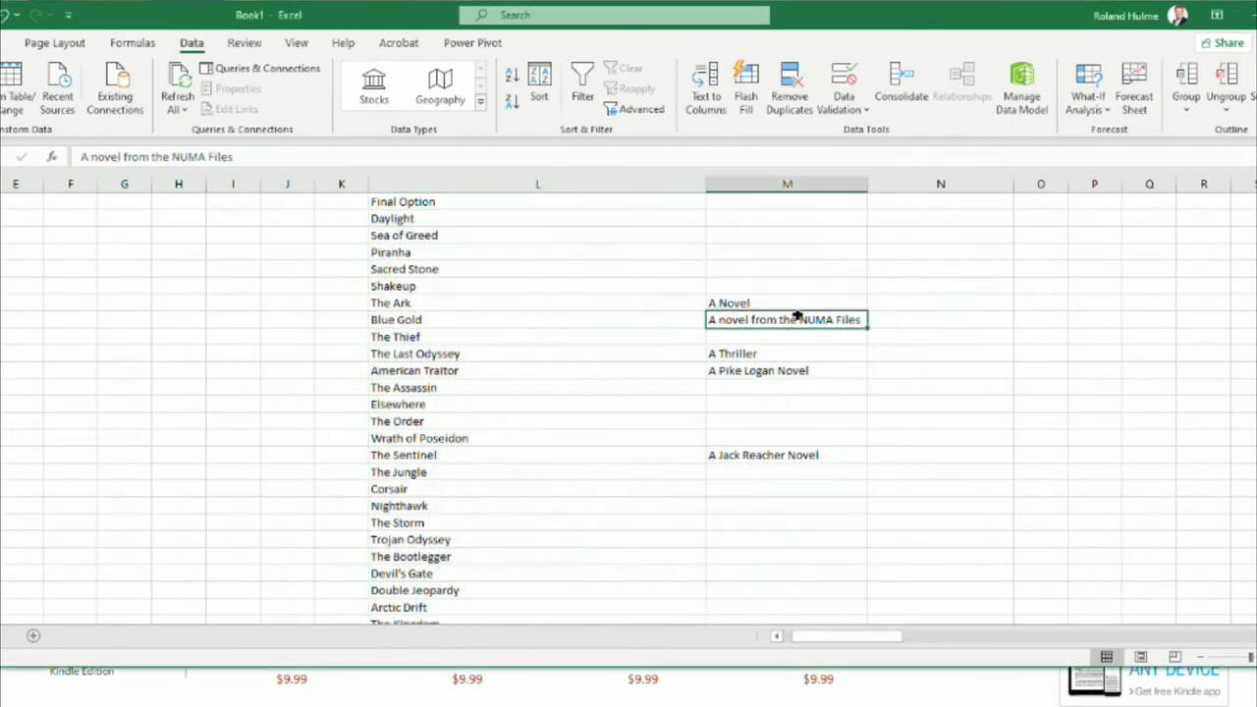
# Step: Sort only column M in ascending order, without expanding the selection to the neighbouring data
pyautogui.click(794, 184)
pyautogui.click(511, 75)
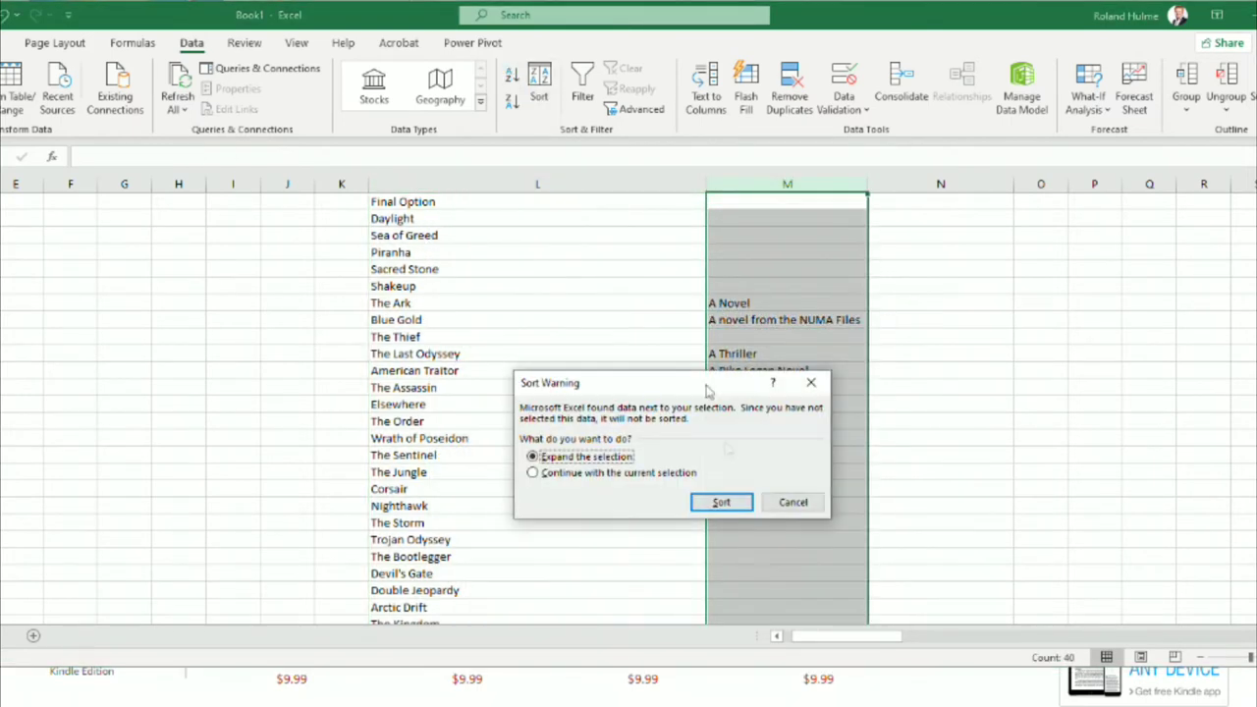
pyautogui.click(652, 473)
pyautogui.click(722, 503)
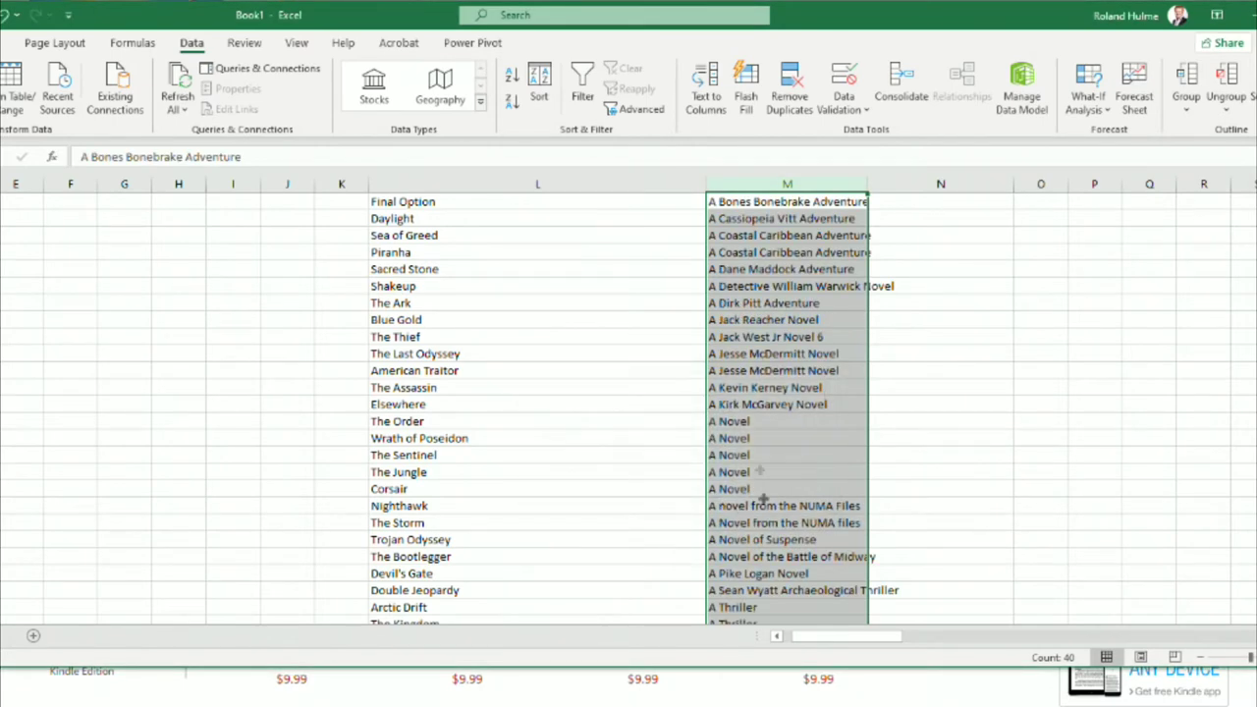
# Step: Review the sorted subtitles in column M for generic ones like "A Novel" and "A Thriller" and for useful series or character keywords
pyautogui.click(766, 202)
pyautogui.scroll(-6, 748, 389)
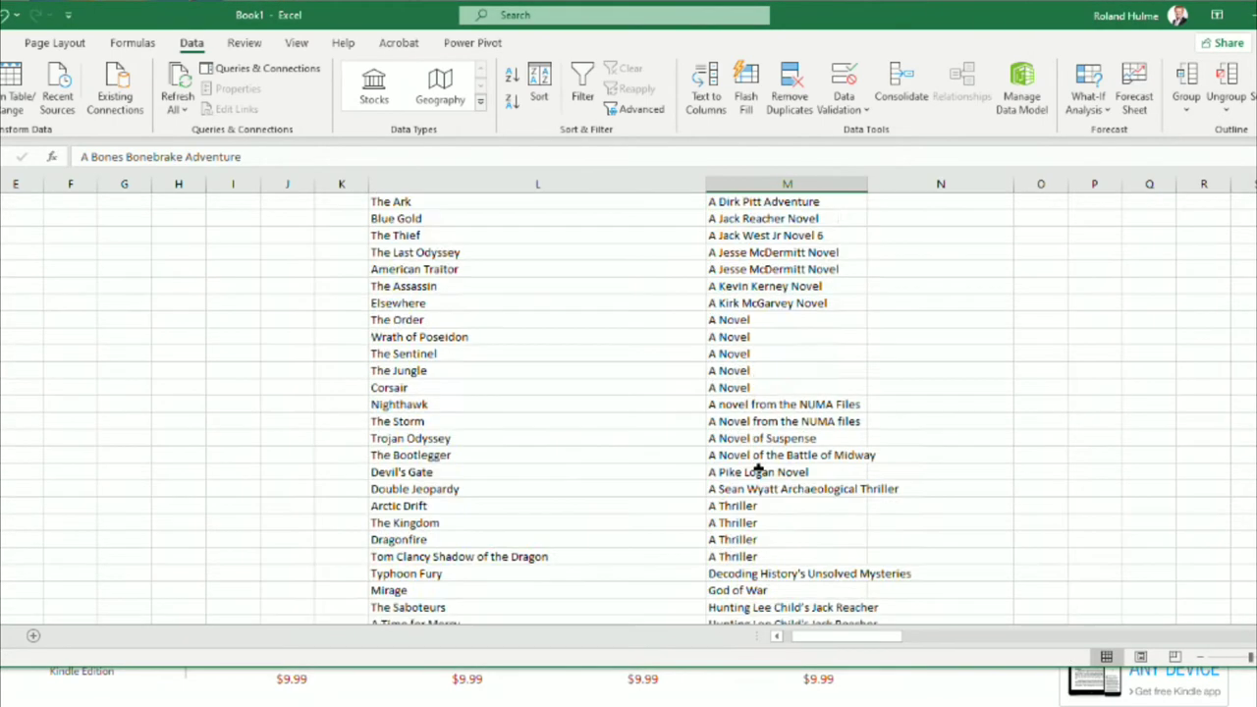
pyautogui.scroll(5, 748, 388)
pyautogui.moveTo(732, 372); pyautogui.dragTo(736, 438)
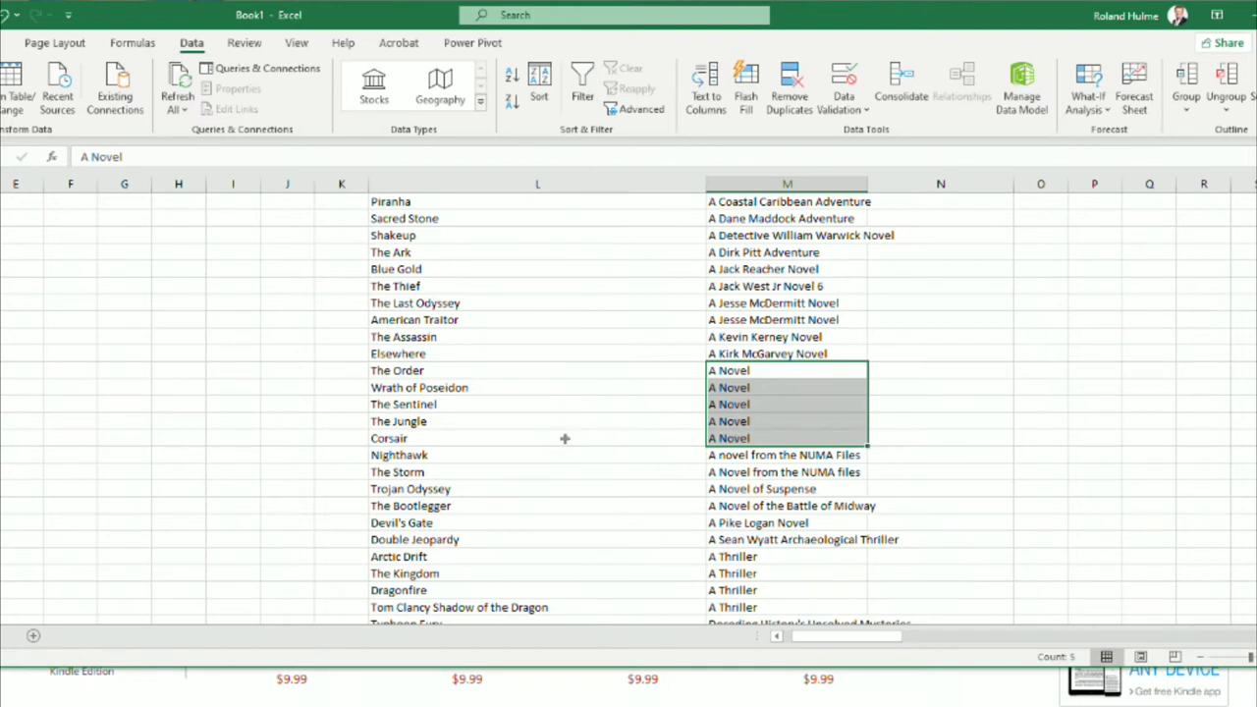
pyautogui.click(740, 471)
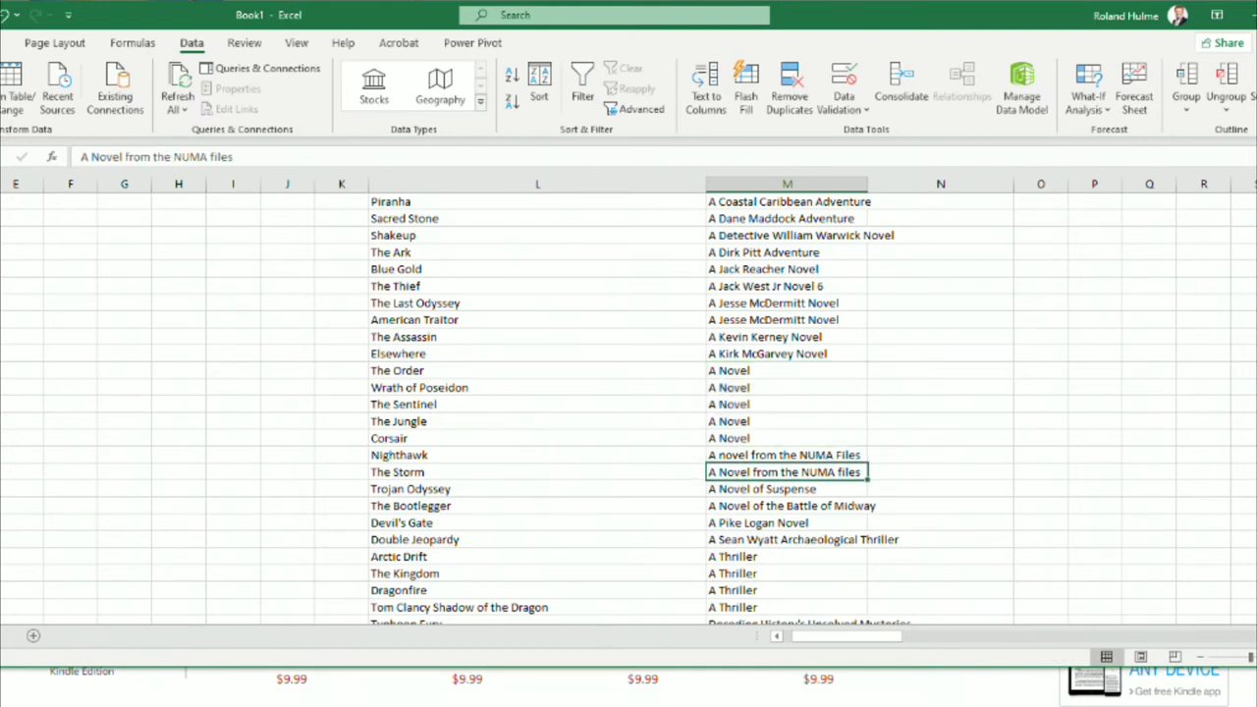
pyautogui.click(748, 557)
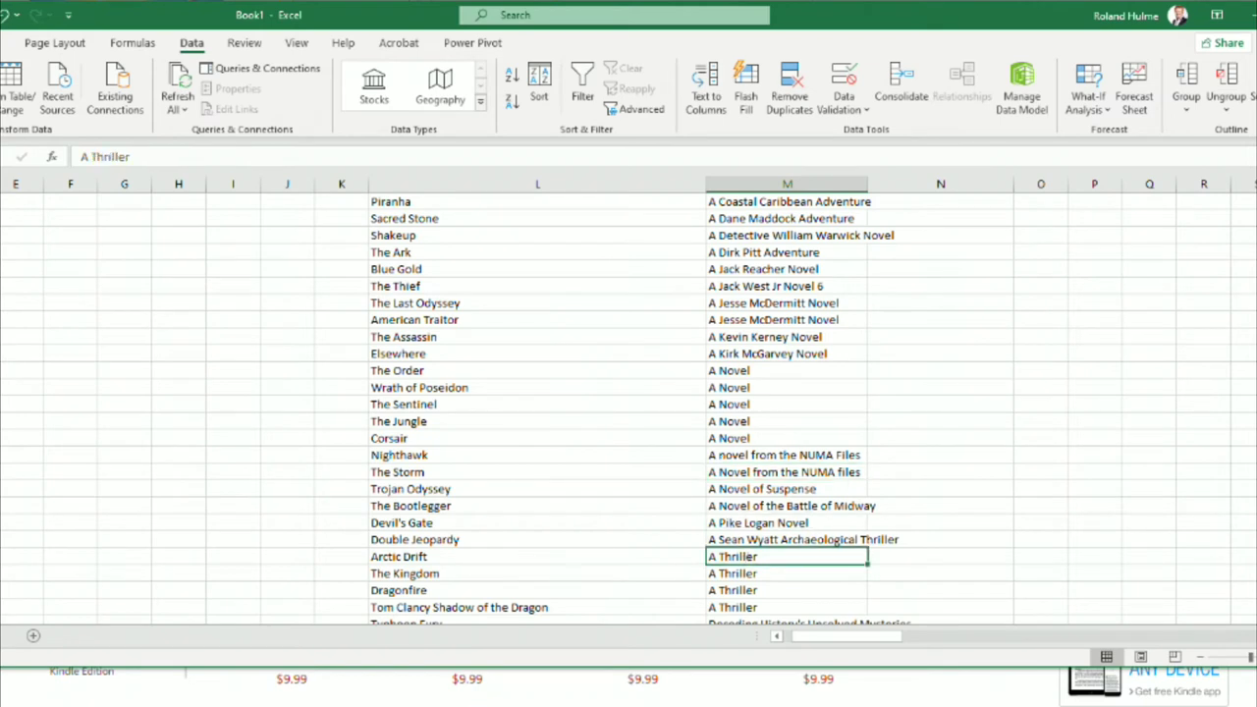
pyautogui.click(752, 539)
pyautogui.click(749, 523)
pyautogui.click(752, 506)
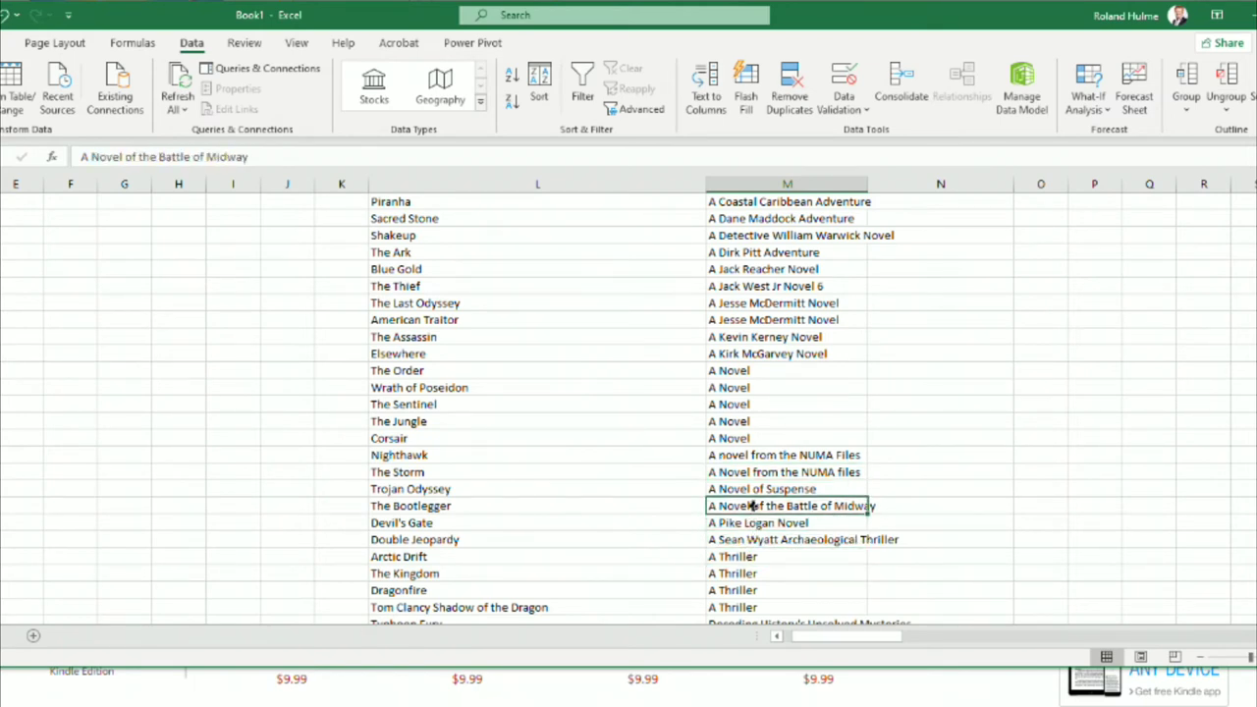
pyautogui.click(756, 490)
pyautogui.click(772, 324)
pyautogui.click(769, 475)
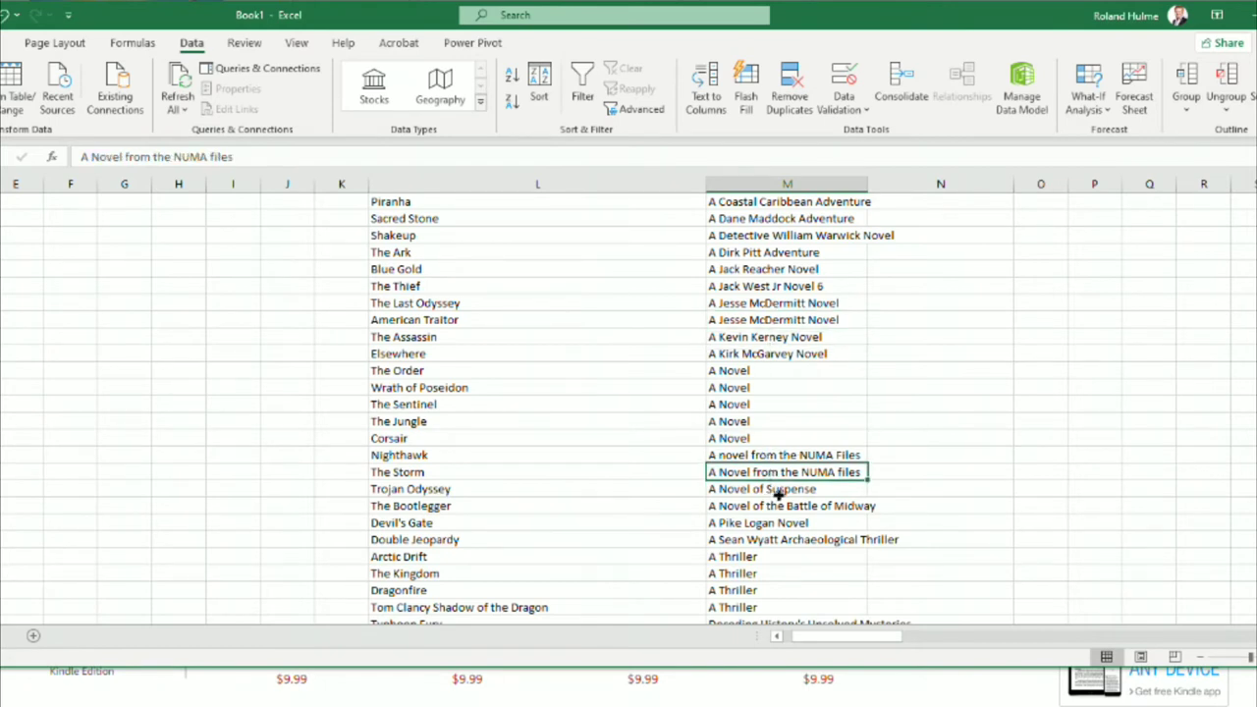
pyautogui.click(777, 204)
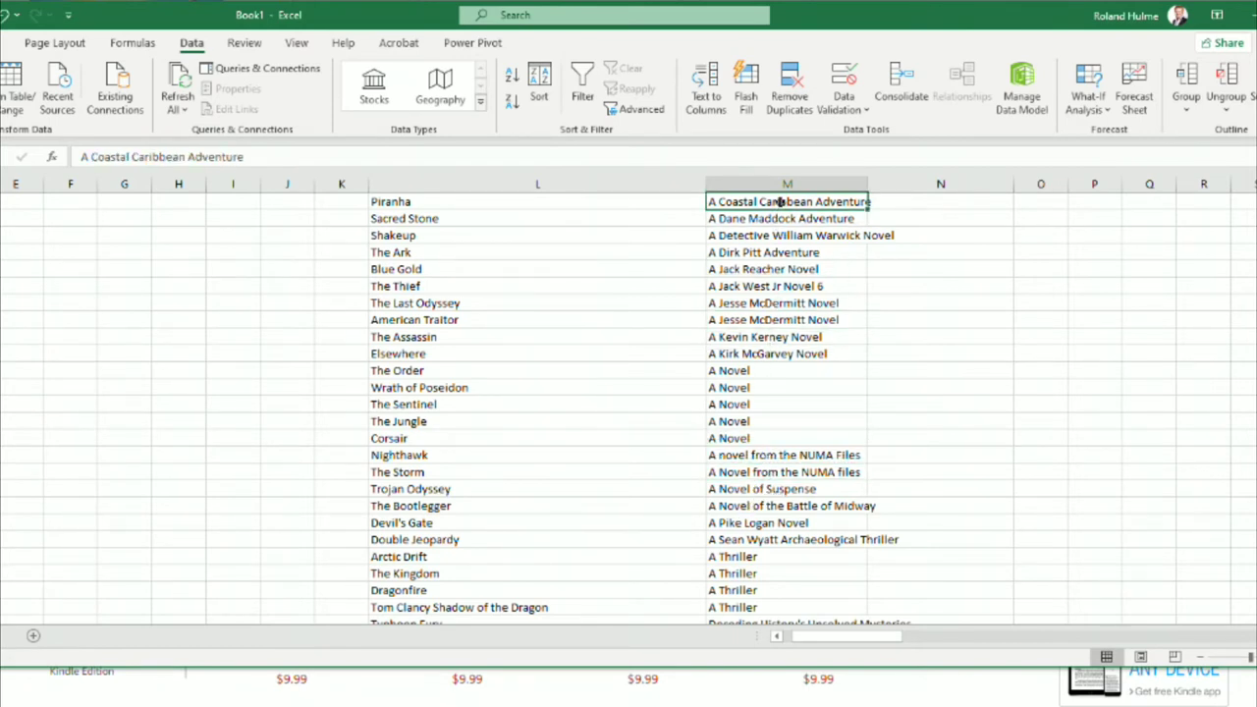
pyautogui.scroll(1, 773, 205)
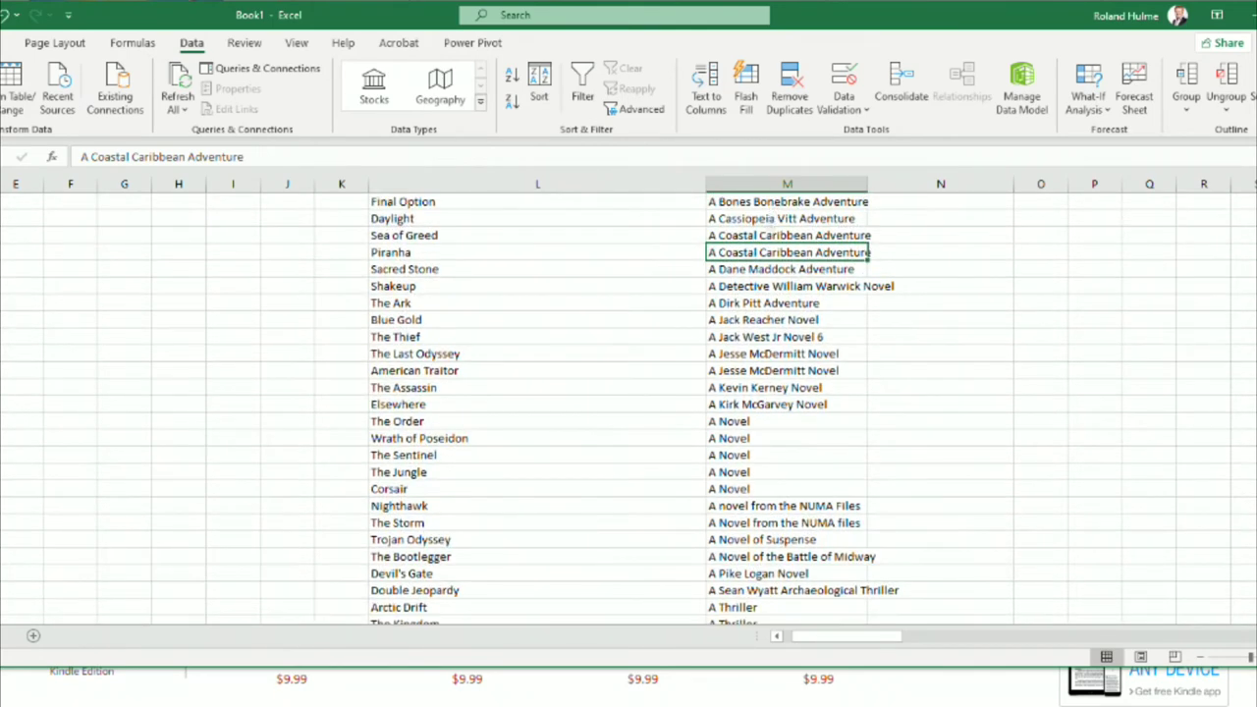
# Step: Copy the column M subtitles, "A Bones Bonebrake Adventure" to "With bonus novel Come and Get Us", to the end of column L
pyautogui.click(779, 204)
pyautogui.scroll(-10, 783, 462)
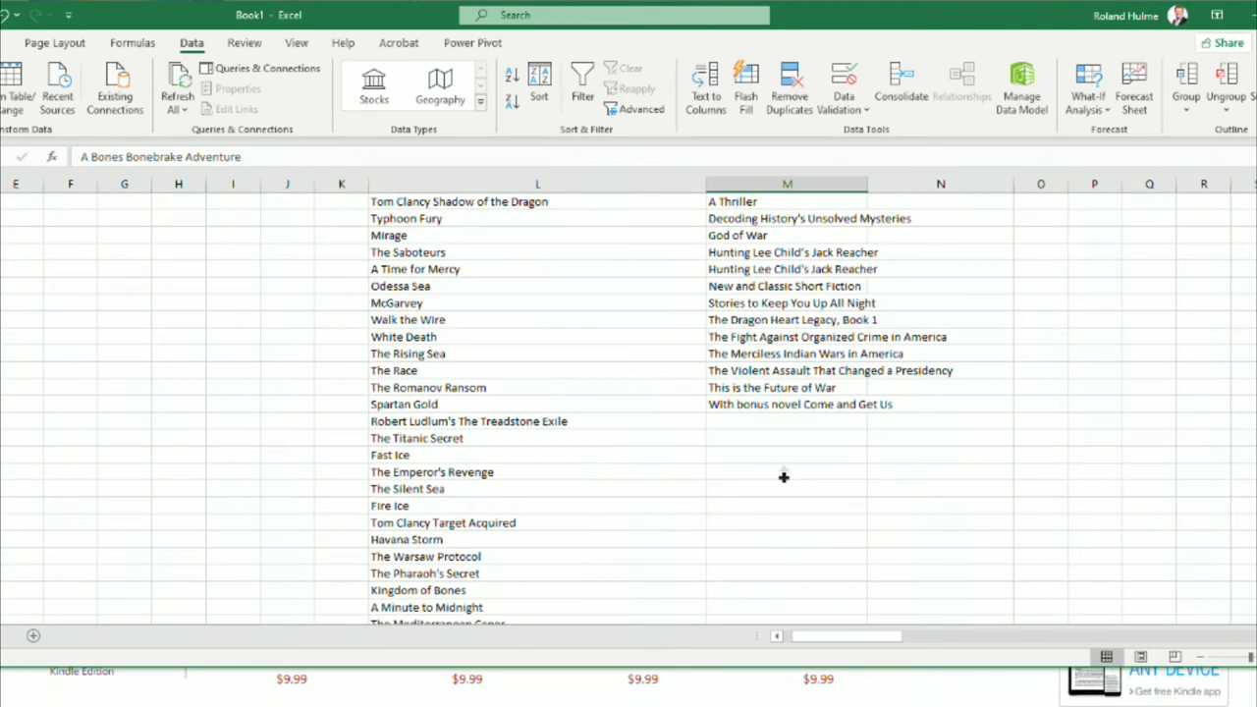
pyautogui.keyDown('shift'); pyautogui.click(781, 405); pyautogui.keyUp('shift')
pyautogui.hotkey('ctrl', 'c')
pyautogui.scroll(-12, 481, 449)
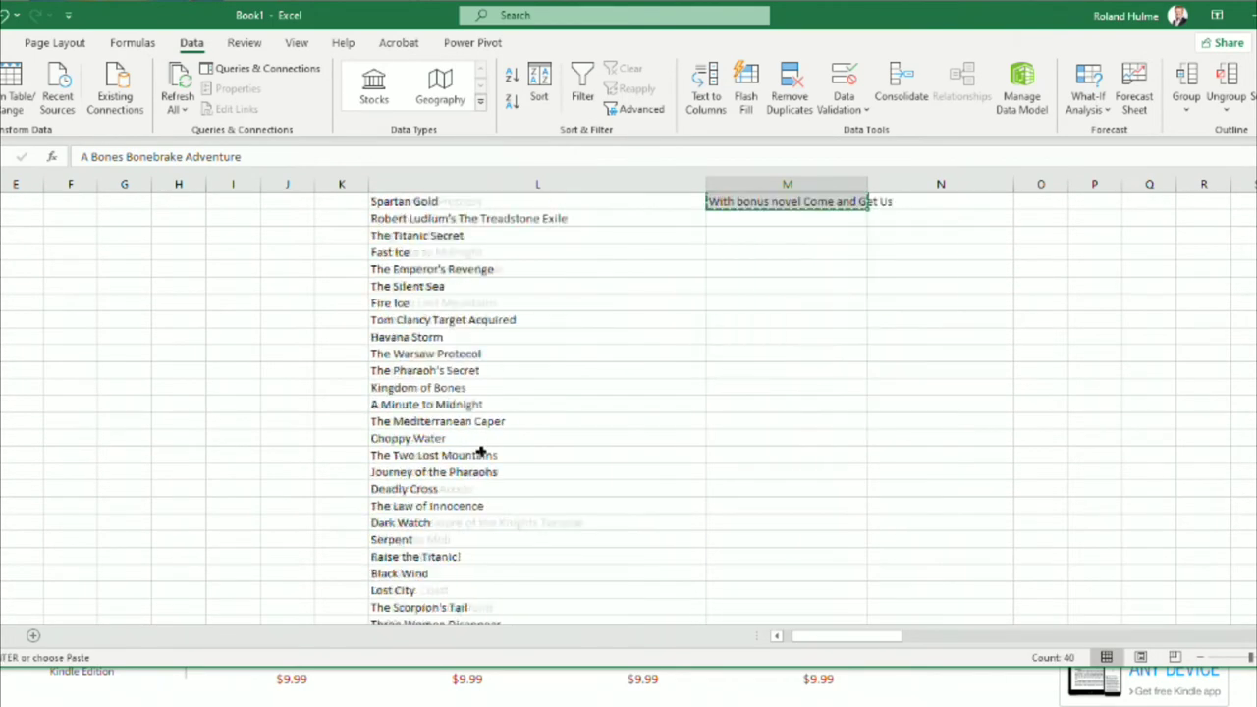
pyautogui.scroll(-20, 480, 453)
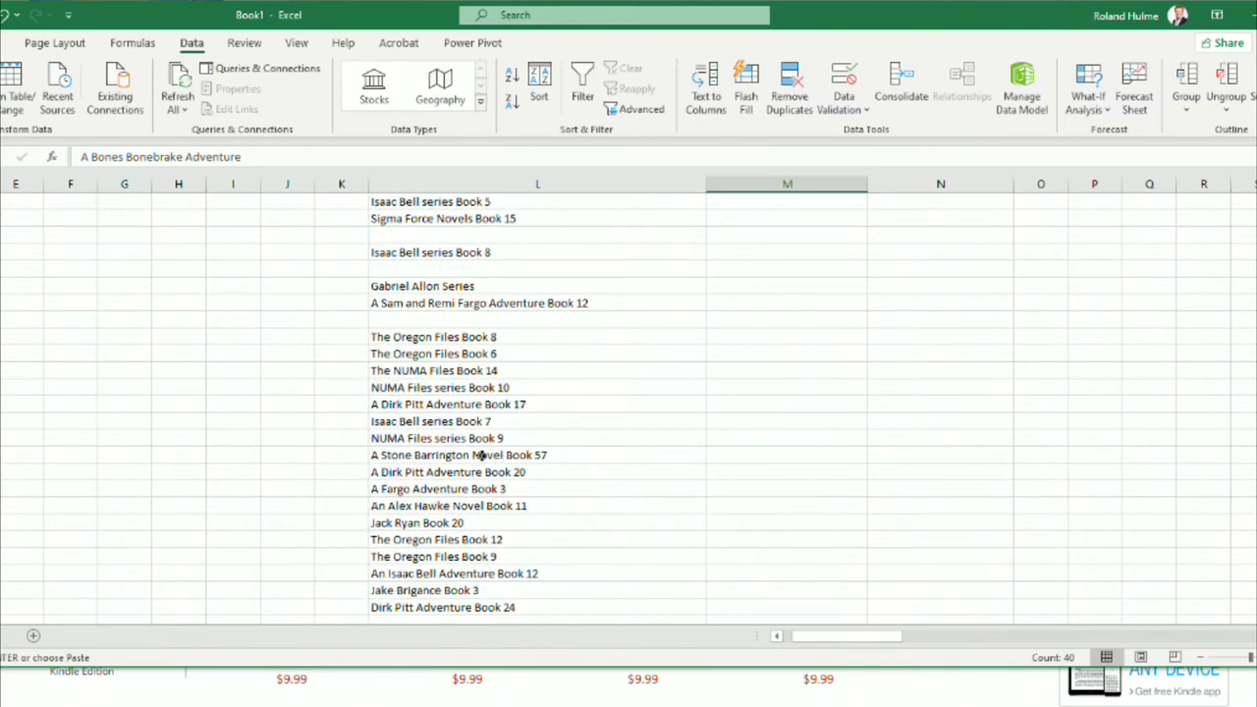
pyautogui.scroll(-20, 481, 455)
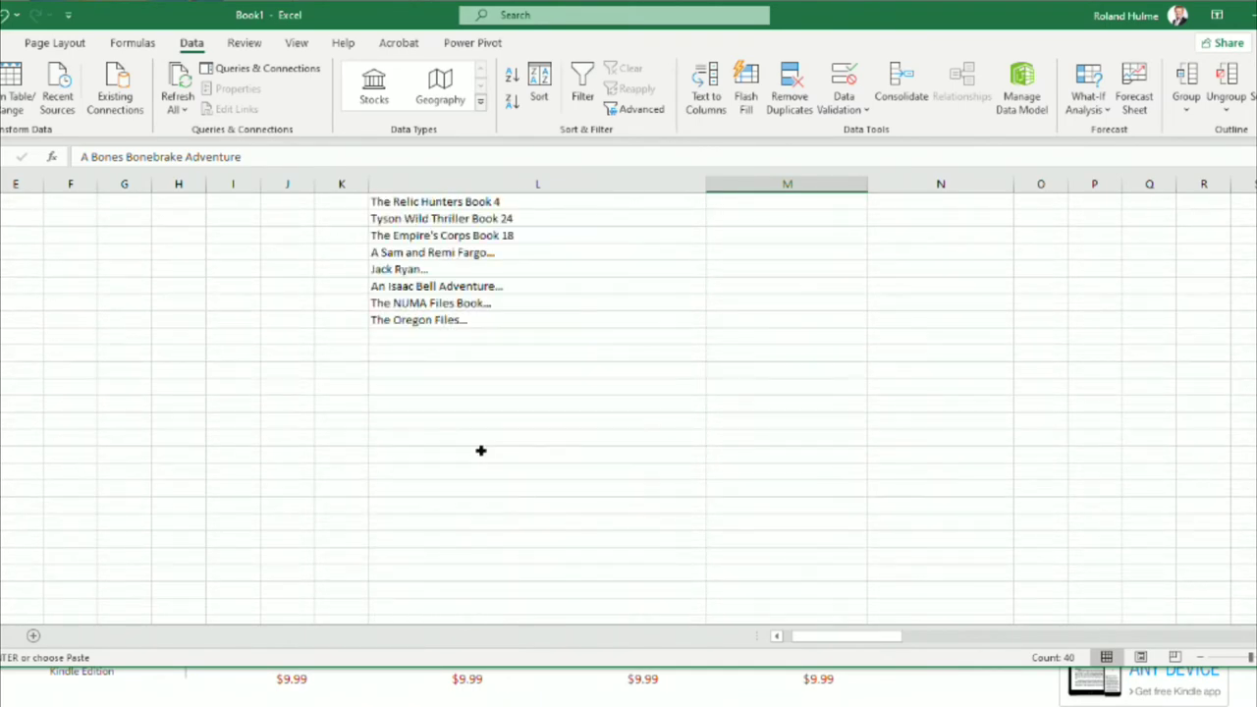
pyautogui.click(472, 336)
pyautogui.hotkey('ctrl', 'v')
# Step: Delete the stray "A Novel" in column N beside "Tom Clancy's Op-Center", and clear the subtitles from the whole of column M
pyautogui.scroll(-10, 541, 331)
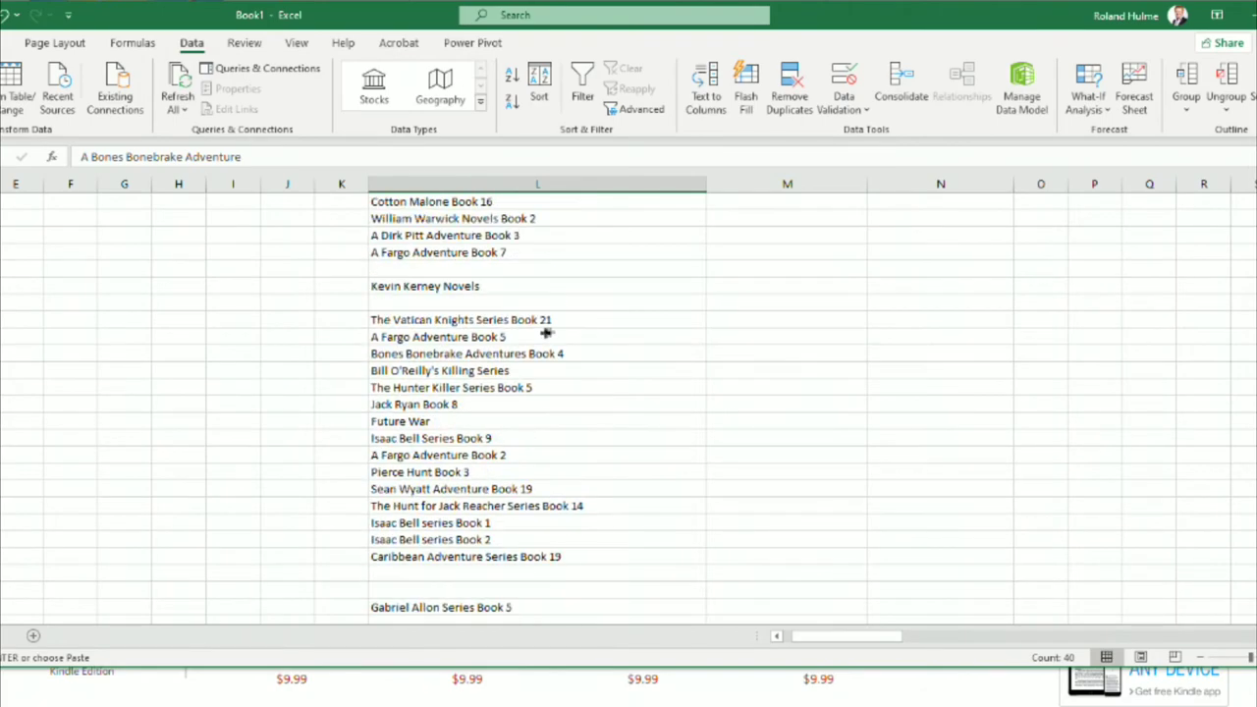
pyautogui.scroll(-20, 537, 407)
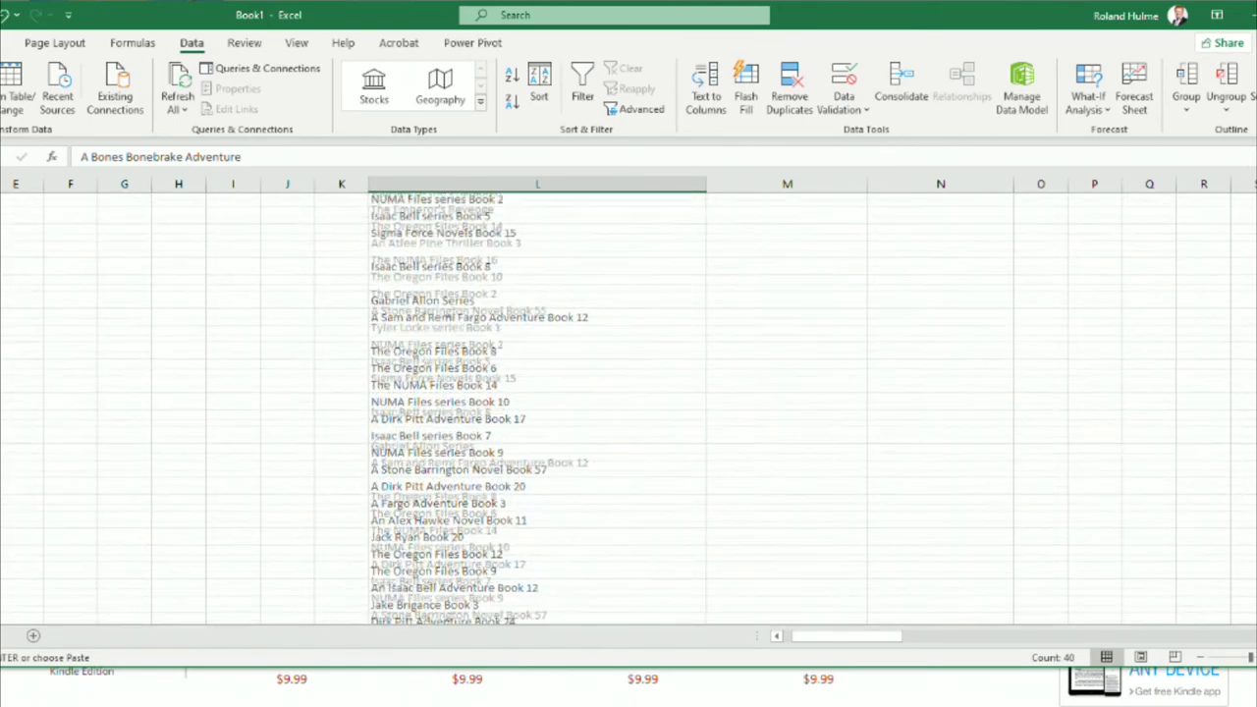
pyautogui.scroll(4, 537, 407)
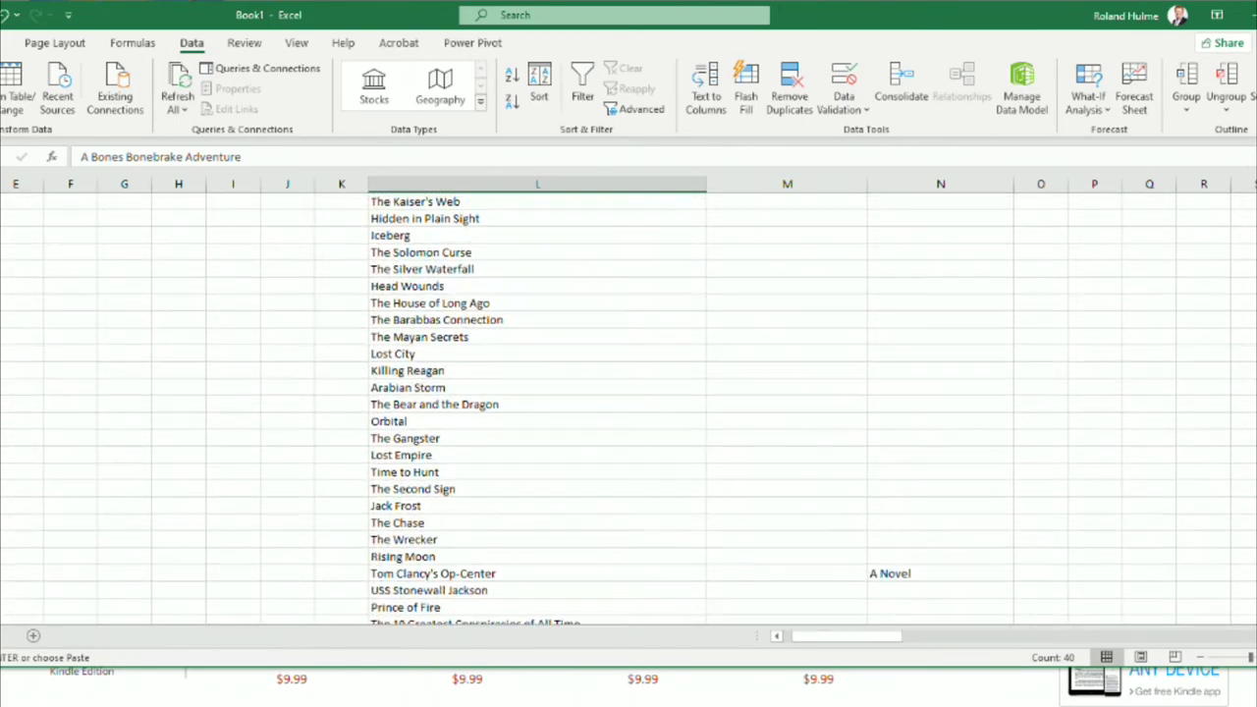
pyautogui.click(913, 575)
pyautogui.press('Delete')
pyautogui.scroll(10, 537, 408)
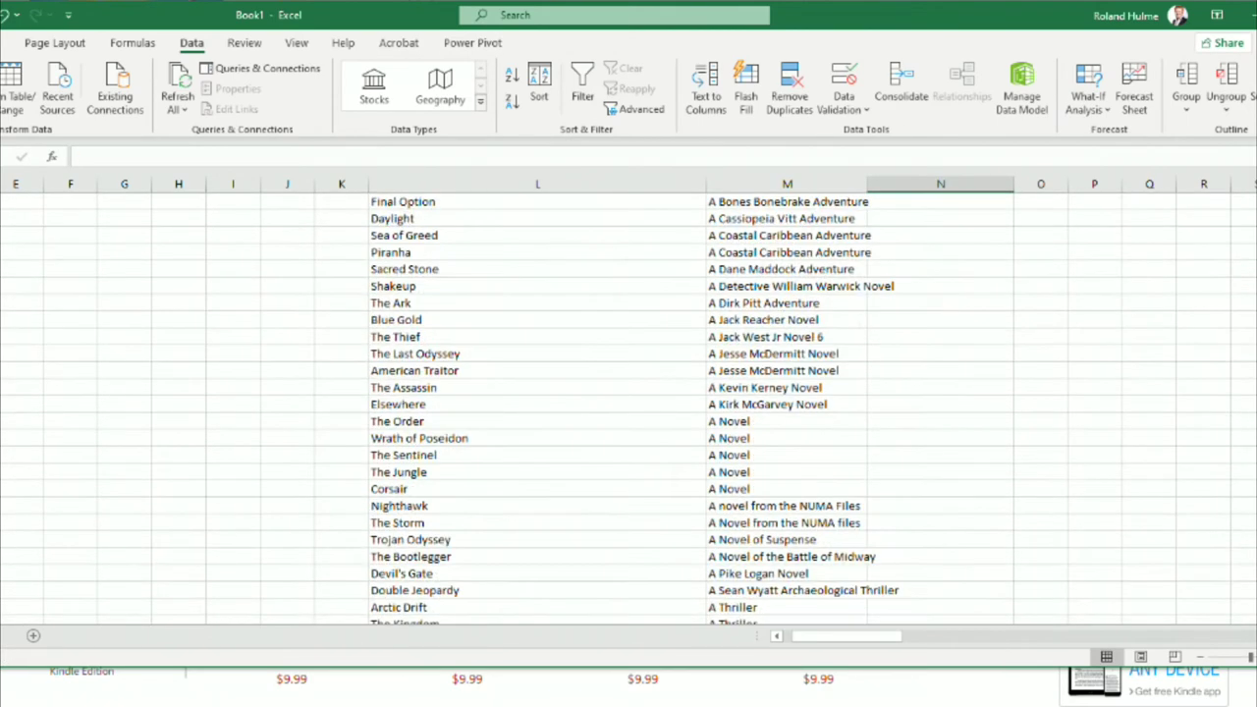
pyautogui.click(788, 182)
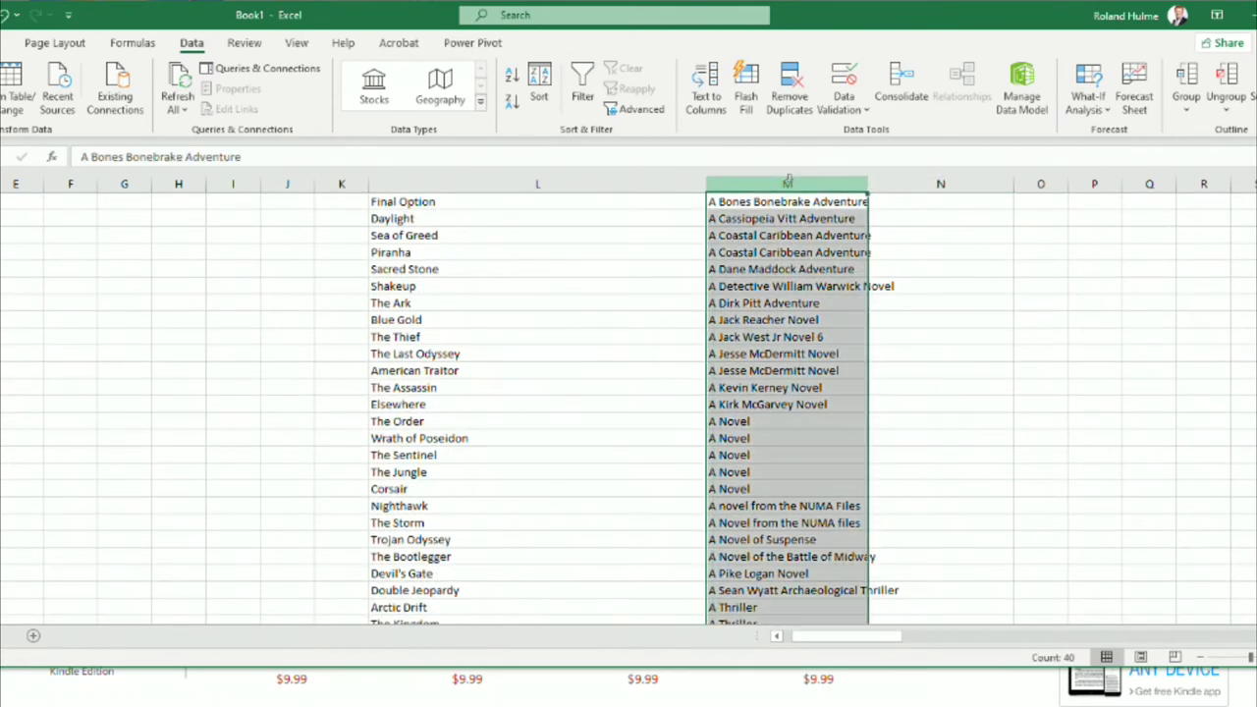
pyautogui.press('Delete')
# Step: Shorten the last entry in column L to "Come and Get Us" by removing "With bonus novel"
pyautogui.scroll(-20, 537, 407)
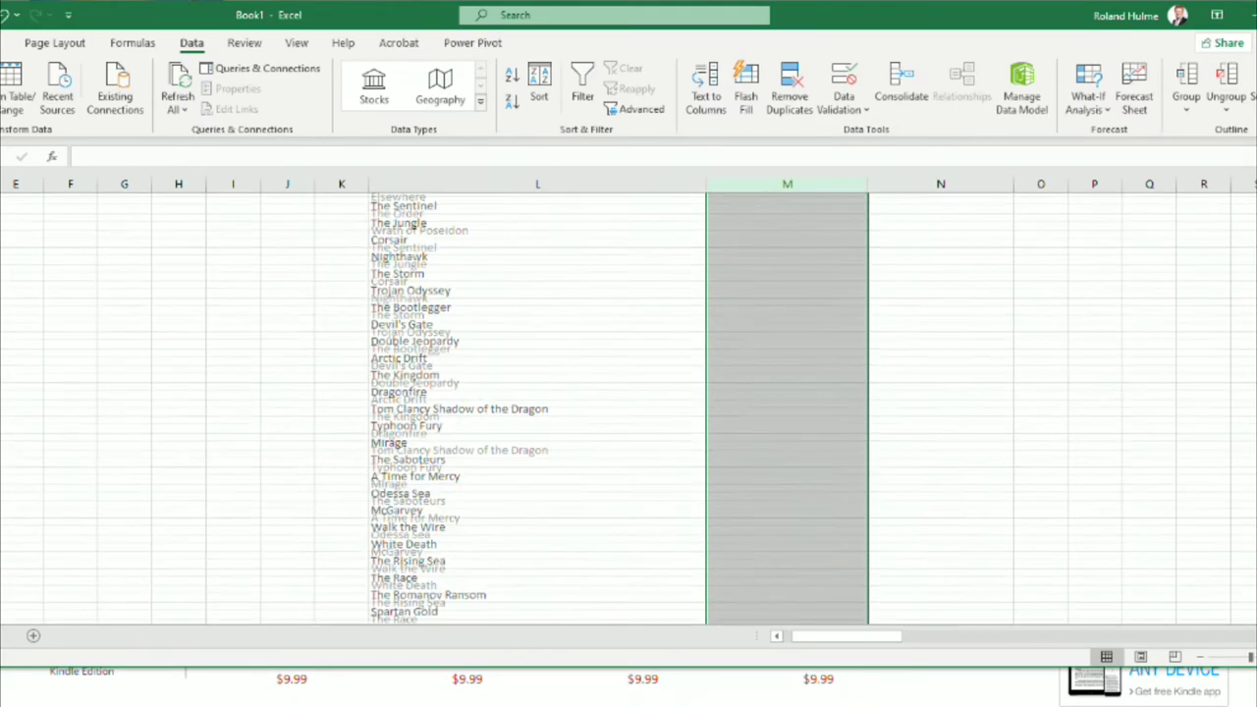
pyautogui.scroll(-20, 537, 408)
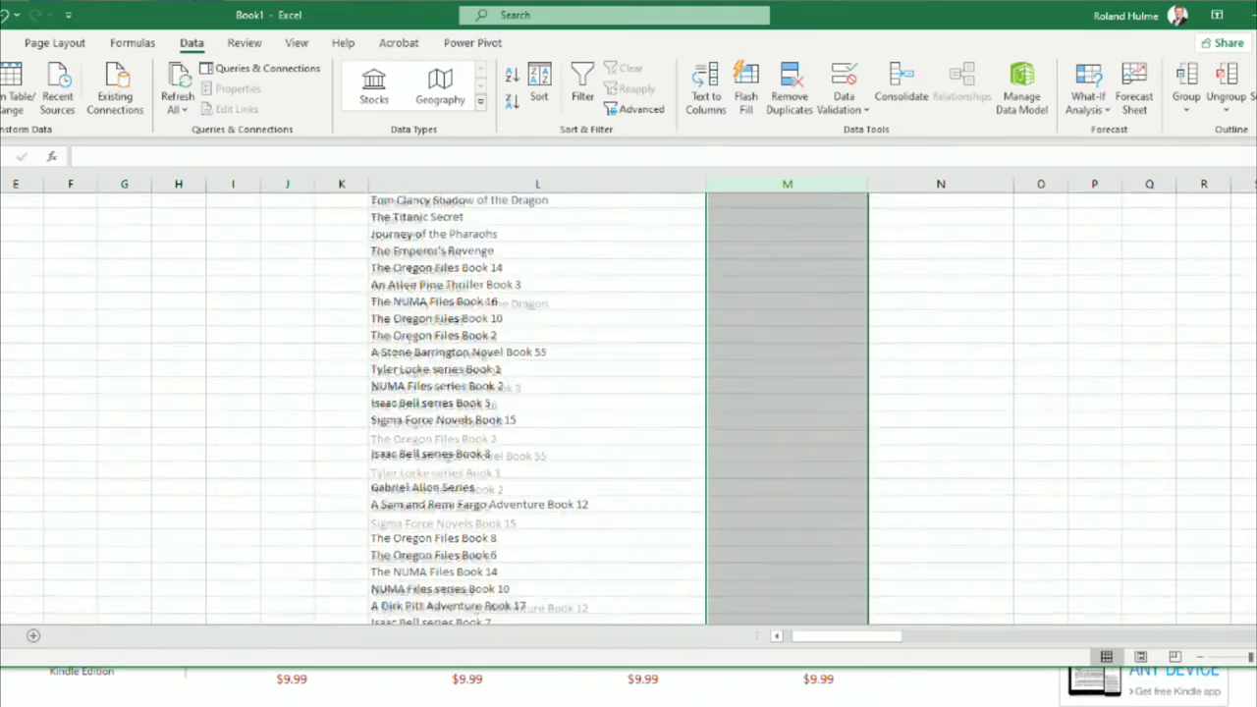
pyautogui.scroll(5, 490, 609)
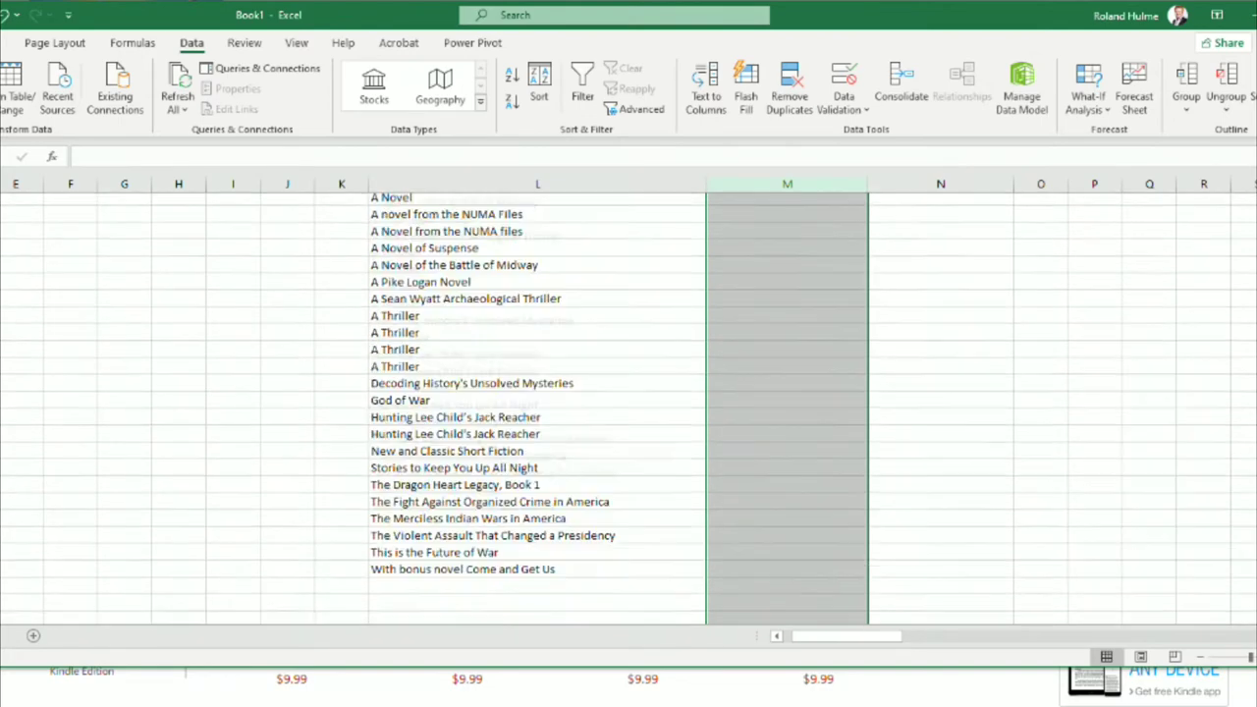
pyautogui.click(412, 595)
pyautogui.scroll(-1, 470, 599)
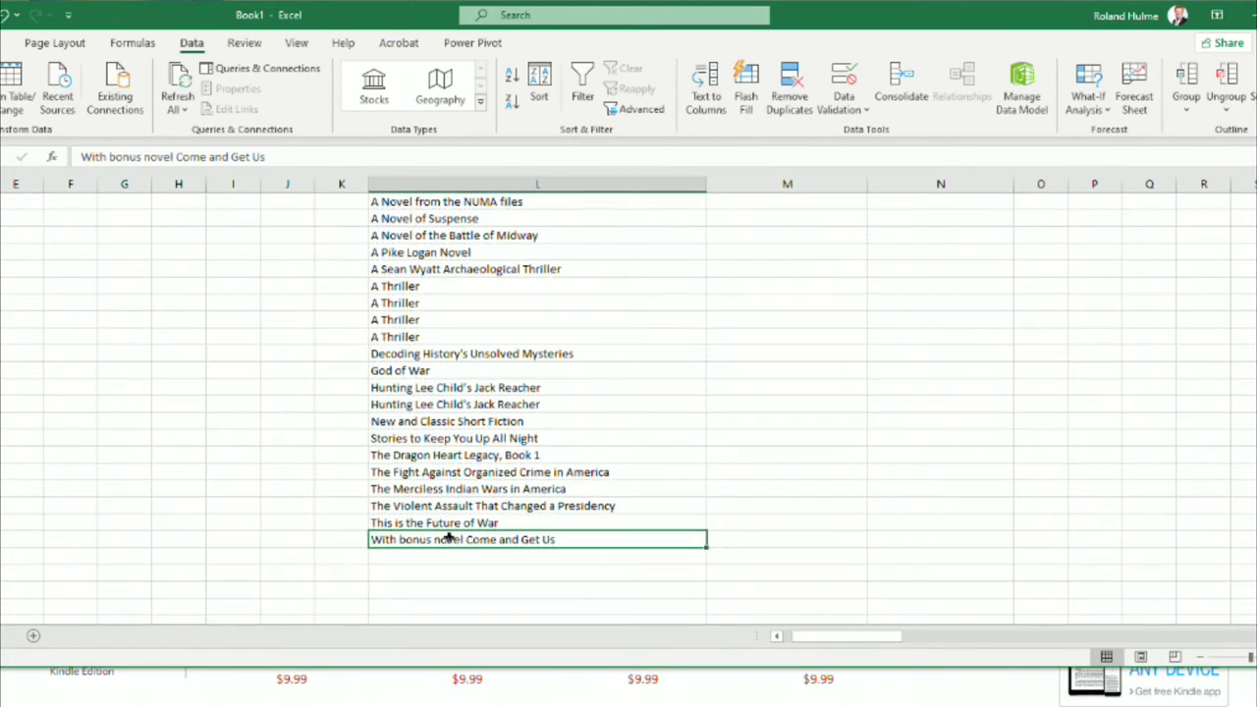
pyautogui.doubleClick(448, 538)
pyautogui.moveTo(467, 539); pyautogui.dragTo(326, 544)
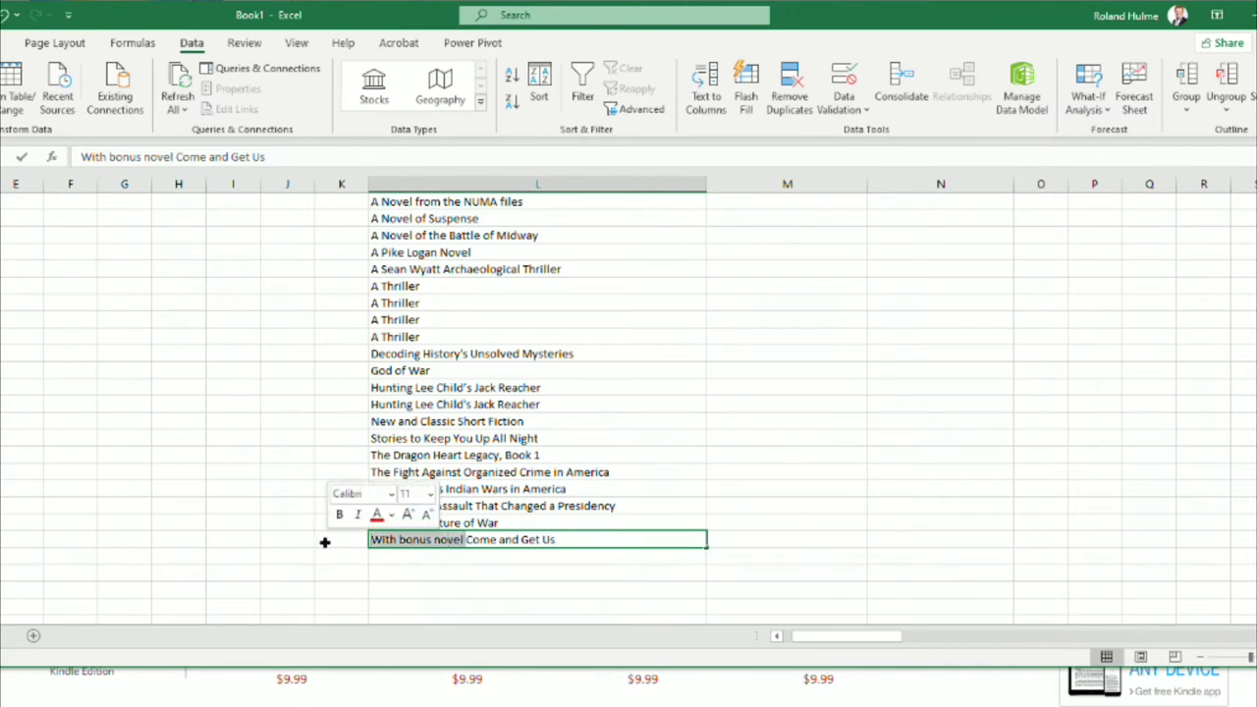
pyautogui.press('BackSpace')
pyautogui.press('Return')
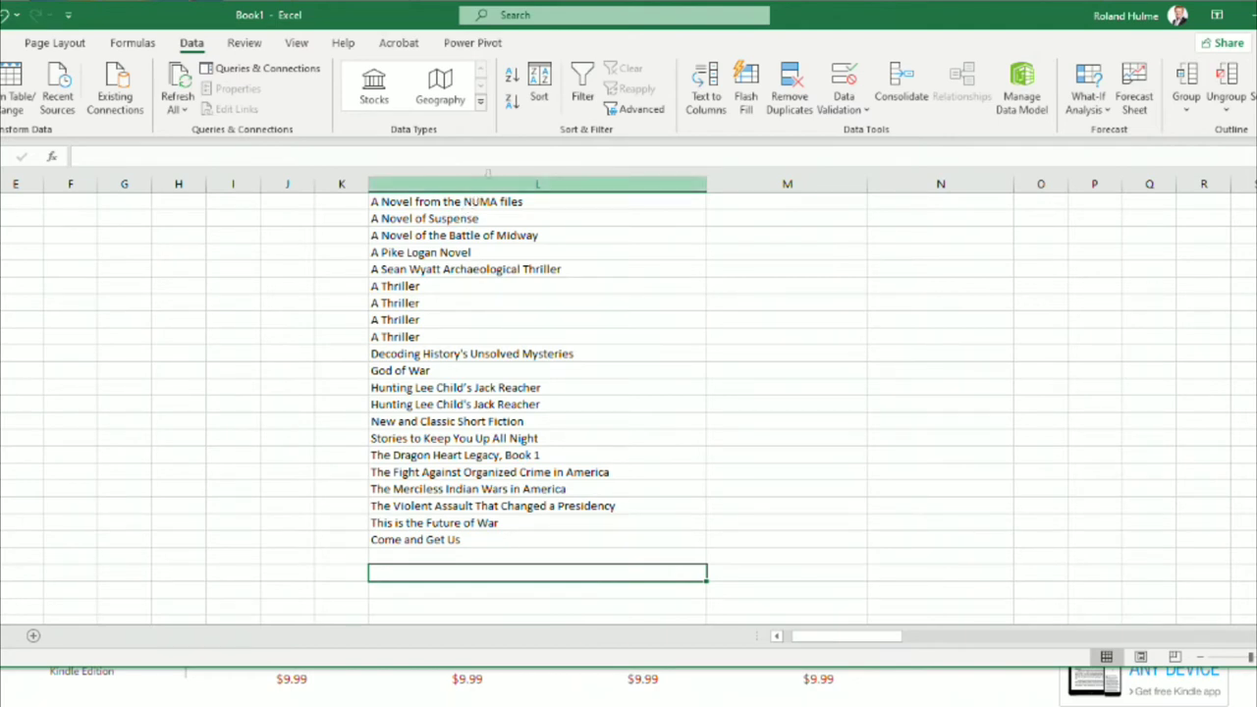
# Step: Select the whole of column L
pyautogui.click(489, 182)
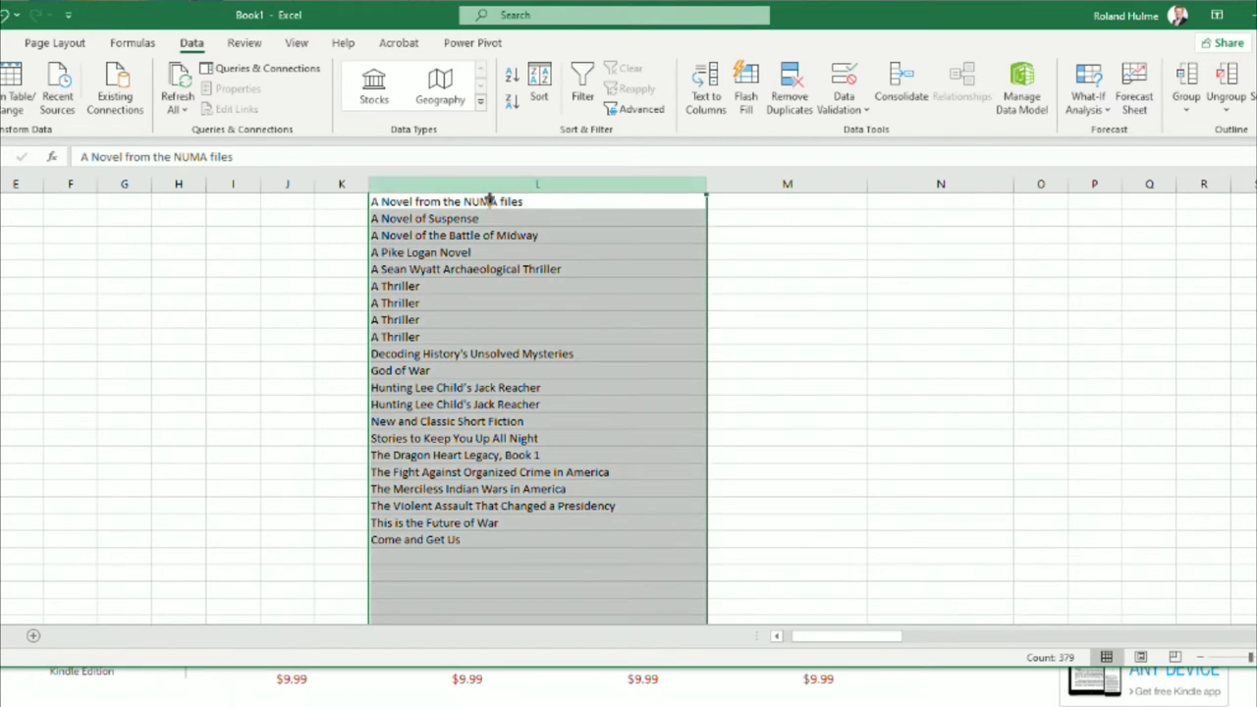
# Step: Remove the duplicate values from column L, treating the data as having no headers
pyautogui.click(792, 96)
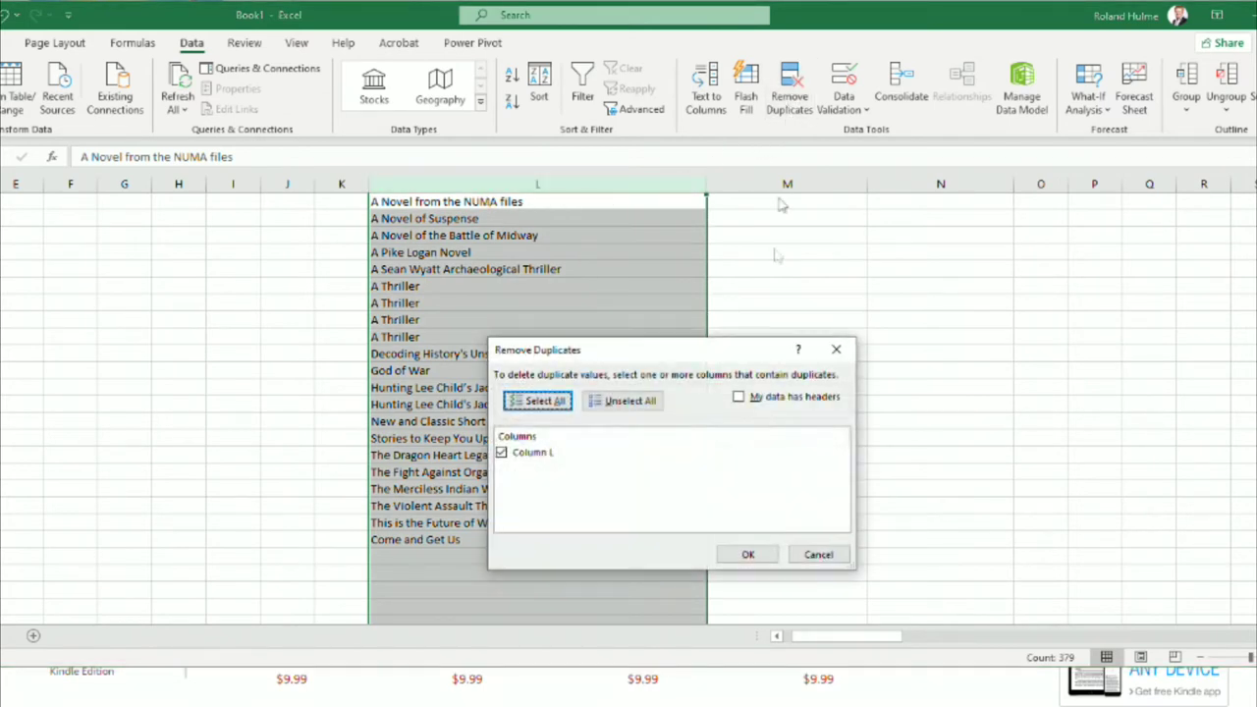
pyautogui.click(747, 555)
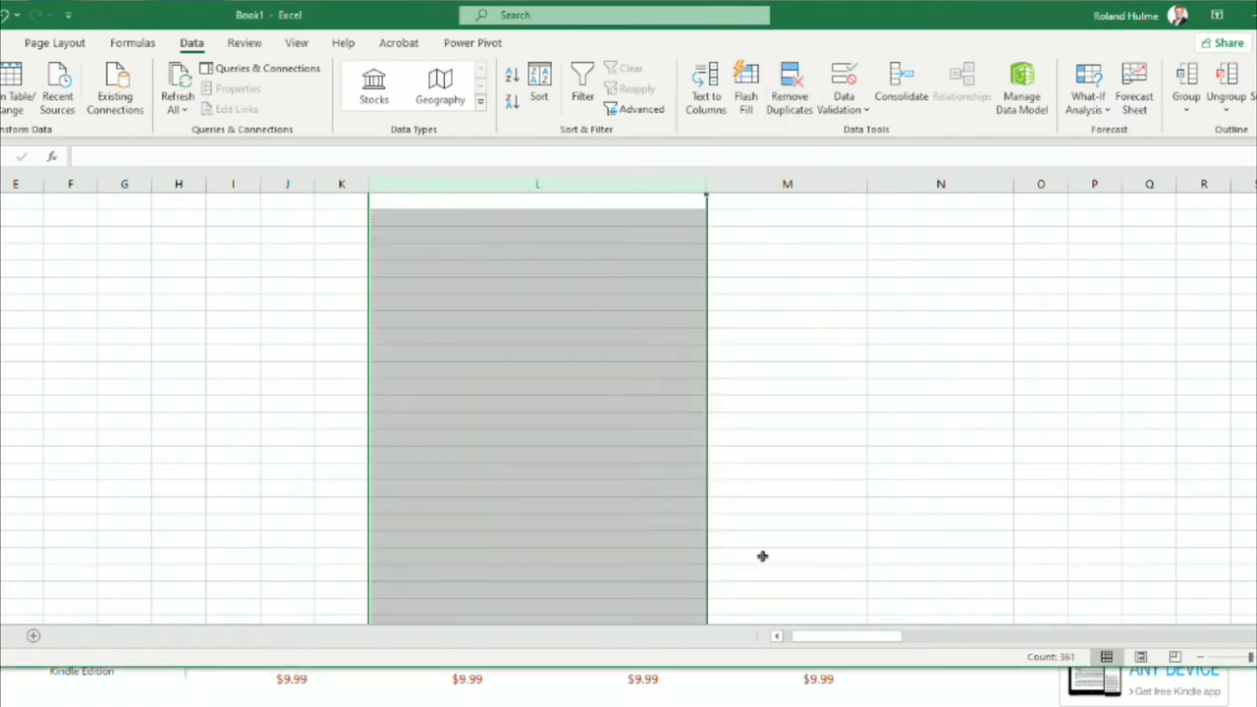
pyautogui.scroll(7, 544, 475)
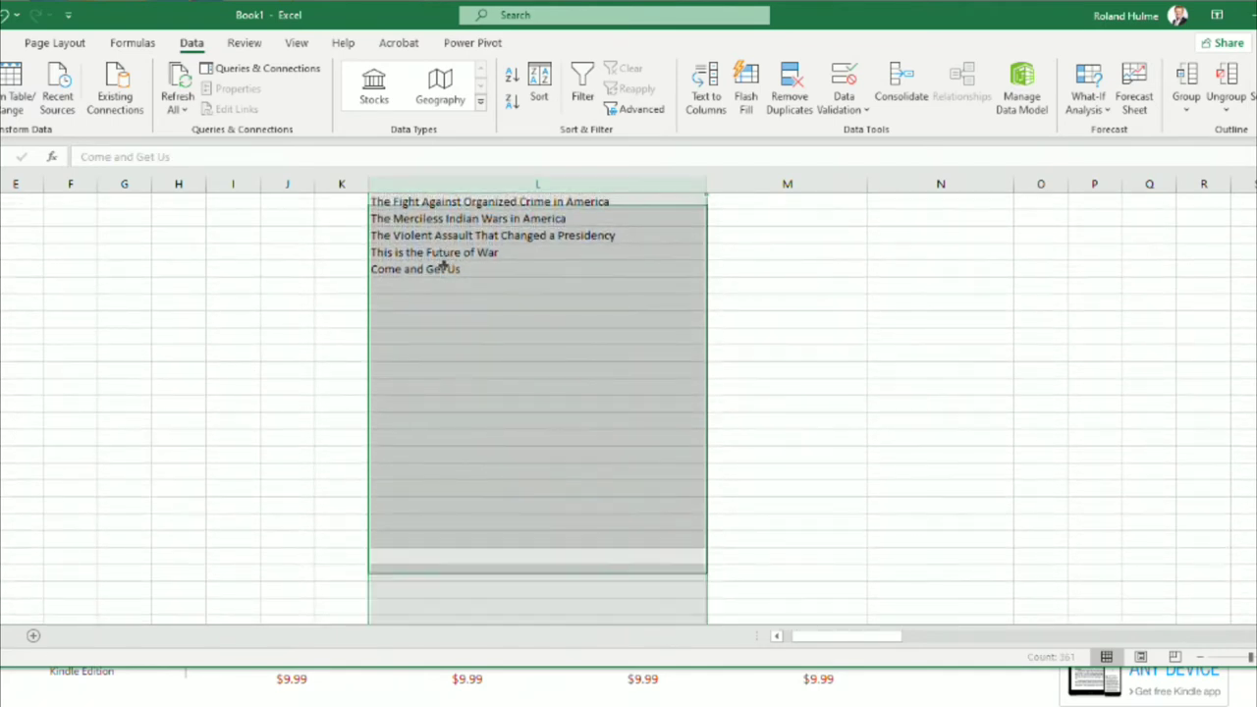
pyautogui.click(443, 267)
pyautogui.scroll(3, 567, 334)
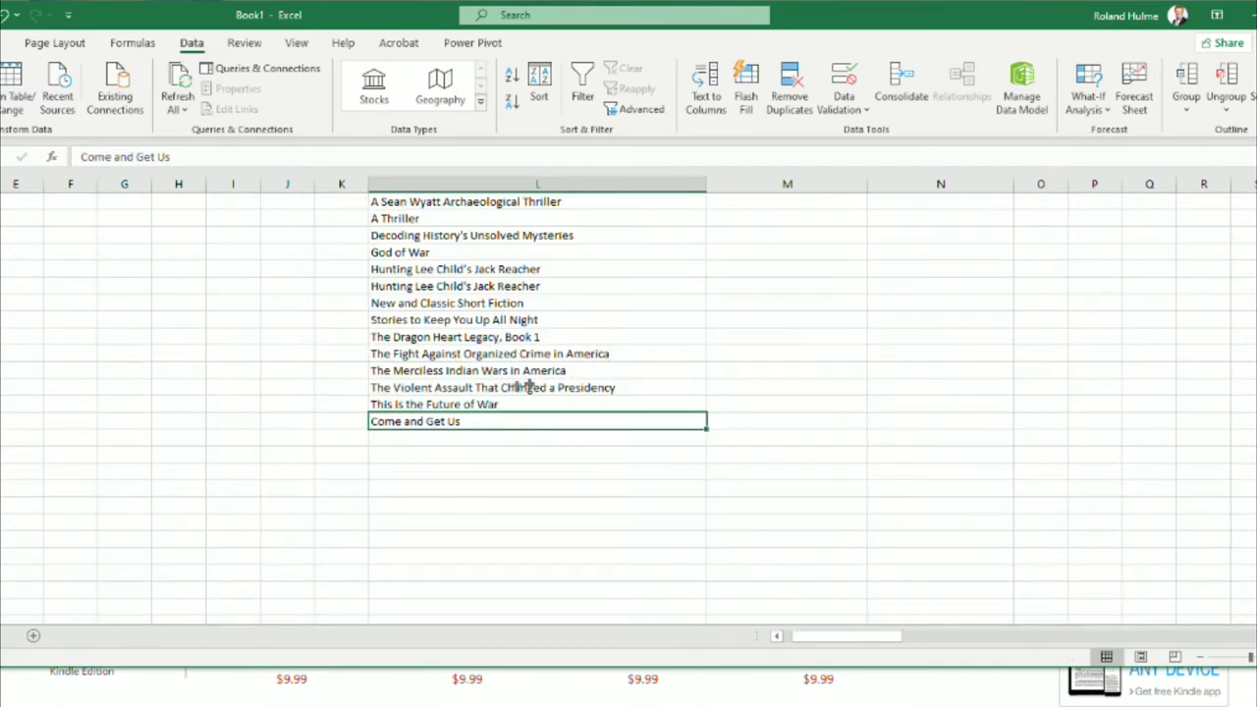
pyautogui.scroll(1, 458, 390)
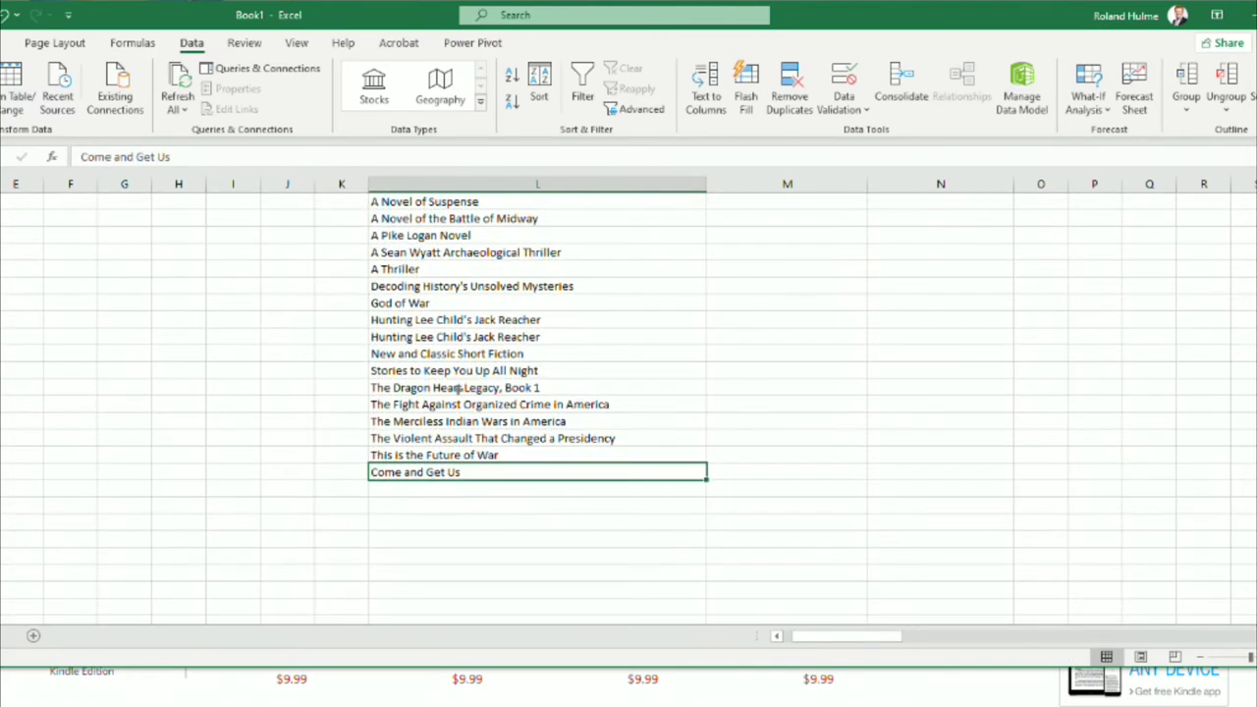
# Step: Clear the second "Hunting Lee Child's Jack Reacher" entry from column L
pyautogui.click(519, 337)
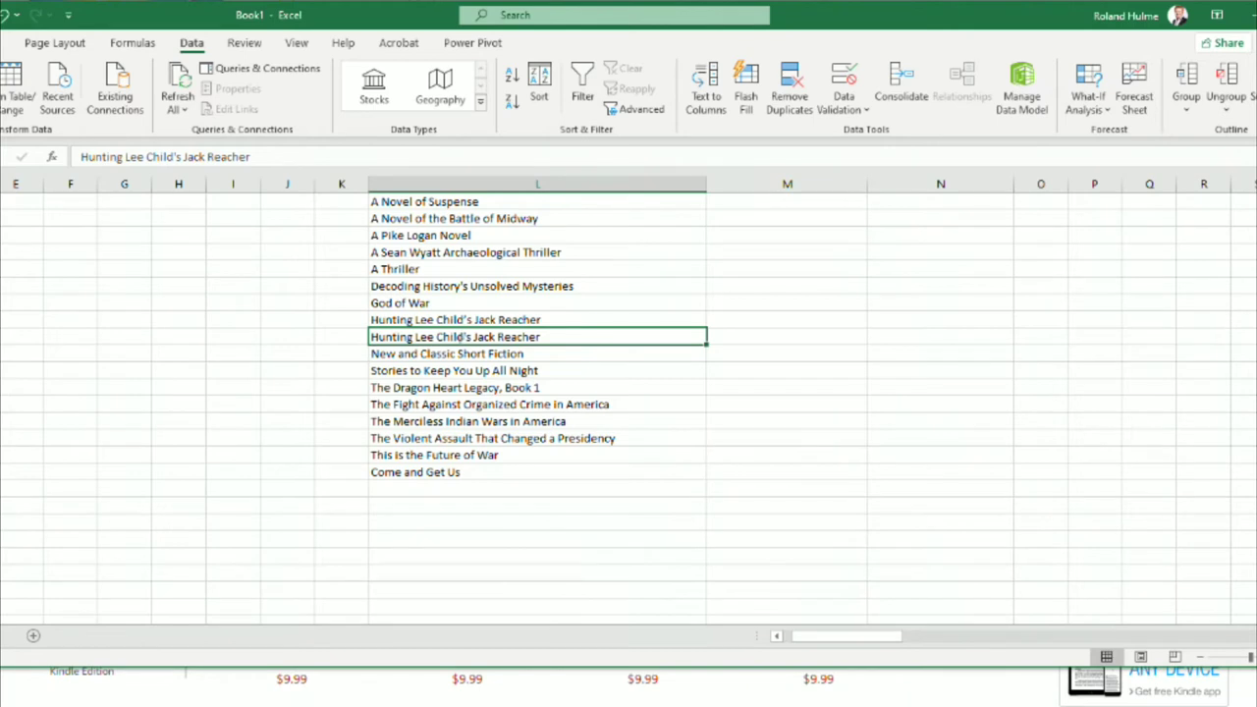
pyautogui.click(462, 320)
pyautogui.click(485, 337)
pyautogui.click(478, 320)
pyautogui.click(478, 337)
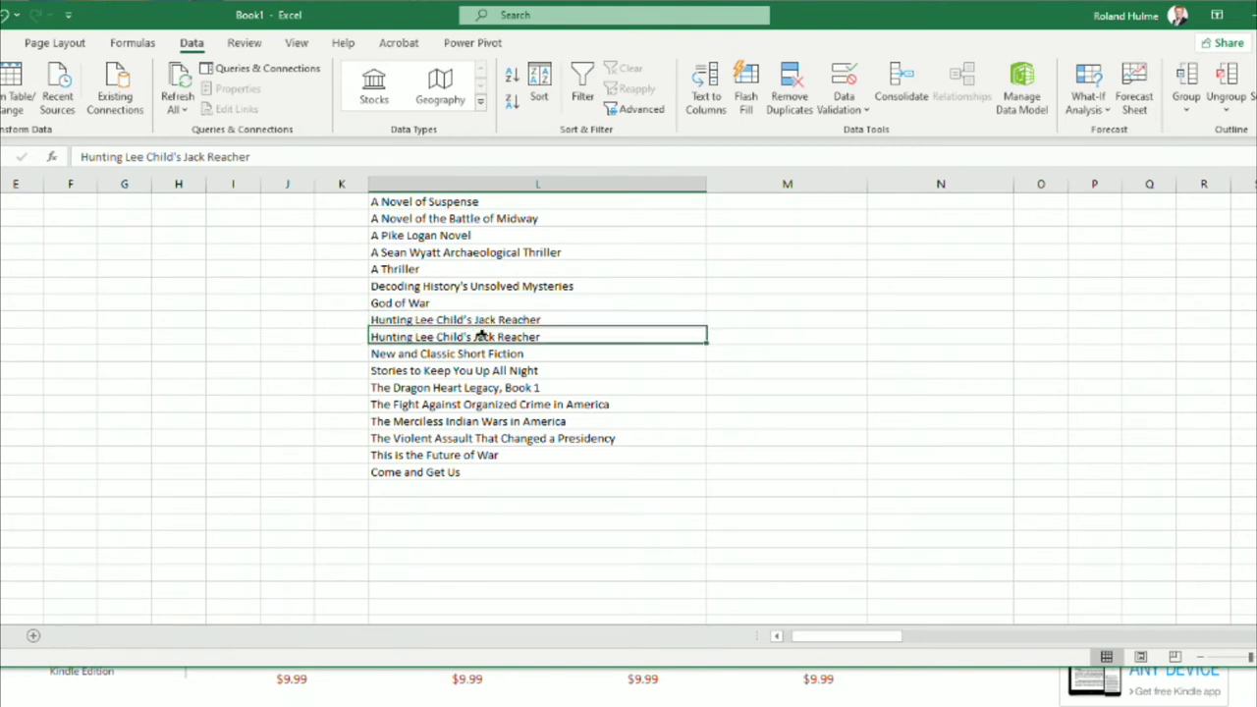
pyautogui.click(483, 321)
pyautogui.click(479, 338)
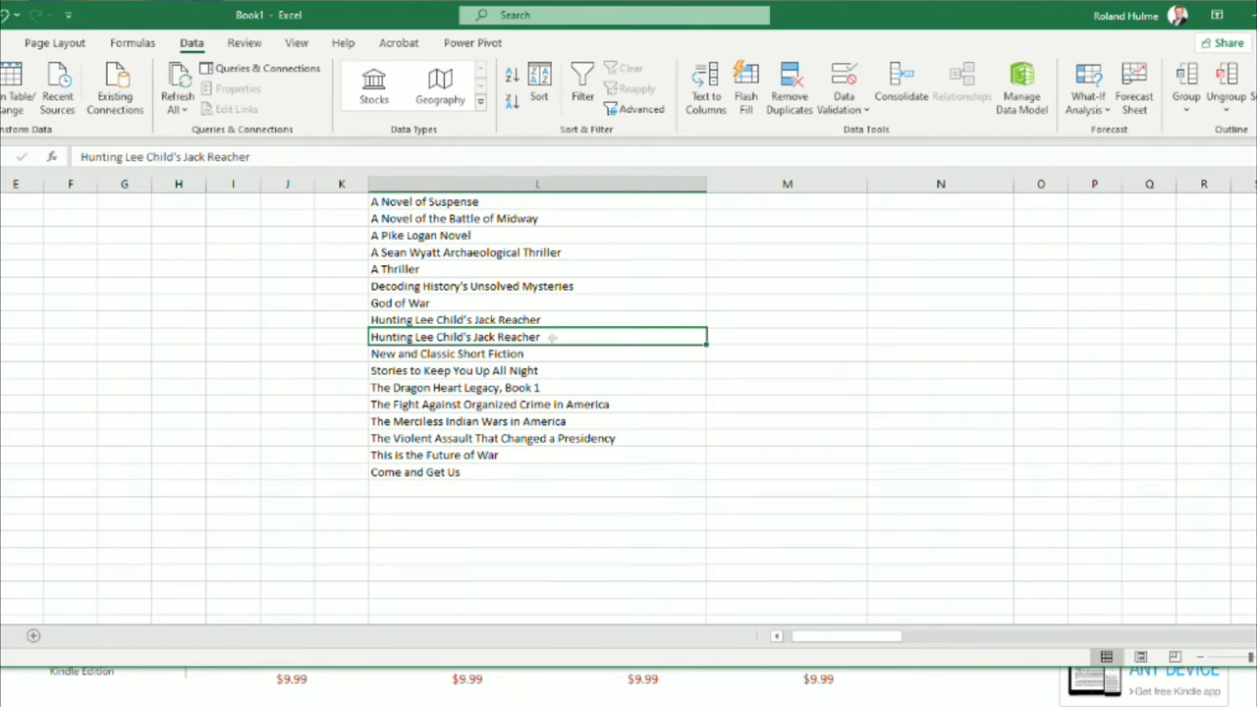
pyautogui.press('Delete')
# Step: Review the remaining series names and subtitles in column L, including the truncated titles and the entries with book numbers
pyautogui.scroll(2, 552, 337)
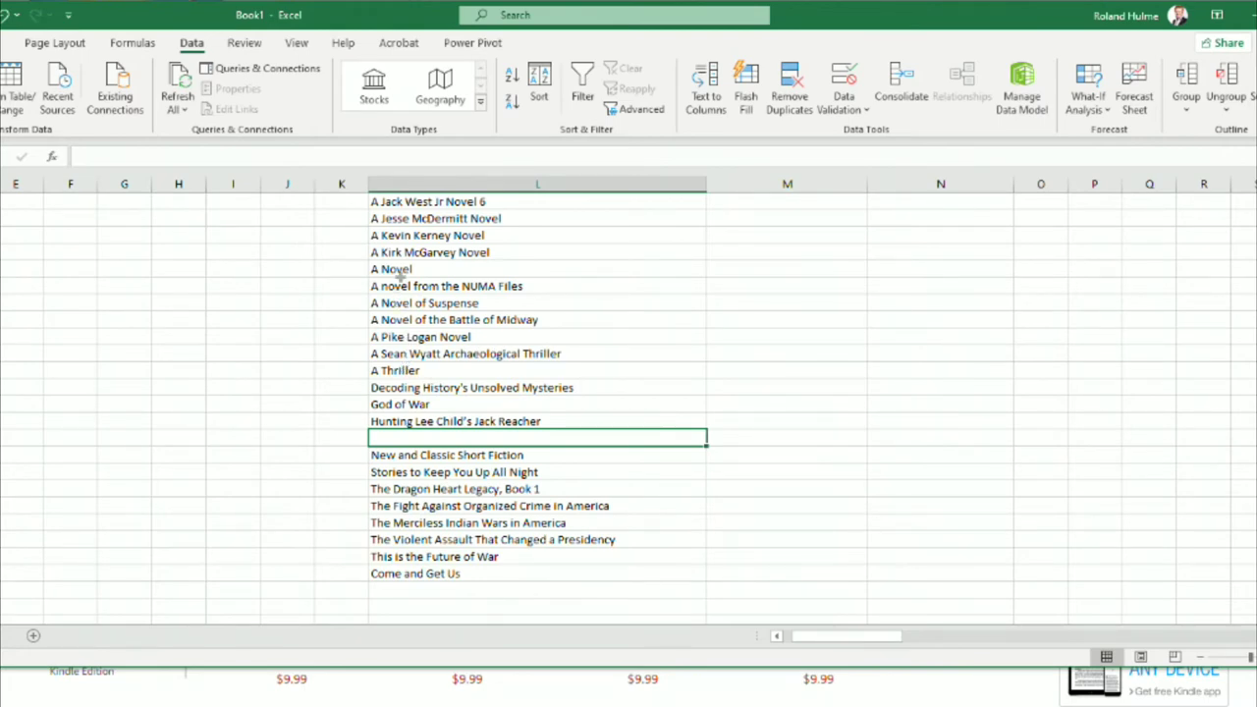
pyautogui.scroll(2, 413, 285)
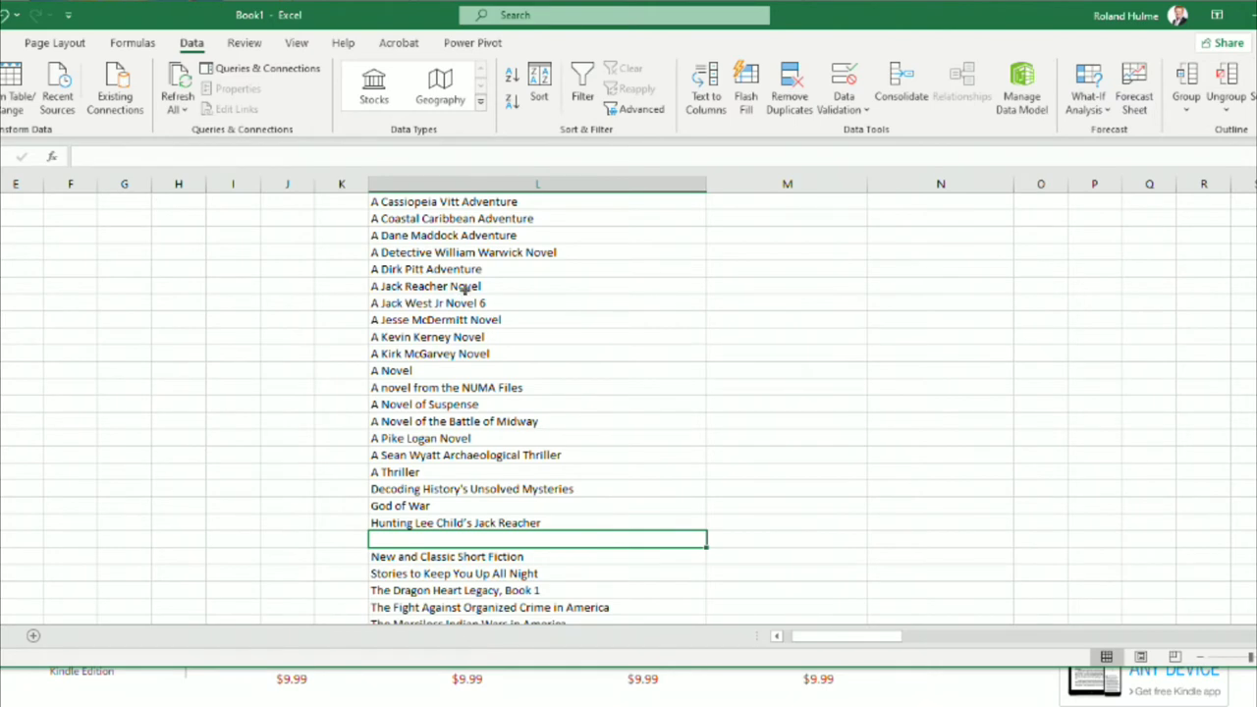
pyautogui.scroll(1, 465, 287)
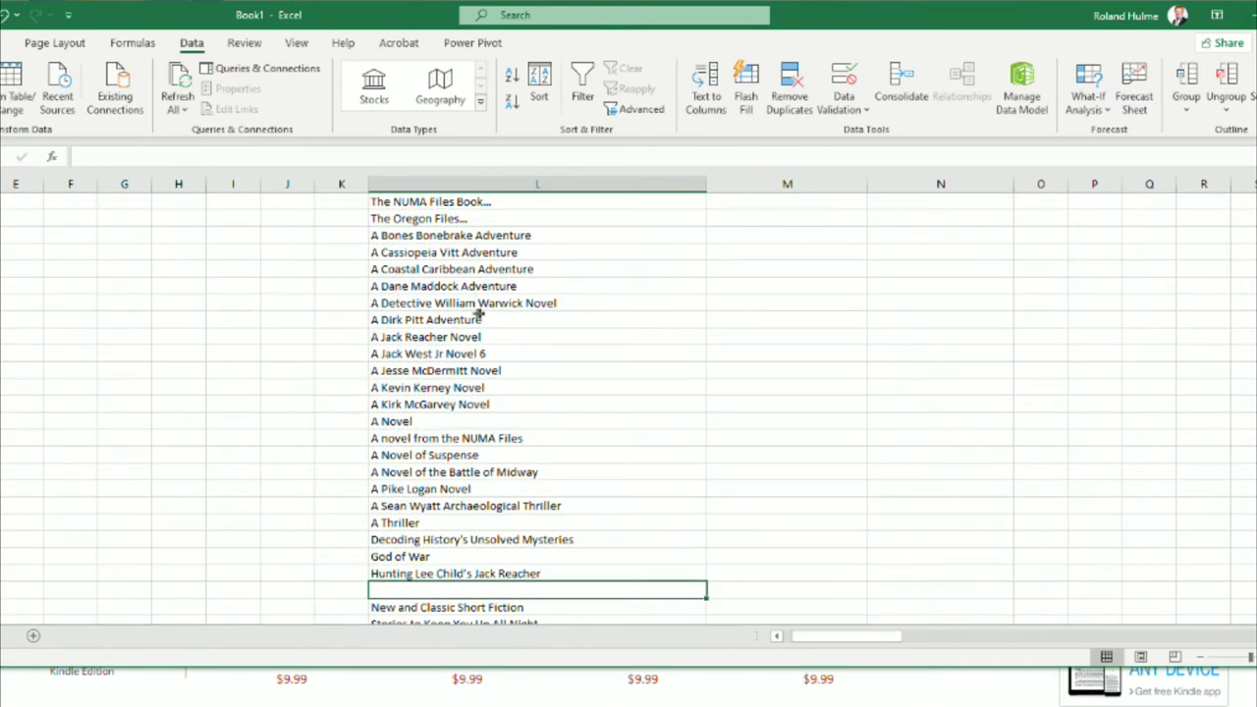
pyautogui.scroll(2, 496, 303)
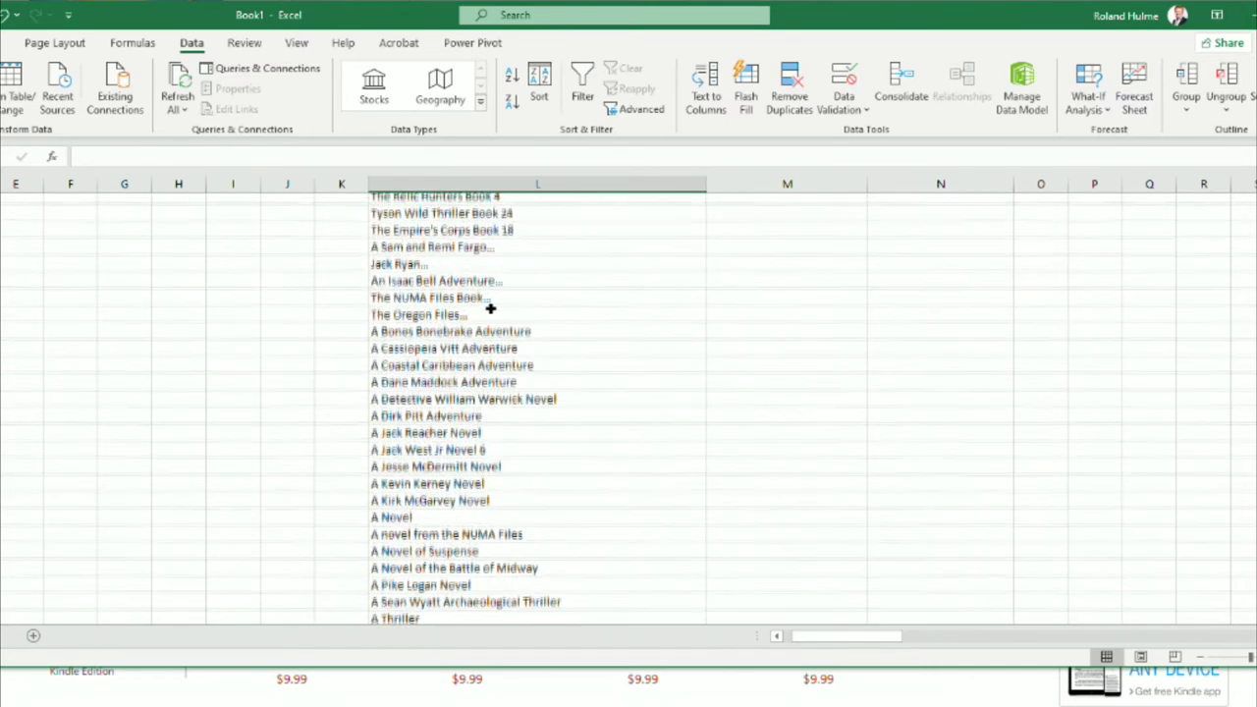
pyautogui.click(479, 320)
pyautogui.click(501, 302)
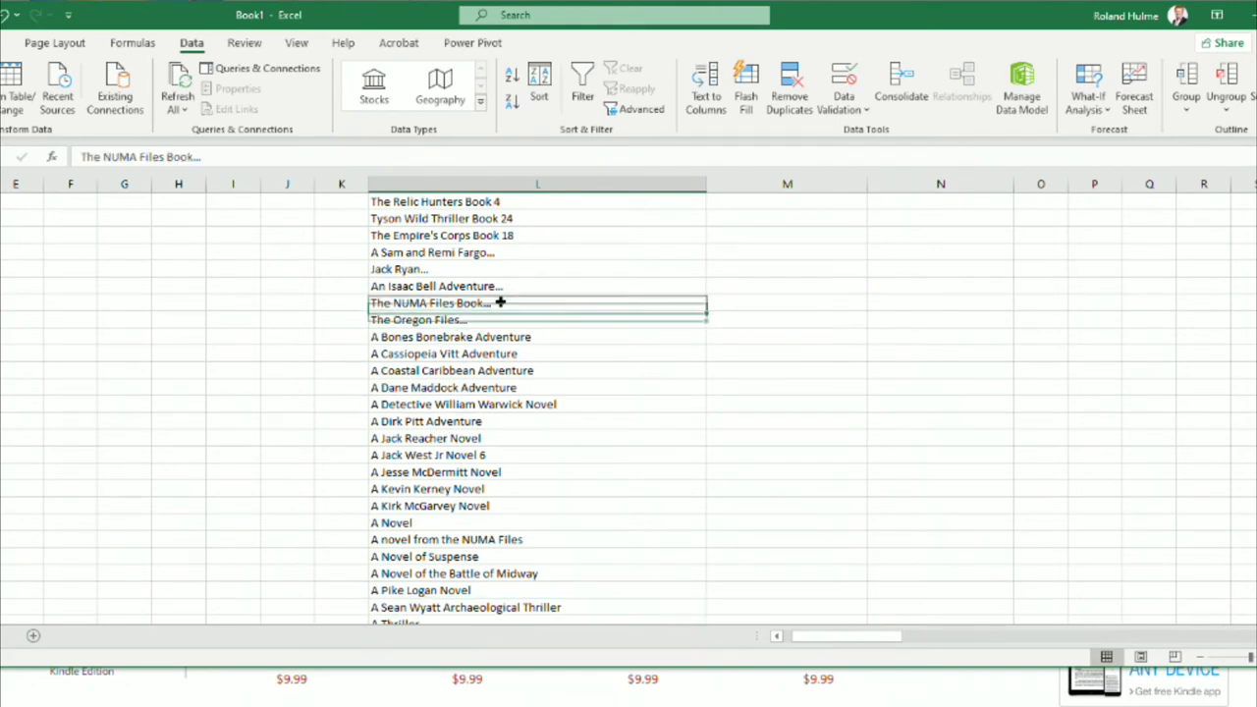
pyautogui.click(505, 320)
pyautogui.click(511, 288)
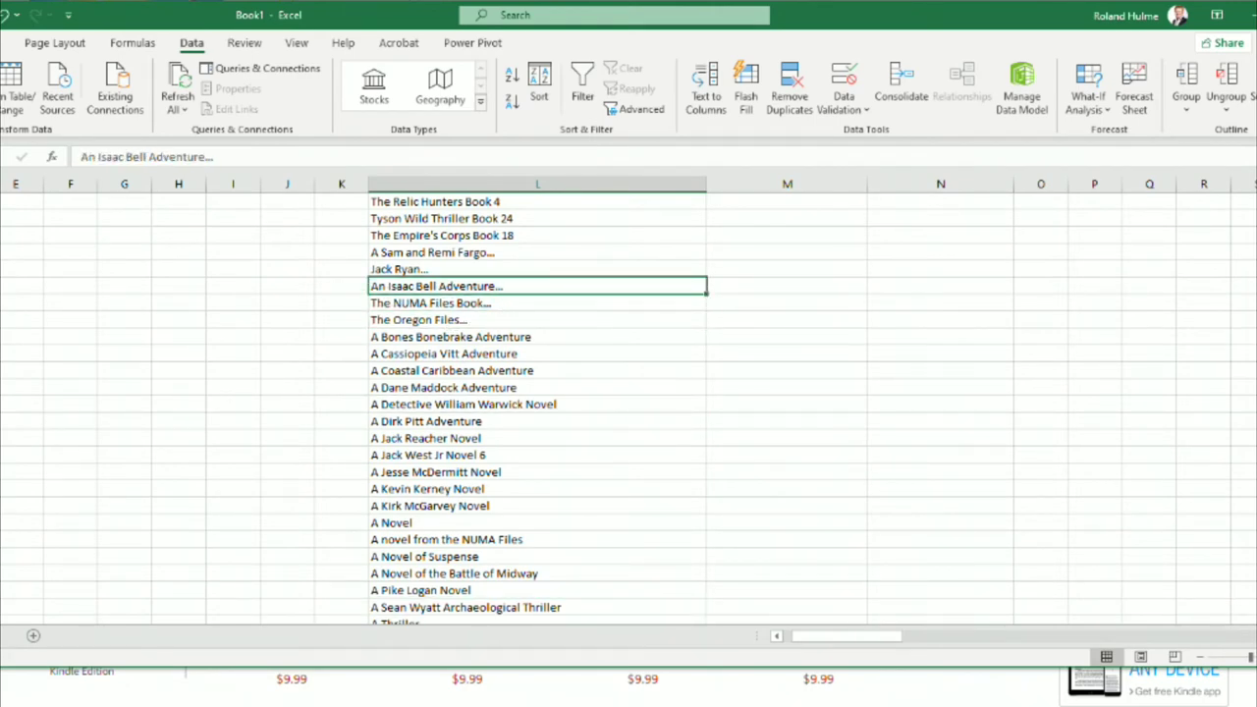
pyautogui.scroll(2, 503, 334)
pyautogui.click(511, 337)
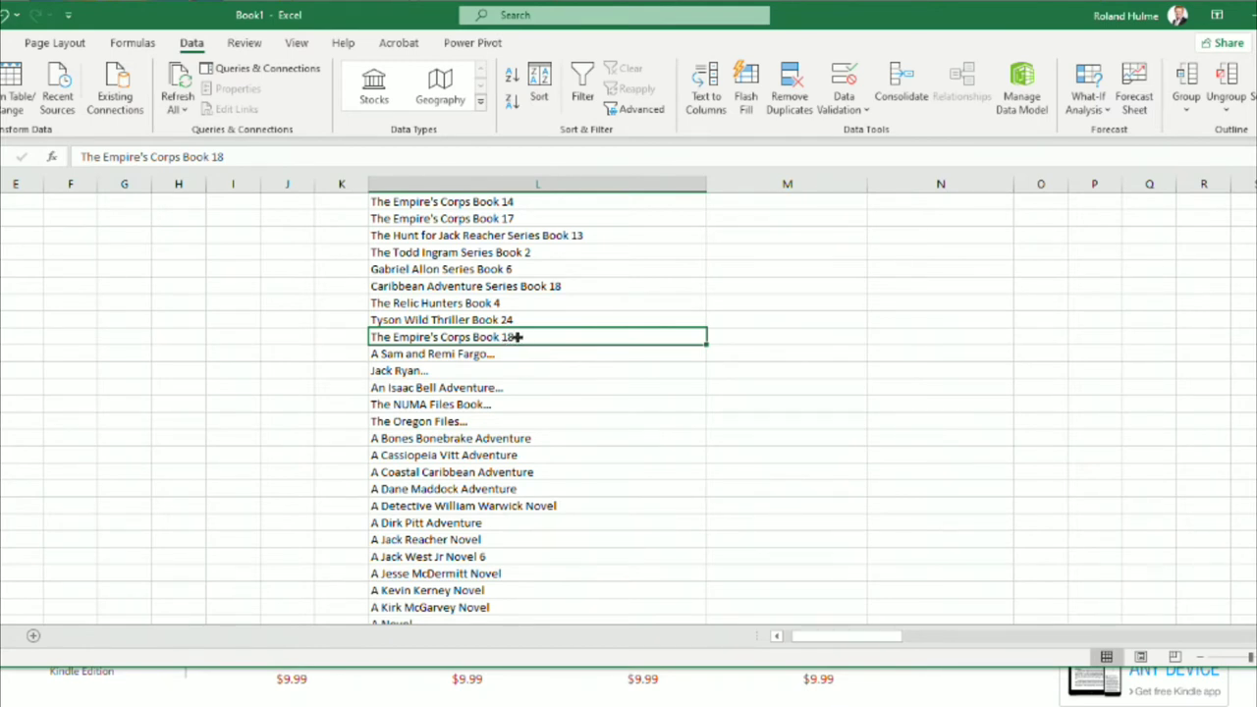
pyautogui.click(569, 302)
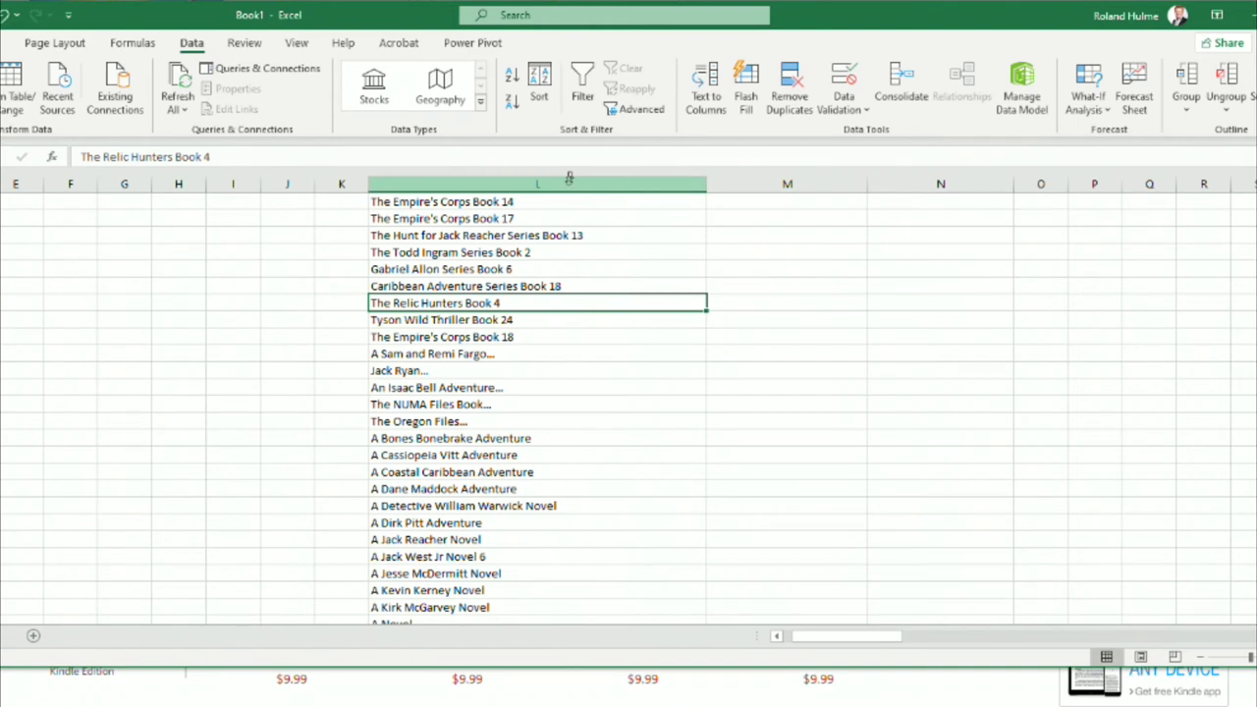
# Step: Replace every occurrence of "Book" in column L with "#"
pyautogui.click(569, 178)
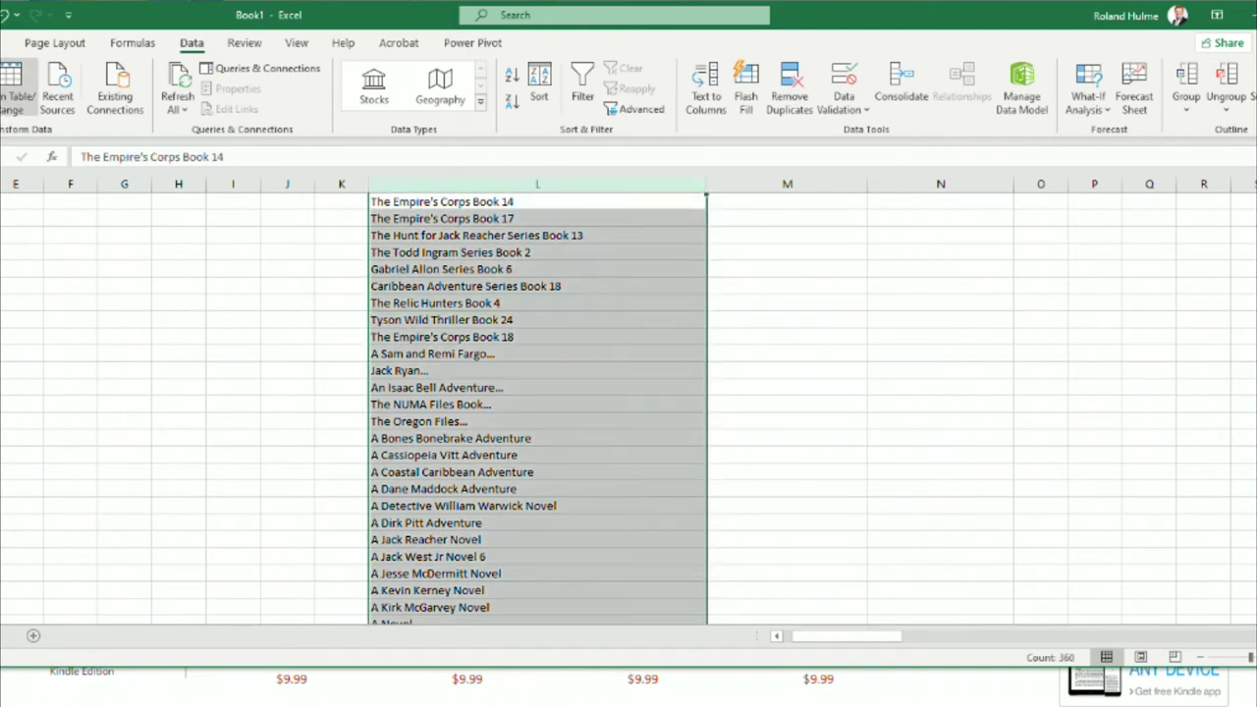
pyautogui.click(1, 42)
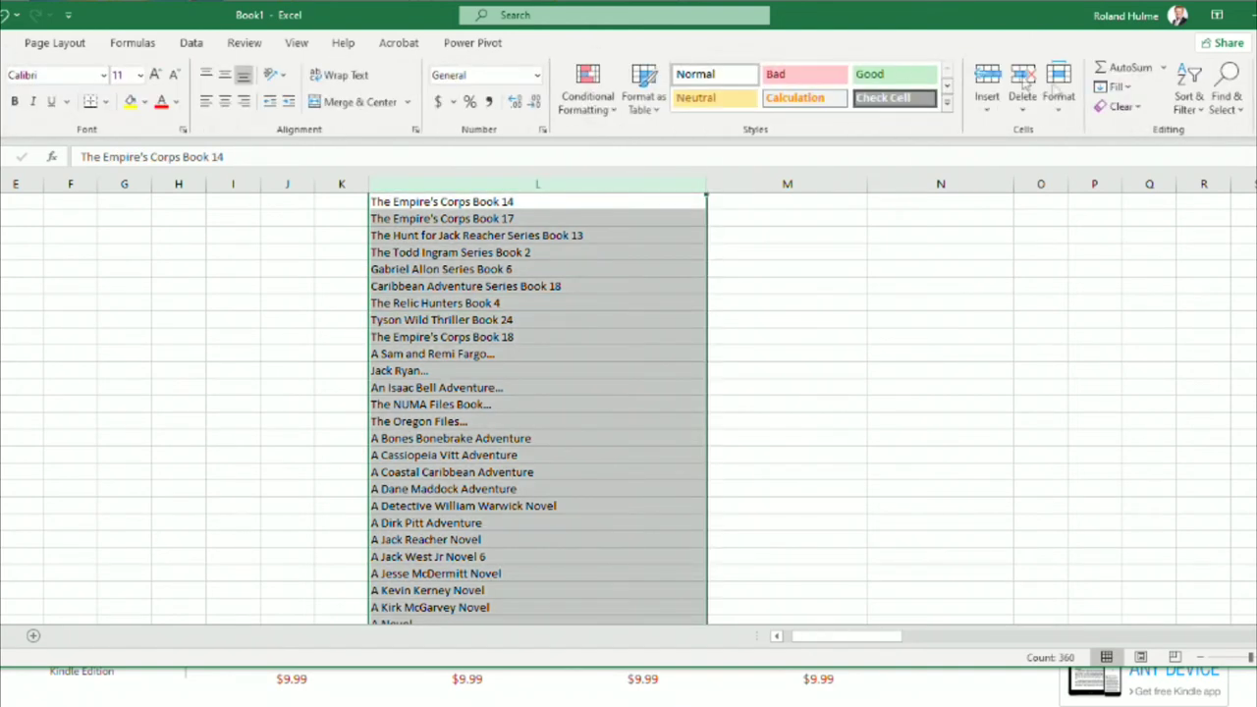
pyautogui.click(1228, 93)
pyautogui.click(1243, 157)
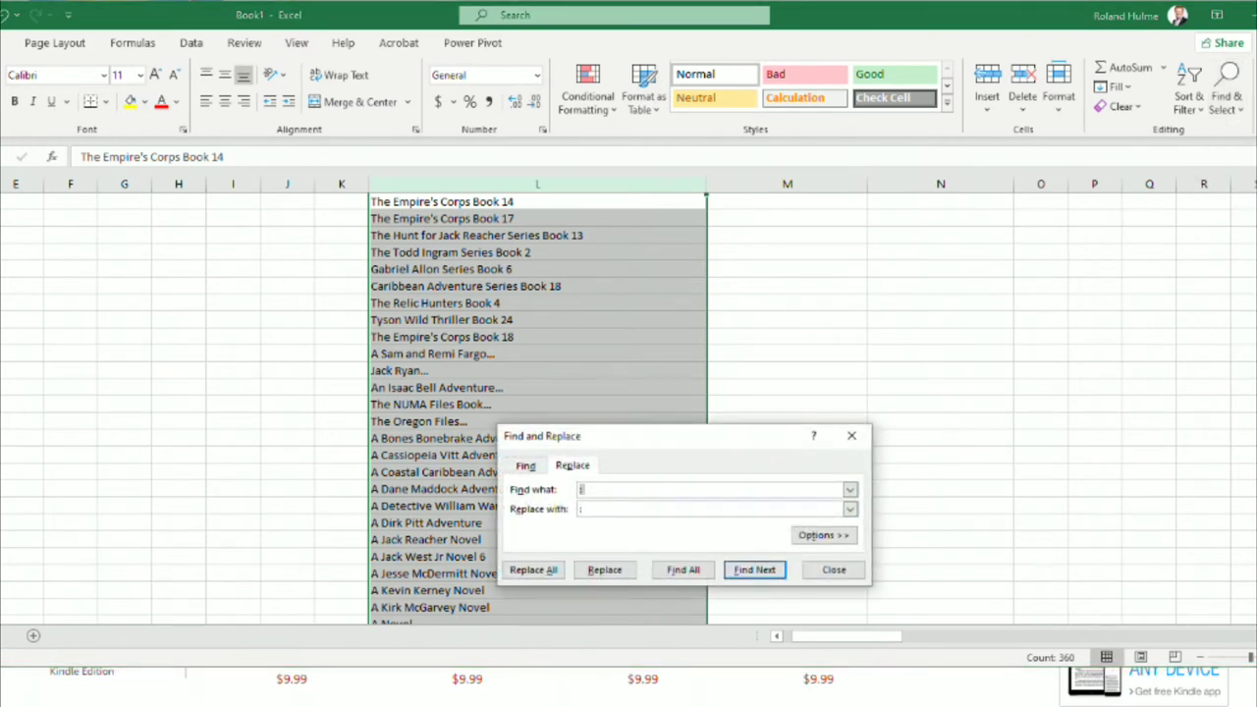
pyautogui.write('Book')
pyautogui.click(548, 570)
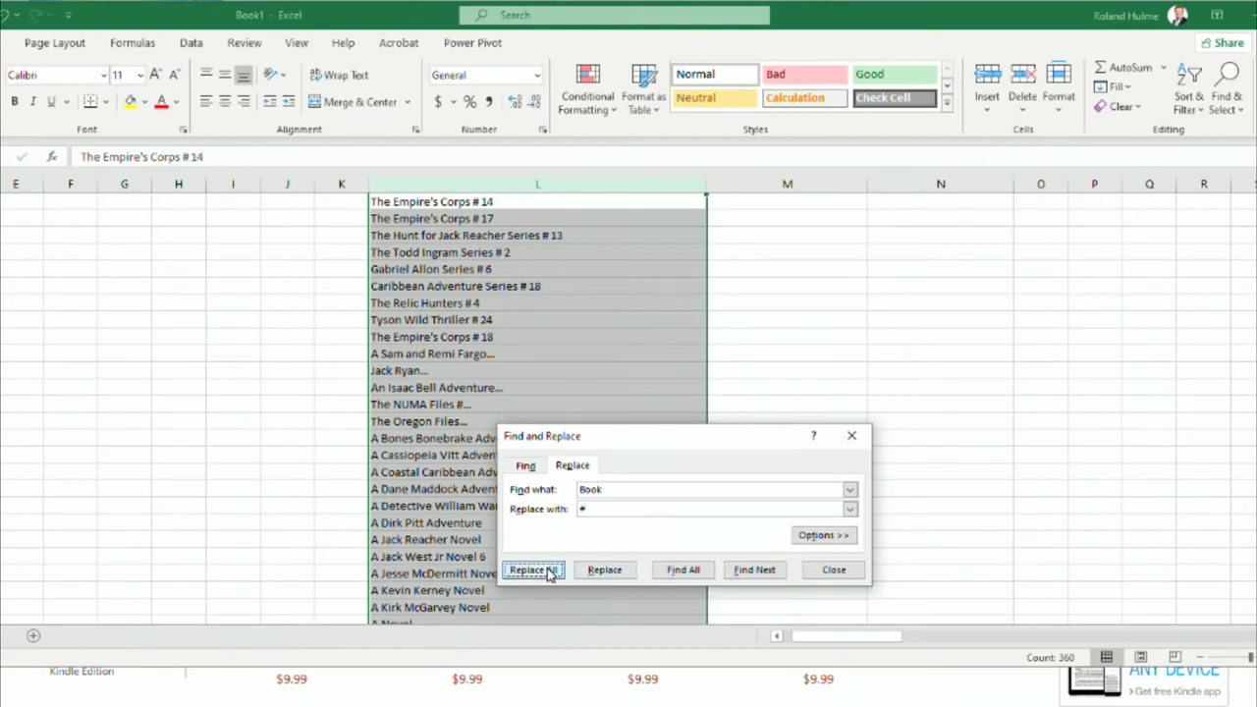
pyautogui.click(836, 572)
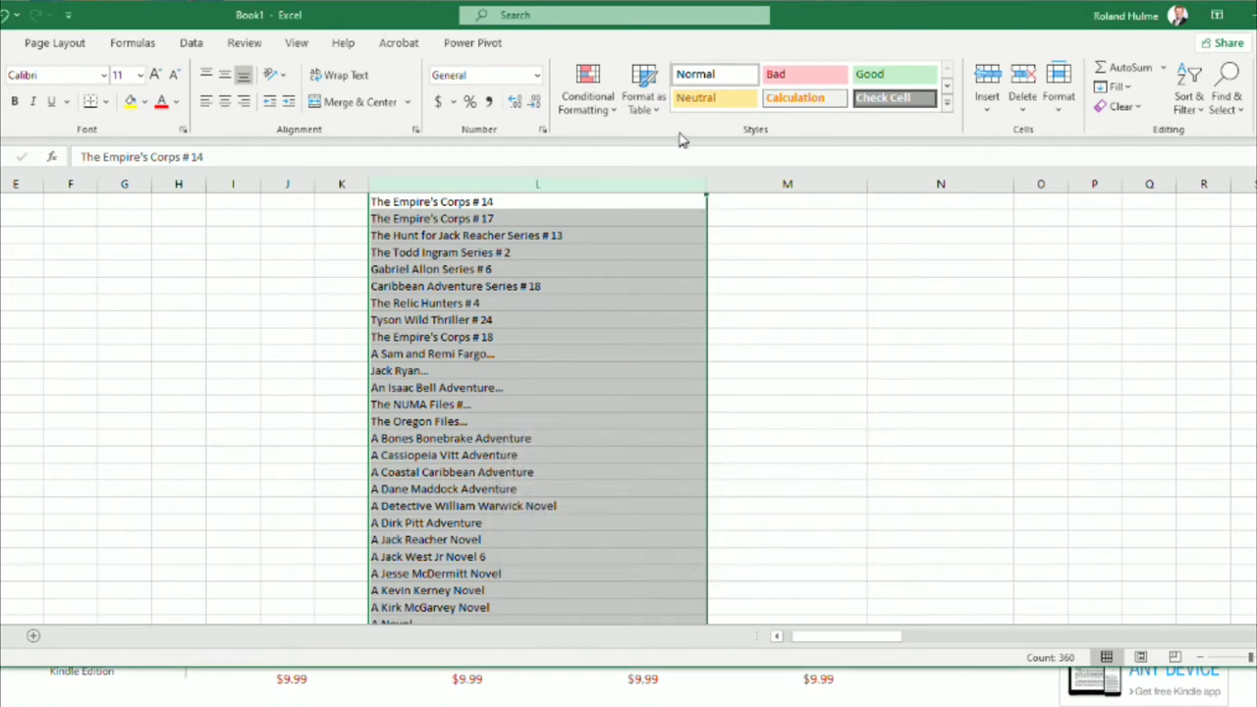
# Step: Split column L into separate columns using "#" as the custom delimiter
pyautogui.click(191, 43)
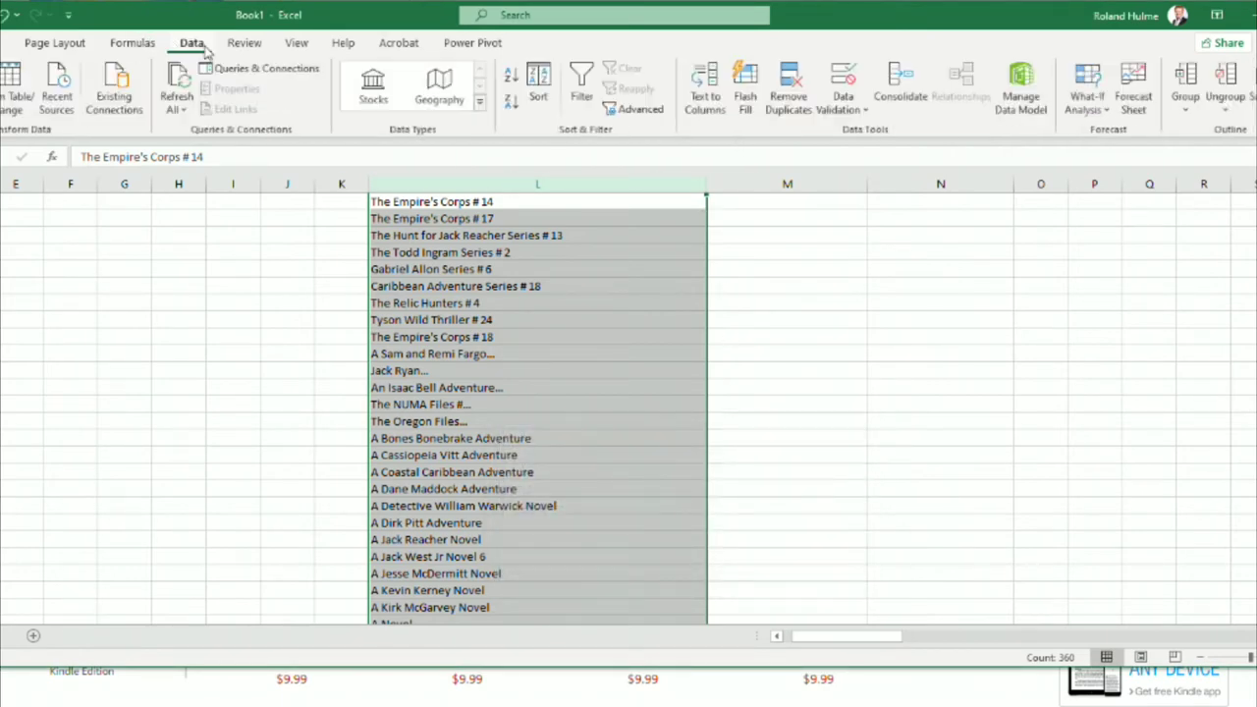
pyautogui.click(706, 96)
pyautogui.click(777, 601)
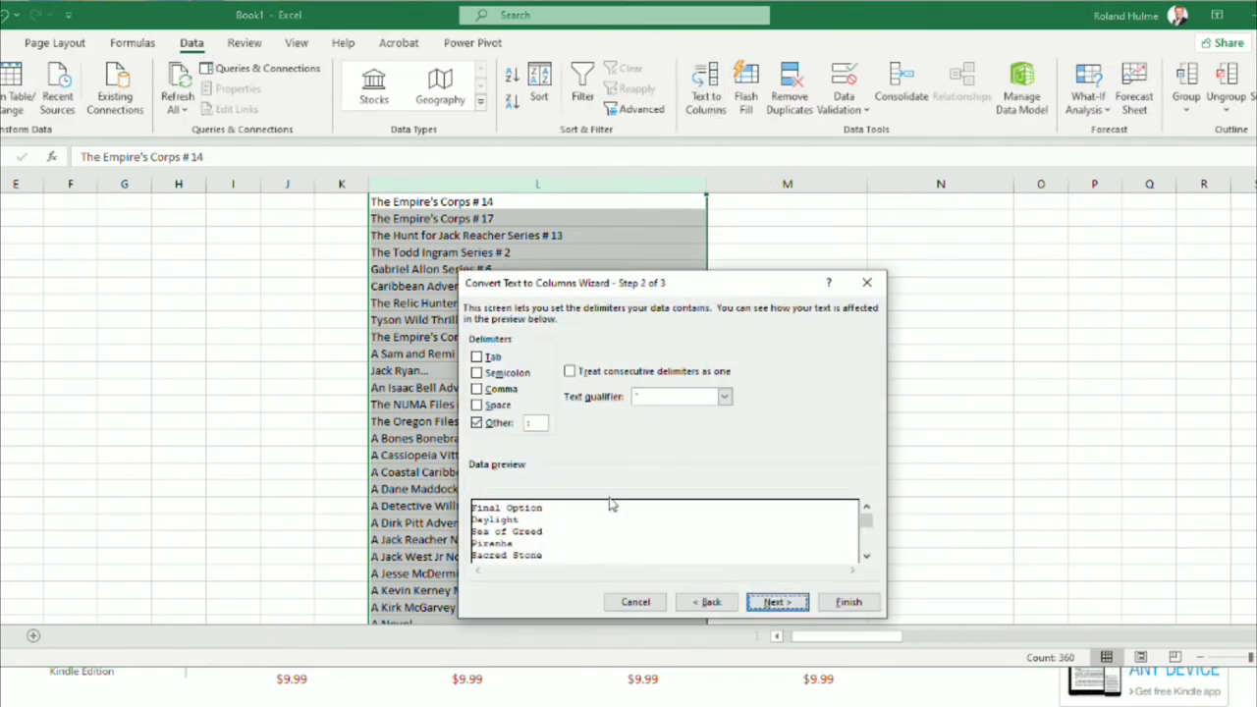
pyautogui.click(538, 423)
pyautogui.write('#')
pyautogui.click(847, 601)
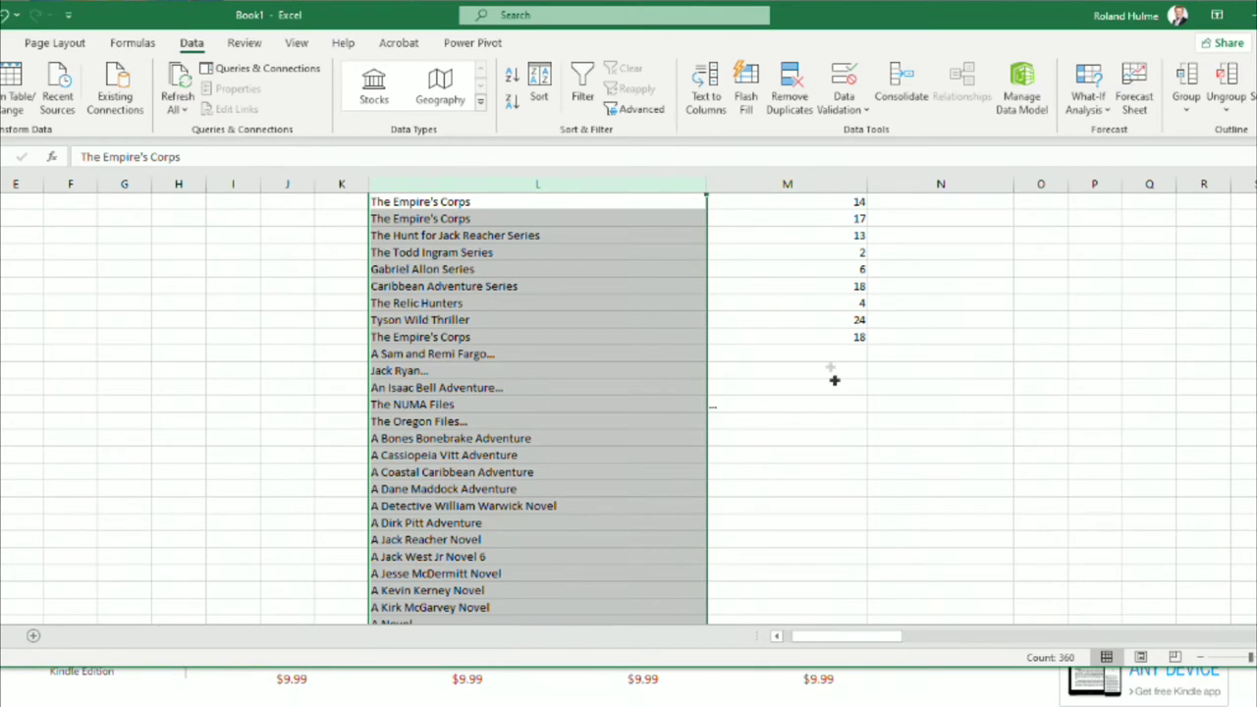
# Step: Sort column M in ascending order, continuing with the current selection only
pyautogui.click(830, 304)
pyautogui.click(813, 184)
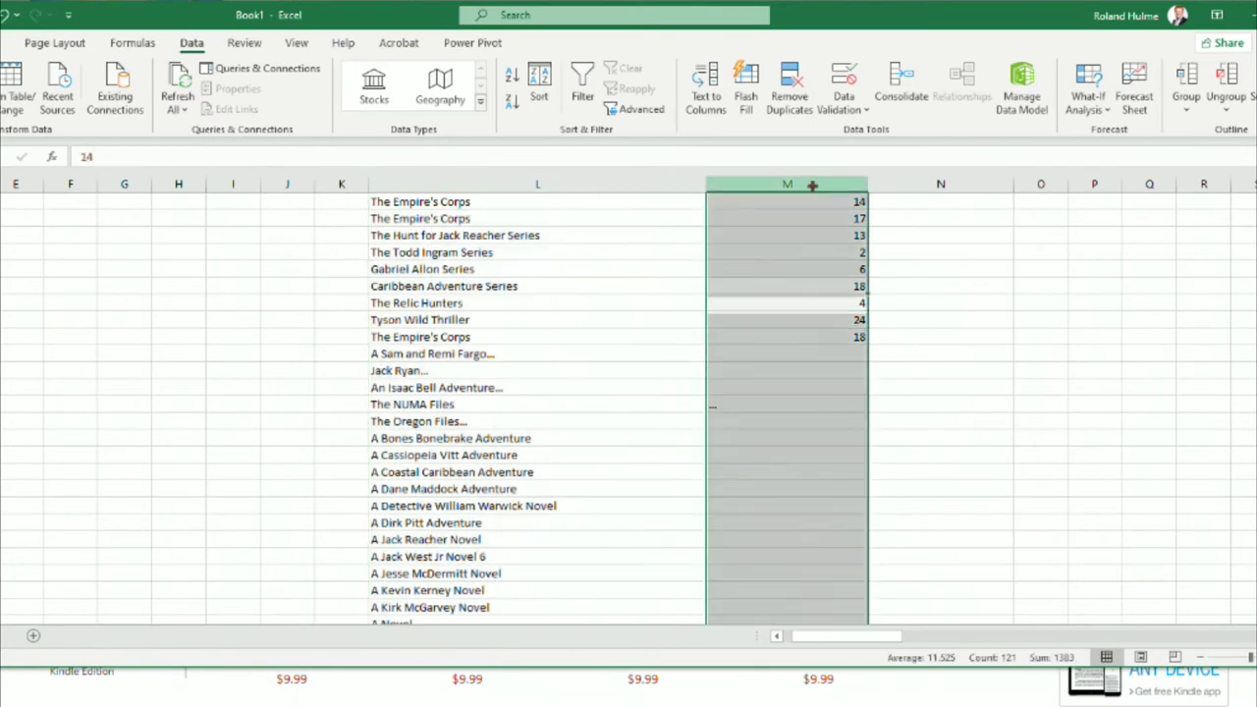
pyautogui.click(510, 83)
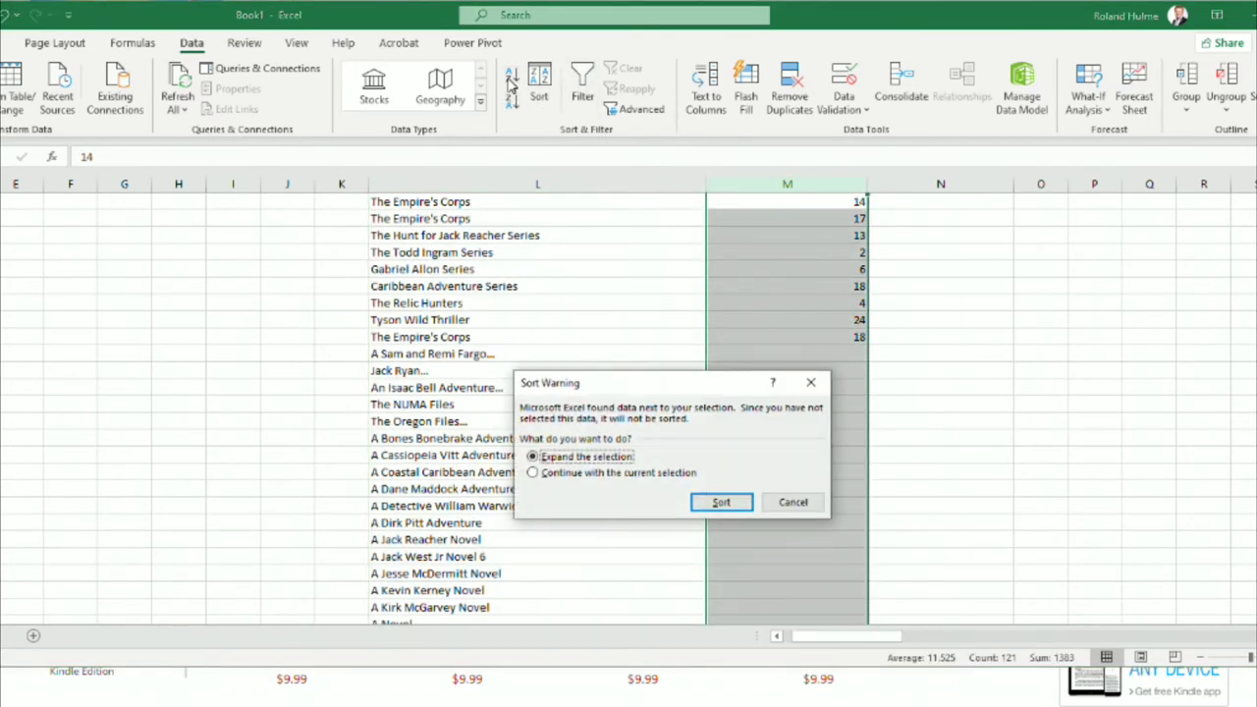
pyautogui.click(664, 473)
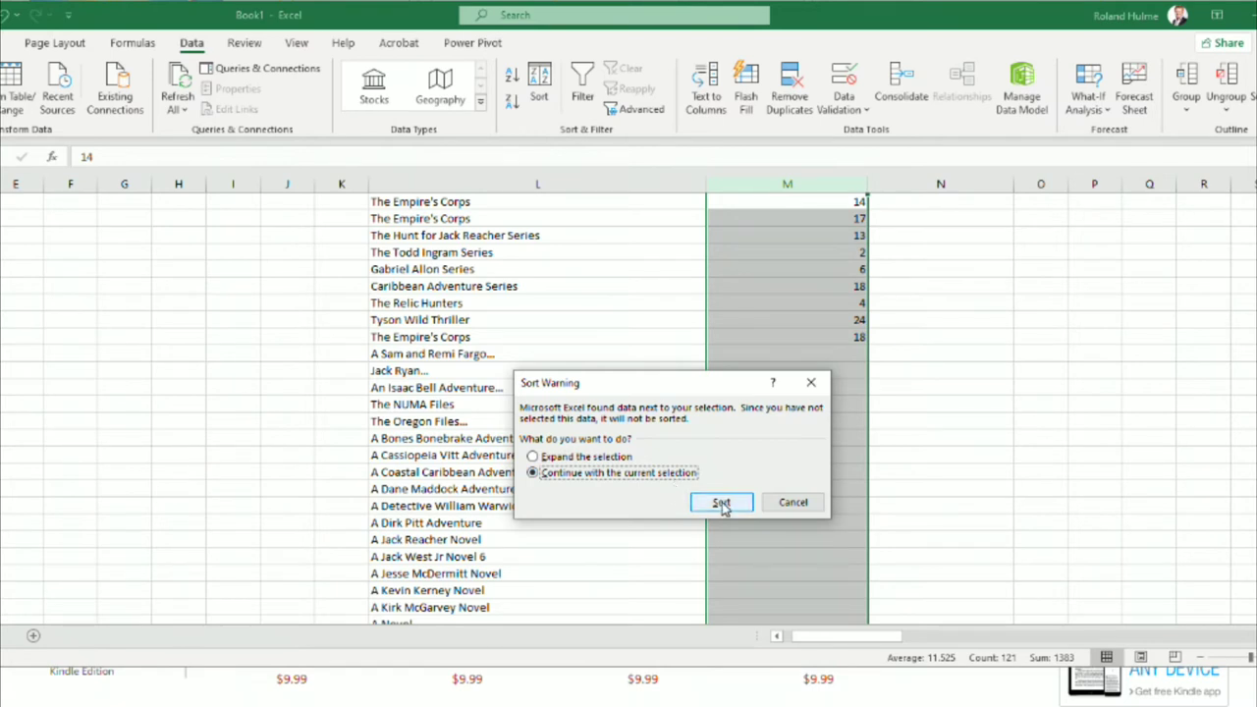
pyautogui.click(721, 503)
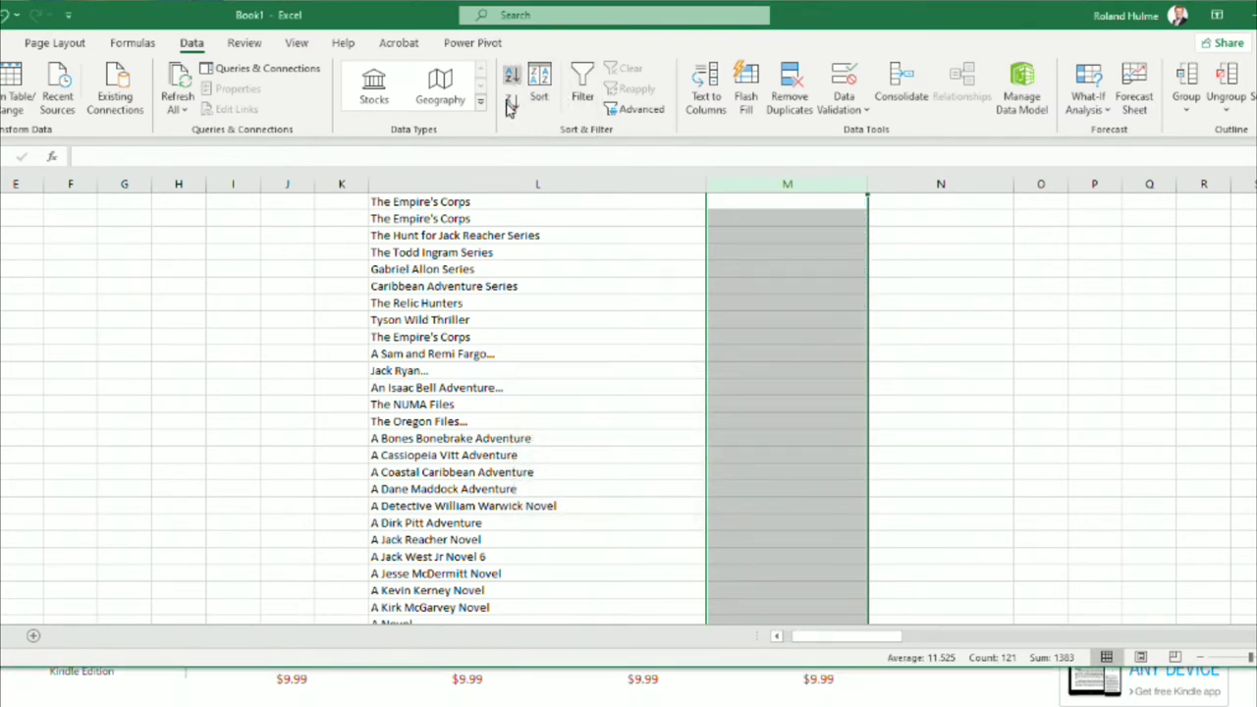
# Step: Sort column M in descending order without expanding the selection to the neighbouring data
pyautogui.click(543, 98)
pyautogui.click(682, 473)
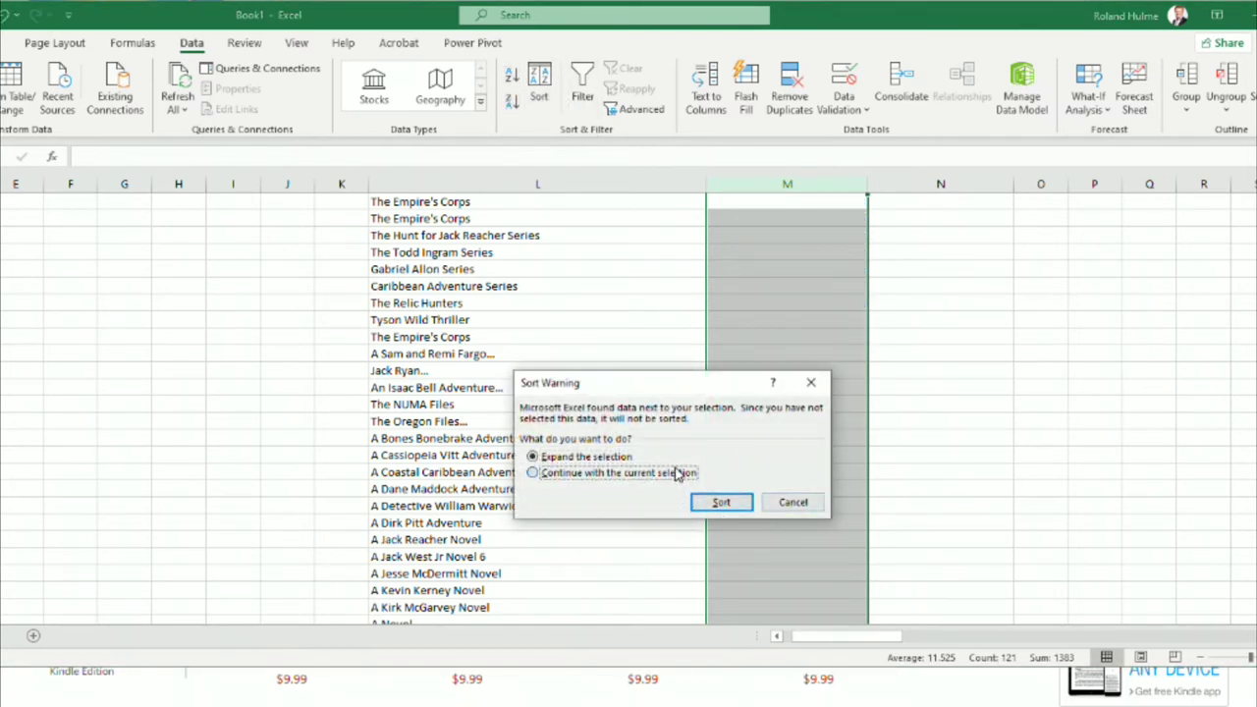
pyautogui.click(717, 504)
# Step: Examine the names and titles in column L and the sorted numbers in column M from the first row down
pyautogui.scroll(-10, 745, 515)
pyautogui.scroll(18, 744, 516)
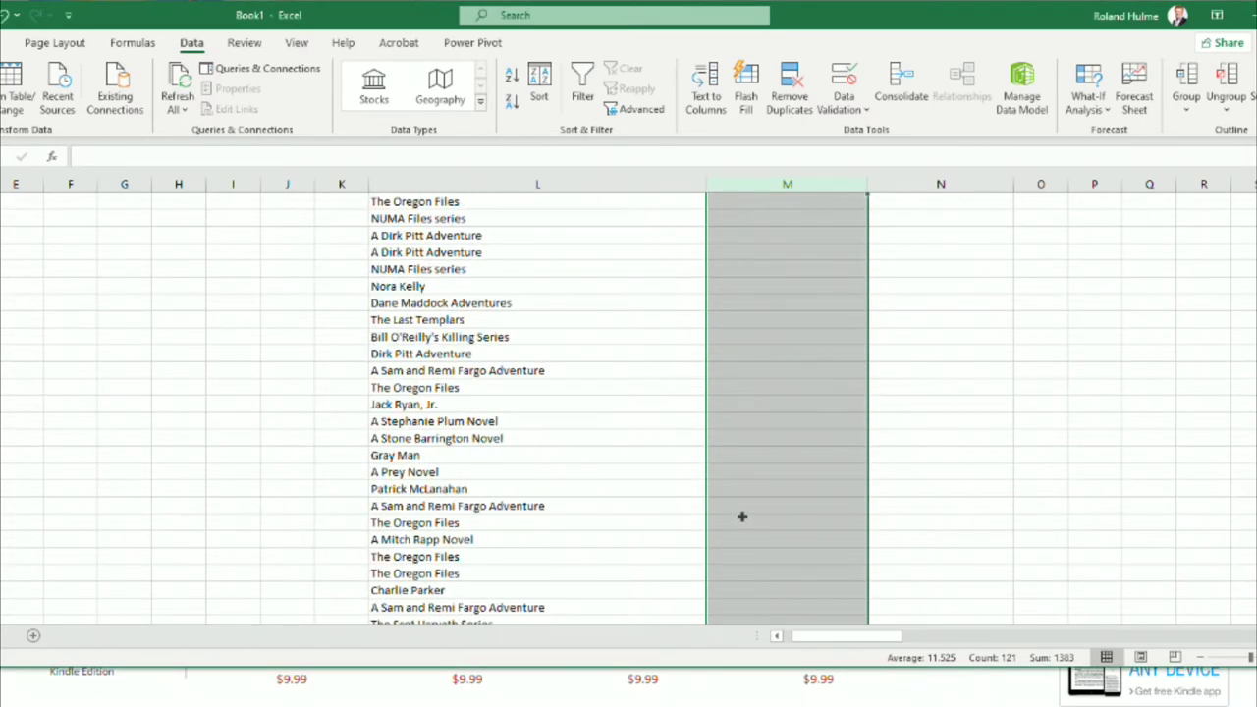
pyautogui.click(499, 301)
pyautogui.scroll(10, 505, 317)
pyautogui.scroll(20, 504, 326)
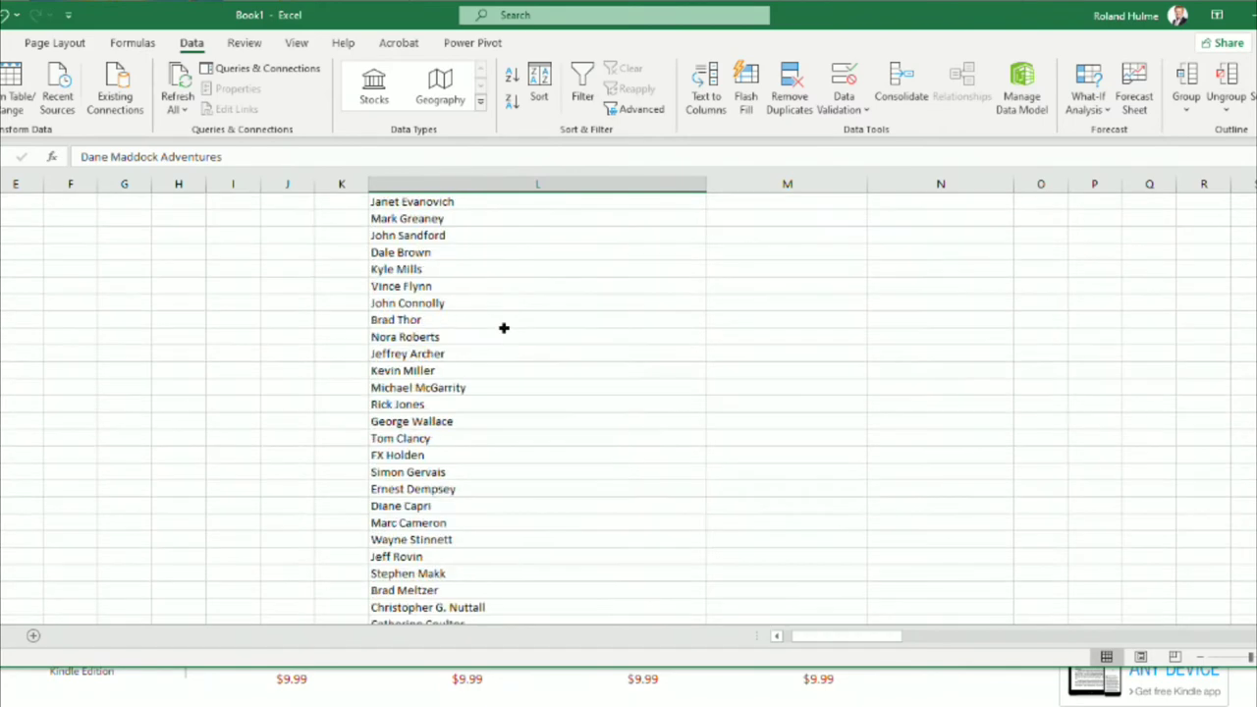
pyautogui.scroll(20, 493, 342)
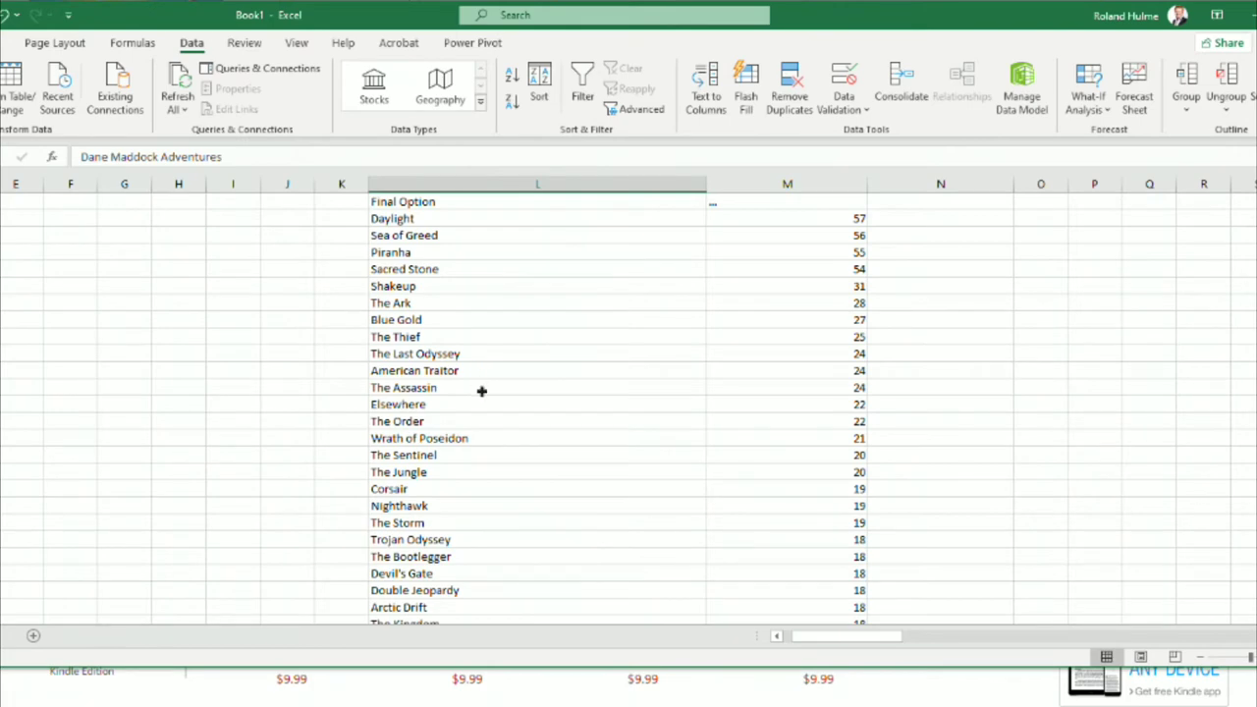
pyautogui.scroll(-7, 482, 390)
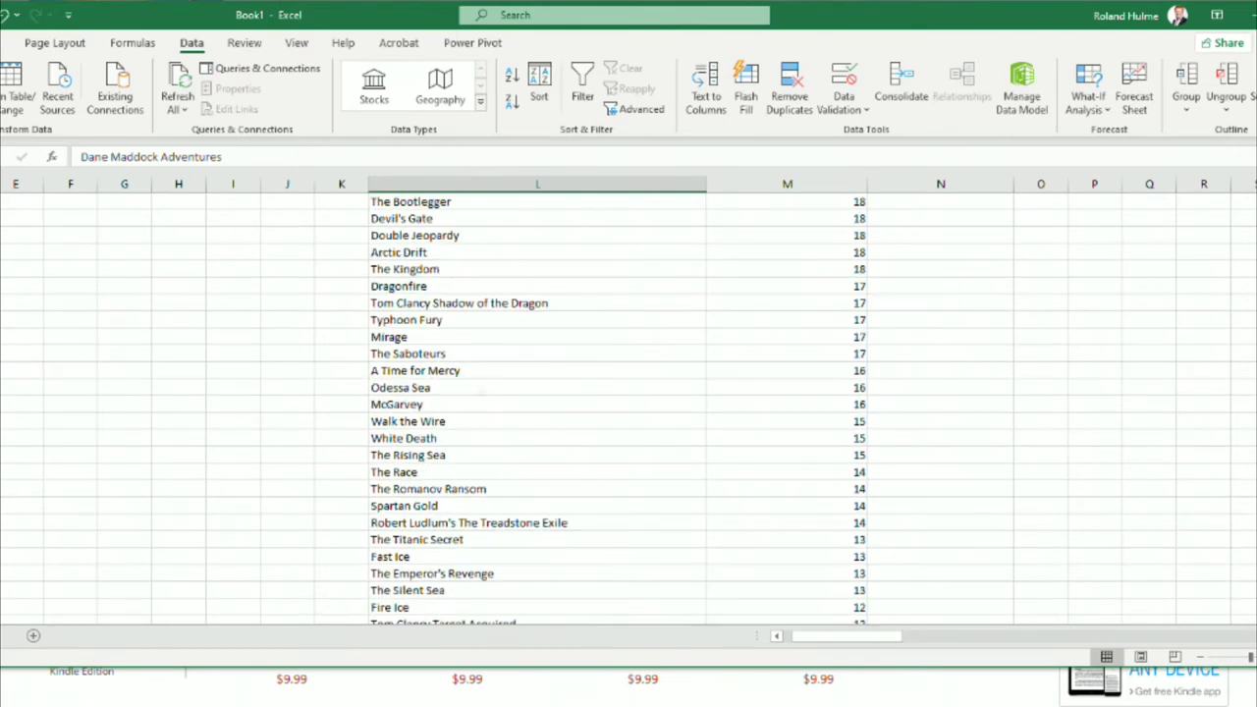
pyautogui.scroll(-10, 482, 393)
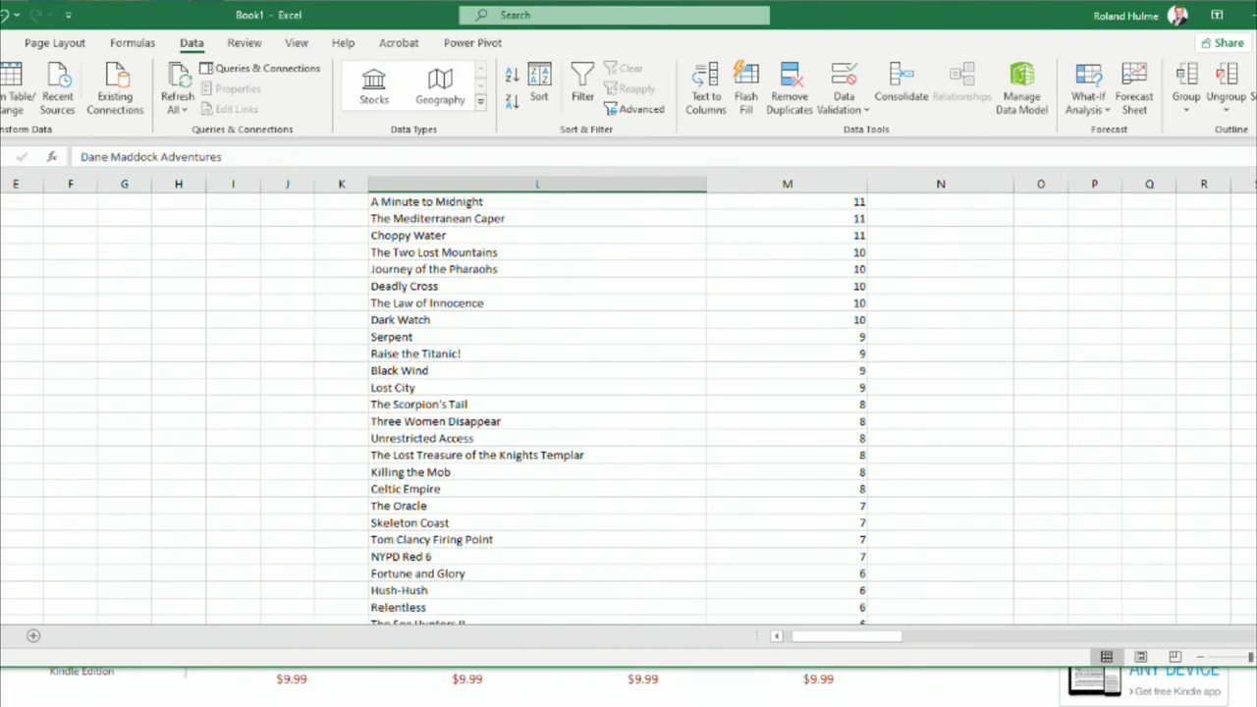
pyautogui.scroll(-2, 481, 393)
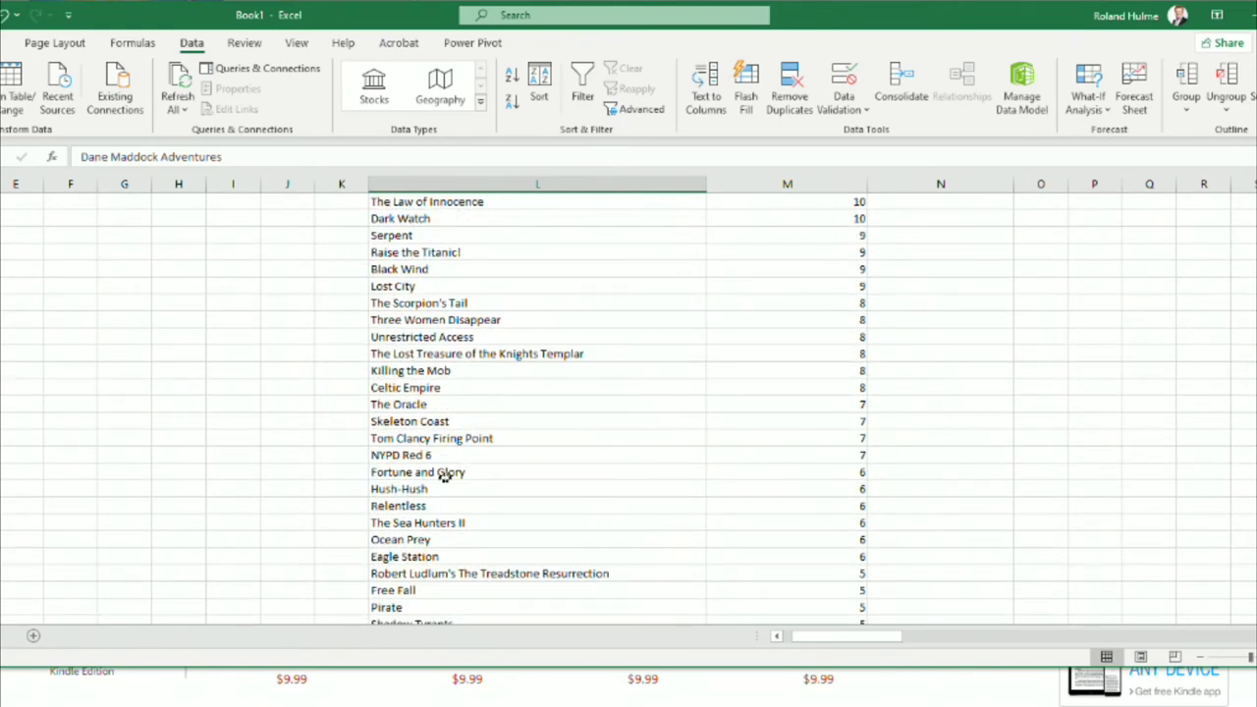
# Step: Examine the remaining book titles in column L and their numbers in column M, down to where the author names begin
pyautogui.scroll(-3, 441, 463)
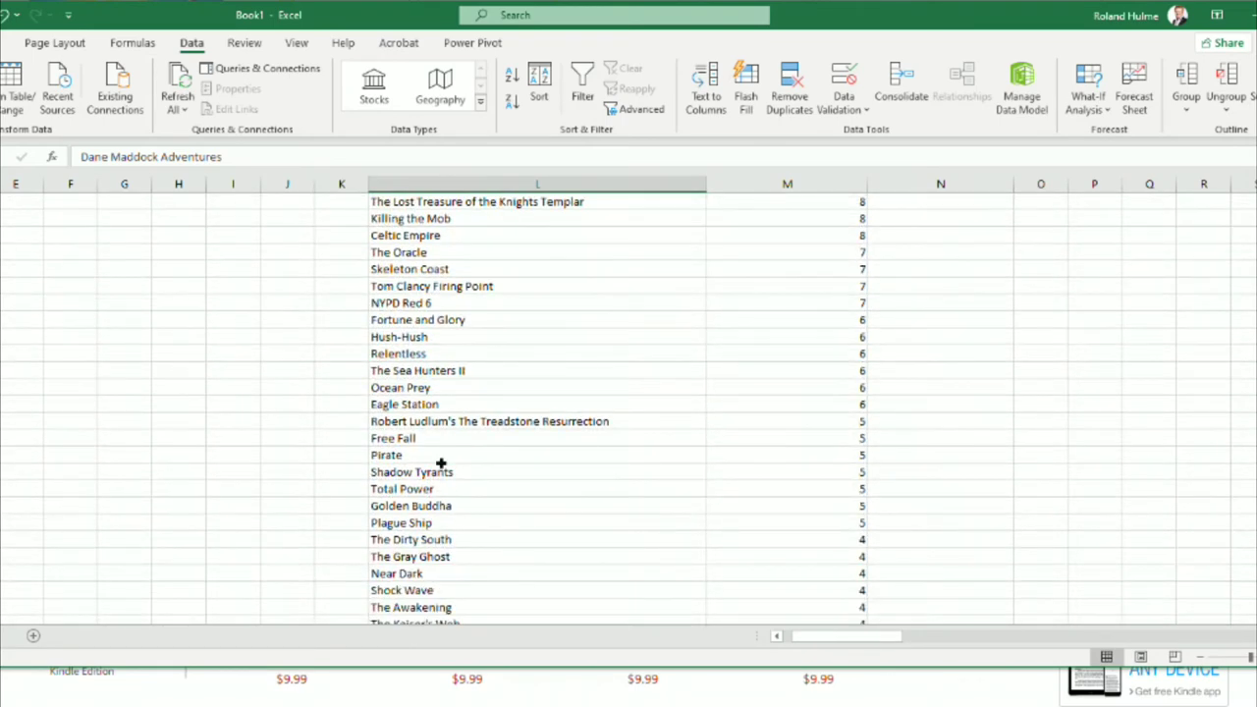
pyautogui.scroll(-3, 441, 464)
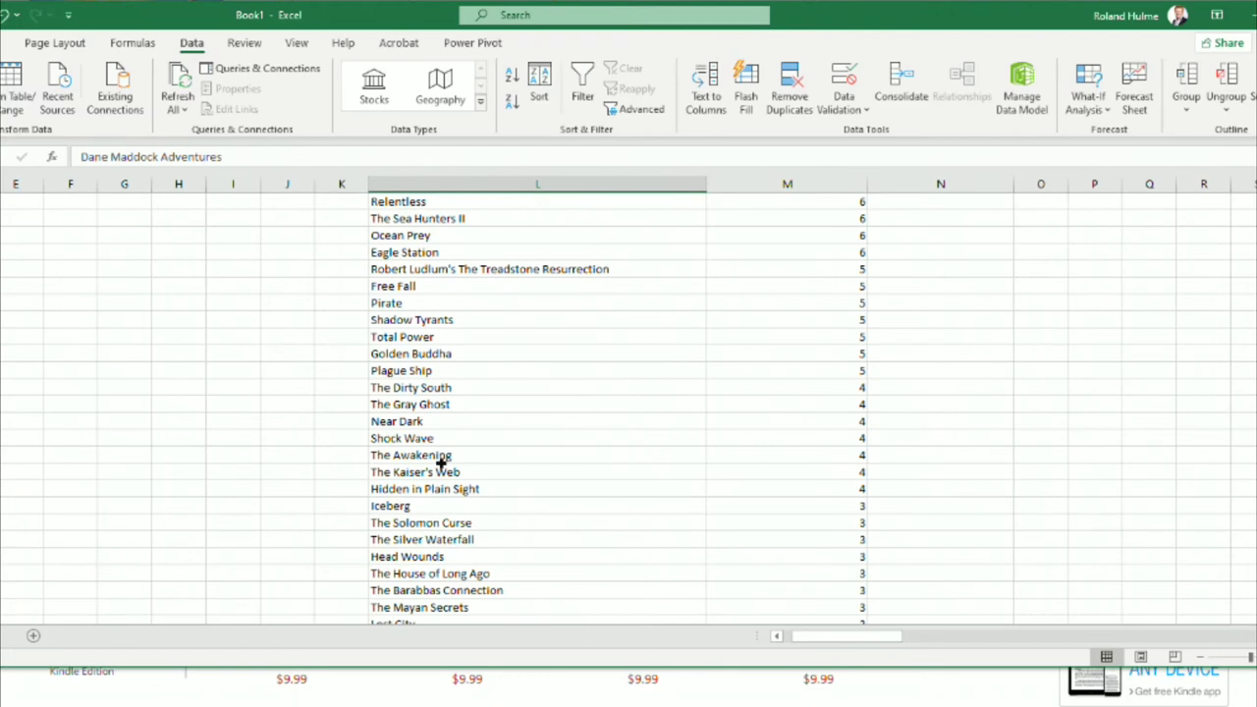
pyautogui.scroll(-7, 441, 461)
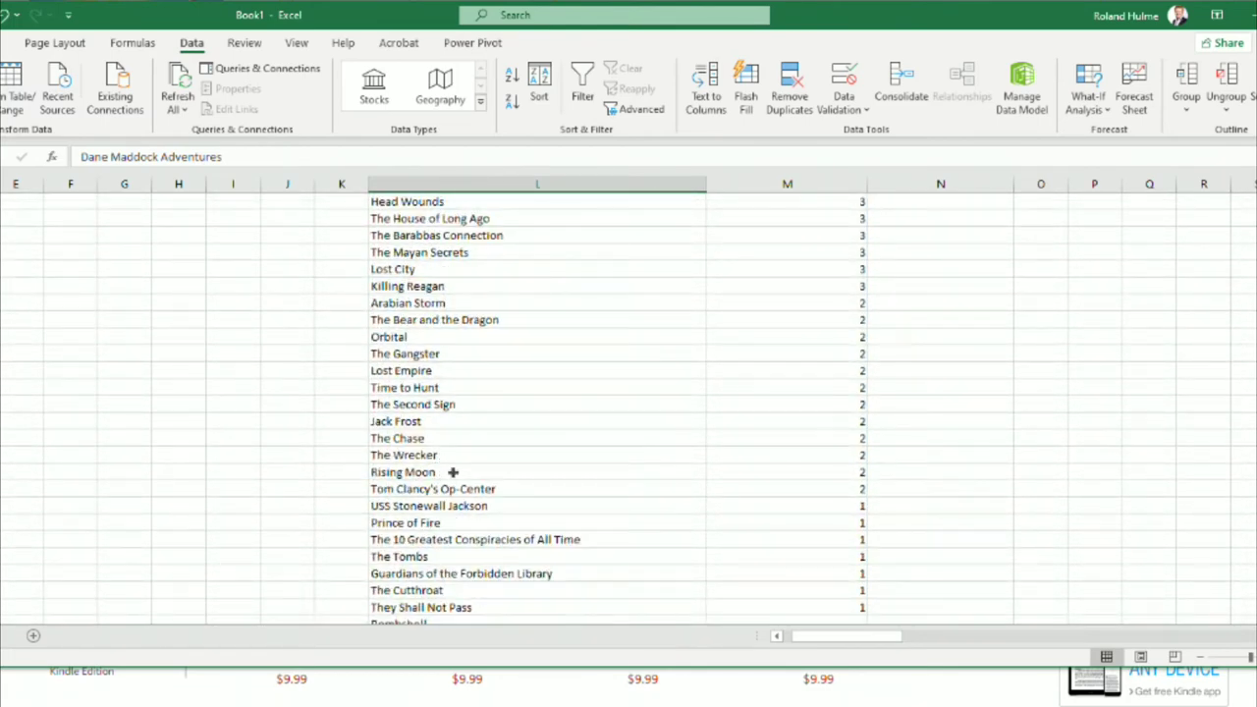
pyautogui.click(450, 539)
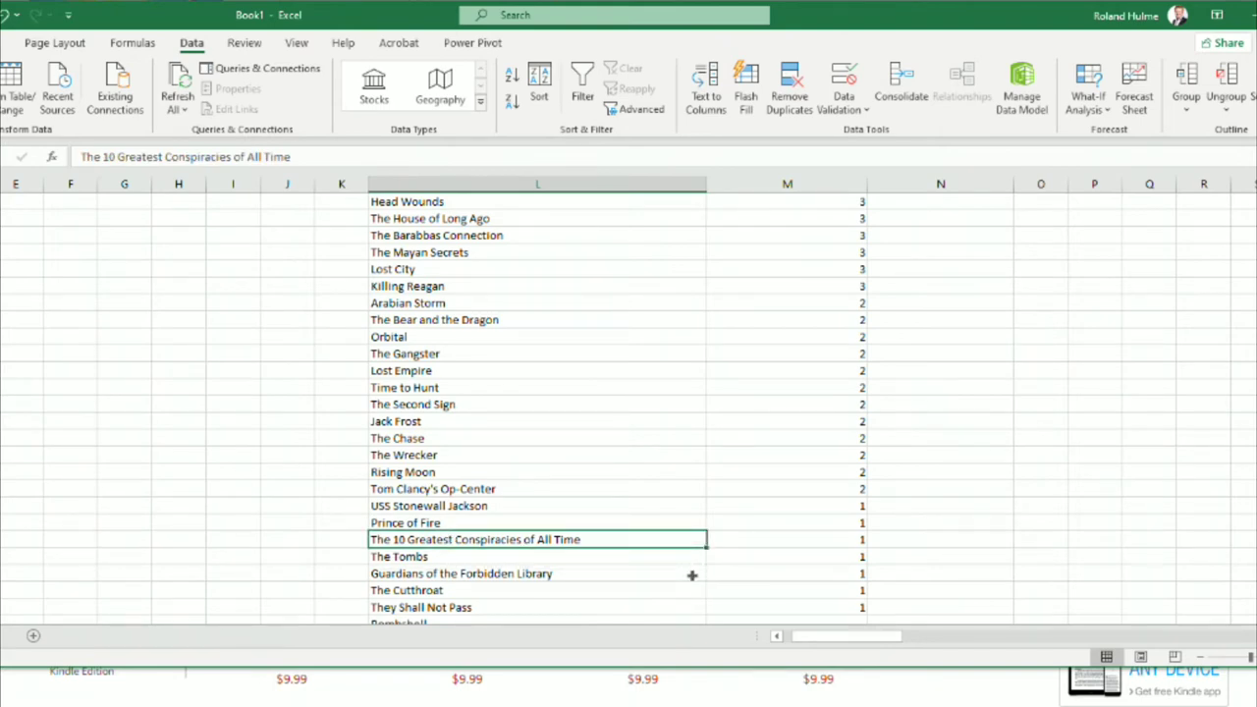
pyautogui.click(597, 576)
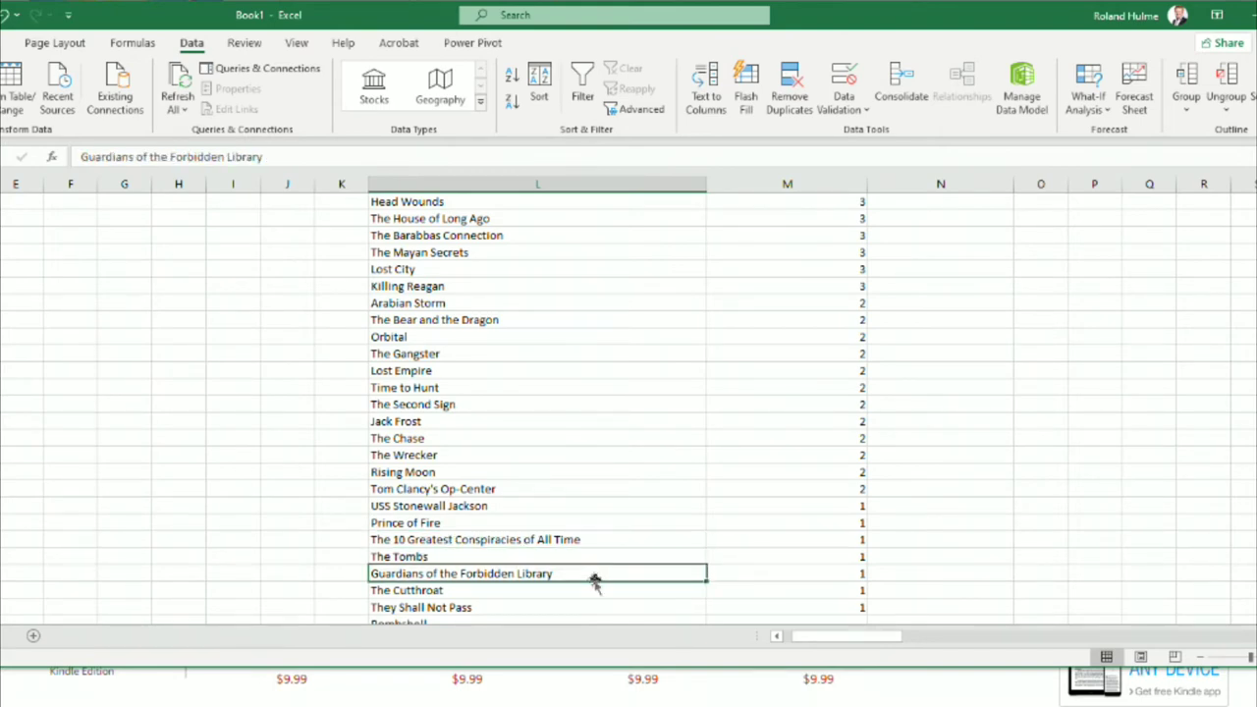
pyautogui.scroll(-1, 596, 586)
pyautogui.scroll(-6, 593, 582)
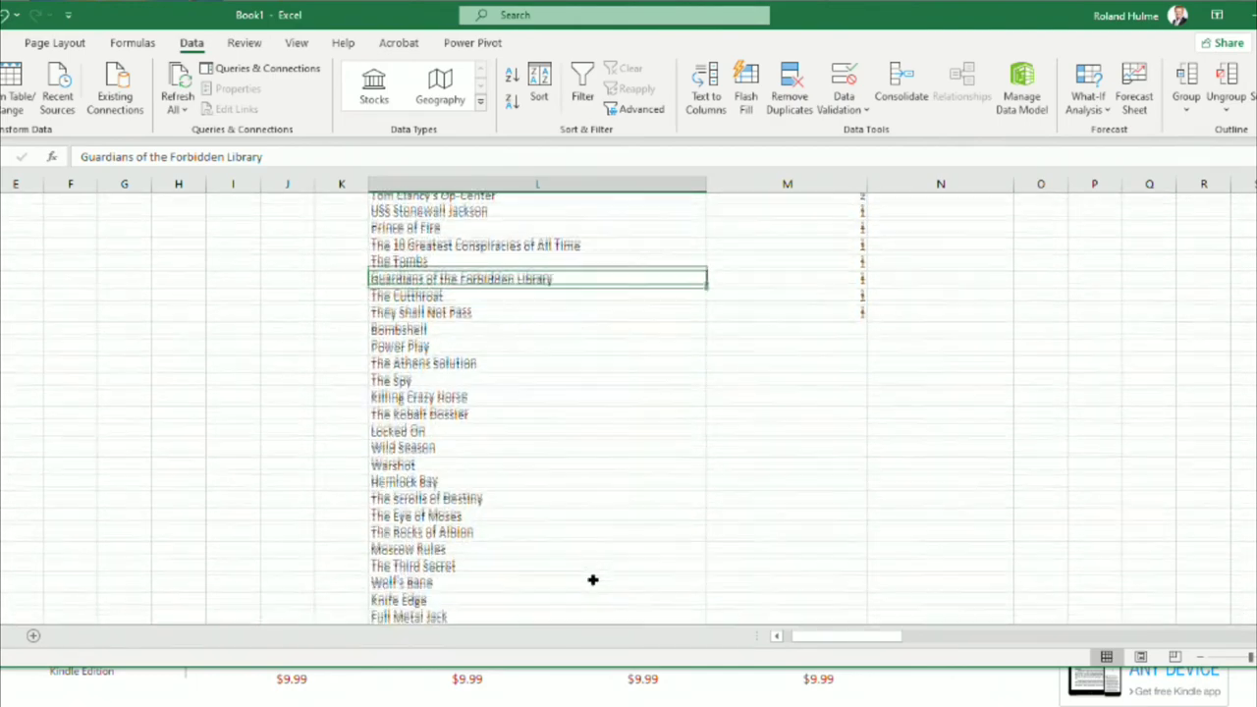
pyautogui.scroll(-4, 591, 580)
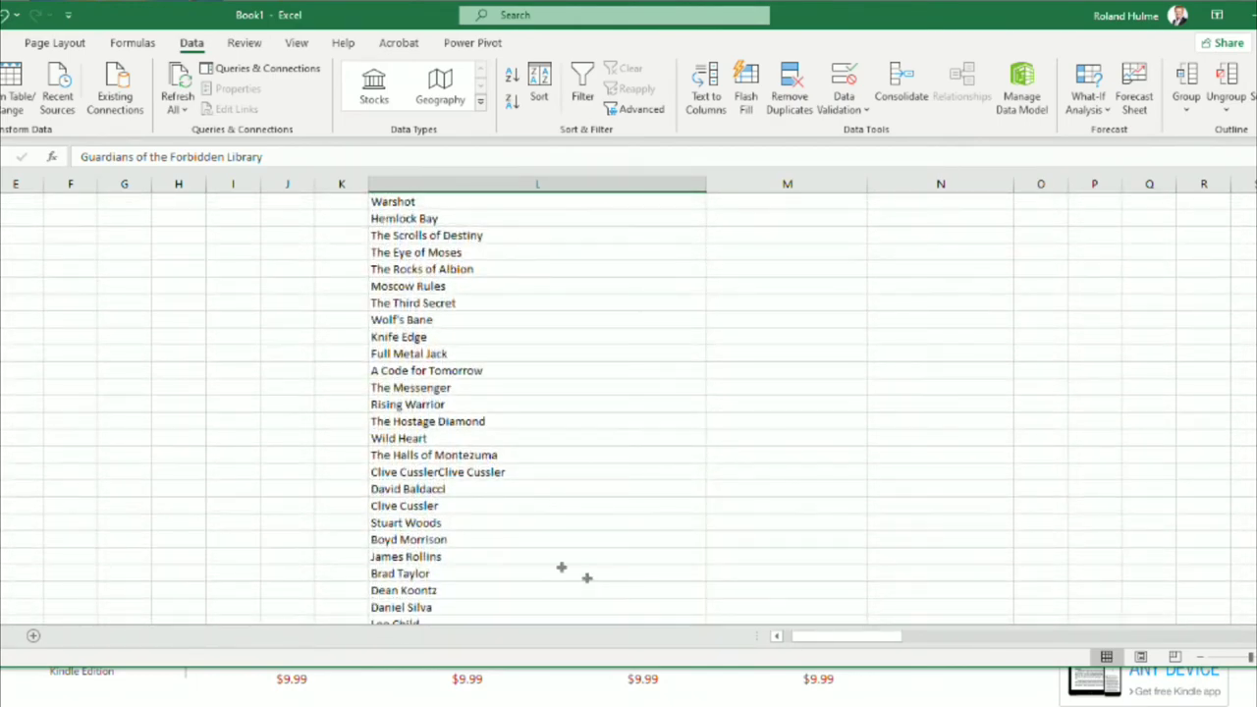
# Step: Remove the repeated second half of the doubled author entry "Clive CusslerClive Cussler" in column L, leaving "Clive Cussler"
pyautogui.click(433, 502)
pyautogui.scroll(-1, 518, 524)
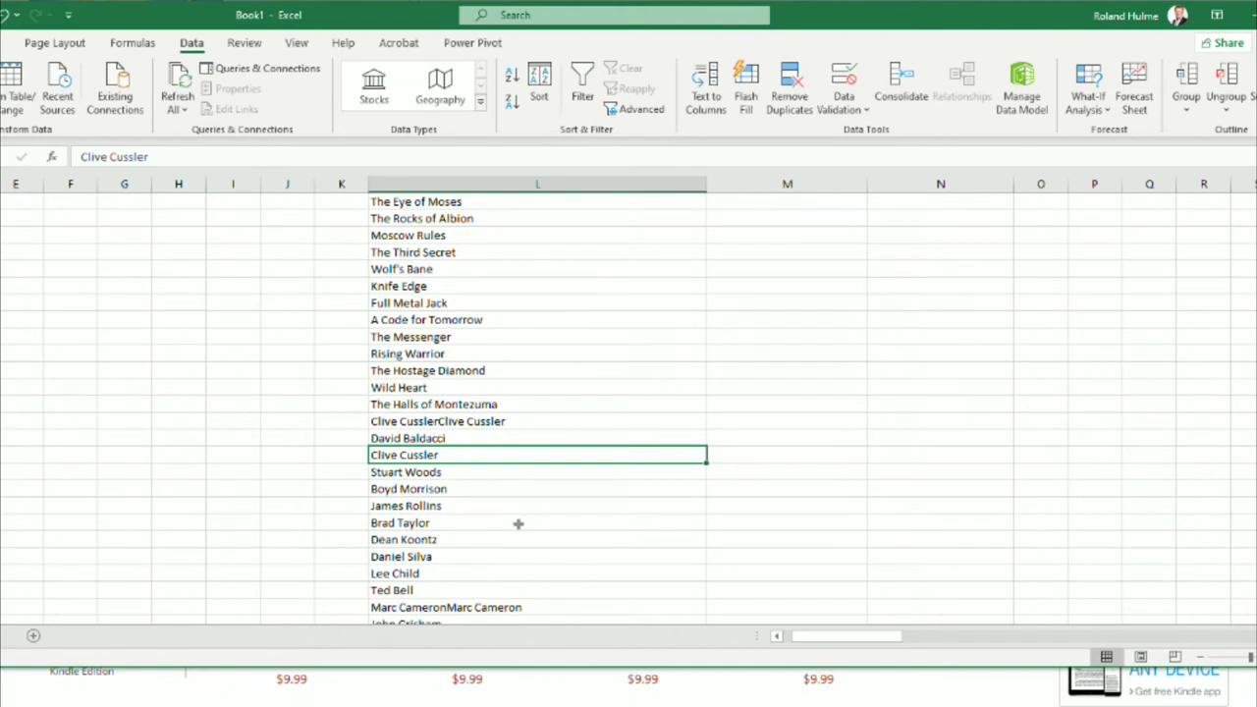
pyautogui.click(473, 421)
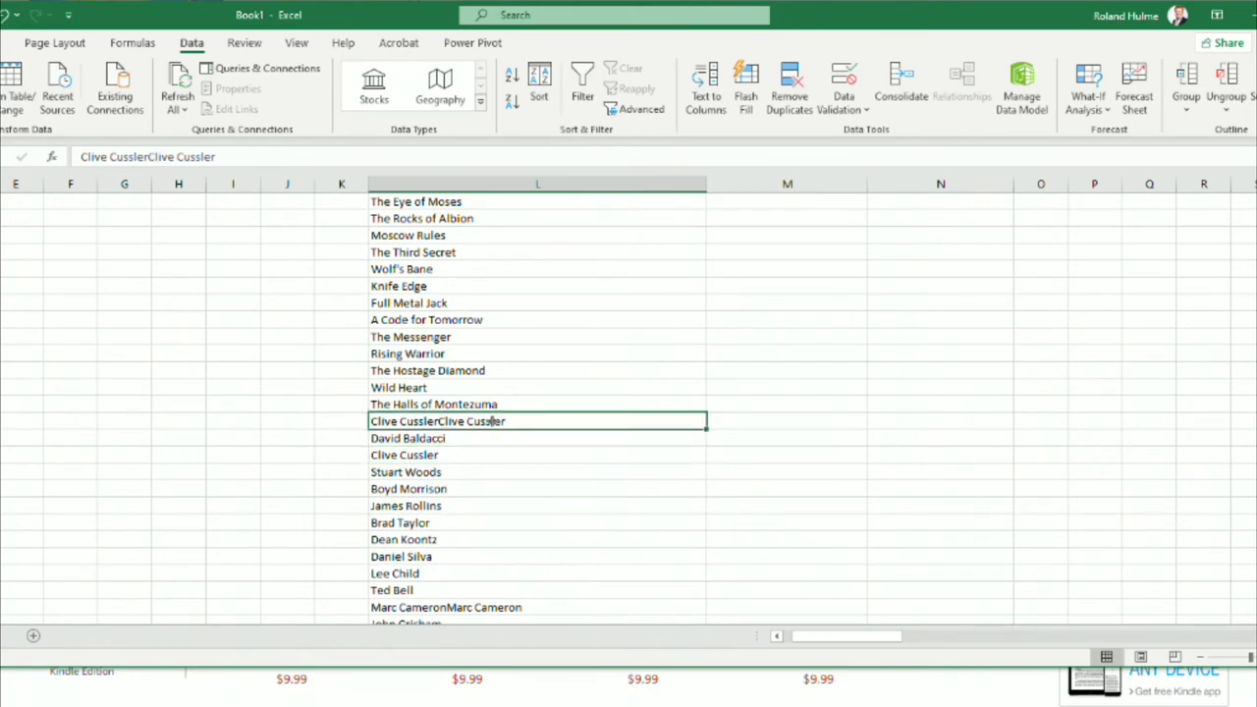
pyautogui.moveTo(515, 422); pyautogui.dragTo(439, 421)
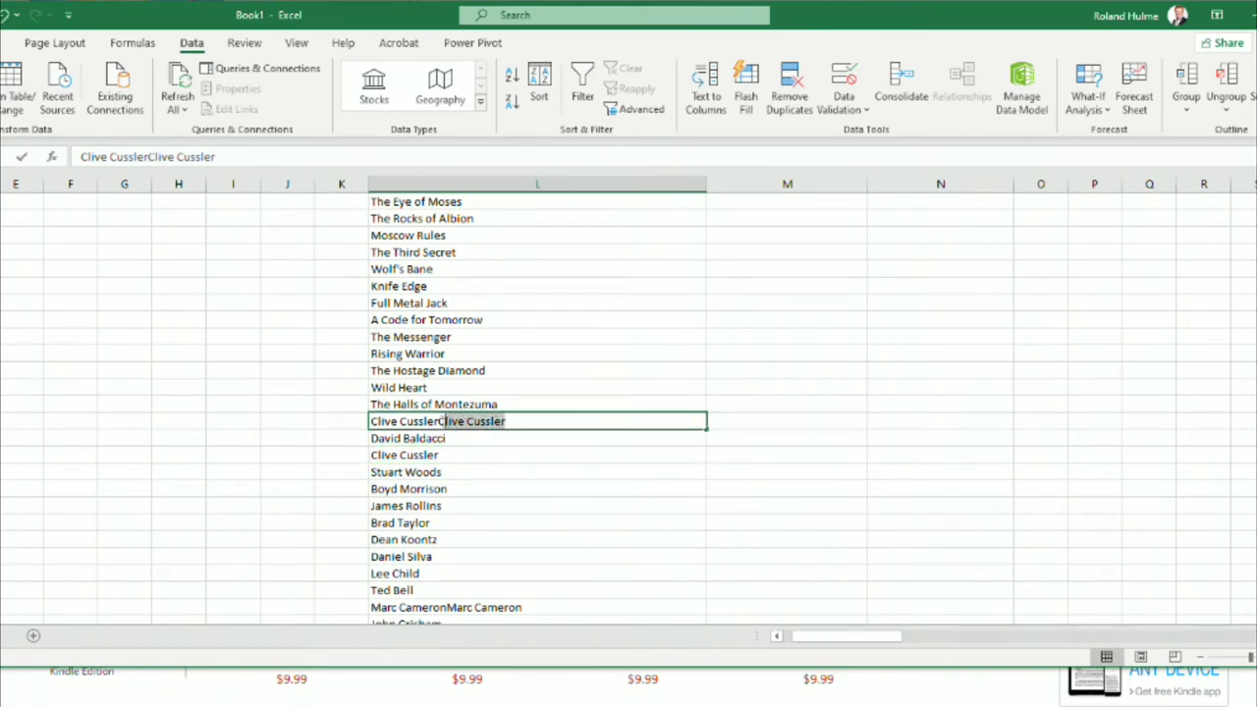
pyautogui.press('BackSpace')
pyautogui.click(526, 492)
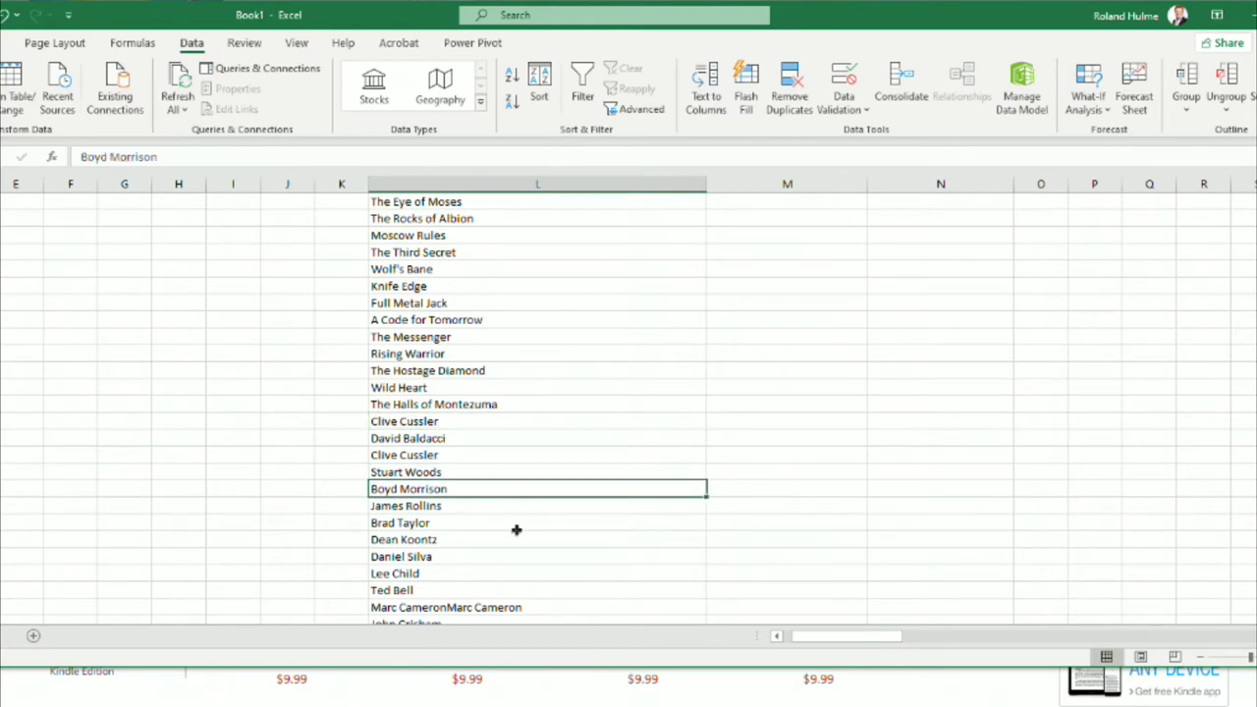
# Step: Clear the repeated "The Oregon Files" cell directly above "A Stone Barrington Novel" in column L
pyautogui.scroll(-6, 506, 525)
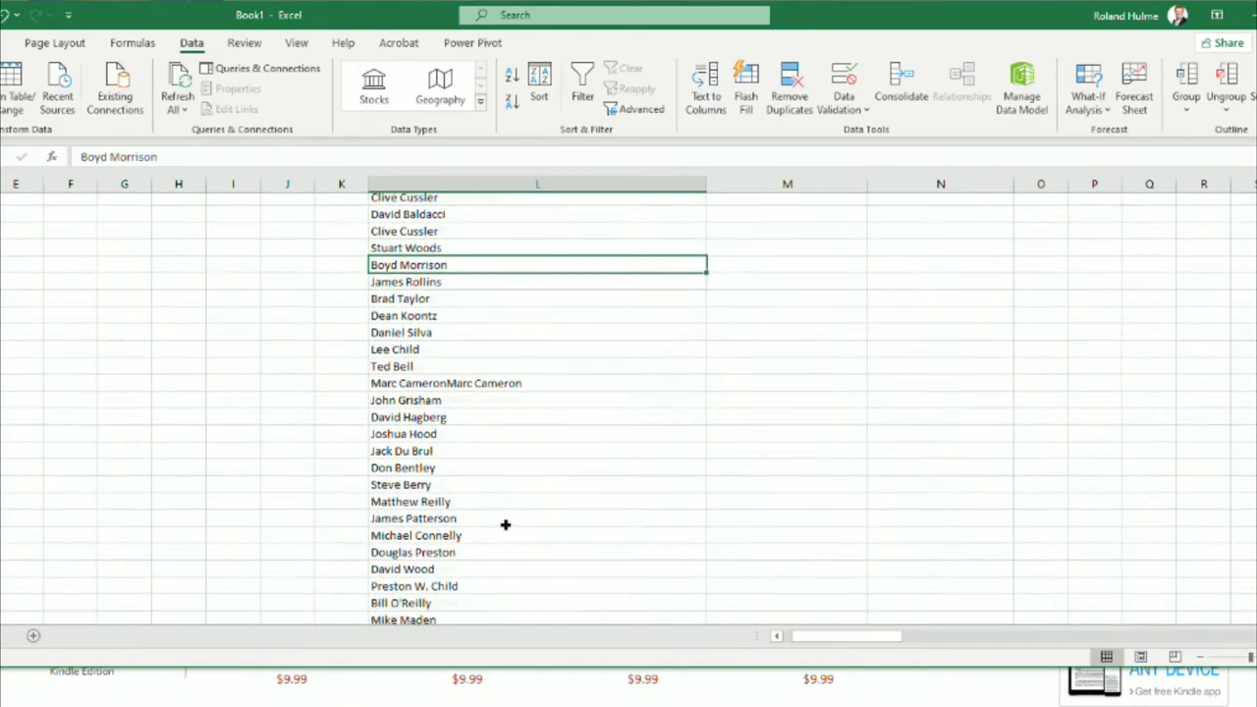
pyautogui.scroll(-7, 506, 525)
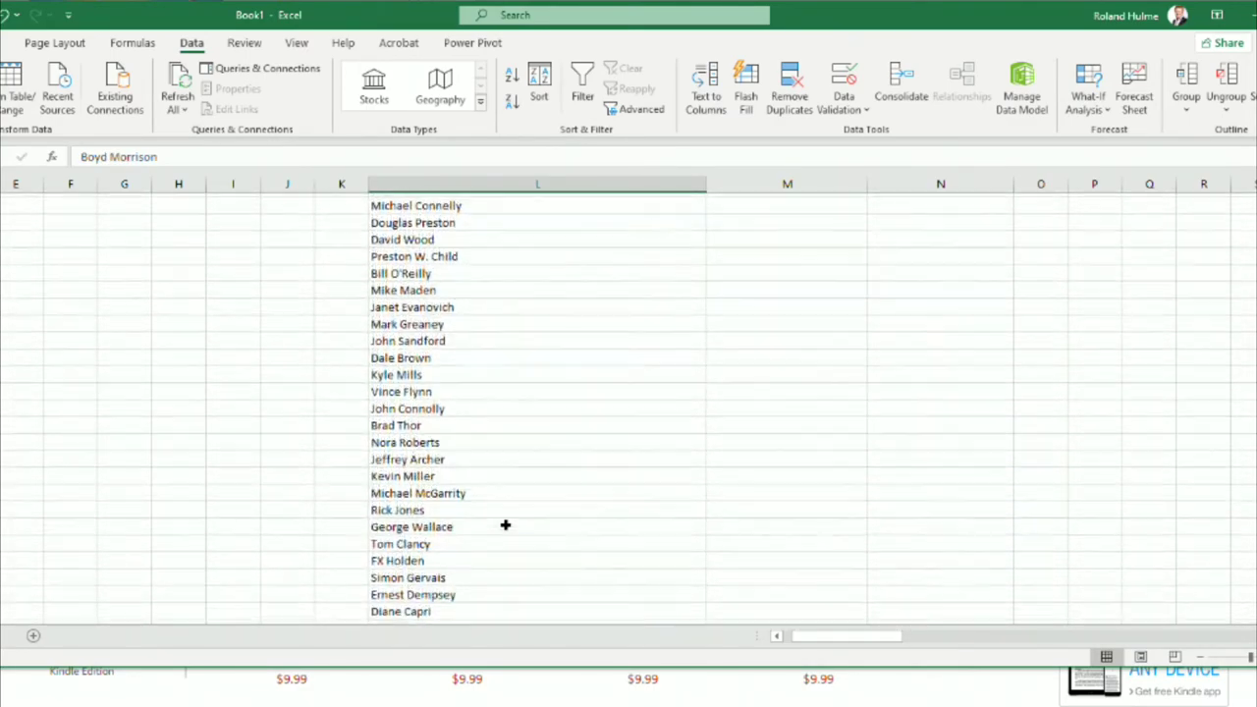
pyautogui.scroll(-6, 506, 524)
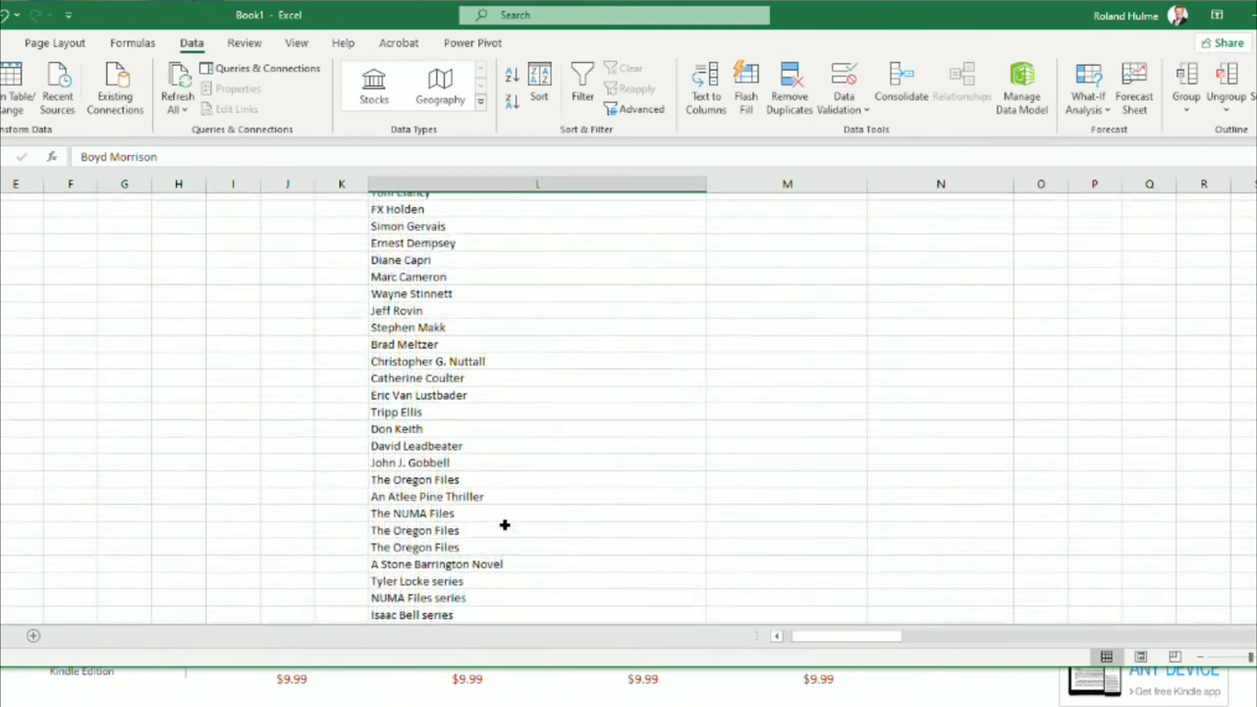
pyautogui.click(432, 490)
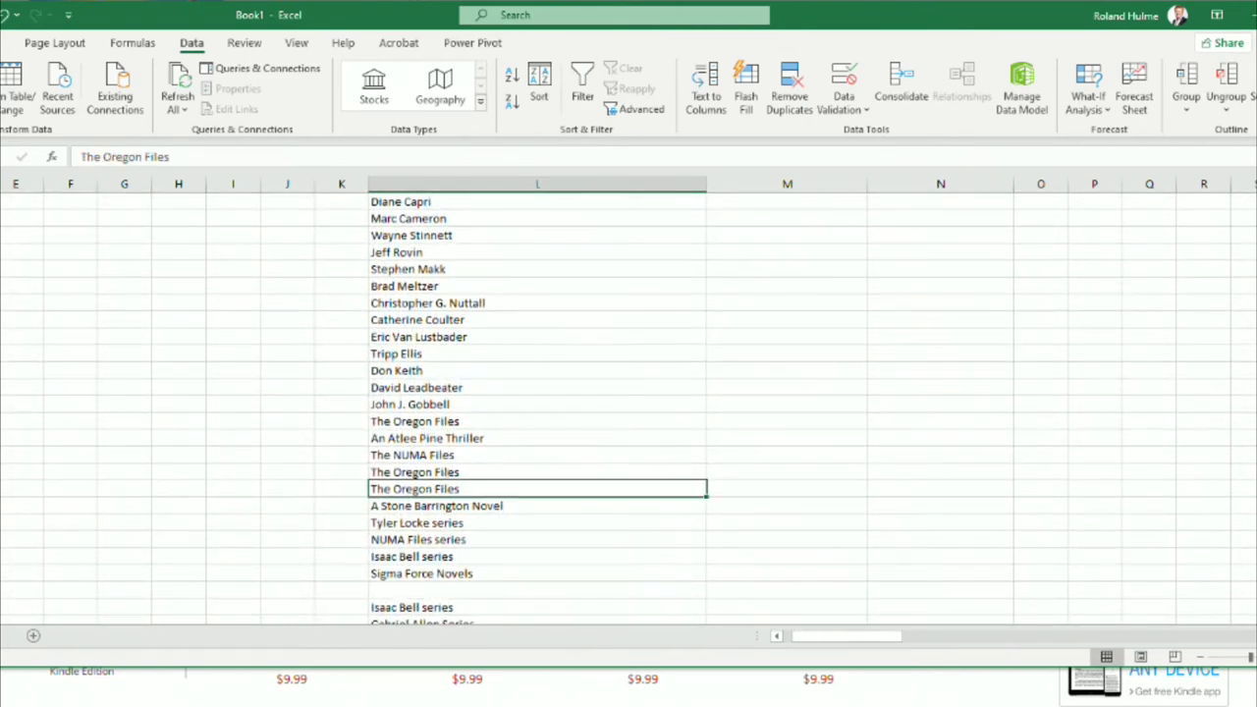
pyautogui.press('Delete')
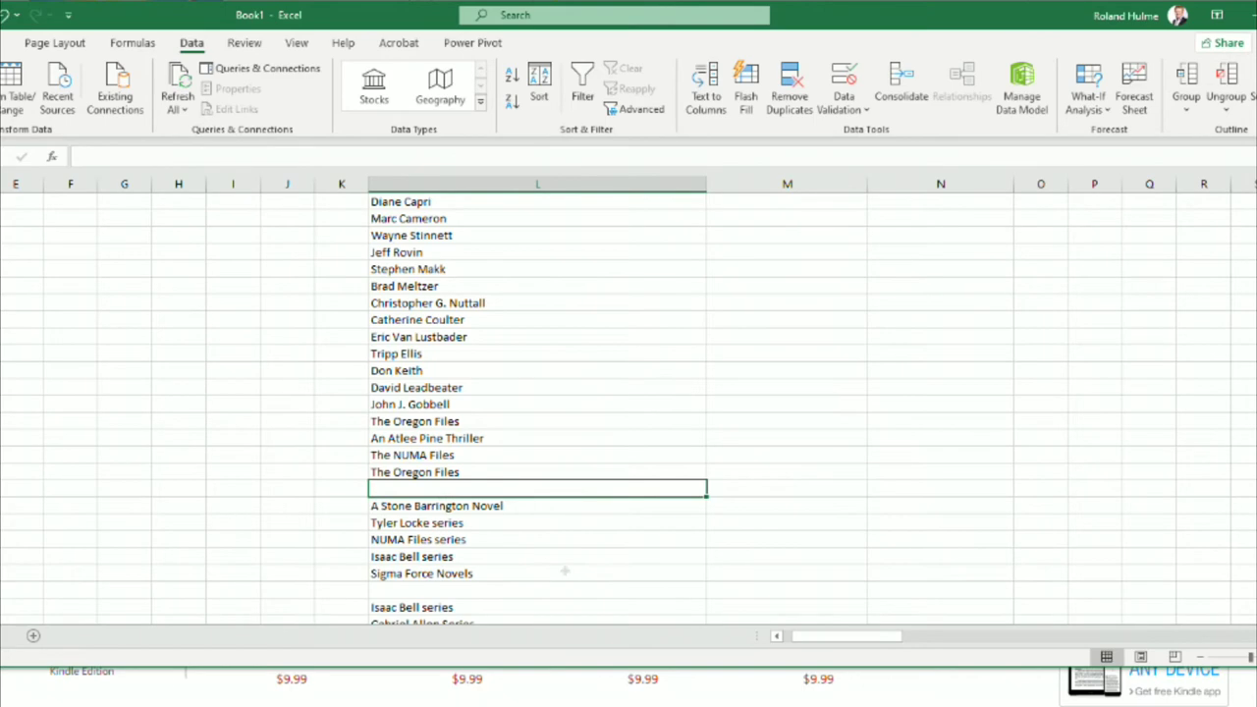
# Step: Clear the repeated "The Oregon Files" cell above "The NUMA Files" and the "NUMA Files series" cell above the second "A Stone Barrington Novel"
pyautogui.scroll(-3, 565, 570)
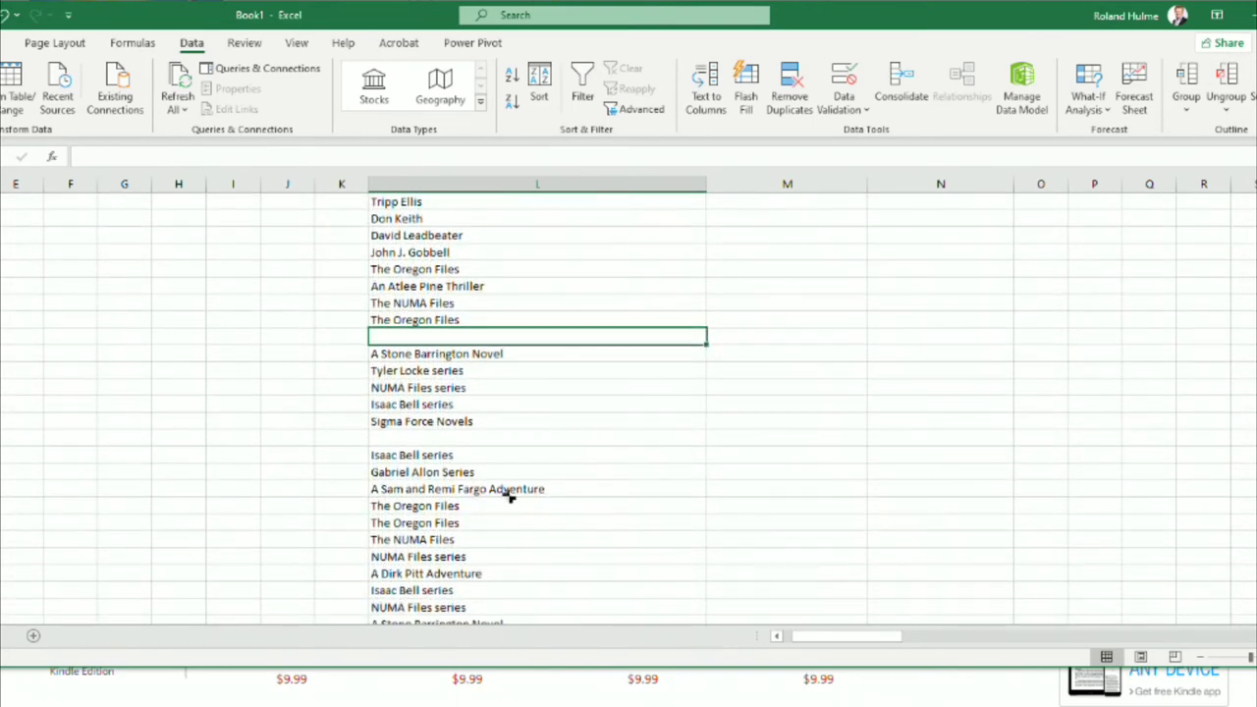
pyautogui.scroll(-1, 513, 515)
pyautogui.click(417, 472)
pyautogui.press('Delete')
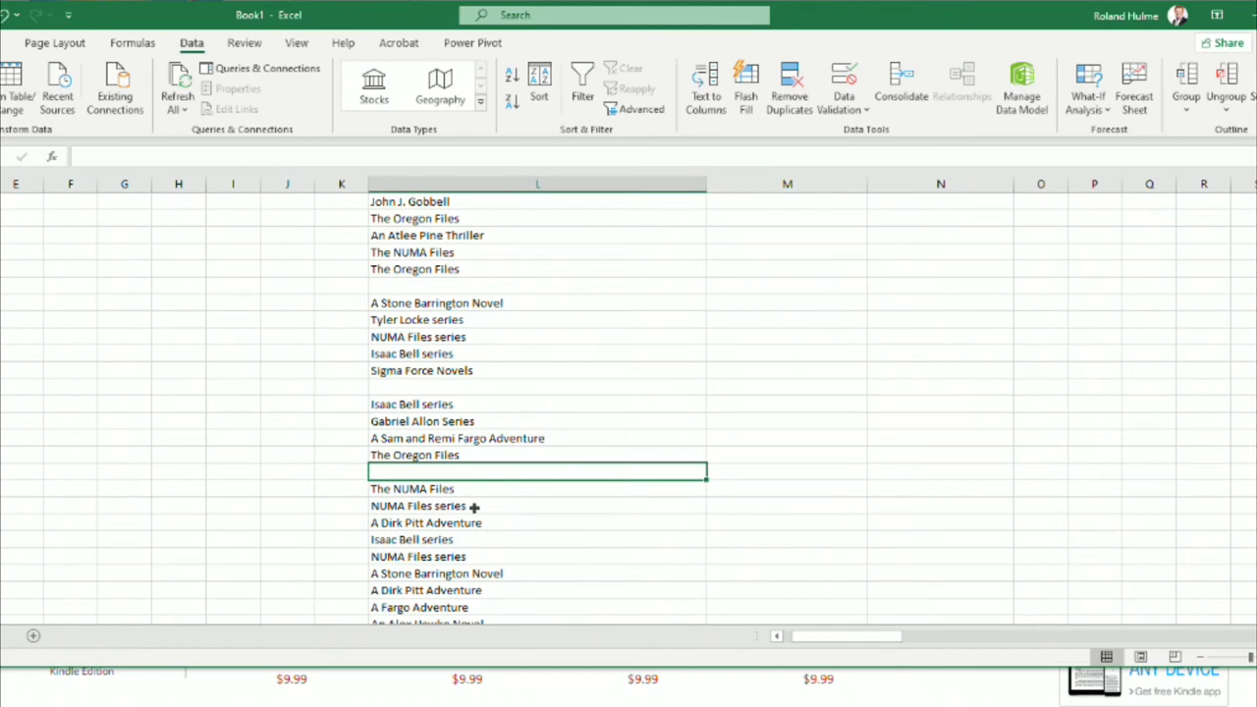
pyautogui.scroll(-2, 488, 524)
pyautogui.click(436, 456)
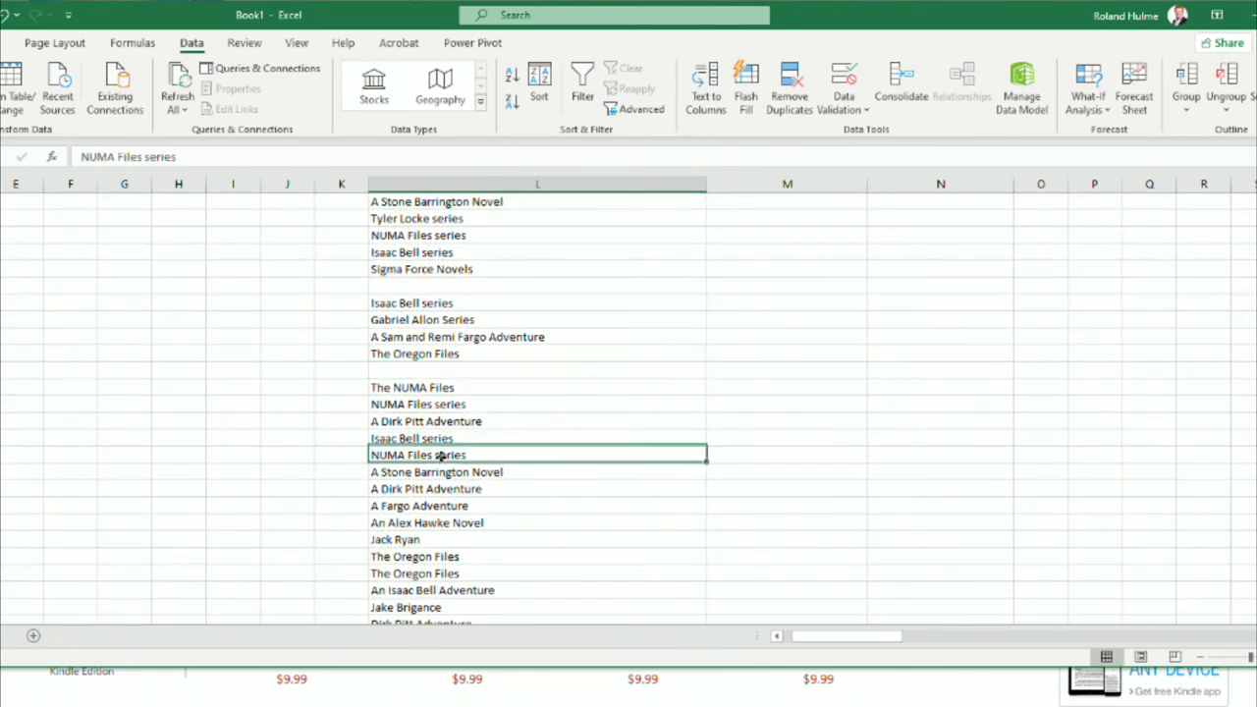
pyautogui.press('Delete')
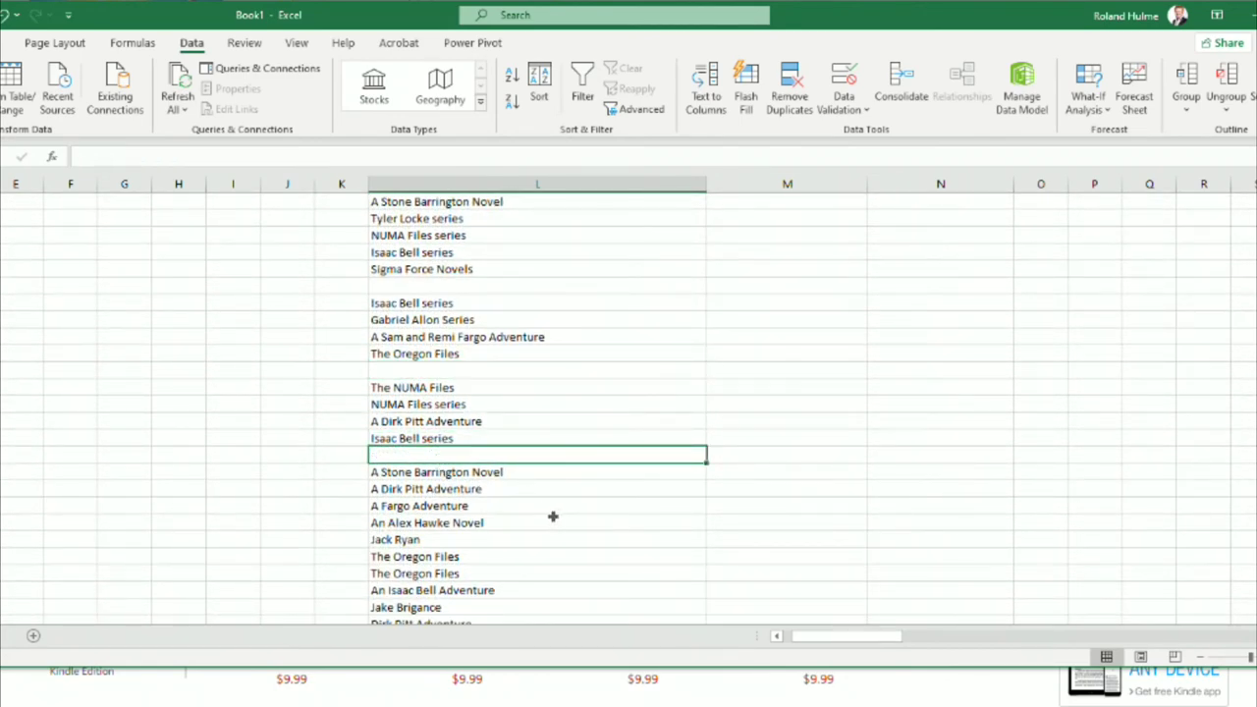
# Step: Remove the duplicate entries from the whole of column L
pyautogui.scroll(-2, 553, 516)
pyautogui.scroll(-4, 462, 488)
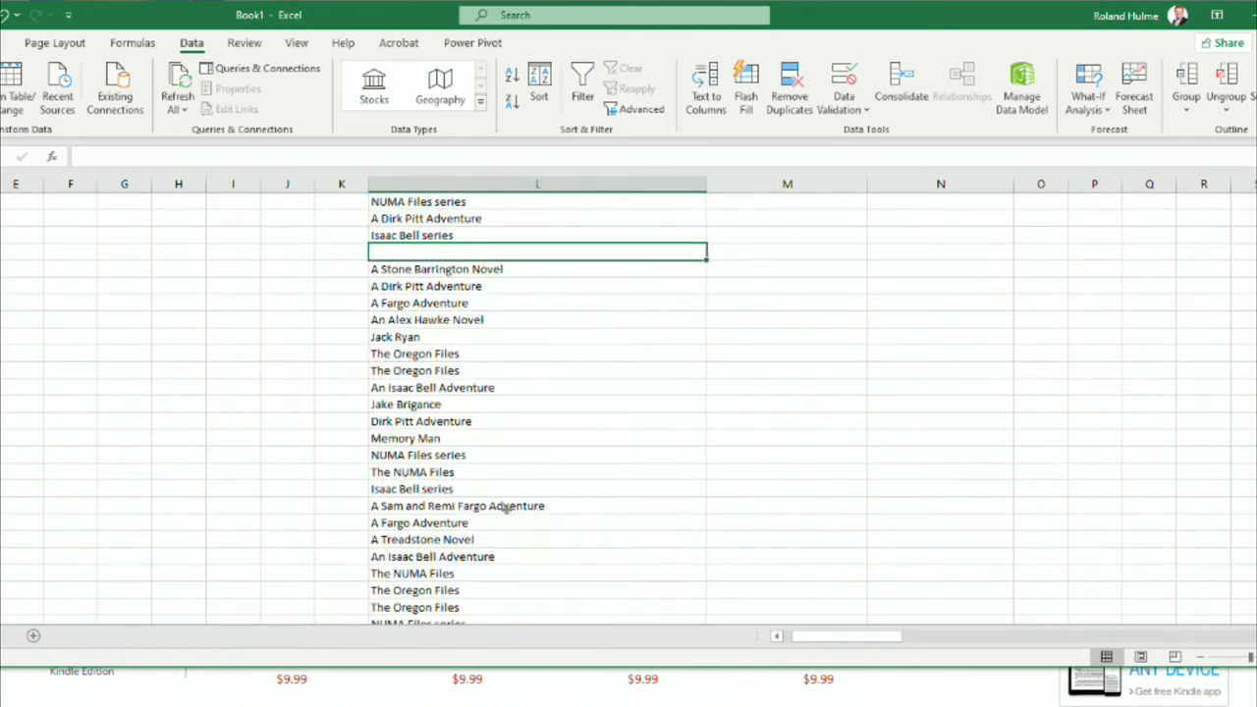
pyautogui.click(537, 183)
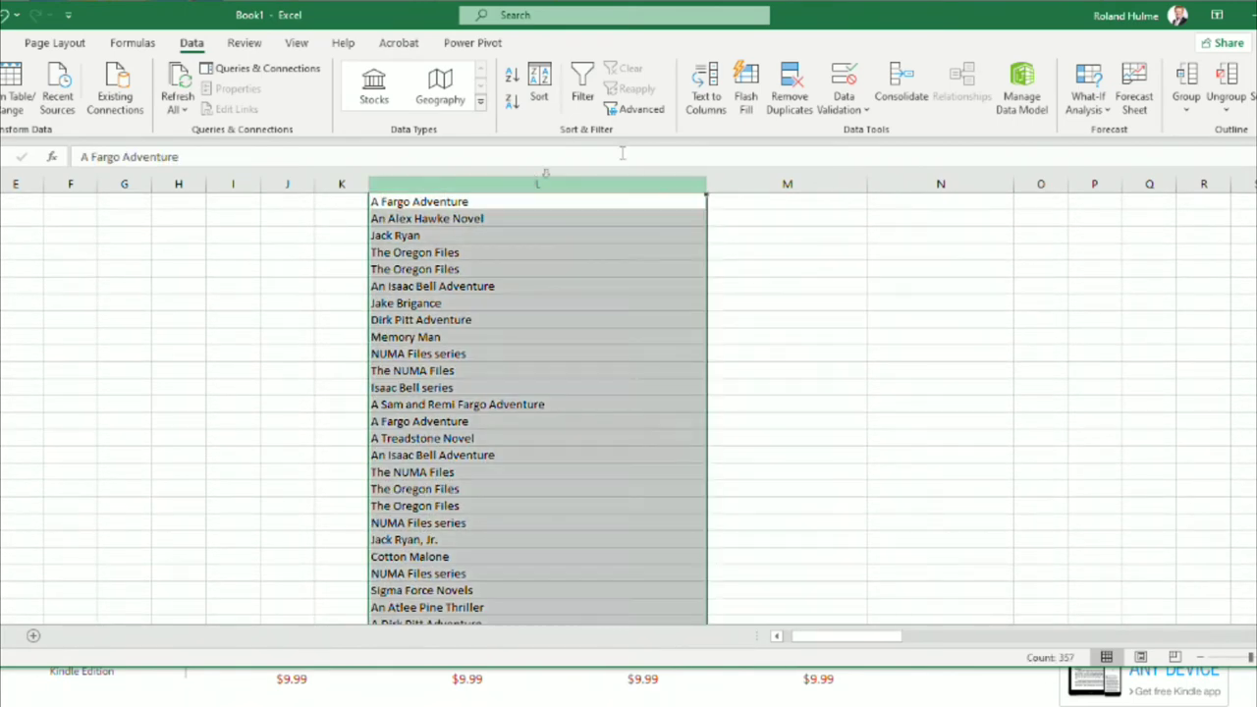
pyautogui.click(790, 91)
pyautogui.click(748, 554)
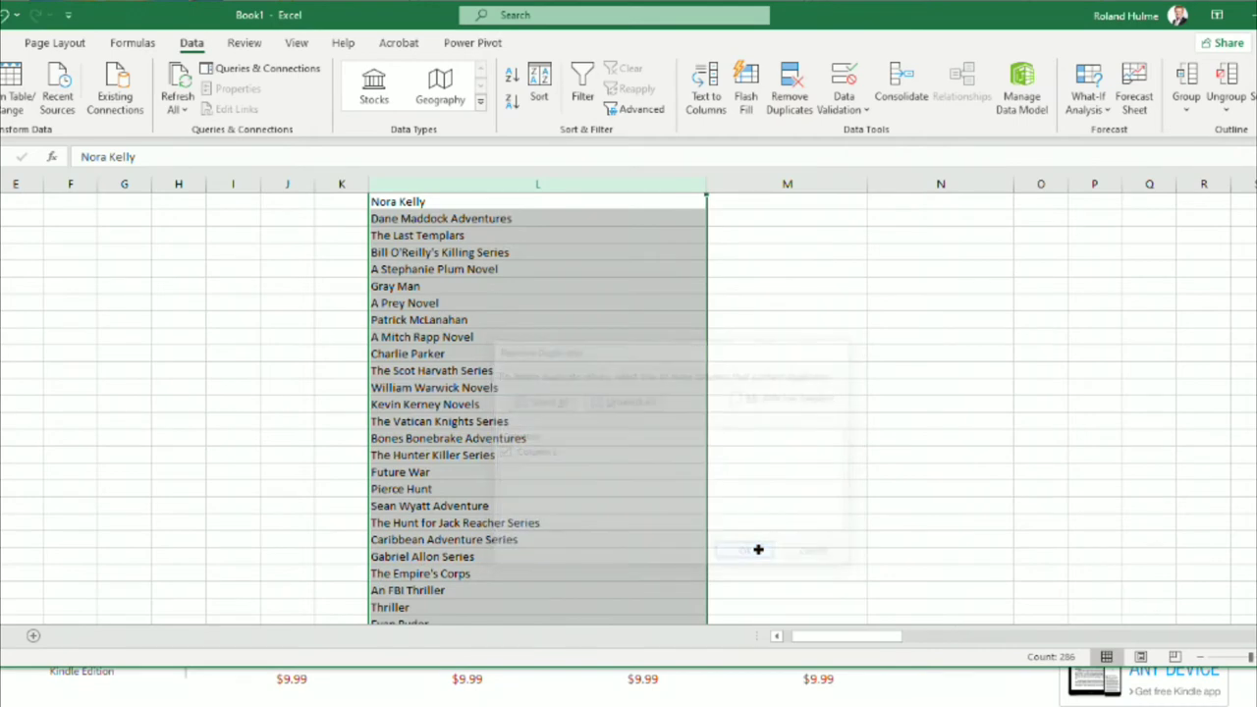
pyautogui.click(503, 439)
# Step: Delete the trailing ellipses from the "An Isaac Bell Adventure..." and "The Oregon Files..." entries in column L
pyautogui.scroll(-6, 494, 455)
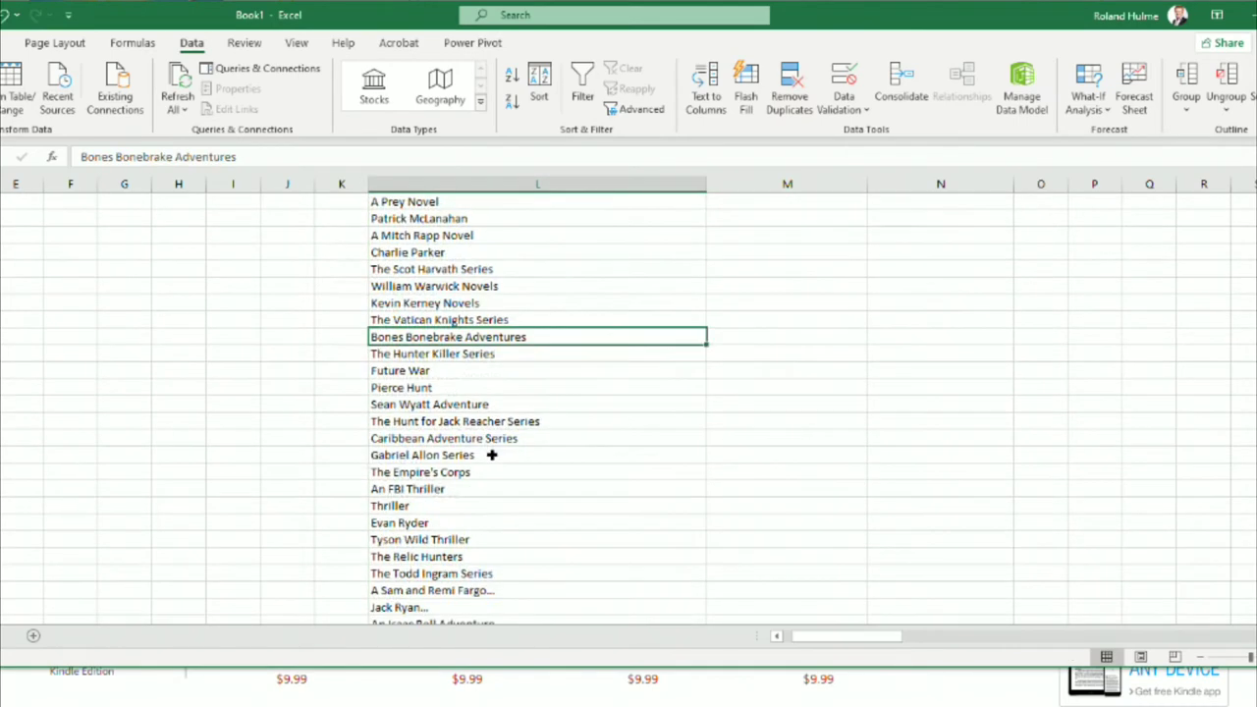
pyautogui.doubleClick(460, 438)
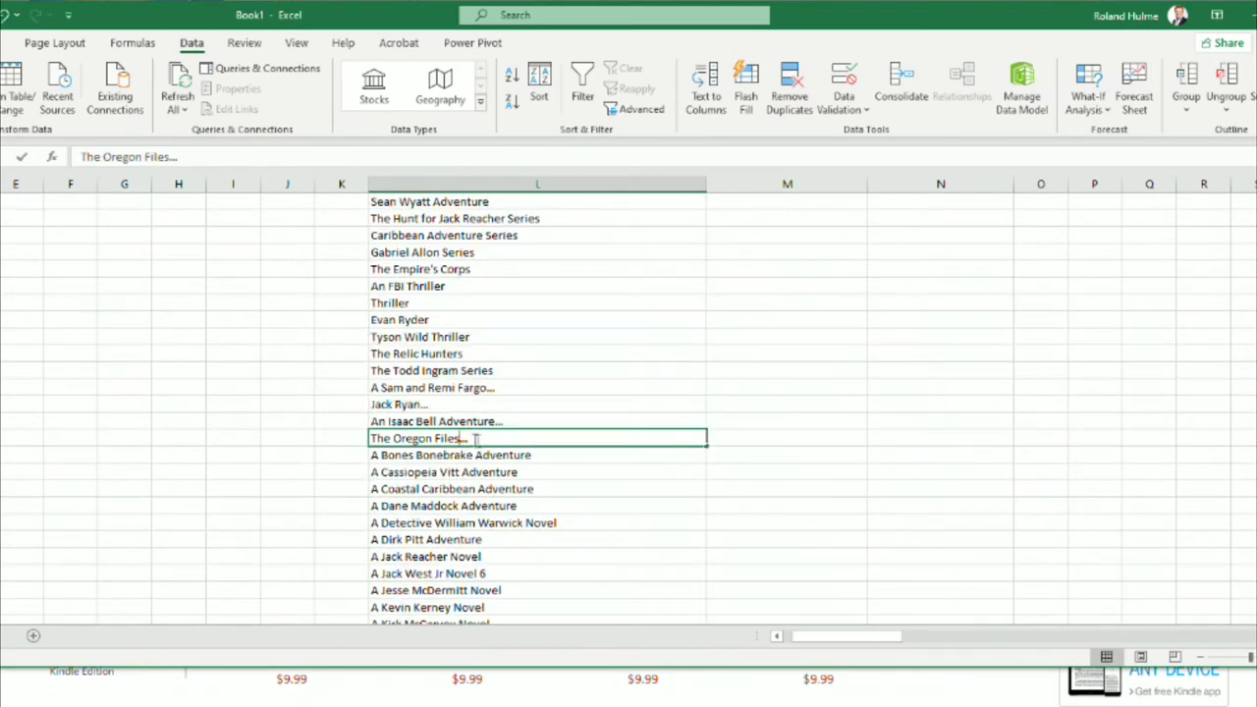
pyautogui.click(442, 421)
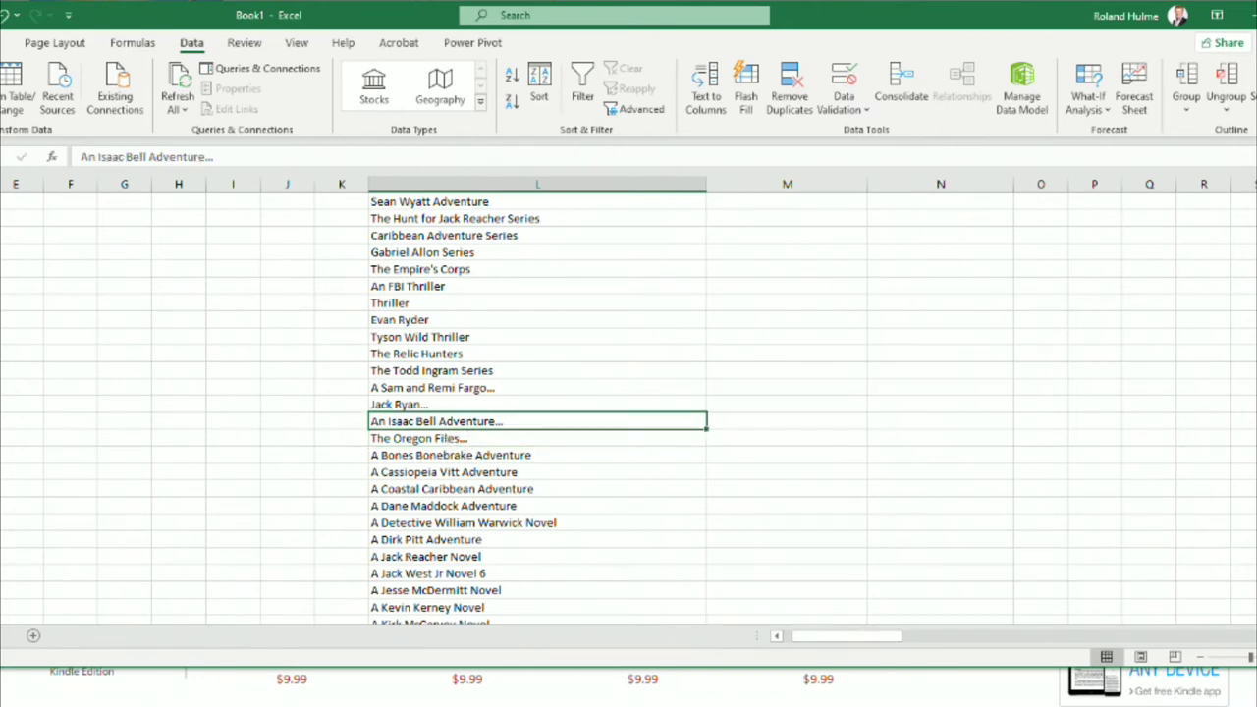
pyautogui.doubleClick(481, 420)
pyautogui.moveTo(496, 420); pyautogui.dragTo(548, 430)
pyautogui.press('BackSpace')
pyautogui.click(452, 440)
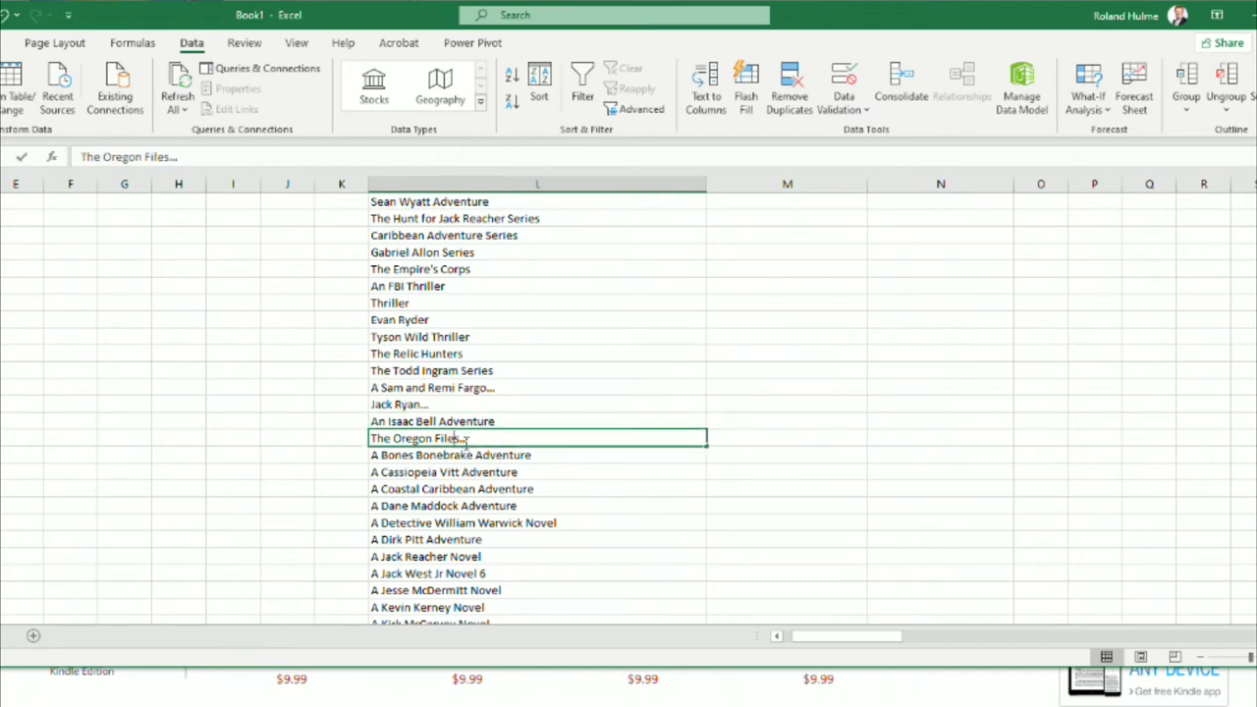
pyautogui.moveTo(462, 439); pyautogui.dragTo(488, 444)
pyautogui.press('BackSpace')
pyautogui.click(491, 506)
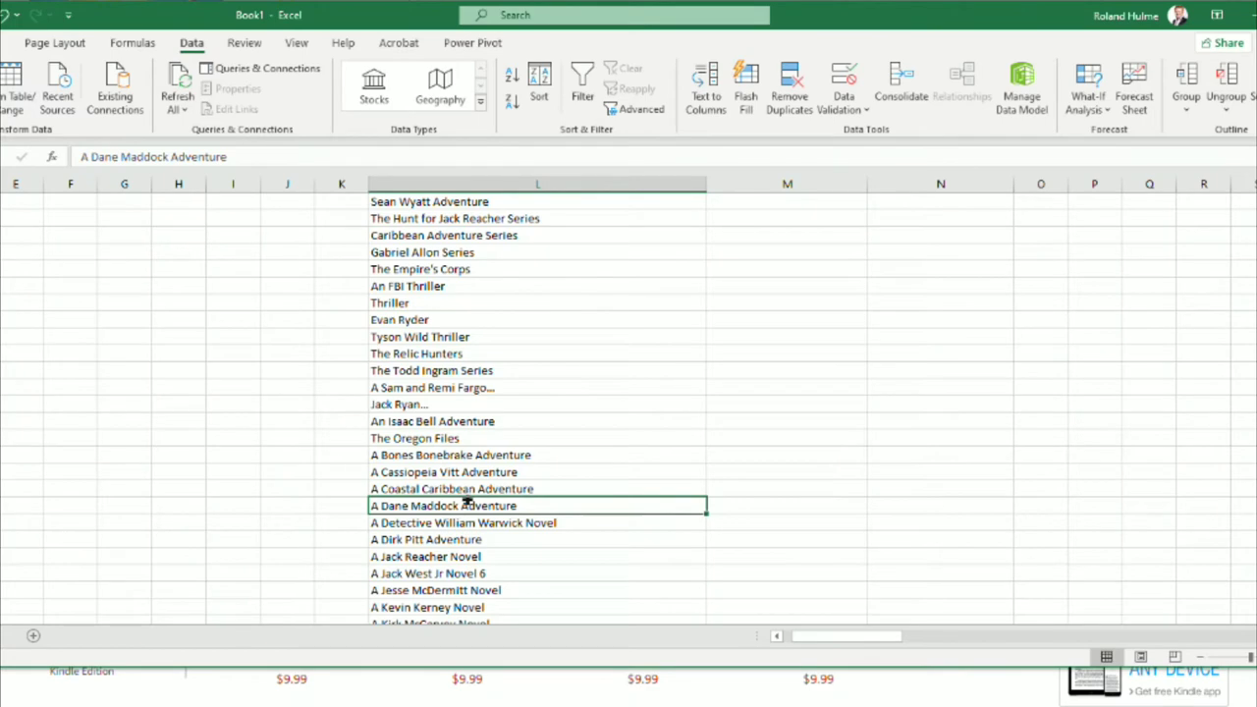
# Step: Shorten the entry "A Jack West Jr Novel 6" in column L to "A Jack West Jr"
pyautogui.scroll(-1, 467, 521)
pyautogui.click(468, 521)
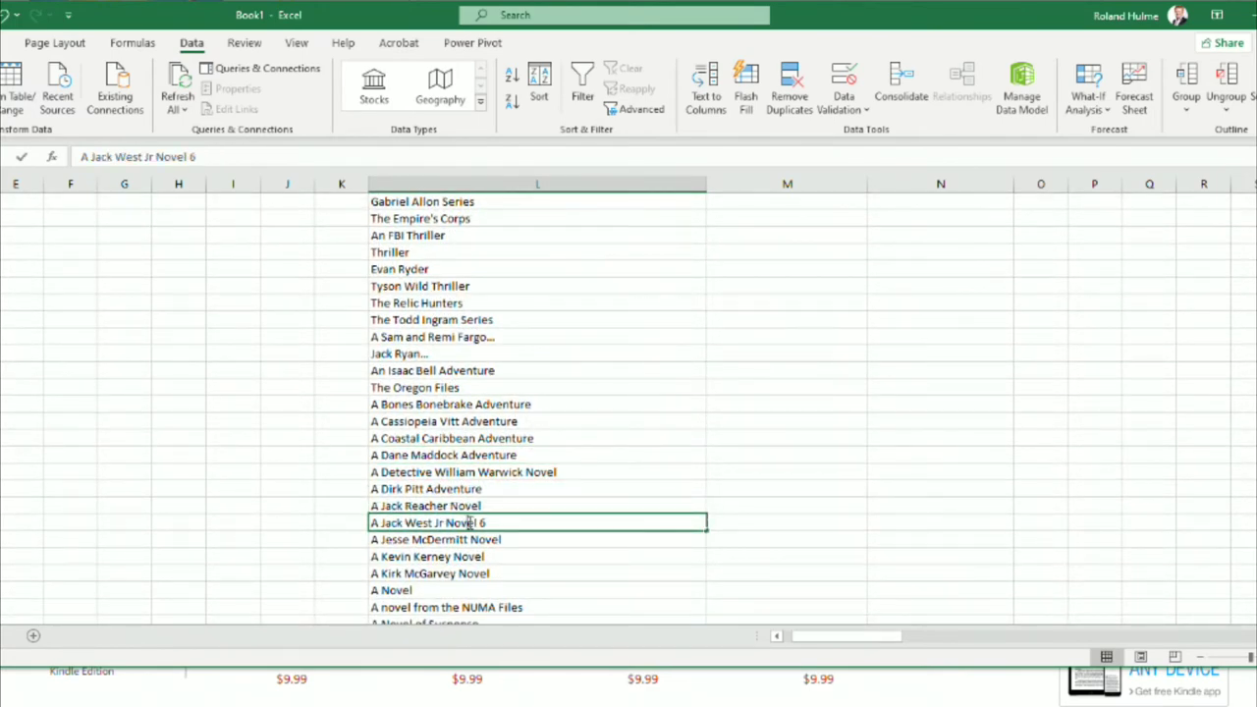
pyautogui.moveTo(447, 523); pyautogui.dragTo(542, 527)
pyautogui.press('BackSpace')
pyautogui.click(457, 540)
# Step: Clear the generic entries "A Novel" and "A Thriller" from column L
pyautogui.scroll(-1, 454, 555)
pyautogui.scroll(-1, 449, 570)
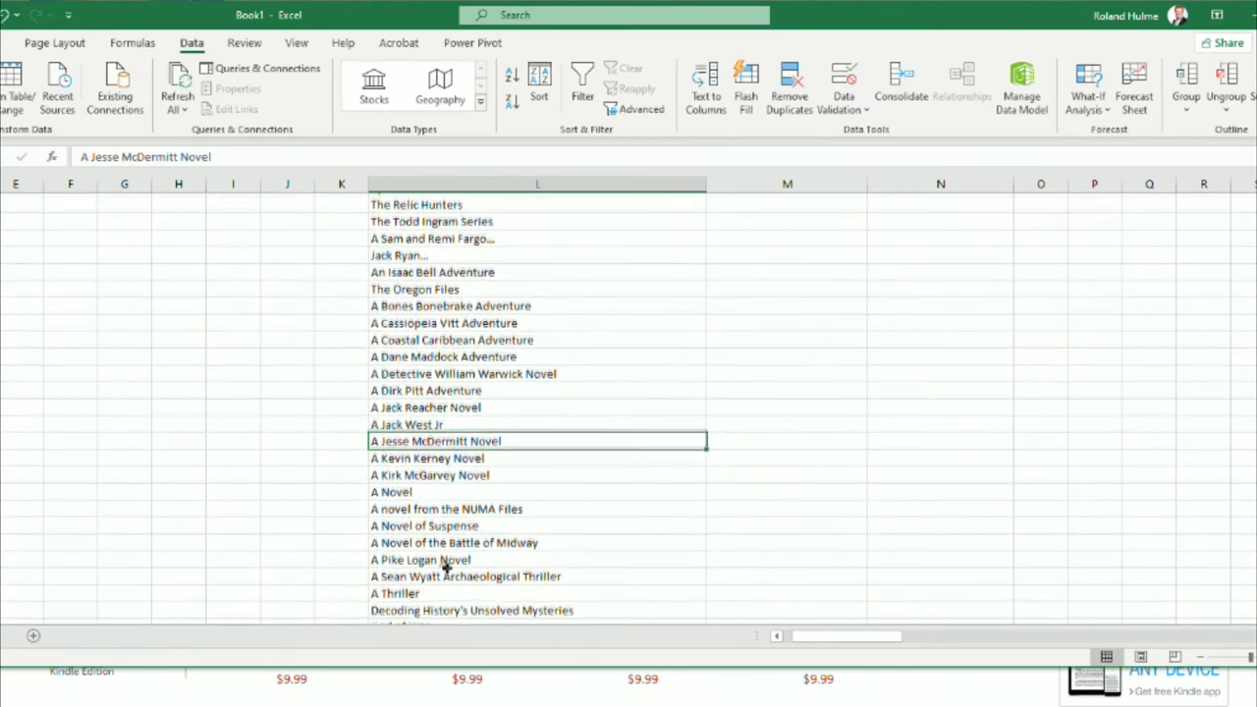
pyautogui.click(390, 489)
pyautogui.press('Delete')
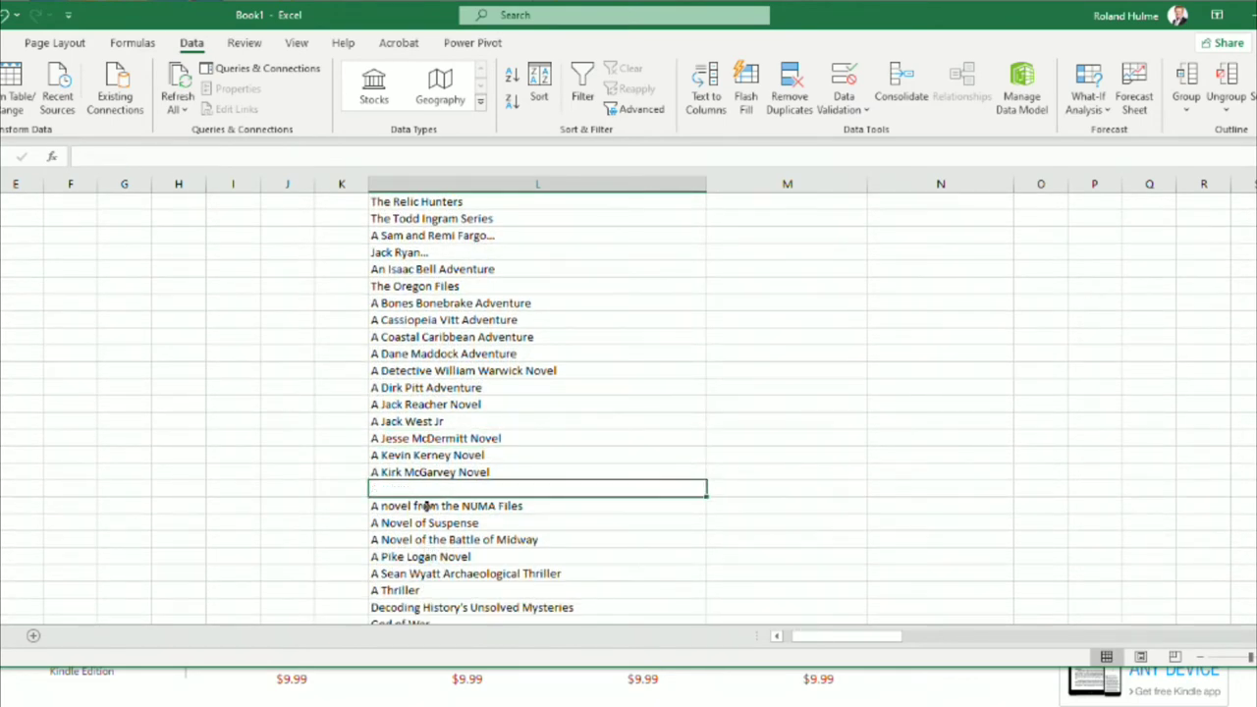
pyautogui.scroll(-1, 428, 505)
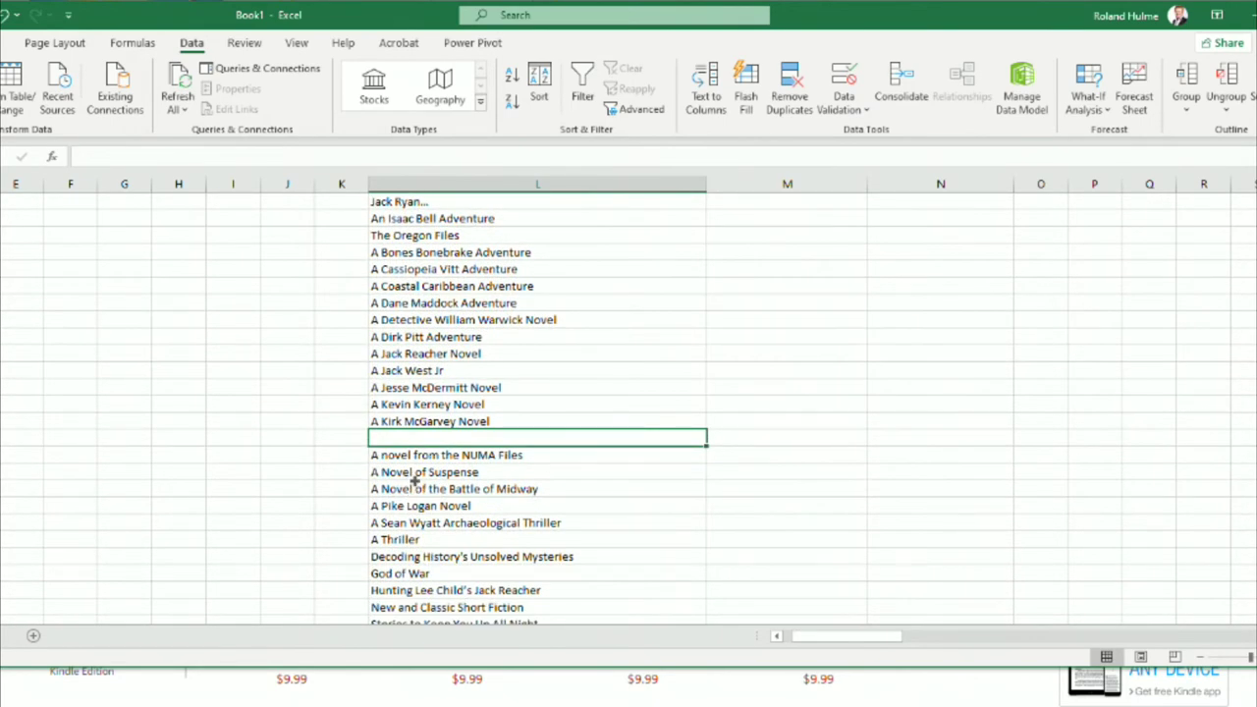
pyautogui.click(415, 540)
pyautogui.press('Delete')
# Step: Delete the trailing comma from the entry "The Dragon Heart Legacy," near the end of column L
pyautogui.scroll(-3, 415, 540)
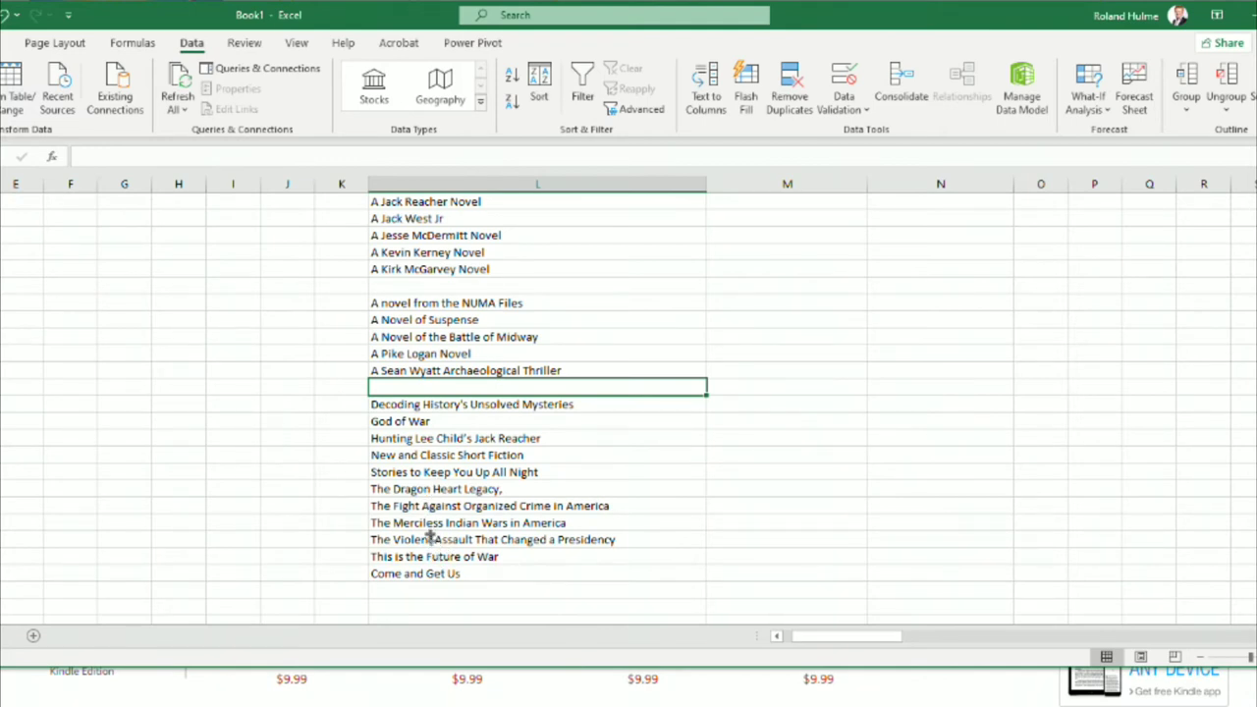
pyautogui.click(465, 489)
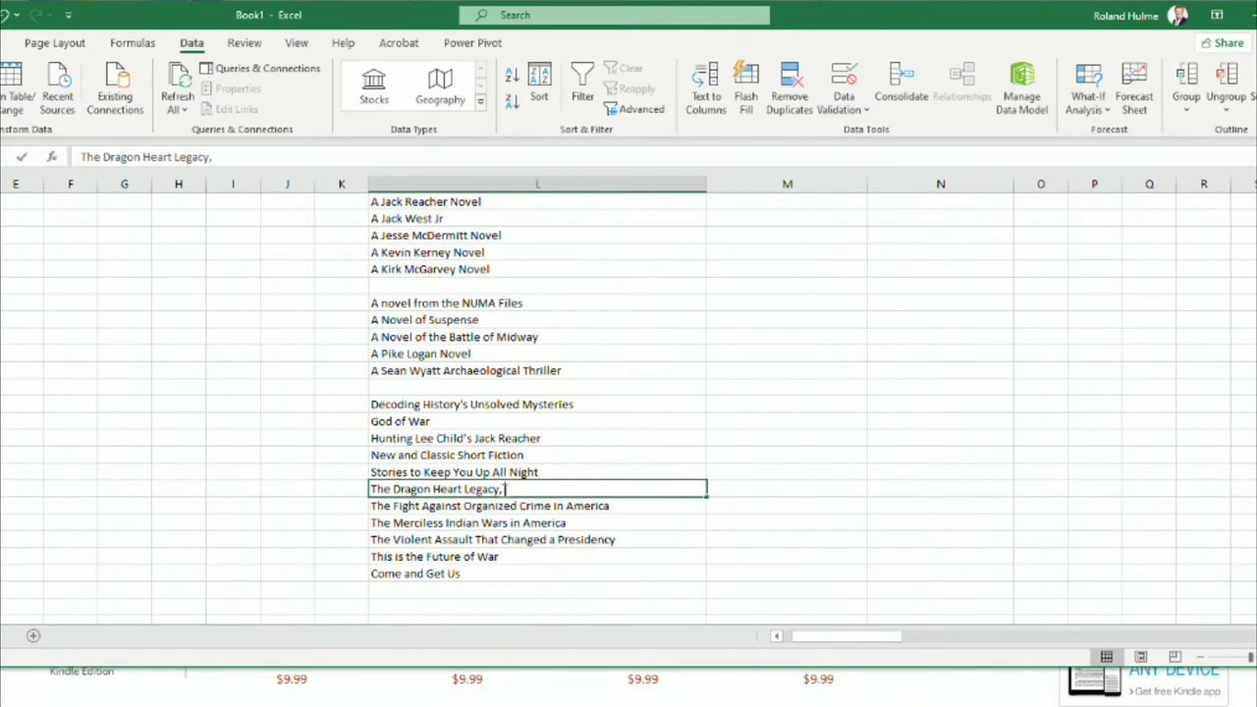
pyautogui.doubleClick(502, 489)
pyautogui.press('Delete')
pyautogui.click(473, 573)
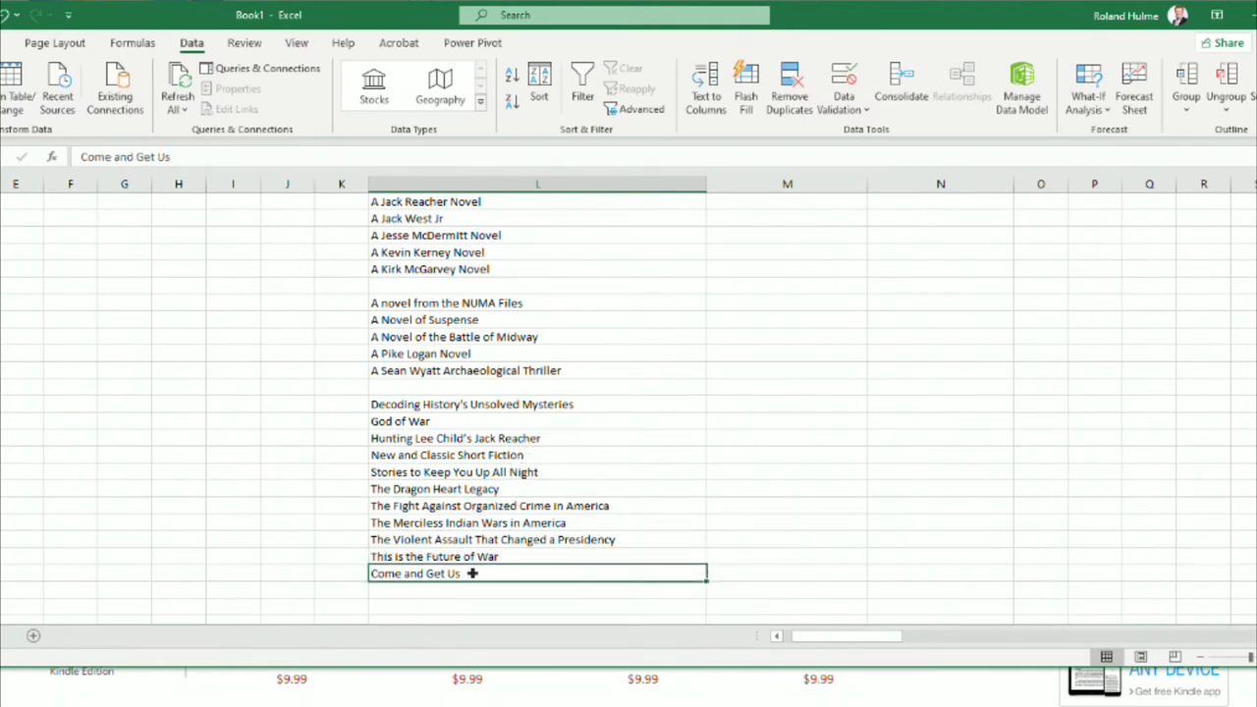
# Step: Sort column L alphabetically from A to Z
pyautogui.click(486, 177)
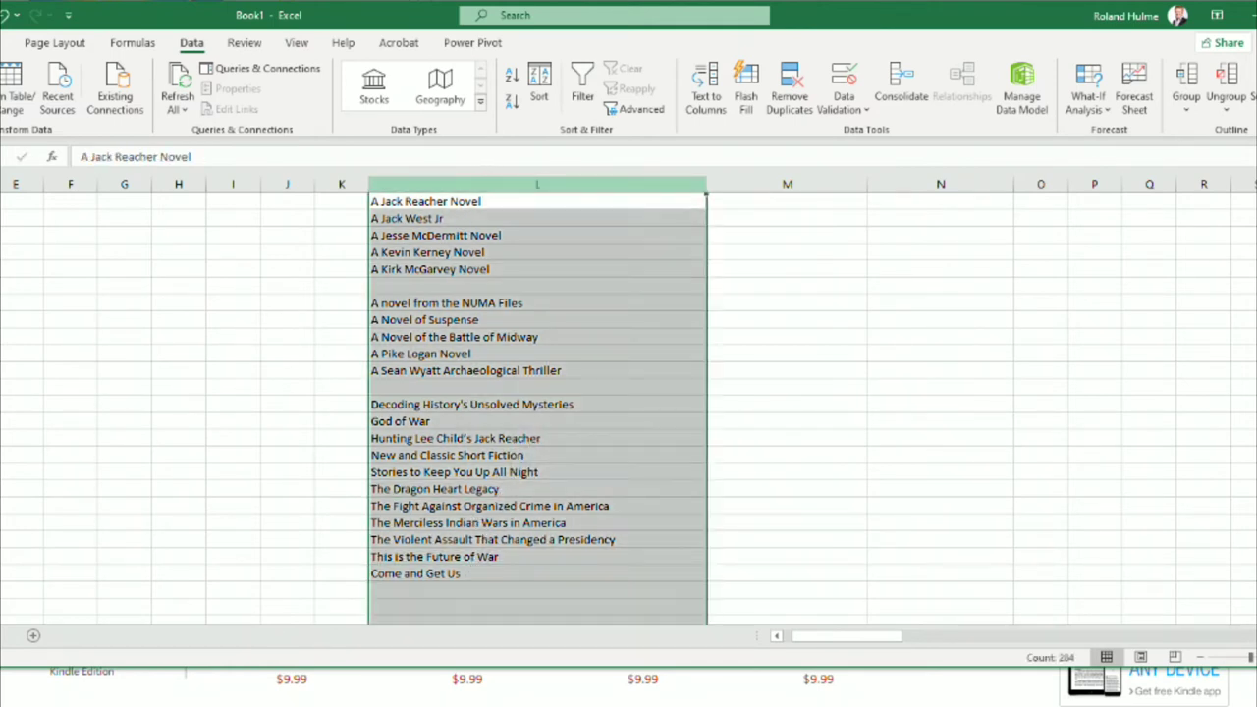
pyautogui.click(512, 74)
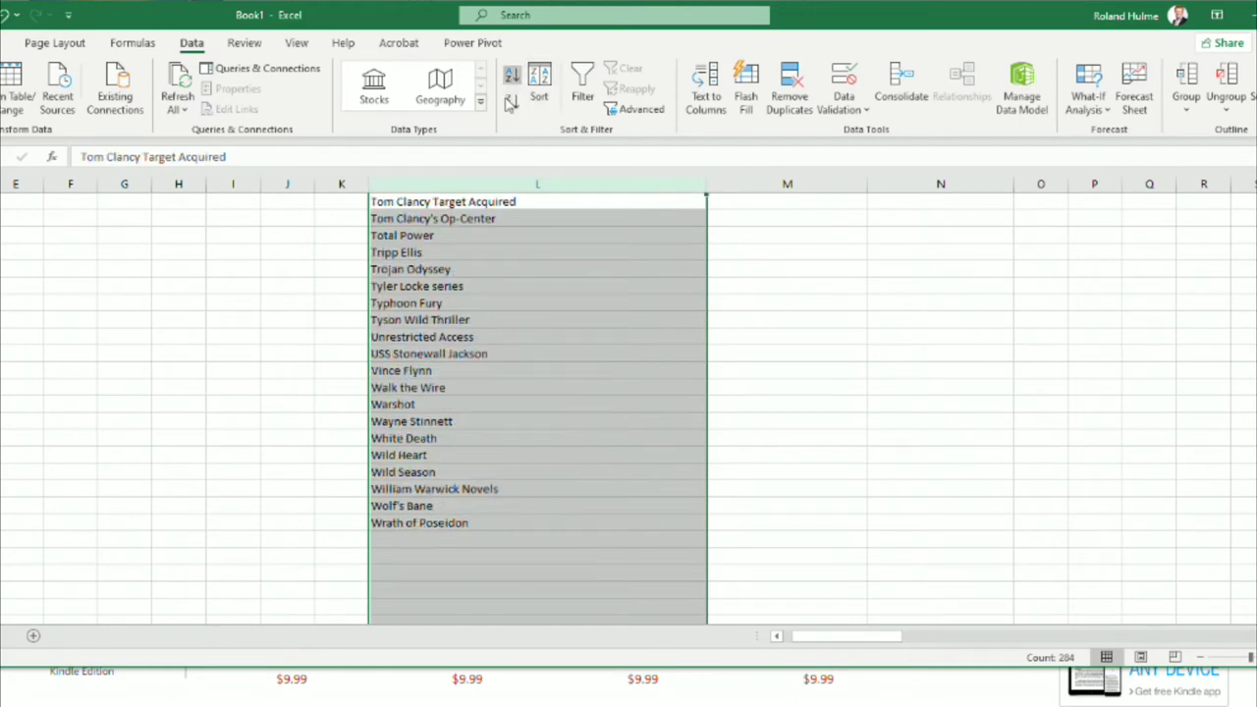
pyautogui.scroll(7, 476, 397)
pyautogui.scroll(20, 476, 397)
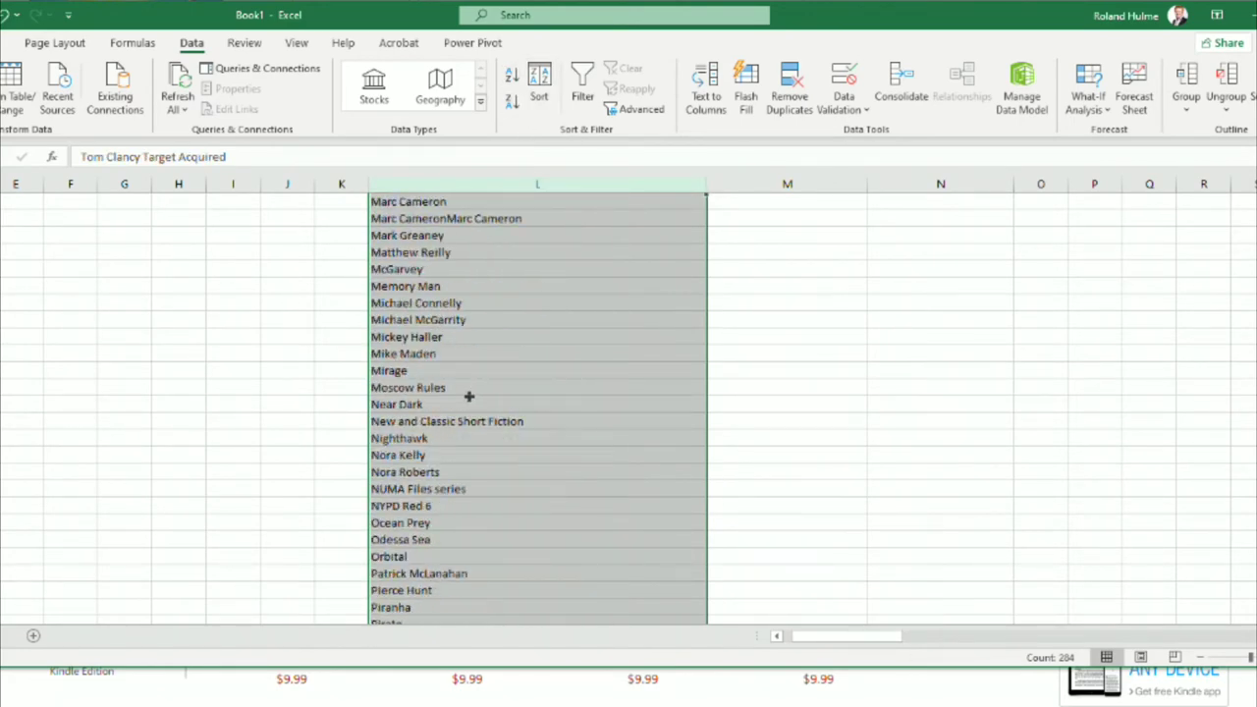
pyautogui.scroll(20, 461, 403)
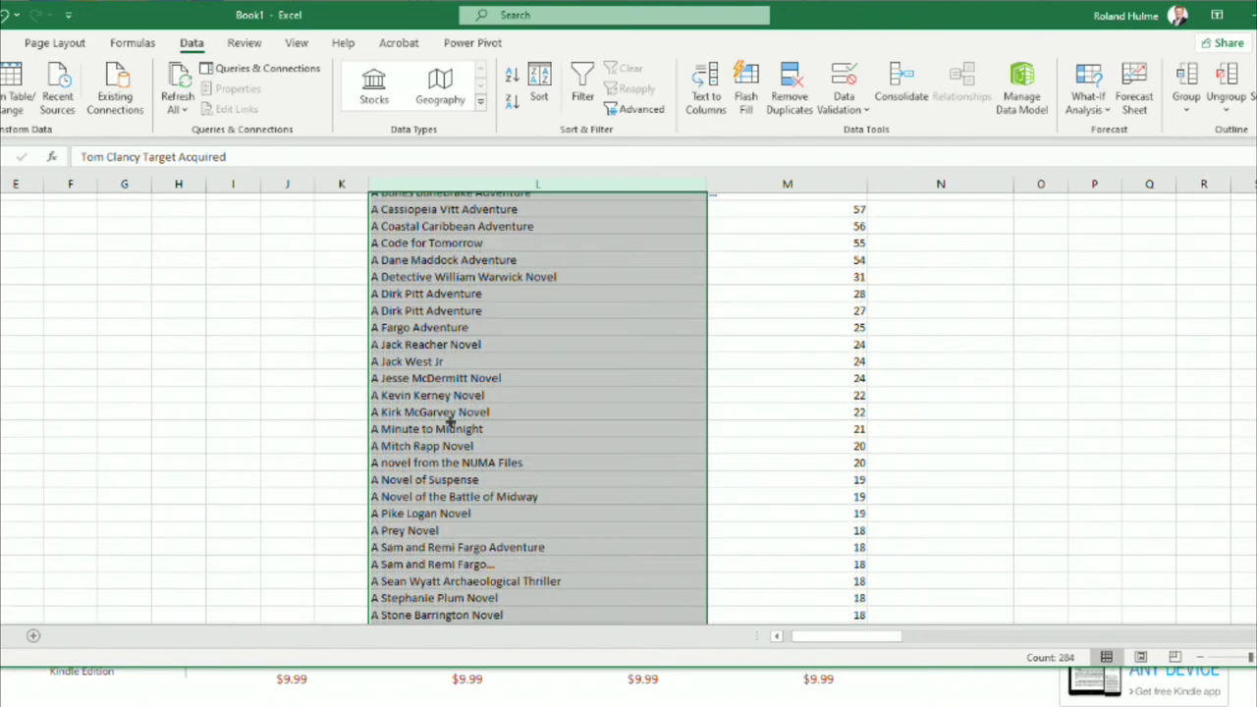
# Step: Clear the second, duplicate "A Dirk Pitt Adventure" entry from column L
pyautogui.click(461, 304)
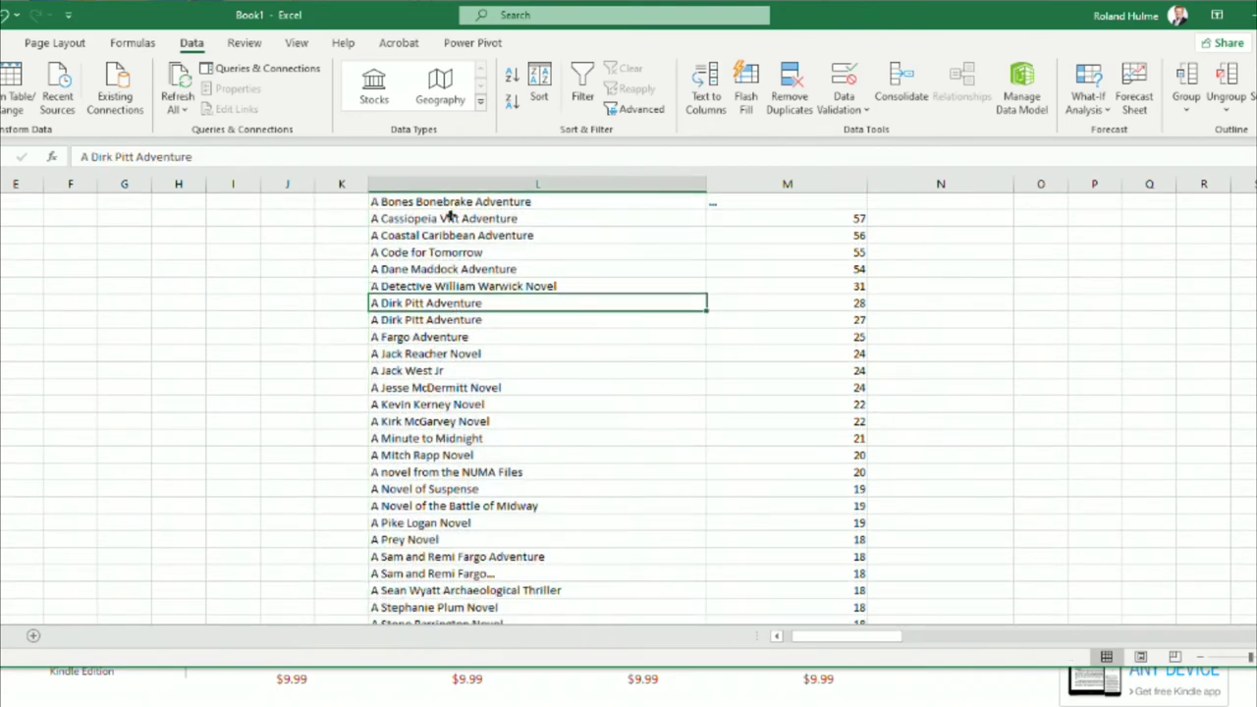
pyautogui.click(444, 319)
pyautogui.press('Delete')
# Step: Shorten the entry "A Sam and Remi Fargo..." in column L to "Sam and Remi Fargo"
pyautogui.scroll(-2, 432, 346)
pyautogui.scroll(-1, 432, 345)
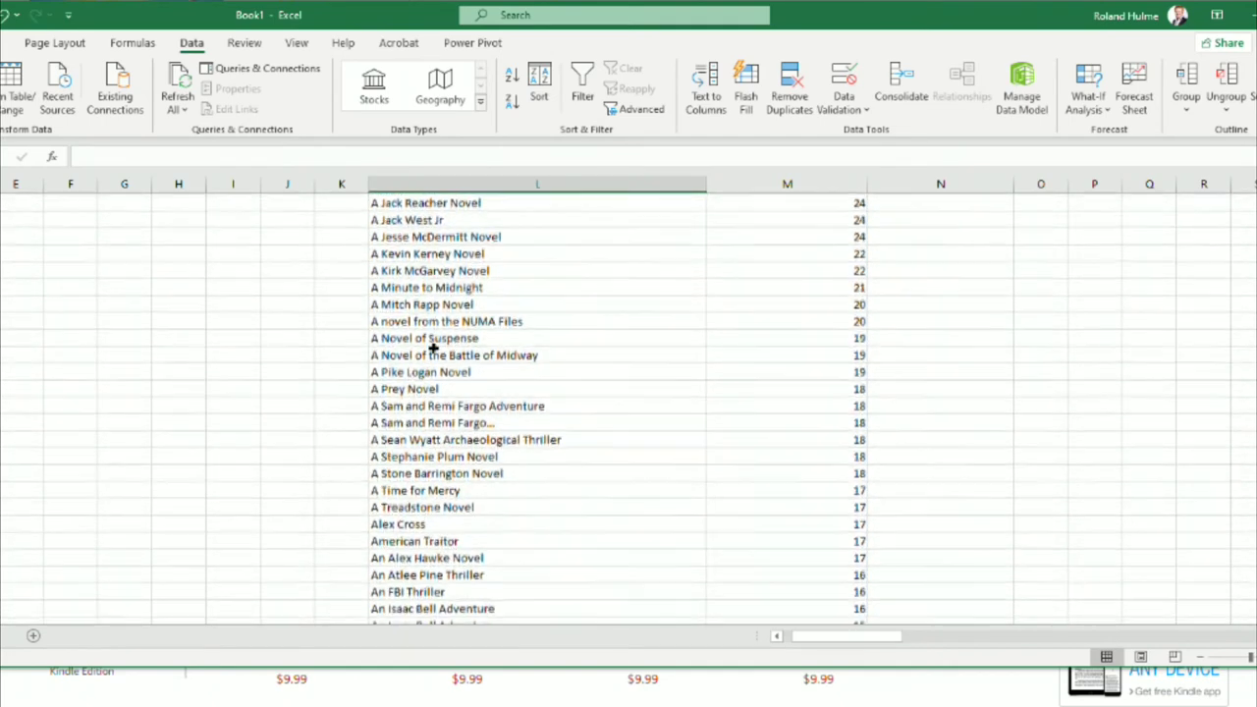
pyautogui.scroll(-1, 432, 345)
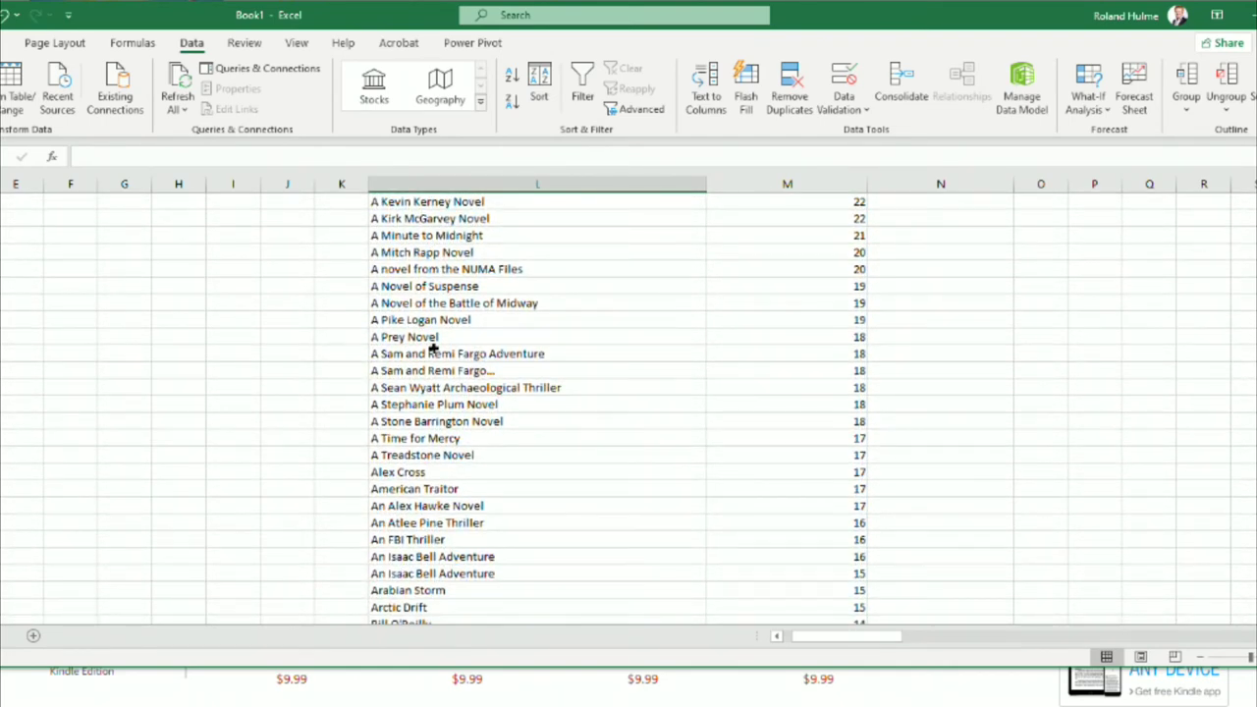
pyautogui.click(457, 370)
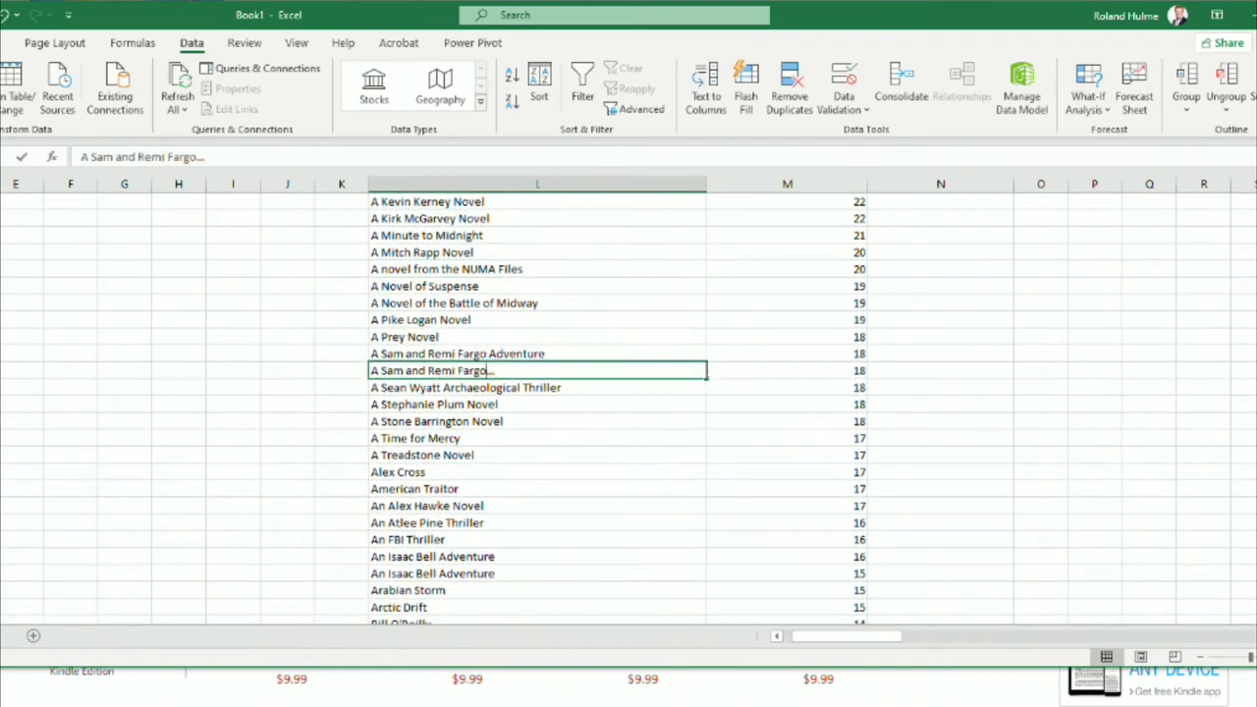
pyautogui.press('BackSpace')
pyautogui.click(475, 406)
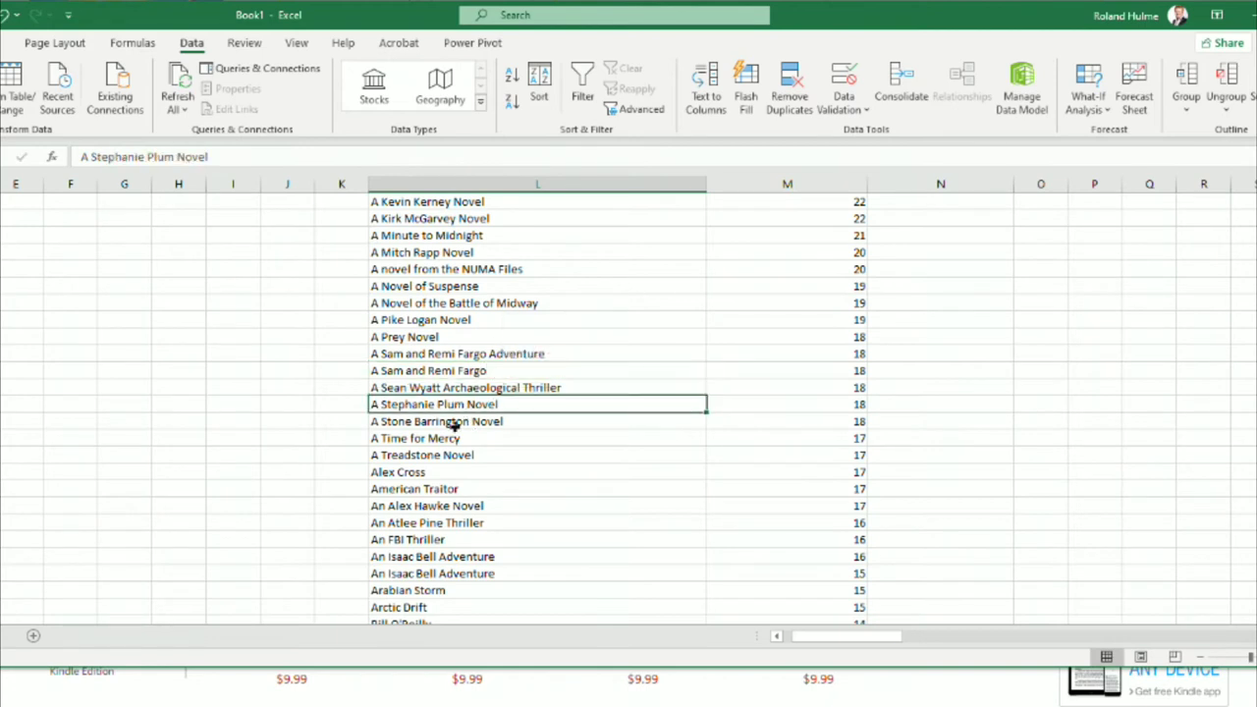
pyautogui.click(381, 370)
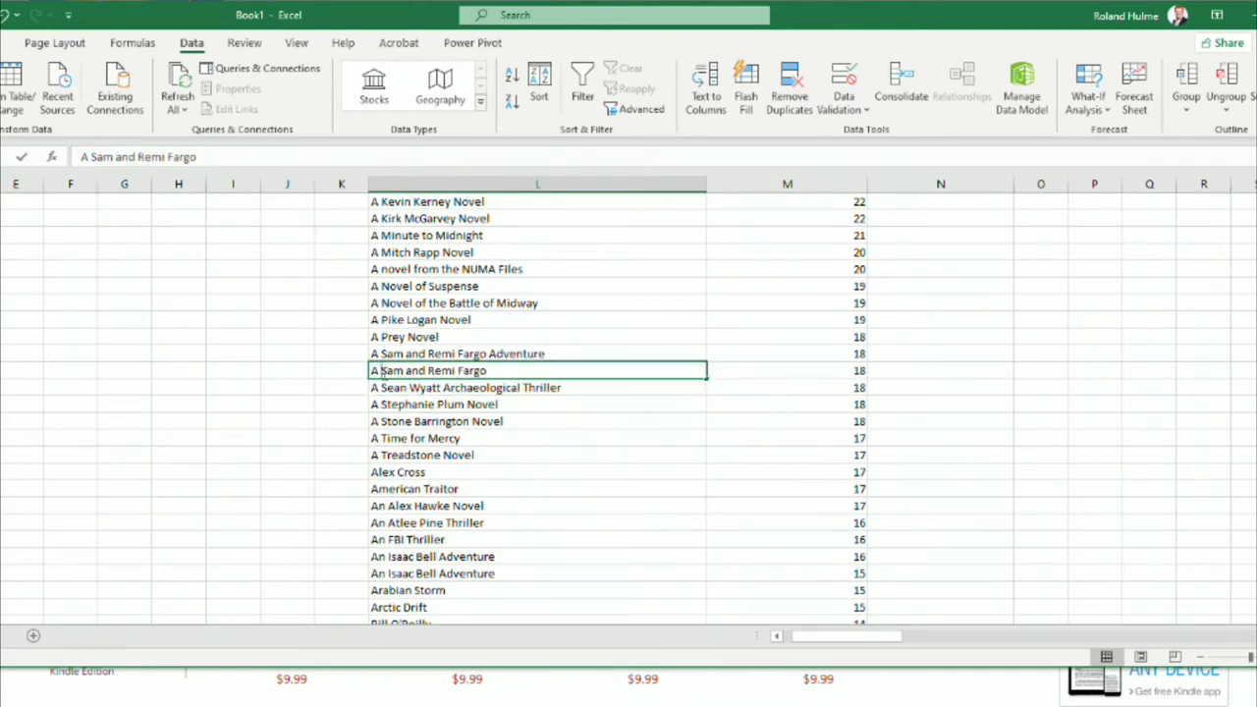
pyautogui.doubleClick(375, 370)
pyautogui.press('Delete')
pyautogui.press('Delete')
pyautogui.click(420, 422)
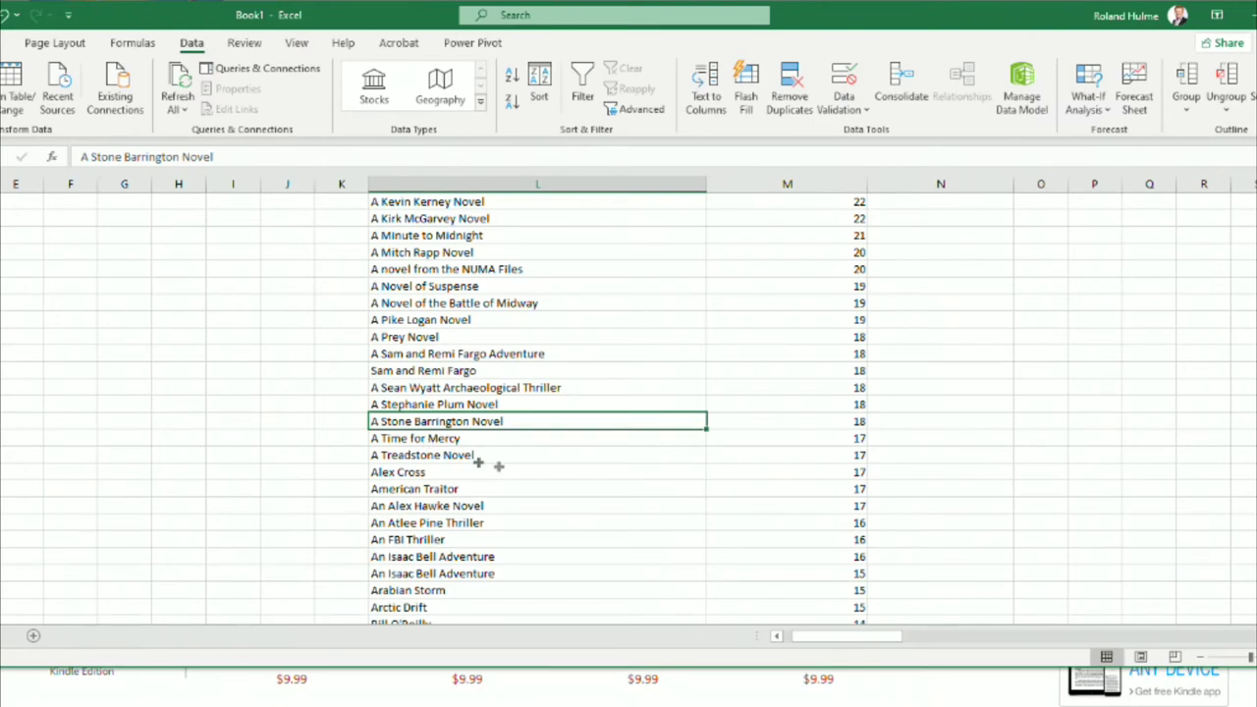
# Step: Clear the duplicate "Gabriel Allon Series" entry from column L
pyautogui.scroll(-1, 495, 464)
pyautogui.scroll(-2, 495, 464)
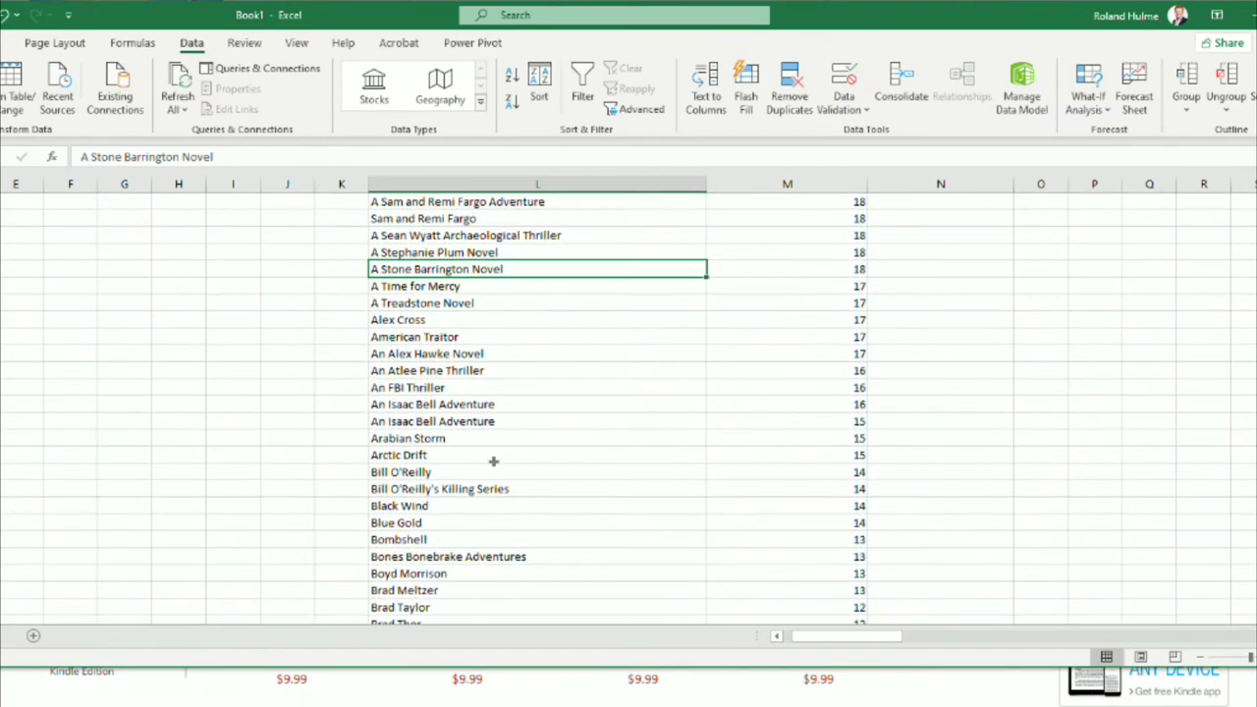
pyautogui.scroll(-4, 406, 409)
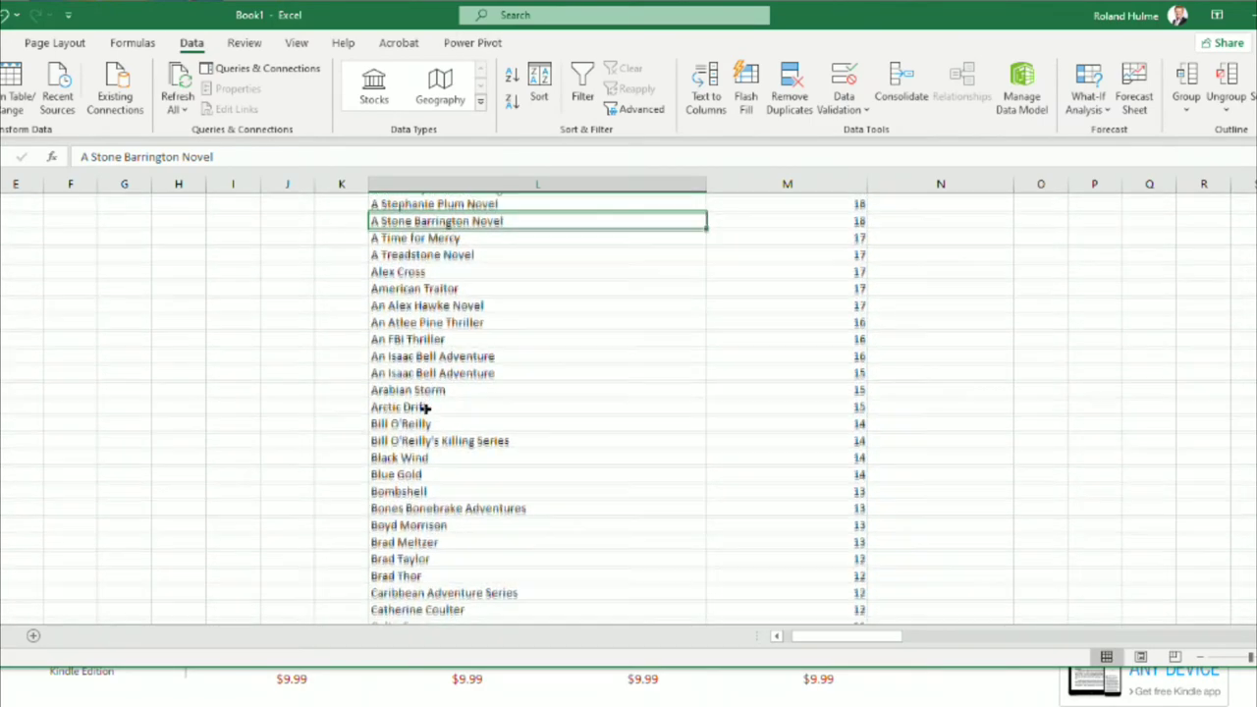
pyautogui.scroll(-5, 426, 407)
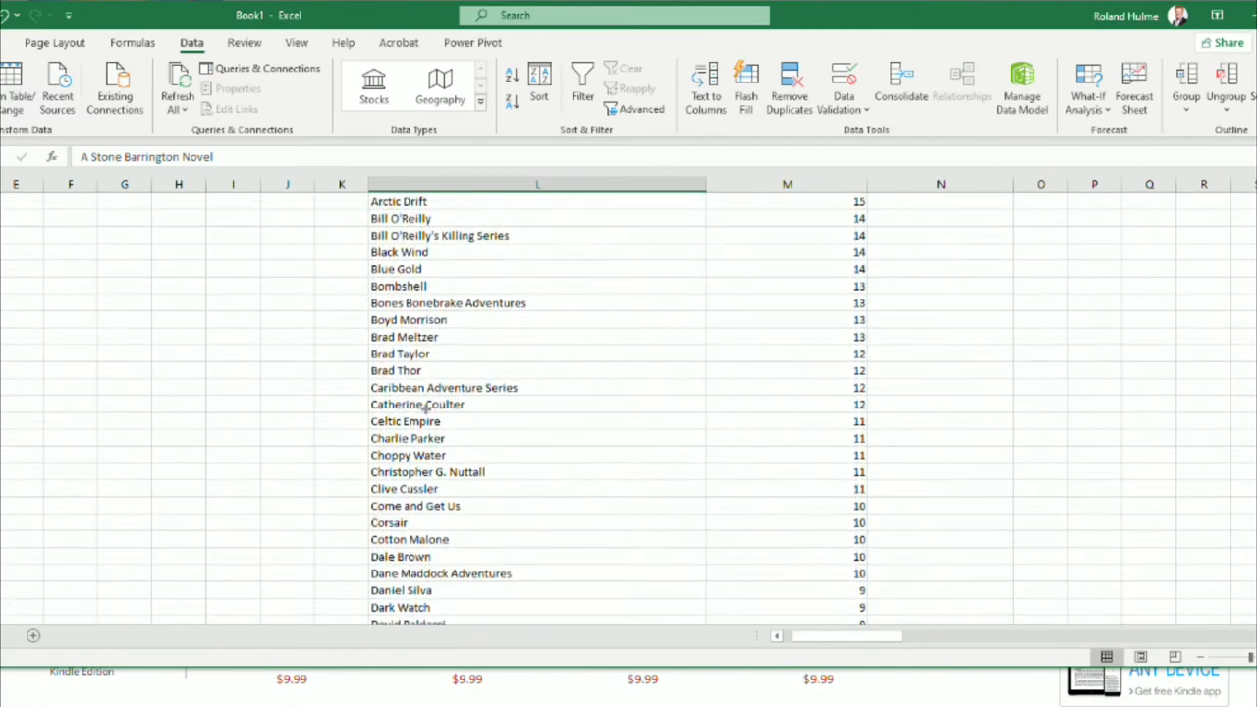
pyautogui.scroll(-5, 426, 407)
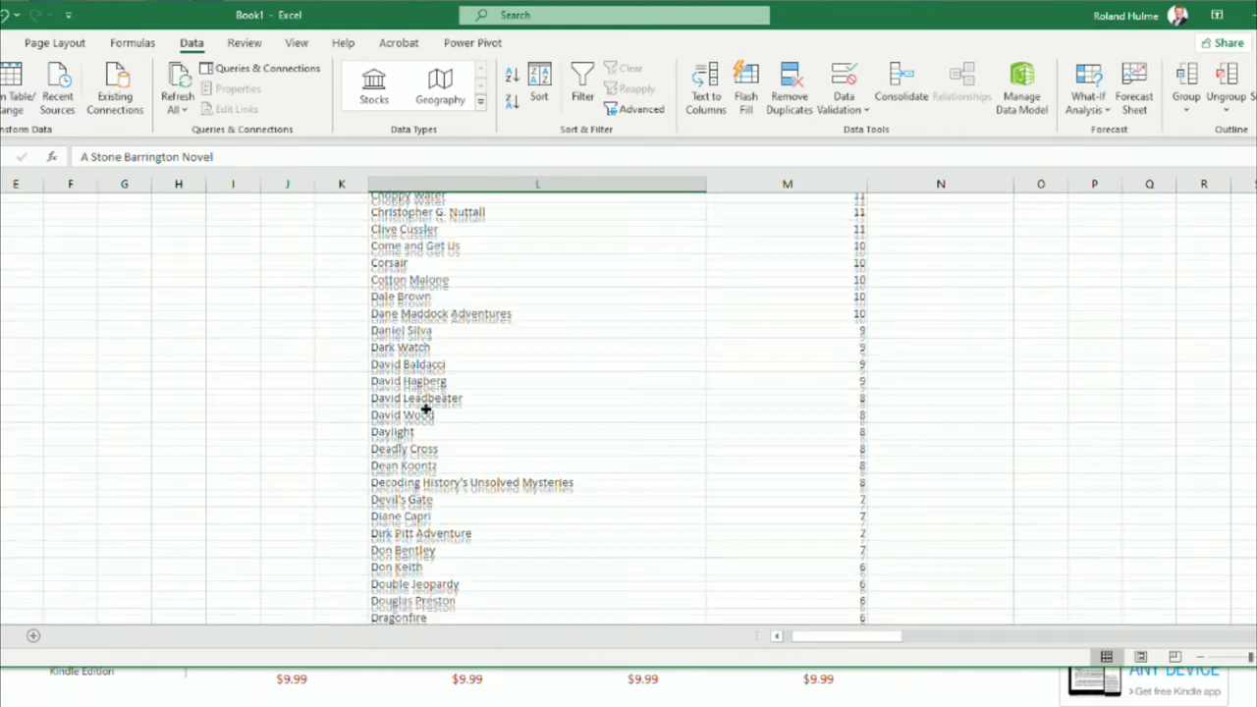
pyautogui.scroll(-4, 427, 407)
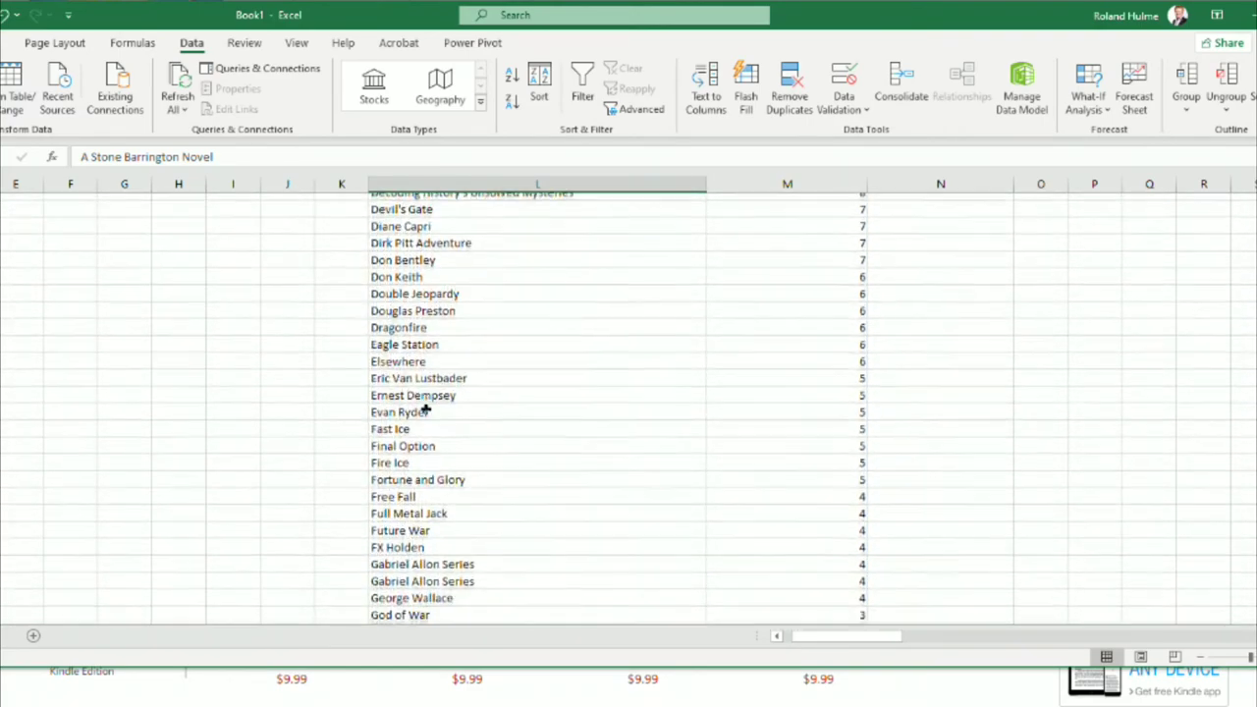
pyautogui.click(422, 472)
pyautogui.press('Delete')
# Step: Review the rest of column L through its last entry for remaining duplicates and unusable titles
pyautogui.scroll(-2, 422, 472)
pyautogui.scroll(-3, 423, 473)
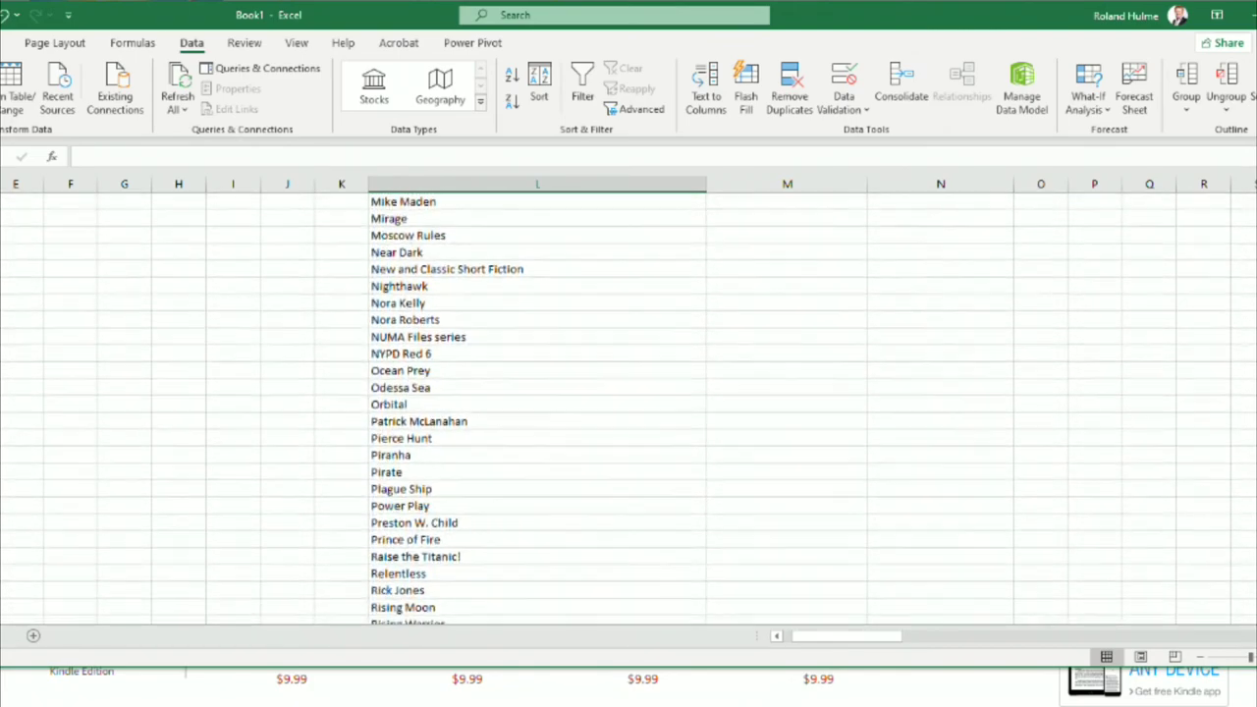
pyautogui.scroll(-4, 467, 528)
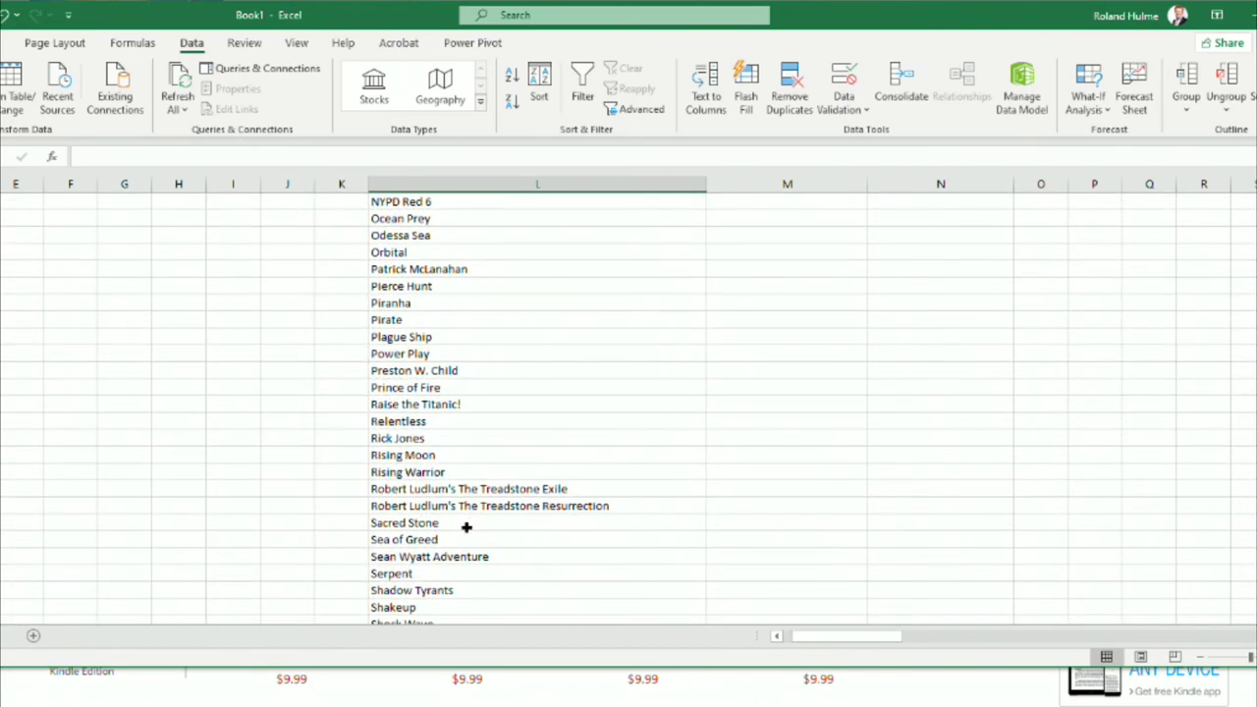
pyautogui.scroll(-4, 467, 528)
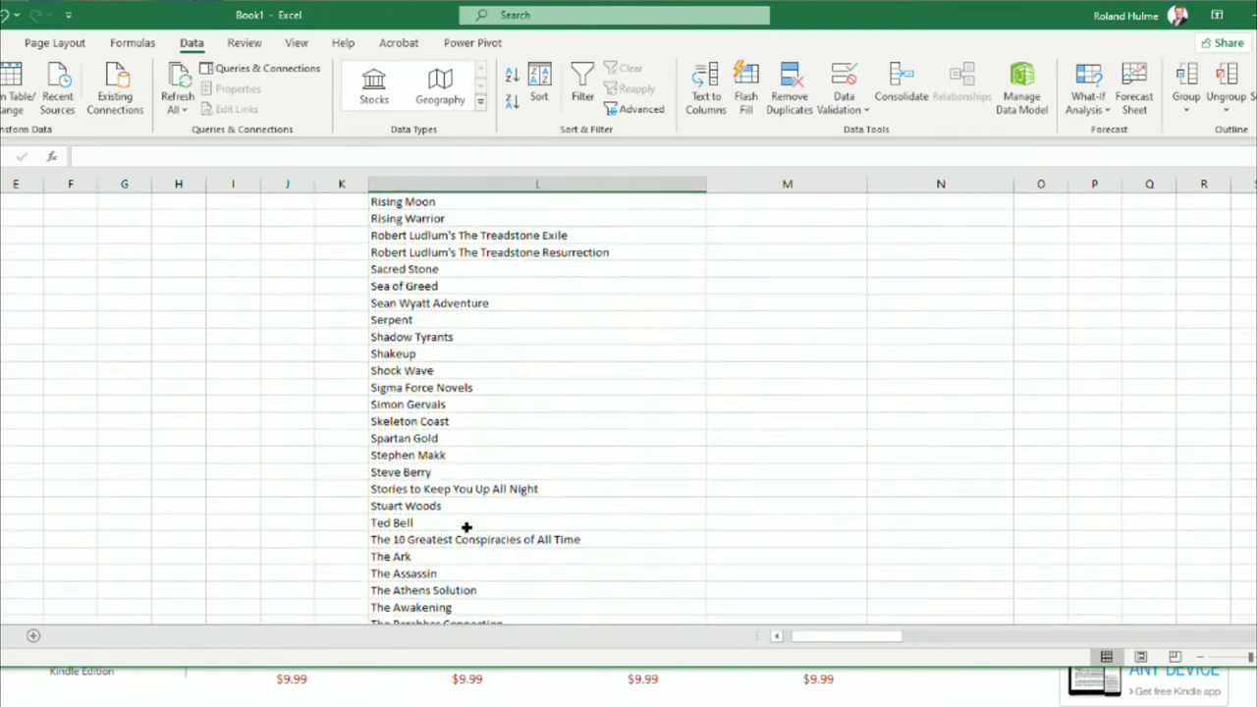
pyautogui.scroll(-6, 467, 527)
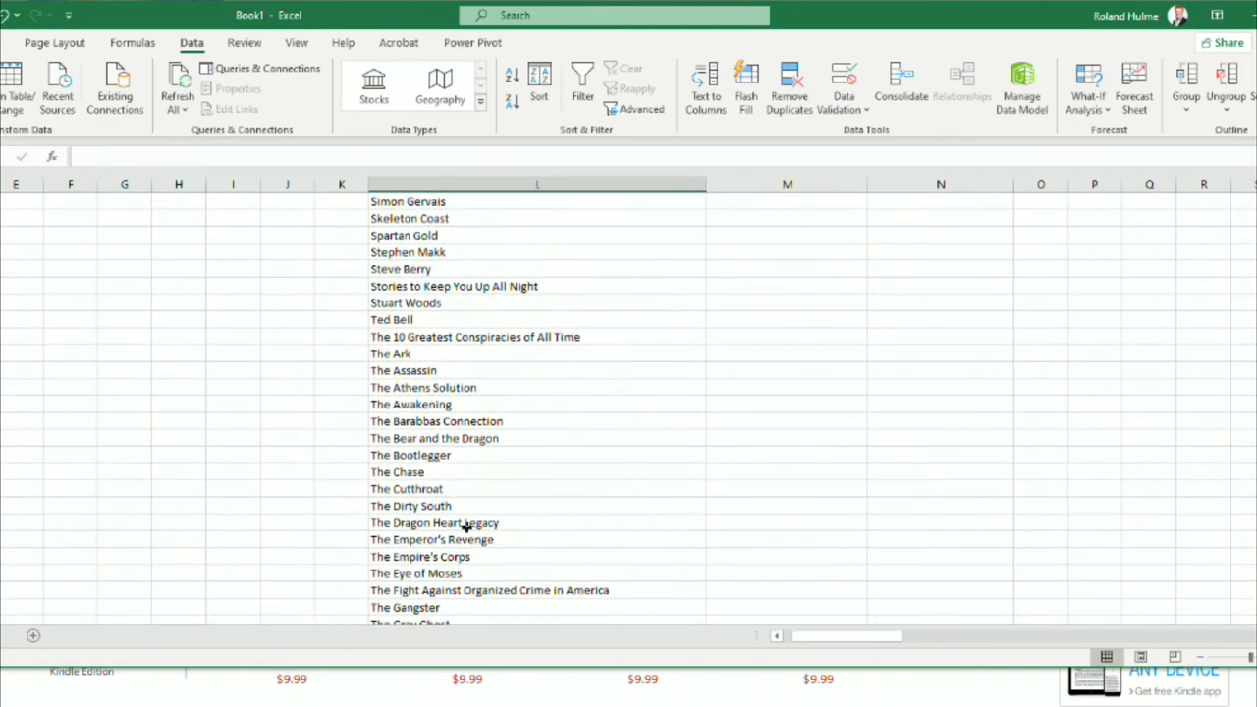
pyautogui.scroll(-13, 467, 527)
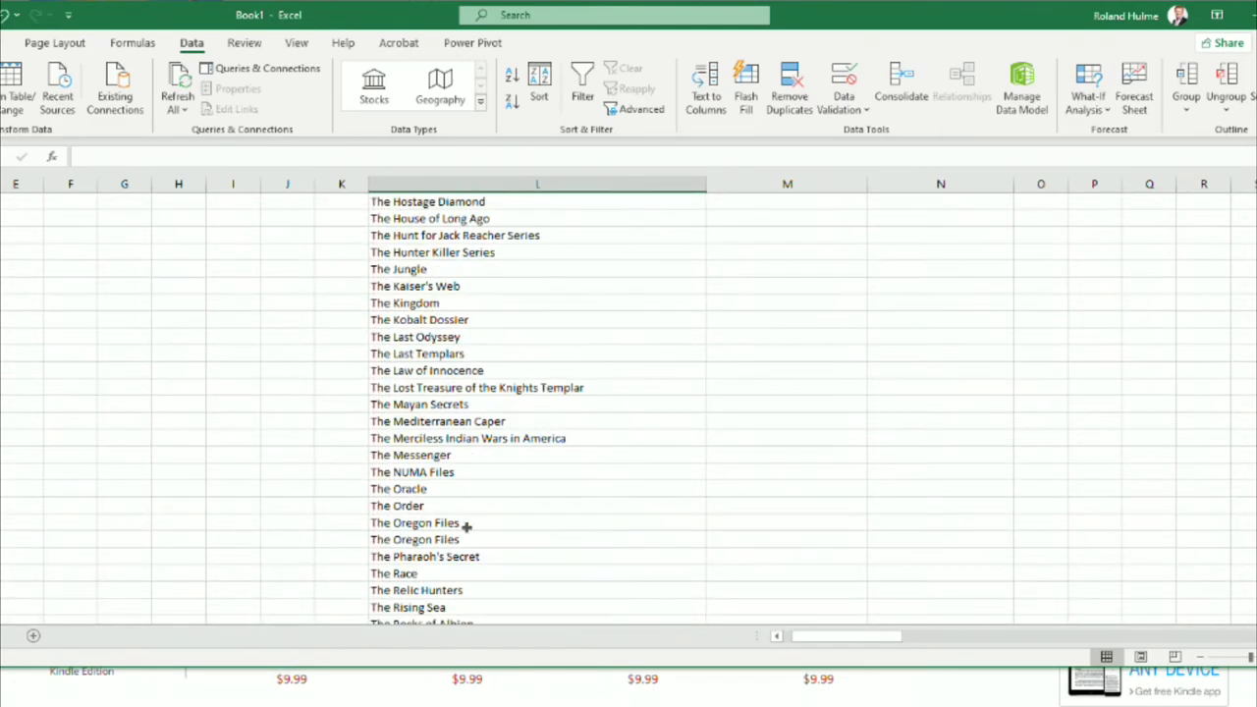
pyautogui.scroll(-5, 467, 527)
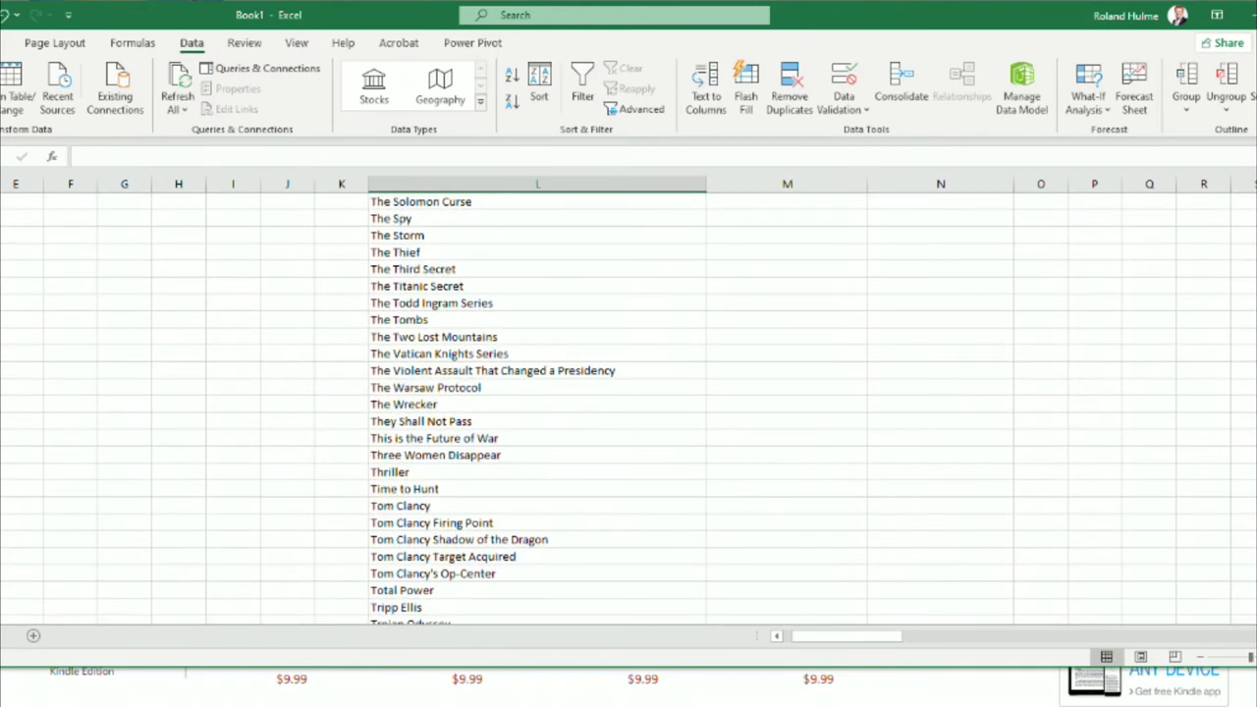
pyautogui.scroll(-4, 466, 528)
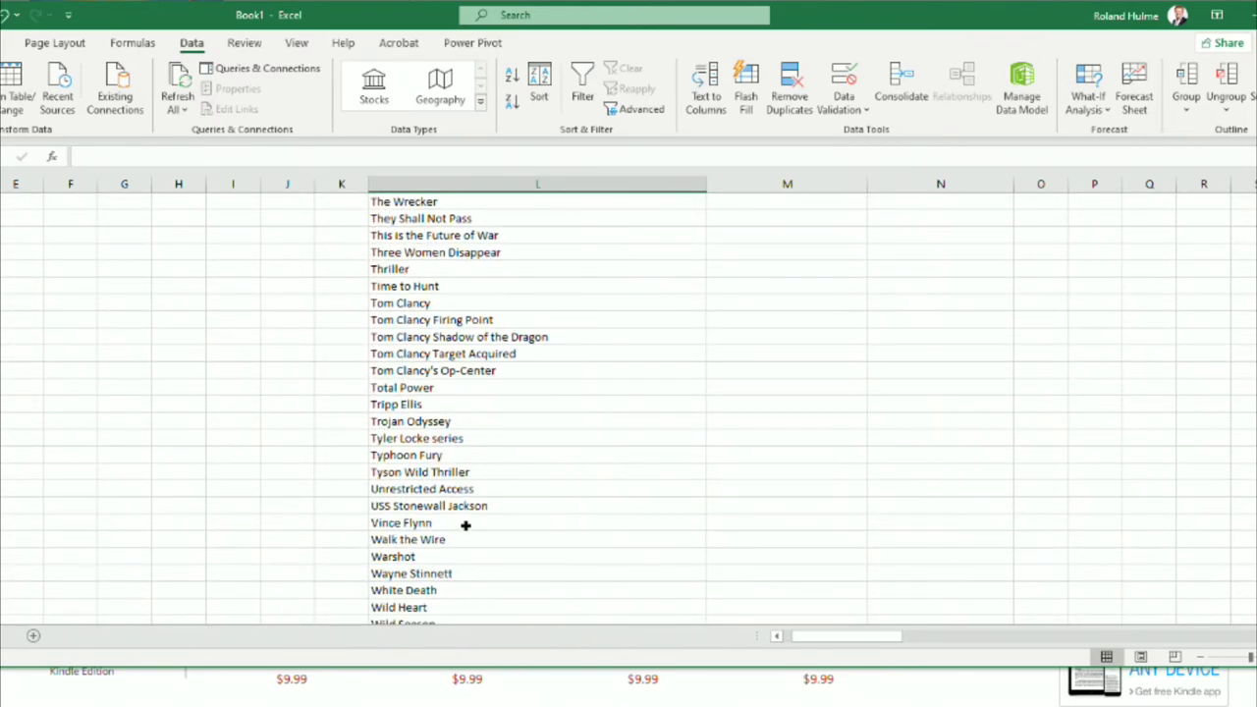
pyautogui.scroll(-2, 466, 525)
pyautogui.click(405, 354)
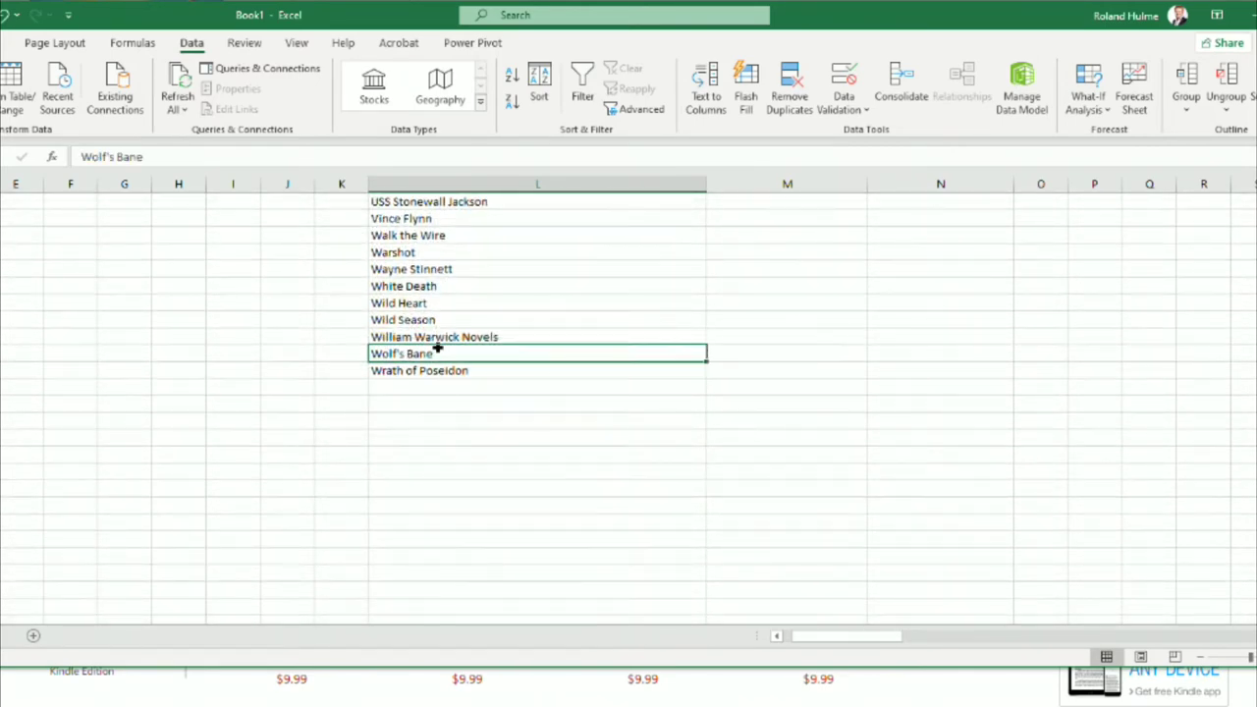
pyautogui.click(455, 369)
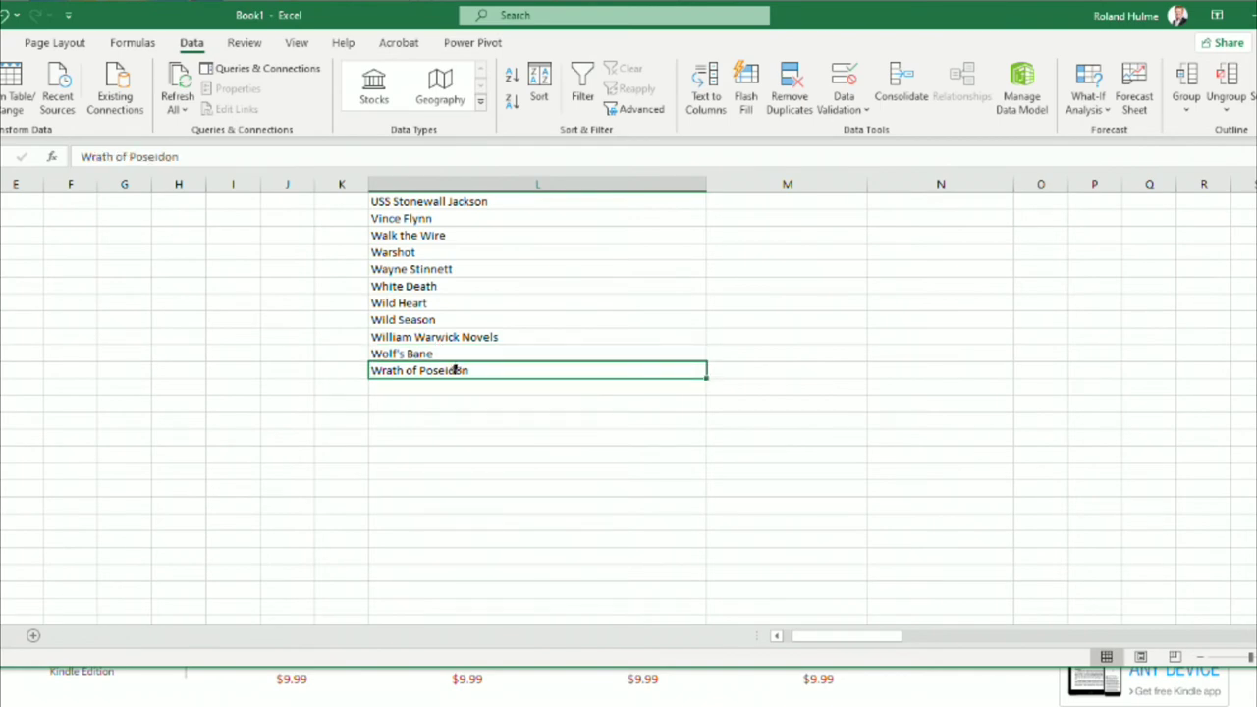
# Step: Sort column L from A to Z again to close the gaps, continuing with the current selection only
pyautogui.scroll(20, 443, 399)
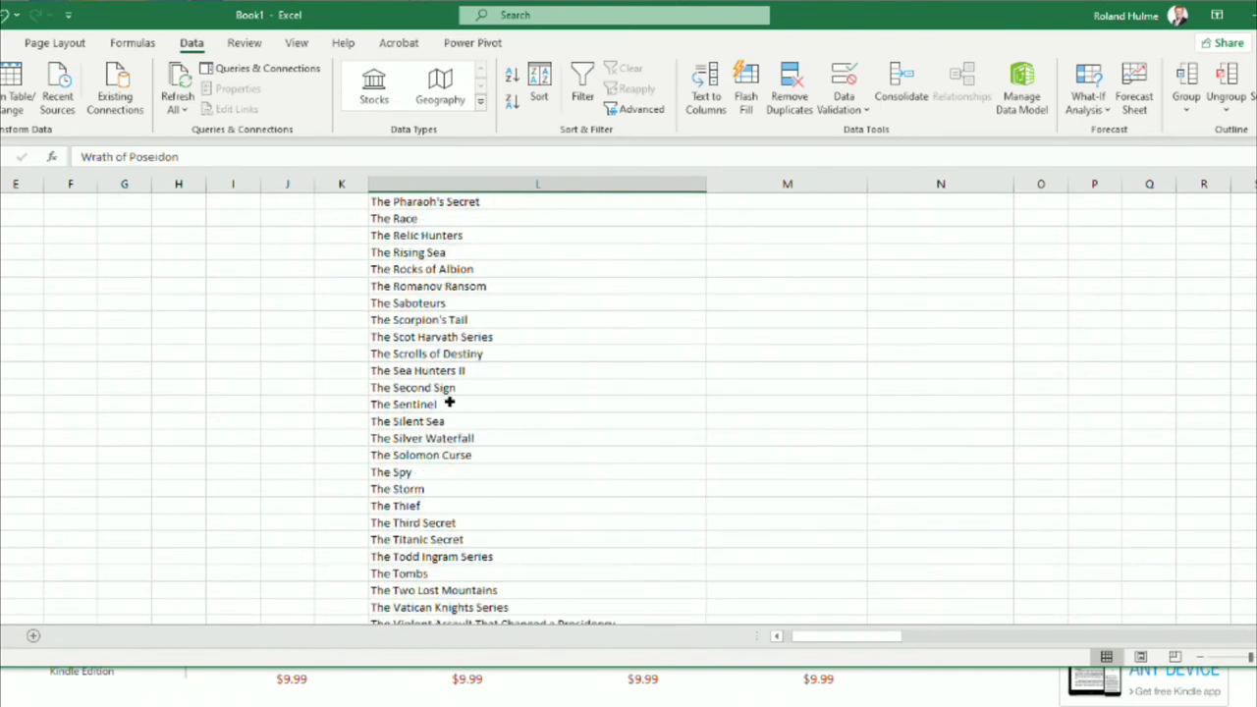
pyautogui.scroll(20, 448, 403)
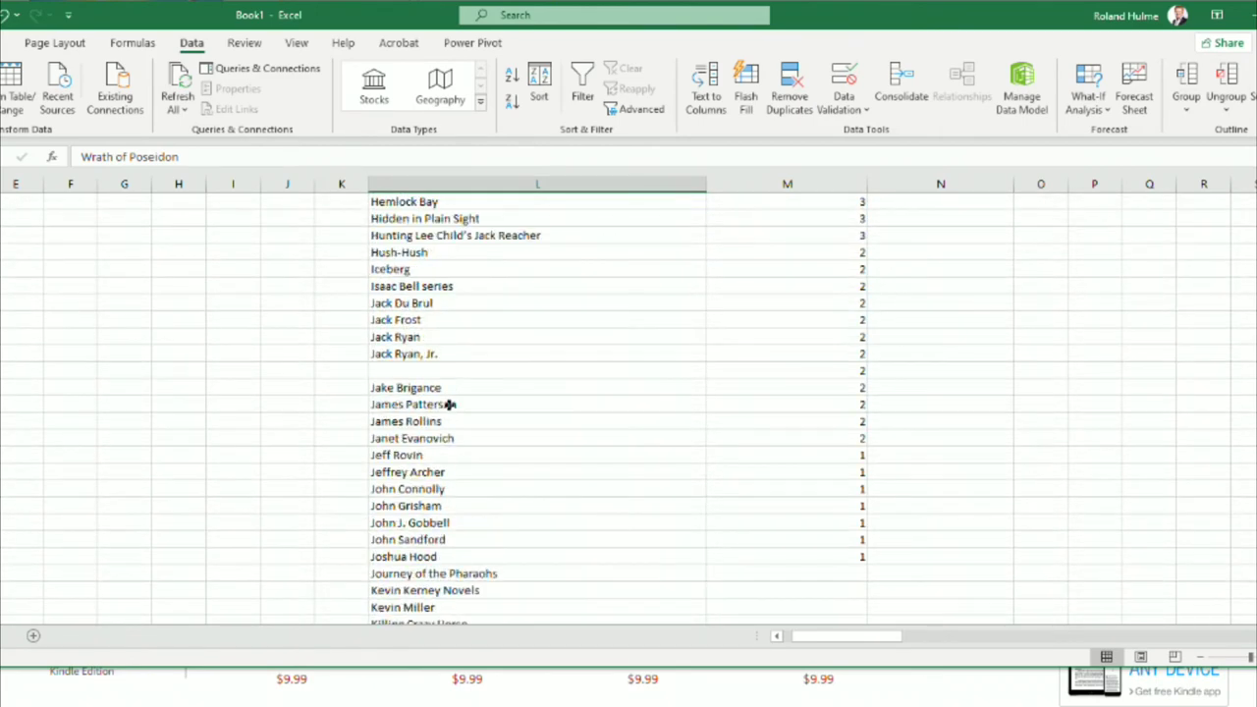
pyautogui.scroll(20, 447, 403)
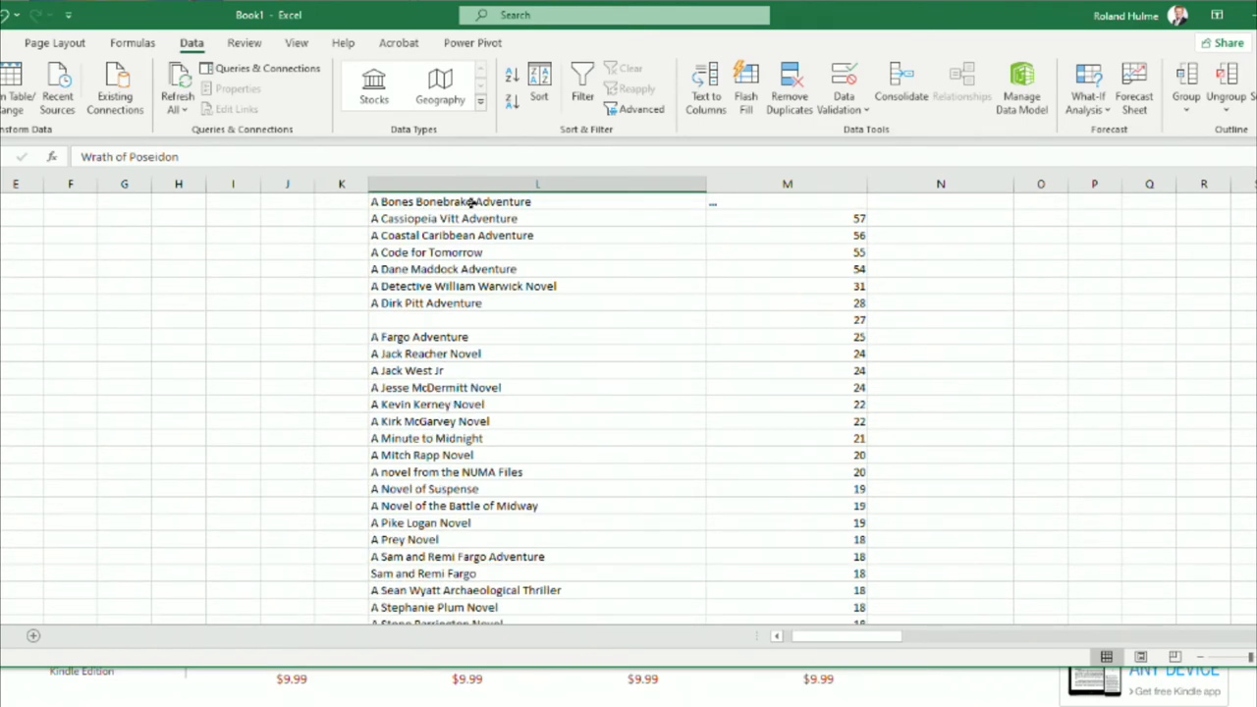
pyautogui.hotkey('ctrl', 'shift', 'Up')
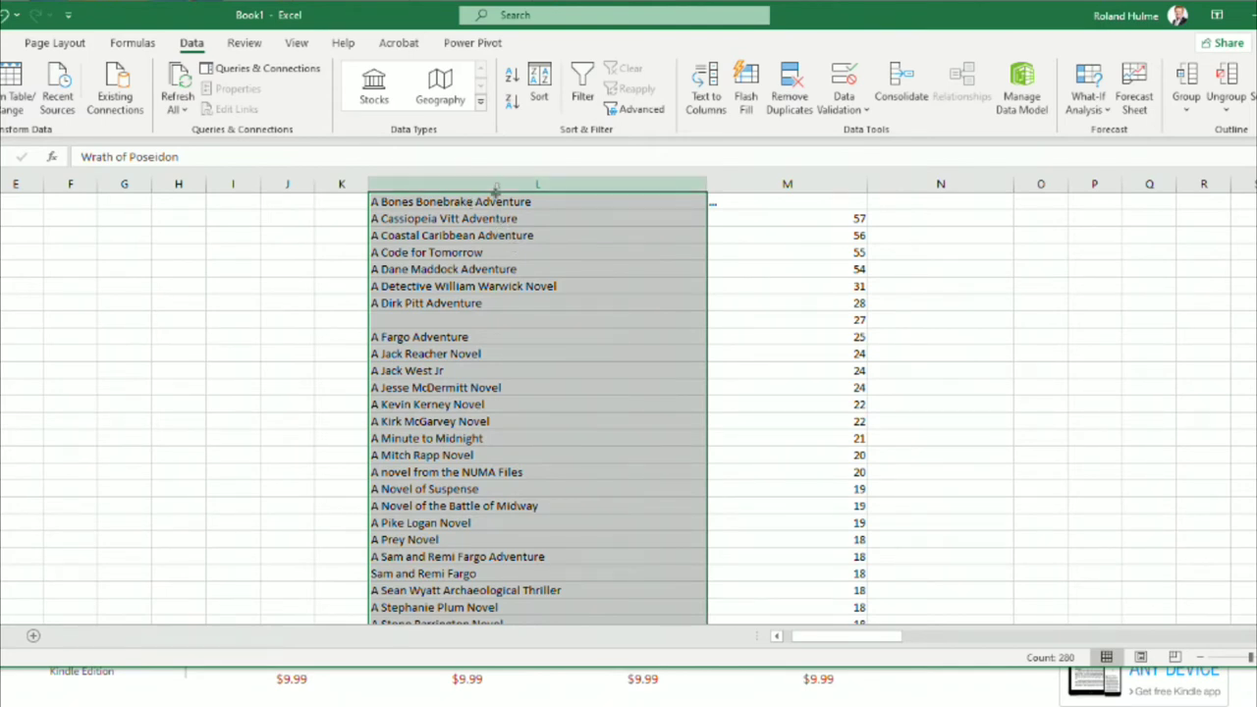
pyautogui.click(515, 102)
pyautogui.click(515, 102)
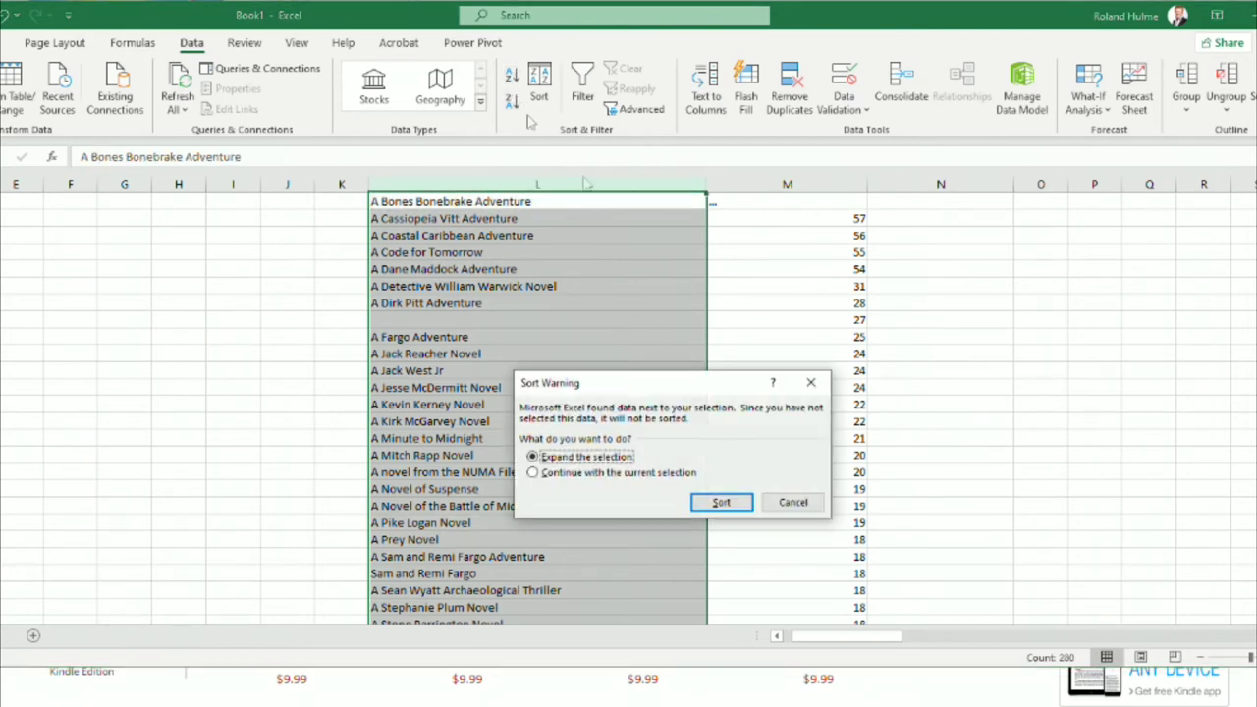
pyautogui.click(633, 473)
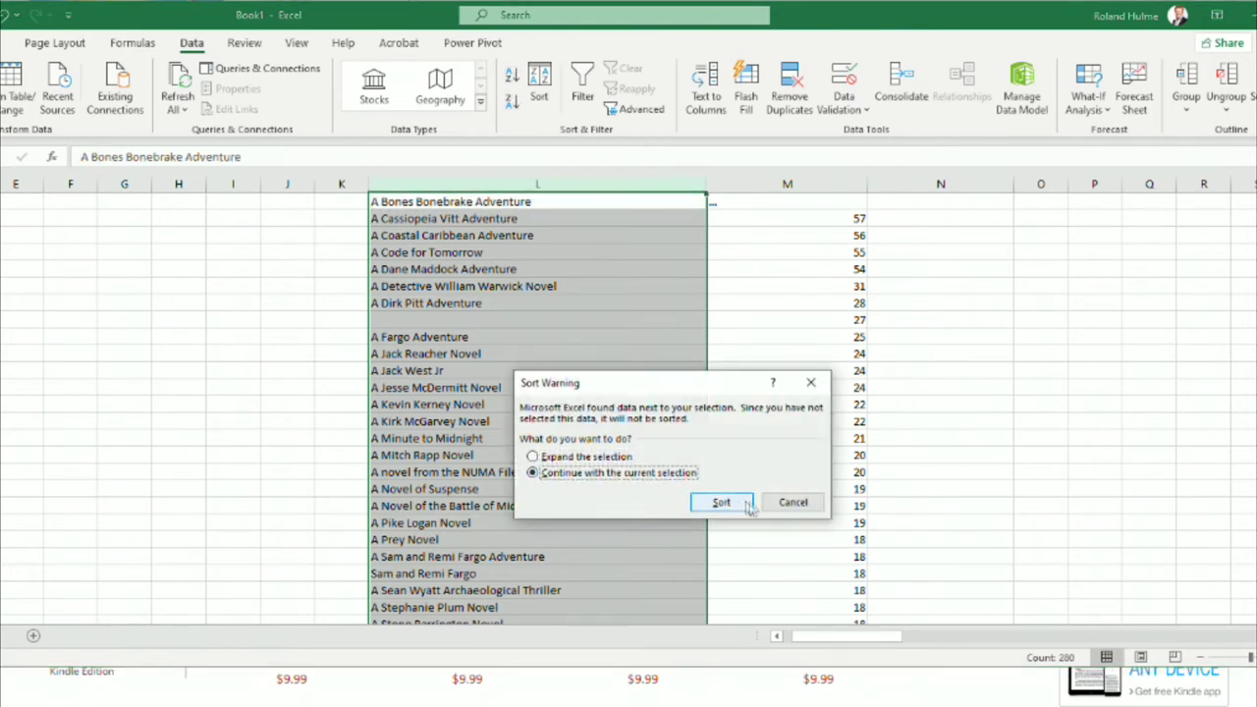
pyautogui.click(721, 502)
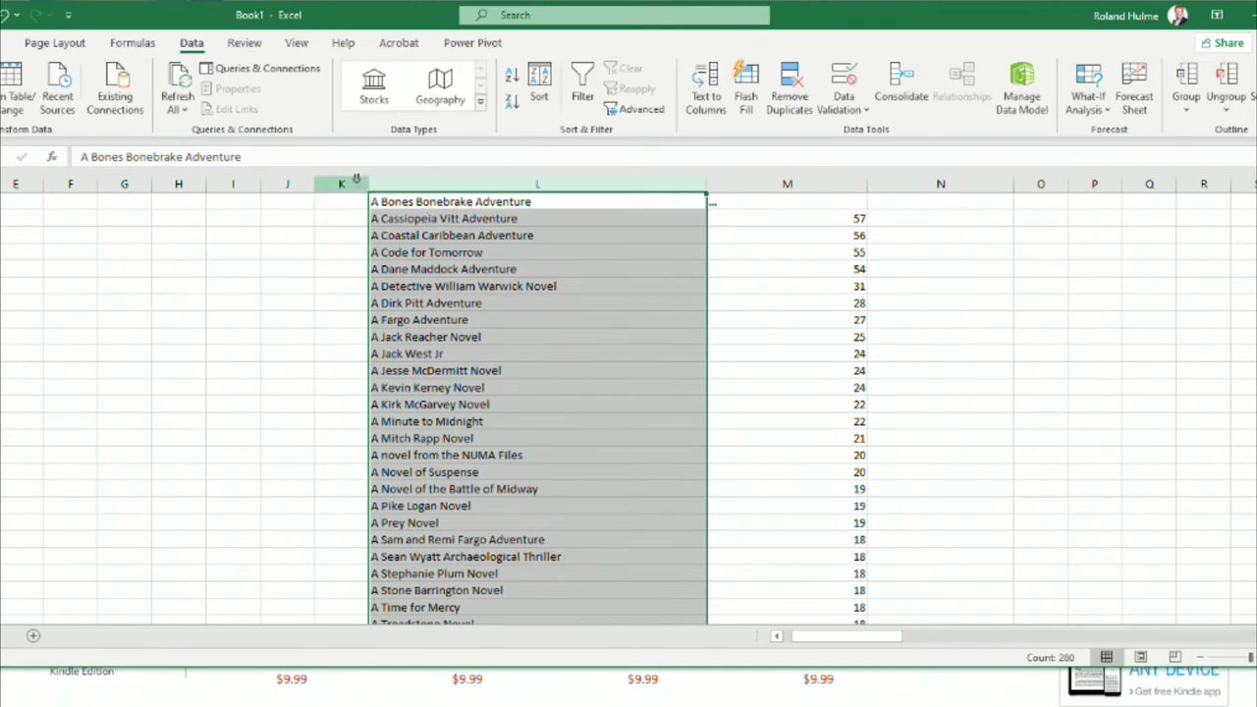
# Step: Clear all the numbers from column M
pyautogui.click(808, 179)
pyautogui.press('Delete')
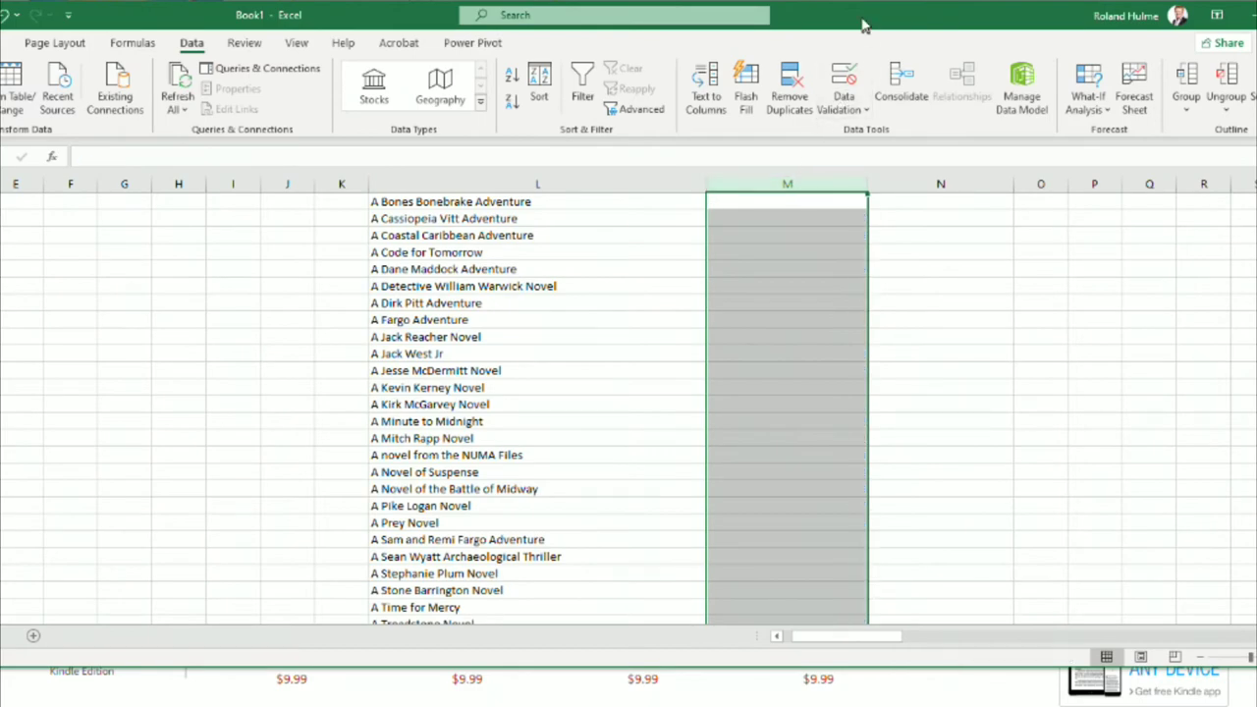
# Step: Minimize the workbook and return to the Amazon book page in the browser
pyautogui.press('super+Down')
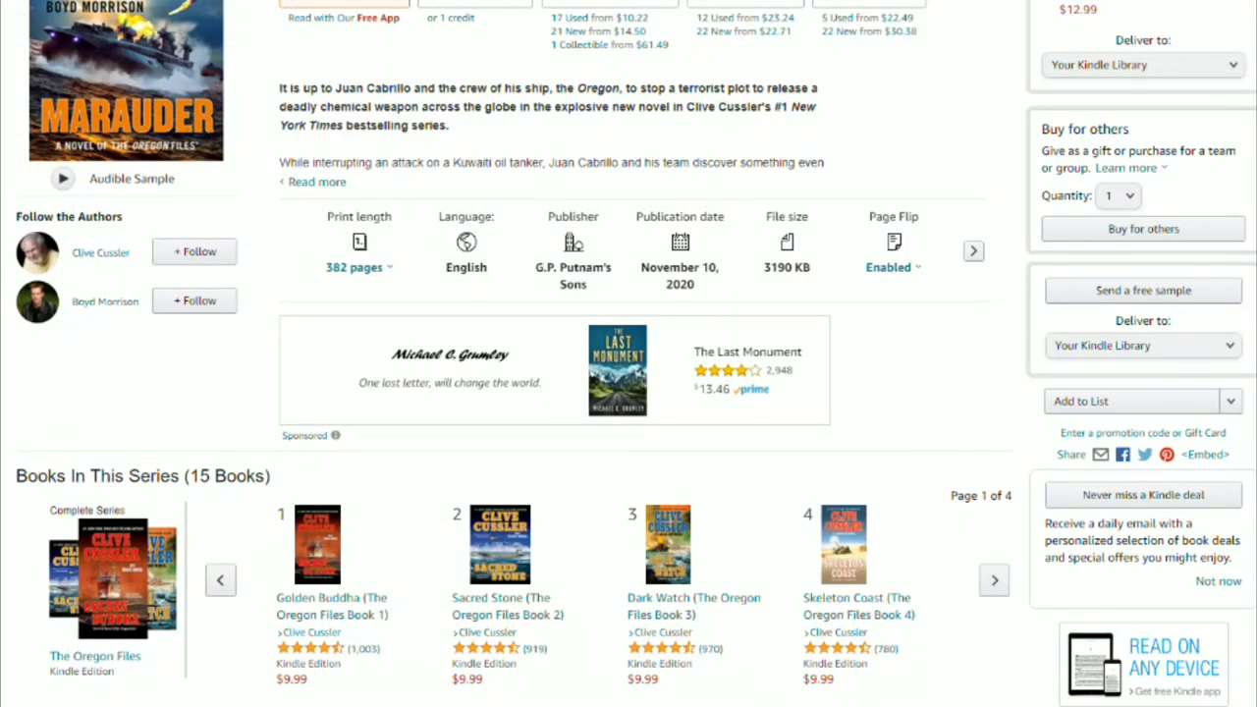
pyautogui.scroll(3, 405, 300)
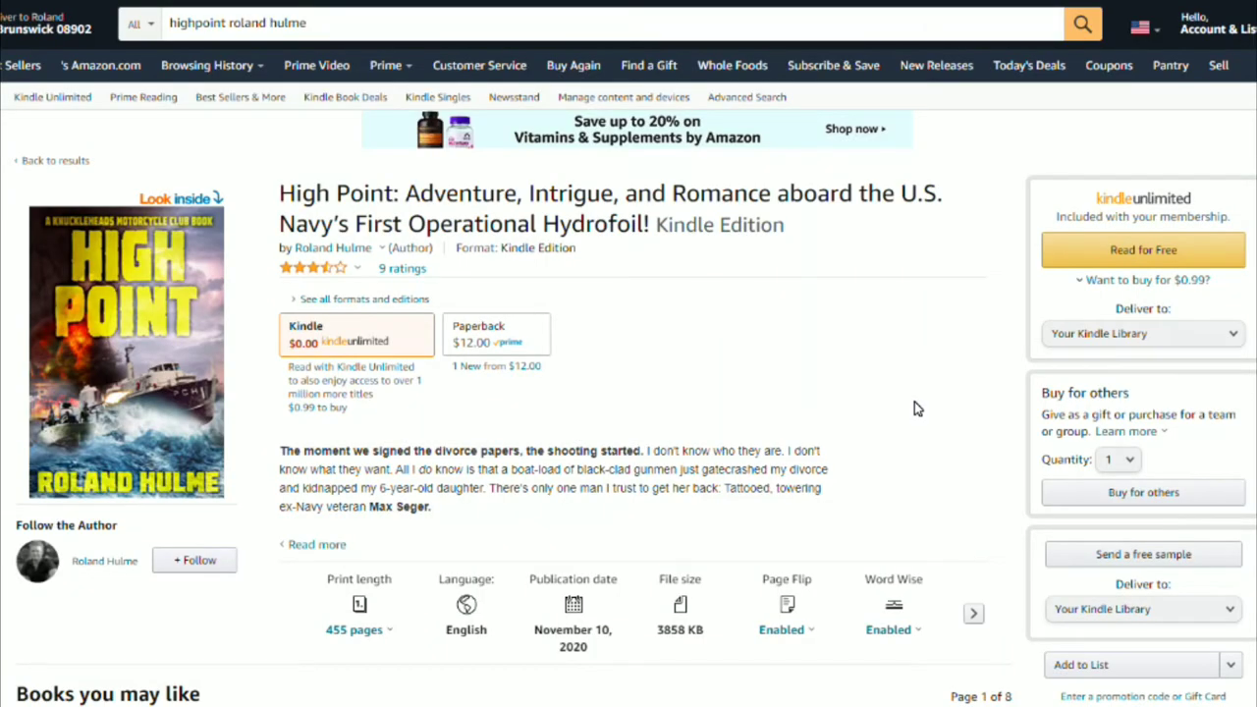
# Step: Examine the High Point book page for related titles, product details, customer reviews and books other customers also viewed
pyautogui.scroll(-8, 915, 408)
pyautogui.scroll(-15, 913, 408)
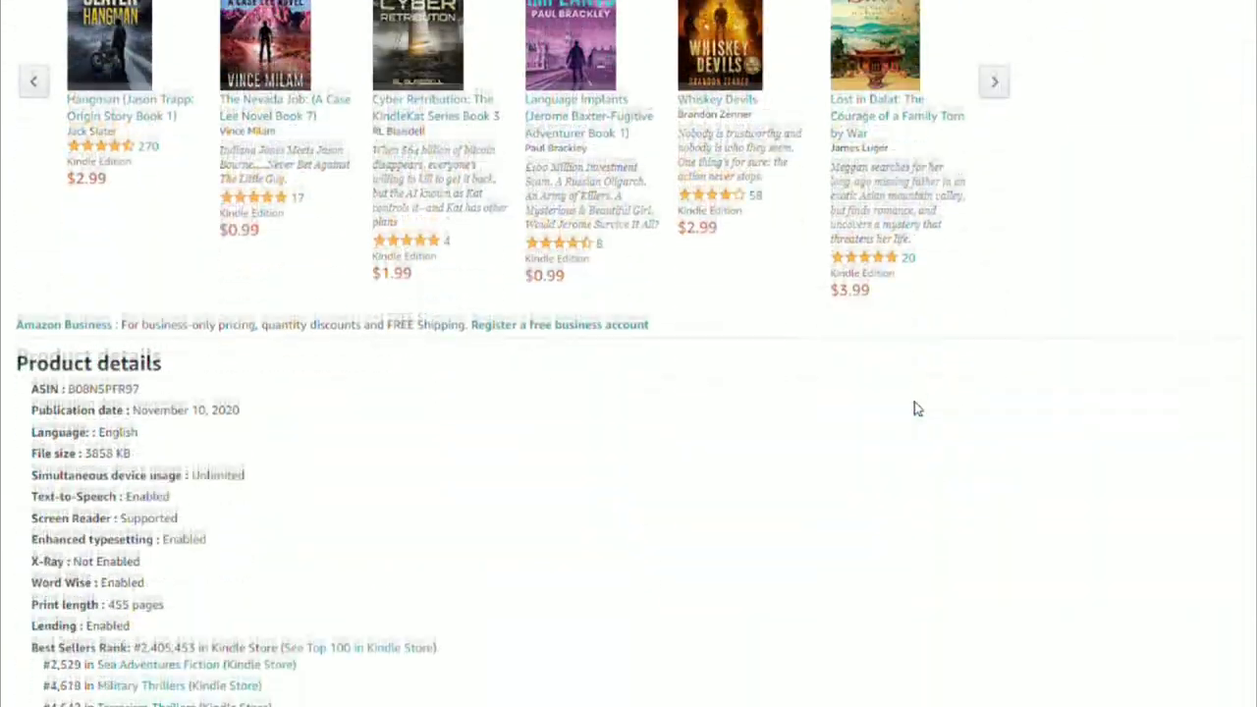
pyautogui.scroll(-8, 912, 414)
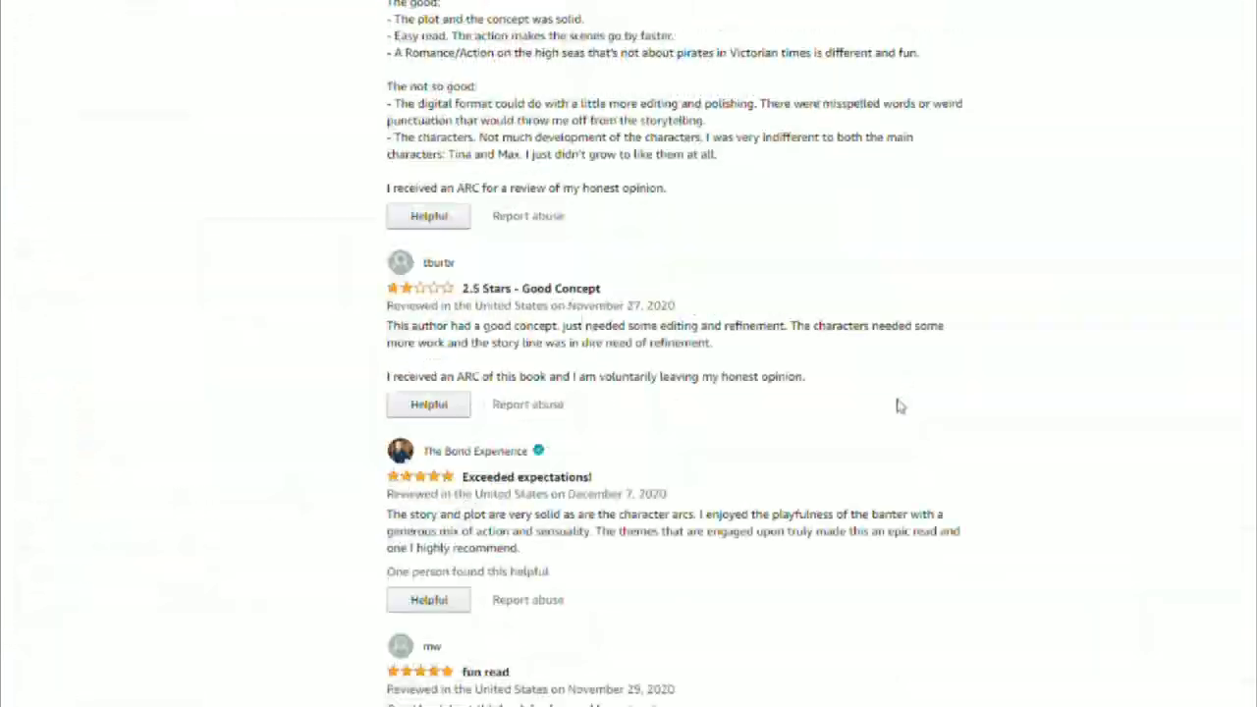
pyautogui.scroll(18, 898, 407)
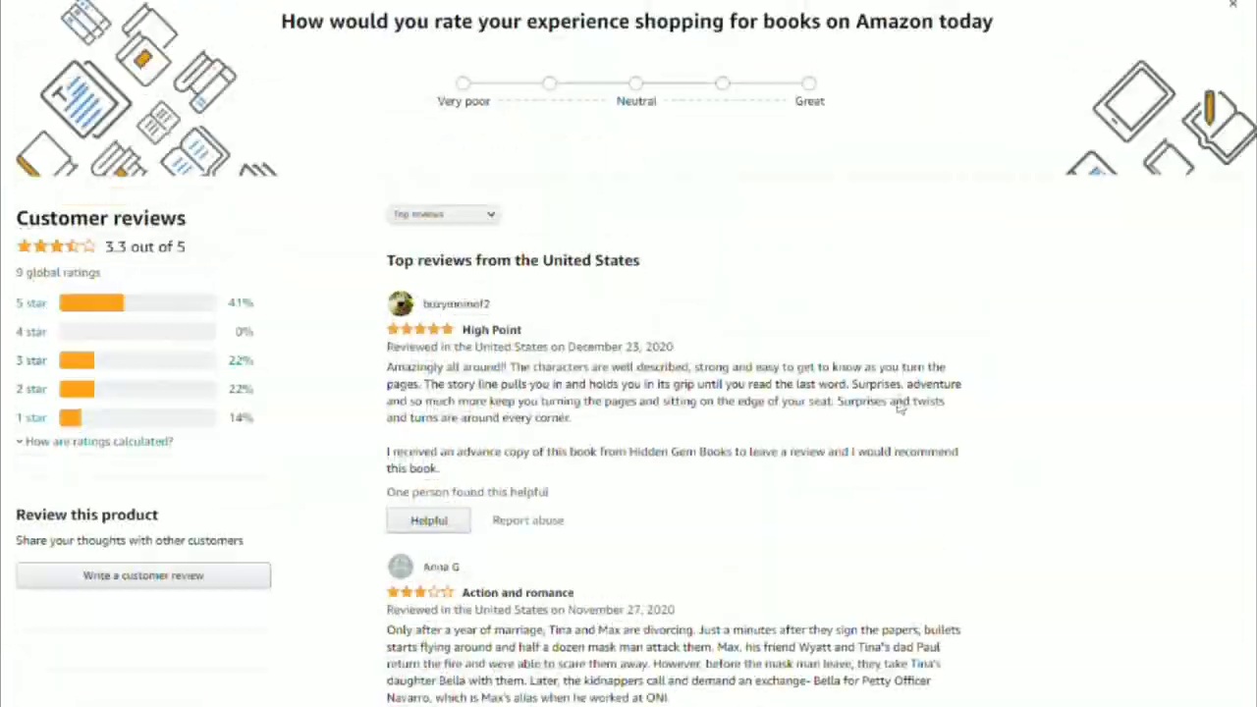
pyautogui.scroll(-4, 898, 407)
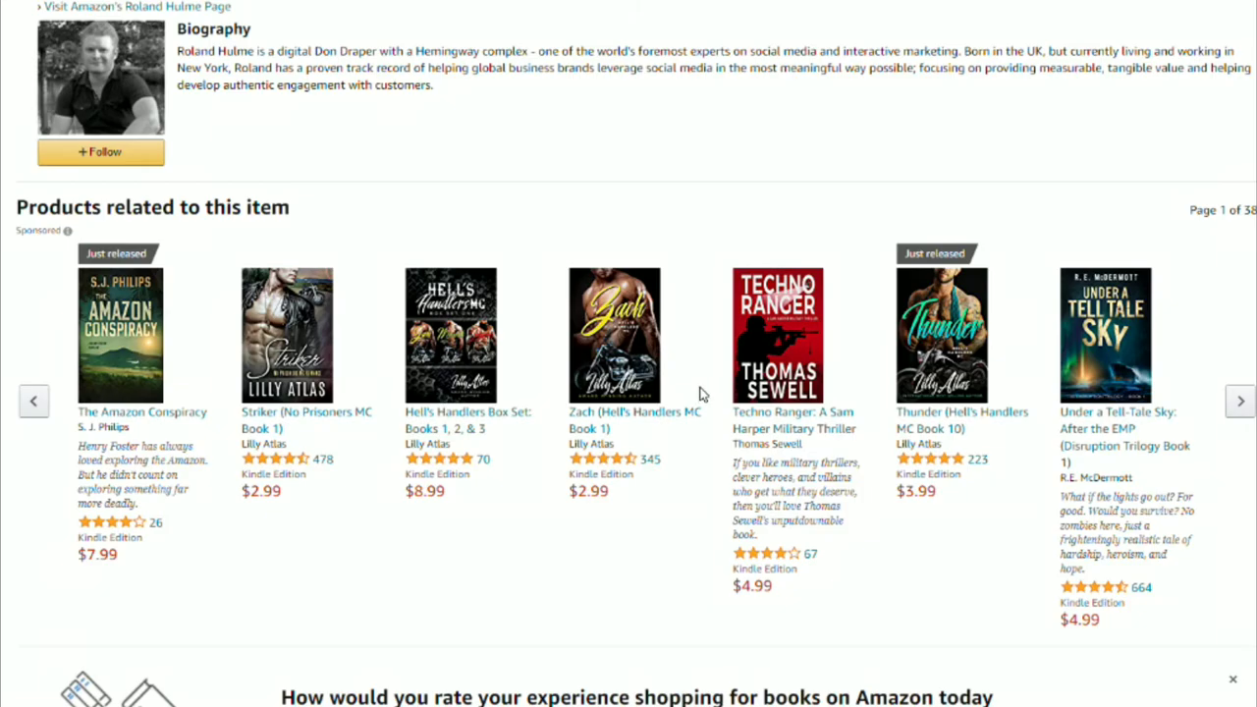
pyautogui.scroll(-15, 699, 393)
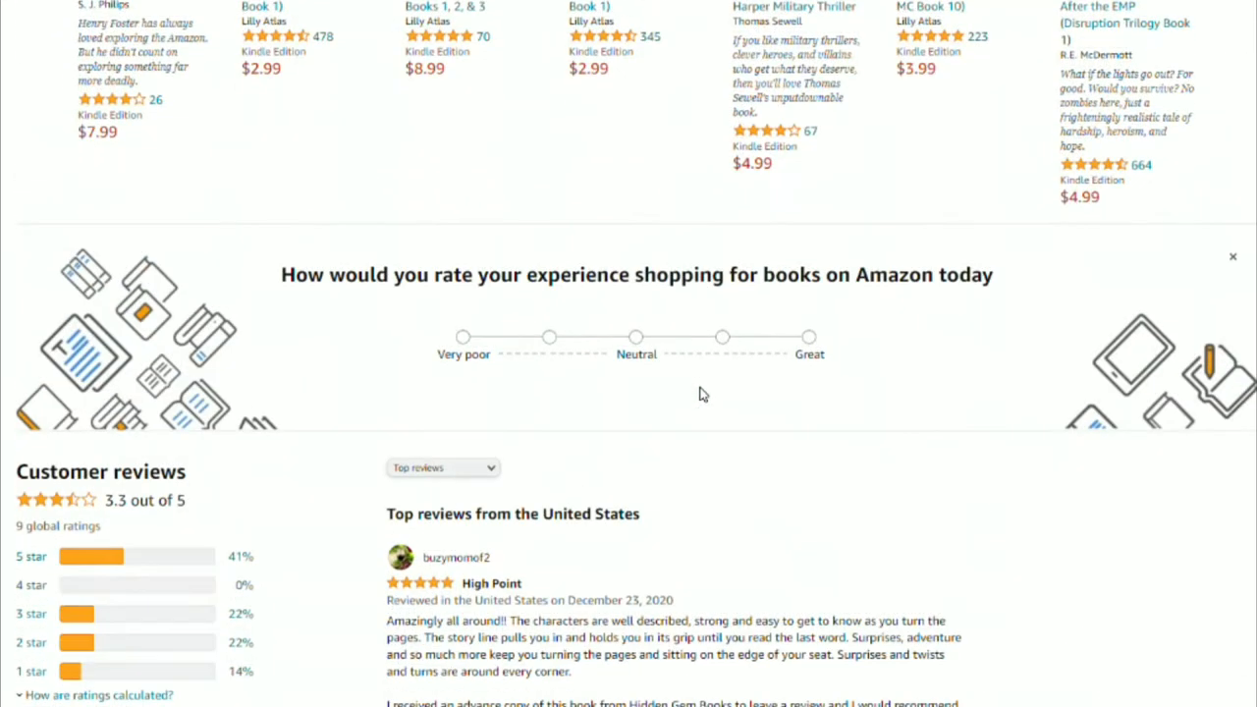
pyautogui.scroll(-10, 699, 393)
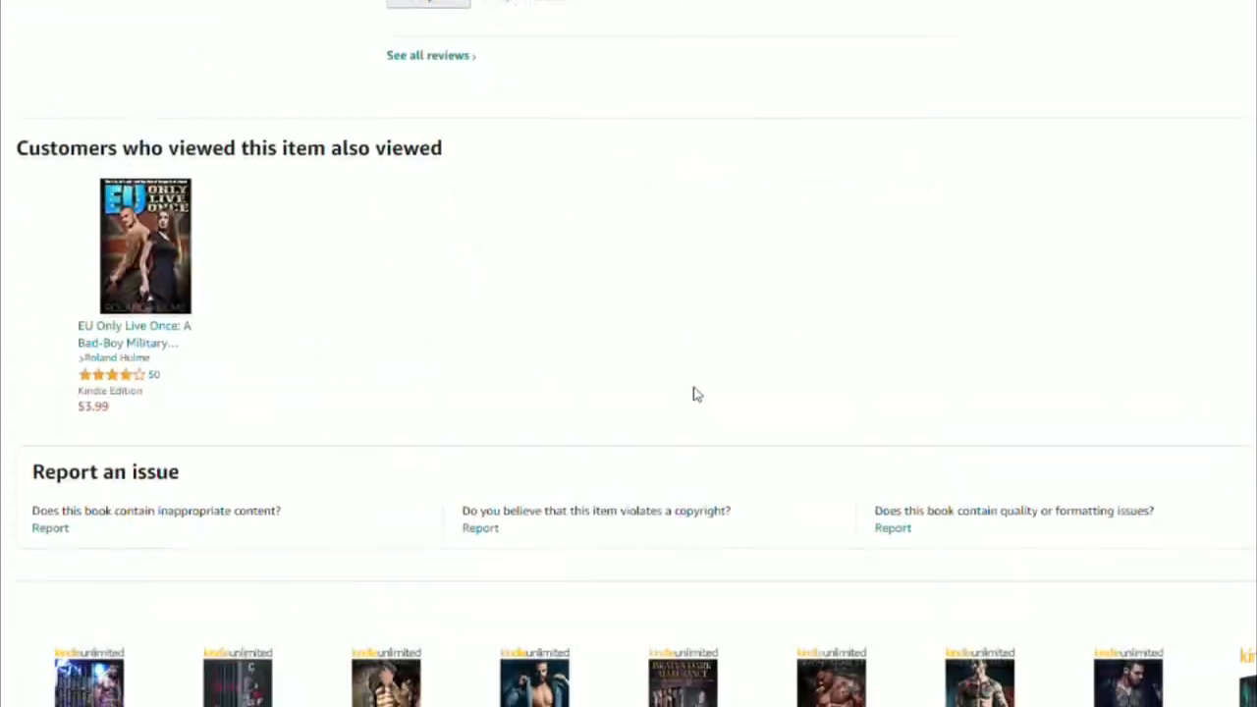
pyautogui.scroll(5, 695, 393)
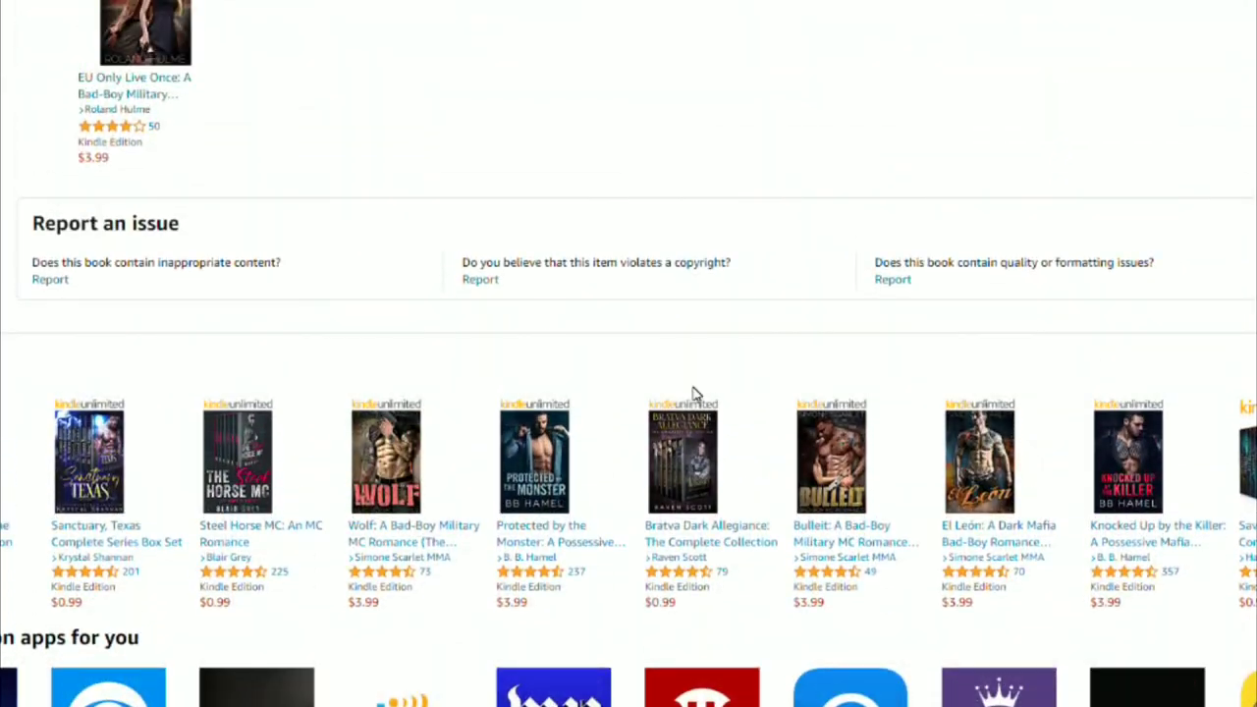
pyautogui.scroll(7, 696, 394)
pyautogui.scroll(-2, 691, 398)
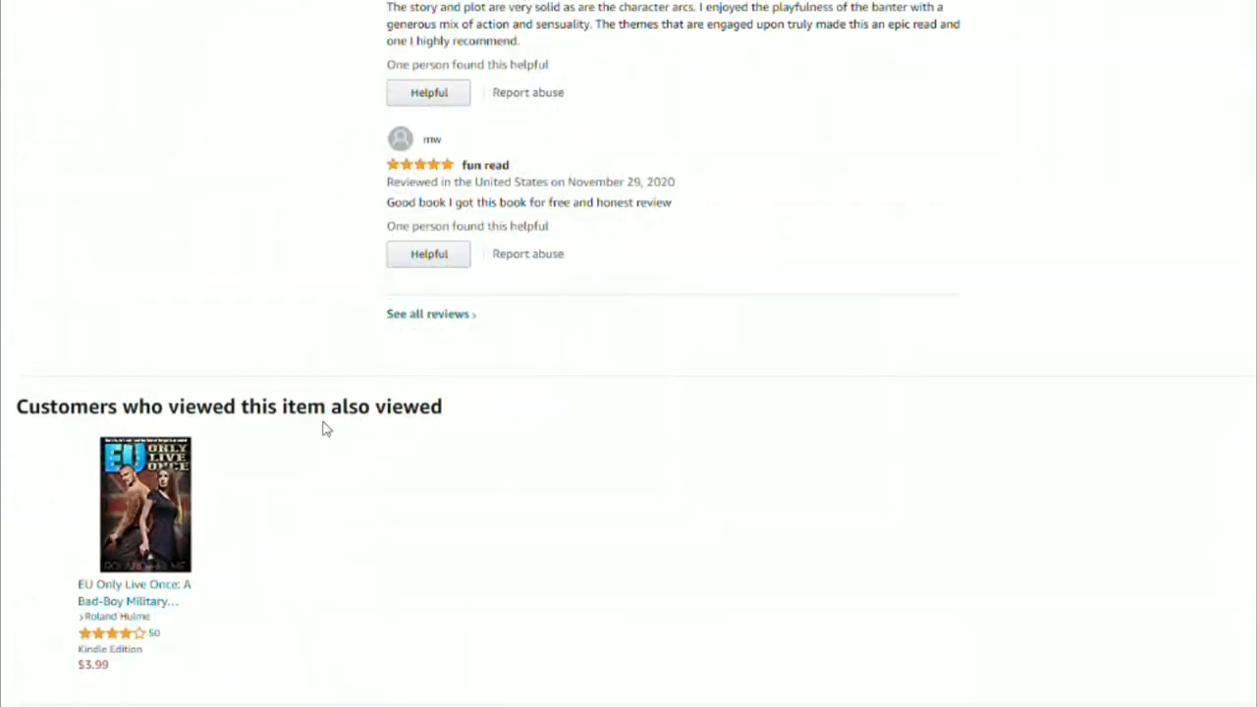
pyautogui.scroll(15, 327, 429)
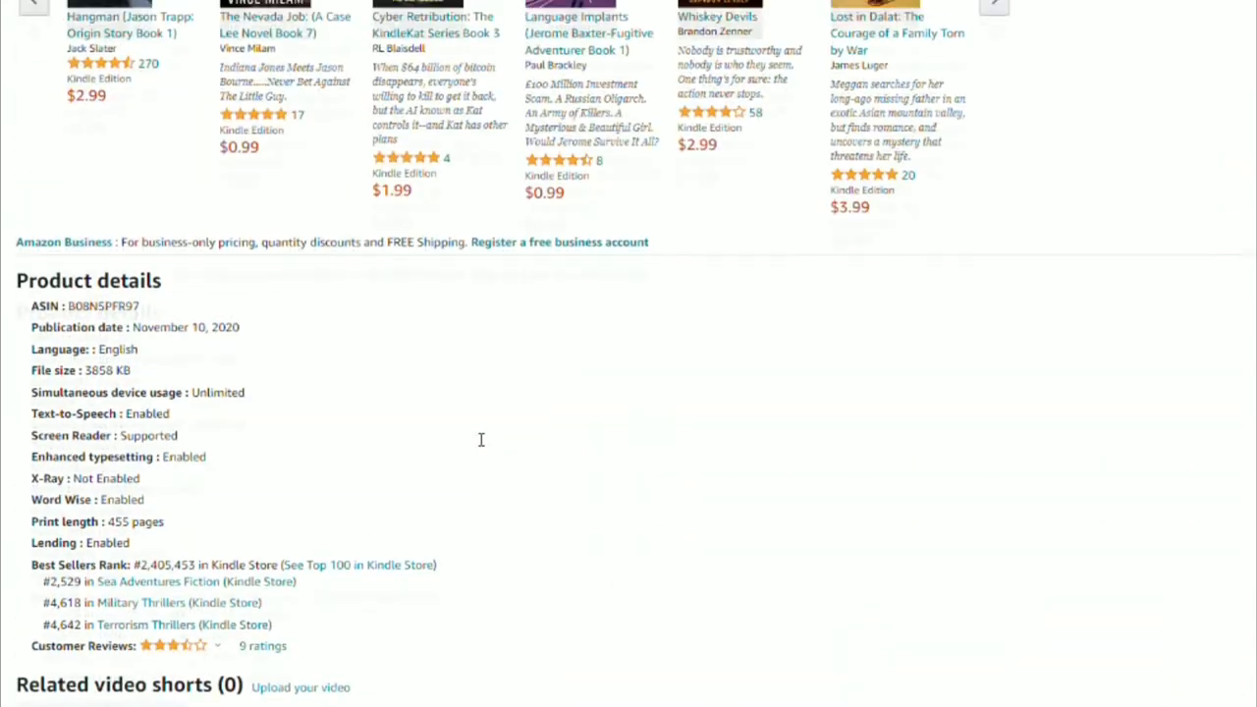
pyautogui.scroll(15, 481, 439)
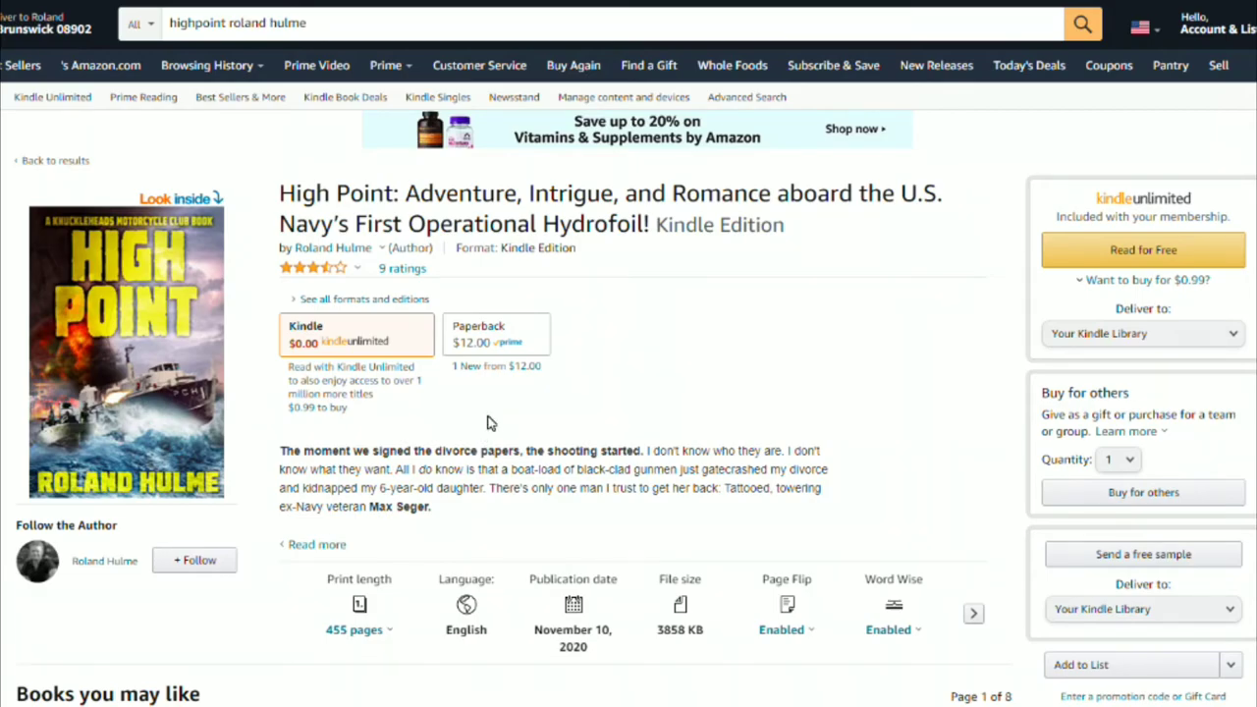
# Step: Open the Sea Adventures Fiction (Kindle Store) best-seller list from the book's product details in a new tab and switch to it
pyautogui.scroll(-5, 488, 423)
pyautogui.scroll(-15, 488, 422)
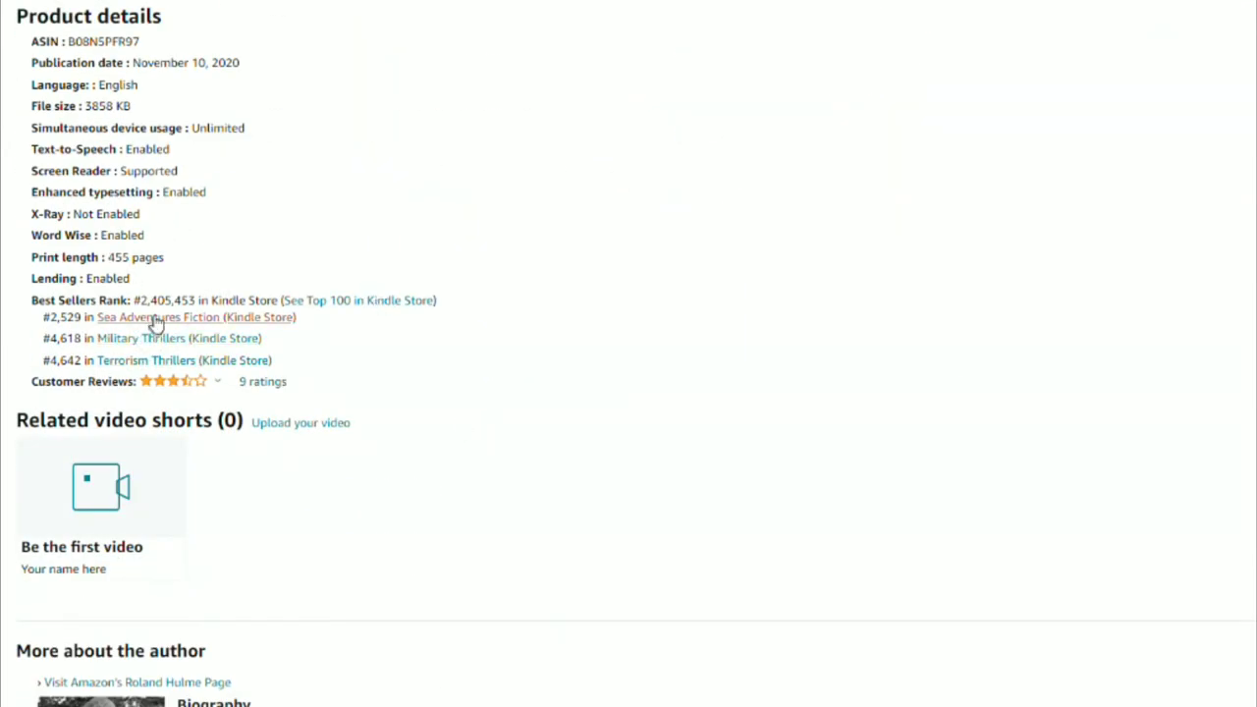
pyautogui.rightClick(155, 327)
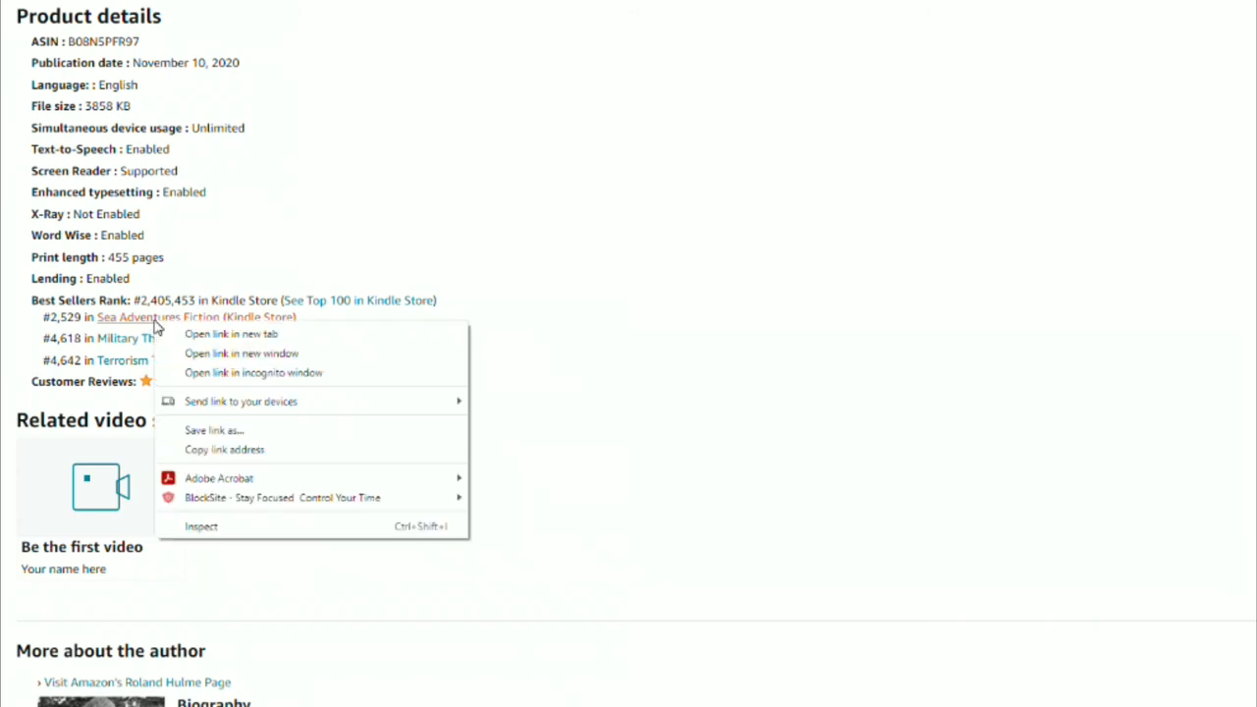
pyautogui.click(187, 335)
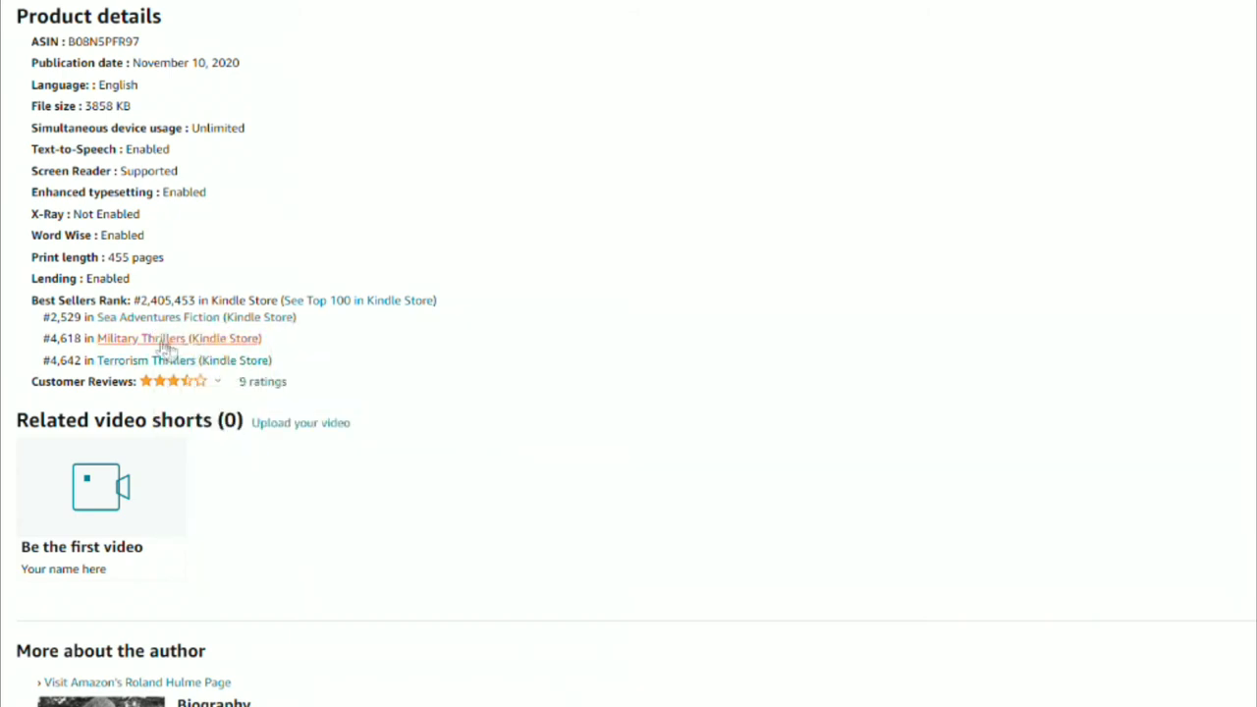
pyautogui.hotkey('ctrl', 'Tab')
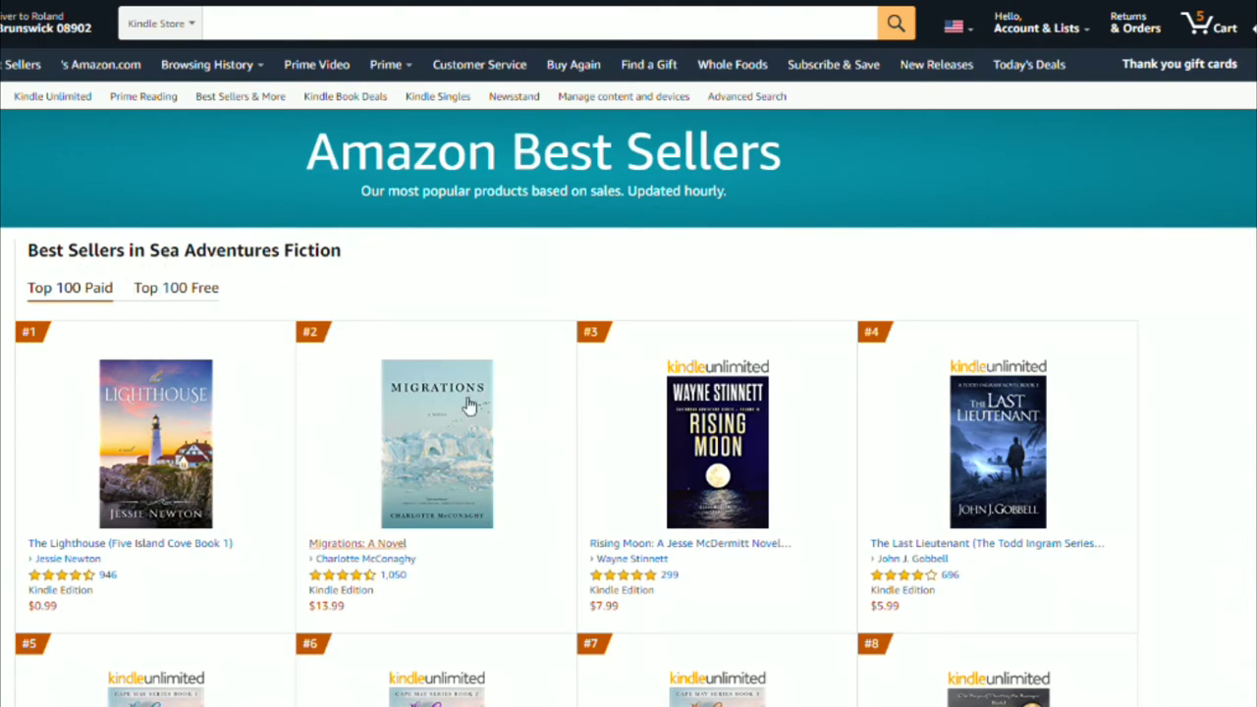
# Step: Examine the Top 100 Paid list in Sea Adventures Fiction for comparable titles, authors and series, including the Wild Season listing
pyautogui.scroll(-3, 494, 397)
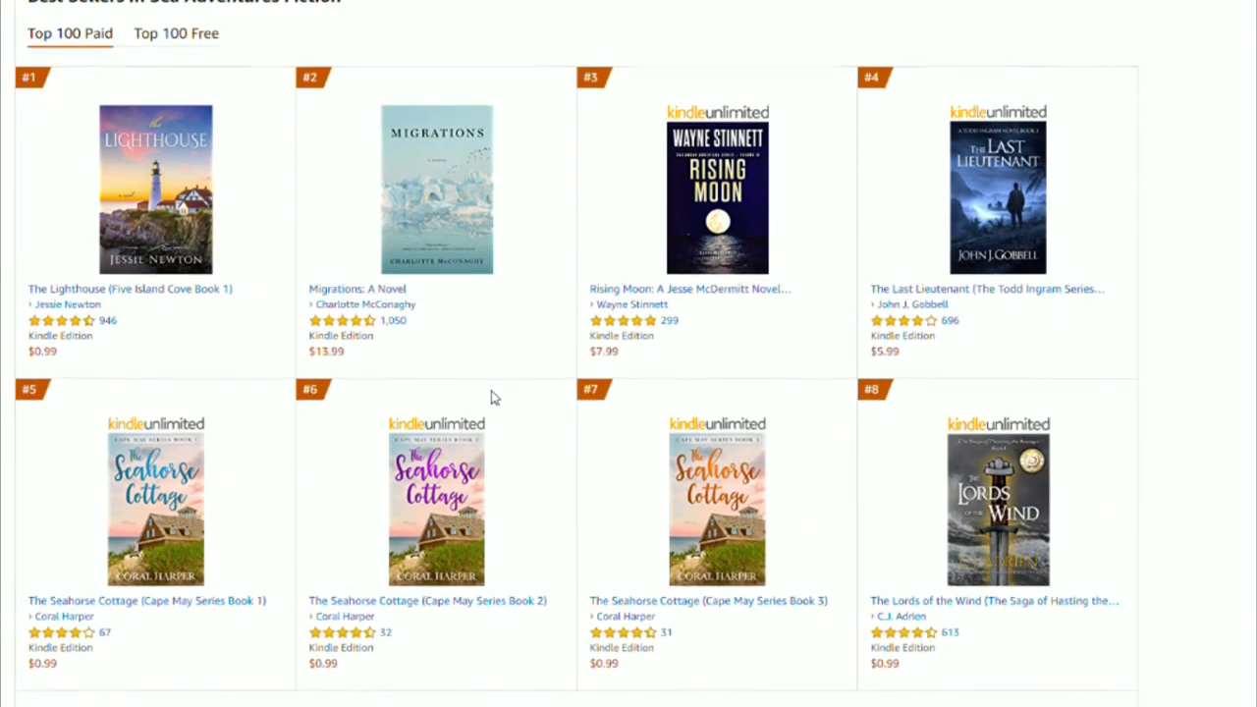
pyautogui.scroll(-3, 493, 397)
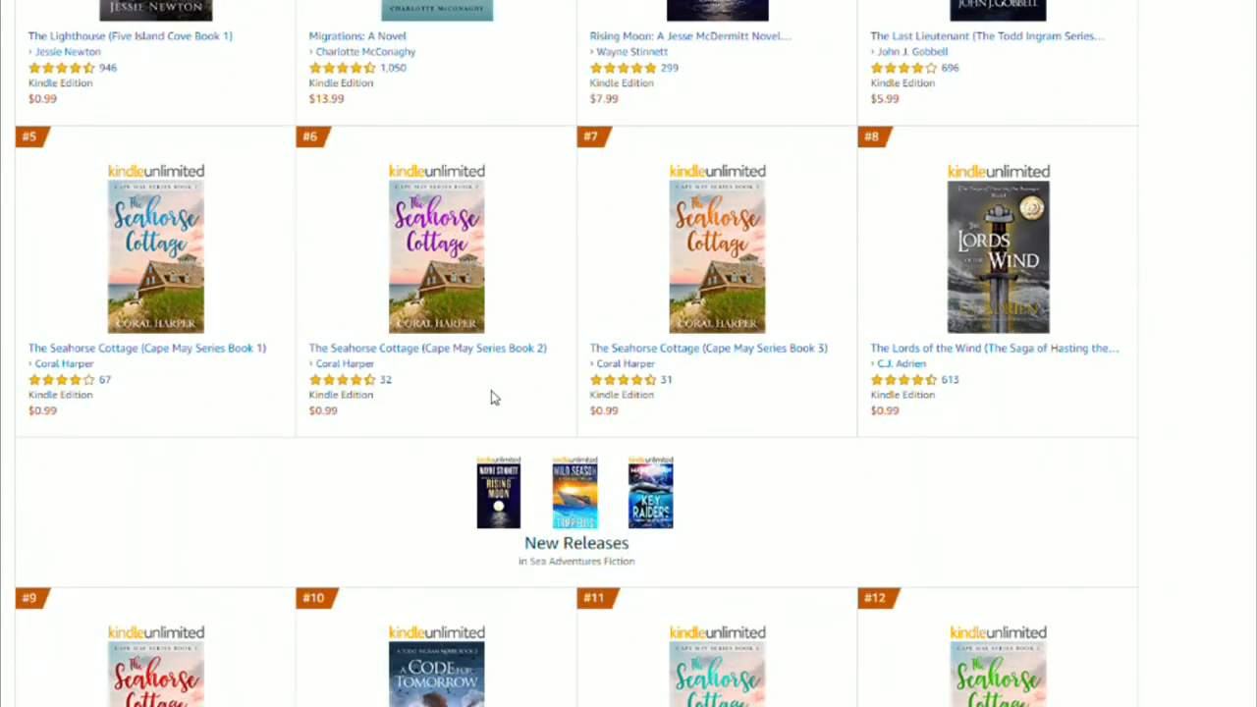
pyautogui.scroll(-3, 493, 397)
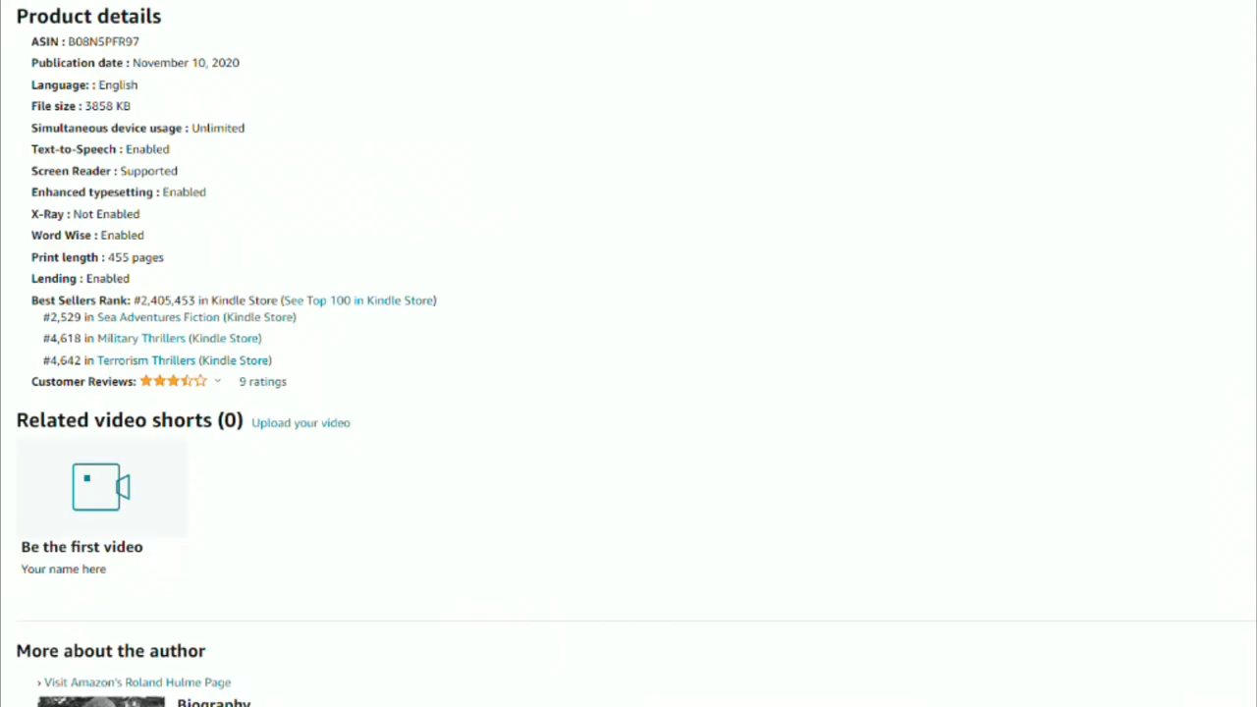
pyautogui.scroll(15, 290, 285)
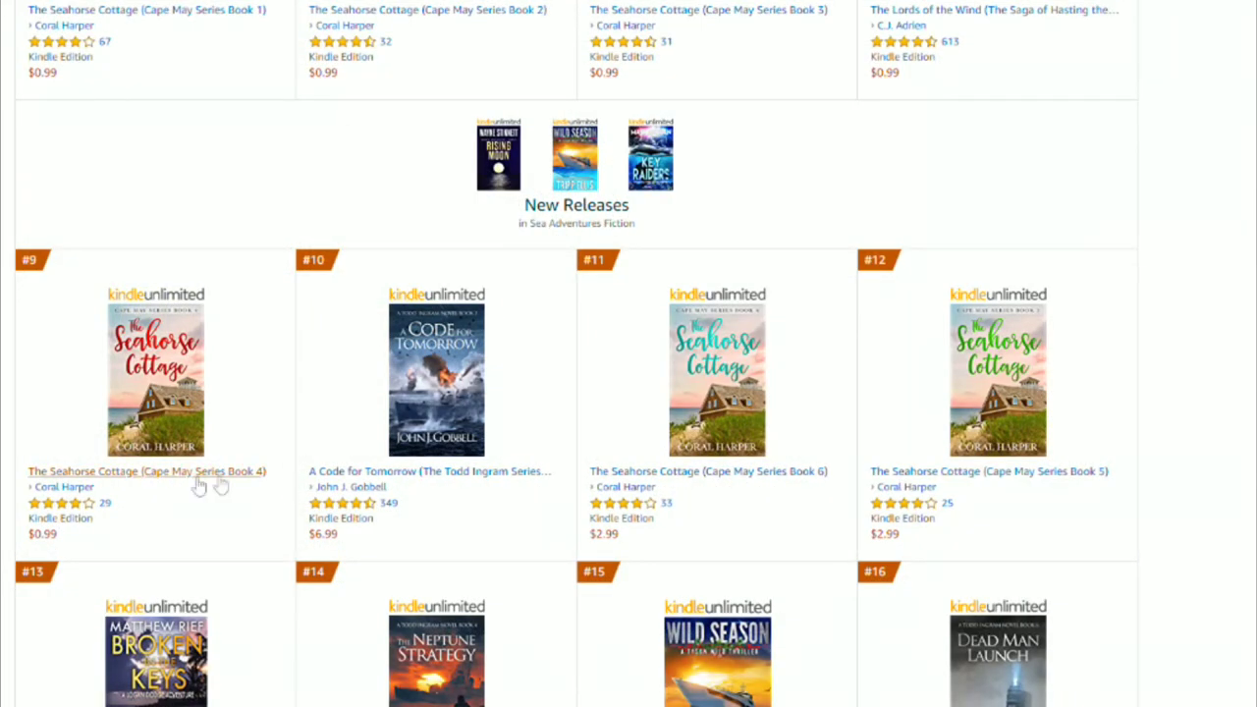
pyautogui.scroll(-3, 430, 467)
pyautogui.scroll(-2, 430, 452)
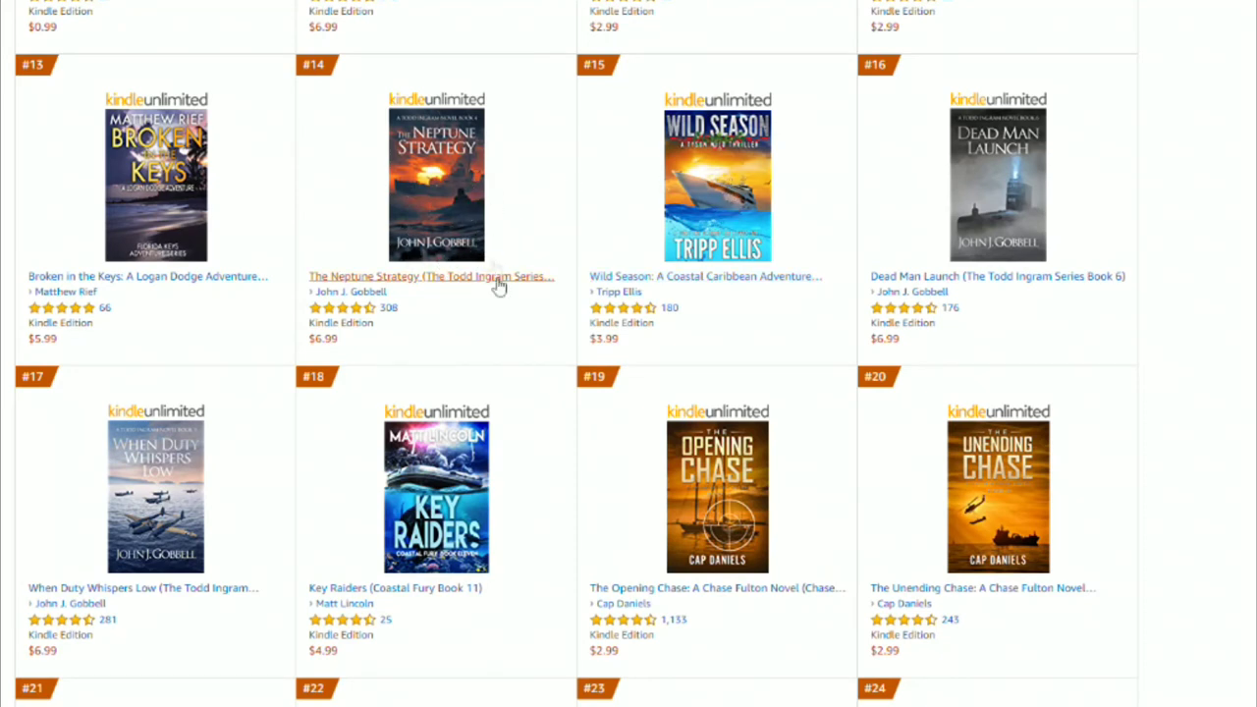
pyautogui.scroll(-6, 500, 290)
pyautogui.scroll(-1, 500, 306)
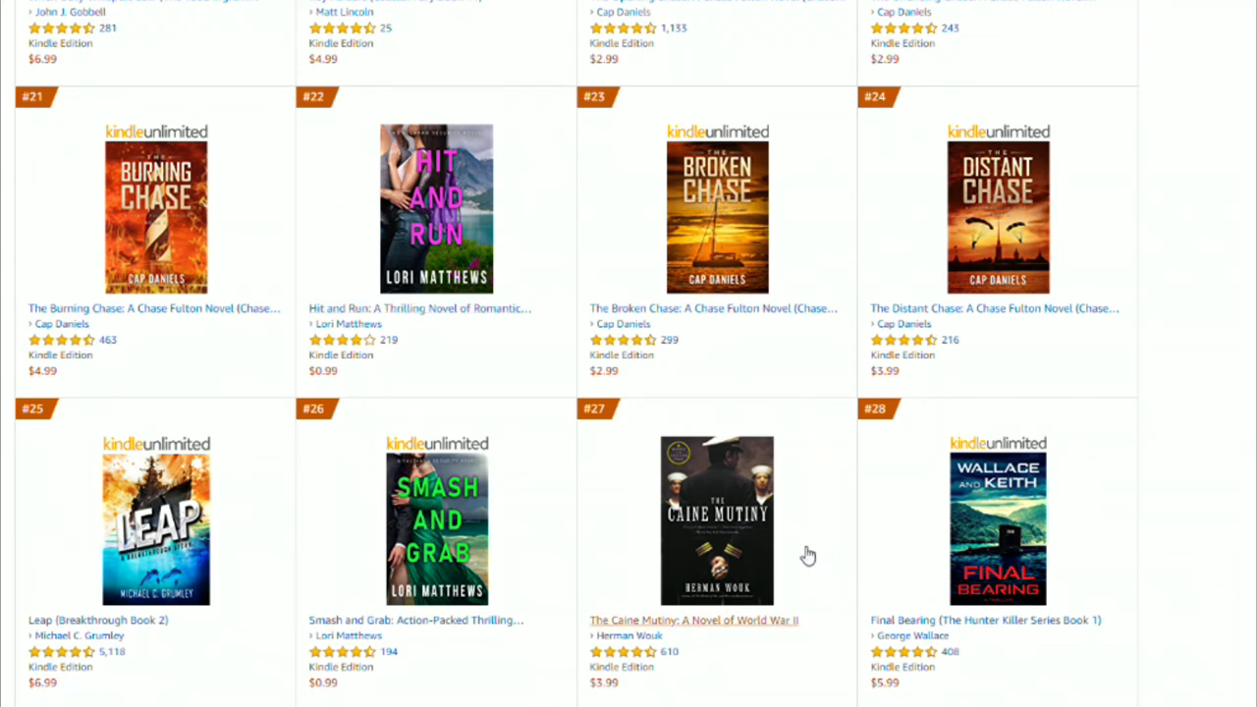
pyautogui.scroll(-2, 808, 554)
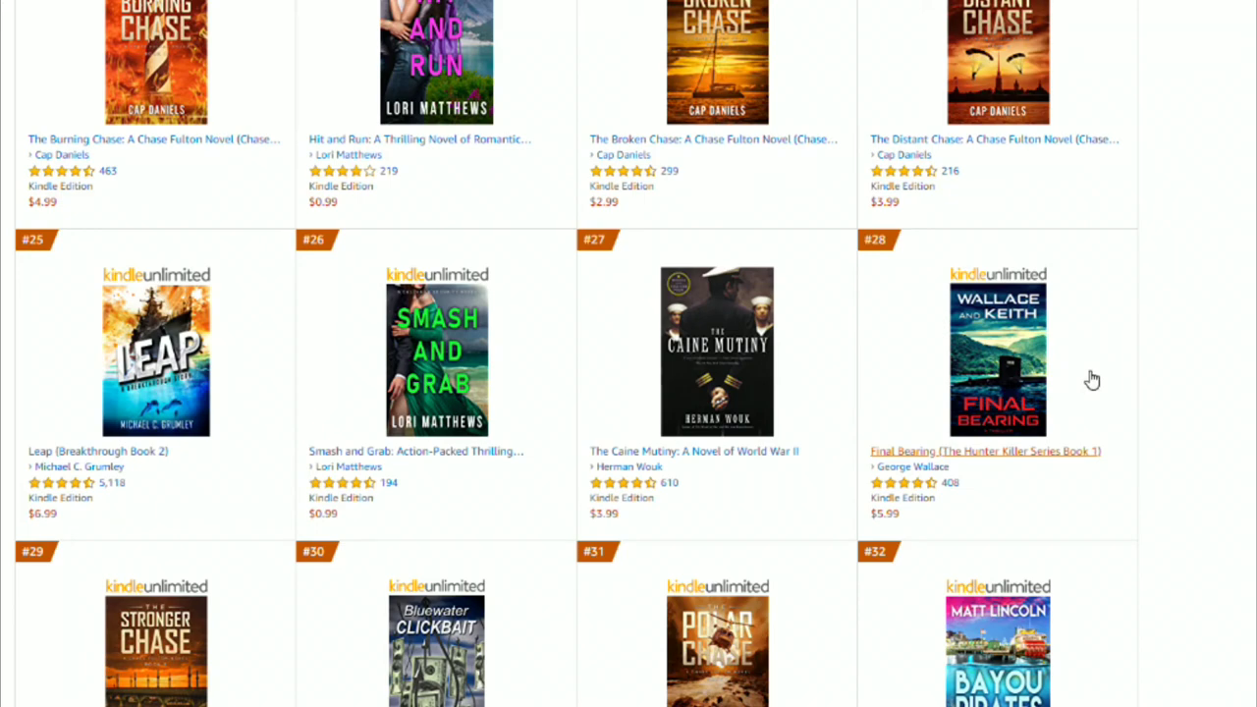
pyautogui.scroll(-3, 1092, 380)
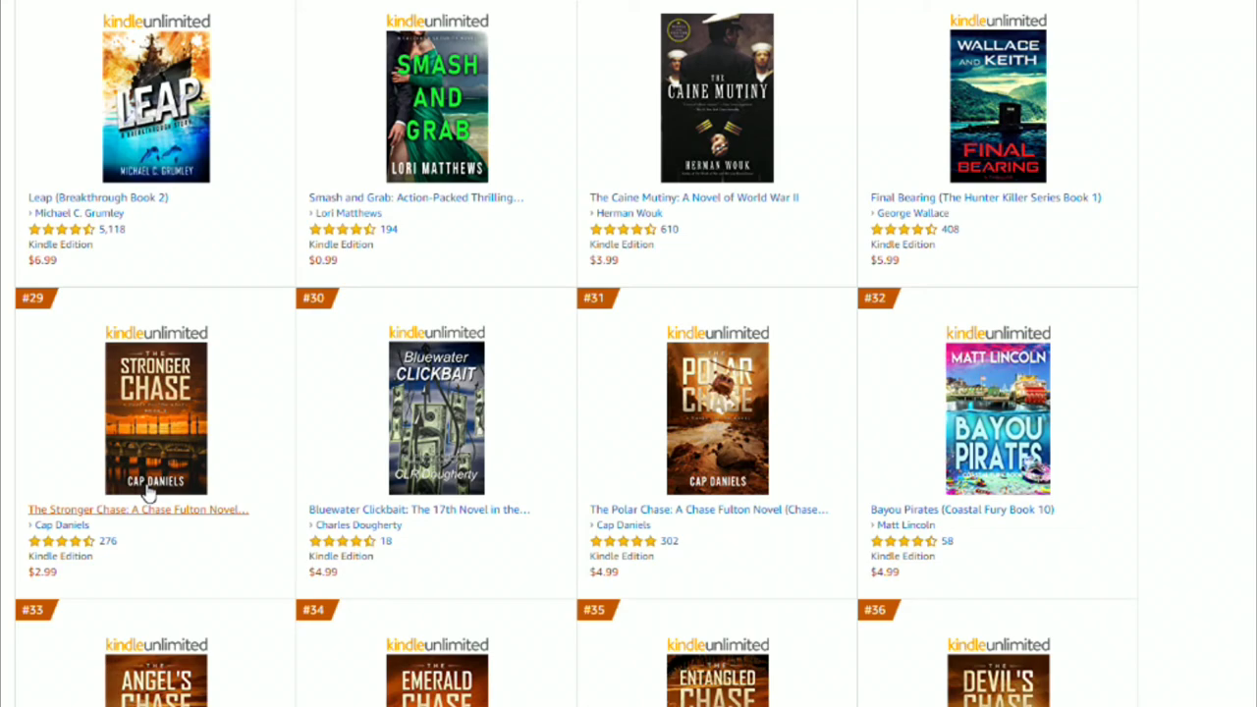
pyautogui.scroll(-3, 148, 493)
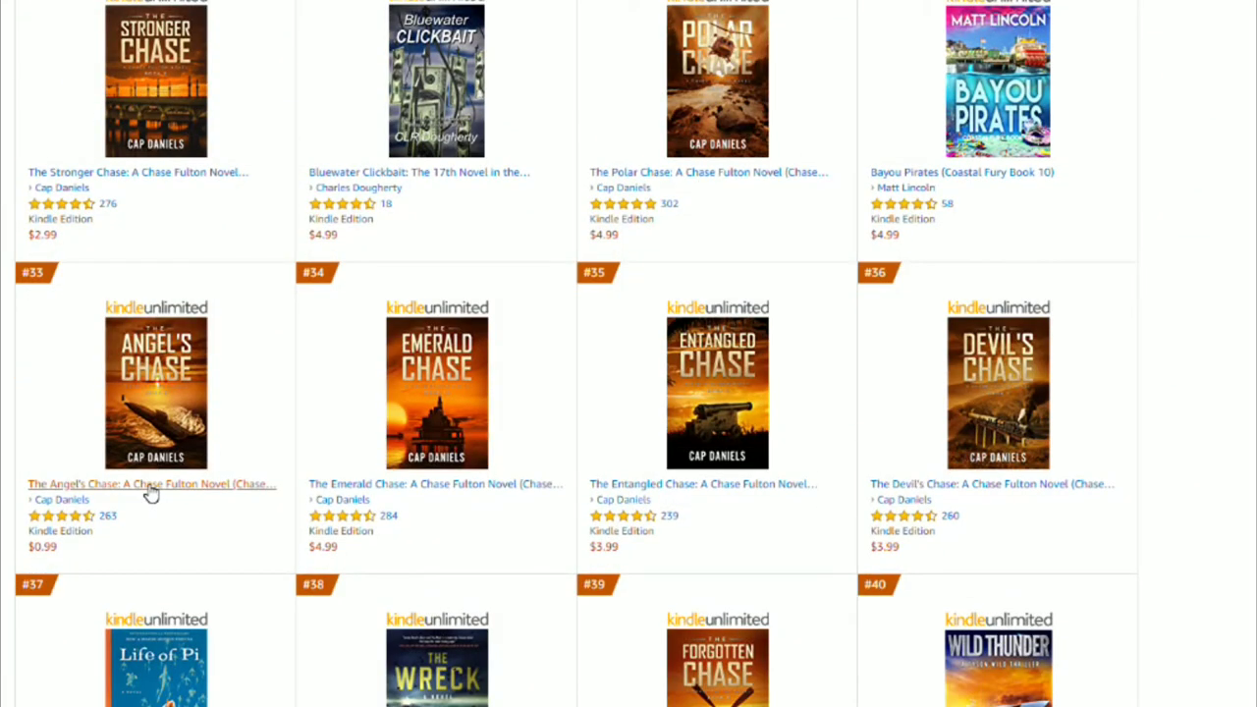
pyautogui.scroll(15, 147, 494)
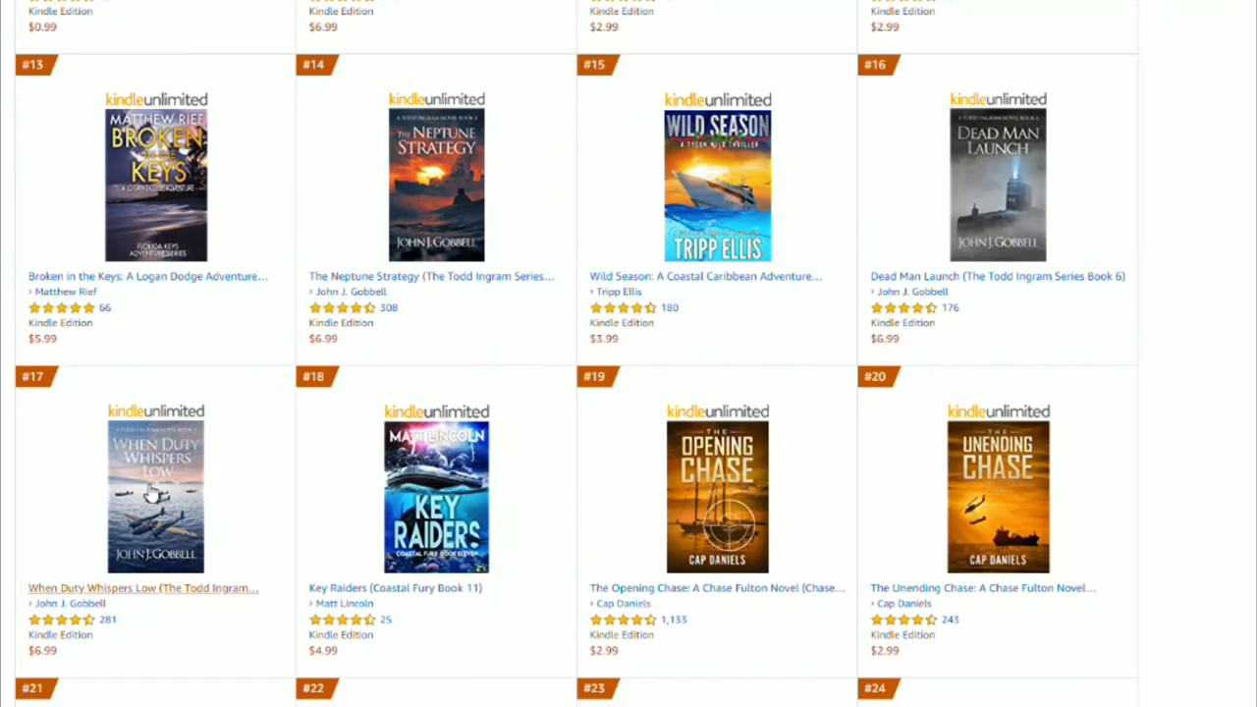
pyautogui.moveTo(707, 360); pyautogui.dragTo(594, 145)
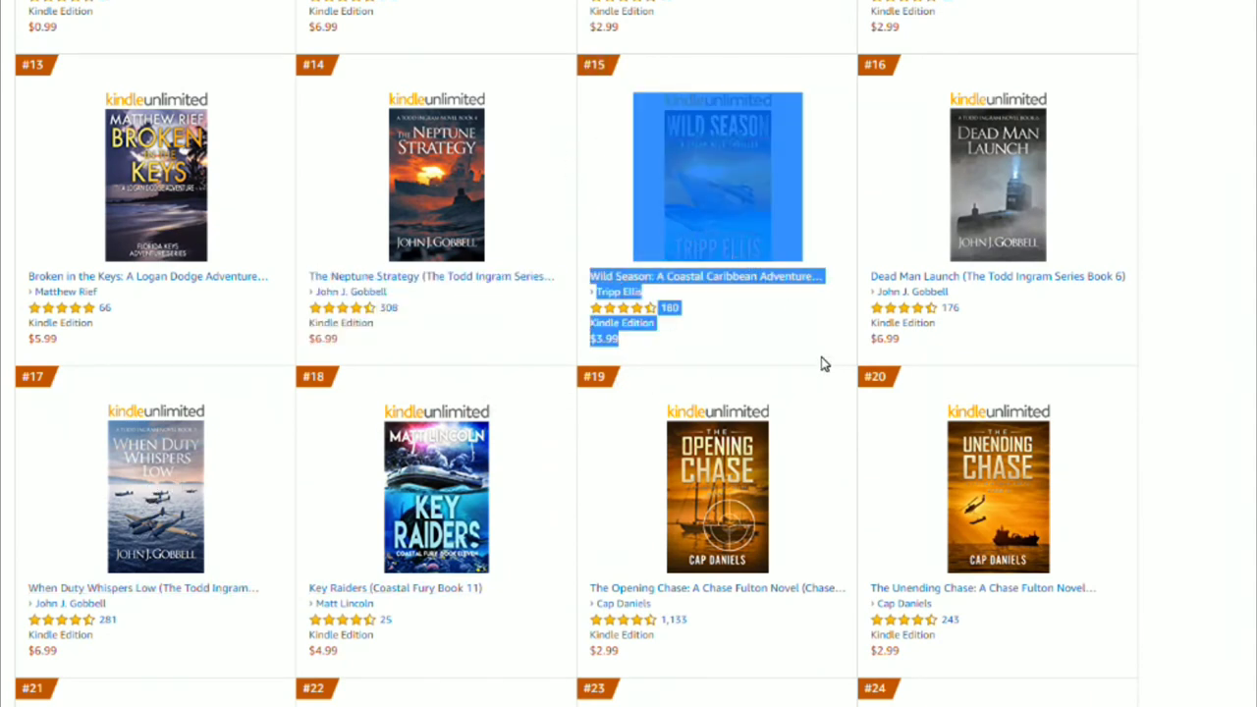
pyautogui.click(753, 360)
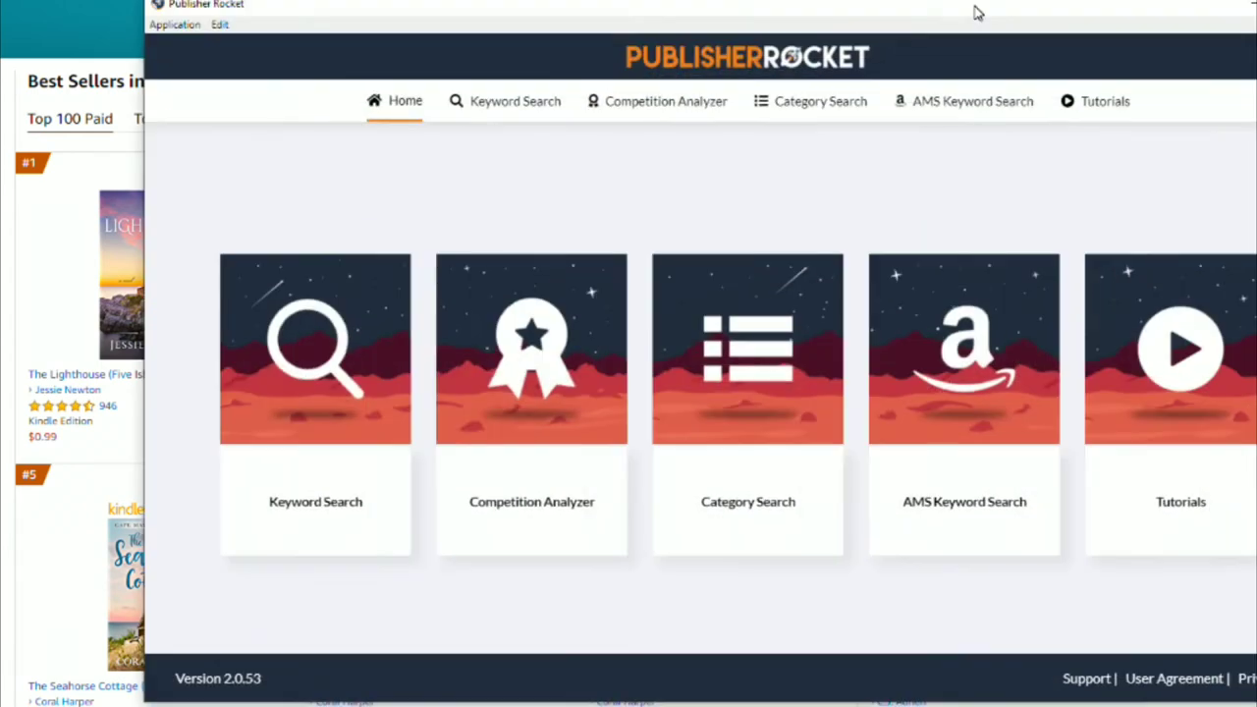
# Step: Switch to Publisher Rocket, run an AMS Keyword Search for "clive cussler" with type Book, and look over the resulting keywords
pyautogui.moveTo(973, 11); pyautogui.dragTo(803, 33)
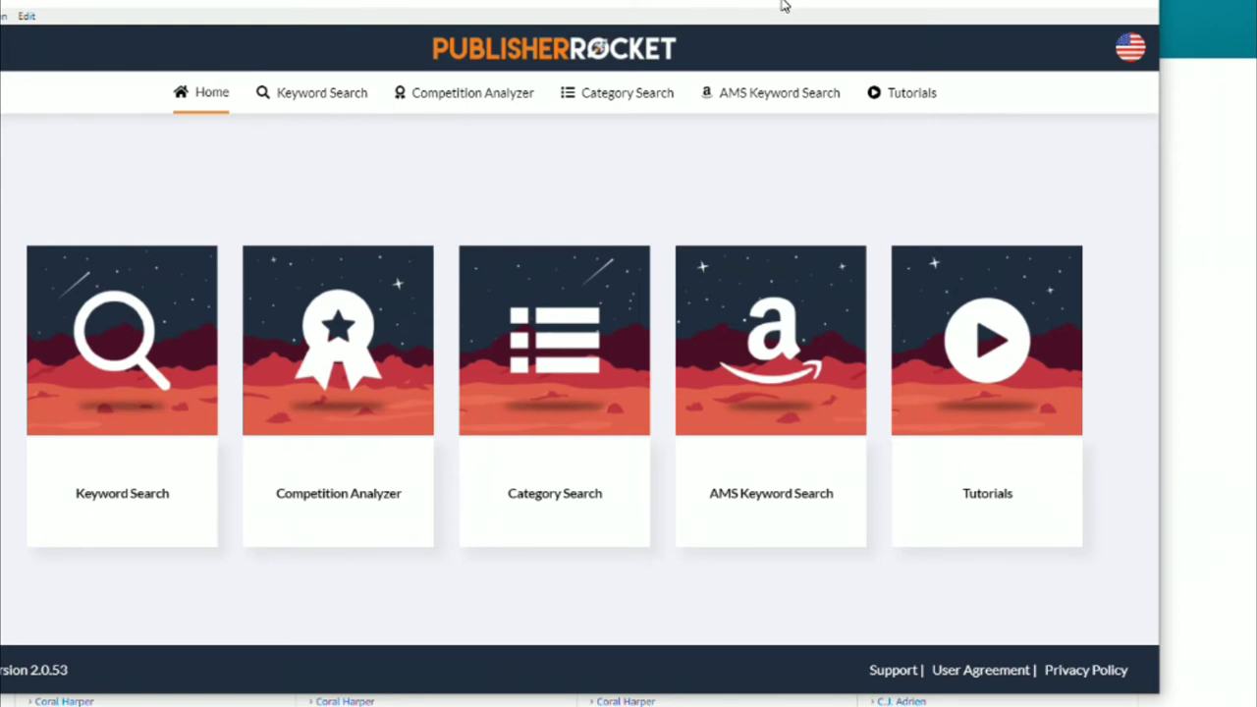
pyautogui.moveTo(783, 5); pyautogui.dragTo(787, 5)
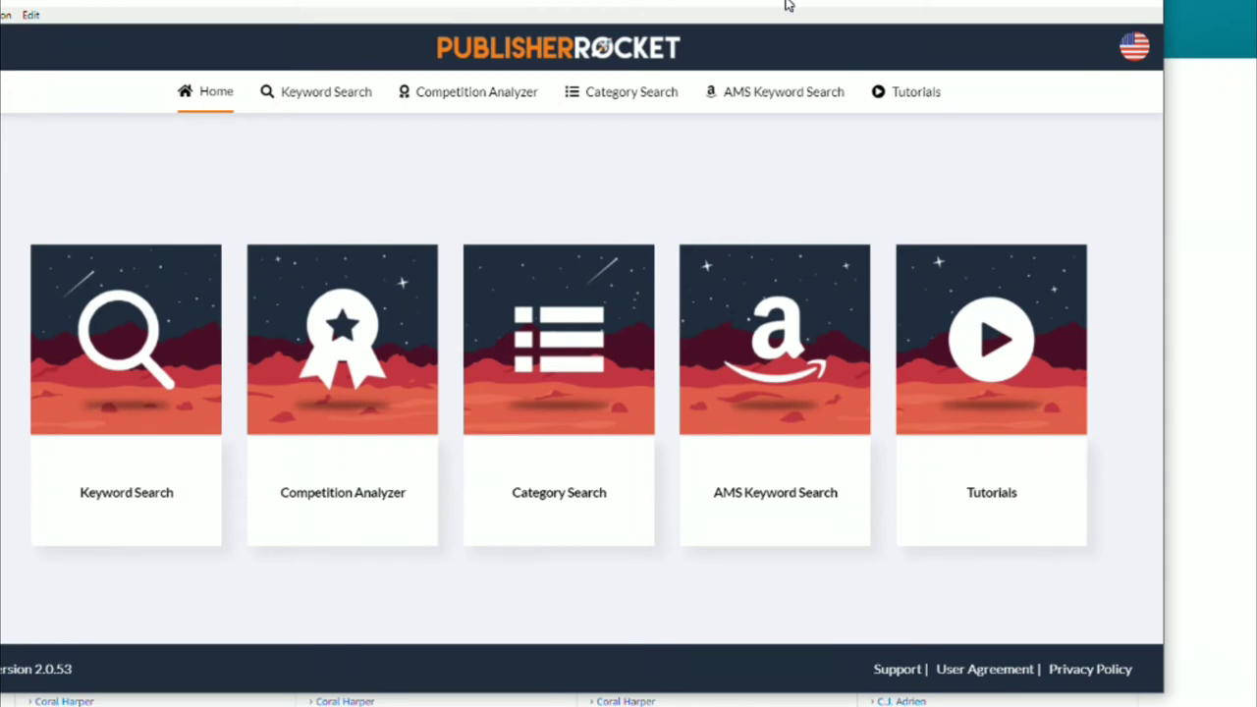
pyautogui.click(804, 369)
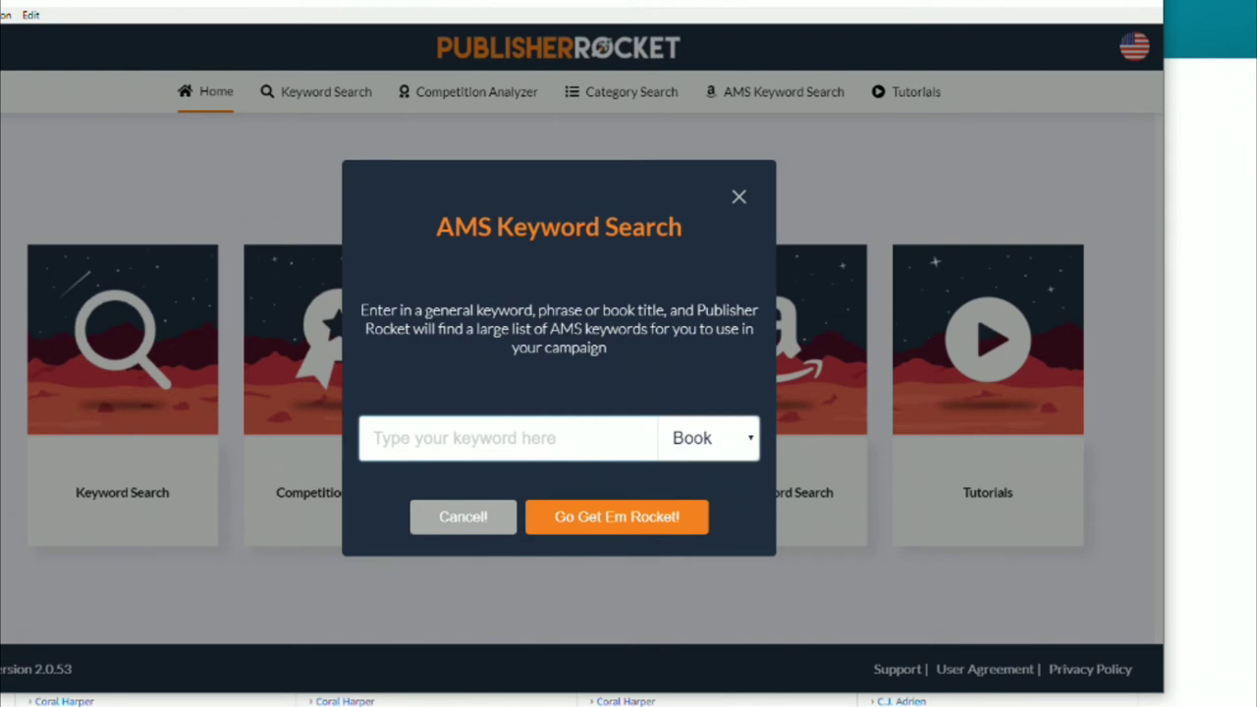
pyautogui.write('clive cussler')
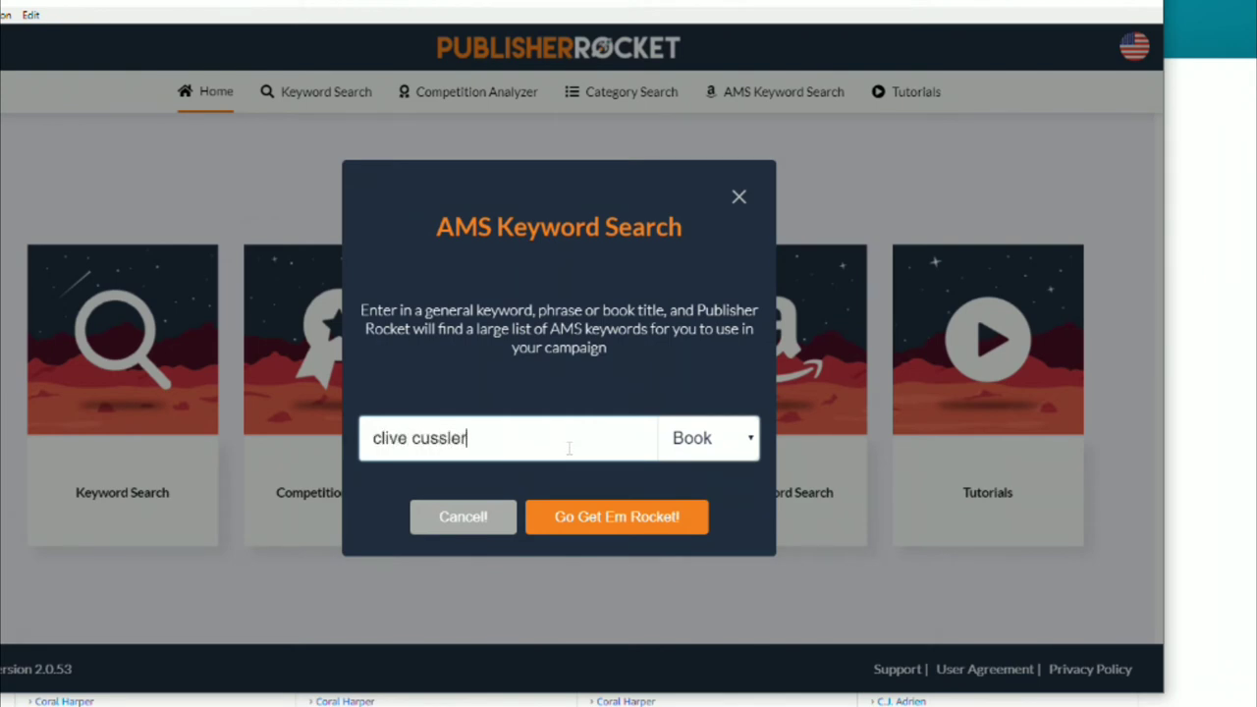
pyautogui.click(685, 443)
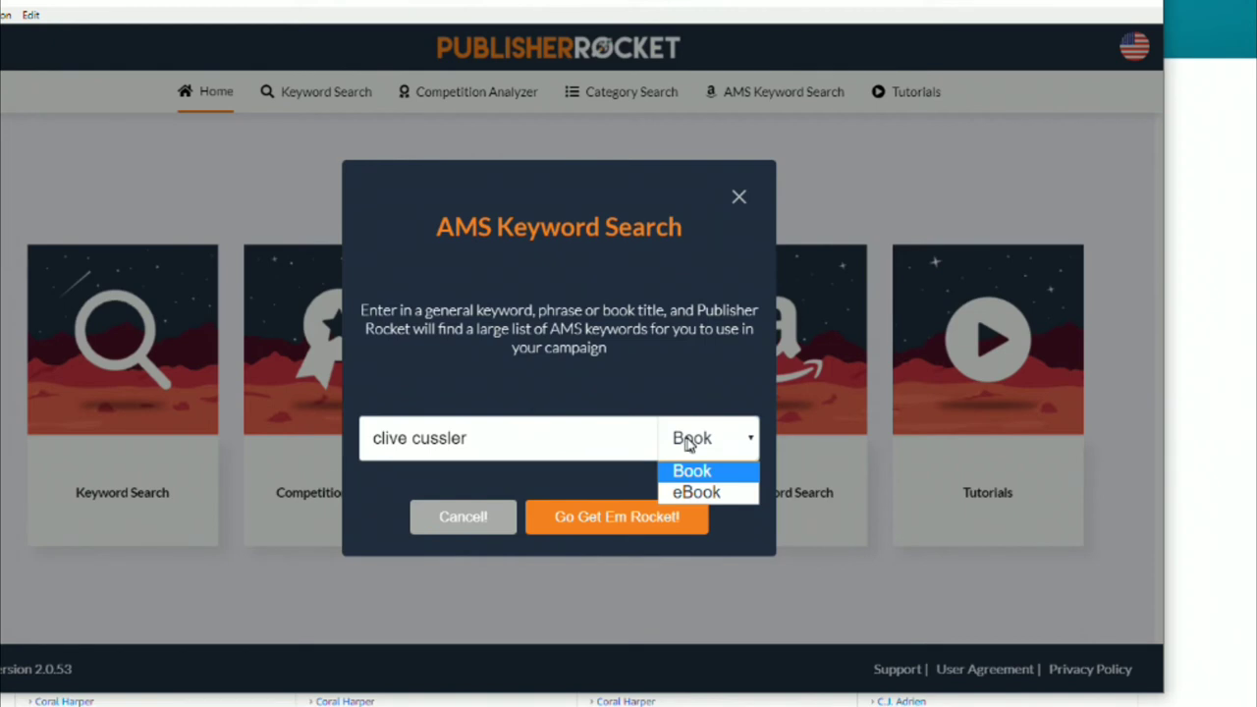
pyautogui.click(690, 444)
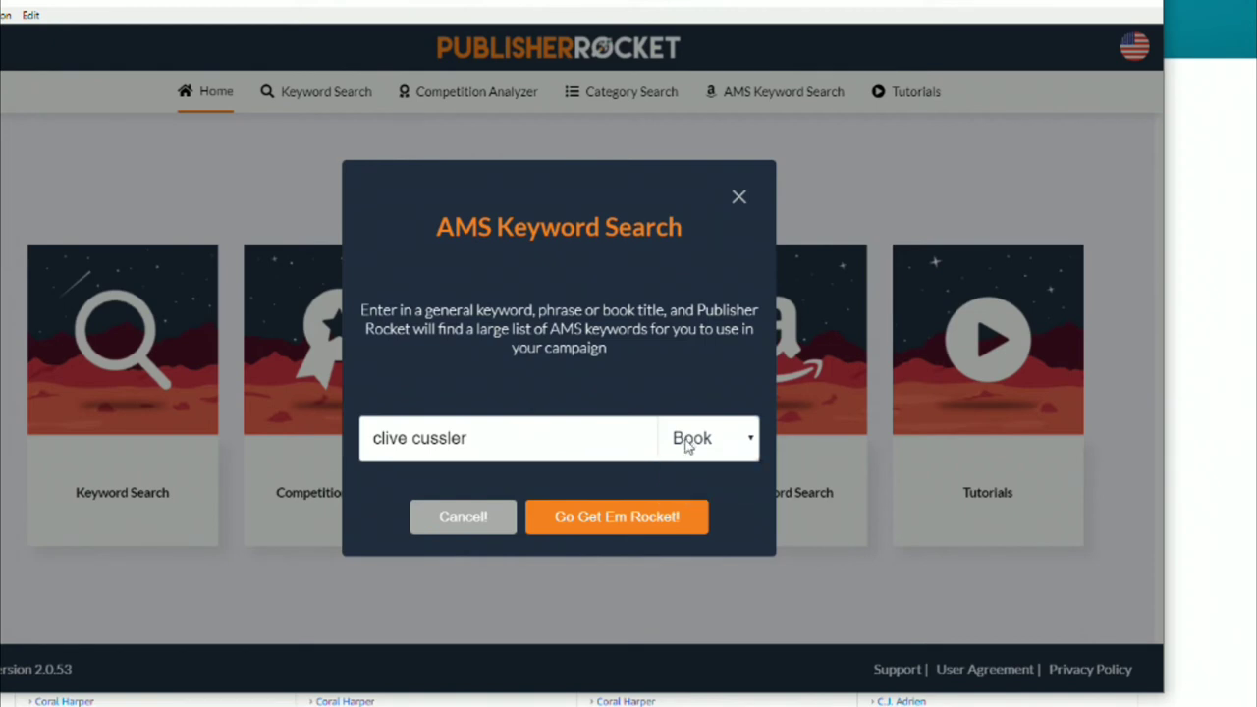
pyautogui.click(648, 524)
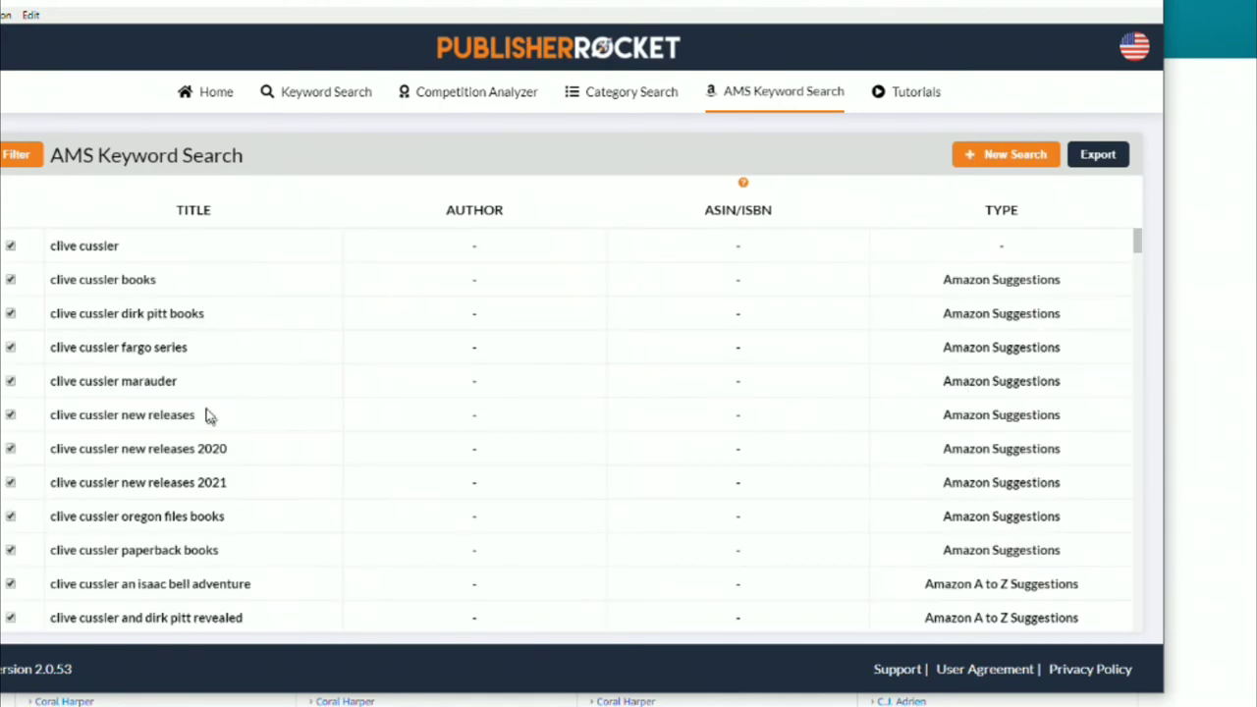
pyautogui.scroll(-3, 169, 466)
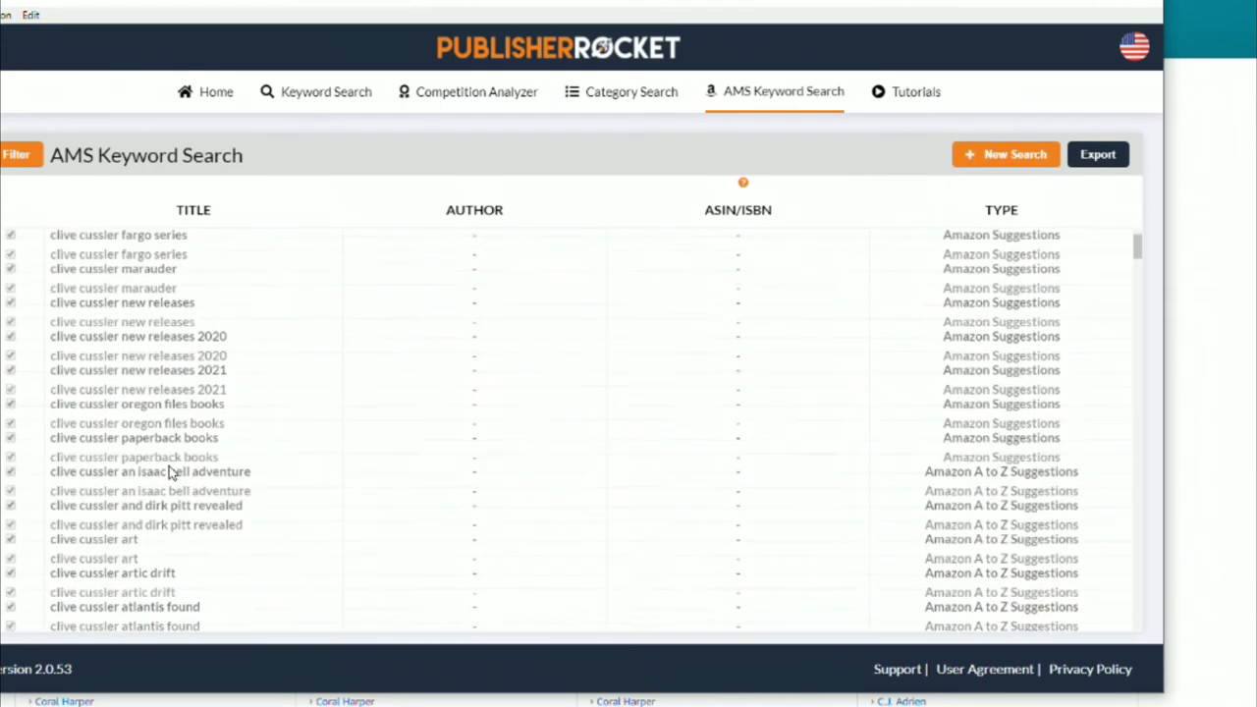
pyautogui.scroll(3, 169, 466)
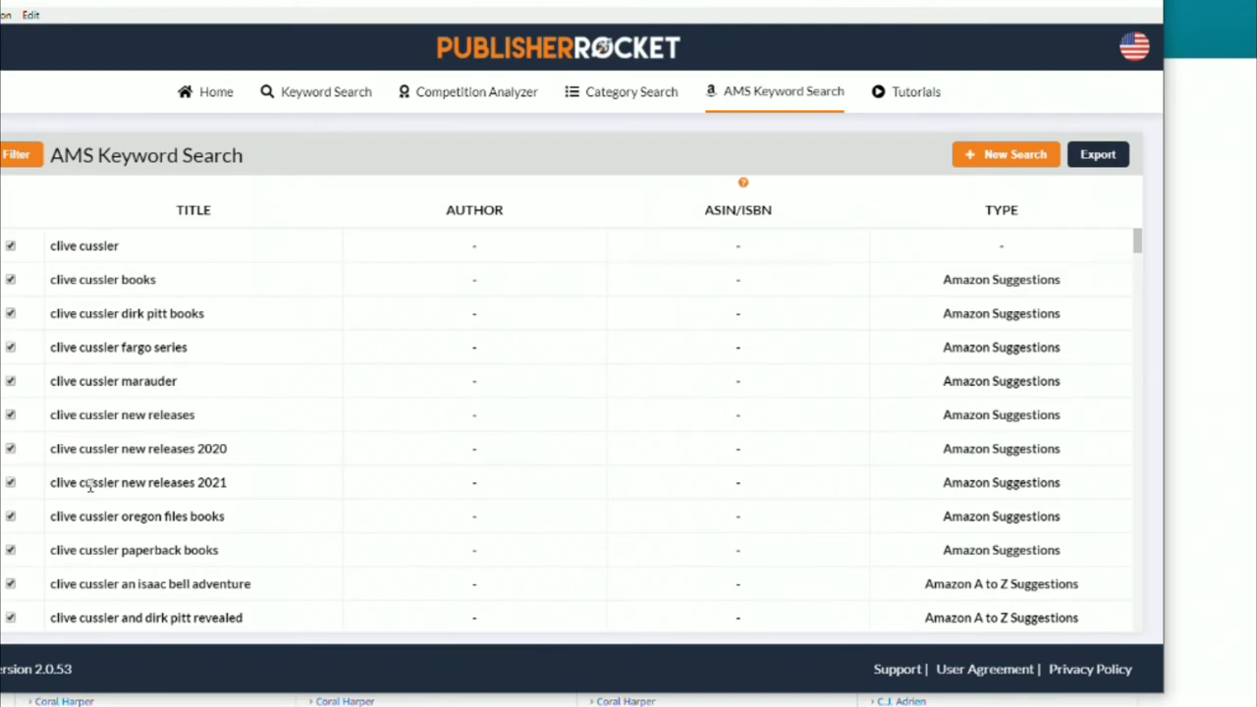
# Step: Examine the "clive cussler" keyword results down to the listed book titles, checking their authors and ASIN/ISBN values
pyautogui.scroll(-10, 89, 486)
pyautogui.scroll(-20, 143, 486)
pyautogui.scroll(-20, 143, 491)
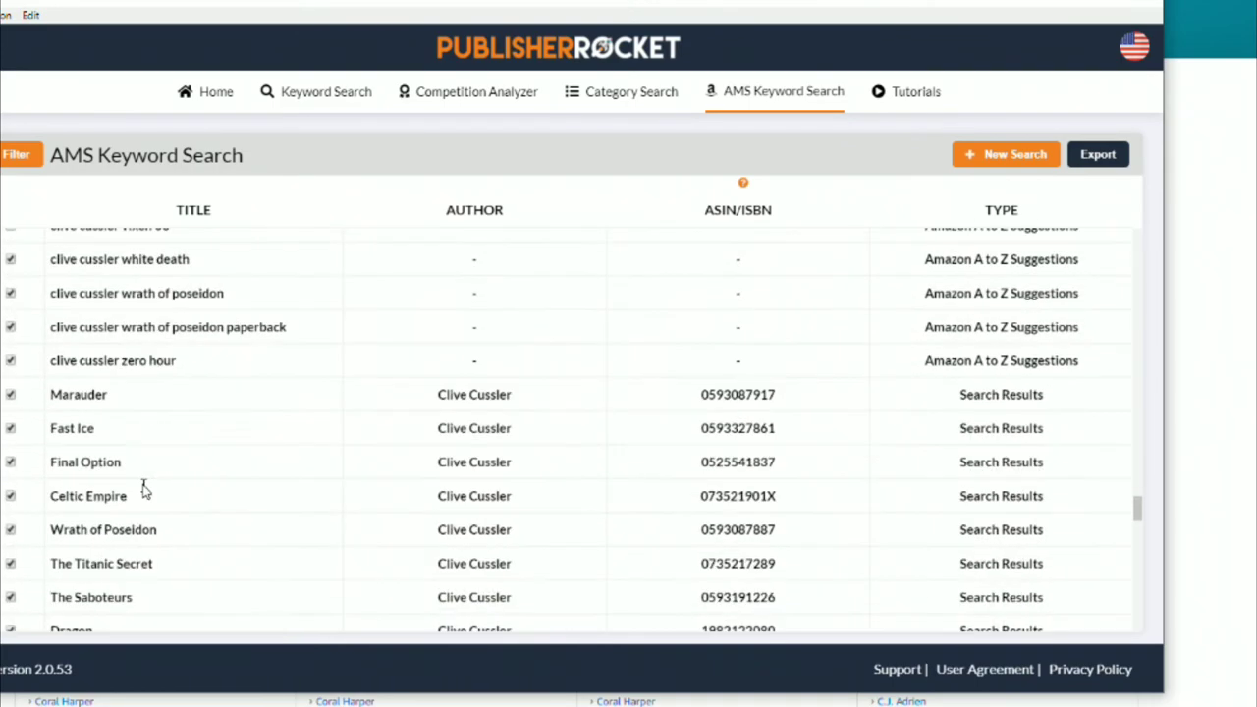
pyautogui.scroll(-5, 128, 518)
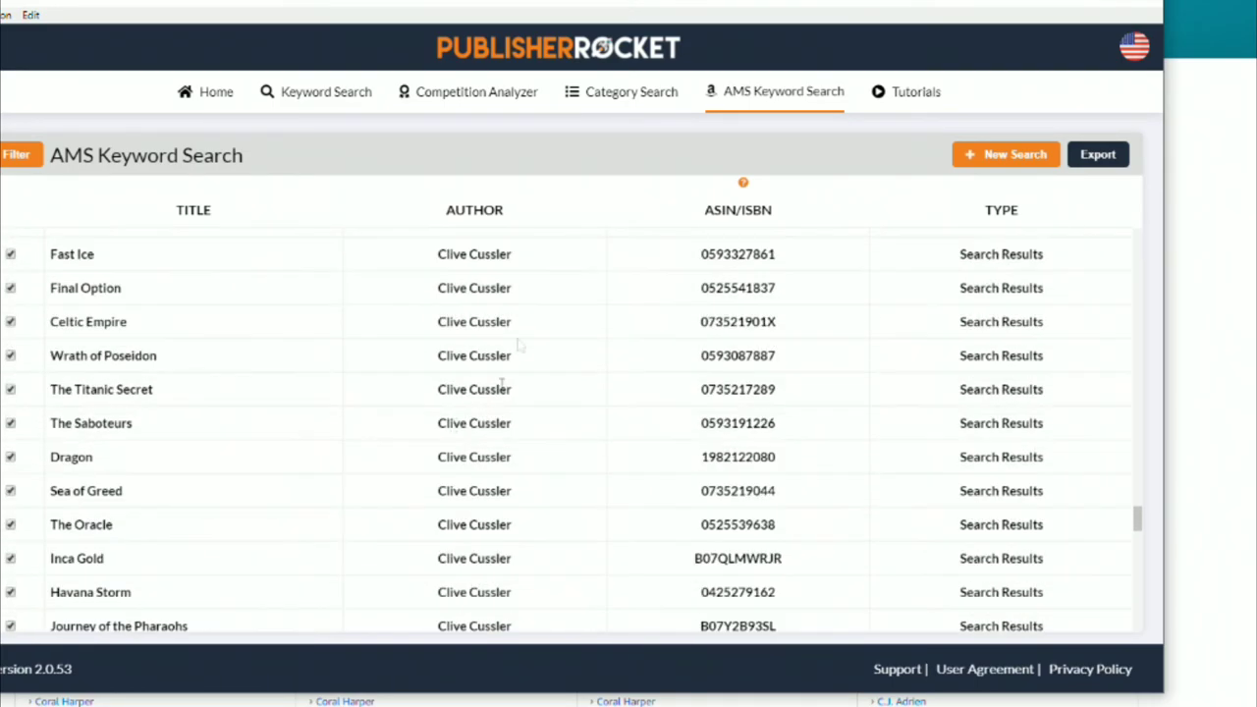
pyautogui.doubleClick(770, 288)
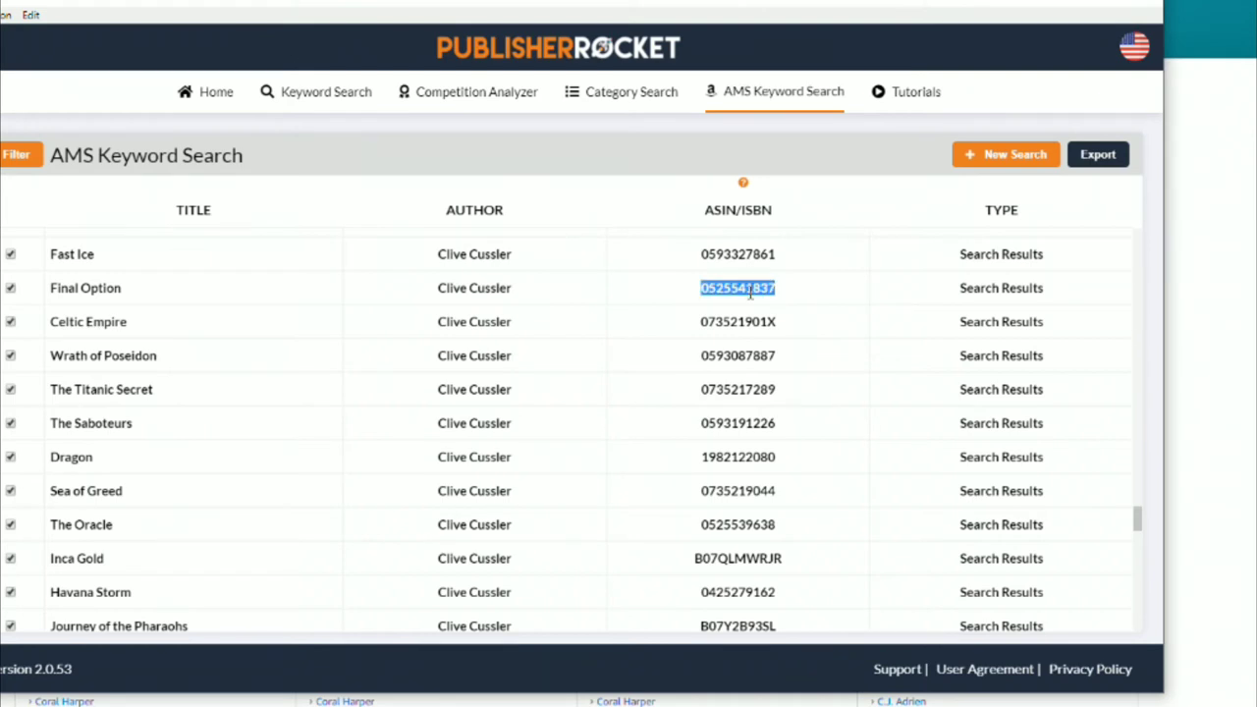
pyautogui.doubleClick(757, 558)
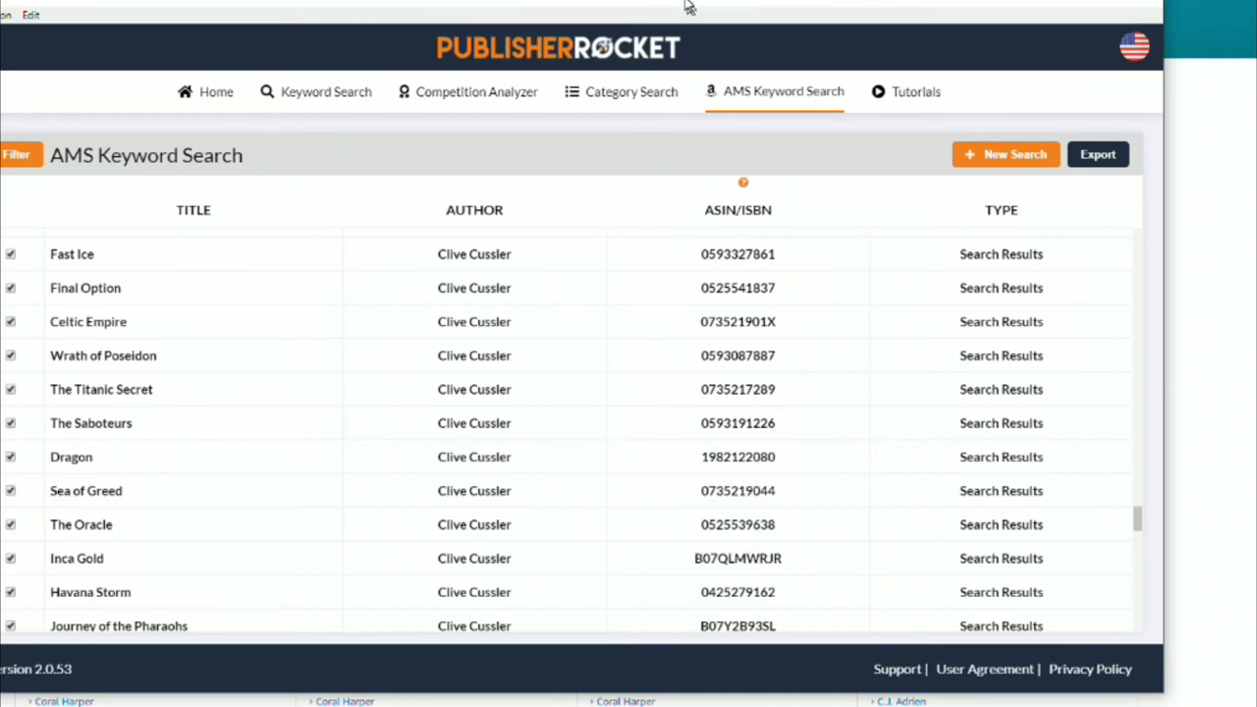
# Step: Switch to Amazon and find the ASIN in the product details of Marauder (The Oregon Files Book 15)
pyautogui.hotkey('alt', 'Tab')
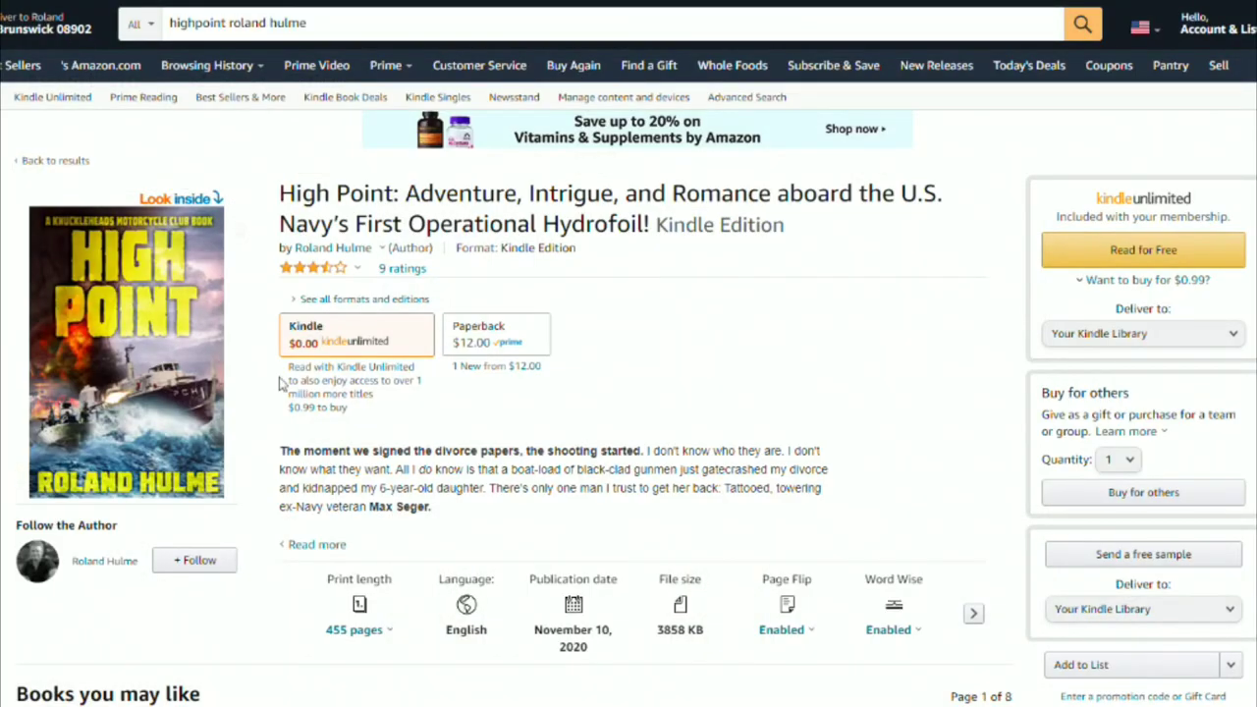
pyautogui.scroll(-7, 463, 527)
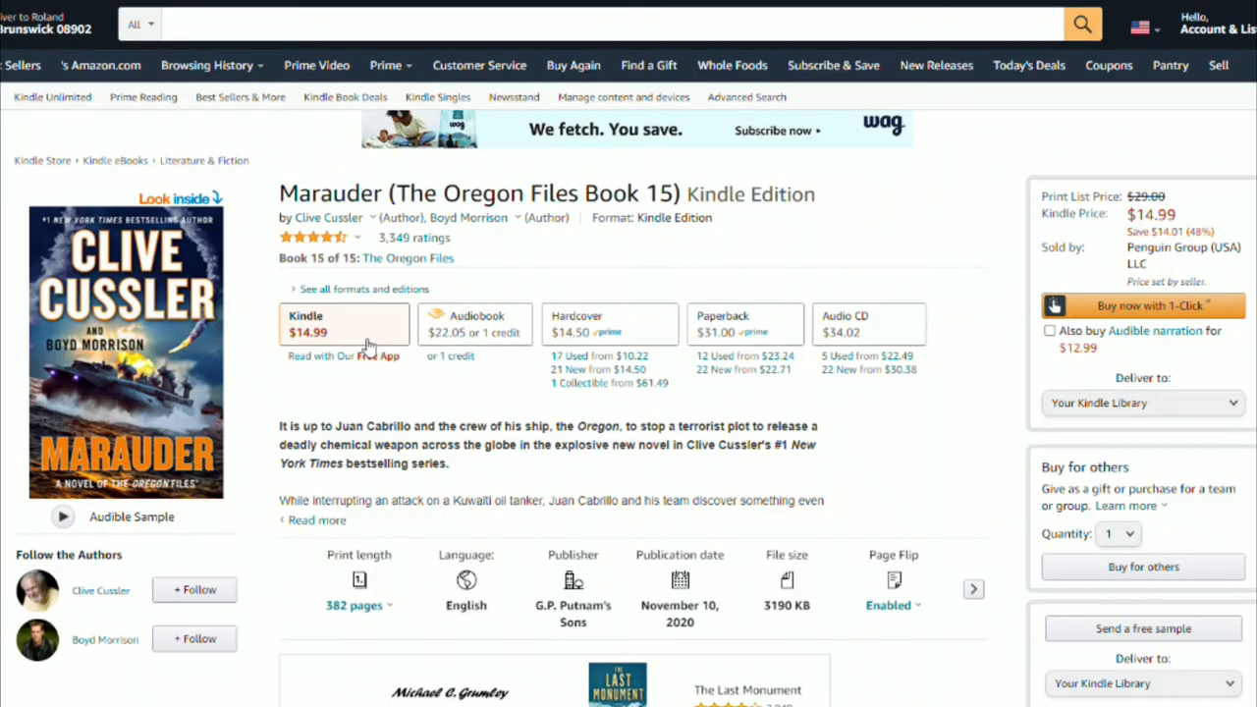
pyautogui.scroll(-1, 391, 373)
pyautogui.scroll(-13, 391, 380)
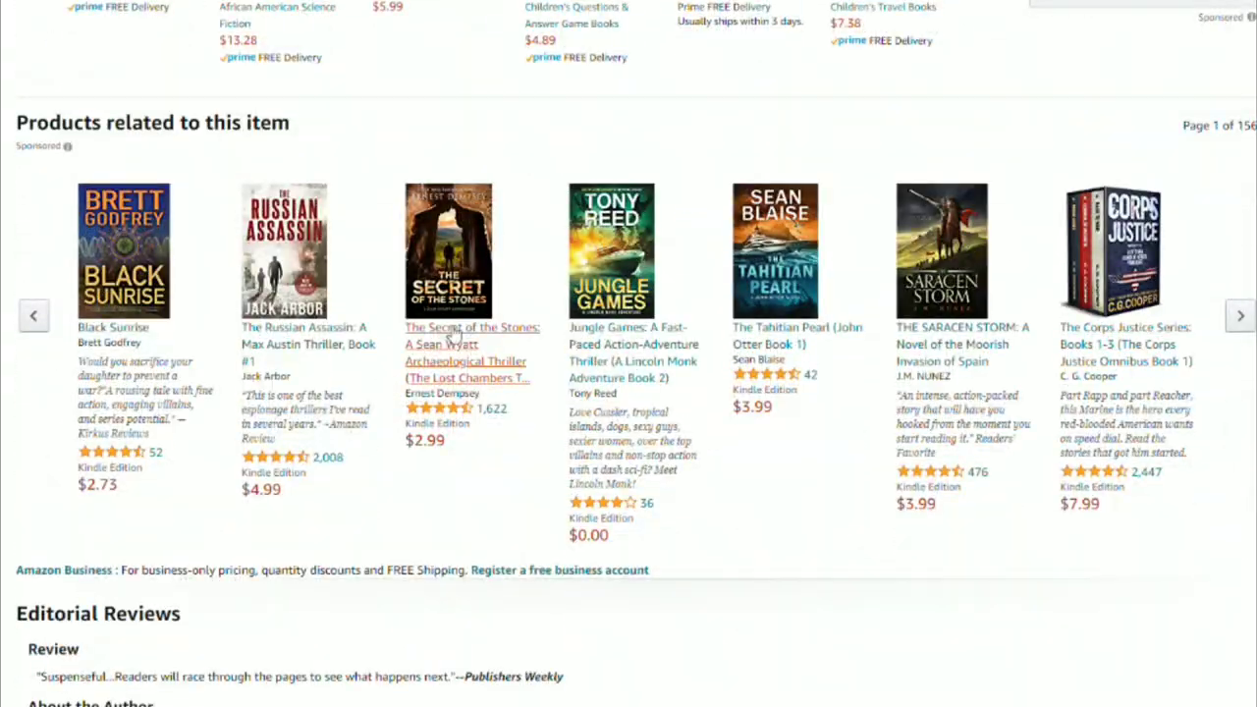
pyautogui.scroll(13, 363, 373)
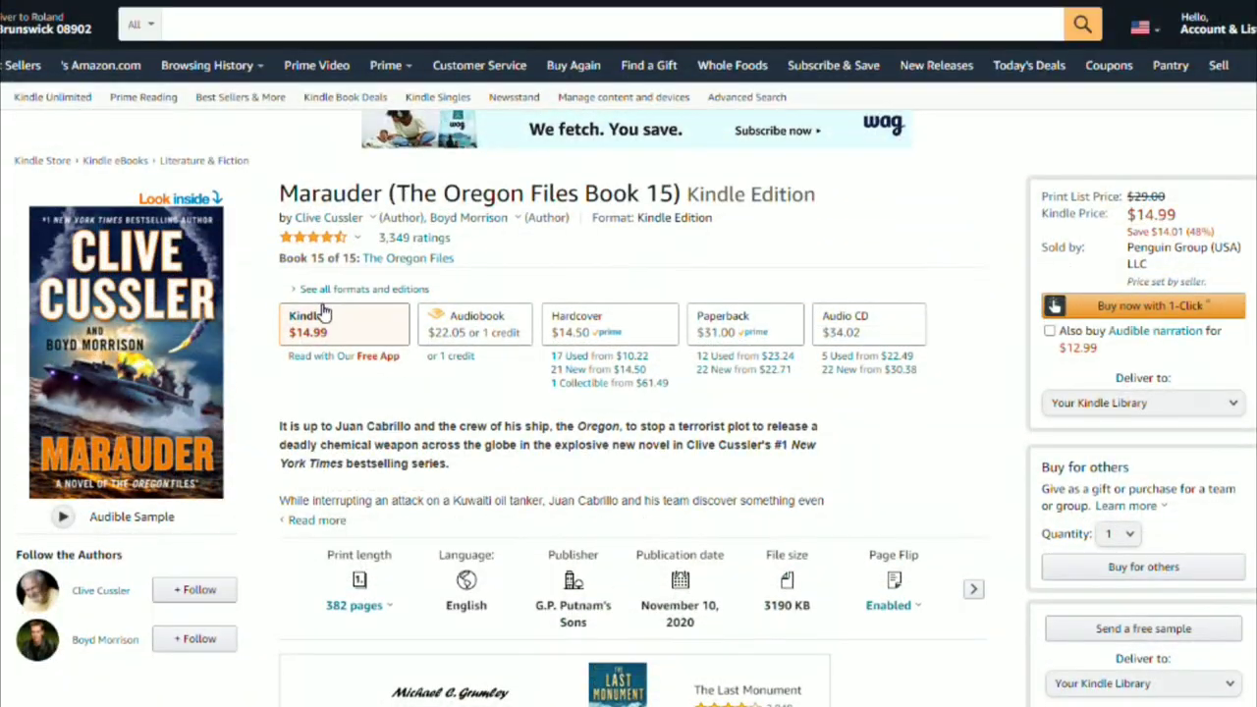
pyautogui.scroll(-13, 334, 343)
pyautogui.scroll(-8, 323, 329)
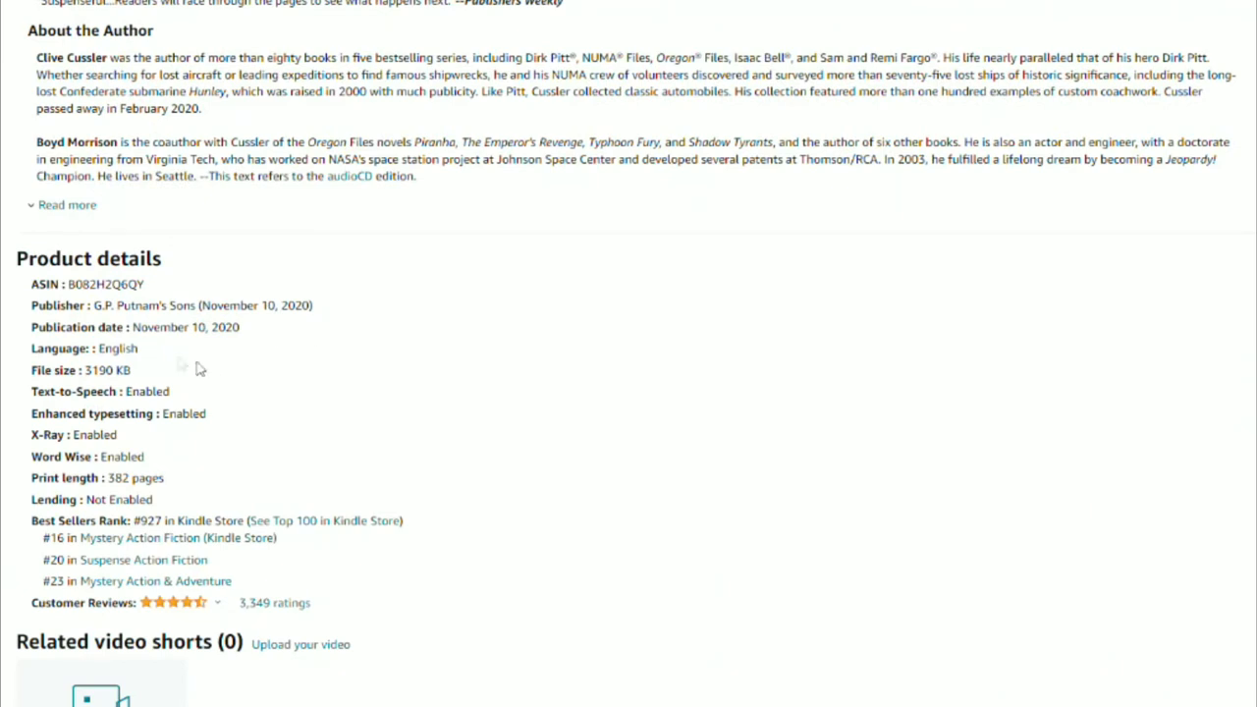
pyautogui.doubleClick(106, 285)
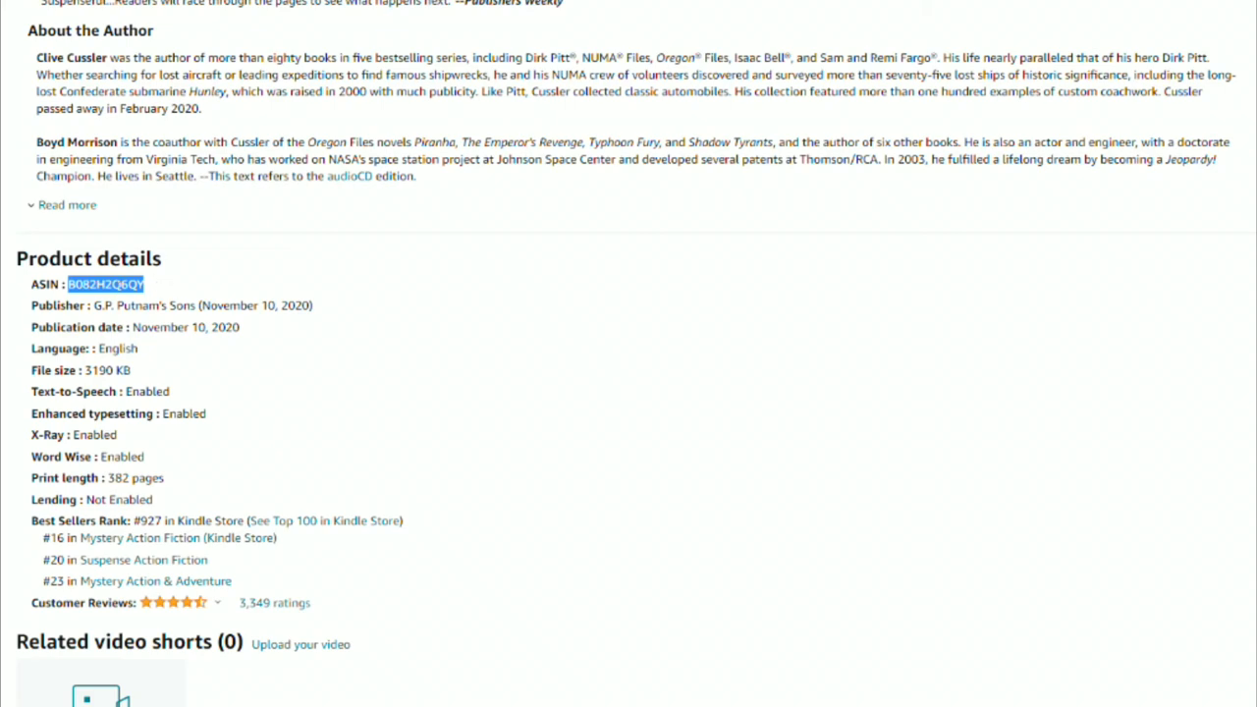
# Step: Switch to Publisher Rocket and export the "clive cussler" AMS Keyword Search results as a CSV file
pyautogui.hotkey('alt', 'Tab')
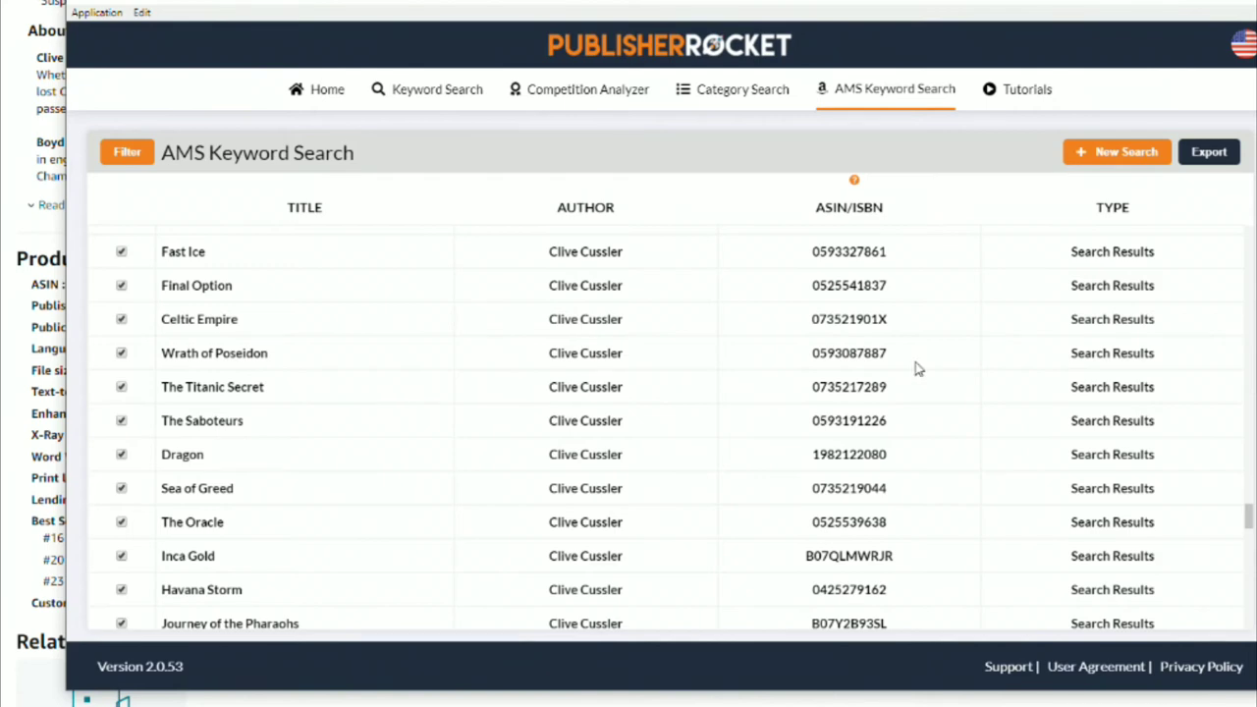
pyautogui.click(1209, 152)
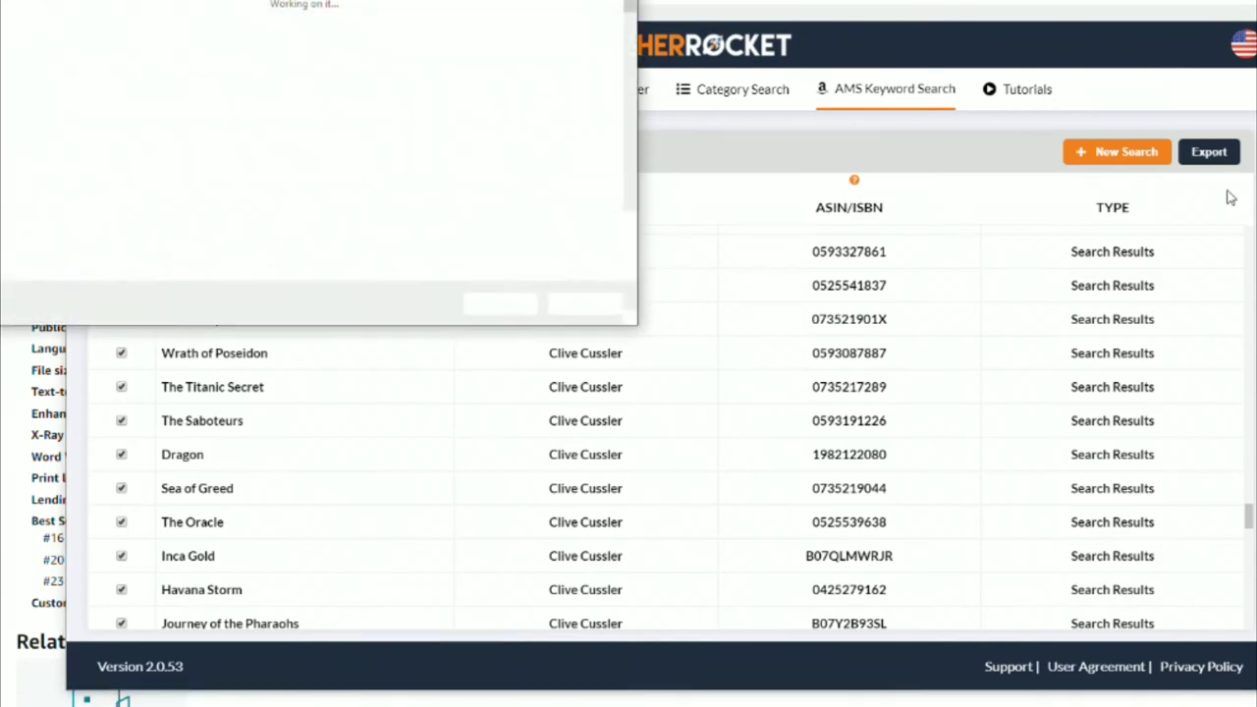
pyautogui.click(501, 304)
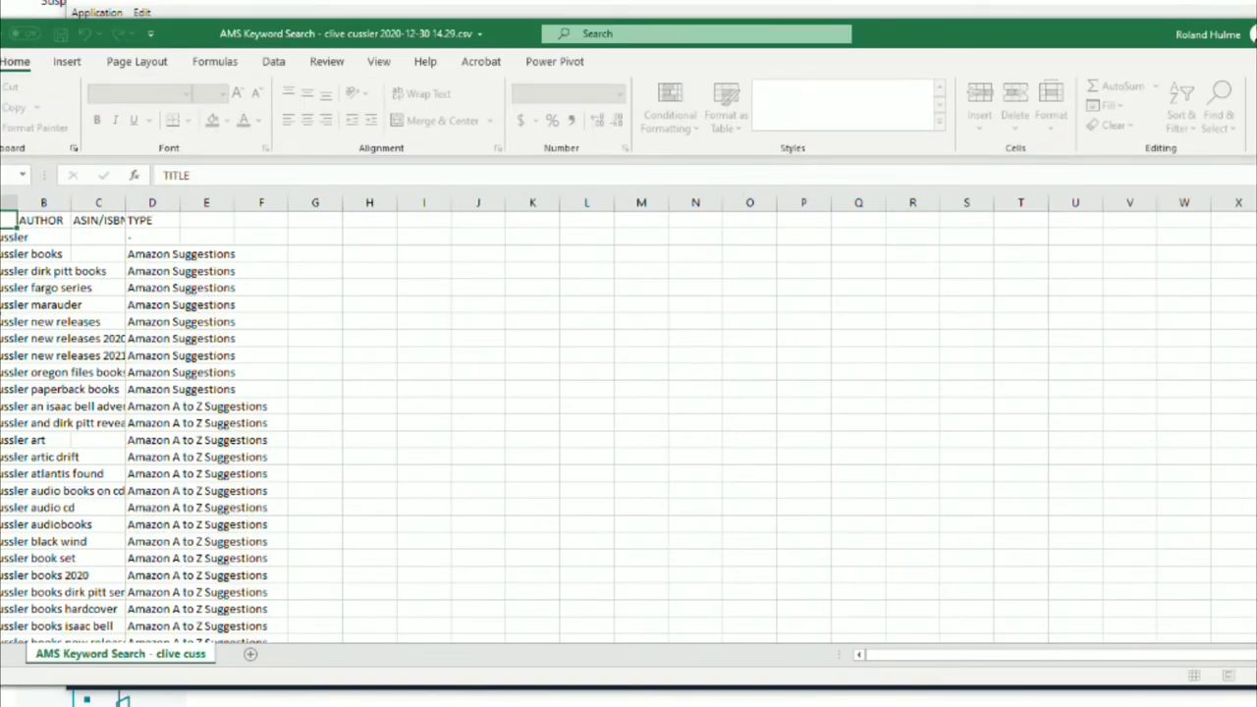
# Step: Copy all keywords and titles in the exported CSV's TITLE column, from A2 through A196
pyautogui.click(10, 237)
pyautogui.scroll(-20, 629, 422)
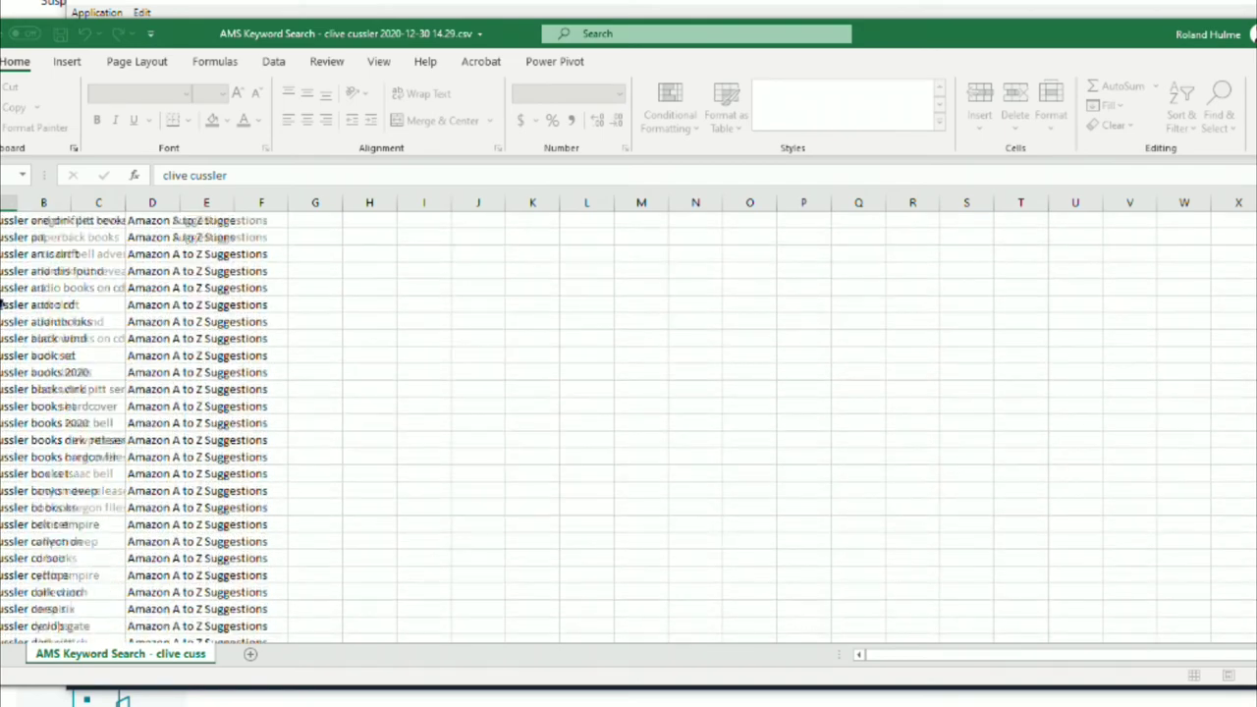
pyautogui.scroll(-20, 628, 422)
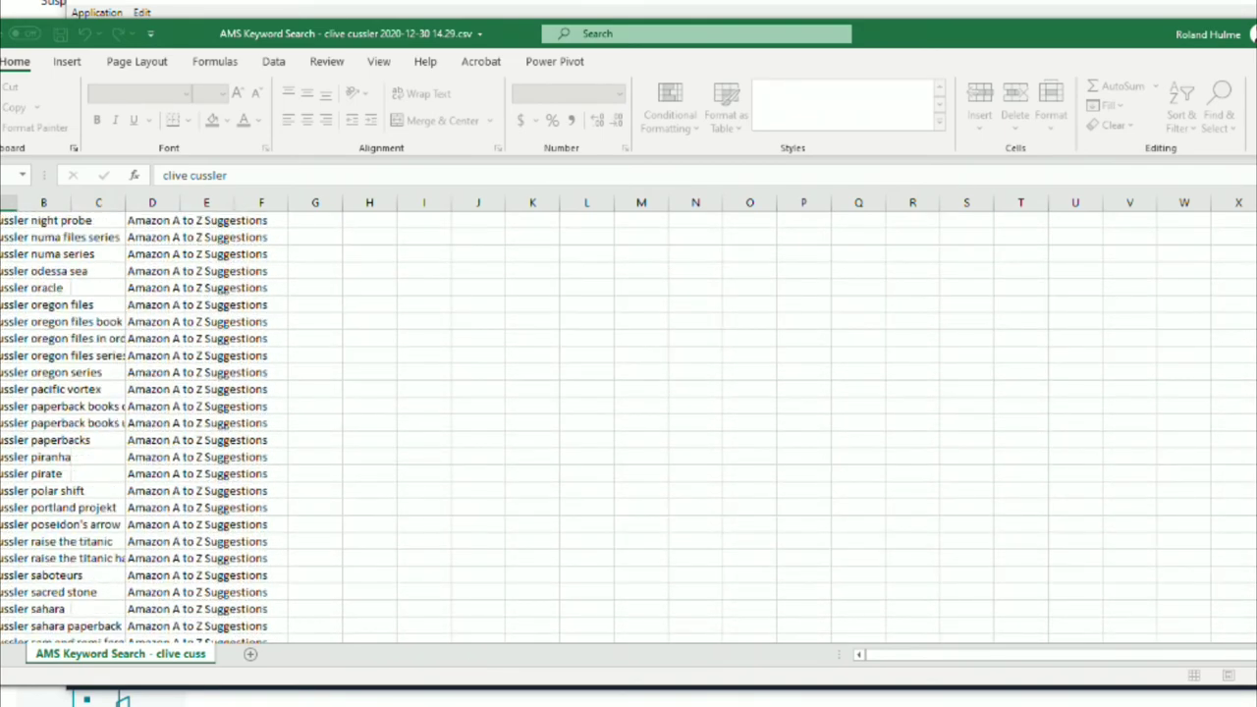
pyautogui.scroll(-7, 628, 422)
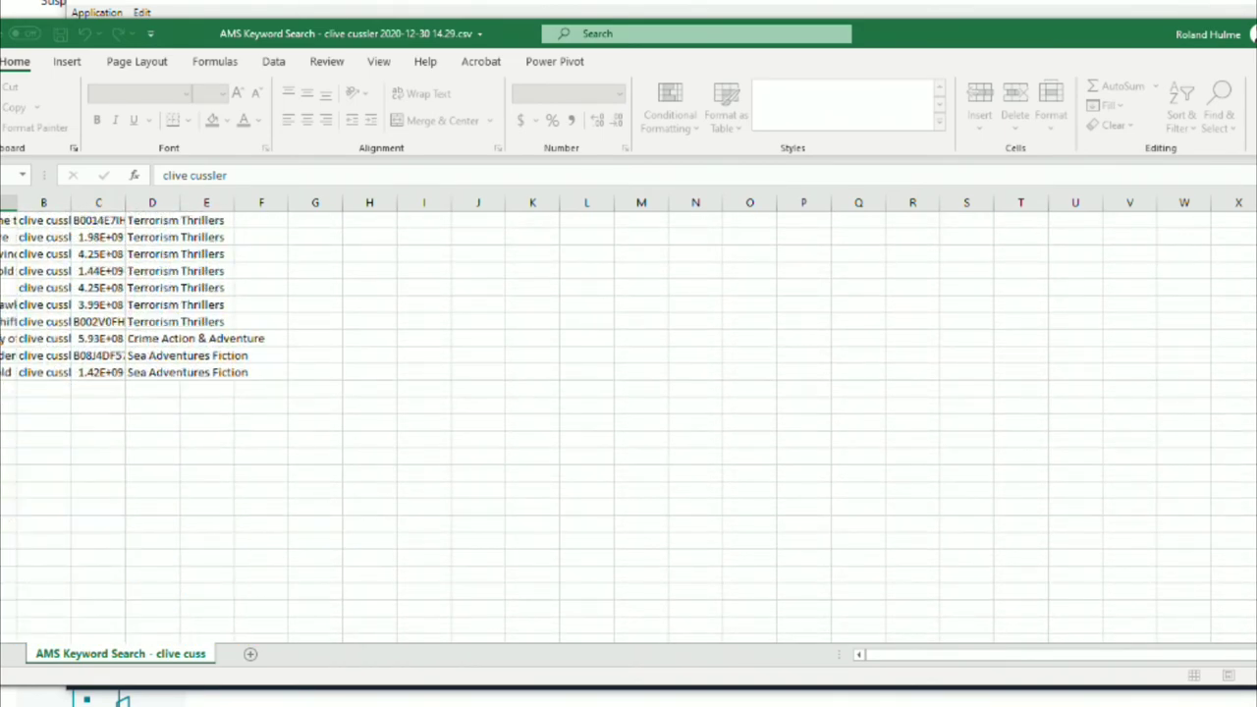
pyautogui.keyDown('shift'); pyautogui.click(9, 373); pyautogui.keyUp('shift')
pyautogui.hotkey('ctrl', 'c')
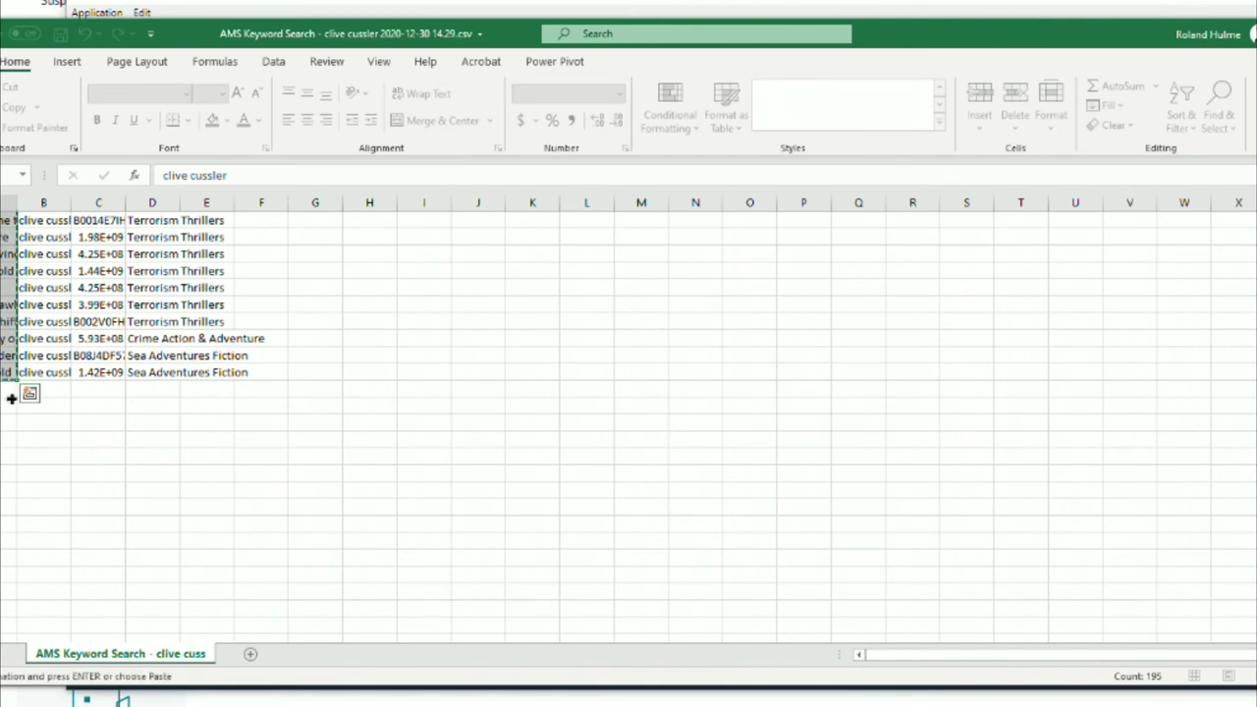
# Step: Switch to the main keyword workbook and paste the copied titles in column L directly below "Wrath of Poseidon"
pyautogui.hotkey('alt', 'Tab')
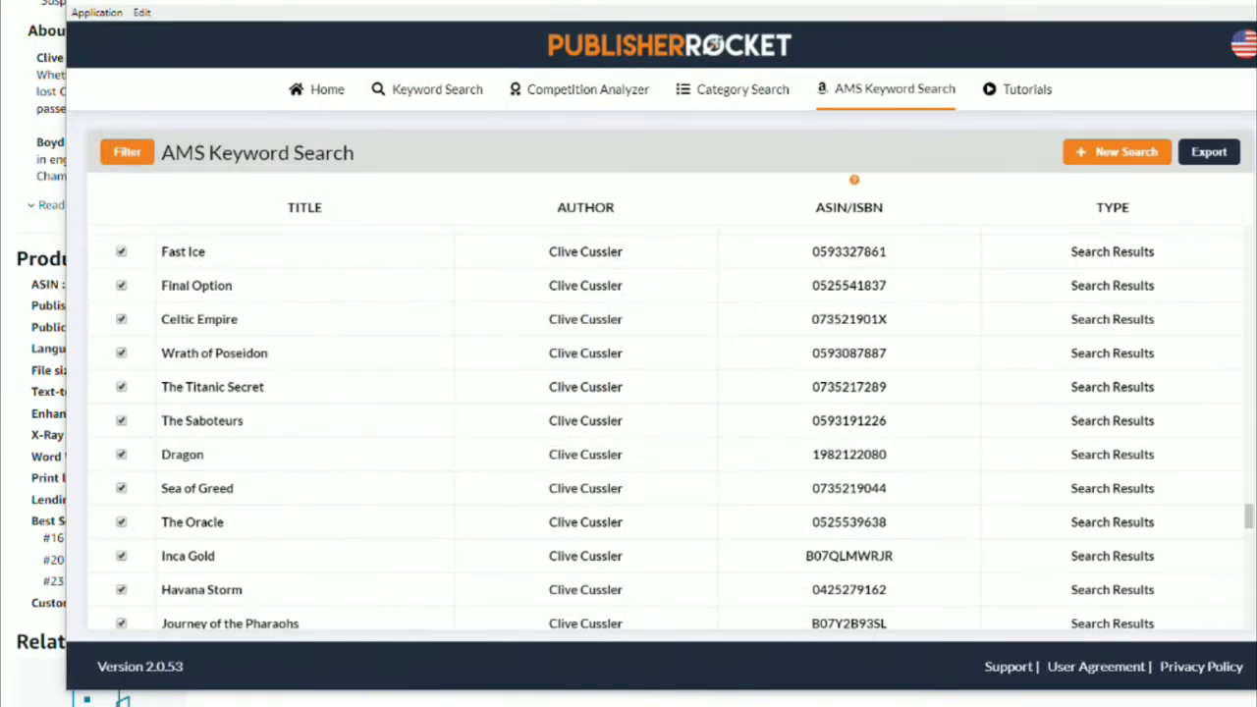
pyautogui.hotkey('alt', 'Tab')
pyautogui.click(718, 152)
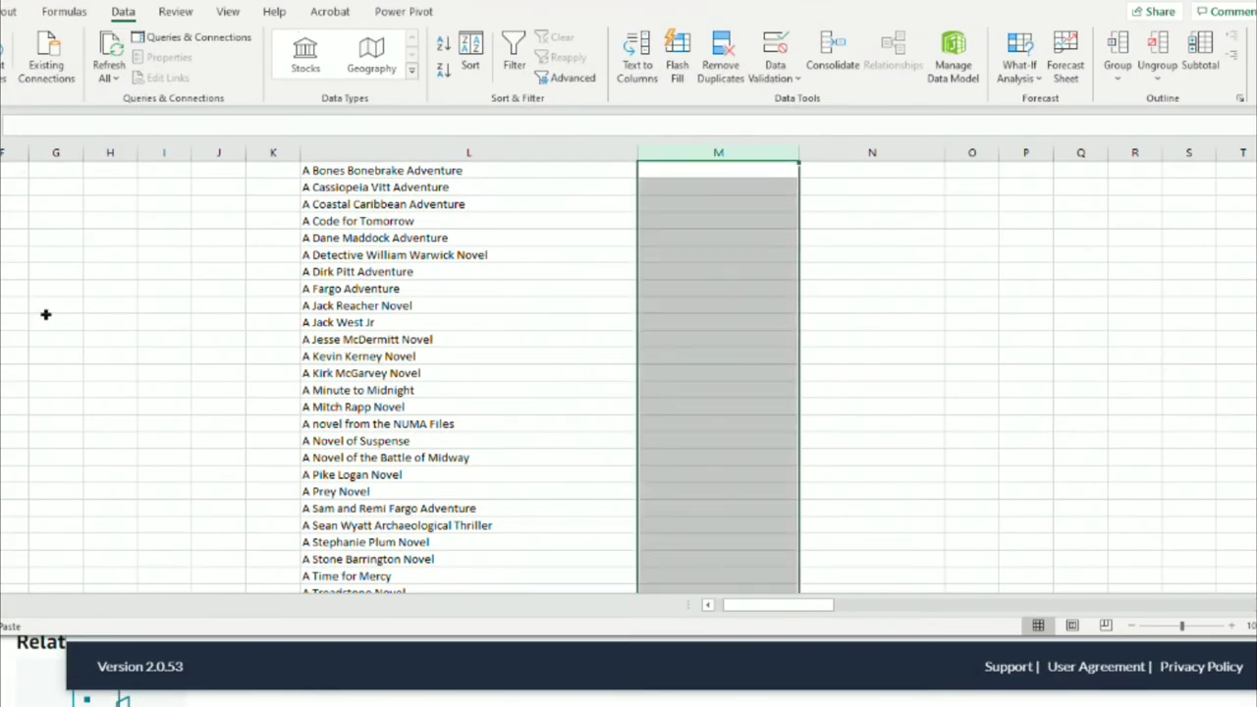
pyautogui.scroll(-20, 45, 314)
pyautogui.scroll(-20, 366, 460)
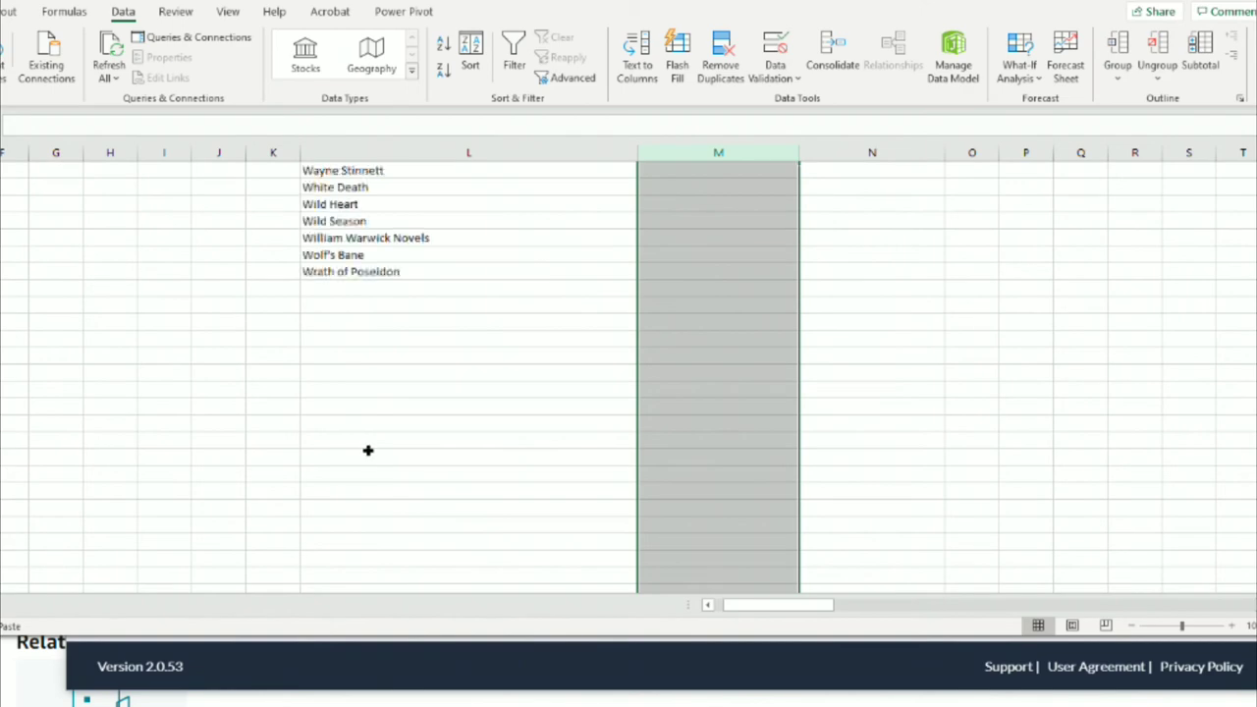
pyautogui.click(353, 291)
pyautogui.hotkey('ctrl', 'v')
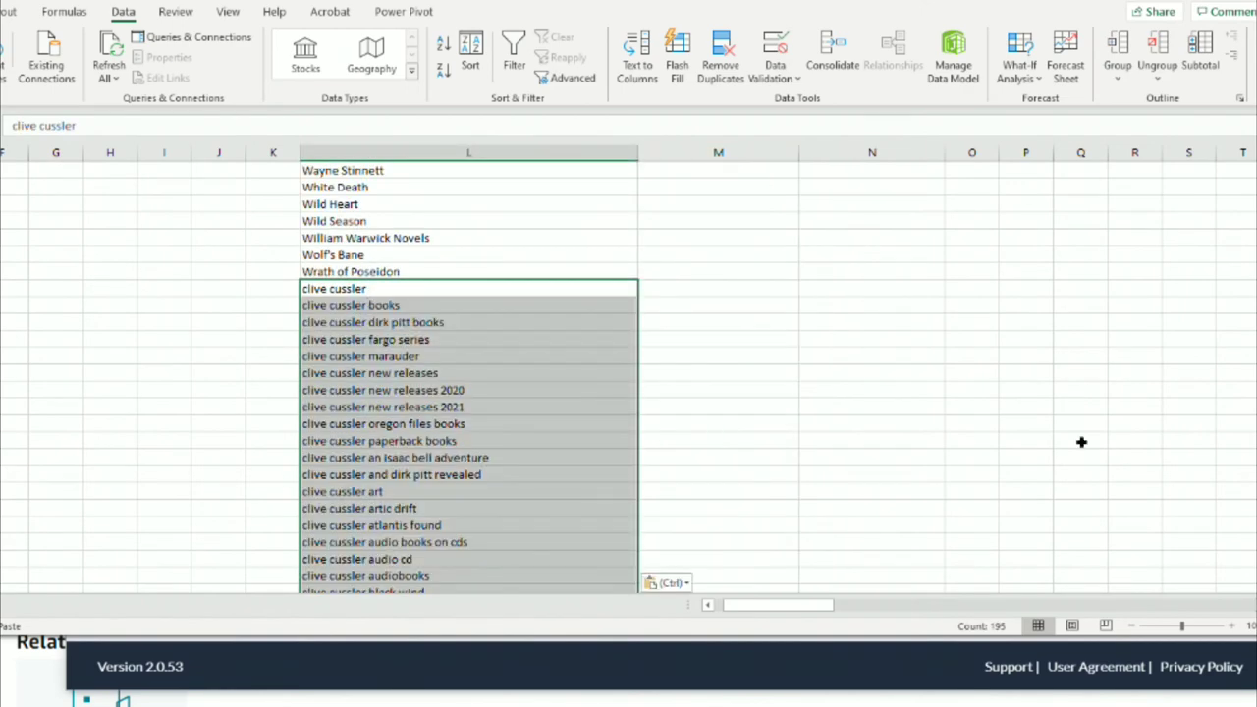
# Step: Return to the exported CSV and copy the author names in B136 through B196
pyautogui.hotkey('alt', 'Tab')
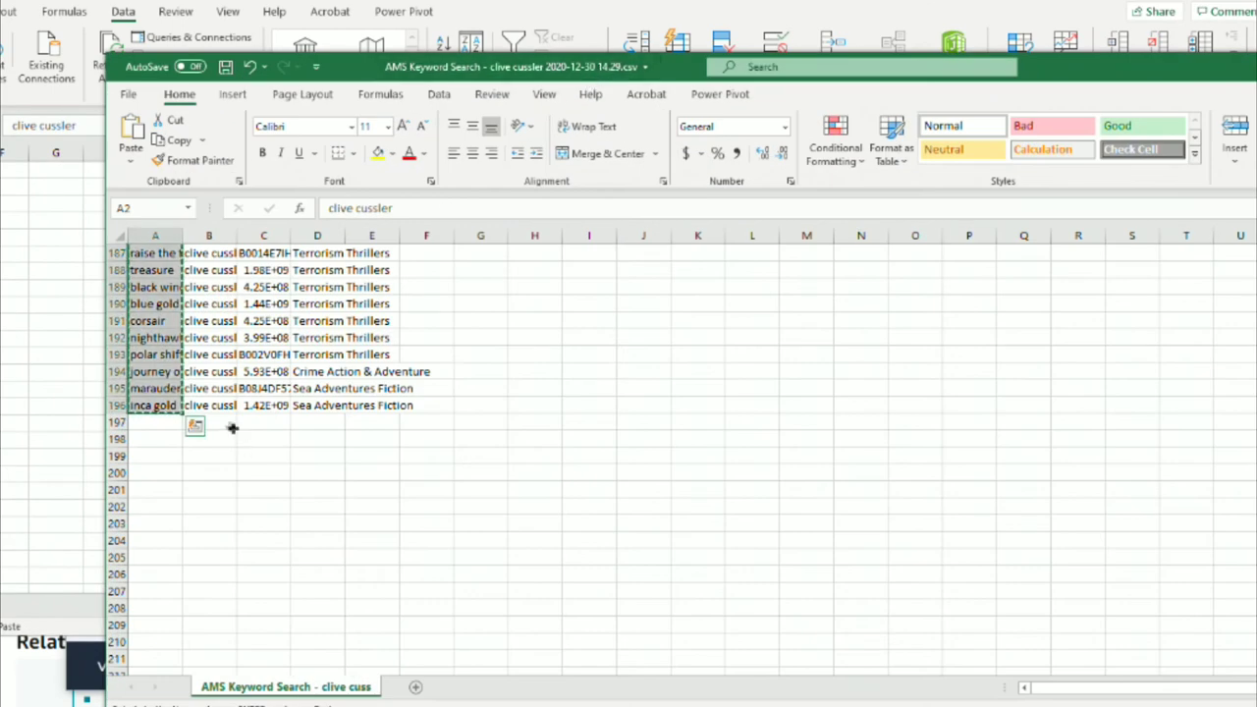
pyautogui.scroll(7, 218, 402)
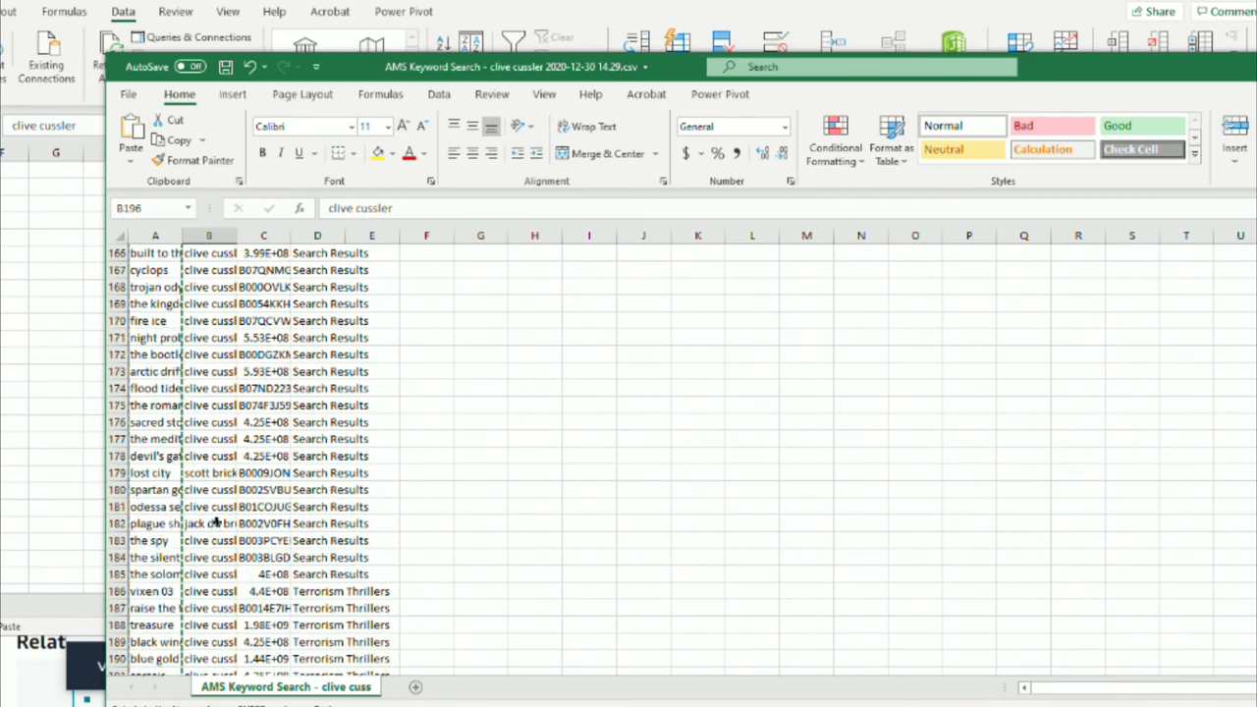
pyautogui.scroll(15, 213, 541)
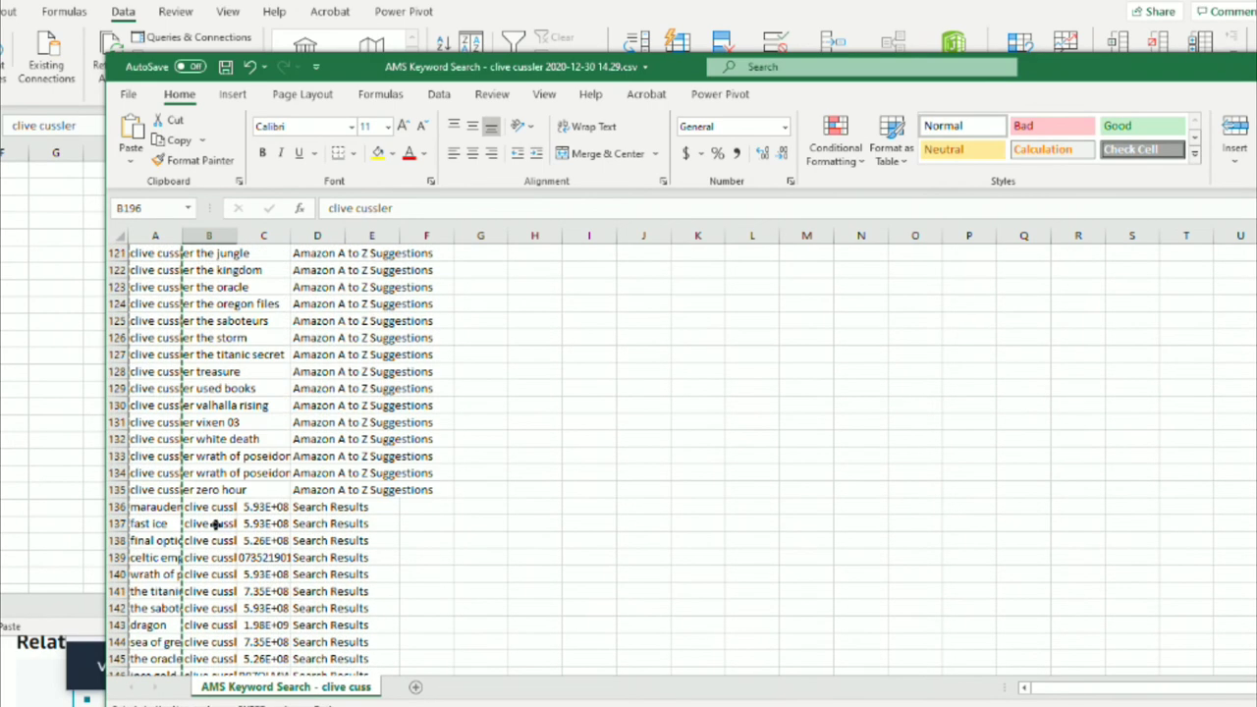
pyautogui.keyDown('shift'); pyautogui.click(229, 504); pyautogui.keyUp('shift')
pyautogui.hotkey('ctrl', 'c')
# Step: Paste the copied author names into the main workbook's column L directly below "inca gold"
pyautogui.click(1188, 69)
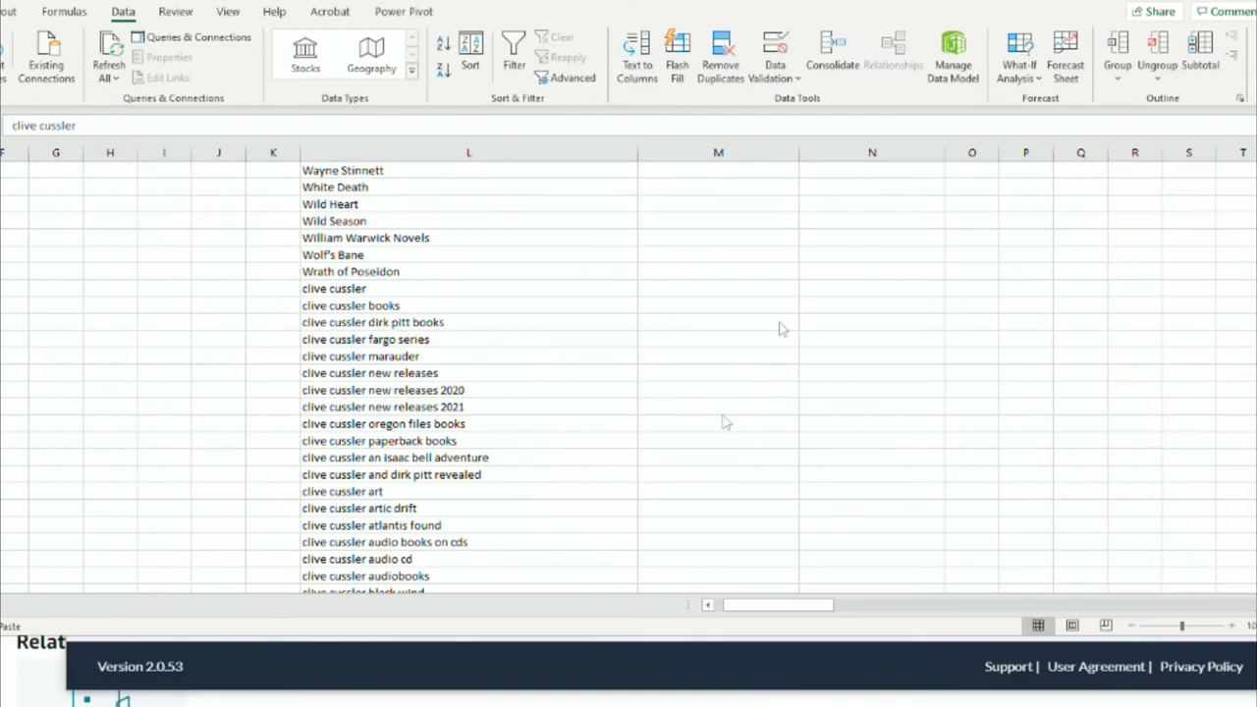
pyautogui.hotkey('ctrl', 'v')
pyautogui.scroll(-20, 393, 424)
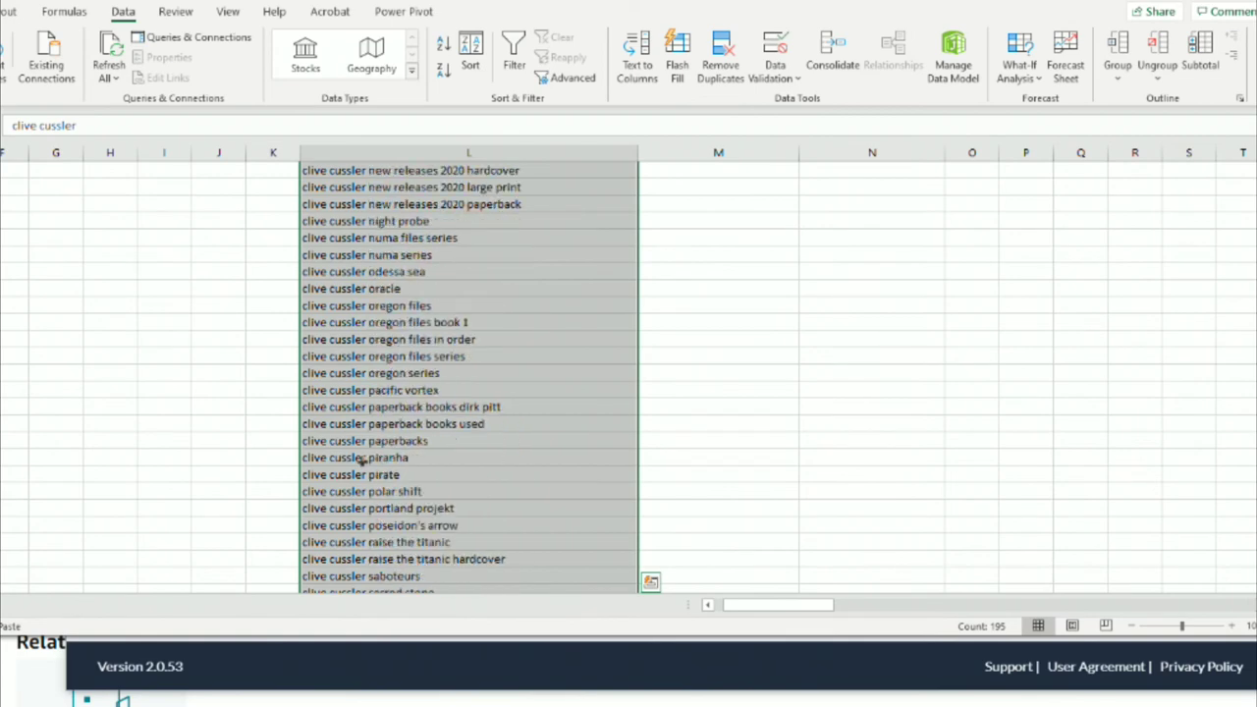
pyautogui.scroll(-12, 358, 462)
pyautogui.scroll(3, 356, 462)
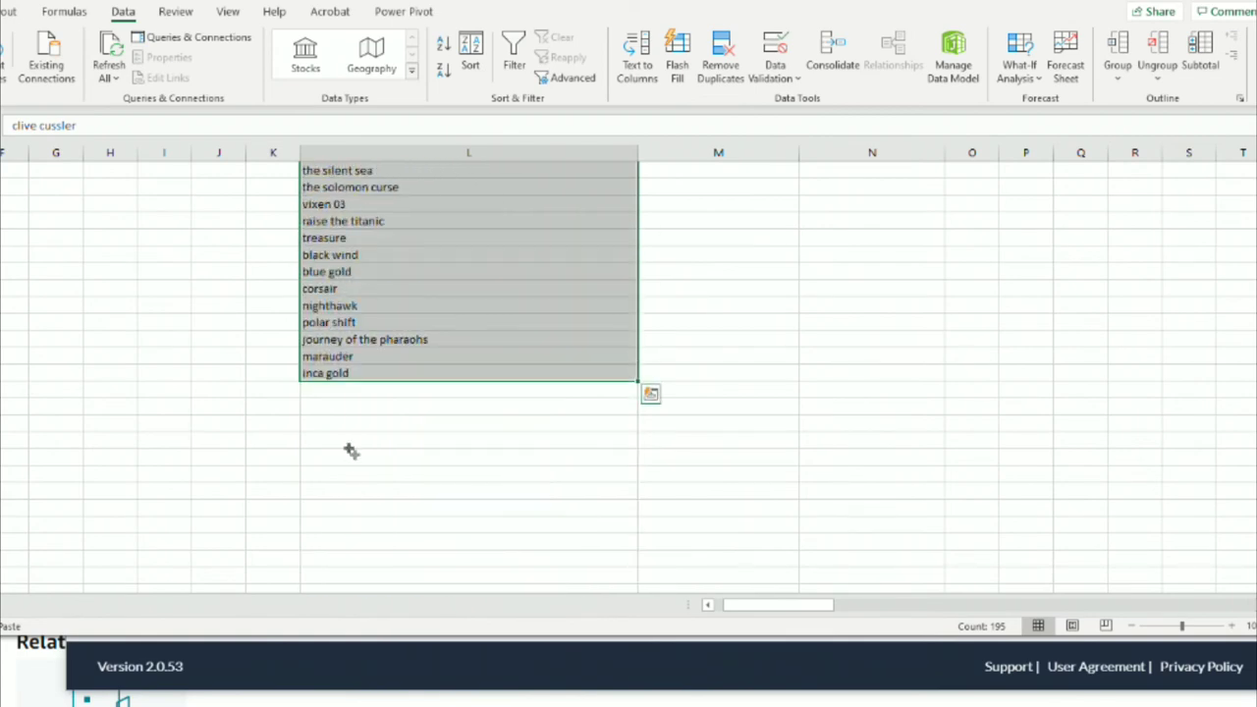
pyautogui.click(337, 390)
pyautogui.hotkey('ctrl', 'z')
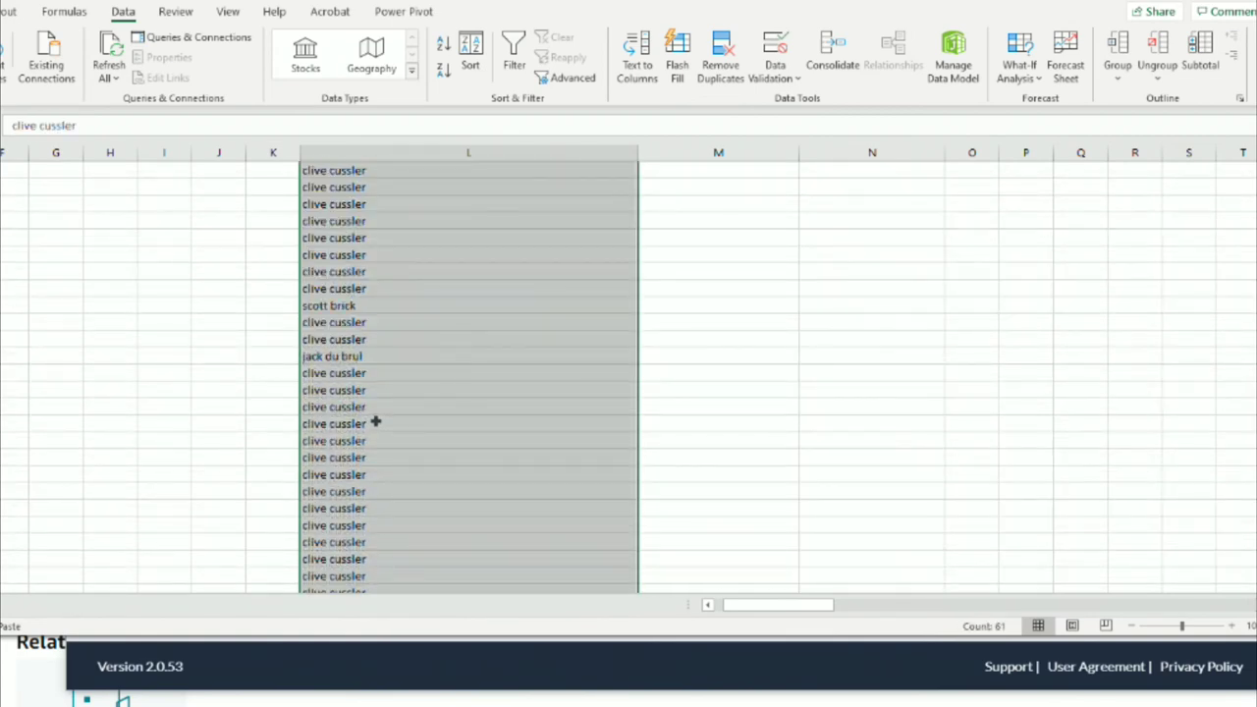
# Step: Return to the exported CSV and copy the ASIN/ISBN values in C136 through C196
pyautogui.hotkey('alt', 'Tab')
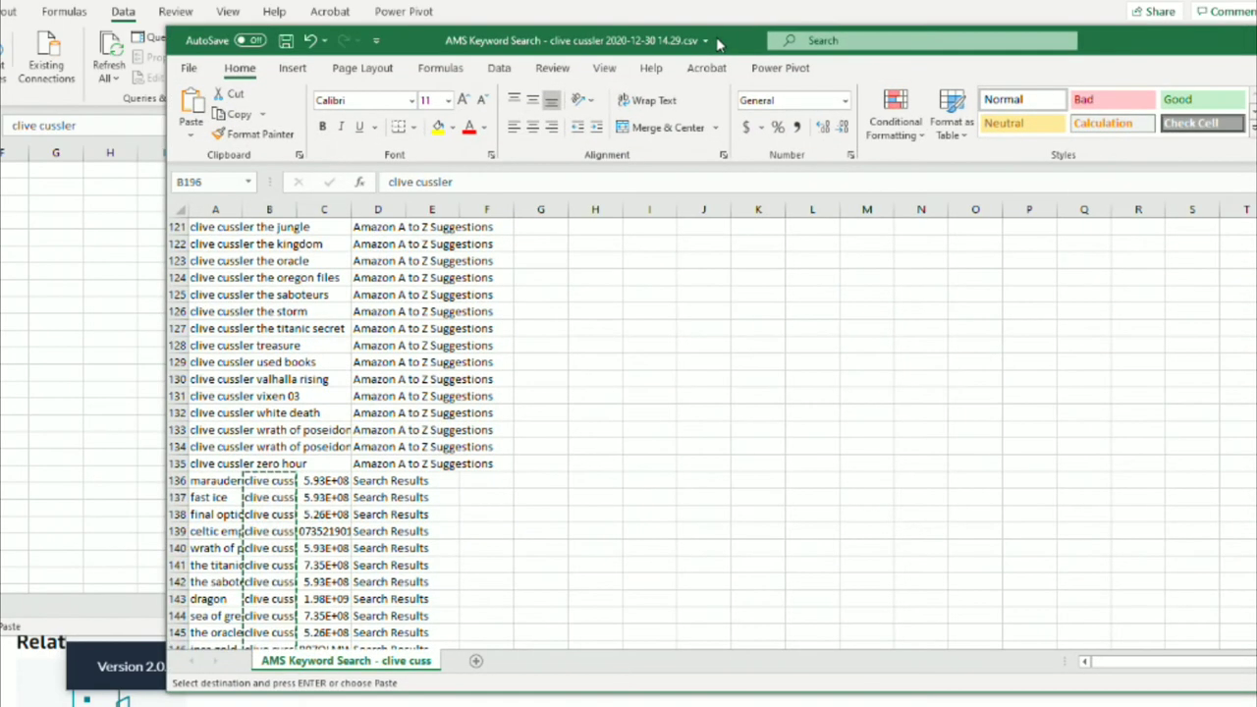
pyautogui.click(332, 481)
pyautogui.scroll(-8, 331, 526)
pyautogui.scroll(-14, 331, 522)
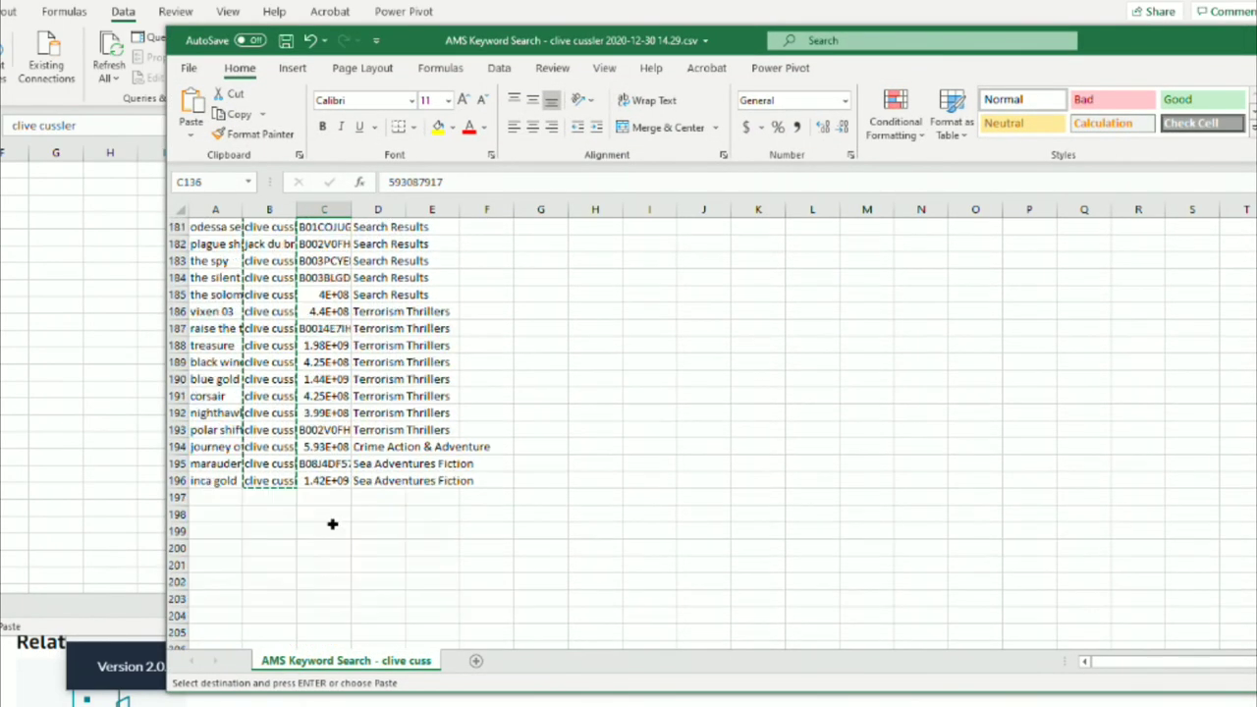
pyautogui.keyDown('shift'); pyautogui.click(337, 386); pyautogui.keyUp('shift')
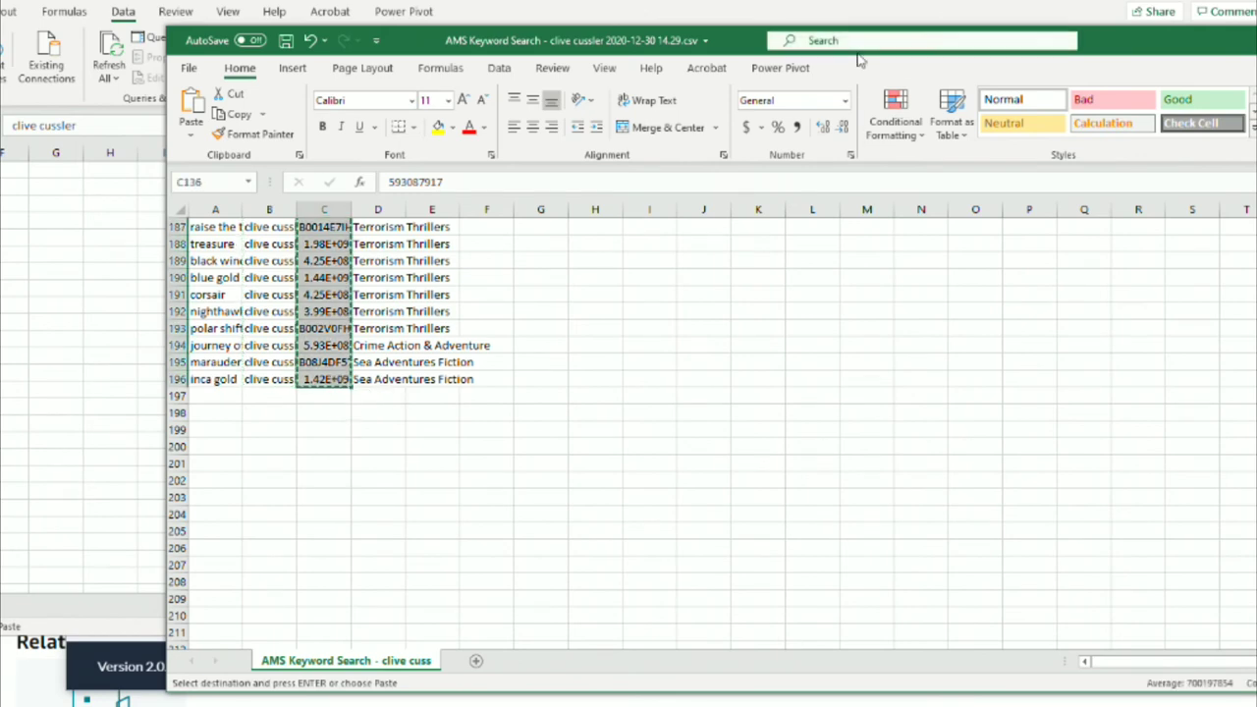
# Step: Paste the copied ASIN/ISBN values into the main workbook's column L below the last author name and select the final entry
pyautogui.hotkey('alt', 'Tab')
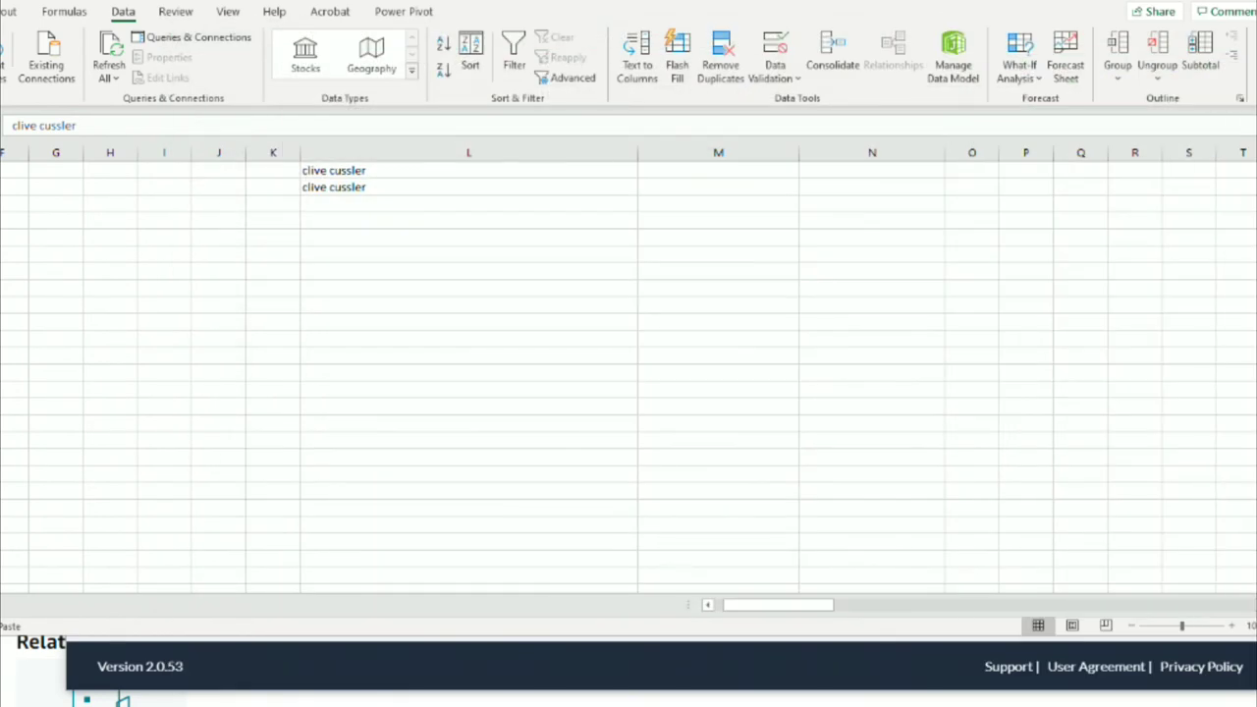
pyautogui.click(412, 206)
pyautogui.hotkey('ctrl', 'v')
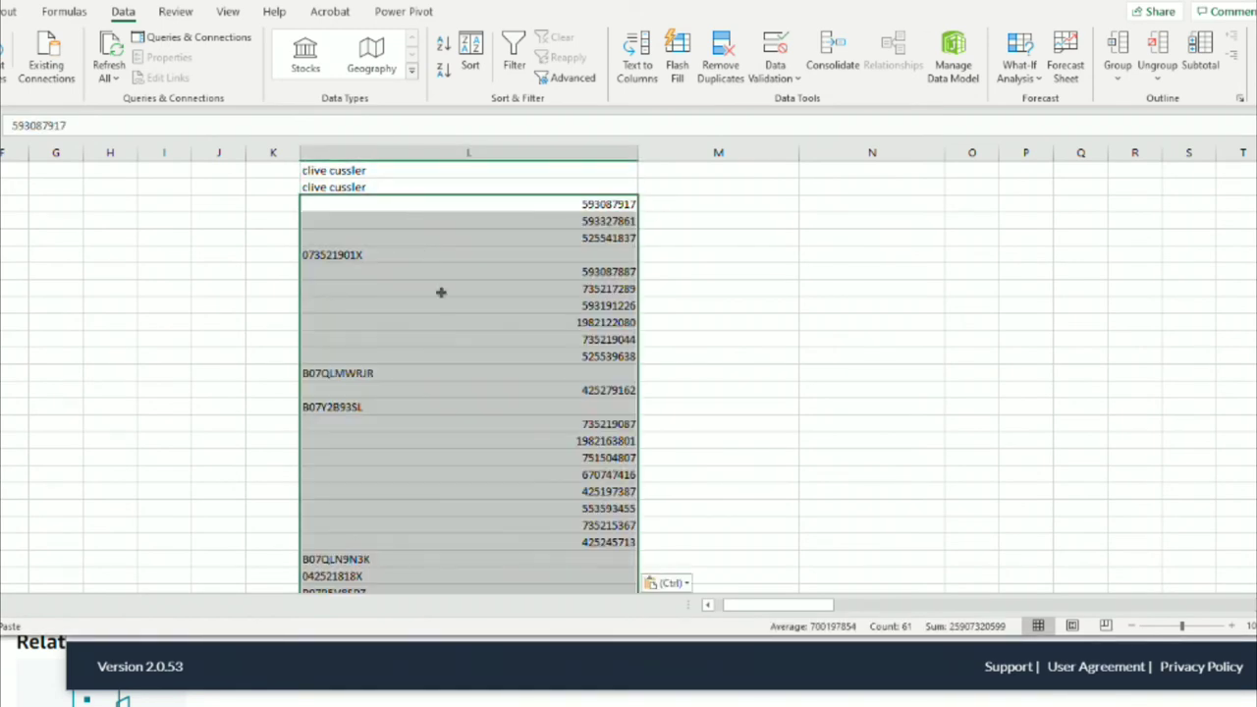
pyautogui.scroll(-13, 442, 295)
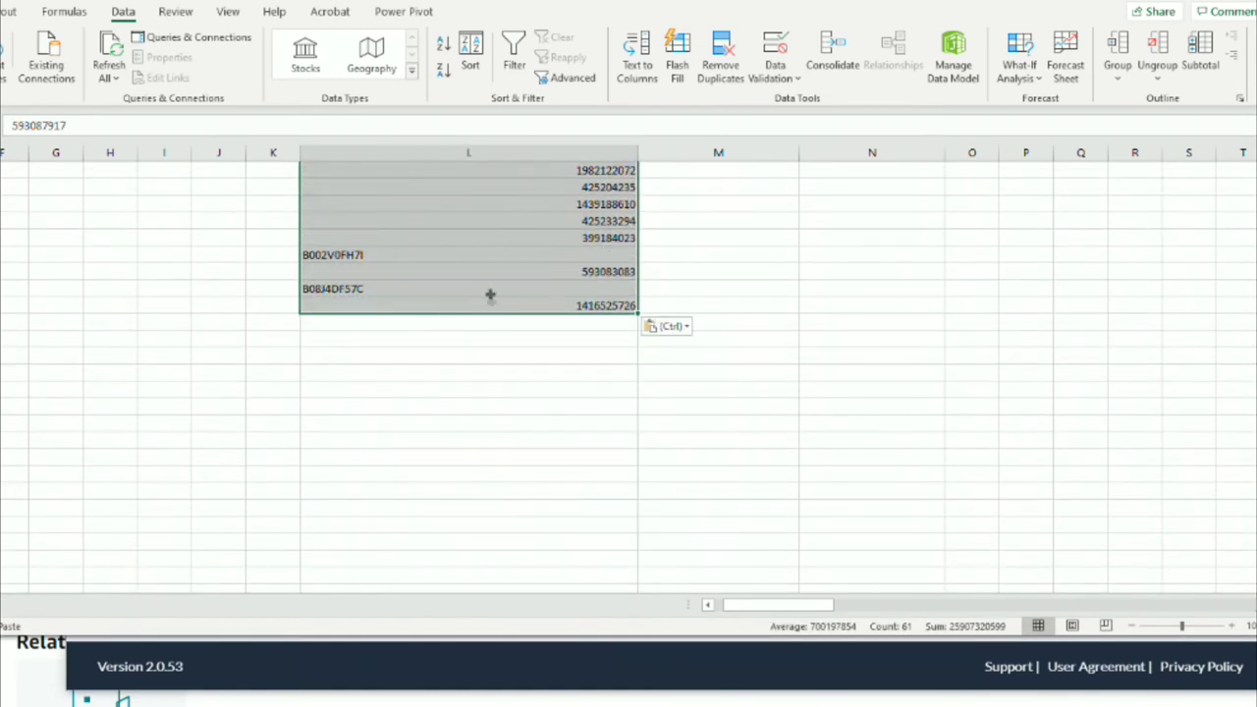
pyautogui.click(490, 306)
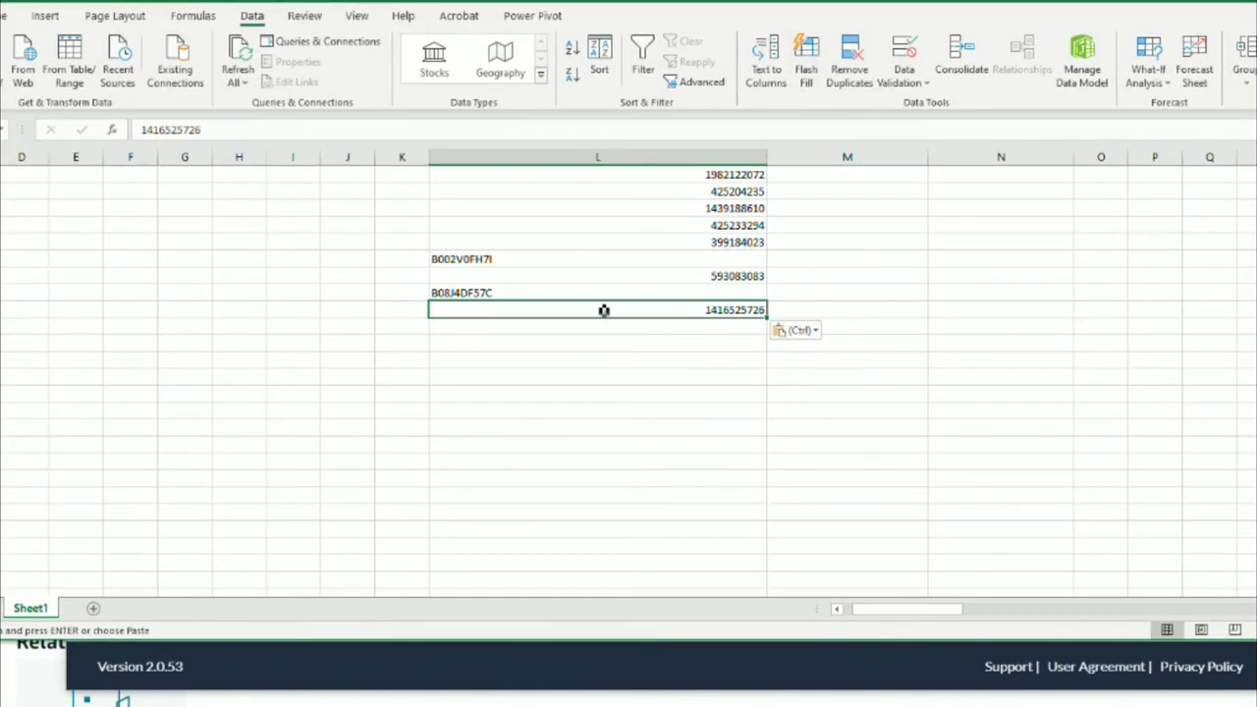
# Step: Review the pasted Rocket entries in column L, from the first "clive cussler" keyword down through the ASIN/ISBN values
pyautogui.scroll(15, 604, 310)
pyautogui.scroll(20, 599, 322)
pyautogui.scroll(20, 596, 329)
pyautogui.scroll(5, 594, 332)
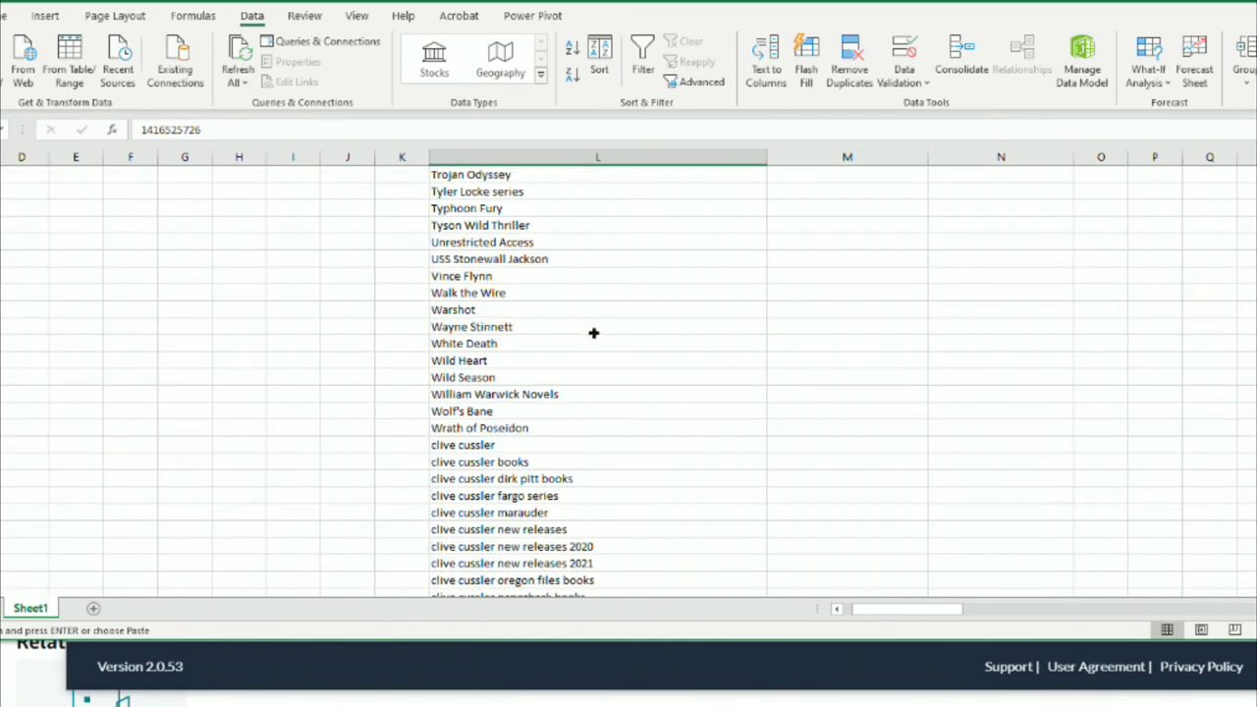
pyautogui.click(502, 448)
pyautogui.hotkey('ctrl', 'shift', 'Down')
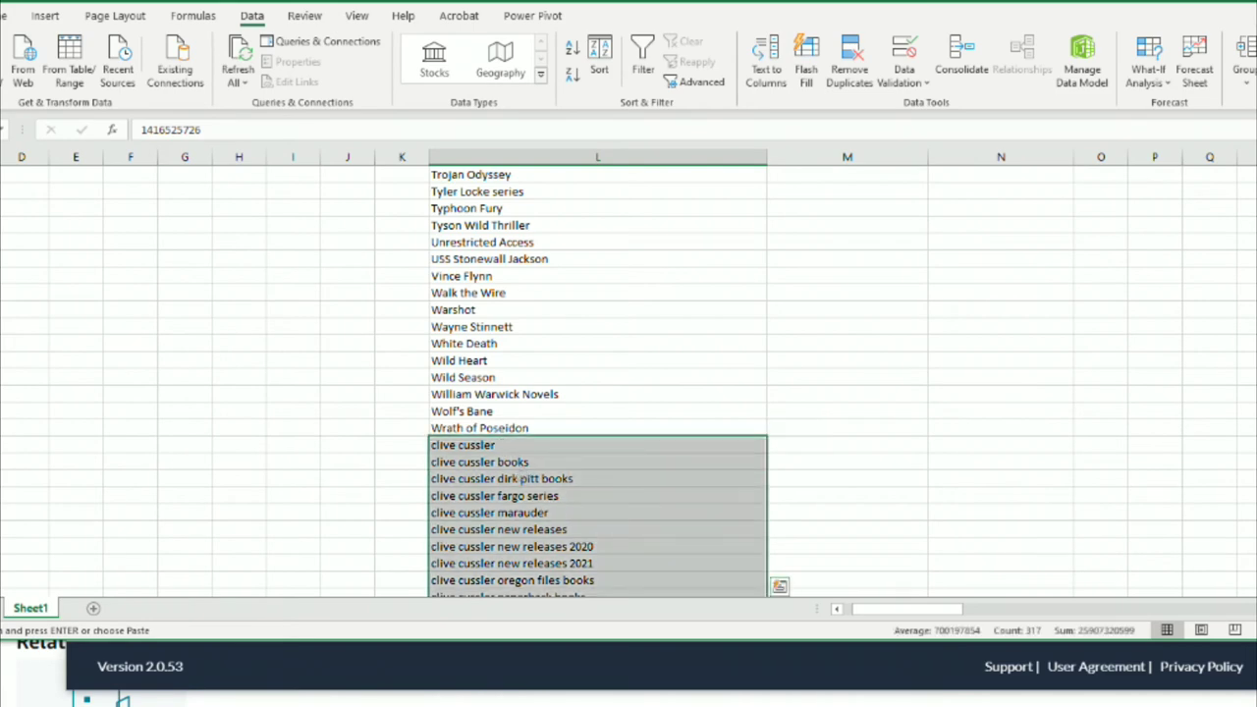
pyautogui.click(530, 494)
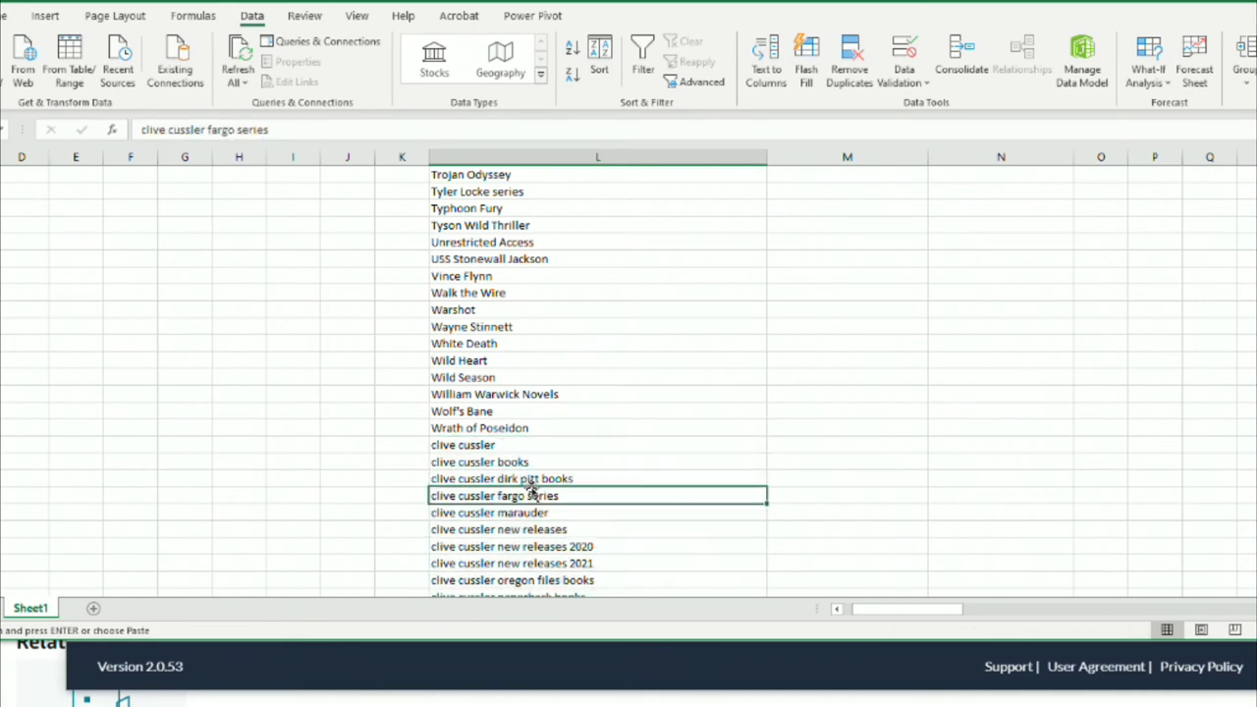
pyautogui.scroll(-14, 531, 491)
pyautogui.scroll(-3, 531, 481)
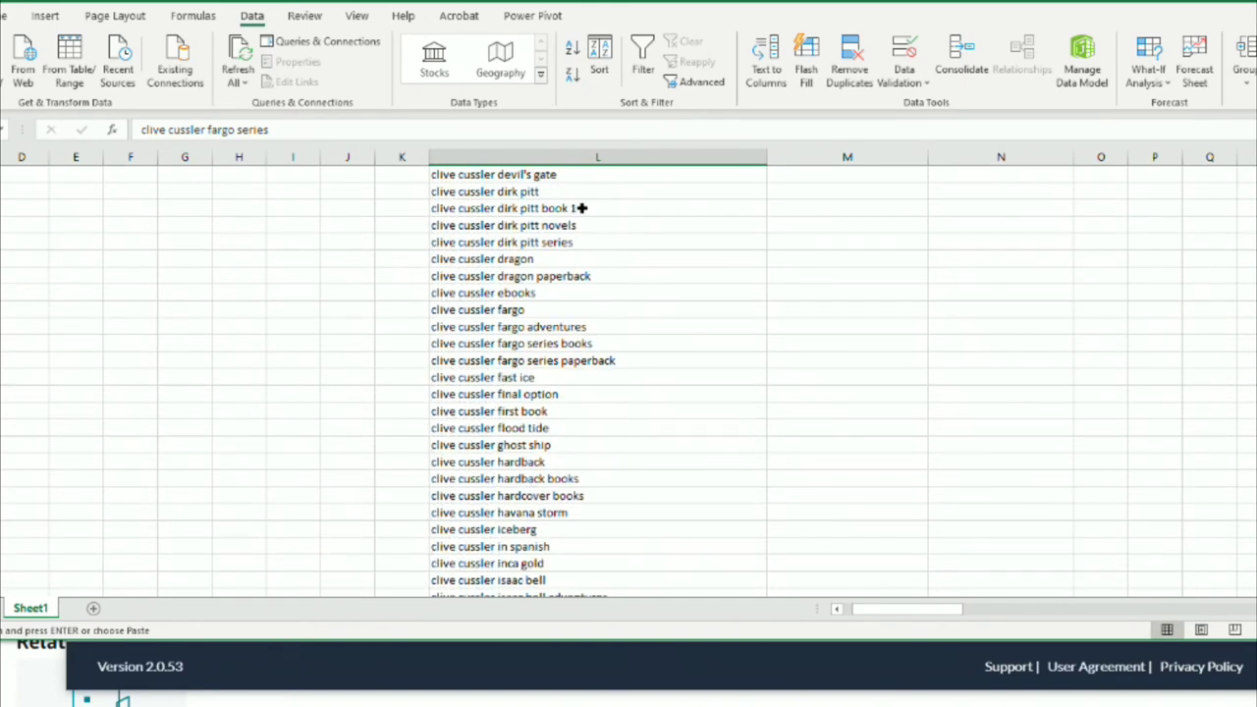
pyautogui.scroll(-4, 594, 412)
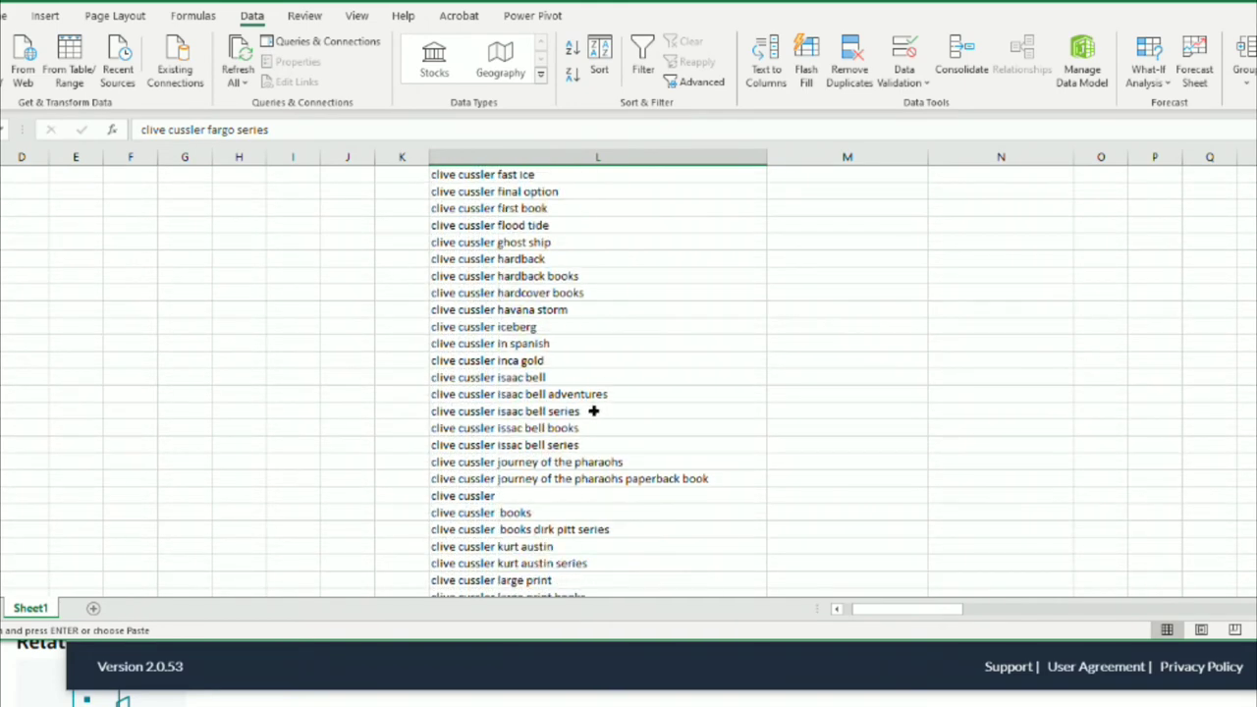
pyautogui.scroll(-15, 593, 411)
pyautogui.scroll(-20, 587, 407)
pyautogui.scroll(20, 587, 405)
# Step: Remove duplicate values from the whole of column L, treating the data as having no headers
pyautogui.click(562, 155)
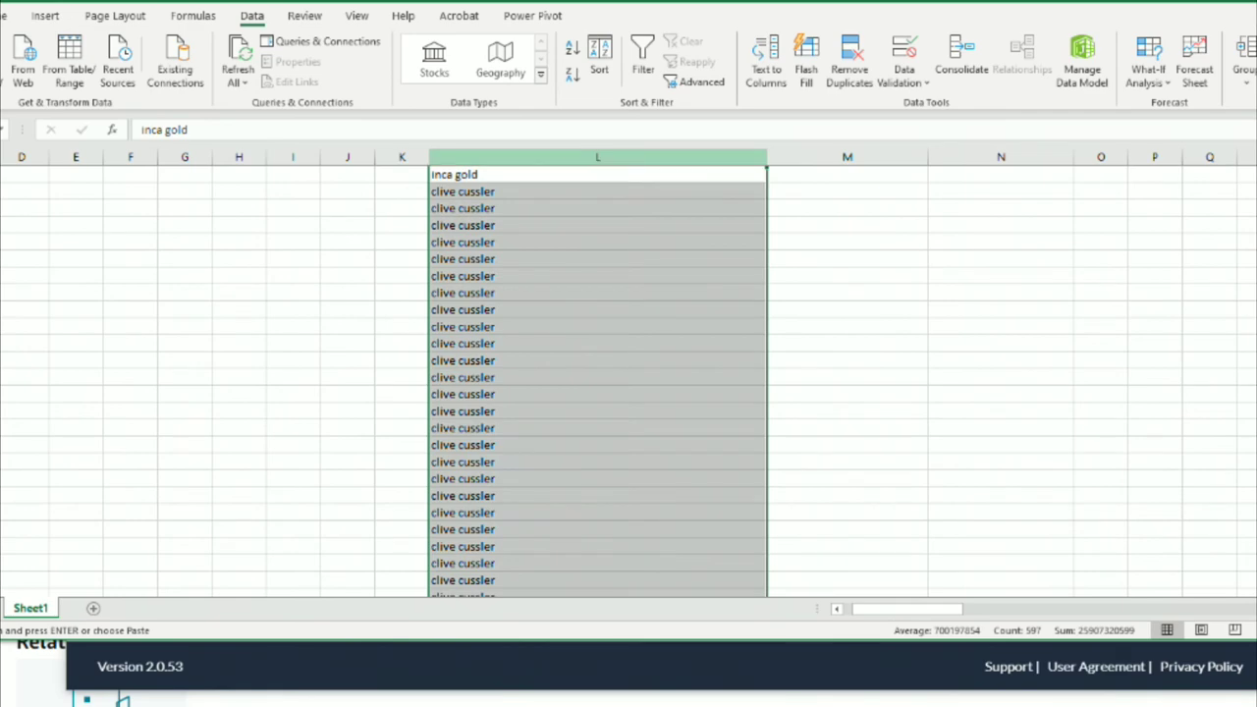
pyautogui.click(849, 61)
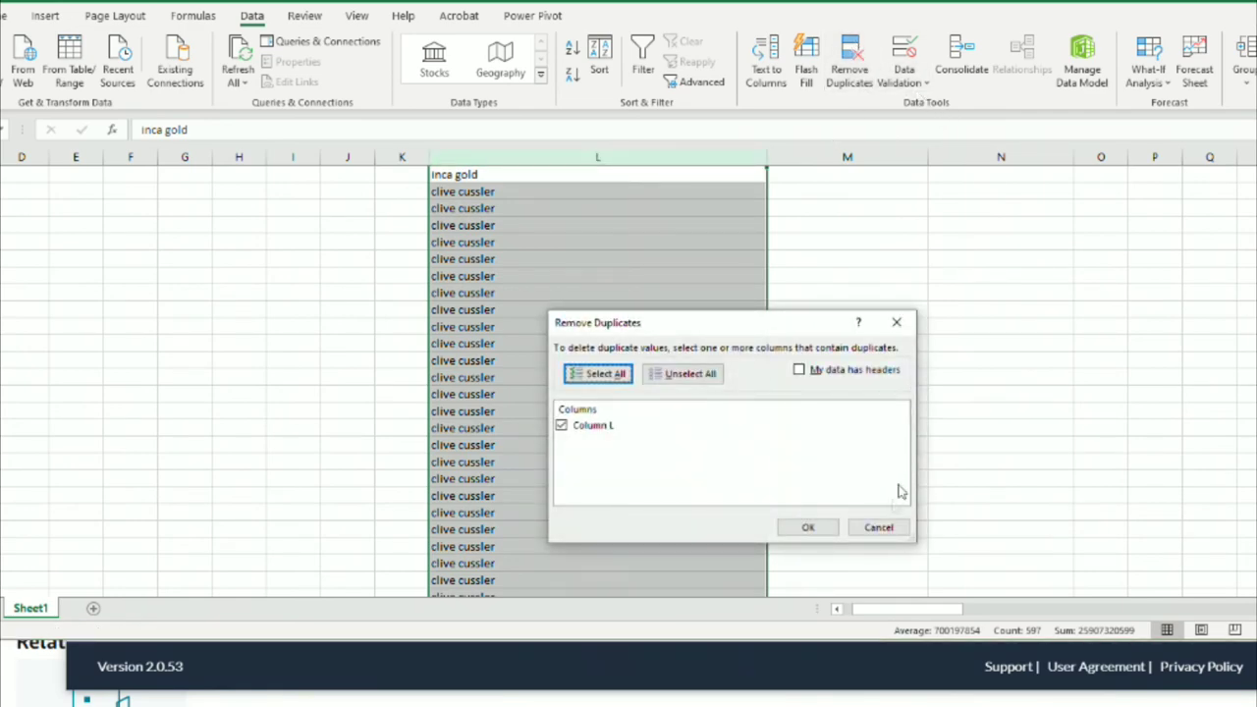
pyautogui.click(807, 530)
pyautogui.scroll(7, 583, 408)
pyautogui.scroll(15, 583, 407)
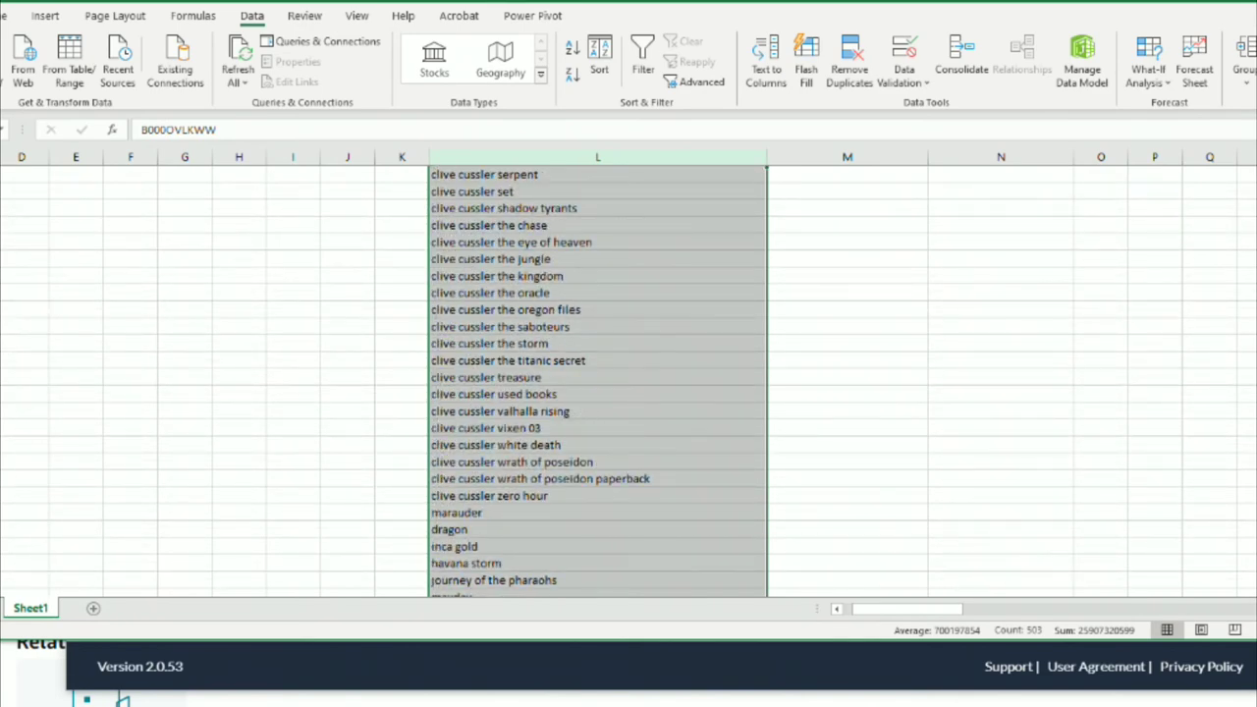
pyautogui.scroll(15, 584, 411)
pyautogui.scroll(15, 585, 412)
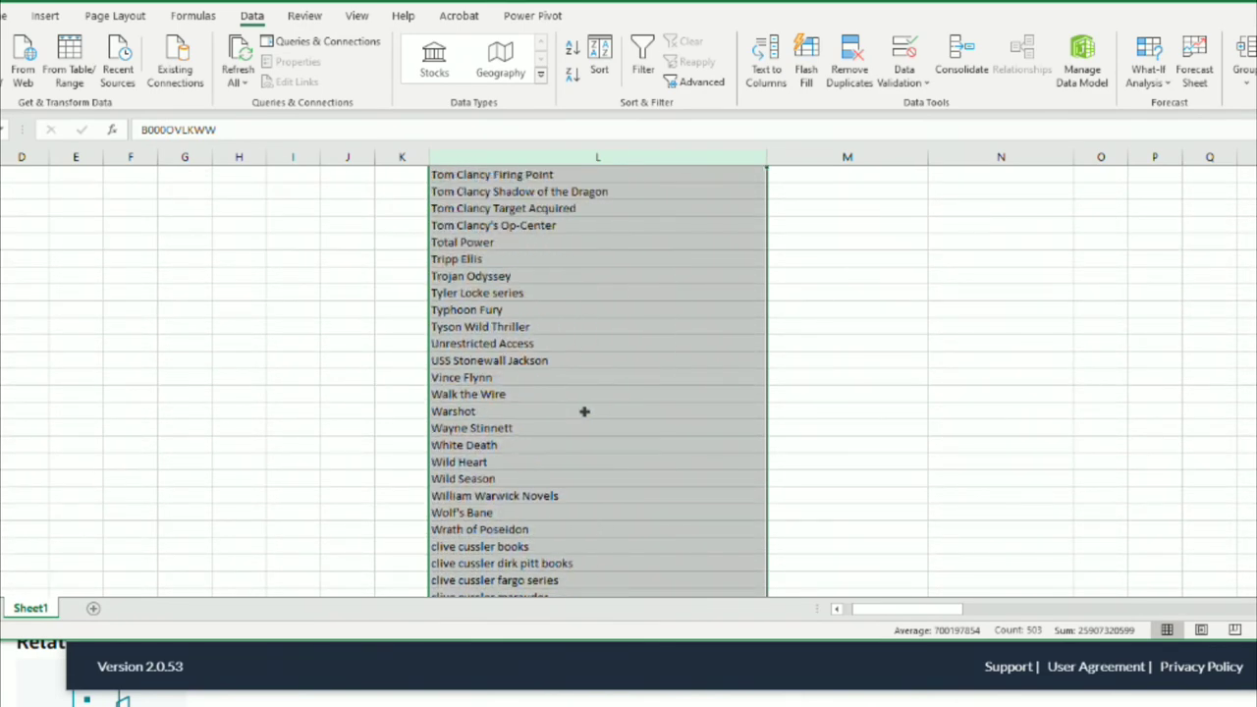
pyautogui.scroll(-3, 585, 412)
pyautogui.click(507, 394)
pyautogui.scroll(-20, 574, 468)
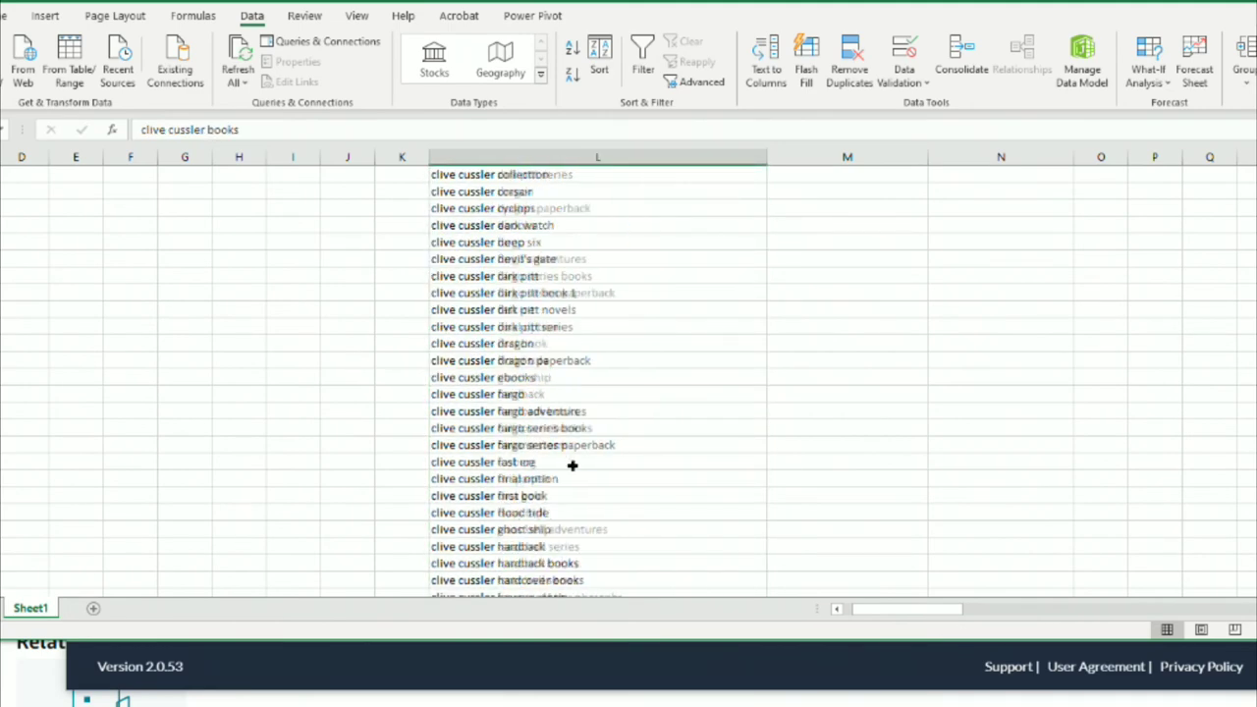
pyautogui.scroll(-20, 574, 469)
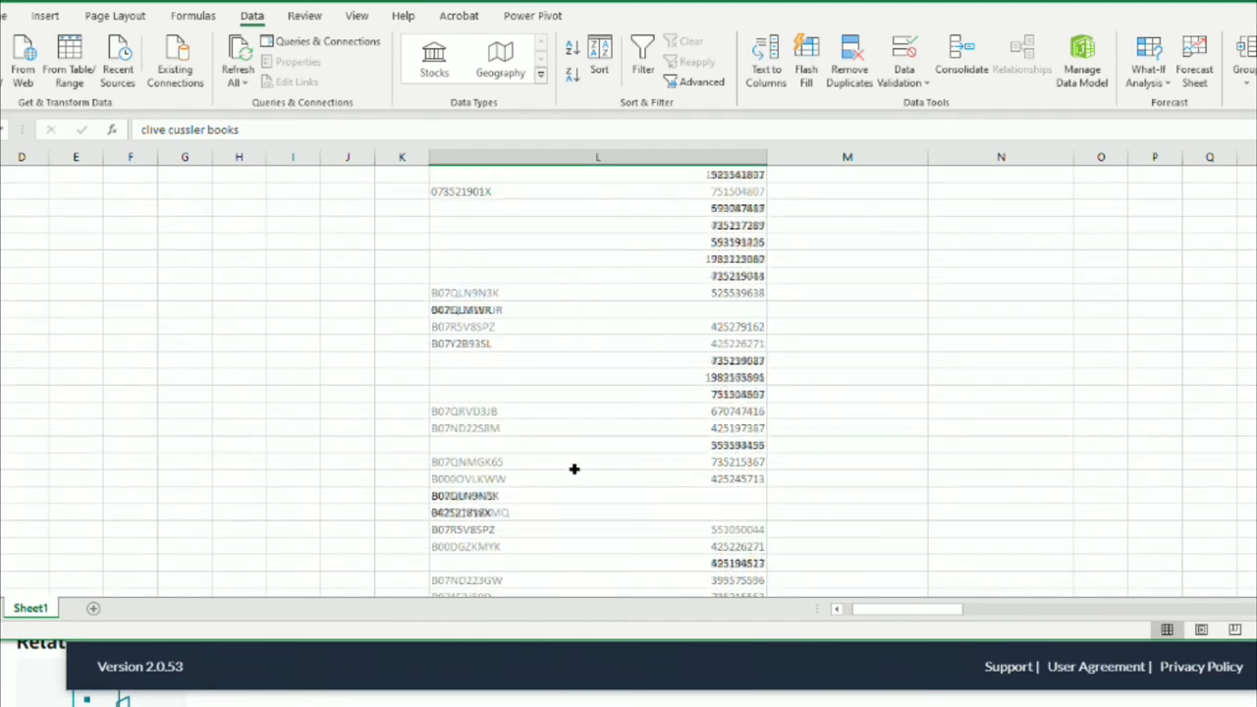
pyautogui.scroll(5, 572, 465)
pyautogui.keyDown('shift'); pyautogui.click(713, 443); pyautogui.keyUp('shift')
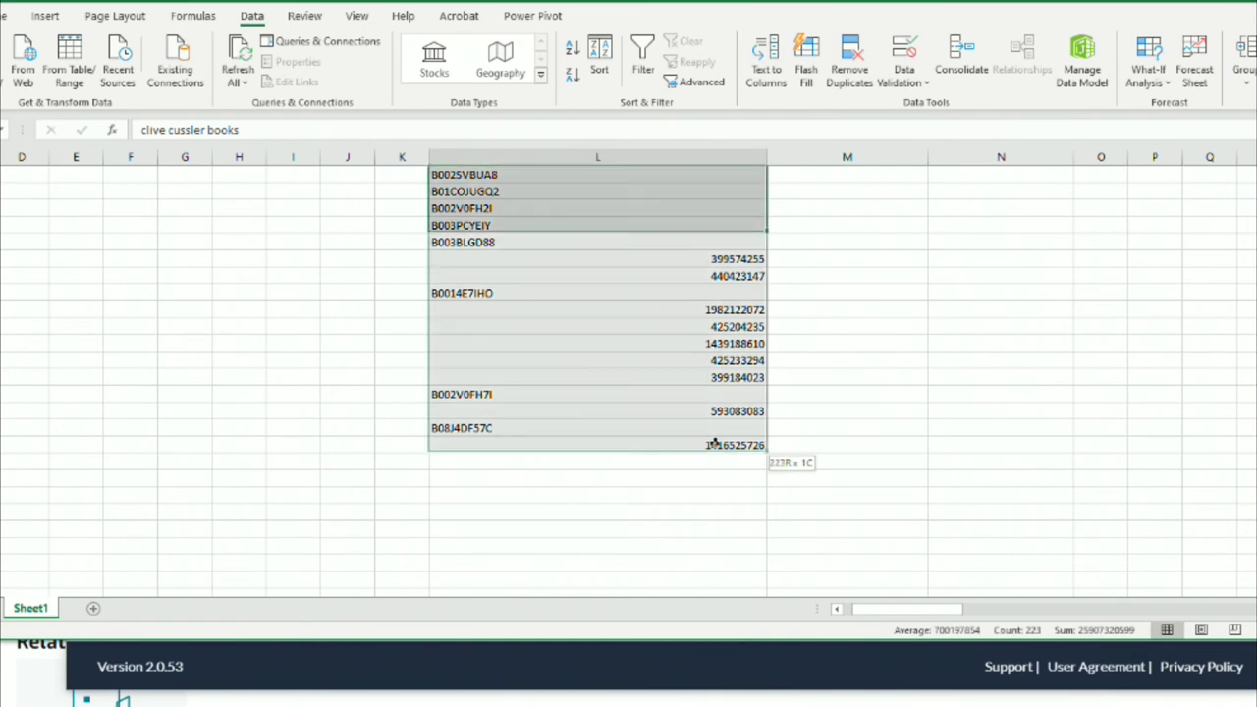
# Step: Examine the deduplicated "clive cussler" keyword phrases in column L, including "clive cussler dirk pitt books"
pyautogui.scroll(20, 559, 422)
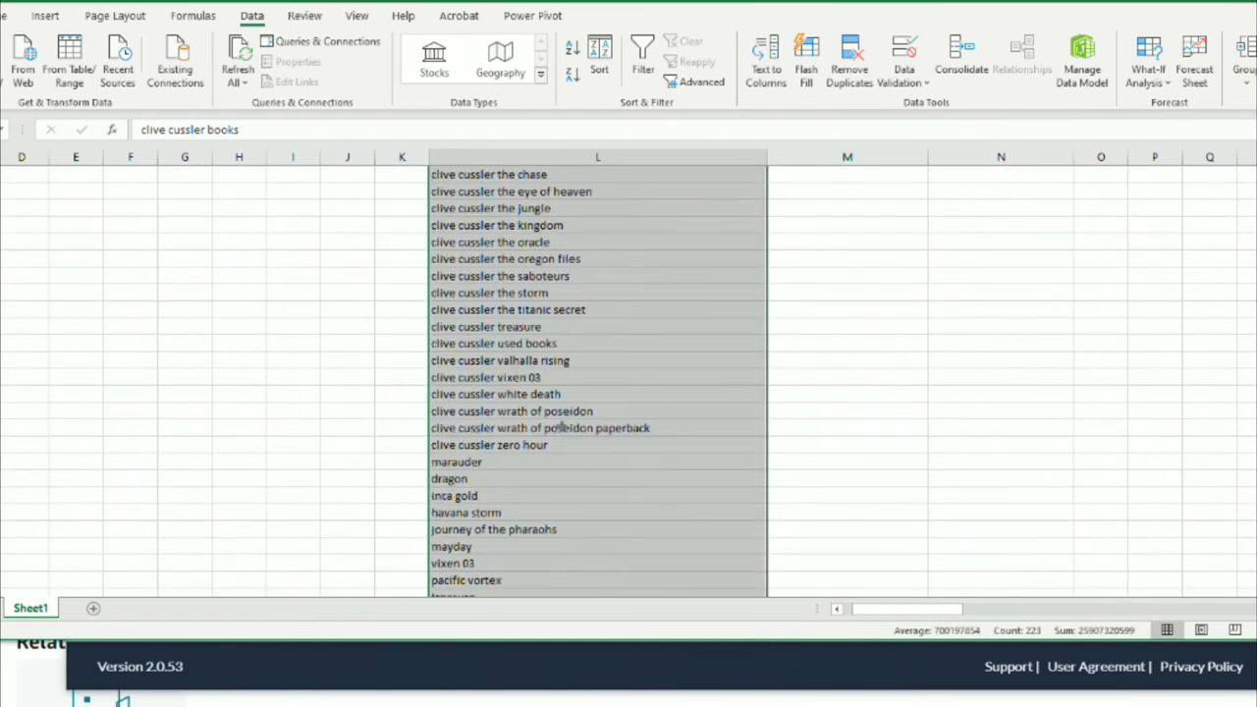
pyautogui.scroll(20, 567, 411)
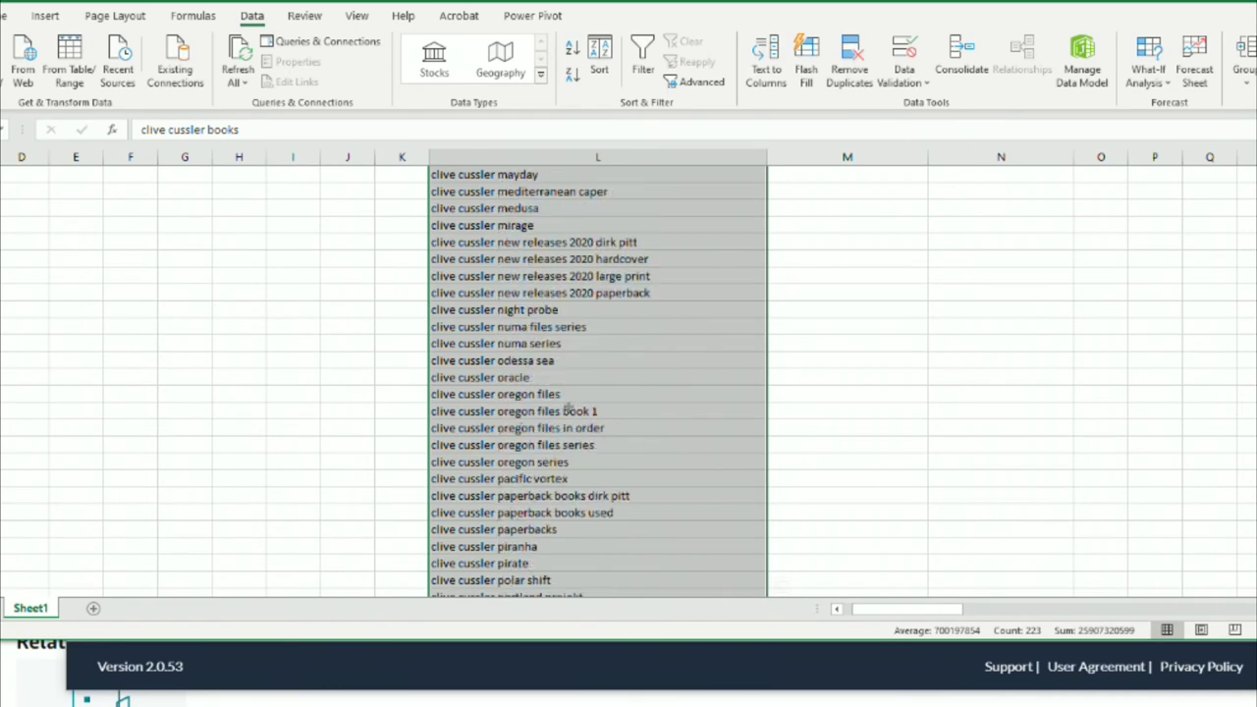
pyautogui.scroll(20, 568, 406)
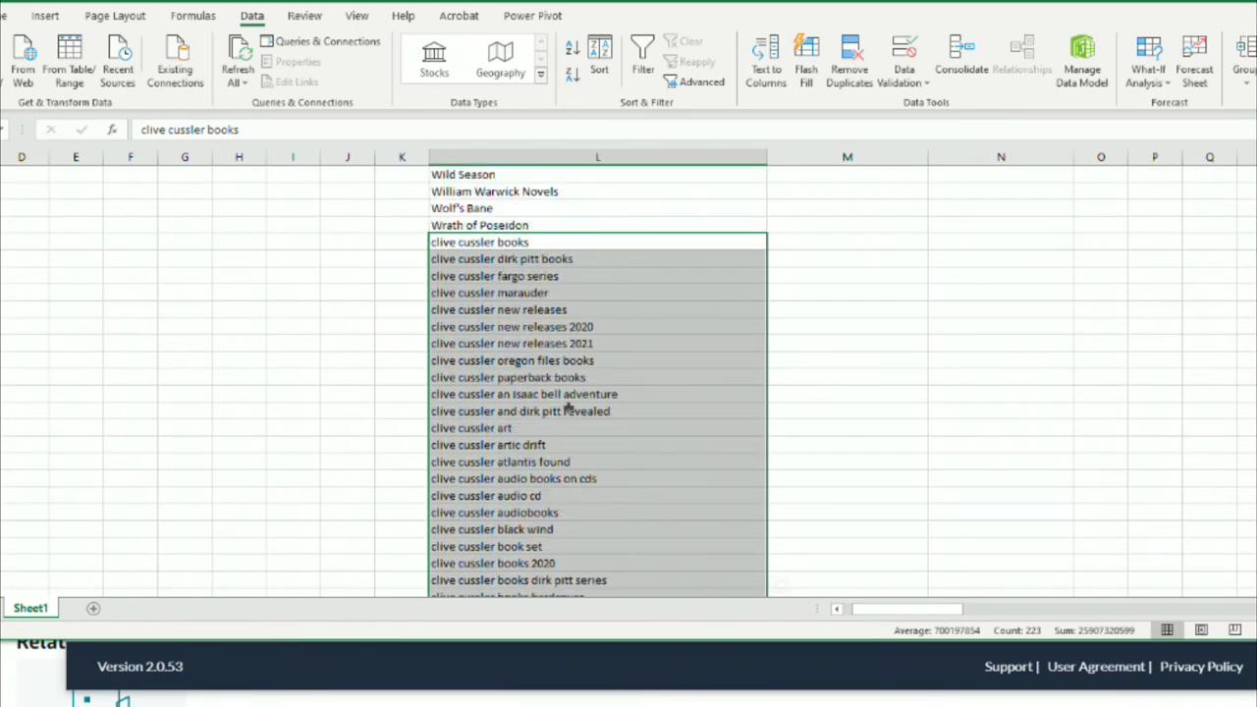
pyautogui.click(575, 311)
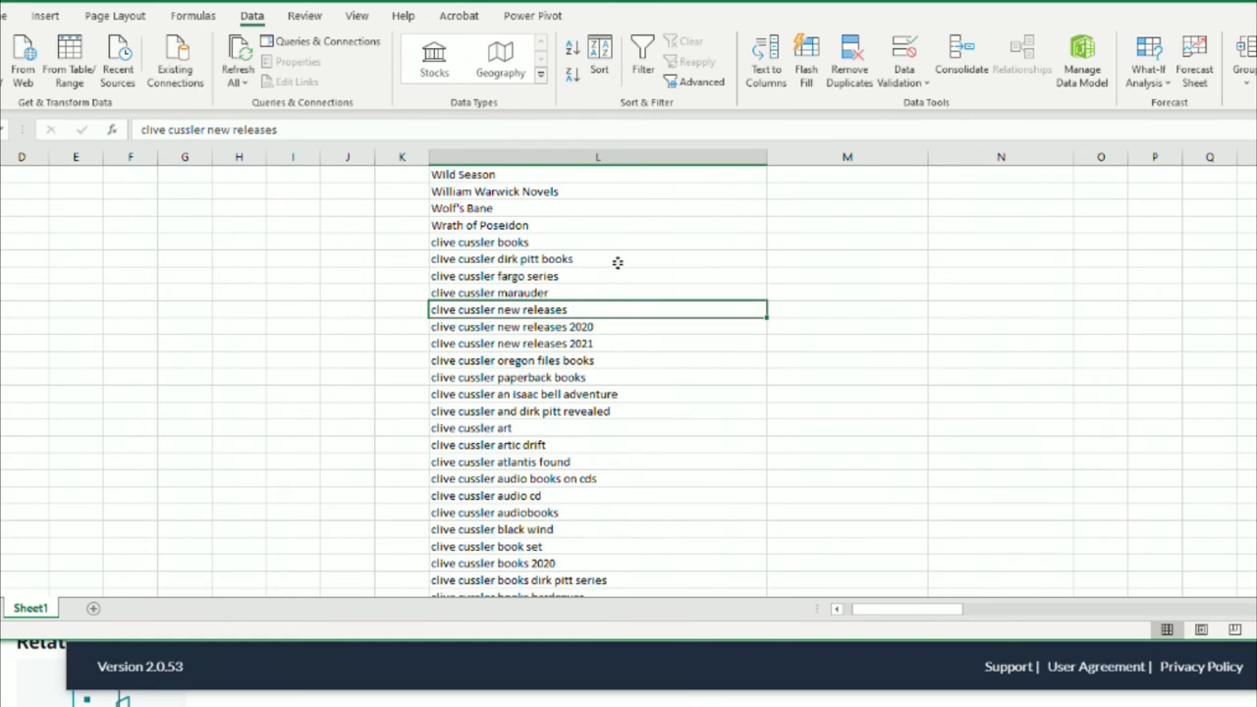
pyautogui.click(618, 260)
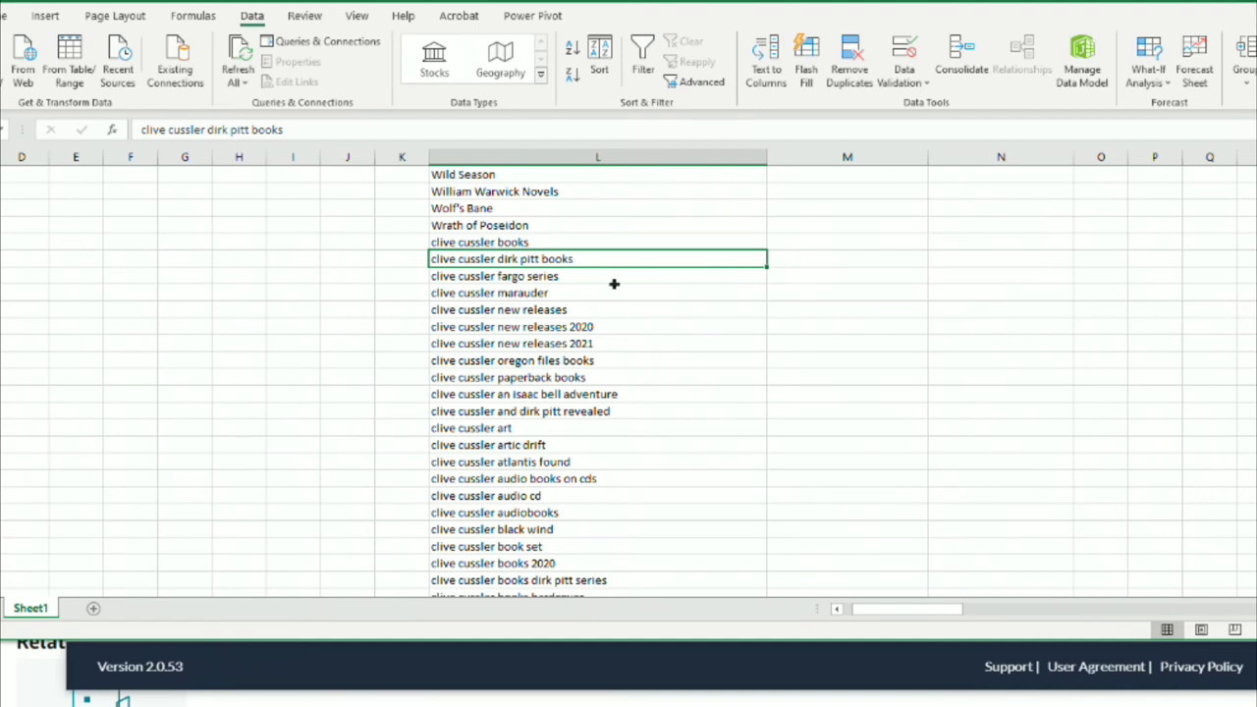
pyautogui.scroll(-14, 623, 396)
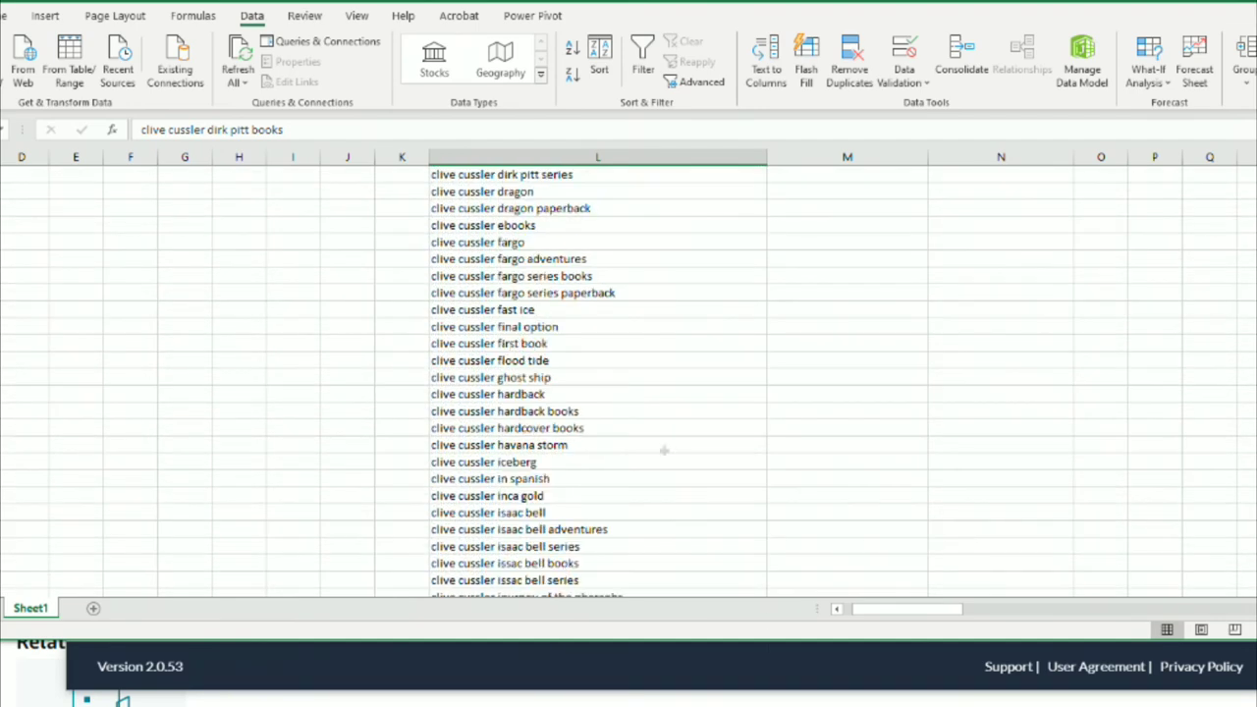
# Step: Switch to the Amazon page, search the store for "eden rose" and look at the first results
pyautogui.click(772, 681)
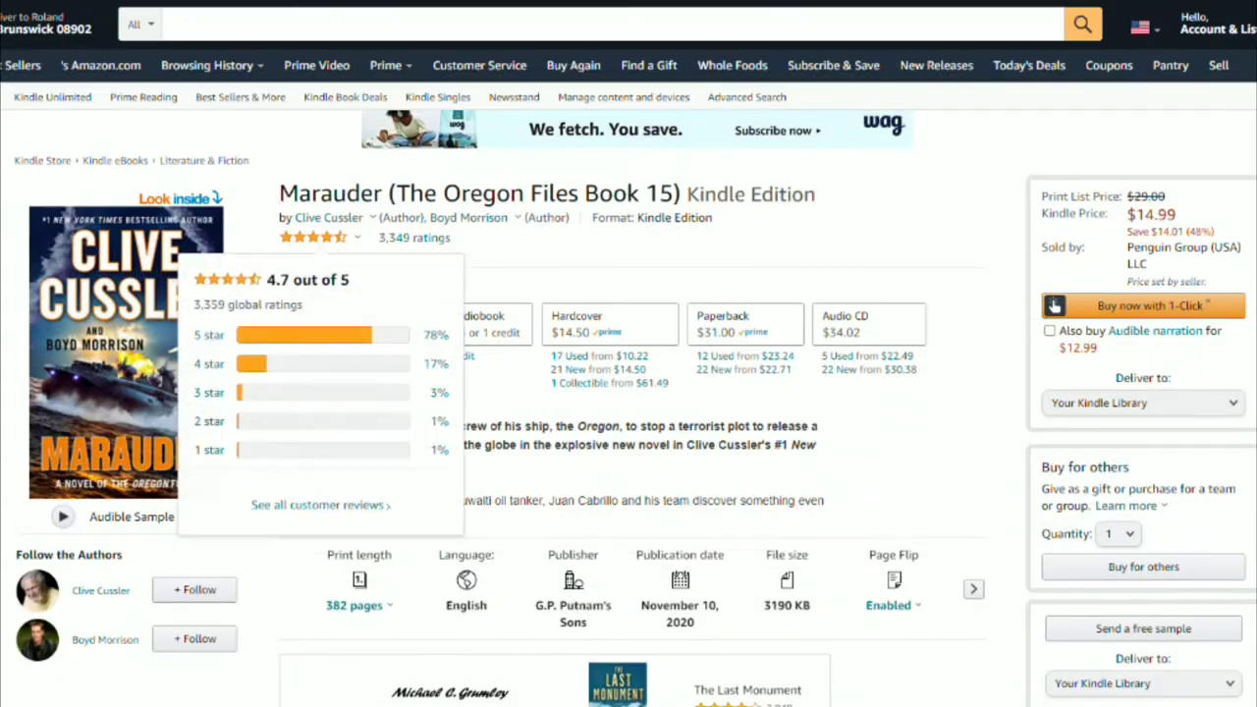
pyautogui.click(211, 30)
pyautogui.write('eden rose')
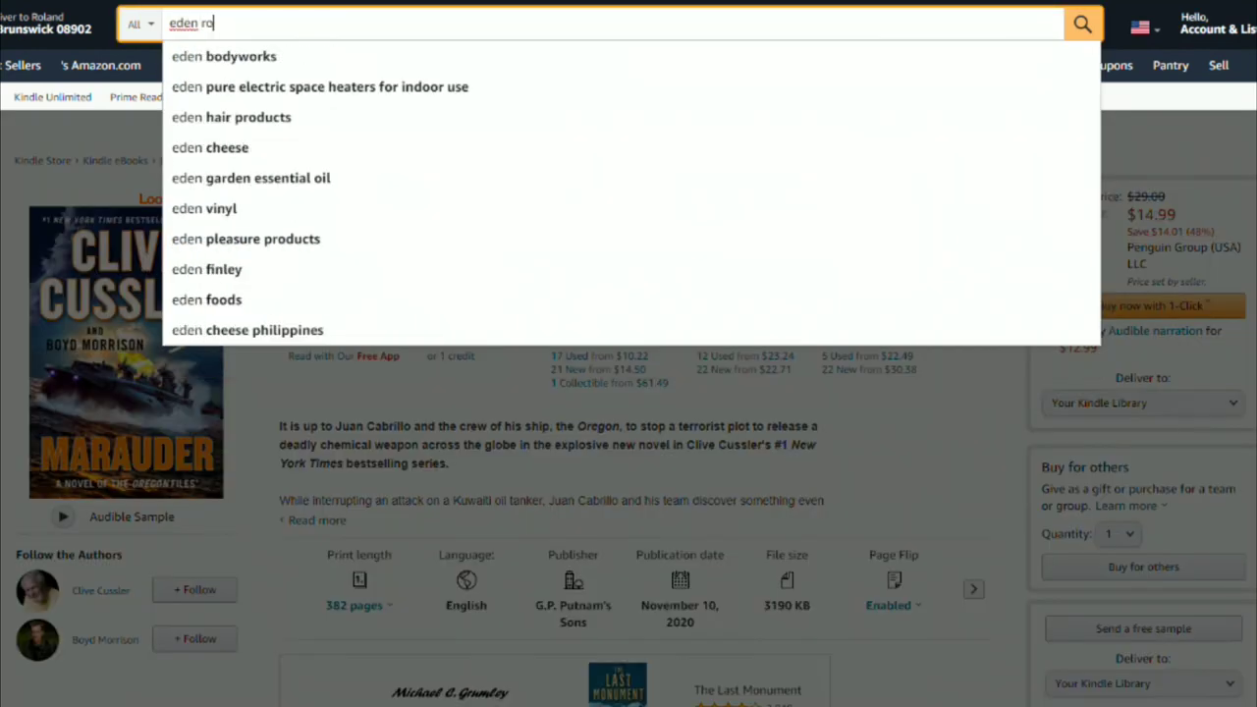
pyautogui.press('Return')
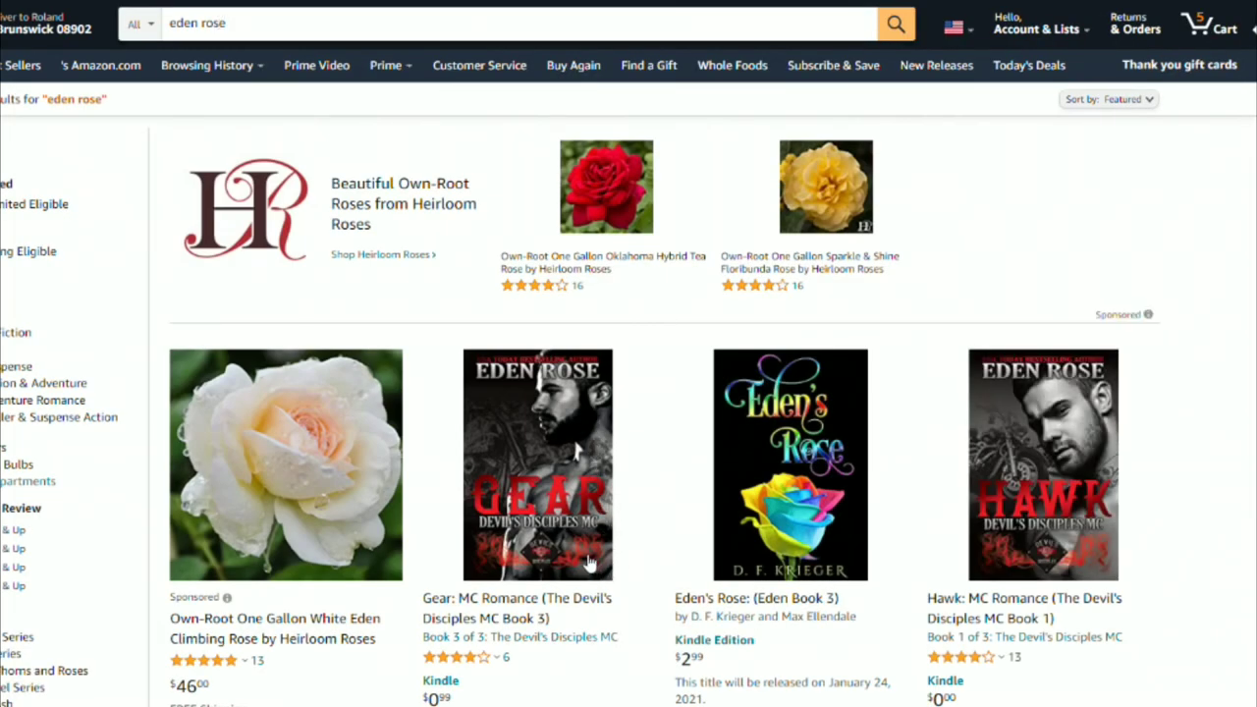
pyautogui.scroll(-2, 589, 565)
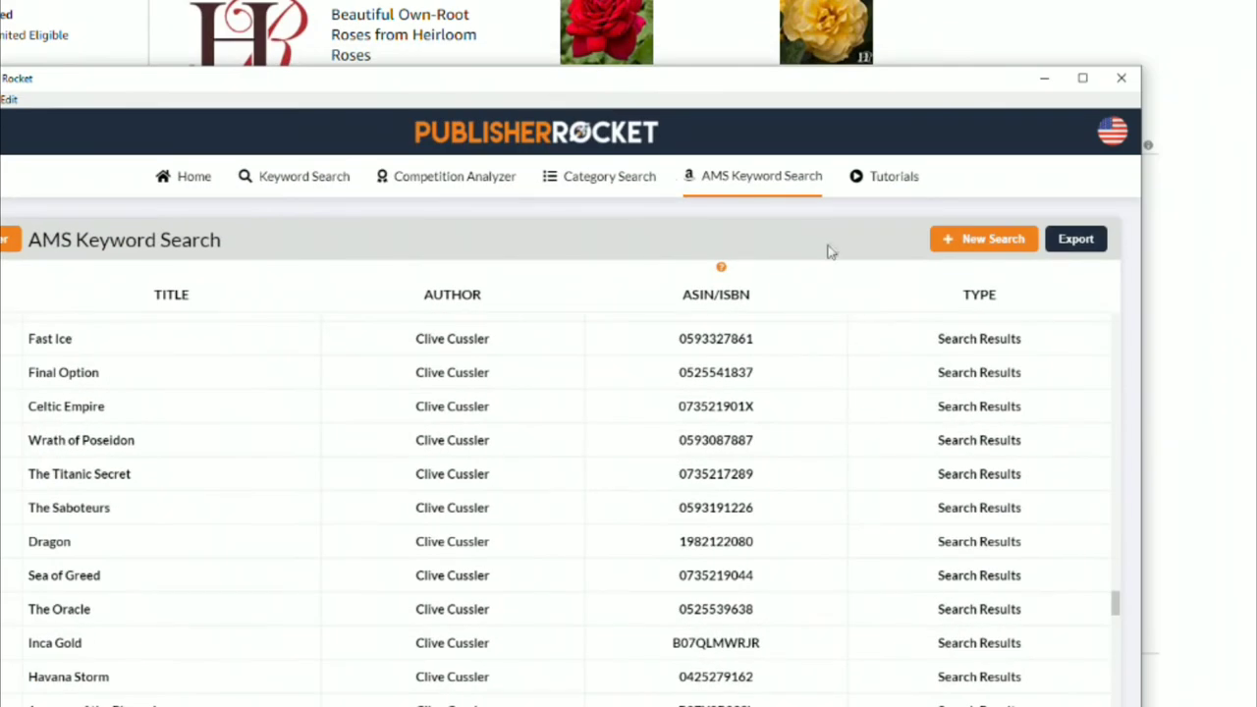
# Step: Switch to Publisher Rocket and run a new AMS keyword search for "eden rose" with the type Book
pyautogui.click(971, 241)
pyautogui.click(370, 528)
pyautogui.write('eden rose')
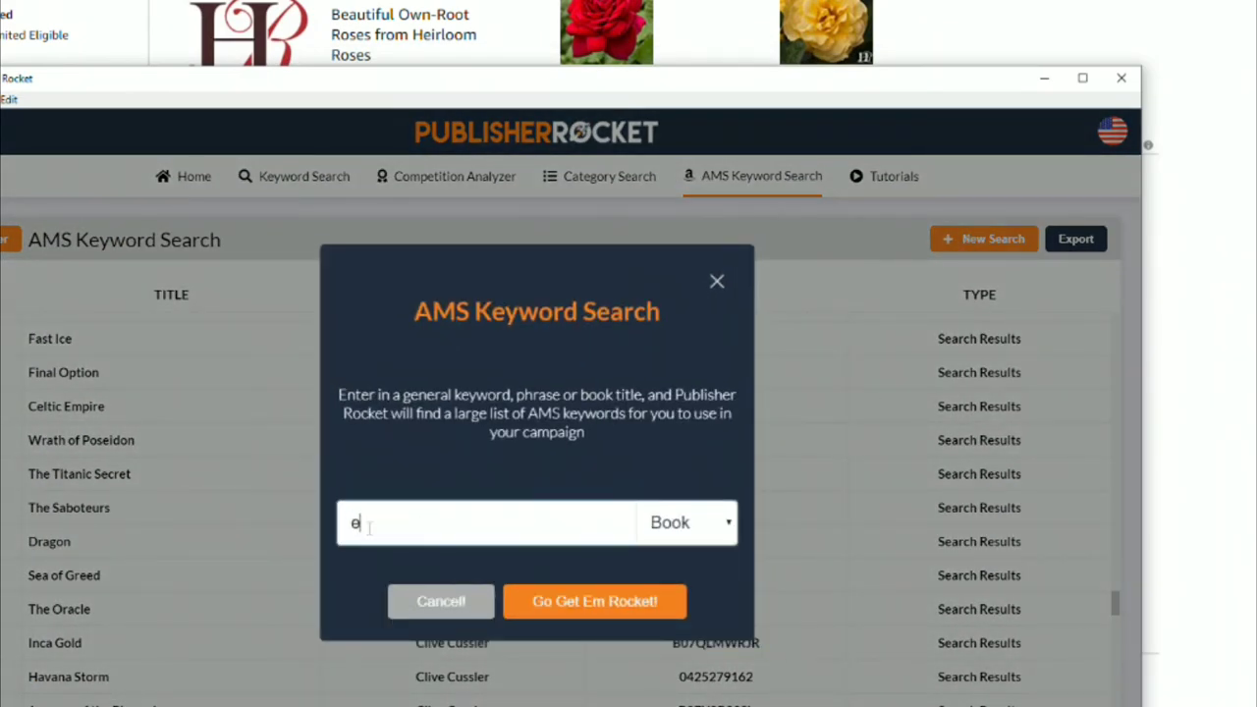
pyautogui.click(597, 601)
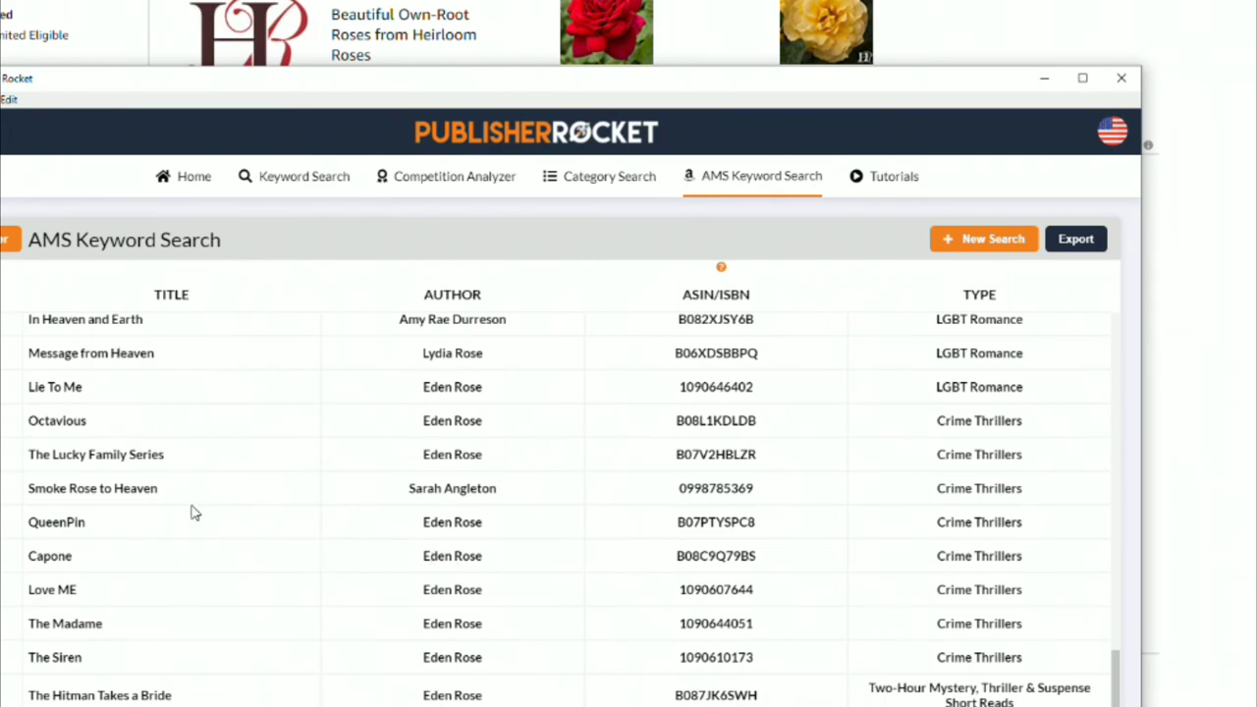
# Step: Examine the titles, authors and result types in the "eden rose" AMS keyword list for relevance
pyautogui.moveTo(1116, 674); pyautogui.dragTo(1120, 611)
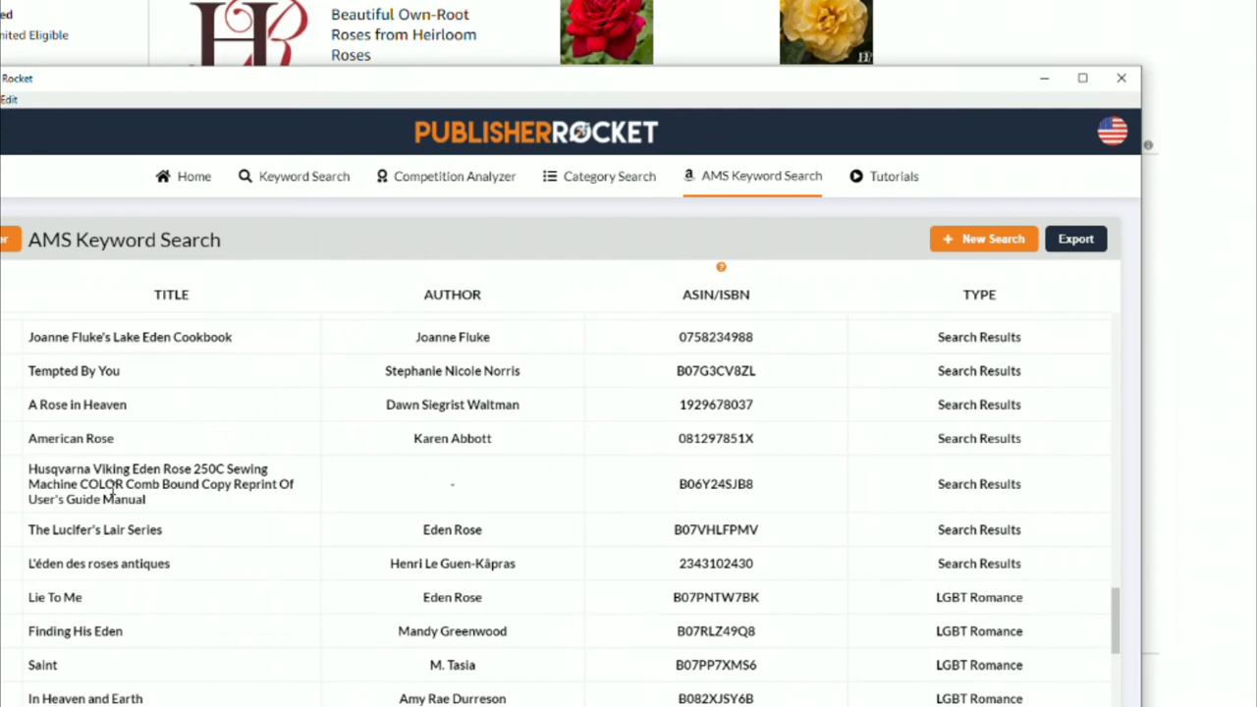
pyautogui.scroll(3, 113, 491)
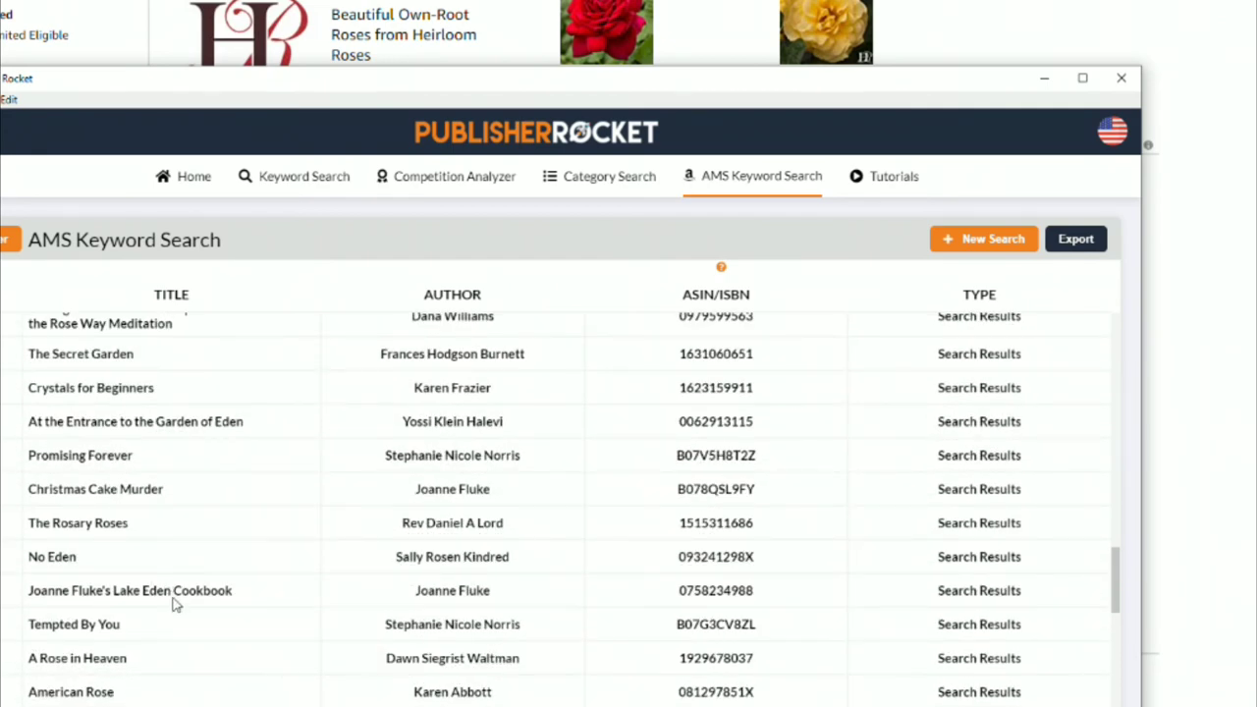
pyautogui.scroll(3, 176, 594)
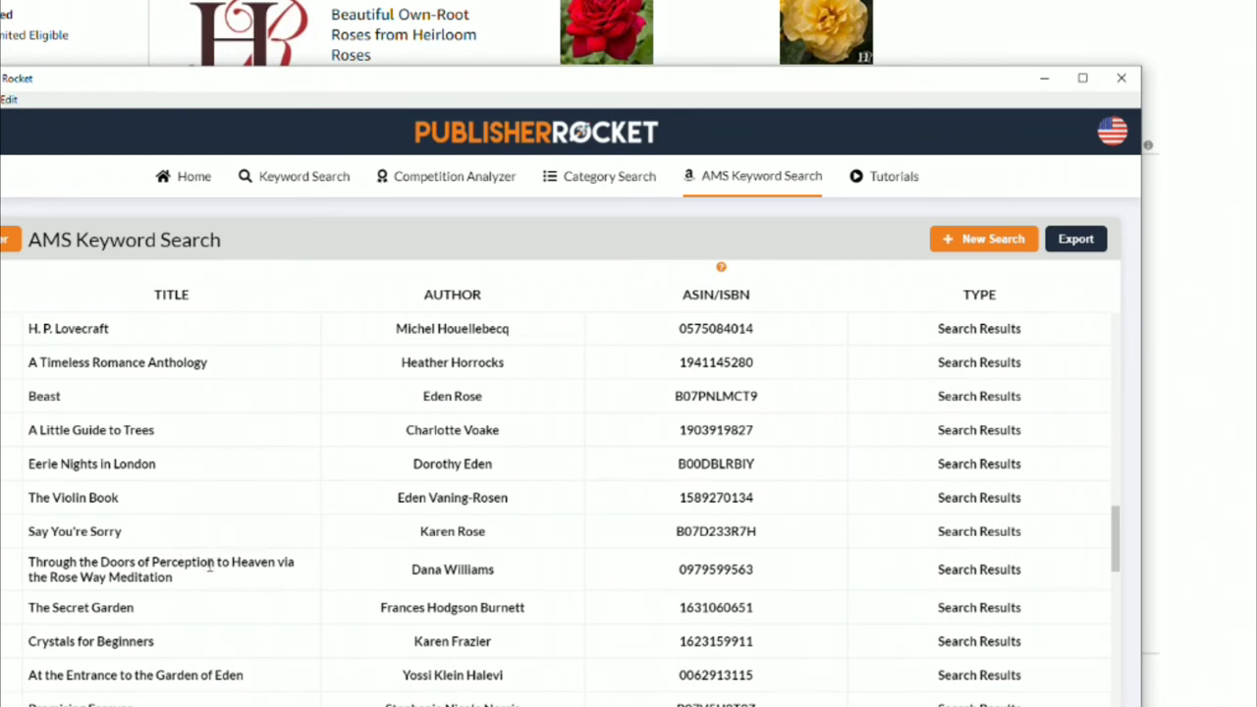
pyautogui.scroll(2, 209, 565)
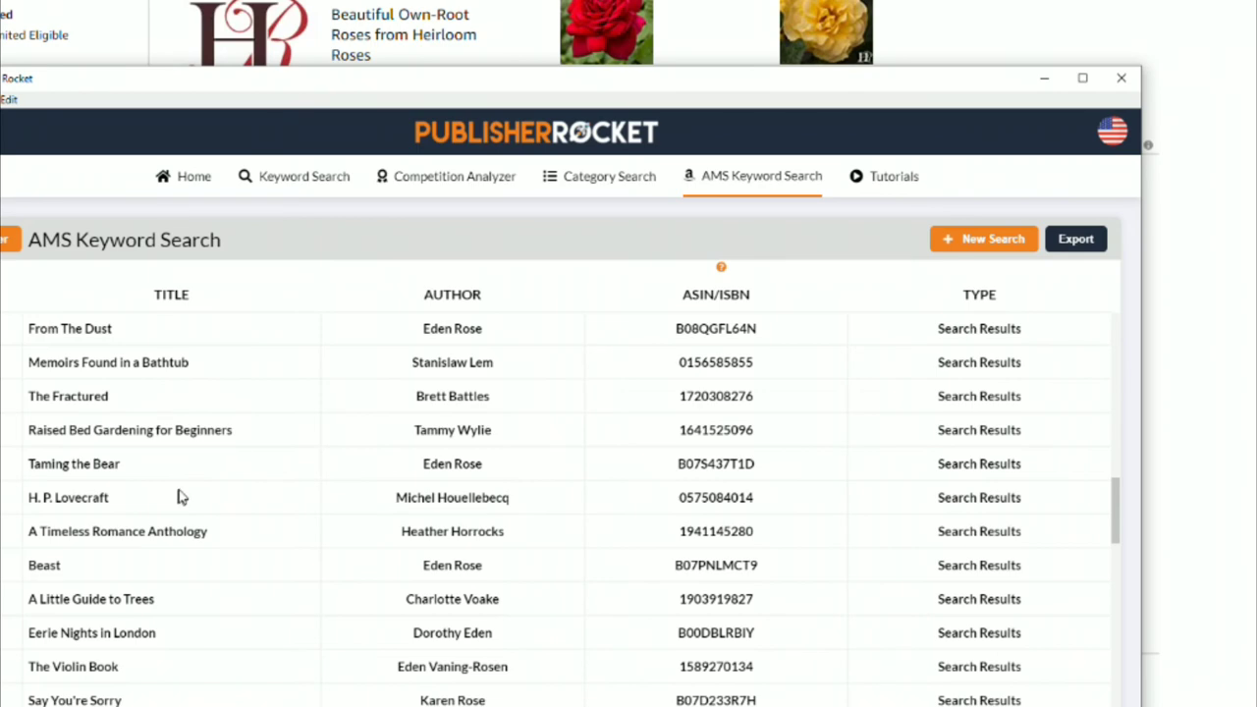
pyautogui.scroll(6, 199, 511)
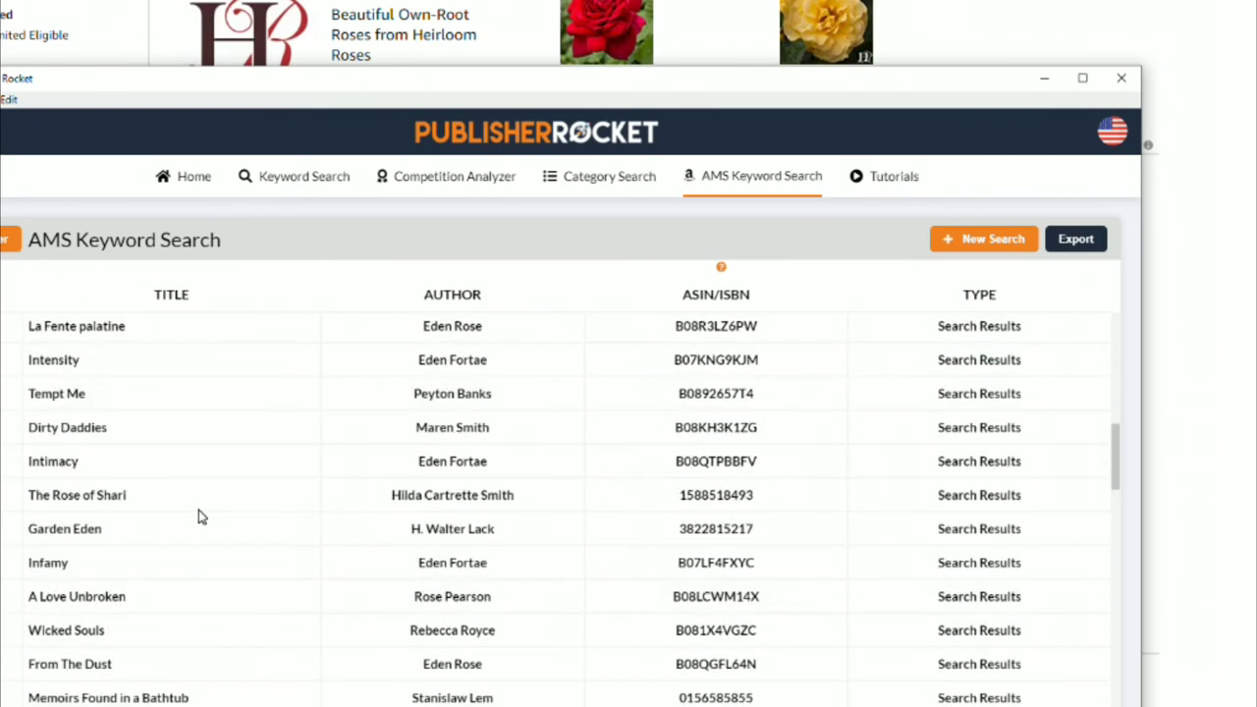
pyautogui.scroll(3, 198, 509)
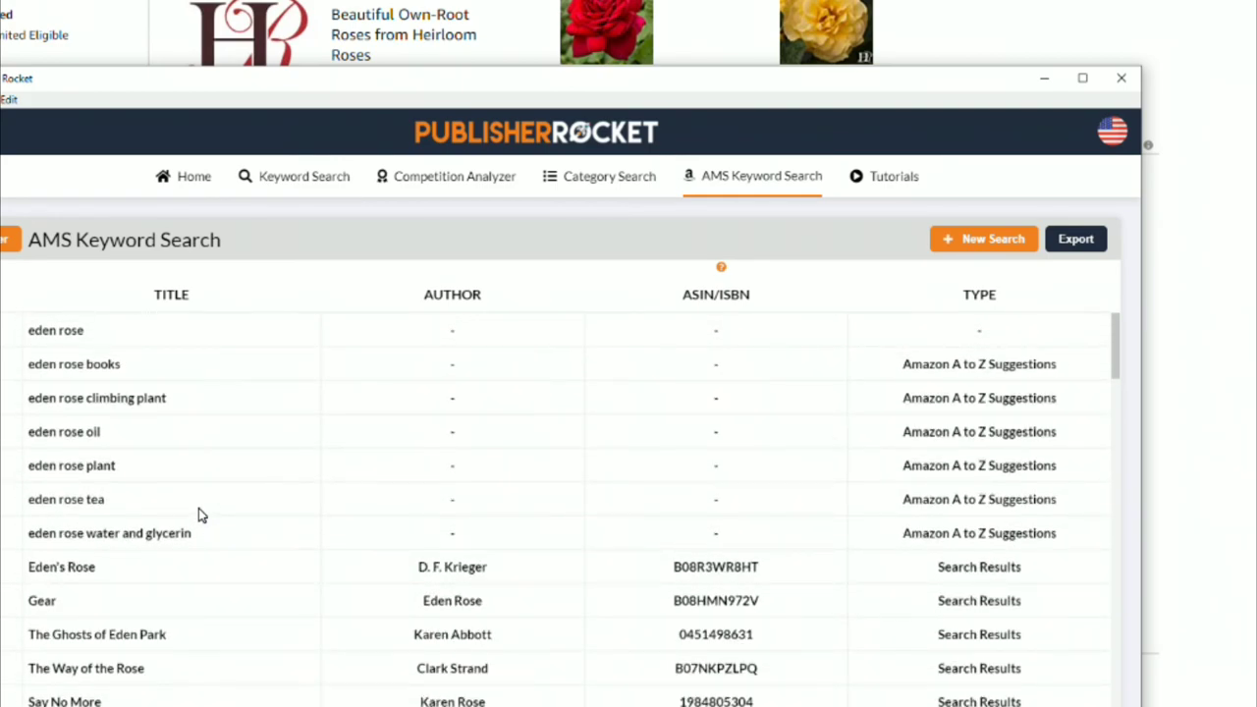
pyautogui.scroll(-3, 199, 508)
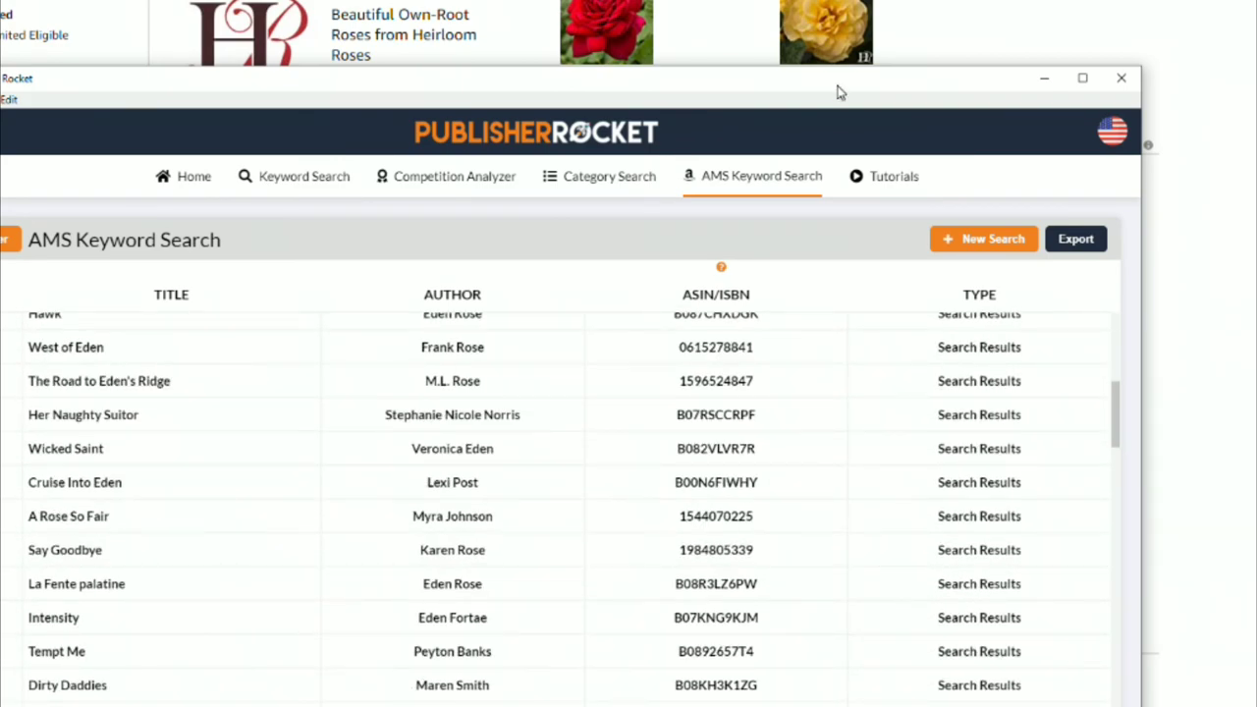
# Step: Return to Amazon, open the Kindle book "Gear: MC Romance" and visit Eden Rose's author page
pyautogui.hotkey('alt', 'Tab')
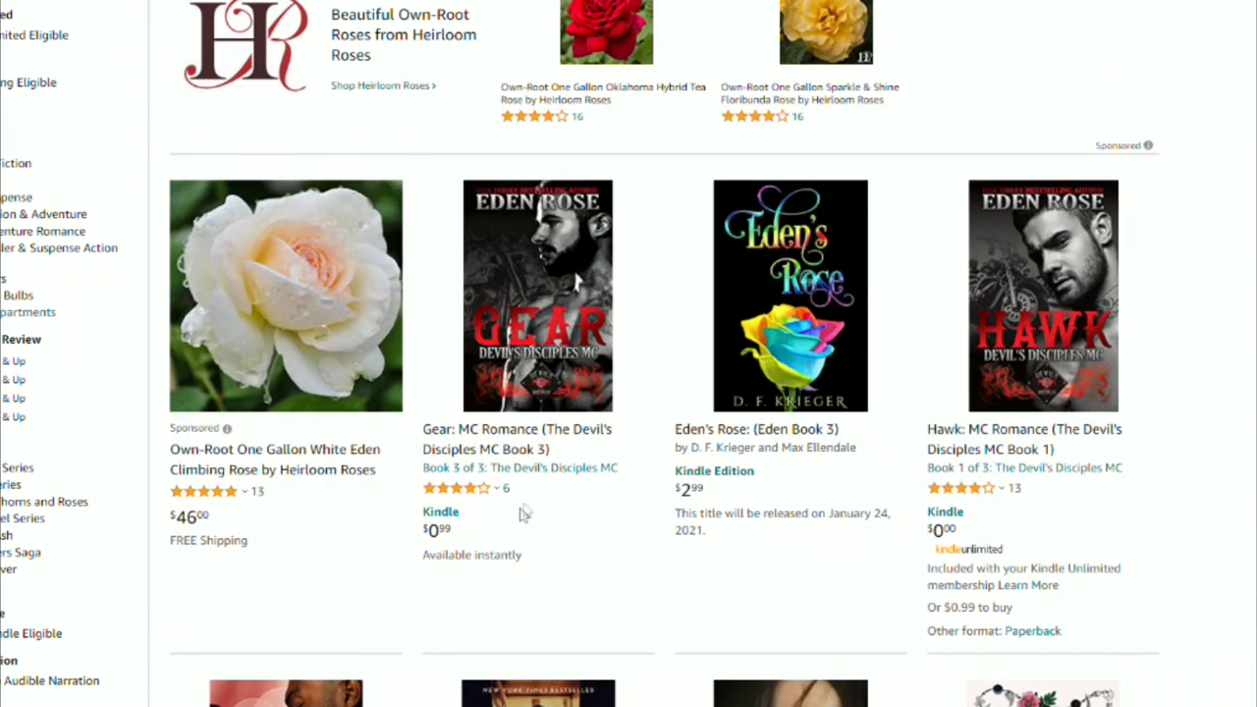
pyautogui.click(552, 362)
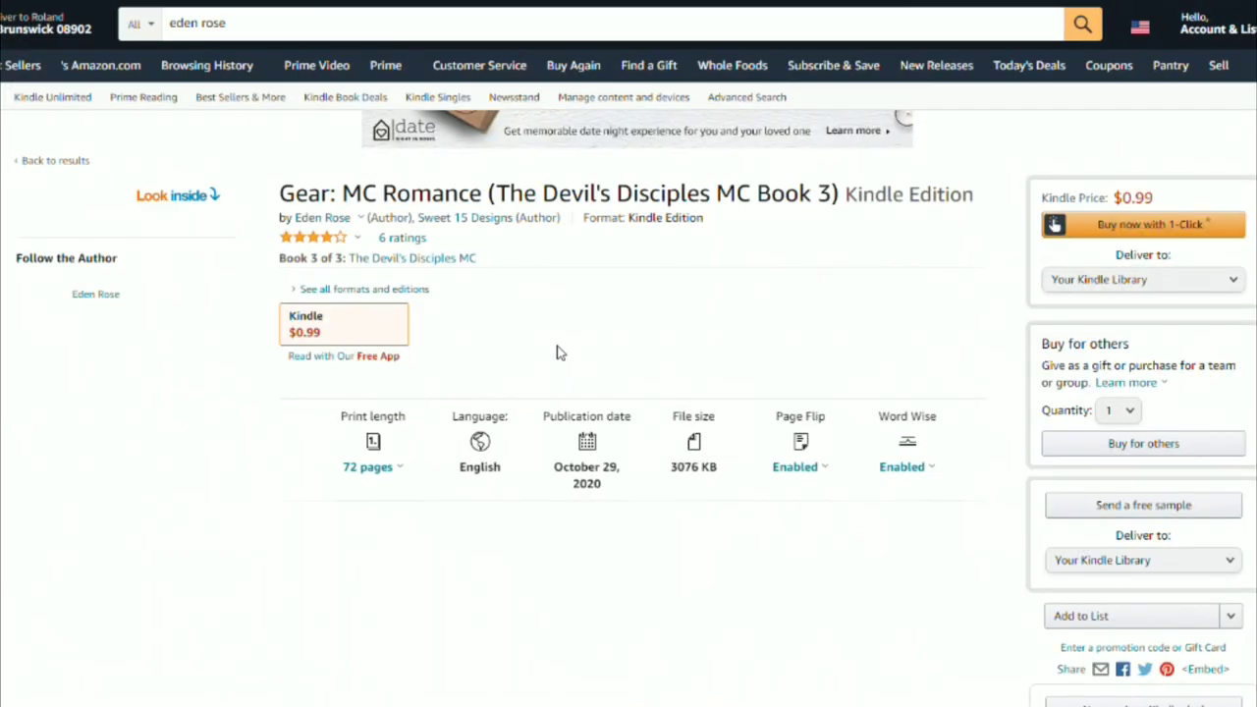
pyautogui.click(317, 221)
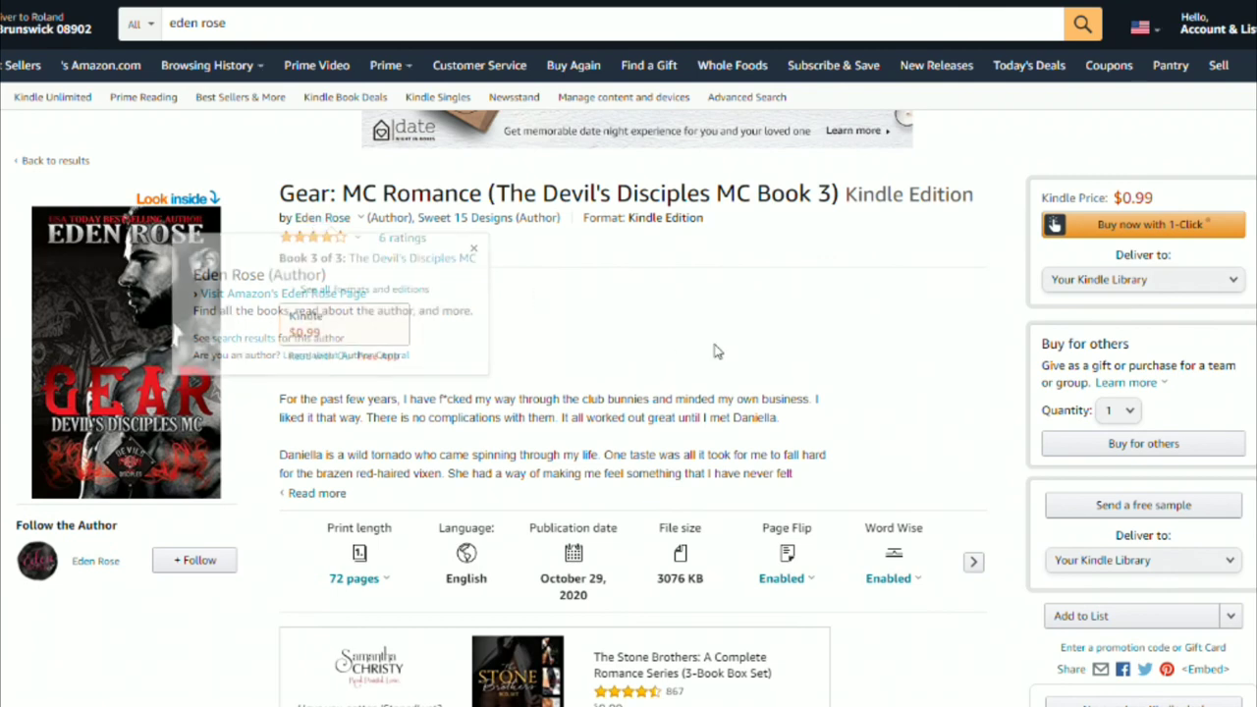
pyautogui.moveTo(324, 219)
pyautogui.click(345, 297)
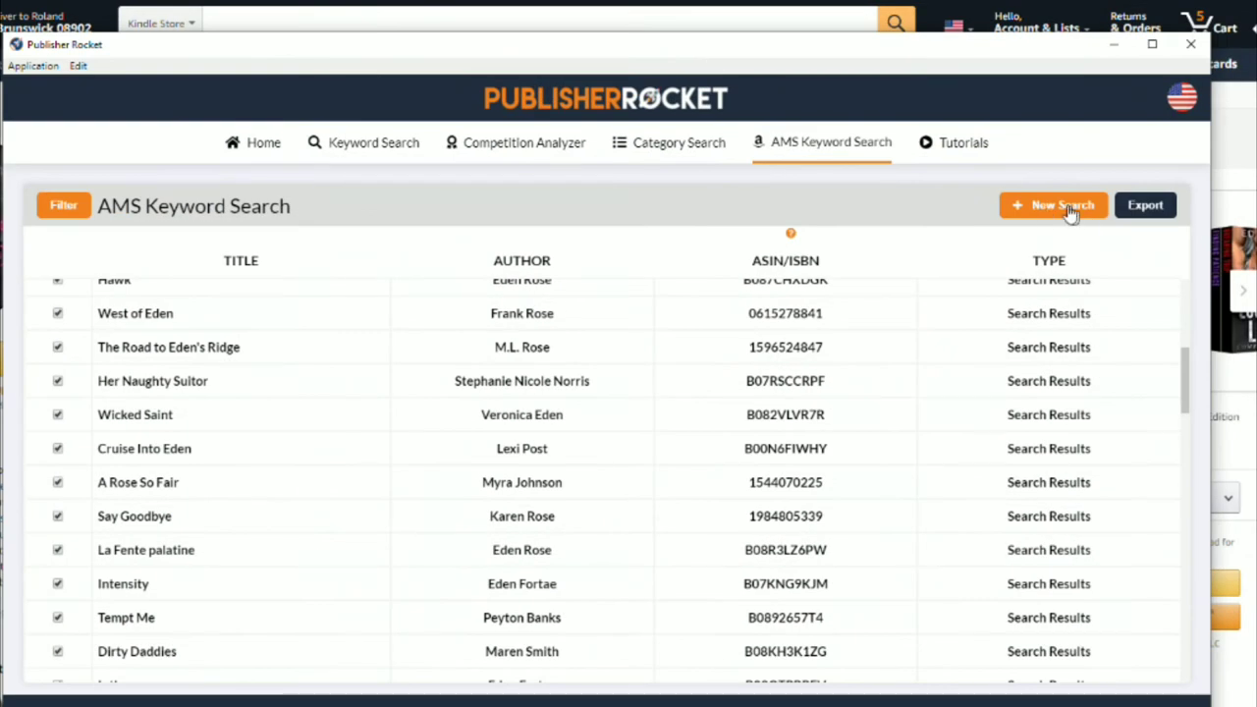
# Step: Run a new AMS keyword search in Publisher Rocket for the author ID B00PEJYF4Y with the type Book
pyautogui.click(1051, 206)
pyautogui.write('B00PEJYF4Y')
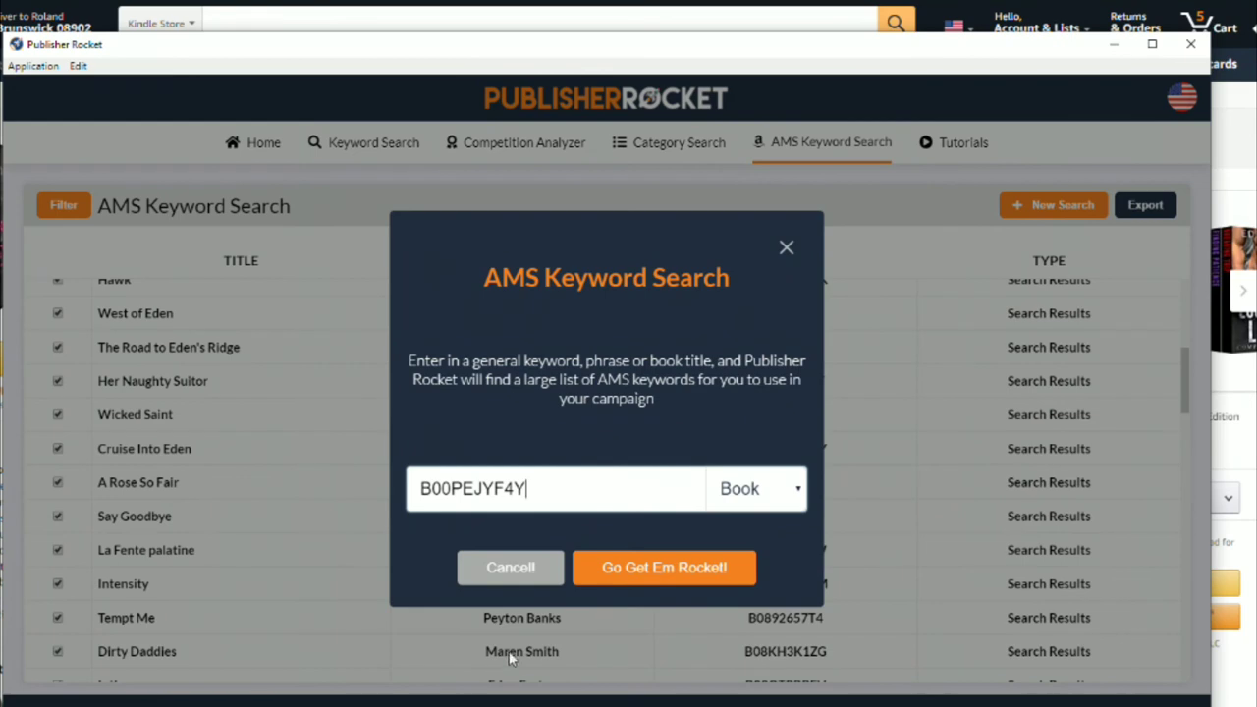
pyautogui.click(647, 567)
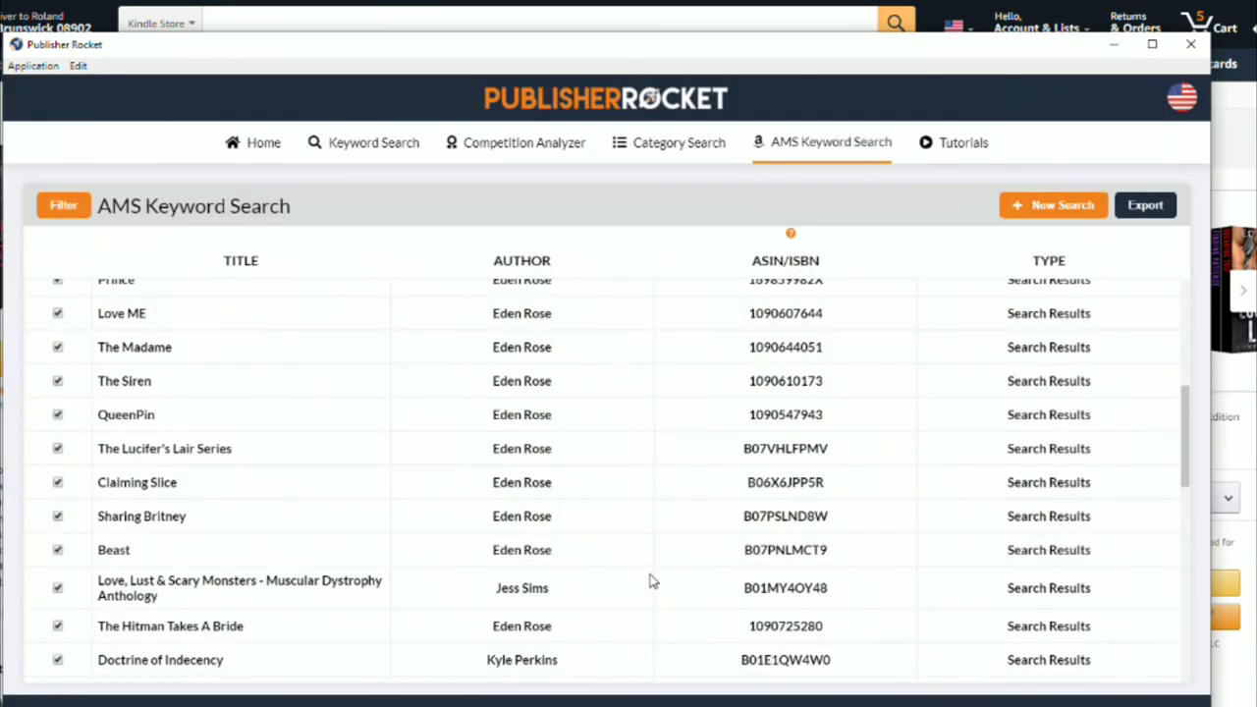
# Step: Examine the titles, authors and ASINs in the AMS keyword list for author ID B00PEJYF4Y
pyautogui.scroll(4, 224, 430)
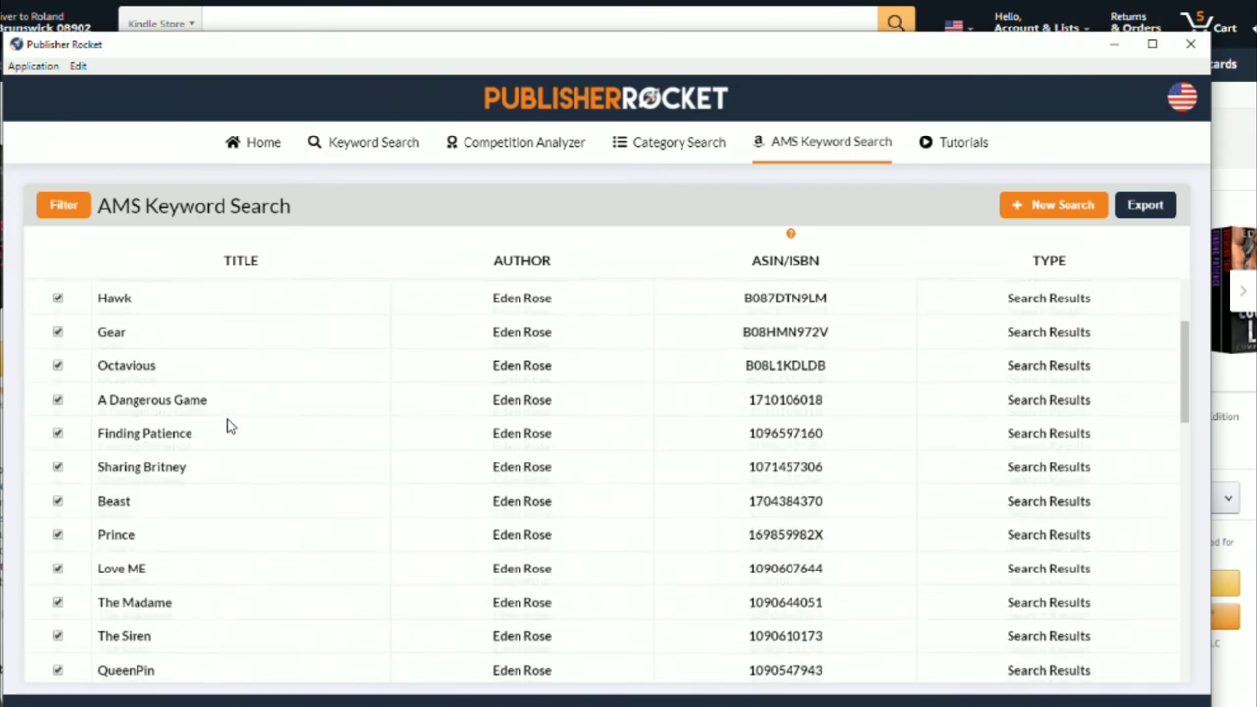
pyautogui.scroll(-20, 225, 427)
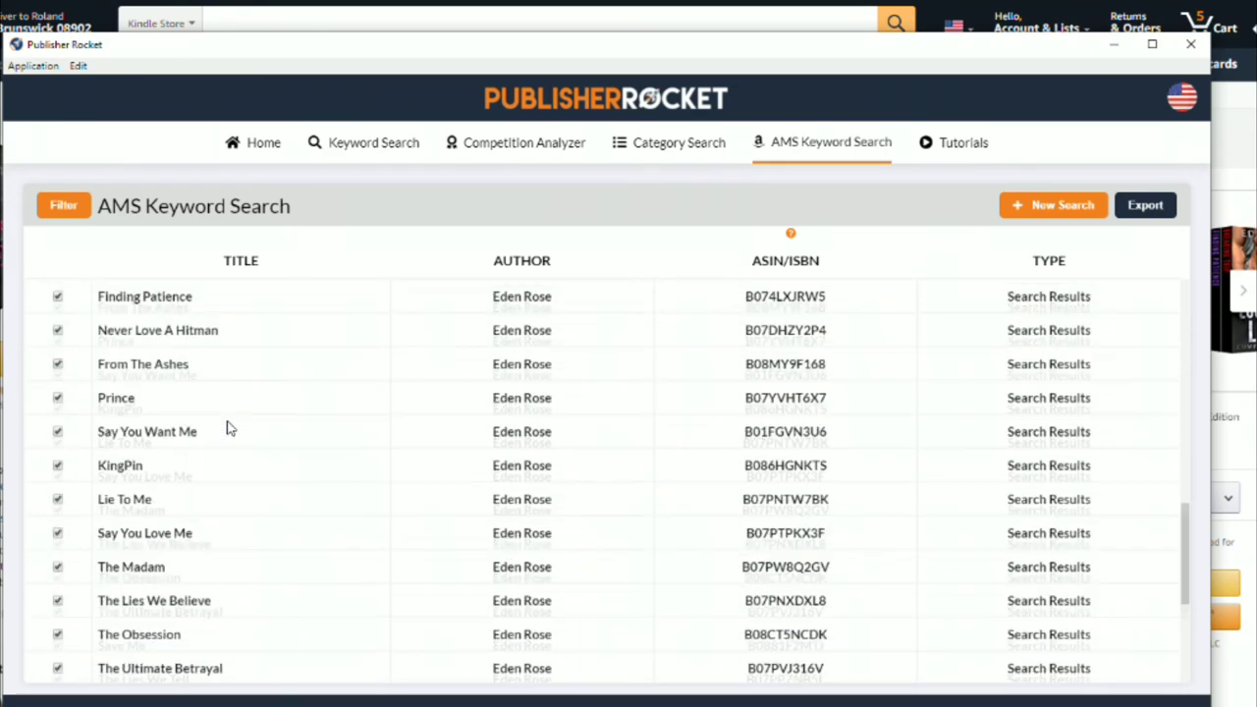
pyautogui.scroll(10, 226, 428)
pyautogui.scroll(-4, 224, 432)
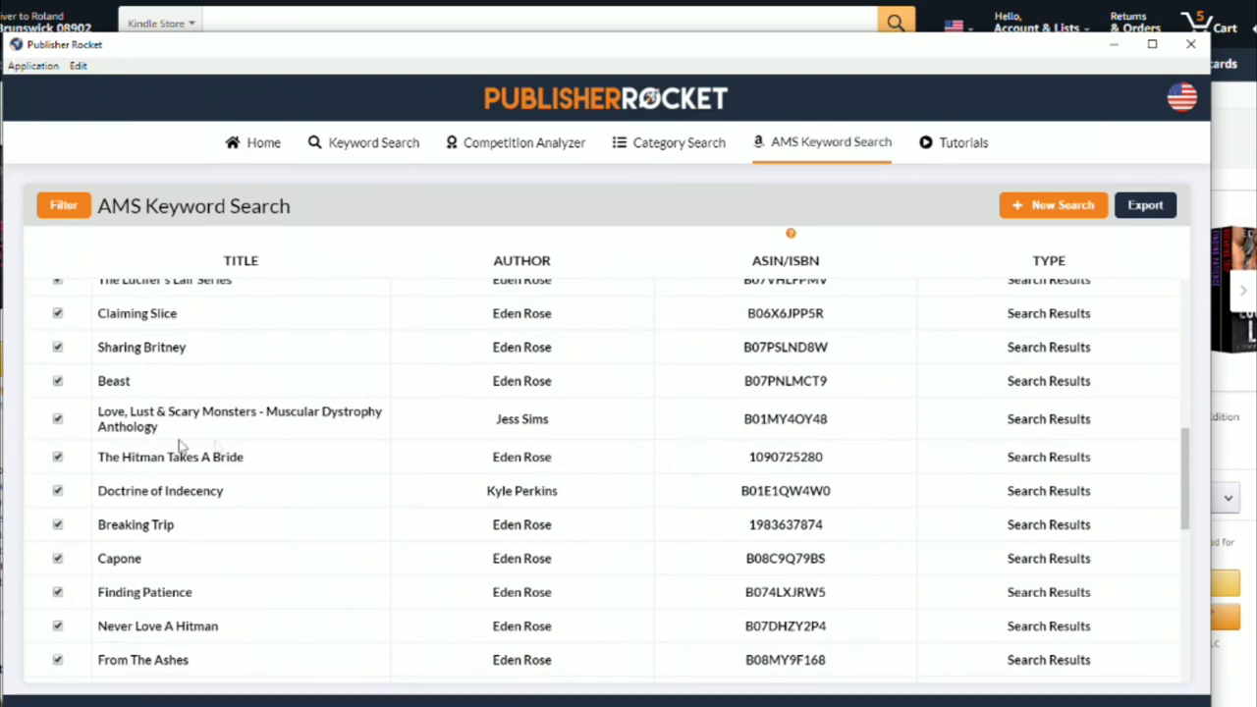
pyautogui.scroll(-5, 232, 469)
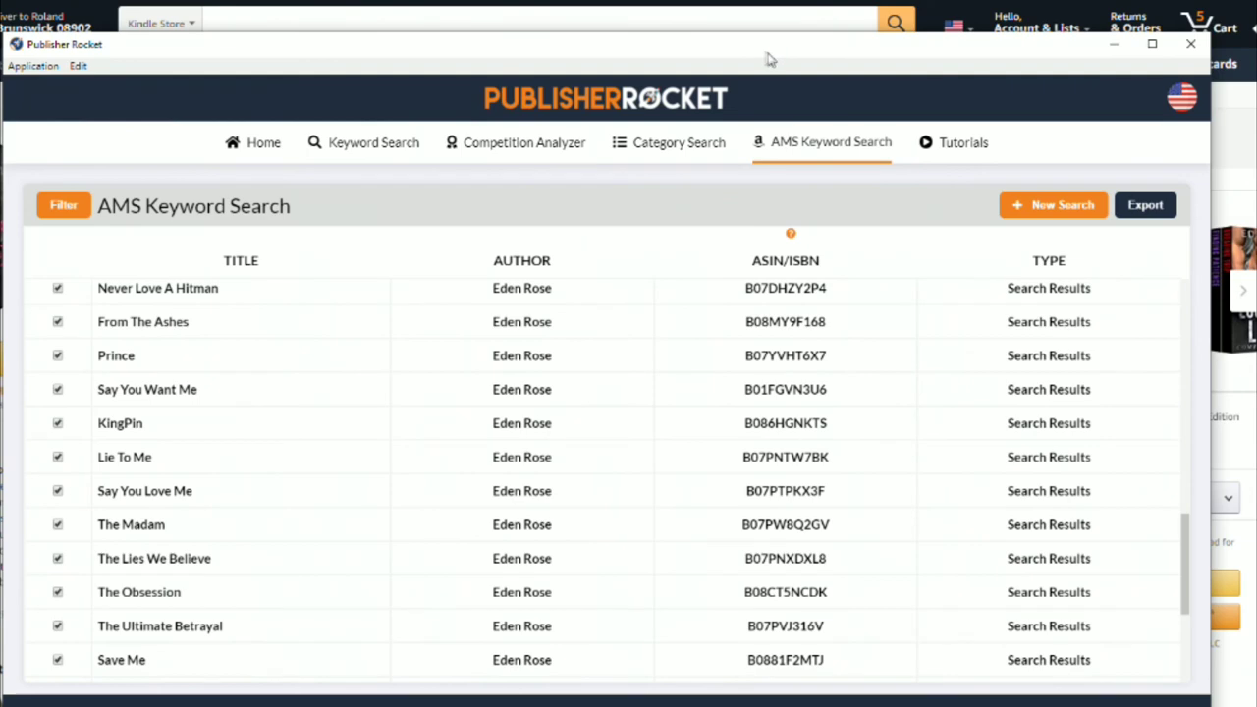
# Step: Switch to the "High Point" page on Amazon and on to Excel, and review the column L keywords through to the ASINs
pyautogui.hotkey('alt', 'Tab')
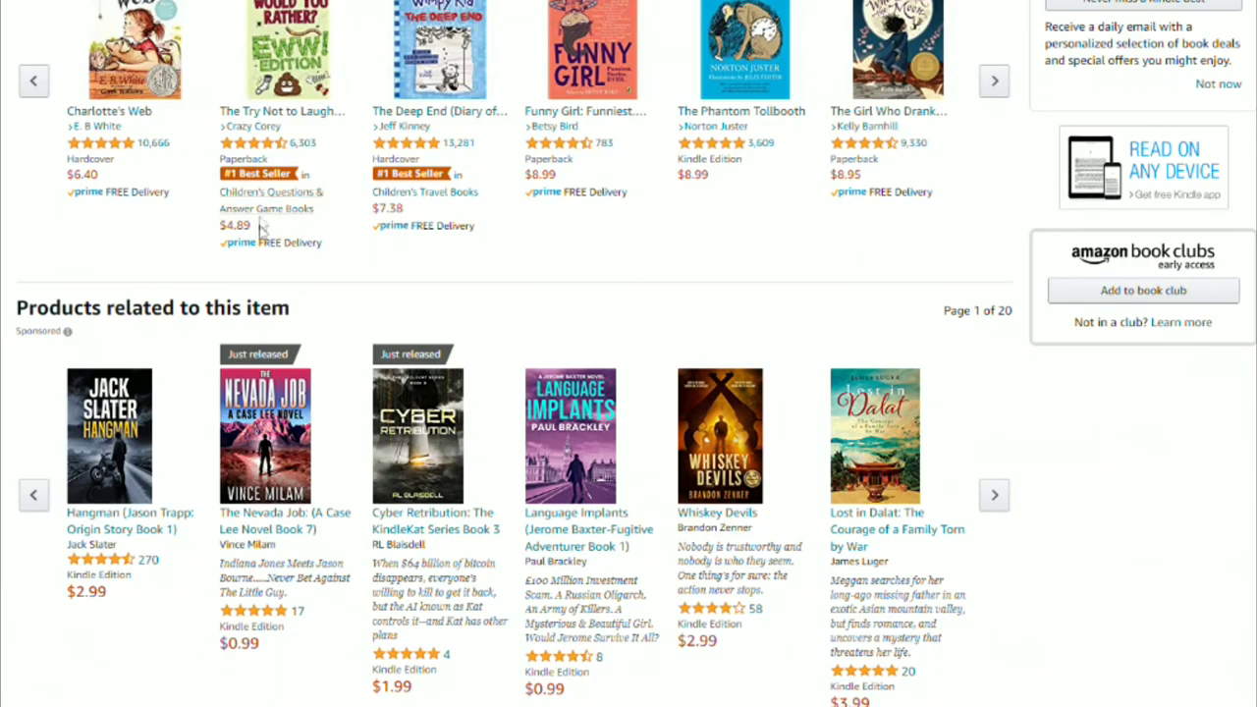
pyautogui.scroll(10, 263, 227)
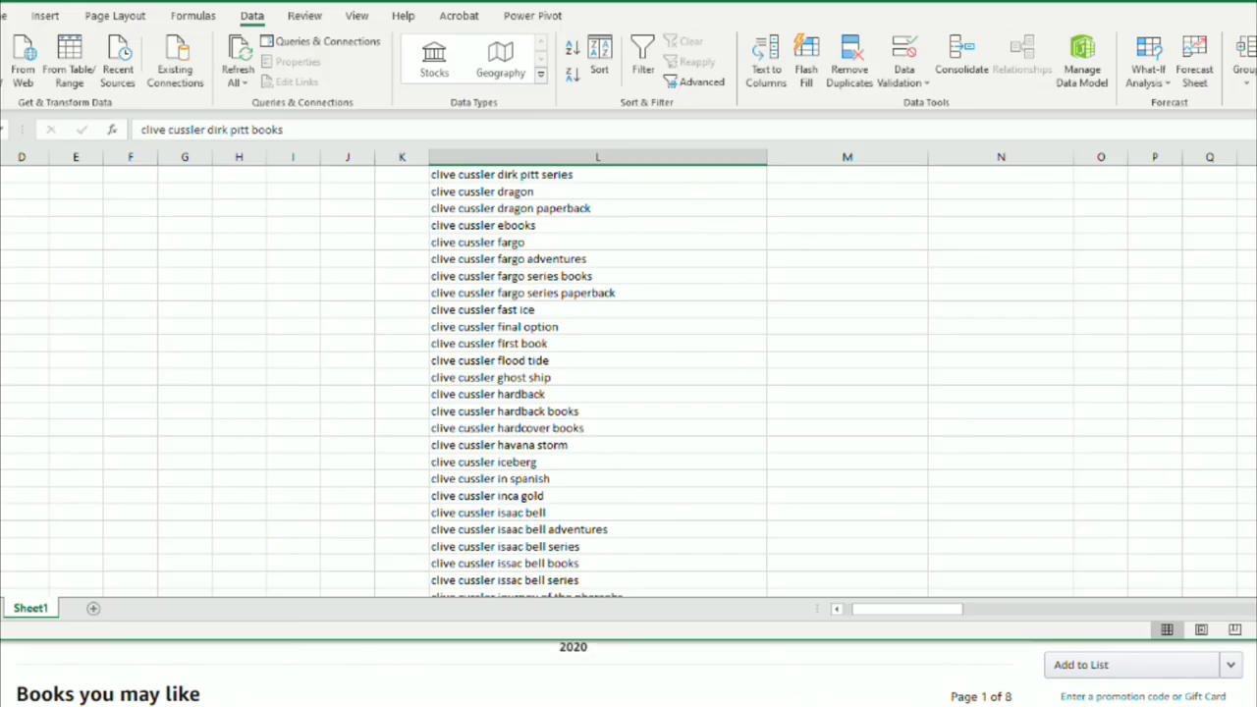
pyautogui.scroll(-20, 543, 394)
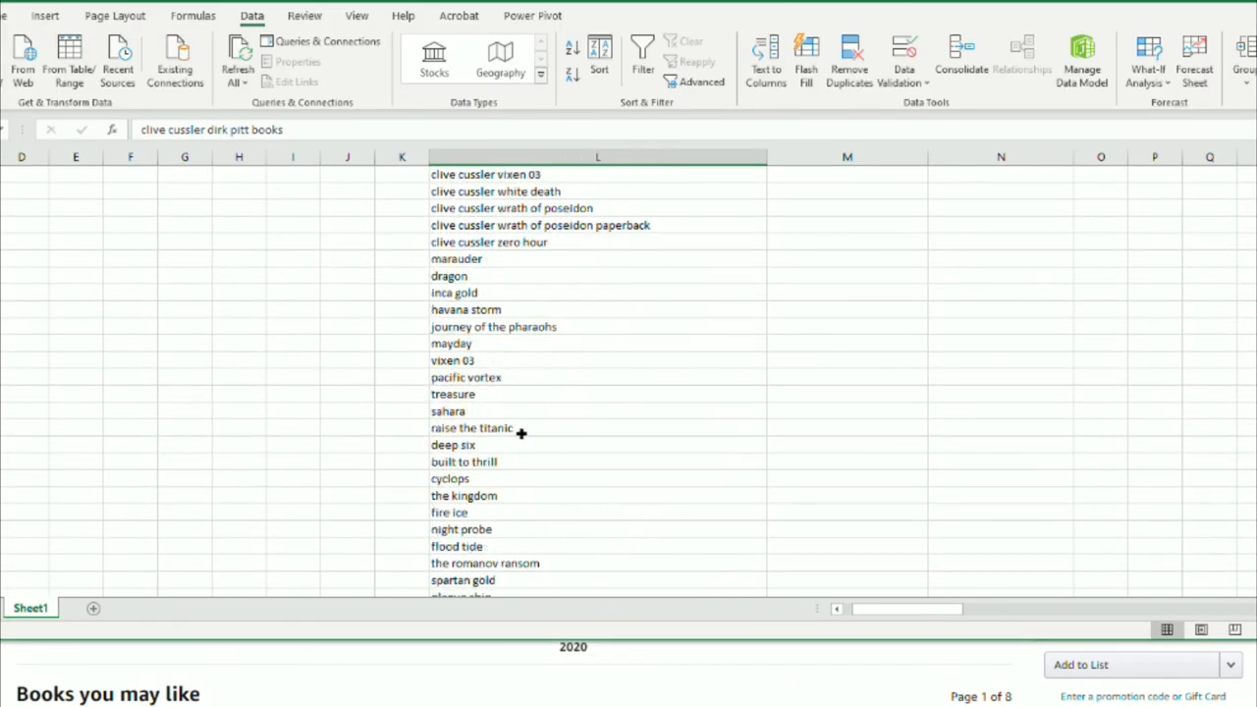
pyautogui.scroll(-15, 521, 434)
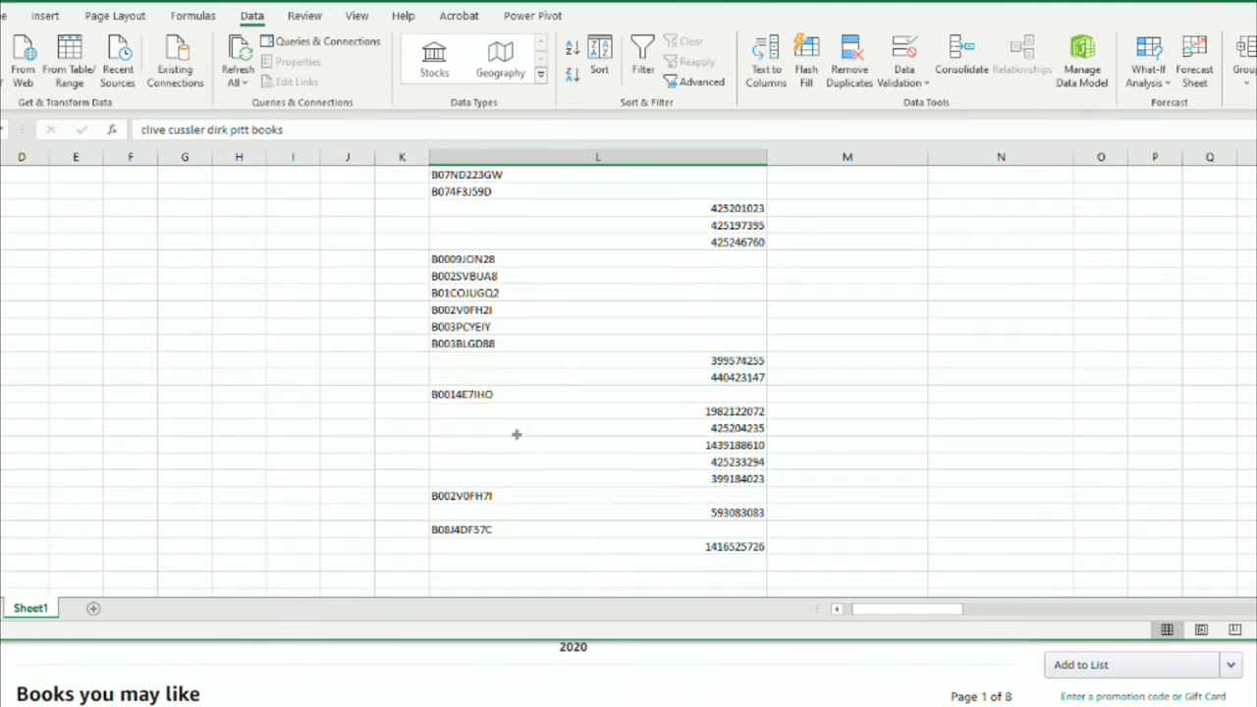
pyautogui.scroll(1, 544, 347)
pyautogui.click(533, 398)
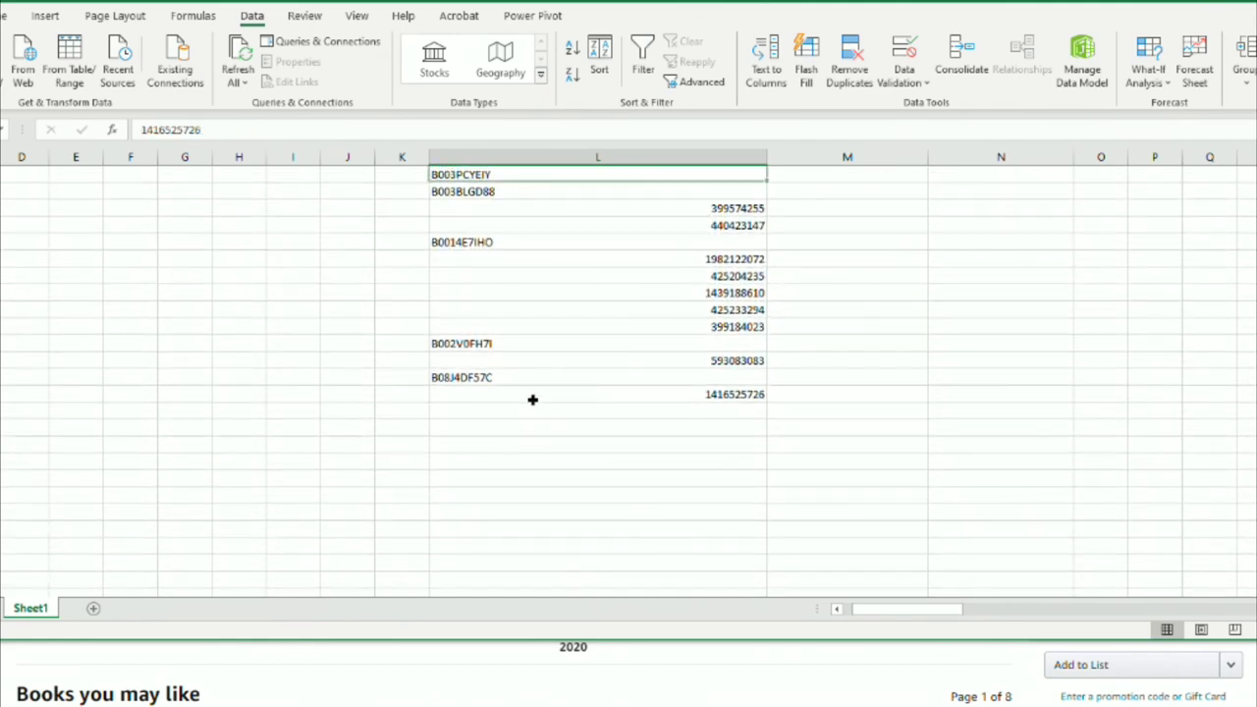
pyautogui.scroll(20, 531, 394)
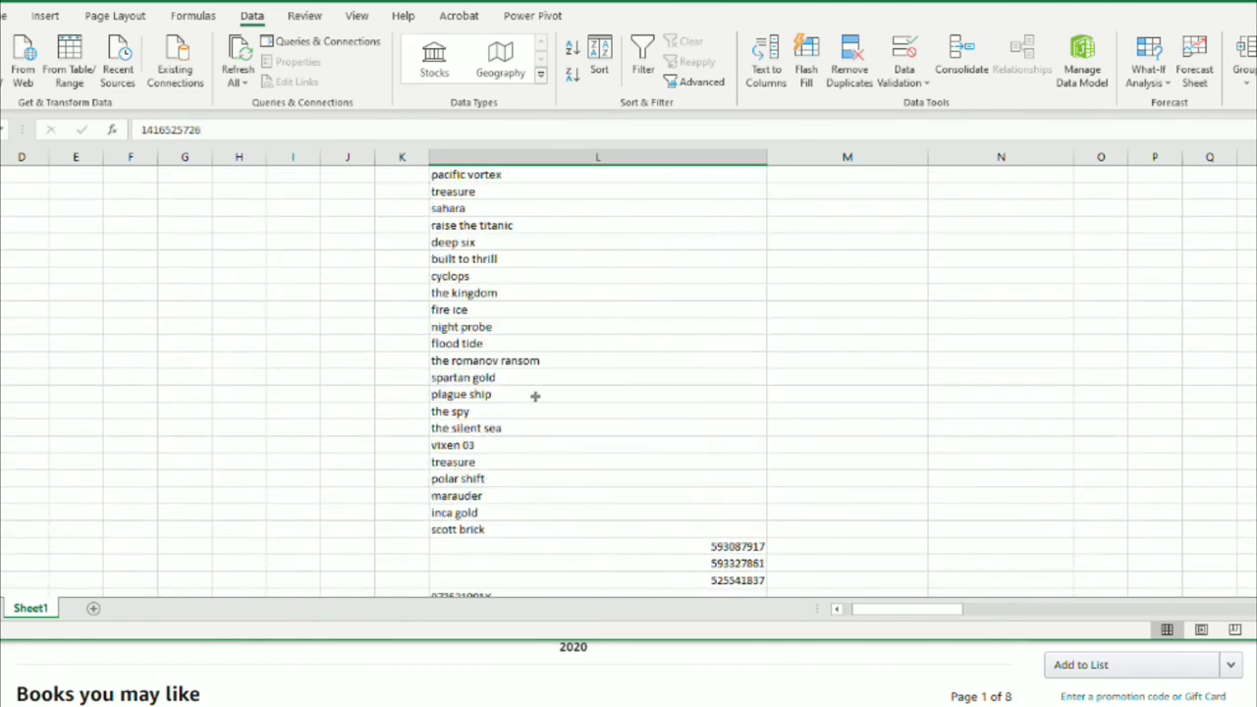
pyautogui.scroll(20, 532, 394)
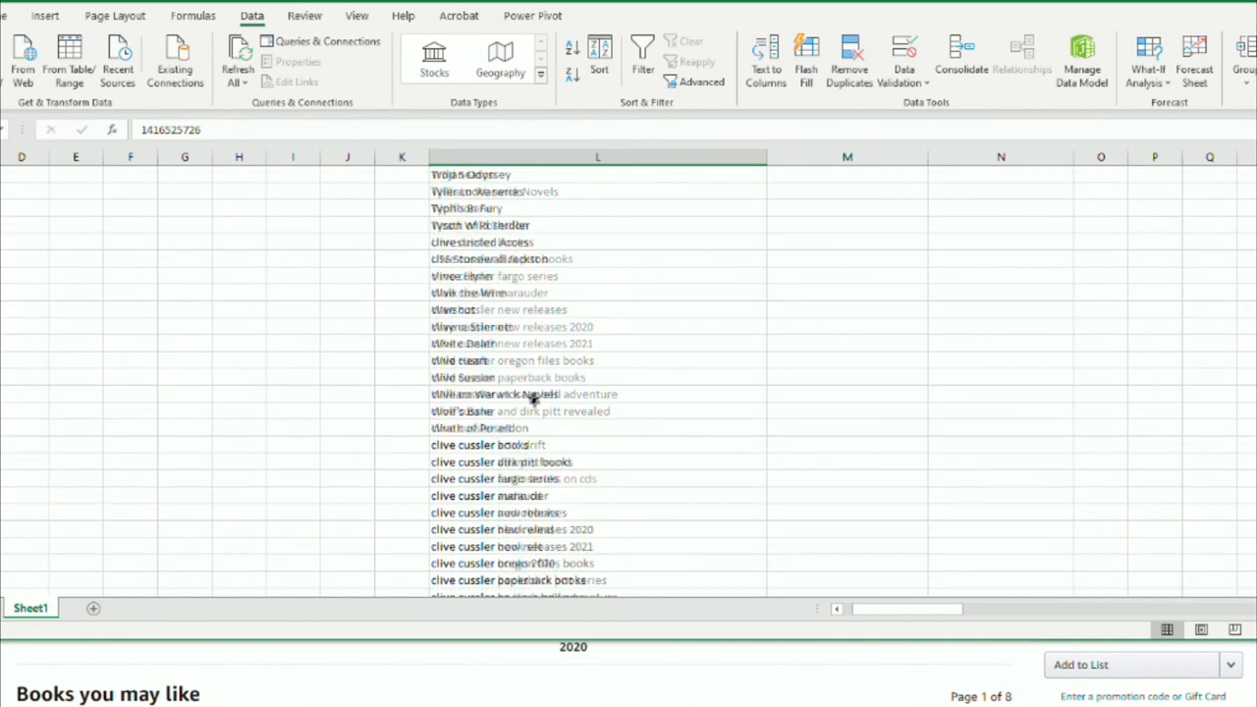
pyautogui.scroll(20, 537, 411)
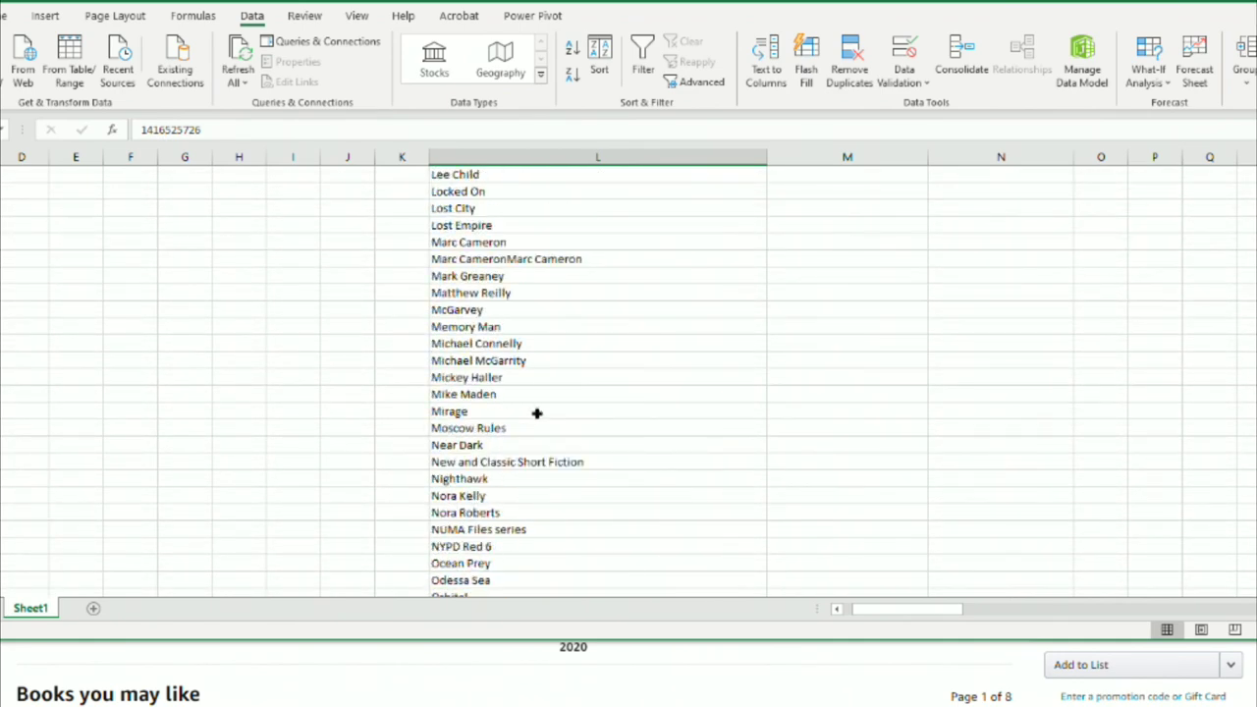
pyautogui.scroll(20, 537, 414)
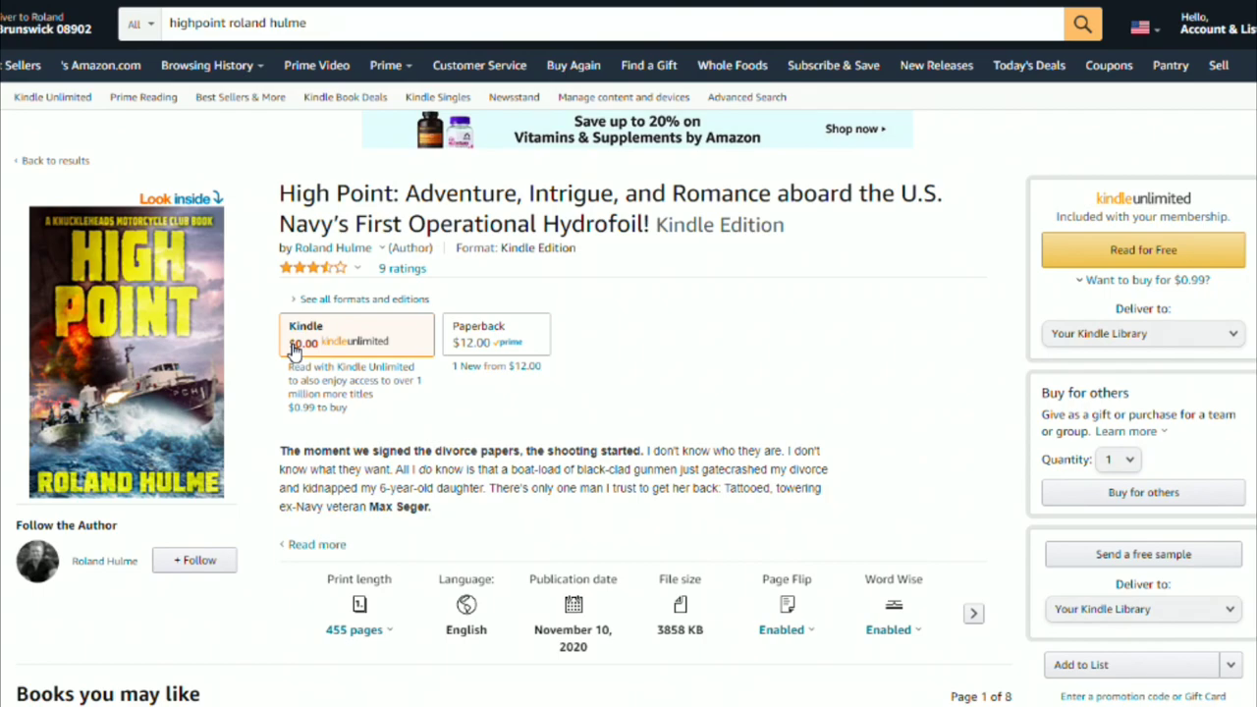
# Step: Return to the "High Point" Kindle page on Amazon and look over its related products and product details
pyautogui.scroll(-10, 295, 352)
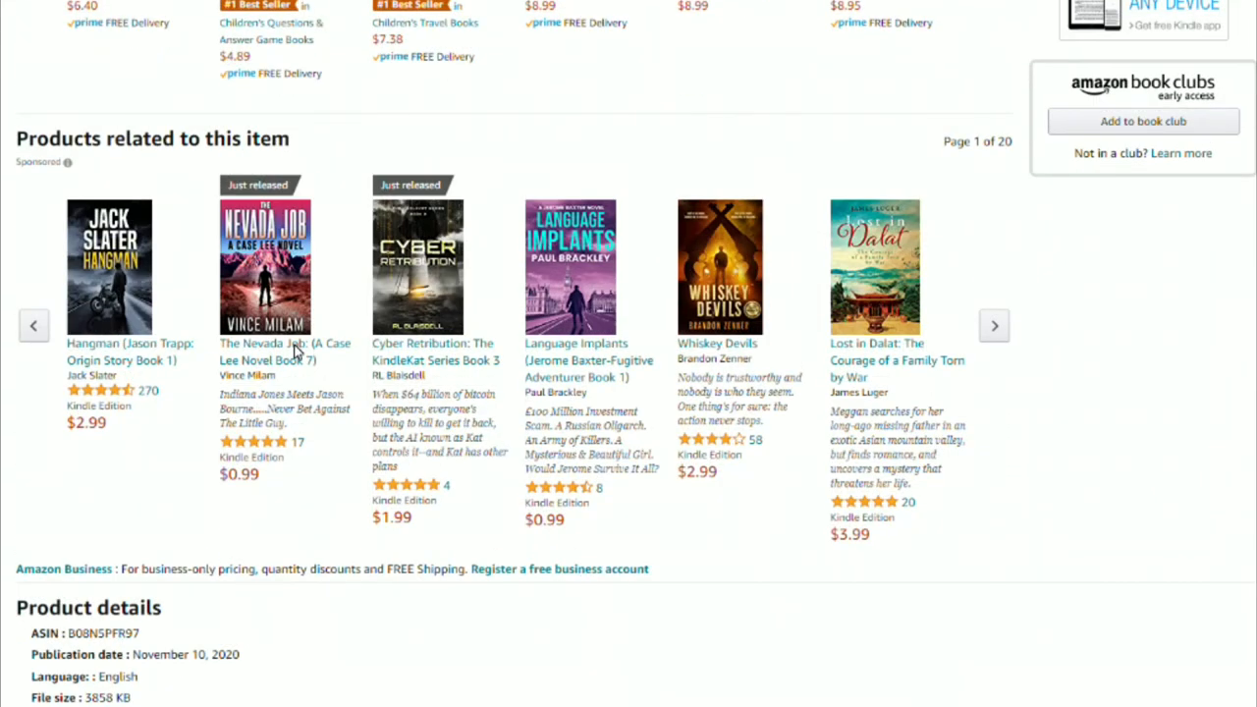
pyautogui.scroll(-15, 295, 352)
pyautogui.scroll(5, 293, 344)
pyautogui.scroll(5, 291, 338)
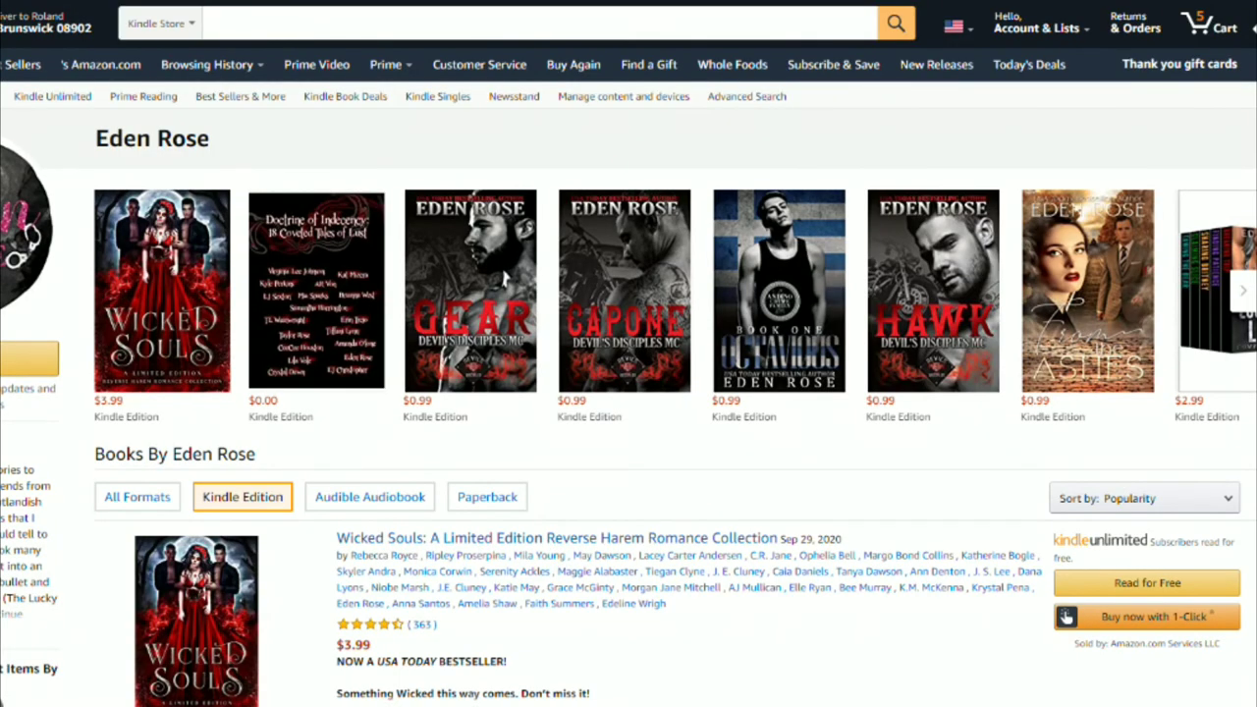
# Step: Switch to the "Marauder (The Oregon Files Book 15)" page and visit Marc Cameron's author page from the also-bought books
pyautogui.click(504, 280)
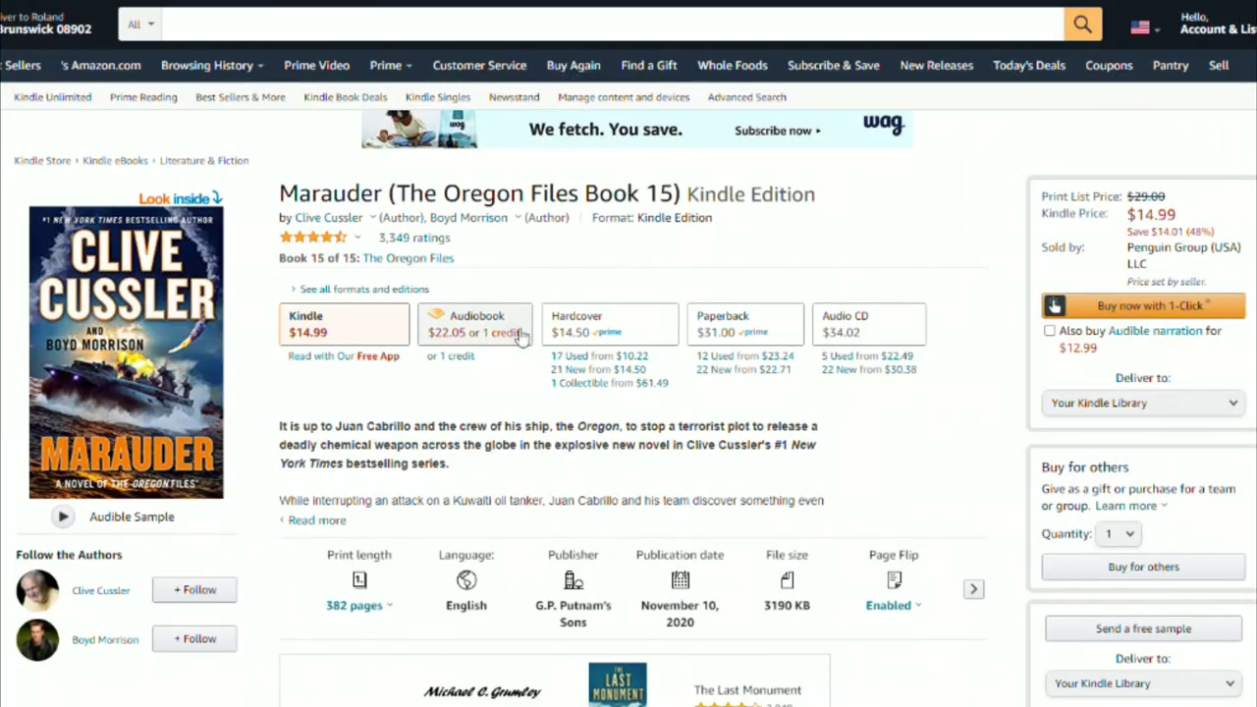
pyautogui.scroll(-5, 553, 393)
pyautogui.scroll(-20, 553, 393)
pyautogui.scroll(-10, 546, 388)
pyautogui.scroll(2, 544, 398)
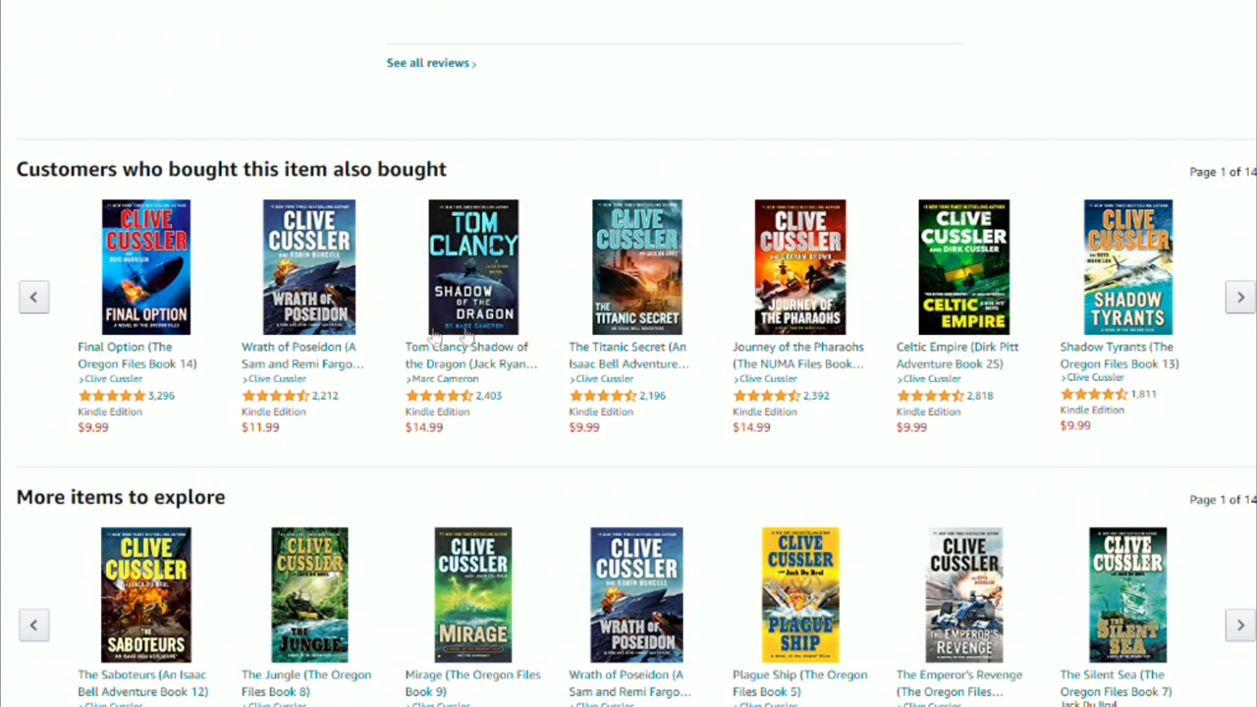
pyautogui.rightClick(462, 387)
pyautogui.press('Escape')
pyautogui.click(462, 381)
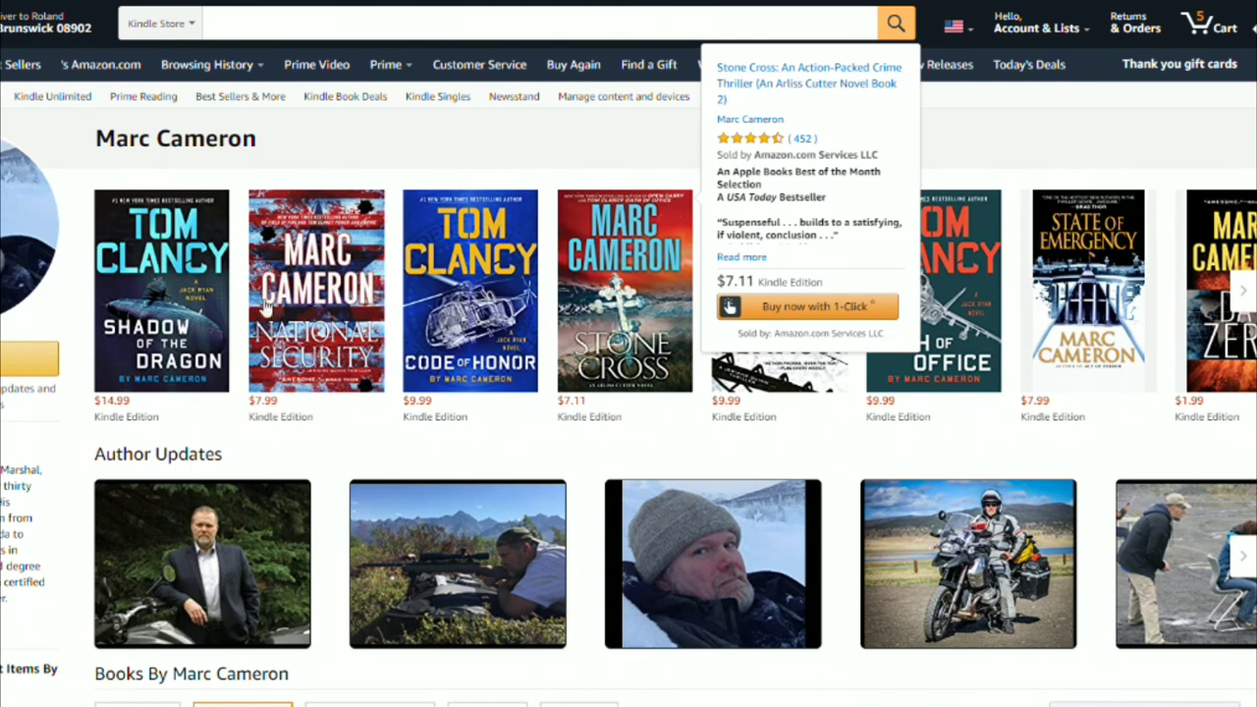
# Step: Examine the featured titles and the Kindle book list on Marc Cameron's author page
pyautogui.moveTo(295, 304)
pyautogui.moveTo(1080, 295)
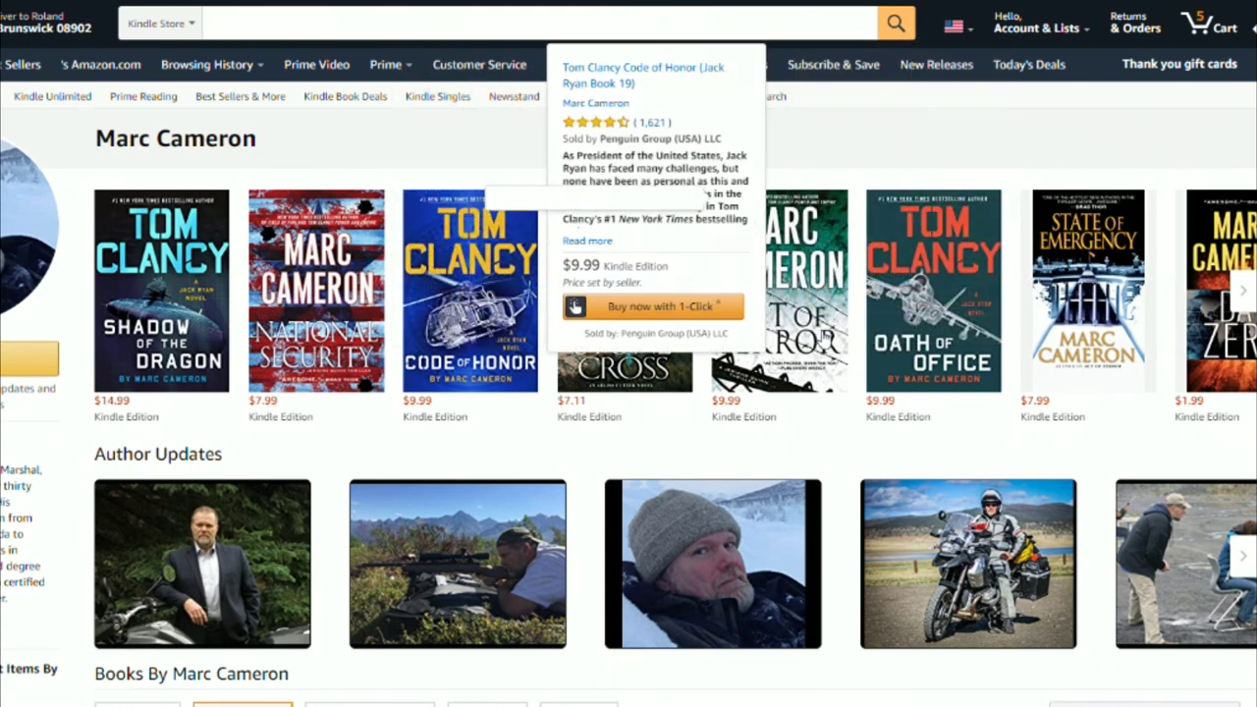
pyautogui.moveTo(825, 334)
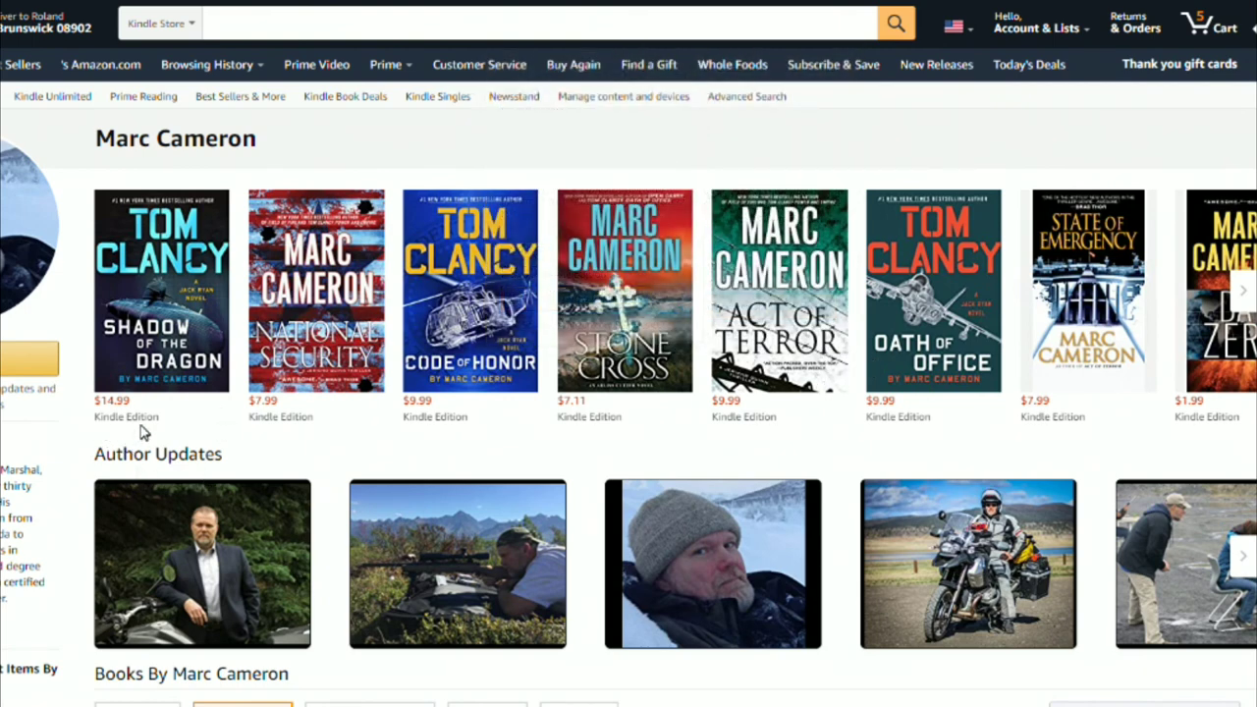
pyautogui.scroll(-4, 313, 413)
pyautogui.scroll(-2, 313, 413)
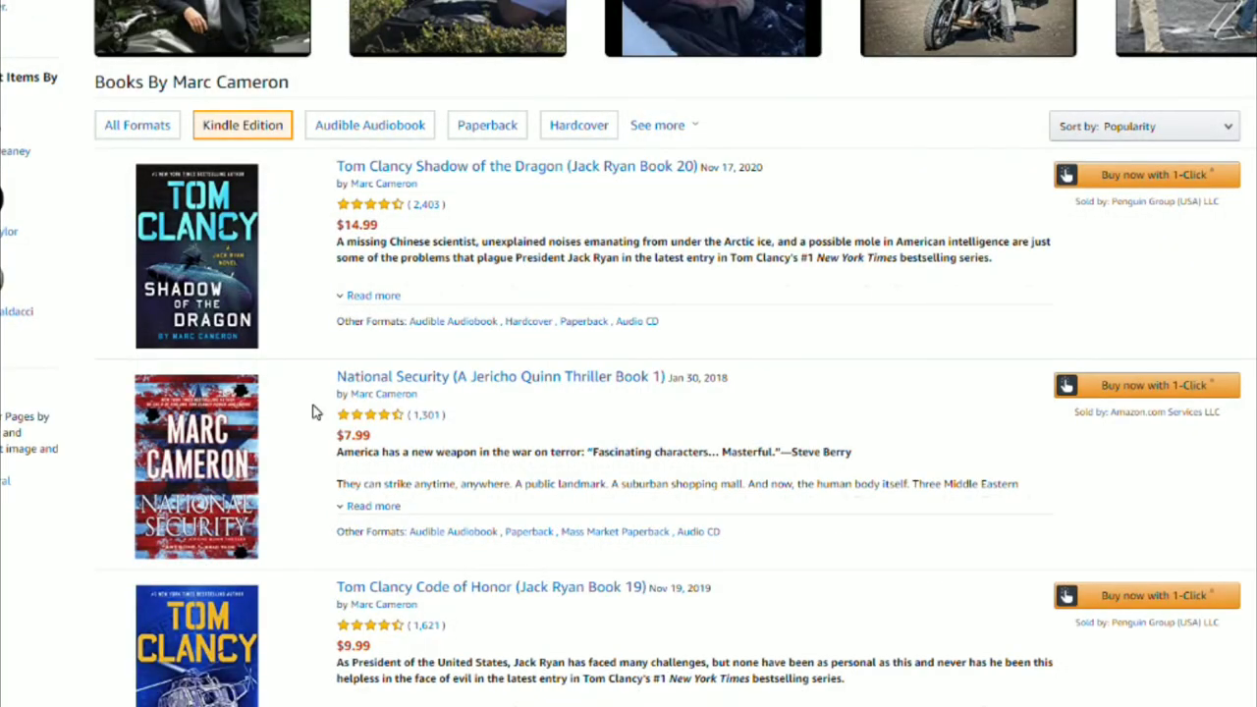
pyautogui.scroll(-15, 272, 589)
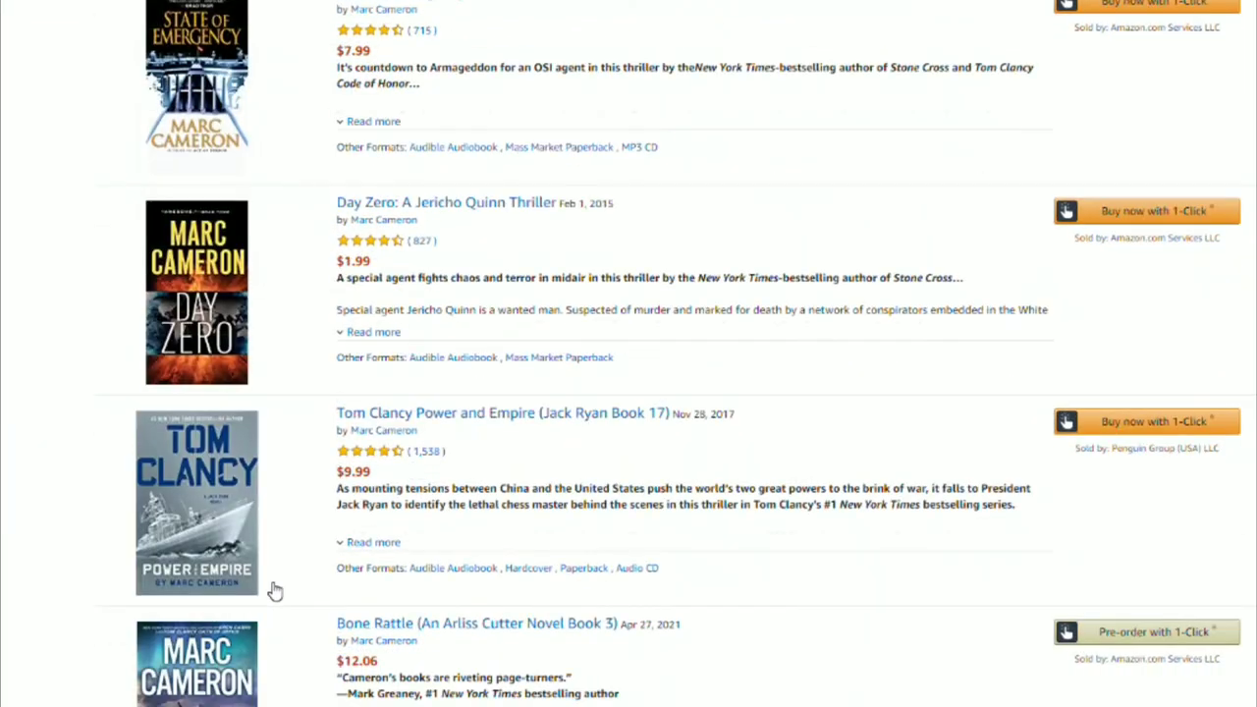
pyautogui.scroll(-3, 275, 590)
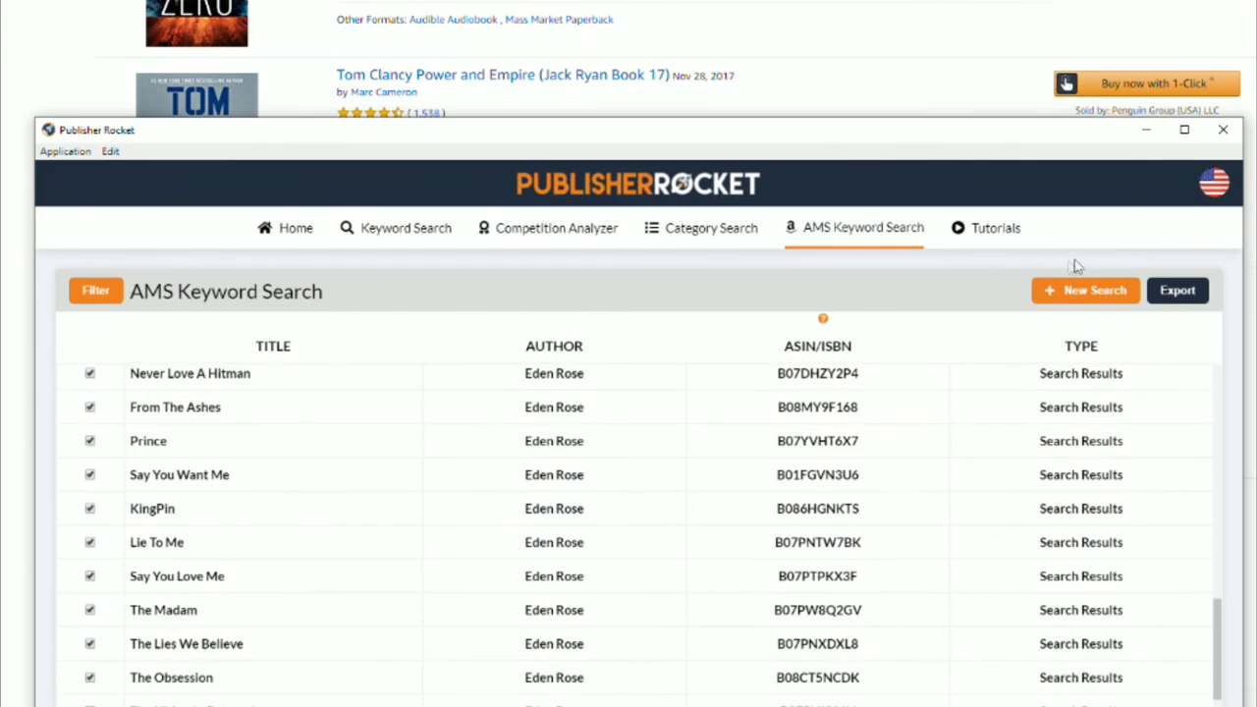
# Step: Switch to Publisher Rocket and run a new AMS keyword search for the author ID B005FB45C8 with the type Book
pyautogui.click(1092, 290)
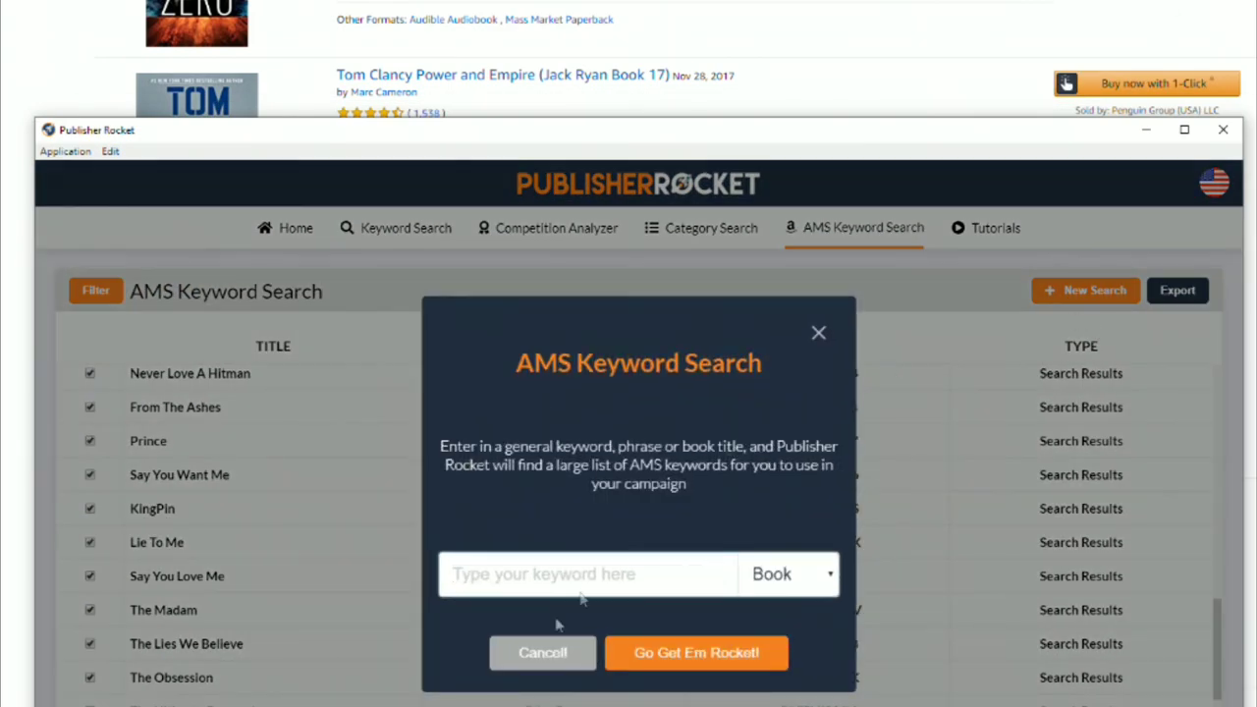
pyautogui.write('B005FB45C8')
pyautogui.click(693, 654)
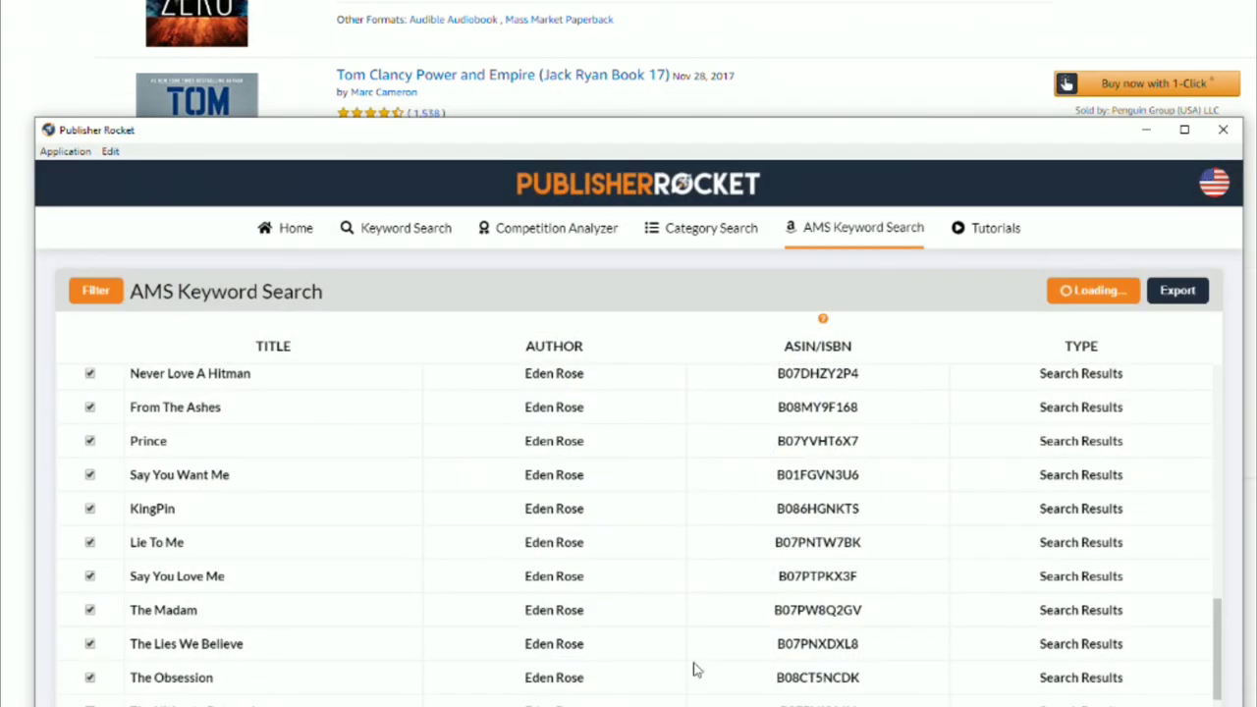